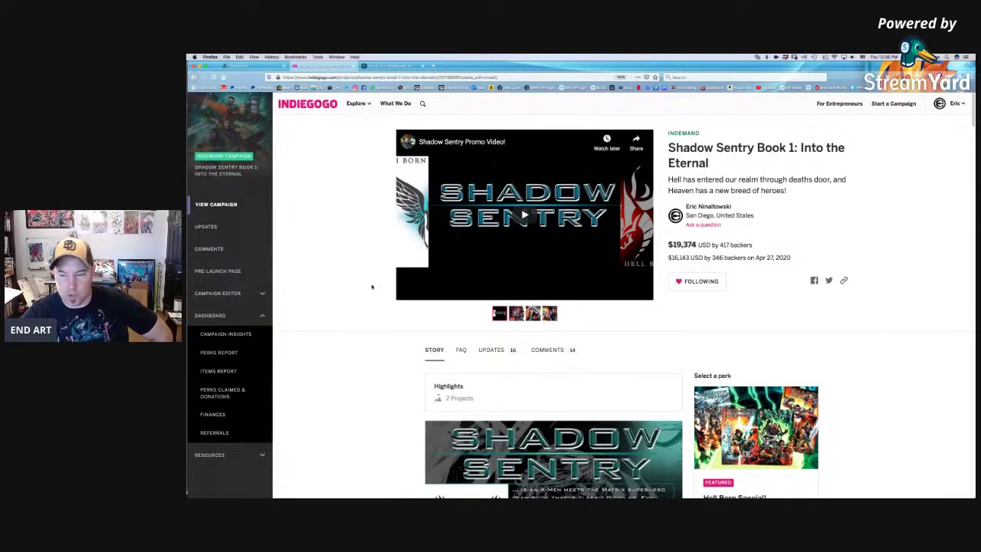
# Step: Look through the Shadow Sentry Book 1 campaign page, including the story, the cover variants and the perks
pyautogui.scroll(-10, 378, 285)
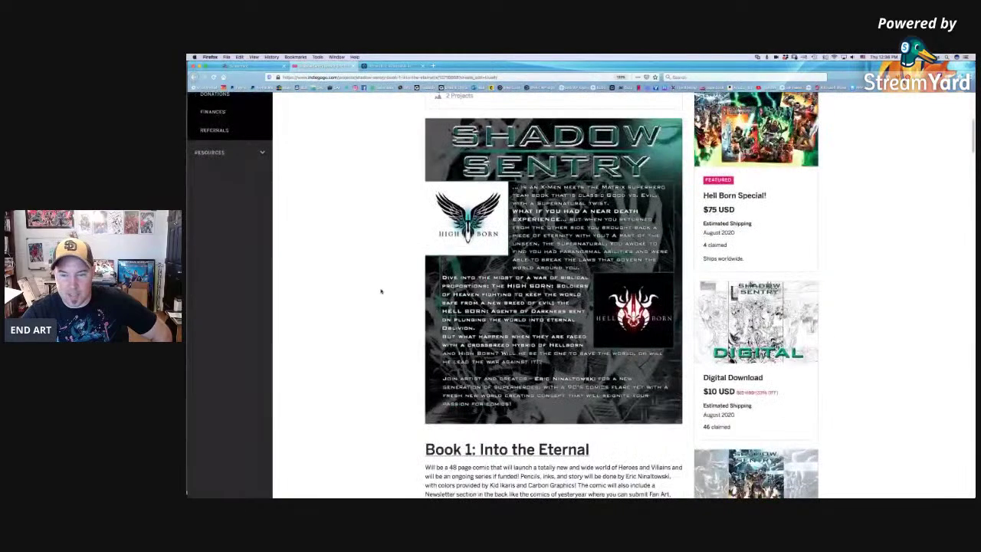
pyautogui.scroll(-10, 381, 292)
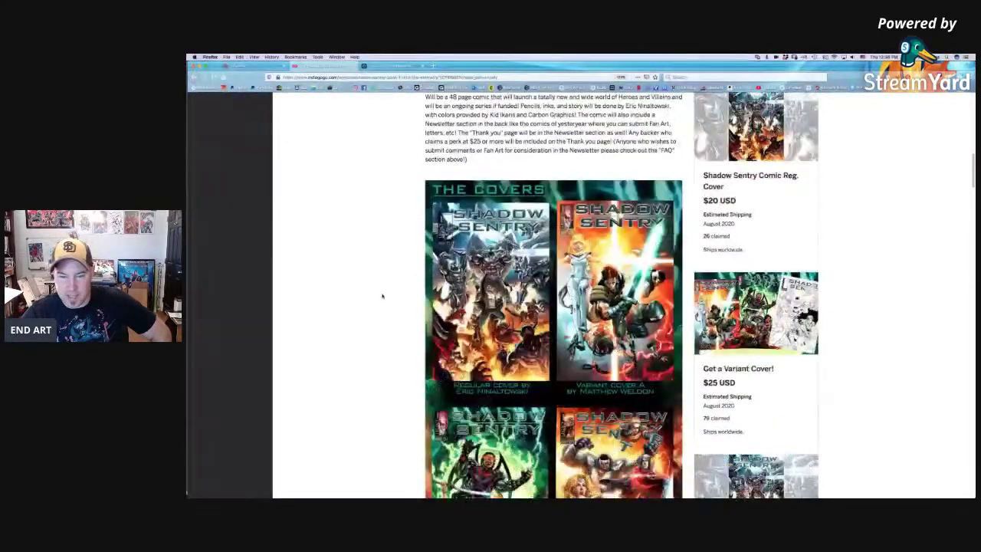
pyautogui.scroll(-2, 377, 298)
pyautogui.scroll(5, 377, 298)
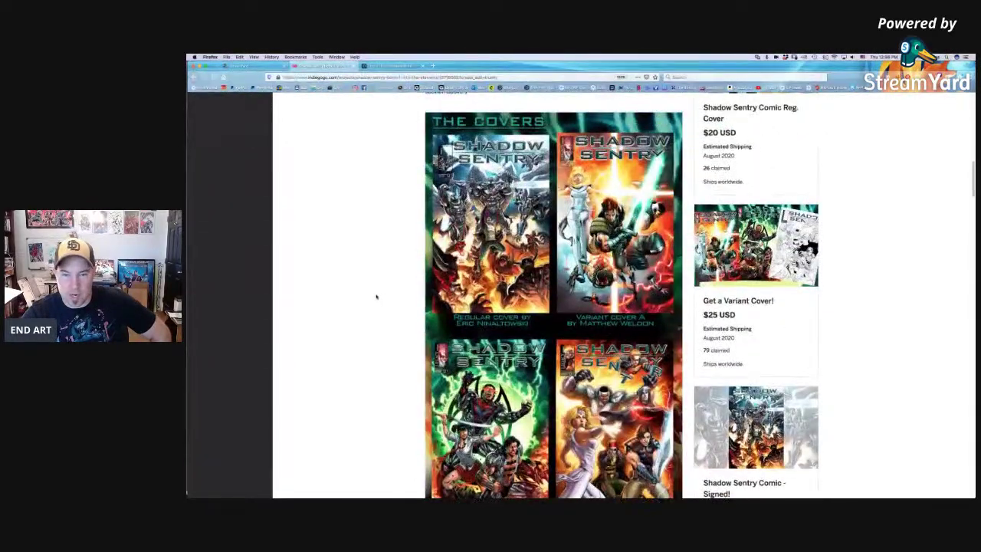
pyautogui.scroll(-2, 376, 297)
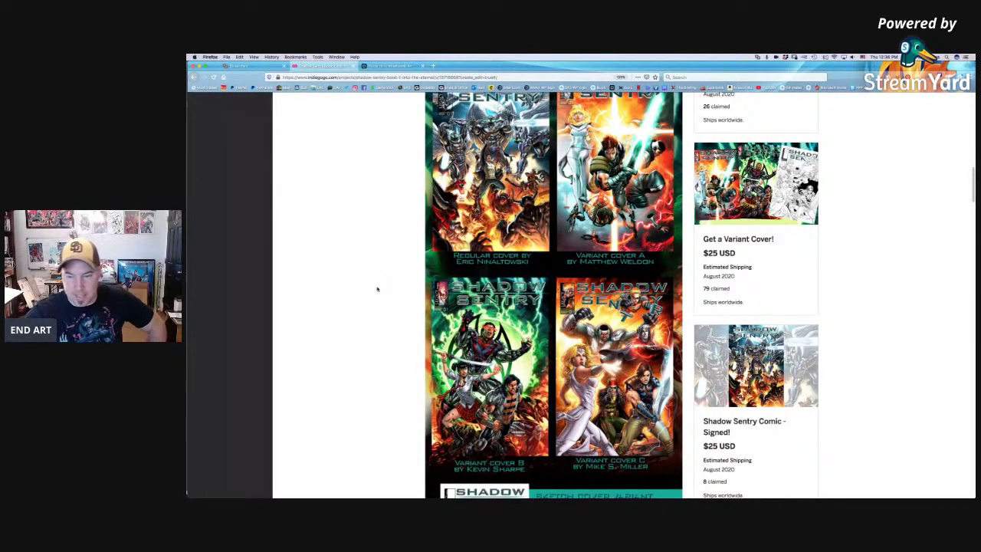
pyautogui.scroll(-10, 382, 286)
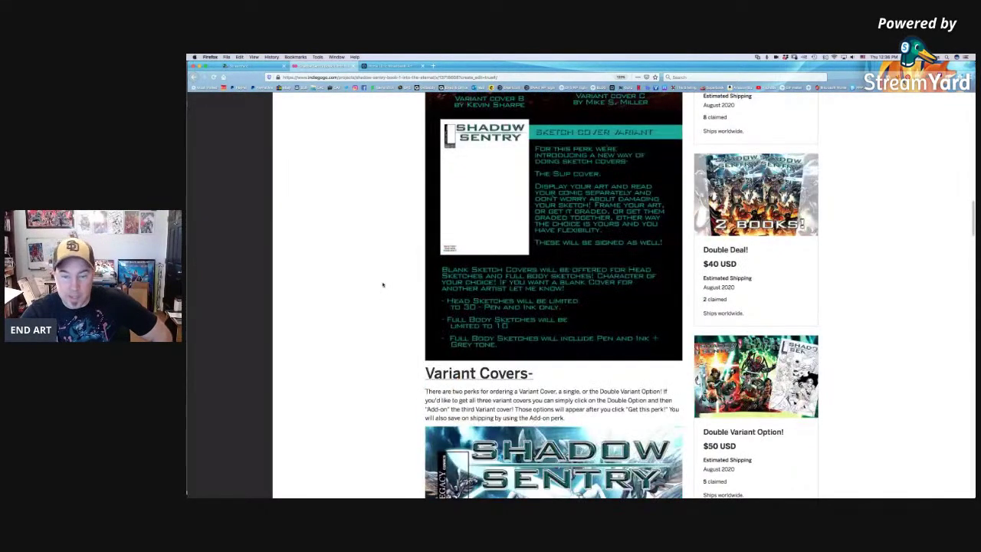
pyautogui.scroll(-10, 384, 285)
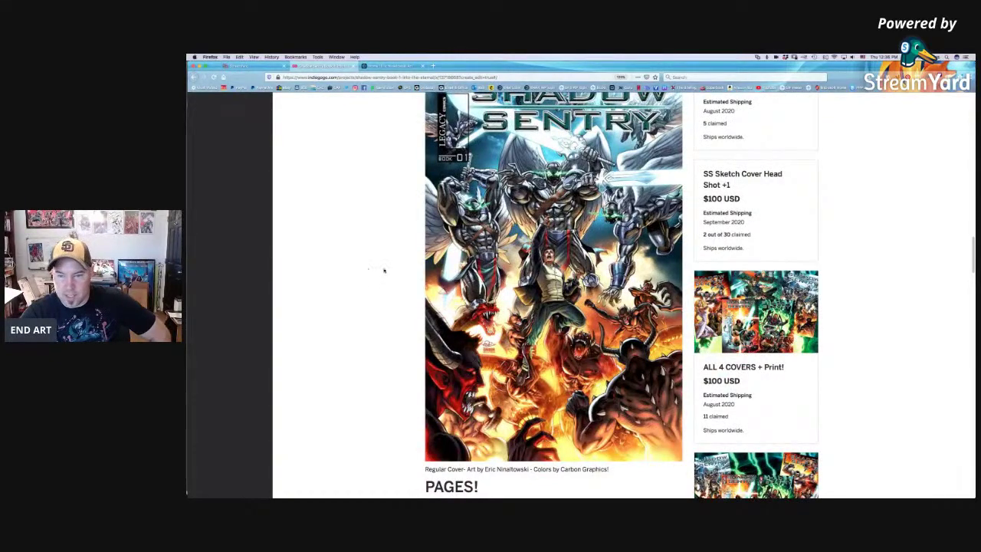
pyautogui.scroll(20, 385, 269)
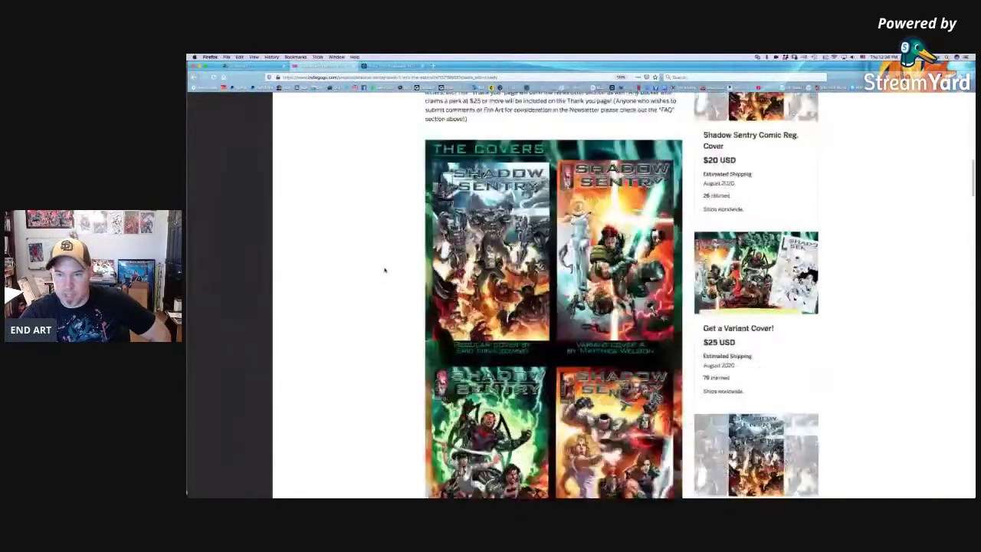
pyautogui.scroll(15, 385, 269)
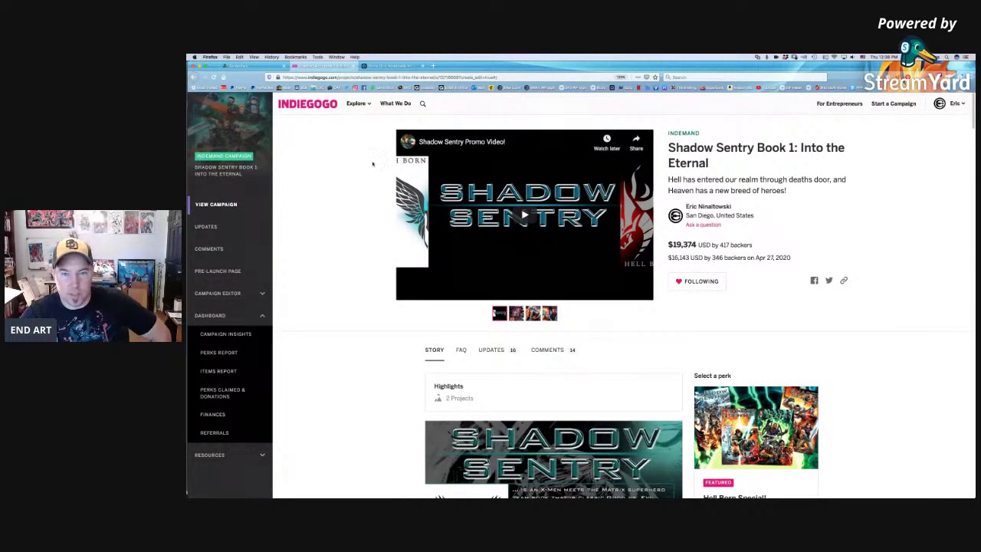
pyautogui.click(261, 66)
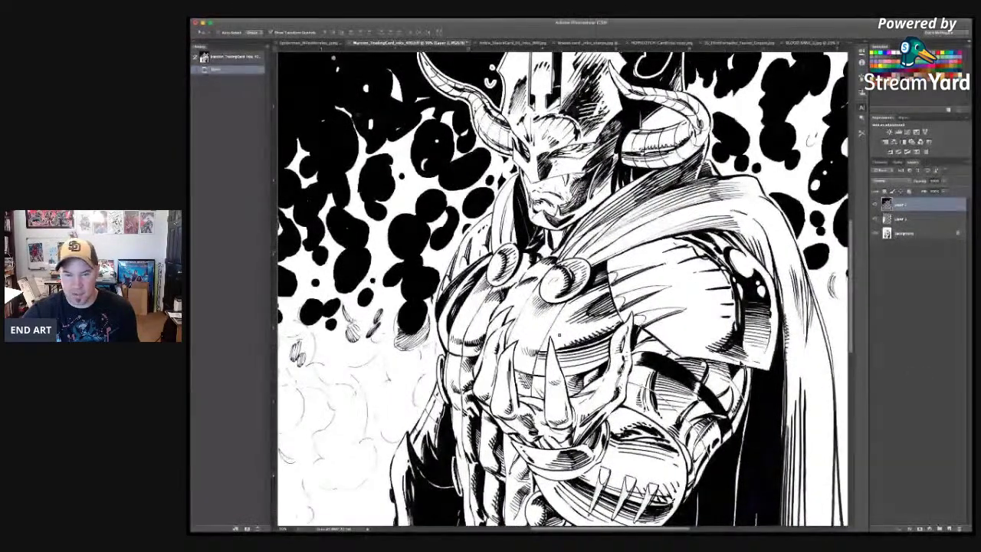
# Step: Add a new layer above the inked trading card artwork and set its blending mode to Multiply
pyautogui.scroll(3, 559, 335)
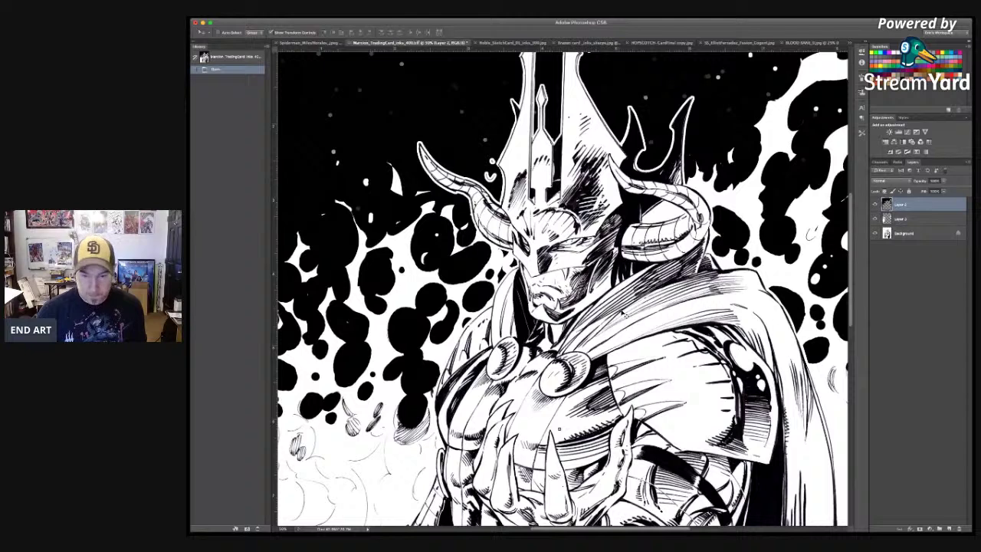
pyautogui.press('super+0')
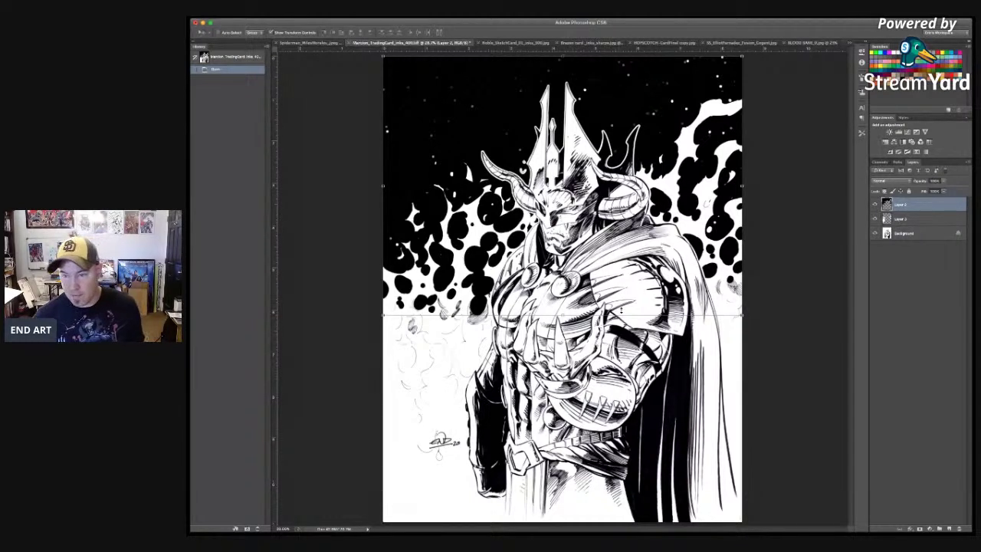
pyautogui.click(952, 526)
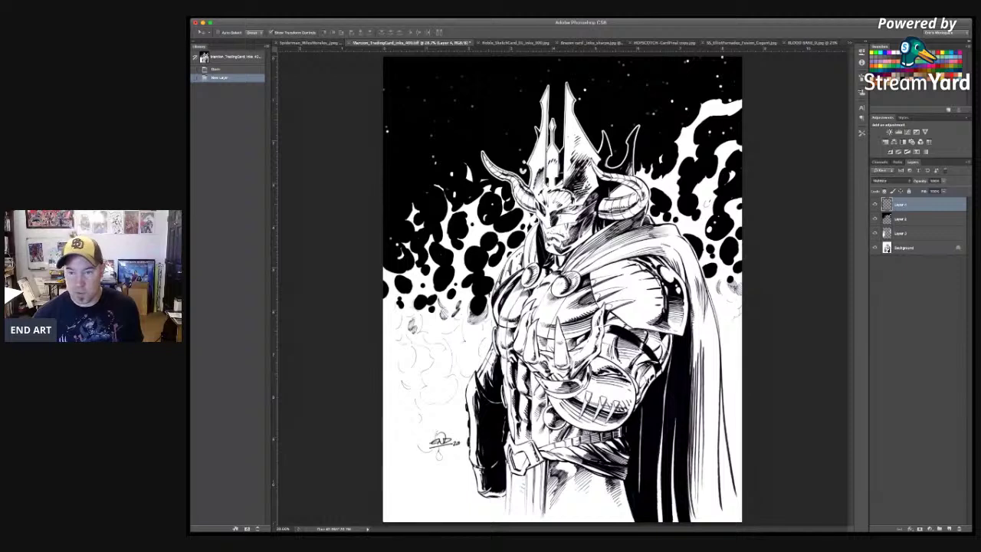
pyautogui.click(878, 212)
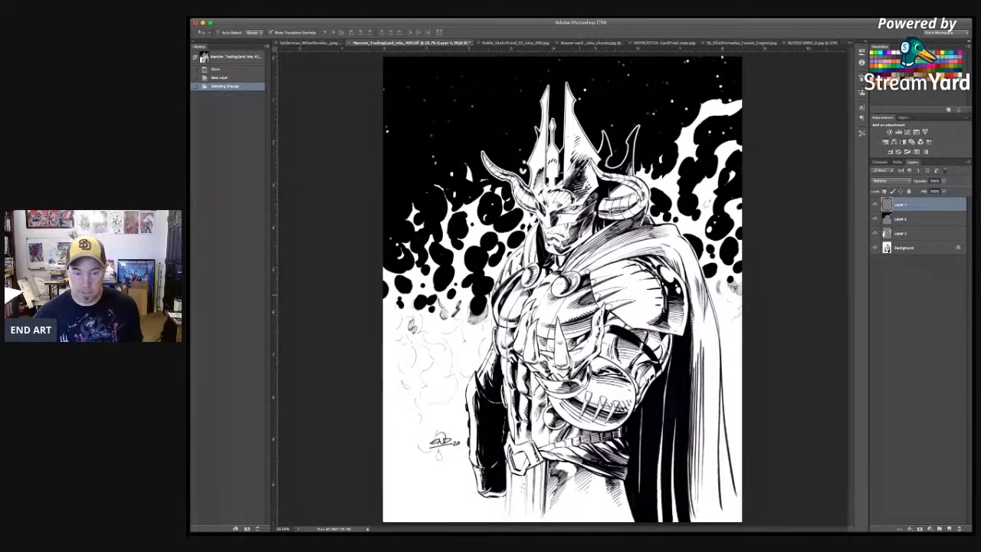
# Step: Fill the entire canvas on the new Multiply layer with red and clear the selection
pyautogui.press('a')
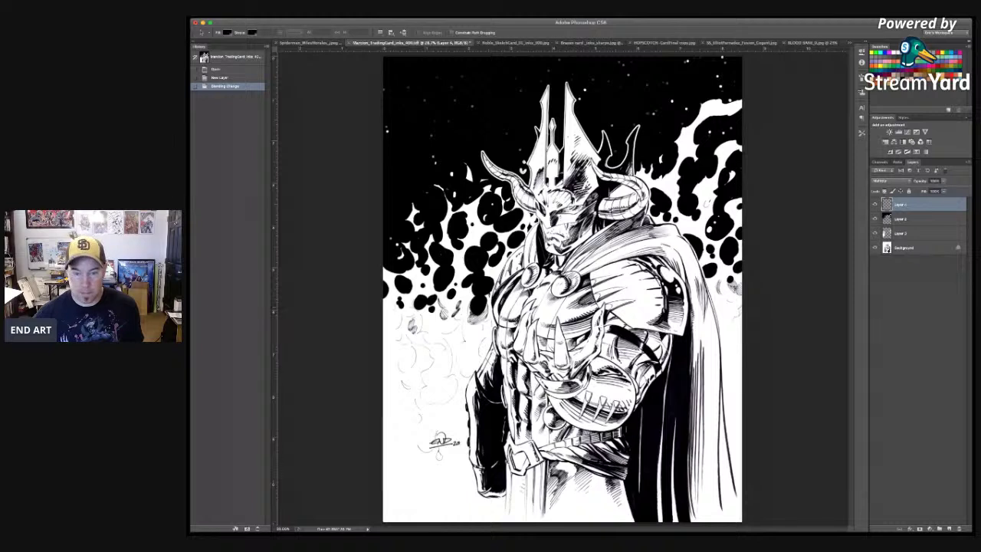
pyautogui.press('super+a')
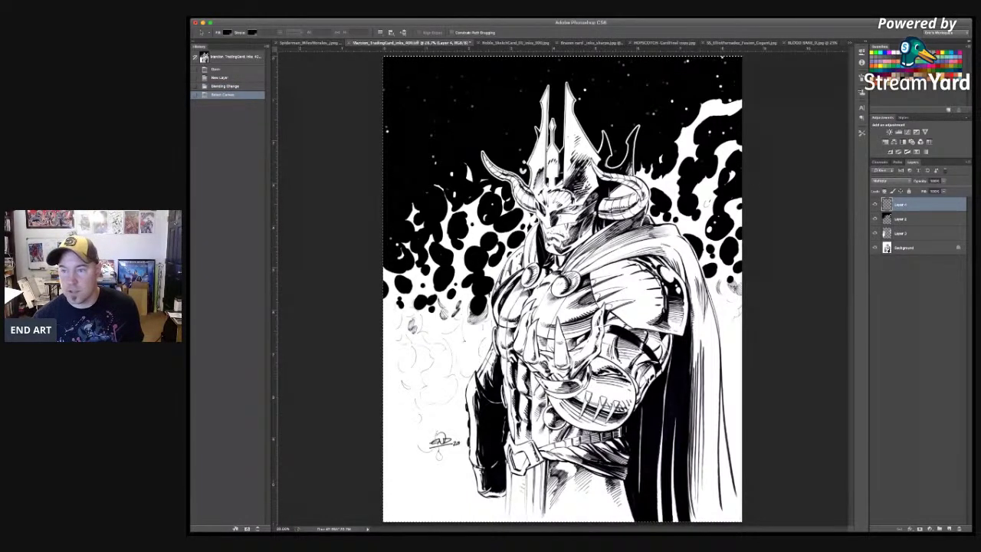
pyautogui.click(953, 70)
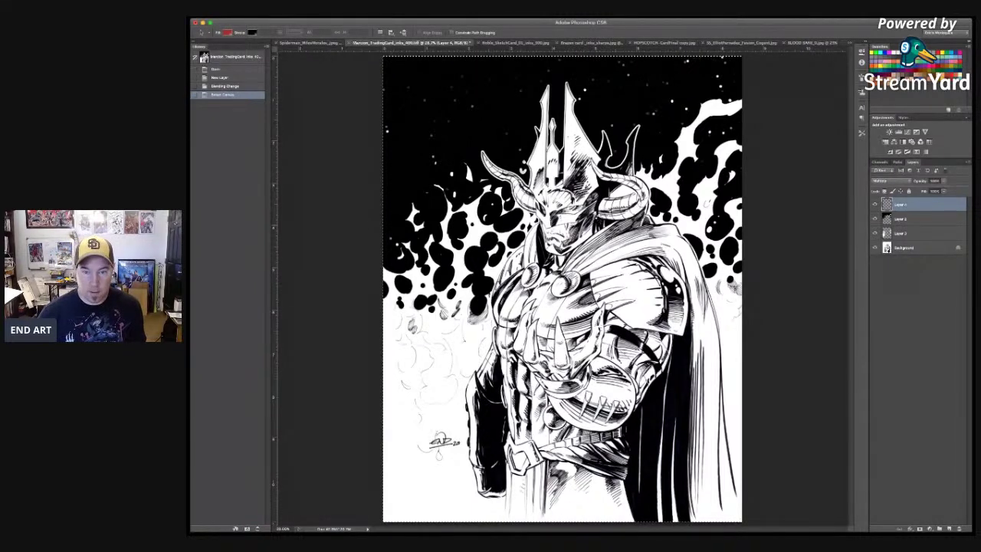
pyautogui.hotkey('alt', 'BackSpace')
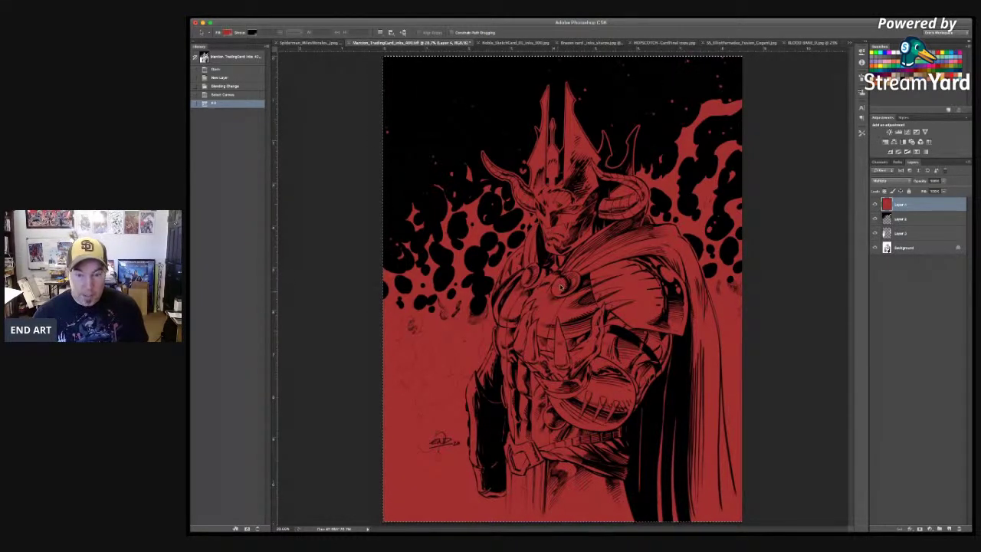
pyautogui.press('super+d')
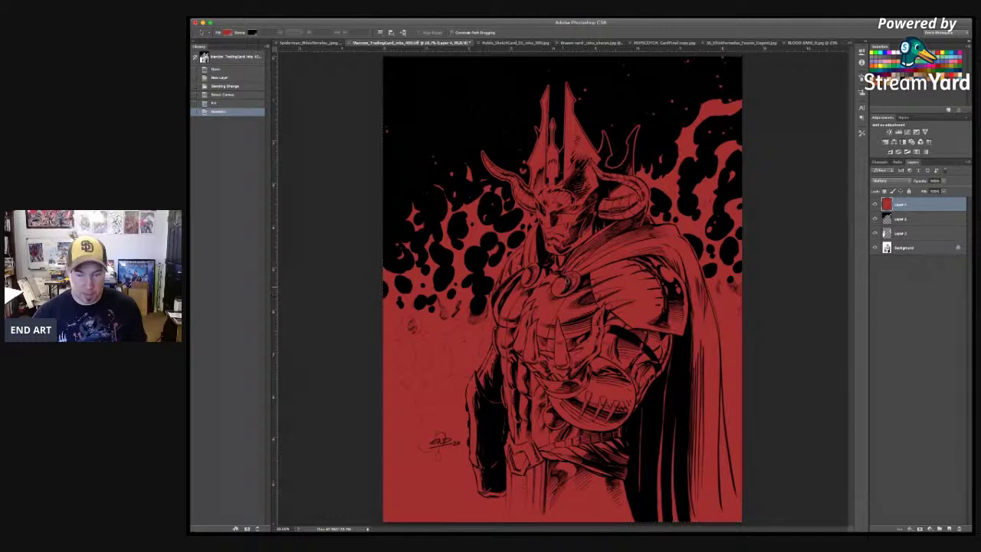
# Step: Outline the larger round cape clasp with the Lasso, fill it with the light background colour and deselect
pyautogui.press('super+plus')
pyautogui.press('super+plus')
pyautogui.press('super+plus')
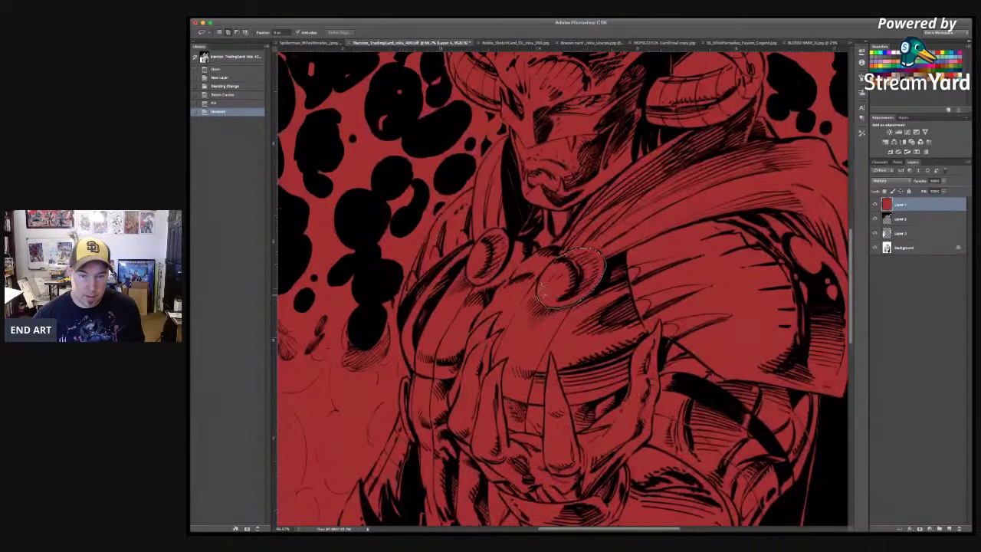
pyautogui.moveTo(583, 247); pyautogui.dragTo(592, 292)
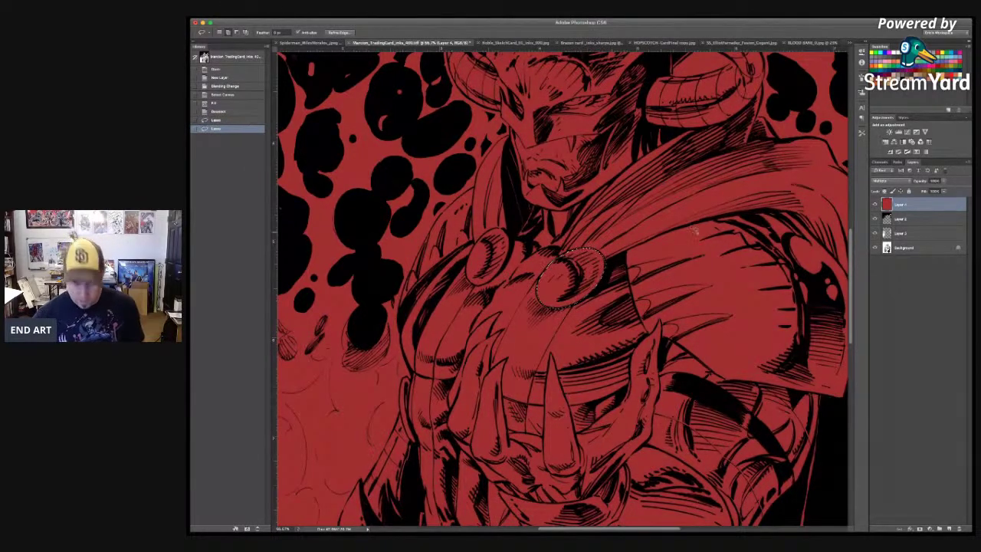
pyautogui.hotkey('ctrl', 'BackSpace')
pyautogui.hotkey('ctrl', 'd')
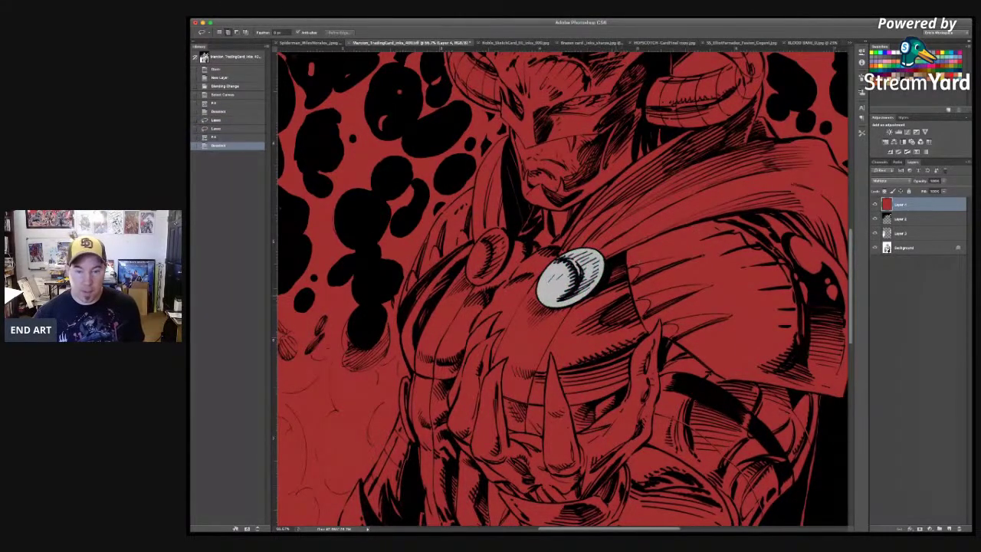
# Step: Try a Magic Wand selection of the chest area on the red colour layer, and deselect it
pyautogui.press('super+minus')
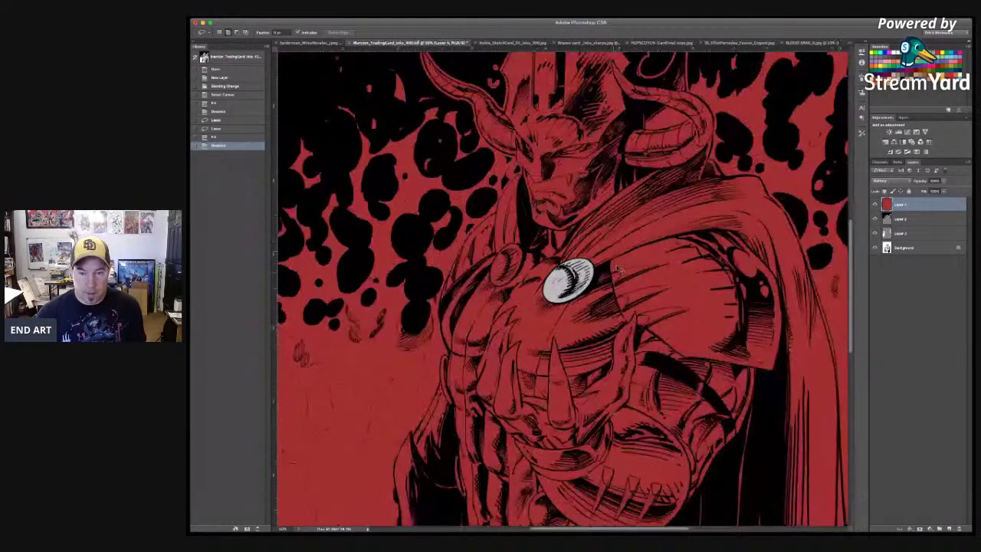
pyautogui.press('super+minus')
pyautogui.press('super+equal')
pyautogui.press('super+equal')
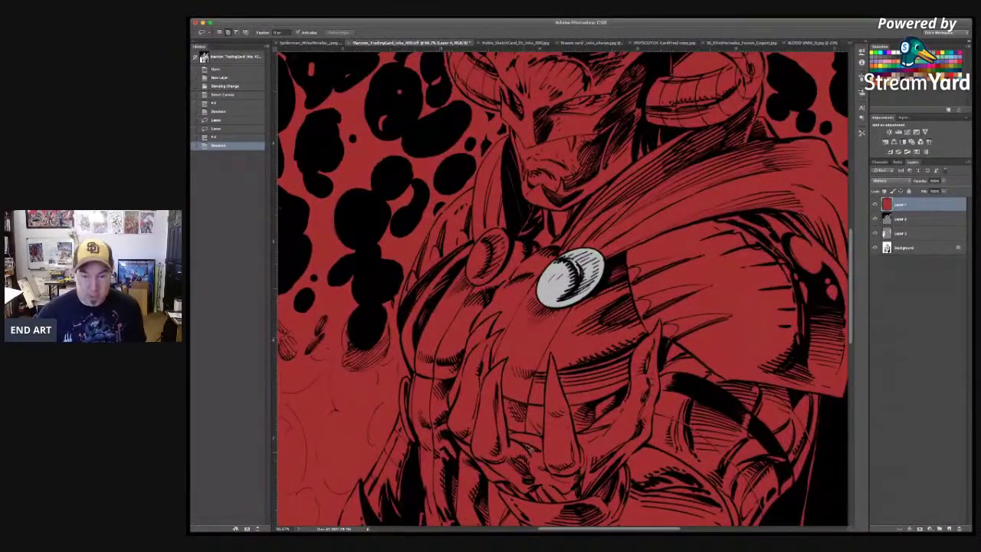
pyautogui.press('super+minus')
pyautogui.press('super+minus')
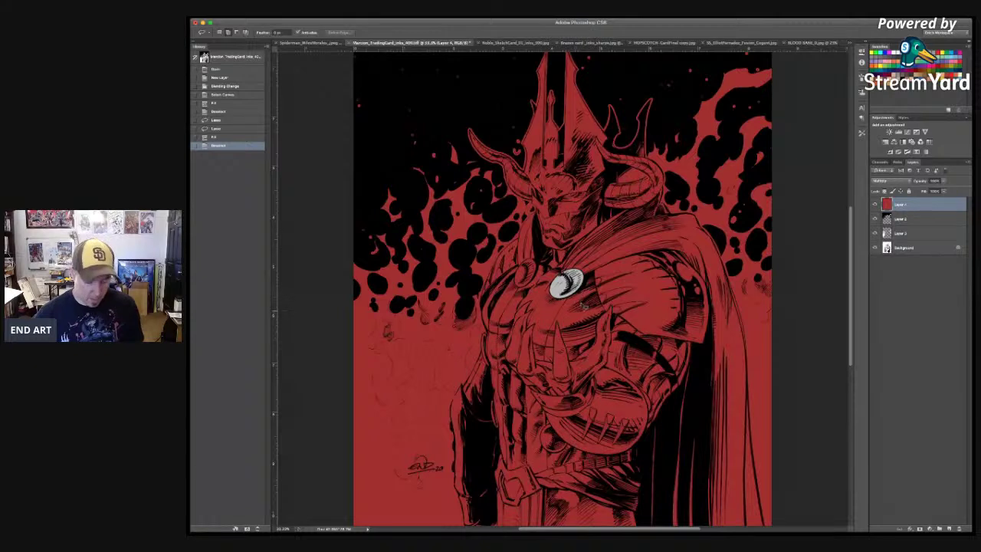
pyautogui.press('w')
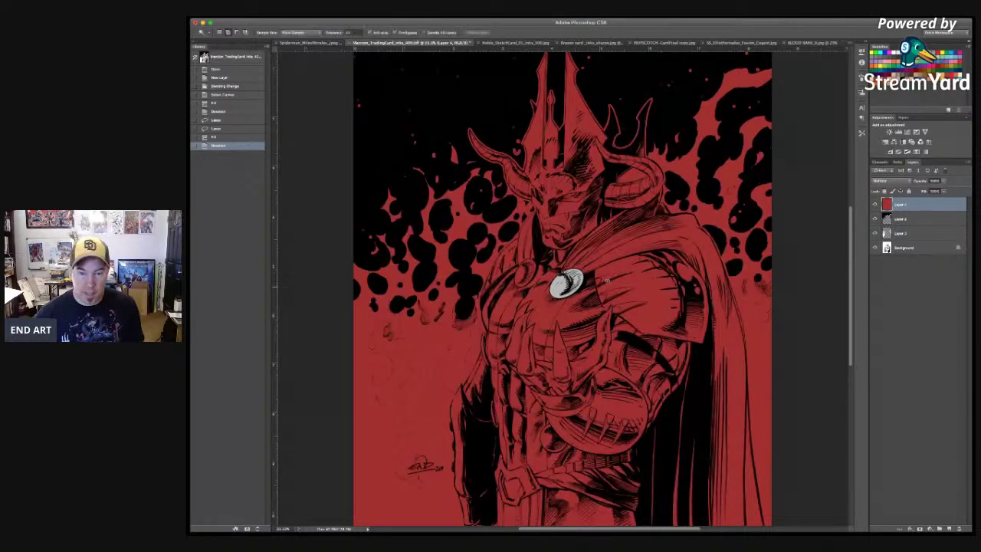
pyautogui.click(574, 324)
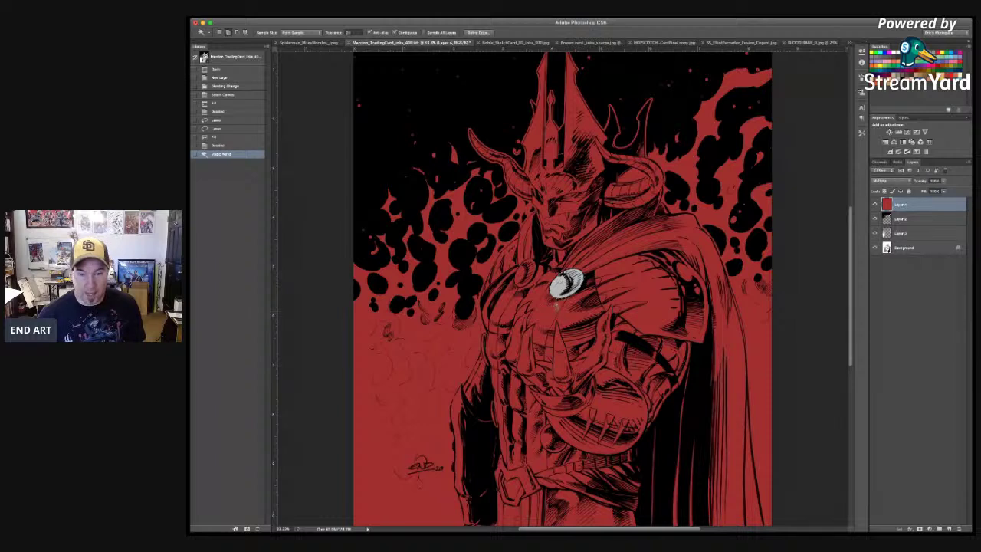
pyautogui.press('super+d')
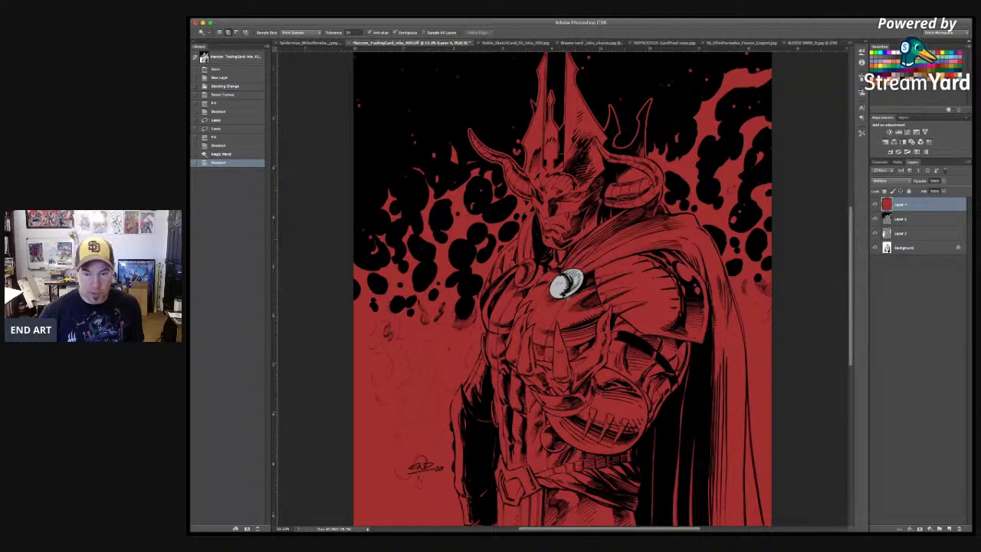
# Step: Select the narrow chest panel below the smaller clasp with the Magic Wand on the Background layer, and fill it with the light colour on the red layer
pyautogui.press('super+equal')
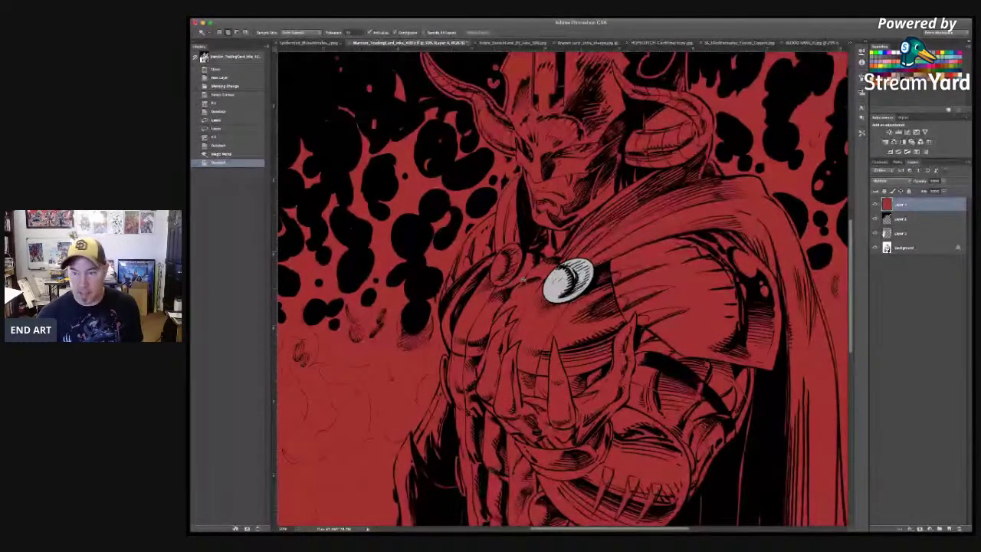
pyautogui.click(932, 247)
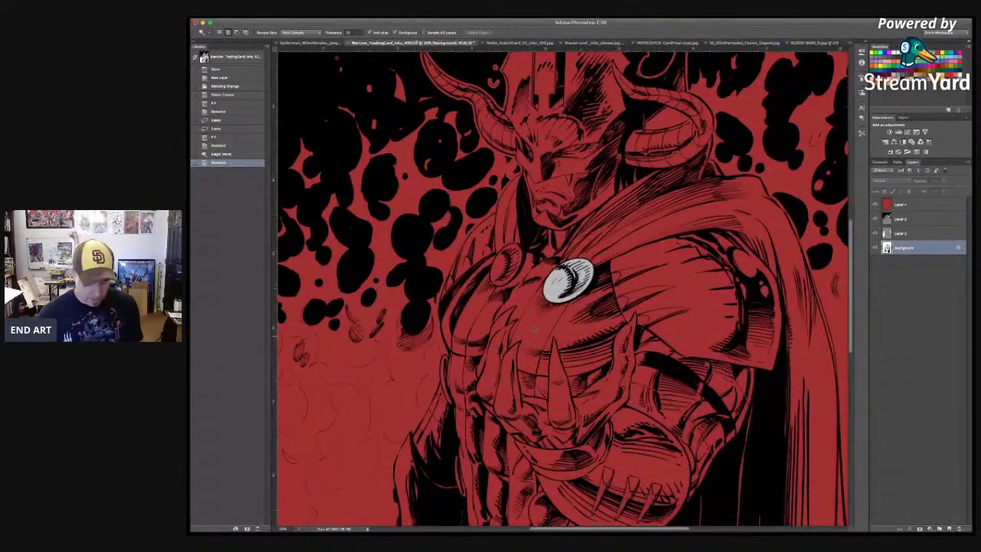
pyautogui.click(474, 310)
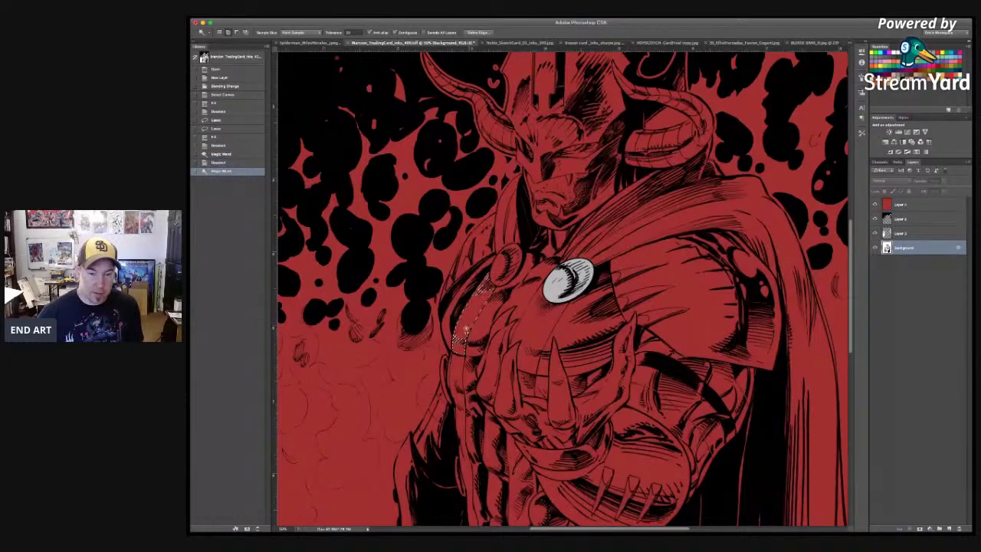
pyautogui.click(470, 309)
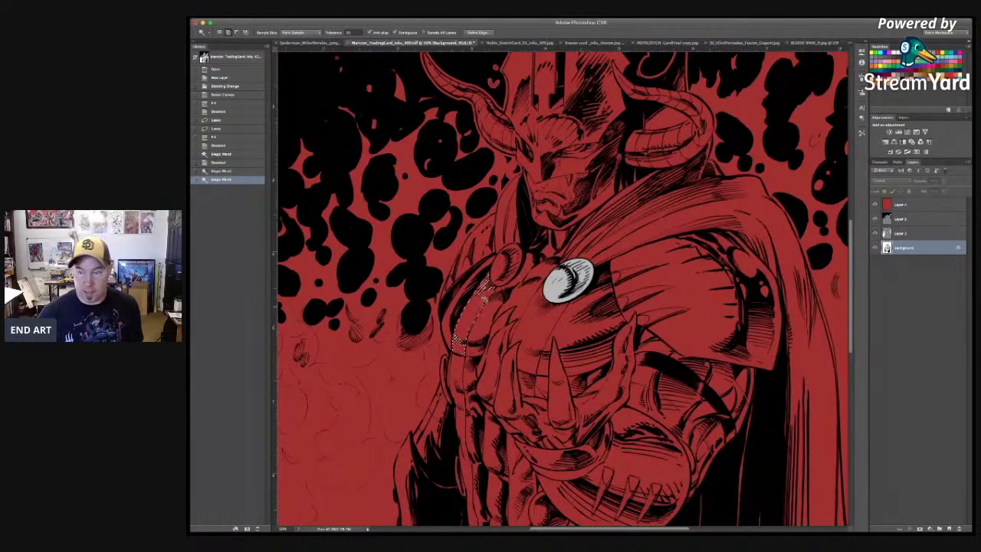
pyautogui.click(904, 205)
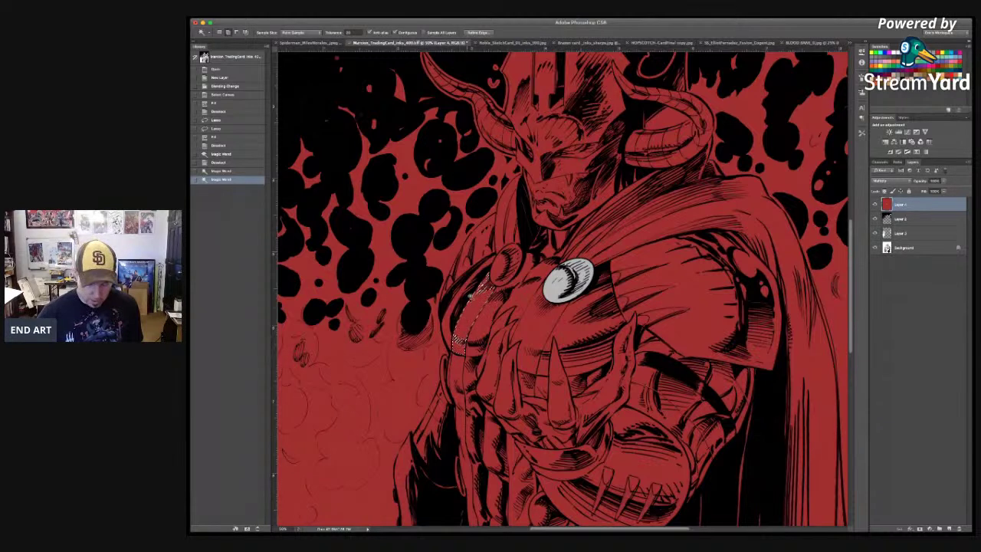
pyautogui.press('super+BackSpace')
pyautogui.press('super+d')
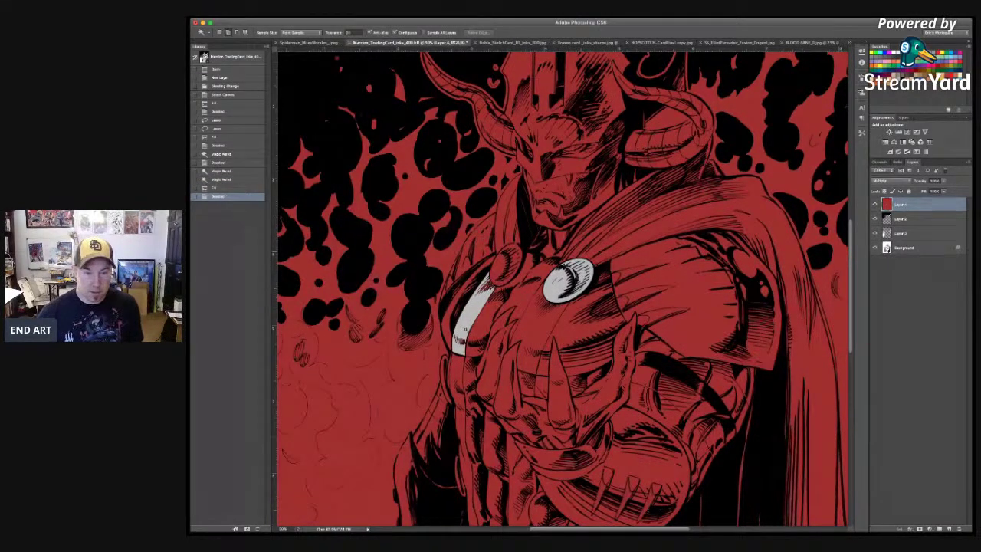
# Step: Outline the leftover spots in the narrow chest panel with the Lasso, fill them with the light colour and deselect
pyautogui.press('l')
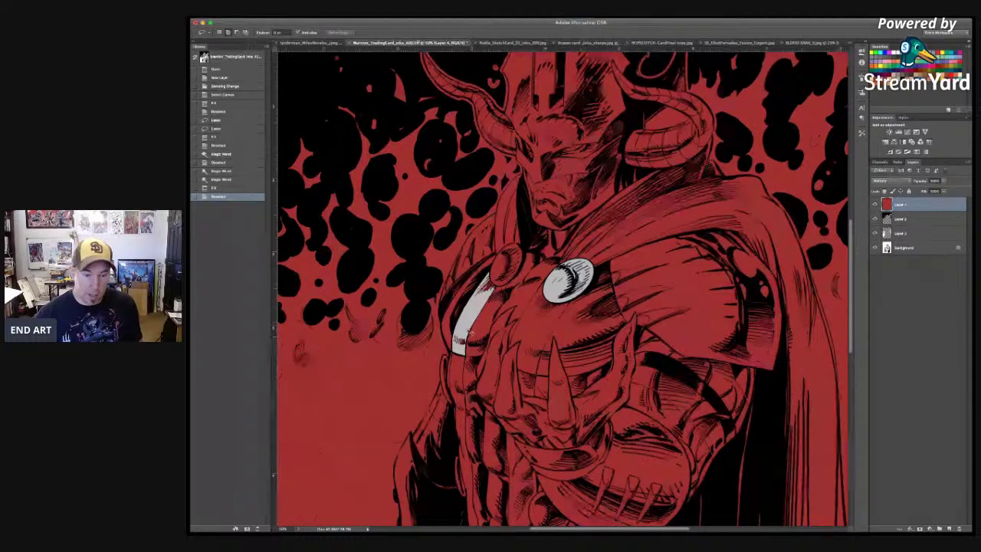
pyautogui.moveTo(469, 344); pyautogui.dragTo(463, 337)
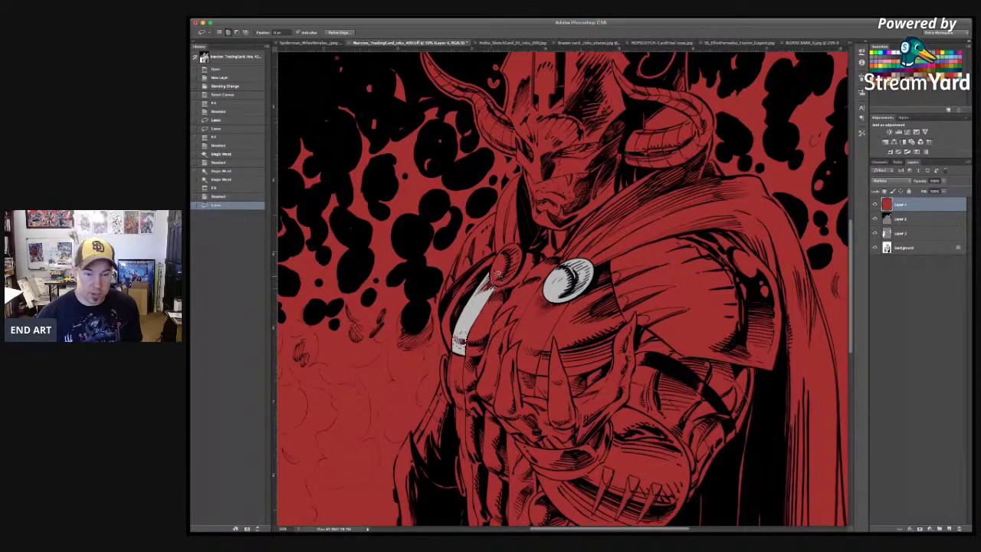
pyautogui.moveTo(494, 276)
pyautogui.mouseDown()
pyautogui.moveTo(484, 293)
pyautogui.moveTo(490, 279)
pyautogui.mouseUp()
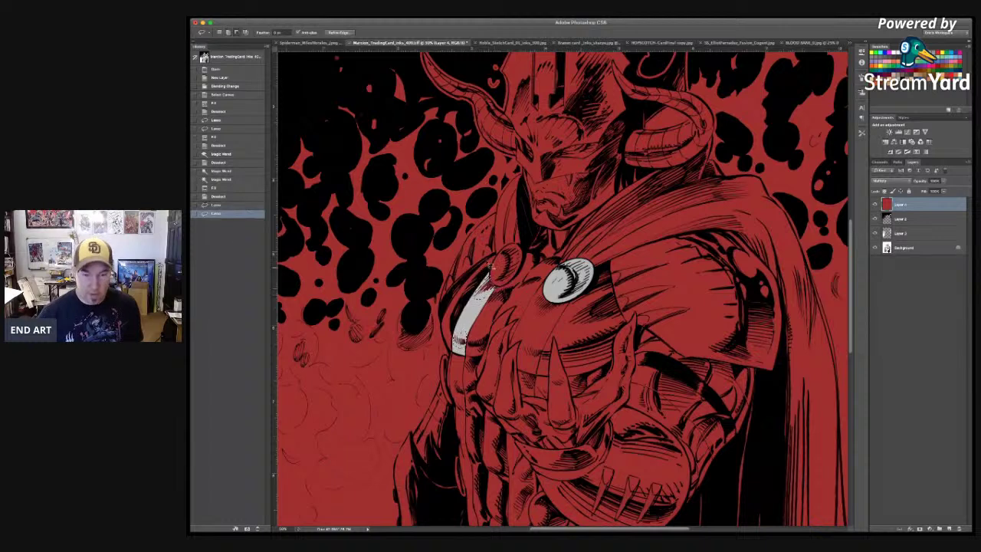
pyautogui.press('super+BackSpace')
pyautogui.press('super+d')
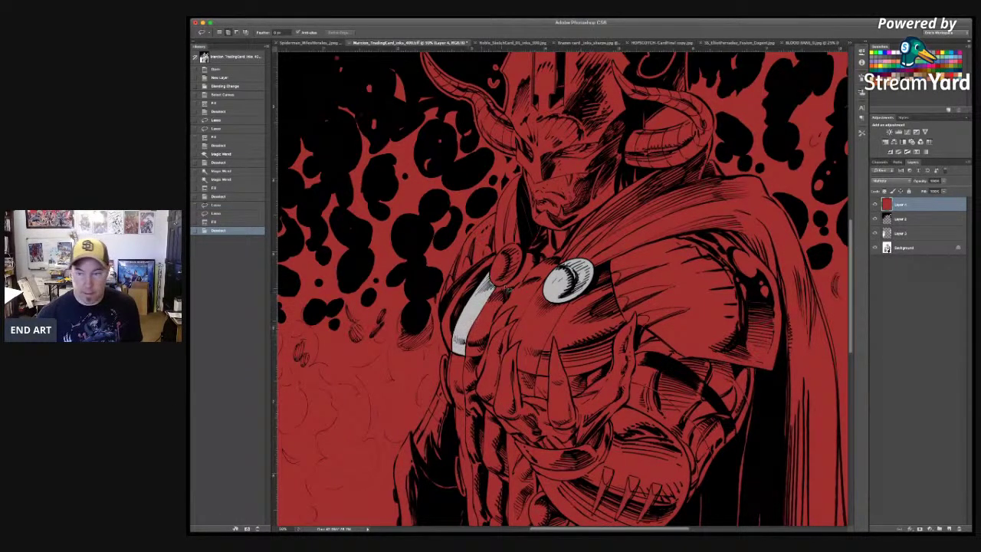
# Step: Hide the red colour layer and add a new layer above it
pyautogui.click(876, 203)
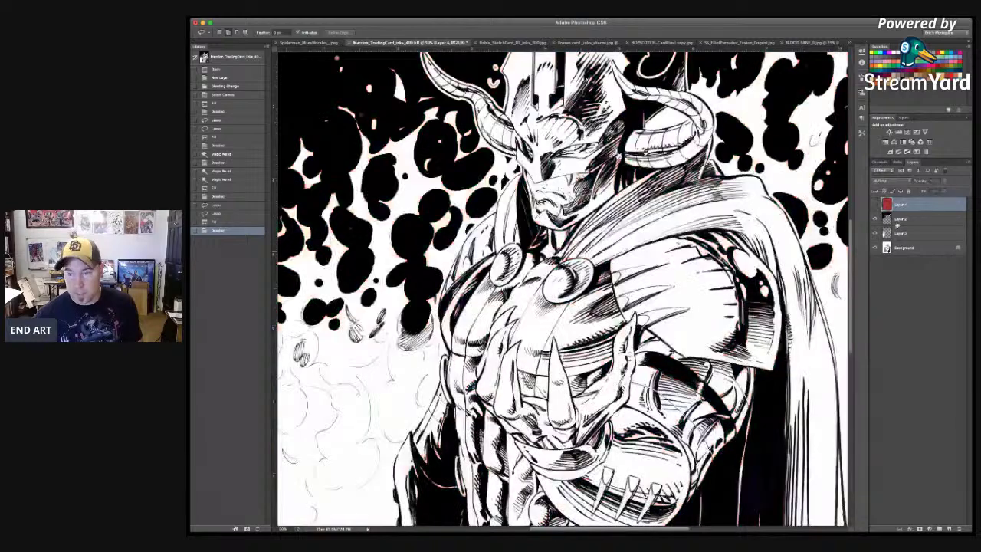
pyautogui.click(951, 528)
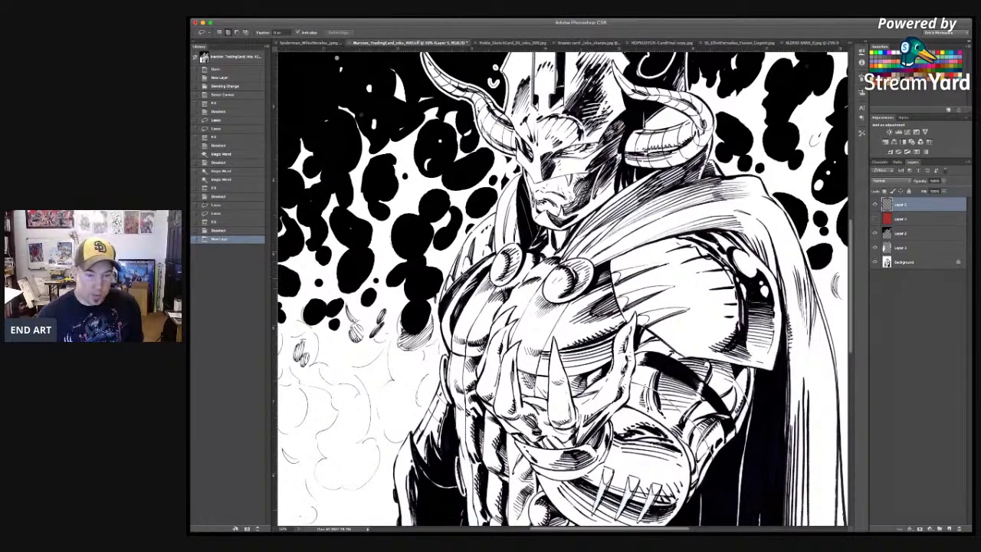
# Step: Select the open area behind the figure with the Magic Wand on the Background layer
pyautogui.moveTo(567, 260); pyautogui.dragTo(594, 339)
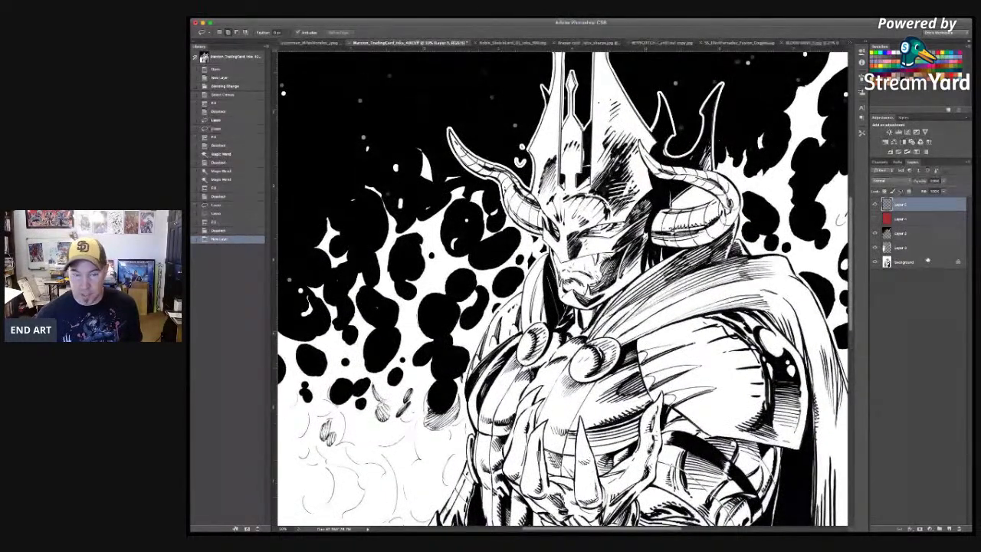
pyautogui.click(894, 264)
pyautogui.press('w')
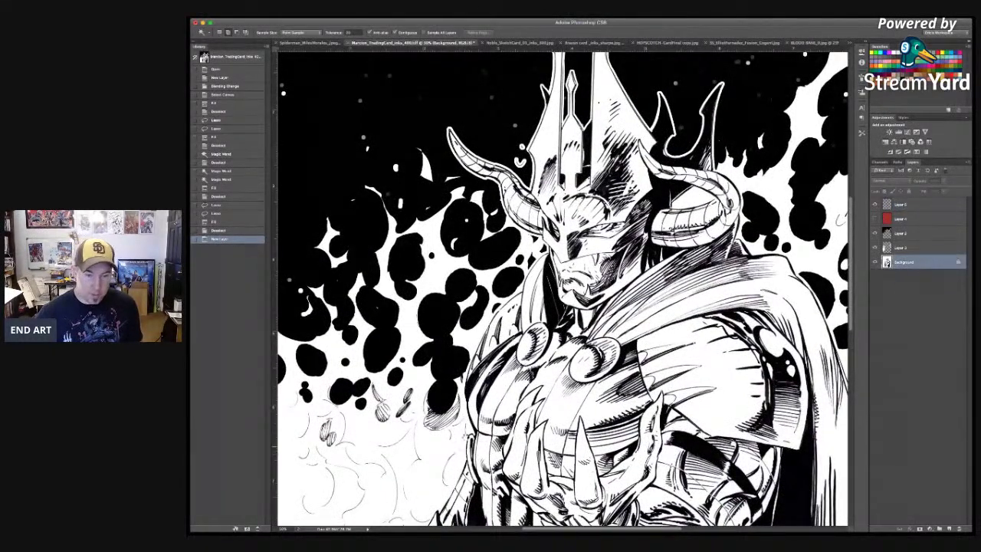
pyautogui.click(466, 439)
# Step: Examine how far the Magic Wand selection extends around the smoke, helmet, cape and page edges
pyautogui.moveTo(514, 387); pyautogui.dragTo(700, 273)
pyautogui.scroll(-2, 563, 287)
pyautogui.hscroll(3, 564, 287)
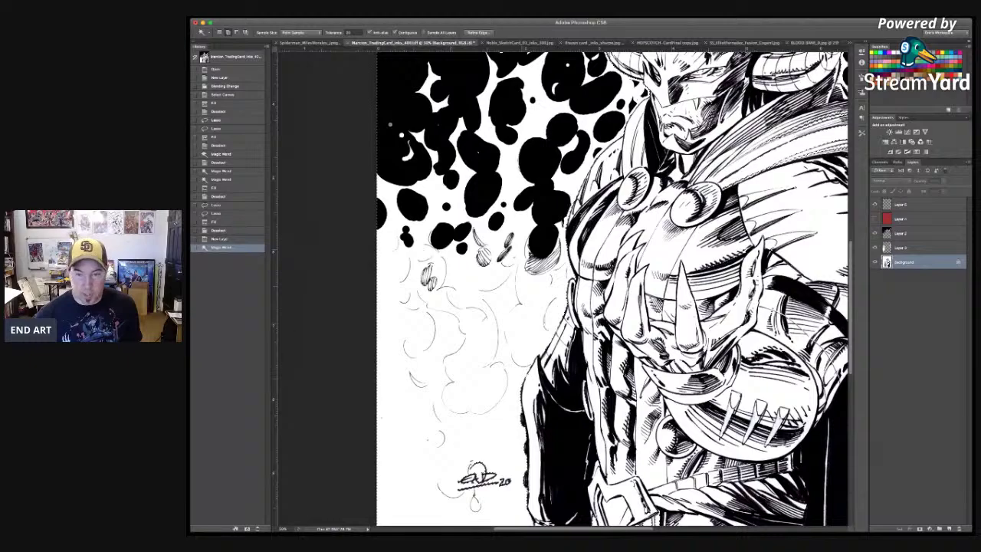
pyautogui.scroll(8, 564, 286)
pyautogui.hscroll(6, 563, 287)
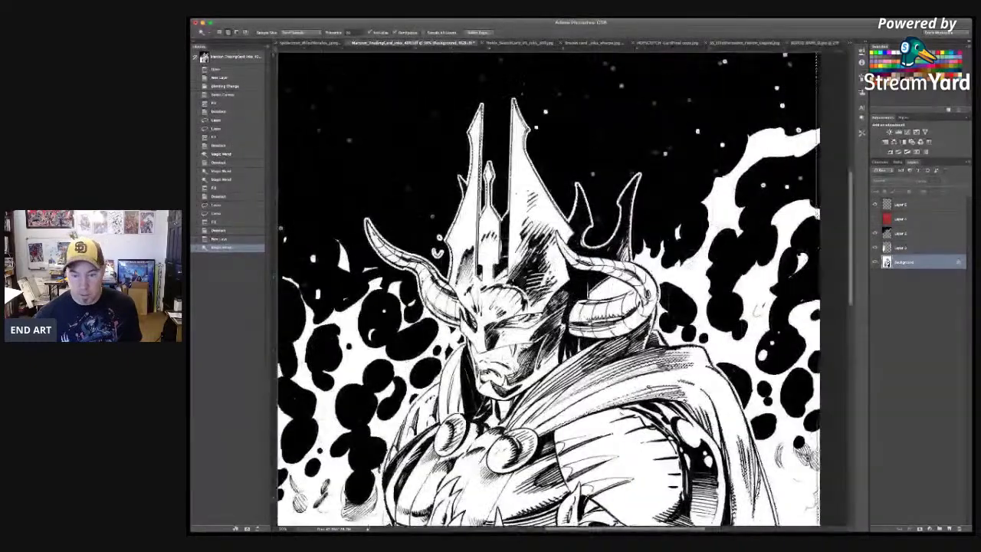
pyautogui.scroll(-4, 548, 288)
pyautogui.hscroll(3, 549, 288)
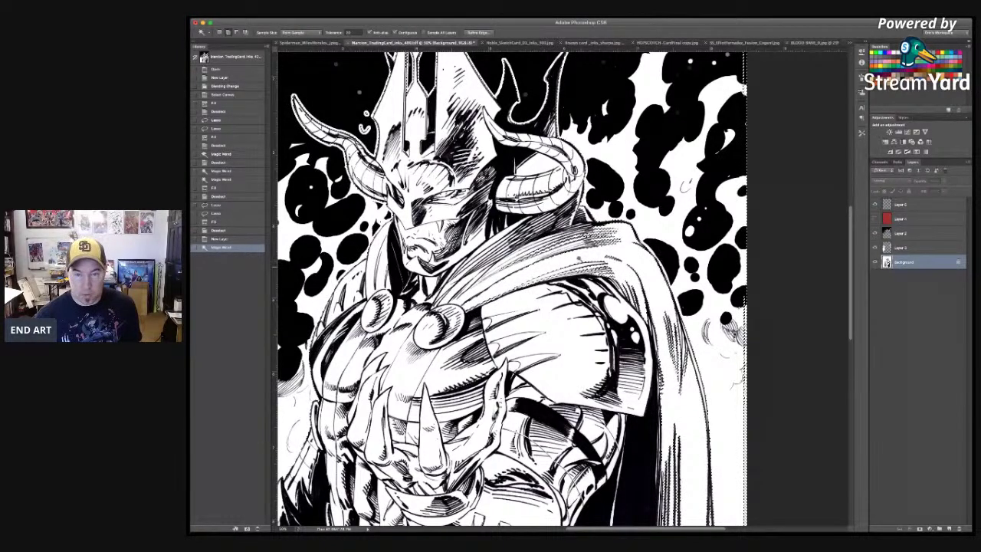
pyautogui.hscroll(-7, 560, 289)
pyautogui.scroll(-4, 560, 288)
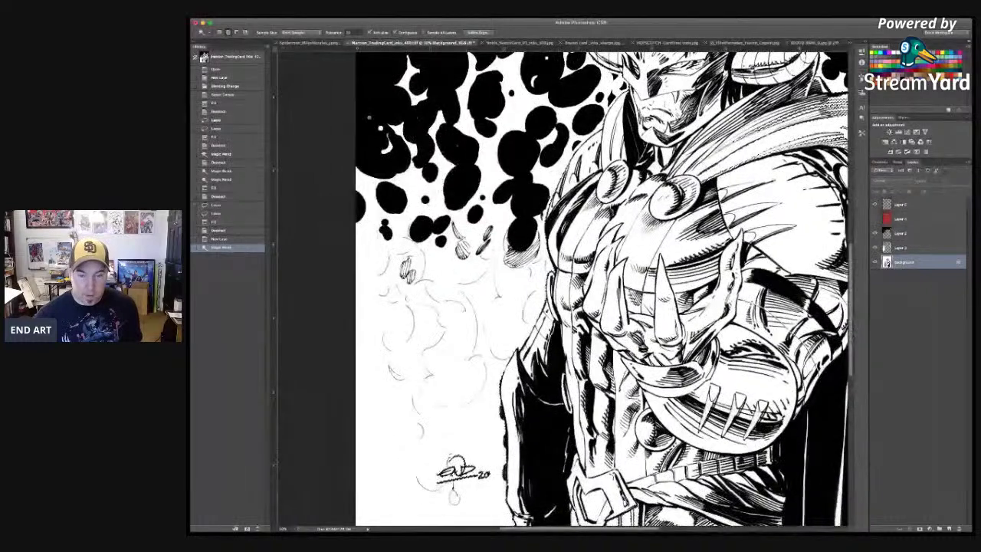
pyautogui.scroll(4, 559, 289)
pyautogui.hscroll(3, 560, 288)
# Step: Fill the selection with red on the new top layer, set that layer to Multiply and deselect
pyautogui.click(920, 202)
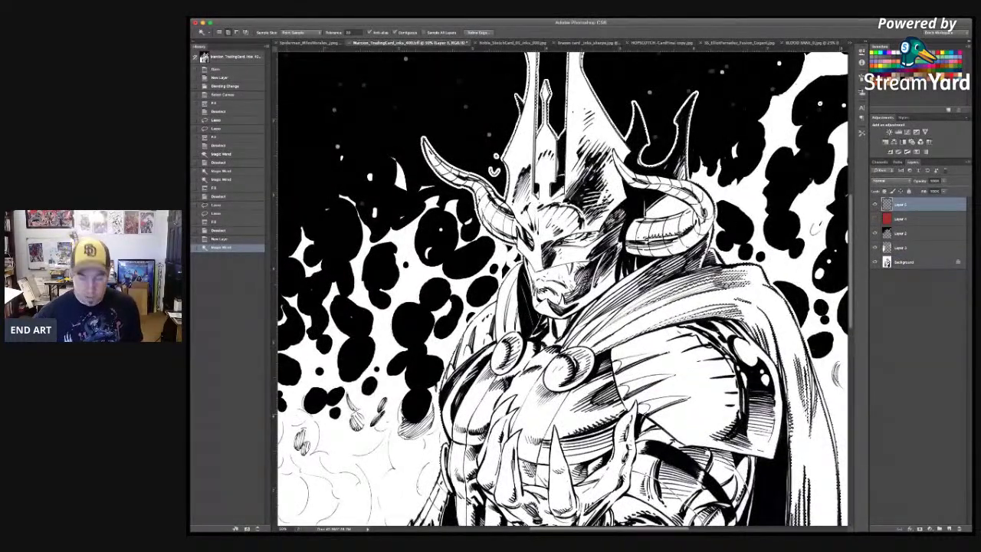
pyautogui.hotkey('alt', 'BackSpace')
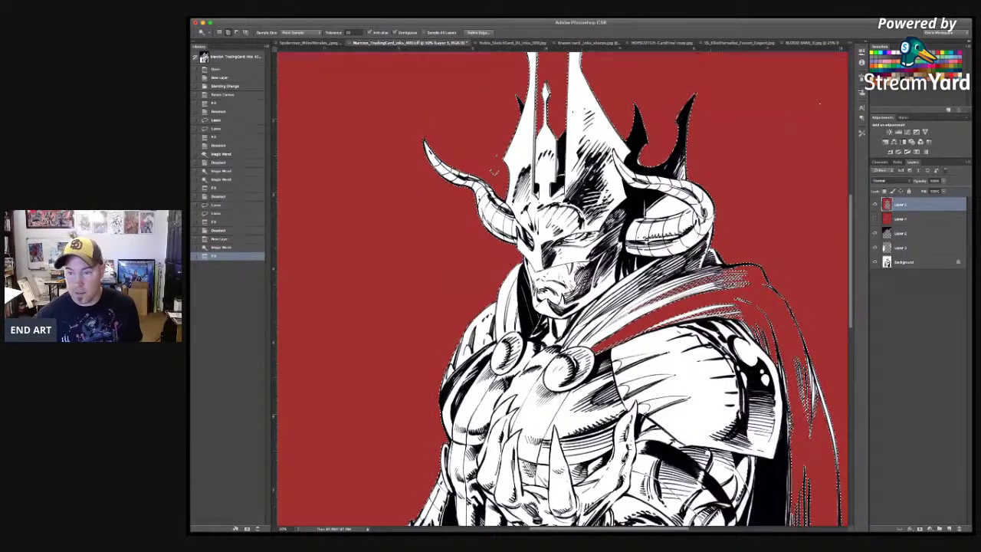
pyautogui.hotkey('alt', 'shift', 'm')
pyautogui.hotkey('ctrl', '-')
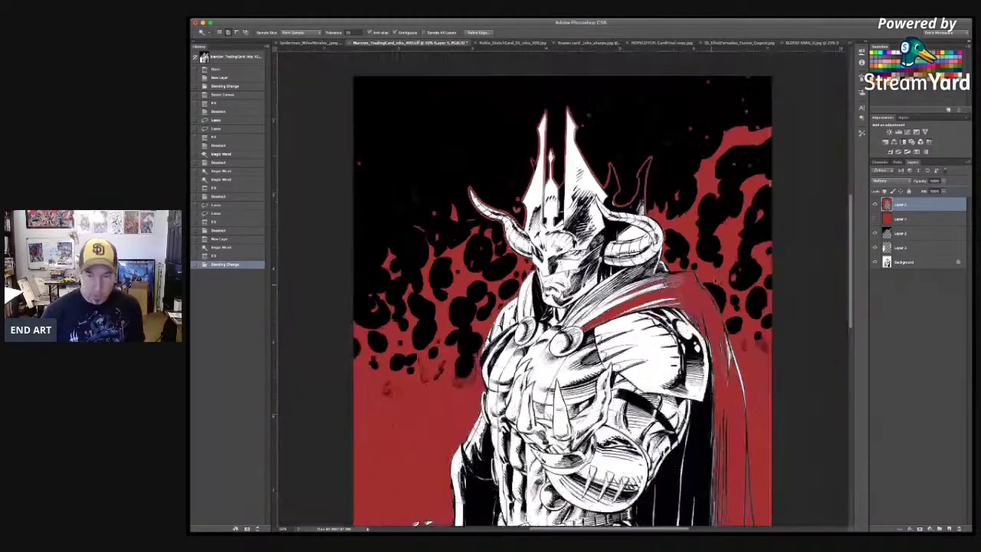
pyautogui.hotkey('ctrl', '-')
pyautogui.press('super+d')
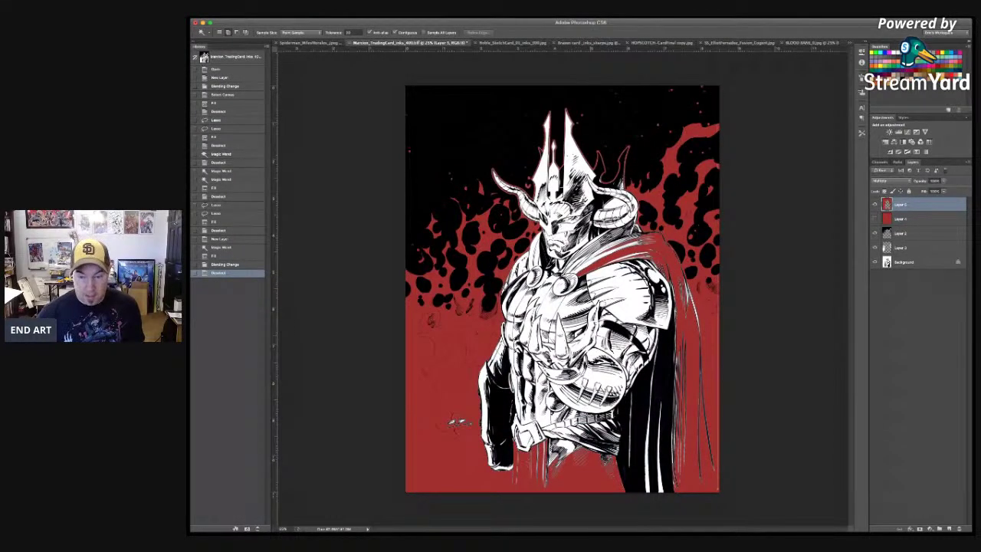
# Step: Inspect the edges of the red fill around the chest, cape, belt and legs
pyautogui.hotkey('ctrl', '+')
pyautogui.hotkey('ctrl', '+')
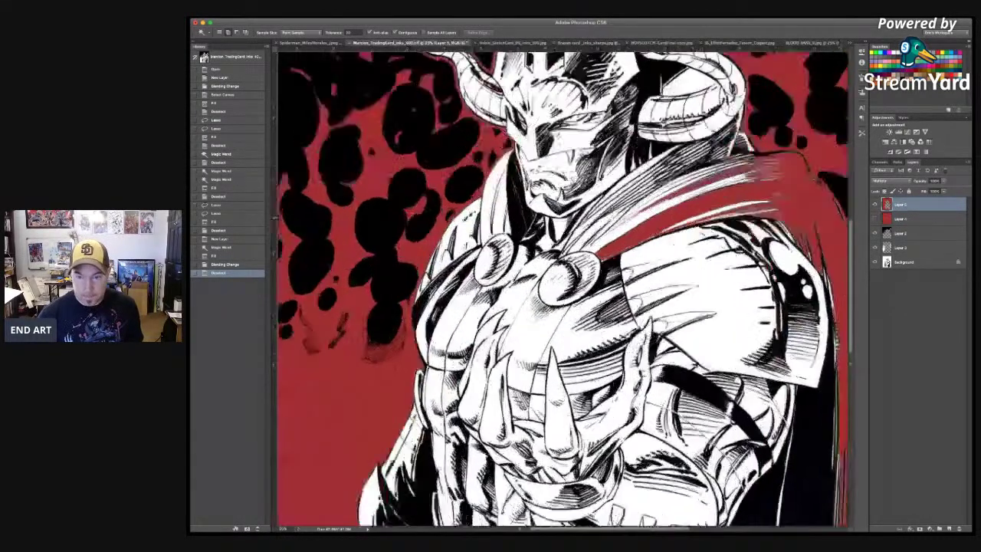
pyautogui.hotkey('ctrl', '+')
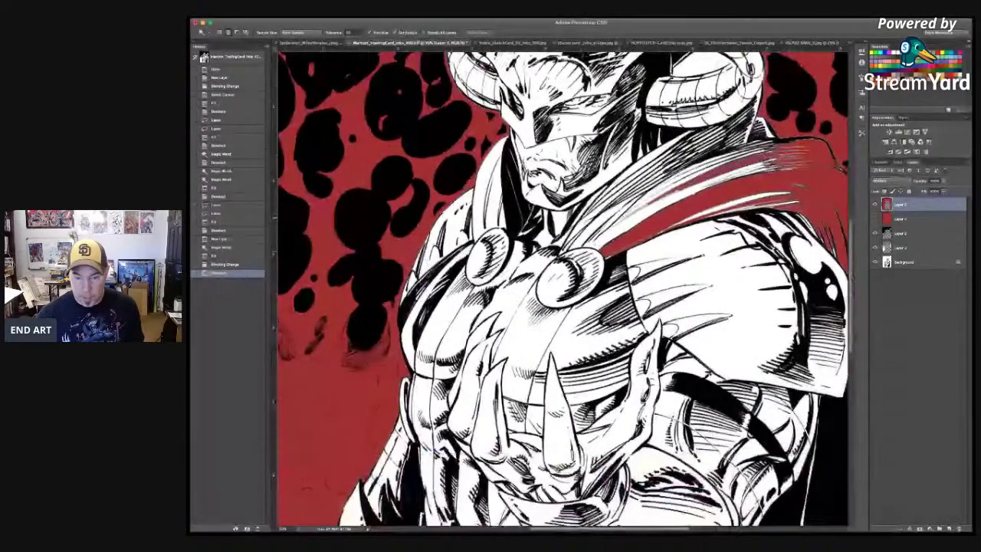
pyautogui.scroll(-8, 646, 379)
pyautogui.hscroll(6, 646, 379)
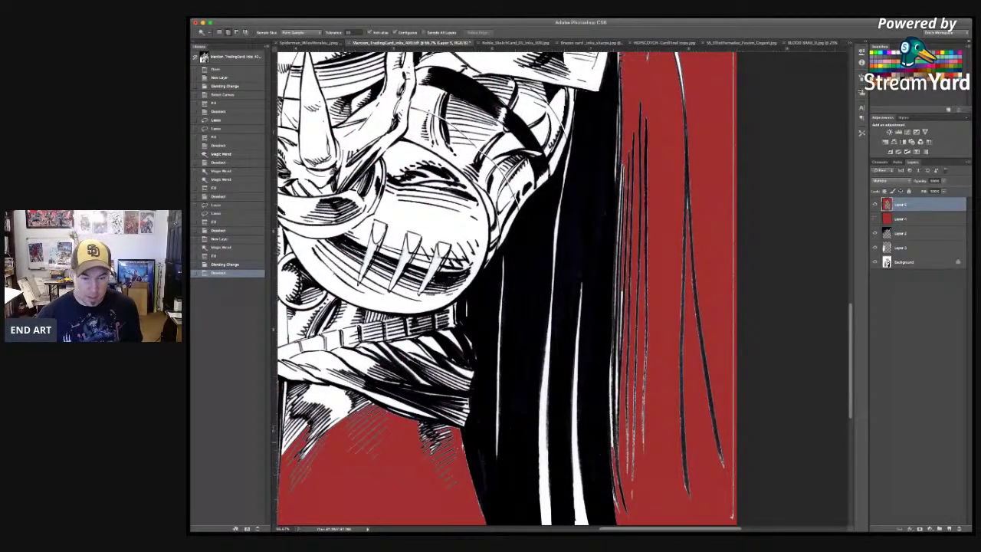
pyautogui.moveTo(402, 450); pyautogui.dragTo(611, 376)
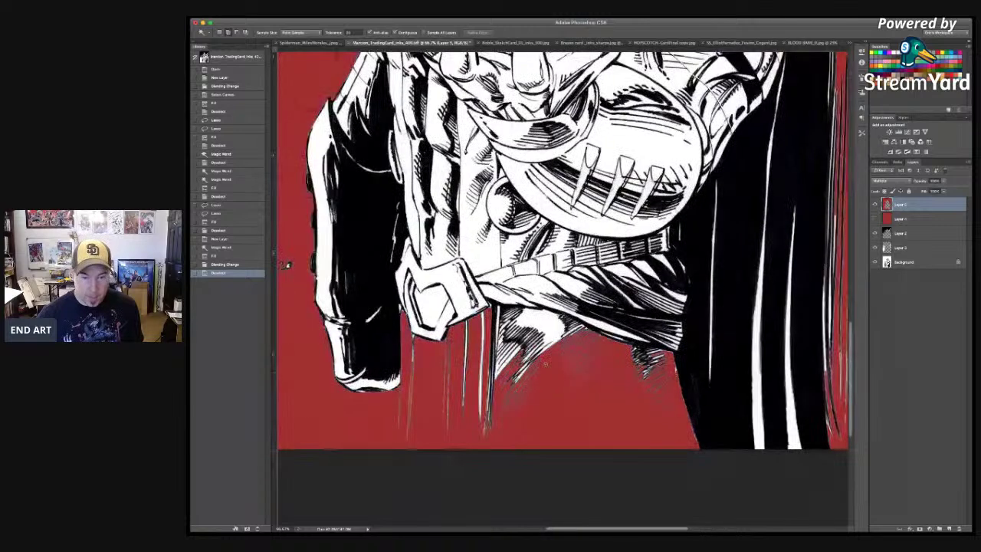
pyautogui.moveTo(551, 397); pyautogui.dragTo(633, 420)
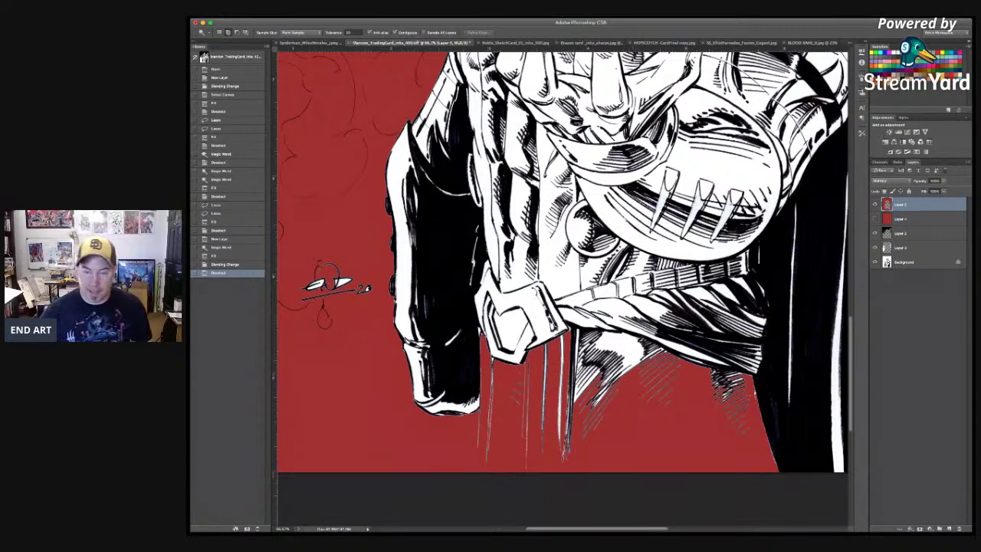
# Step: Try a Magic Wand selection of the waist sash on the new red layer, and deselect it
pyautogui.click(710, 327)
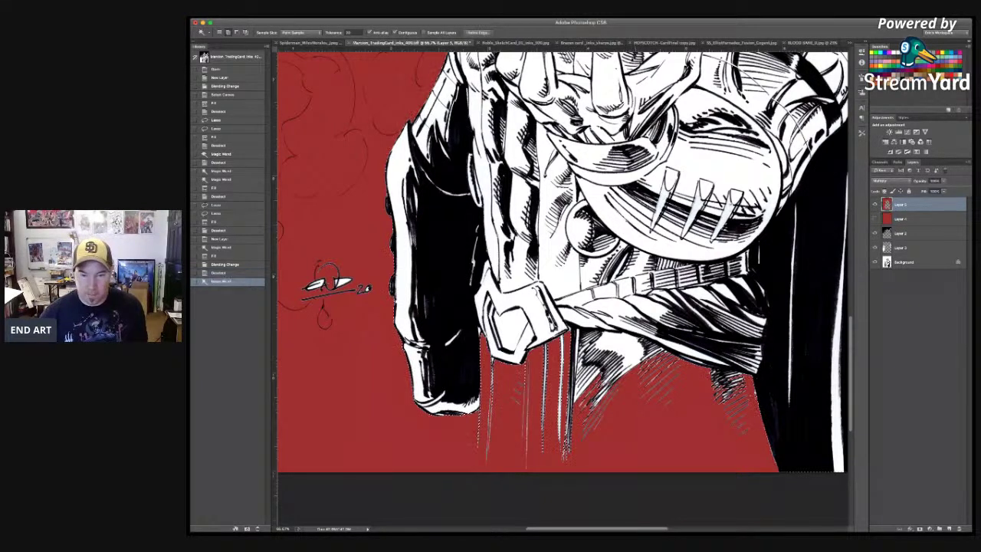
pyautogui.hotkey('ctrl', 'd')
# Step: Select the waist sash folds and upper thigh with the Magic Wand on the Background layer, fill them with grey and deselect
pyautogui.click(920, 261)
pyautogui.click(623, 360)
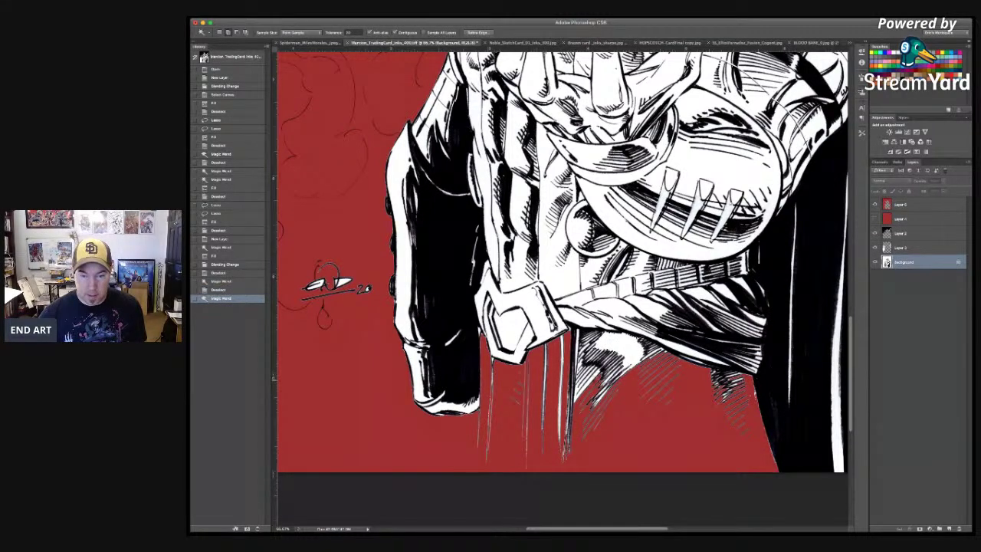
pyautogui.click(594, 400)
pyautogui.hotkey('ctrl', 'd')
pyautogui.click(595, 347)
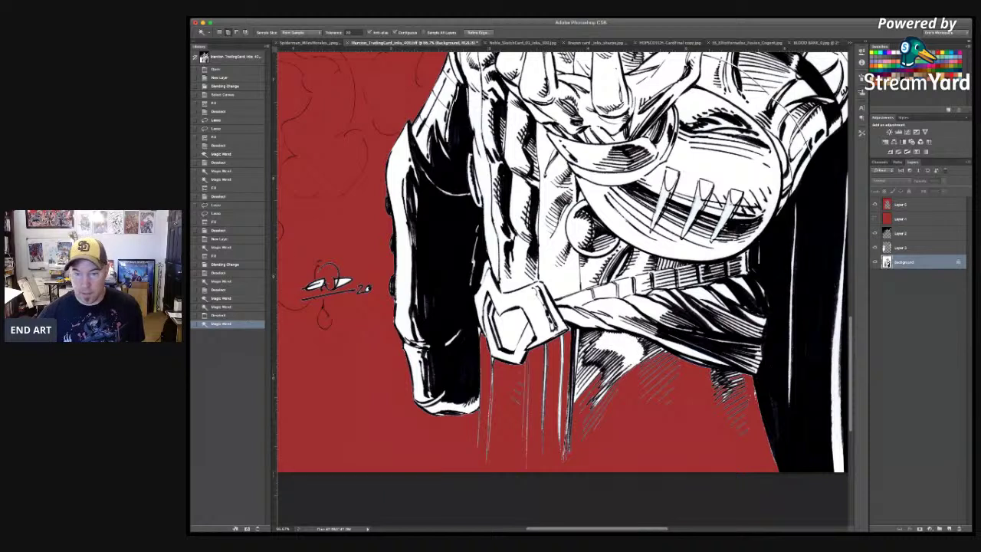
pyautogui.click(686, 313)
pyautogui.click(728, 307)
pyautogui.click(664, 309)
pyautogui.click(613, 318)
pyautogui.click(639, 327)
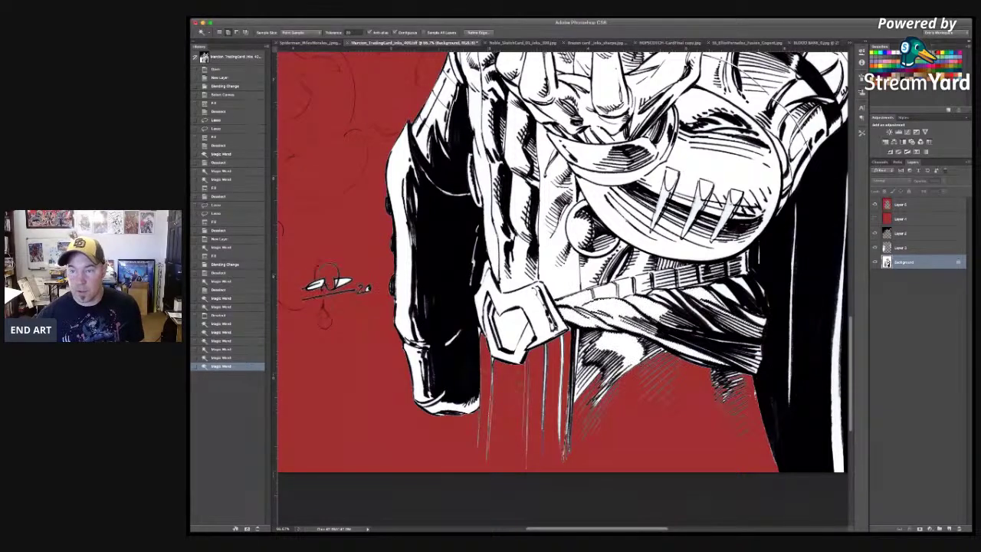
pyautogui.hotkey('alt', 'BackSpace')
pyautogui.press('super+d')
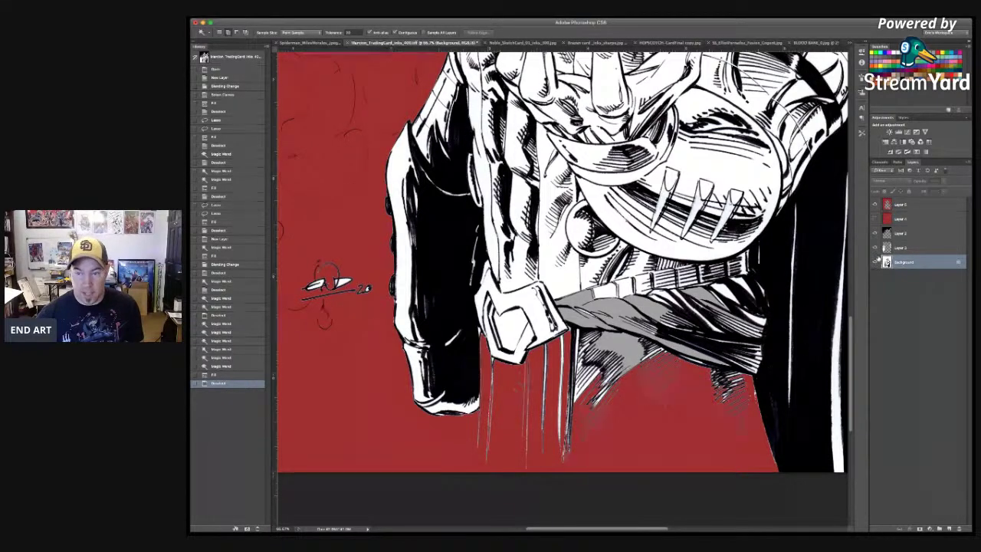
# Step: Inspect the colour fills with the Background layer hidden, hide the layer directly above it, and show the Background again
pyautogui.click(878, 260)
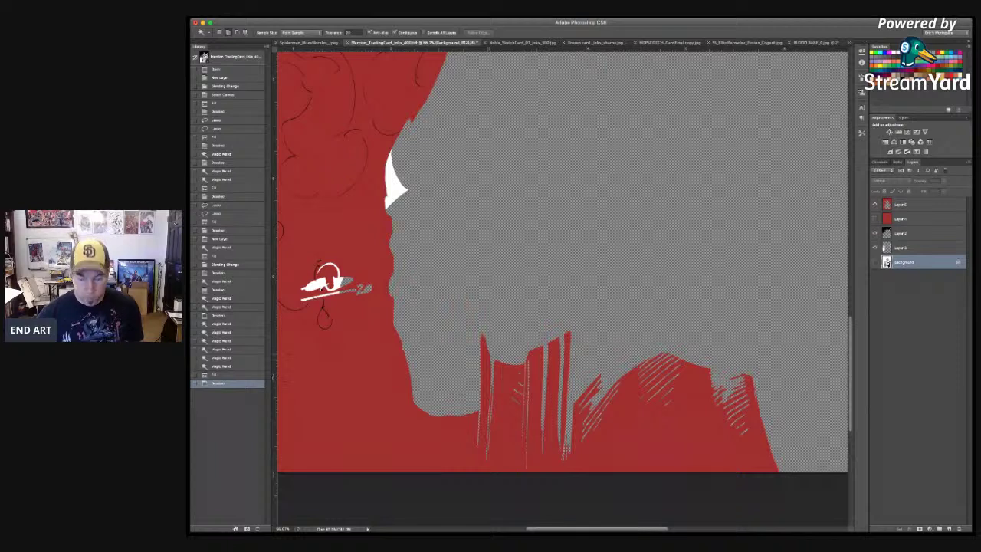
pyautogui.press('super+equal')
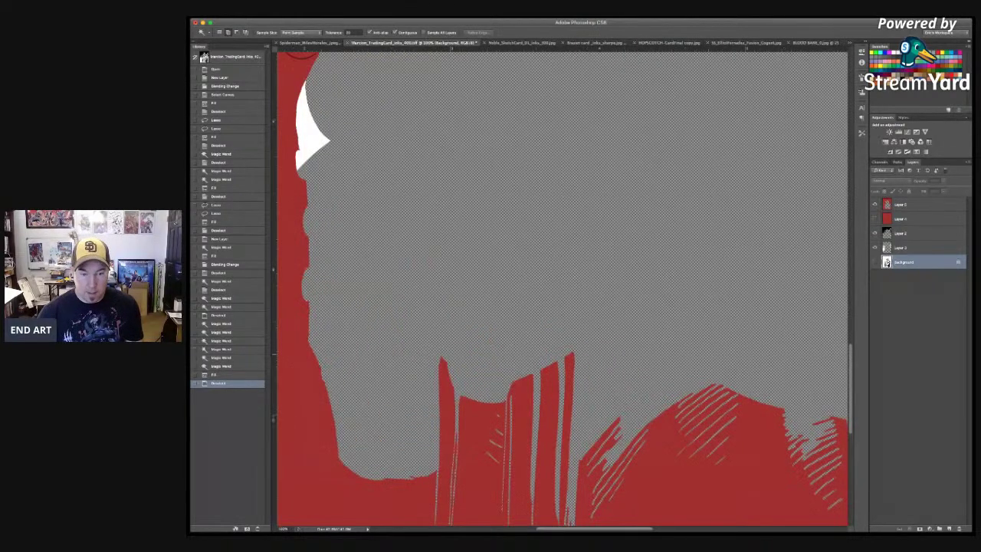
pyautogui.moveTo(424, 277); pyautogui.dragTo(558, 373)
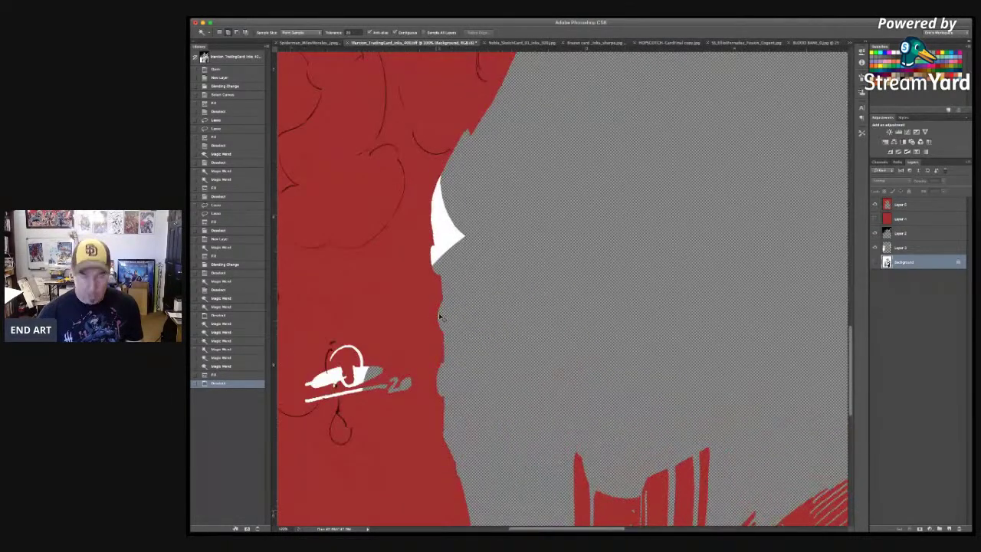
pyautogui.press('super+minus')
pyautogui.click(876, 247)
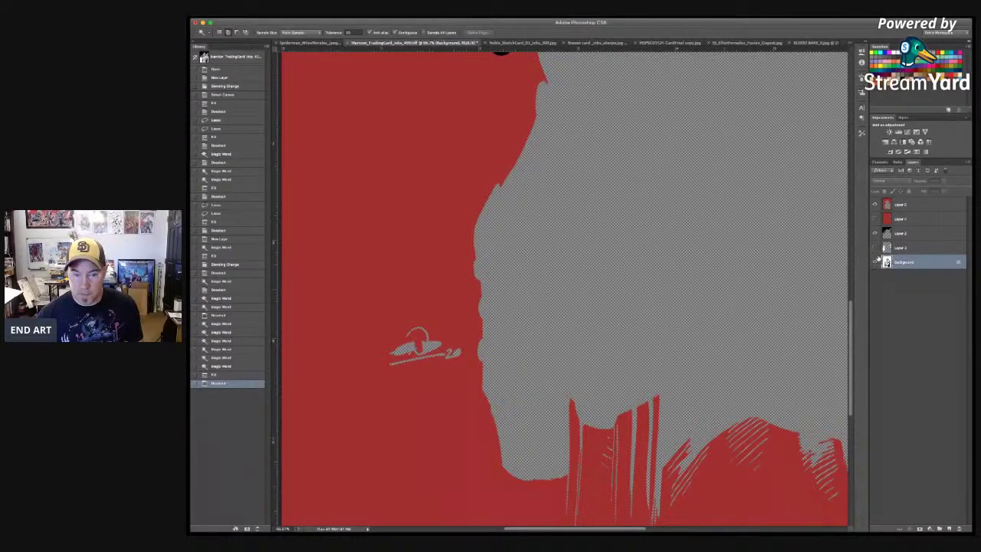
pyautogui.click(875, 248)
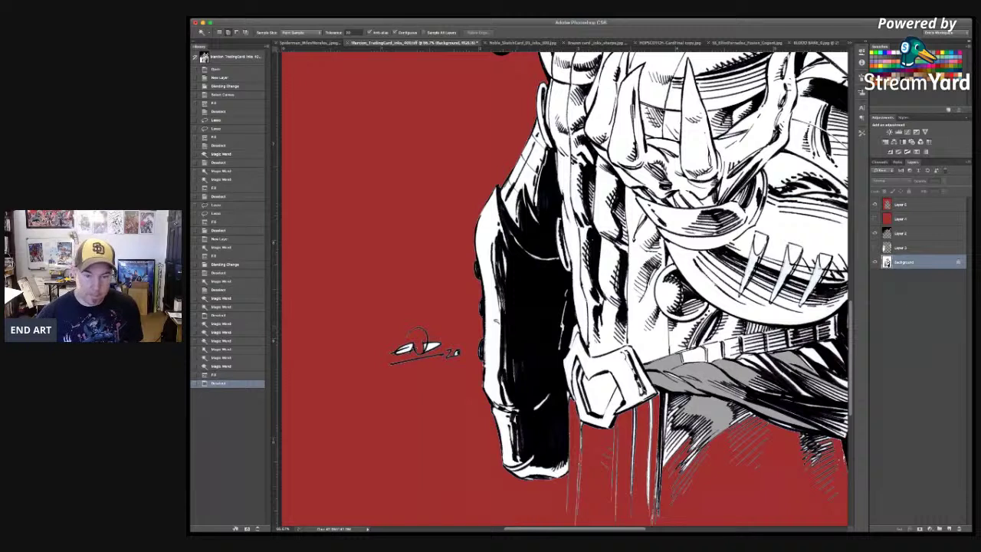
# Step: Select the outer part of the lowered forearm with the Magic Wand and extend the selection with the Lasso
pyautogui.click(498, 325)
pyautogui.keyDown('shift'); pyautogui.click(511, 265); pyautogui.keyUp('shift')
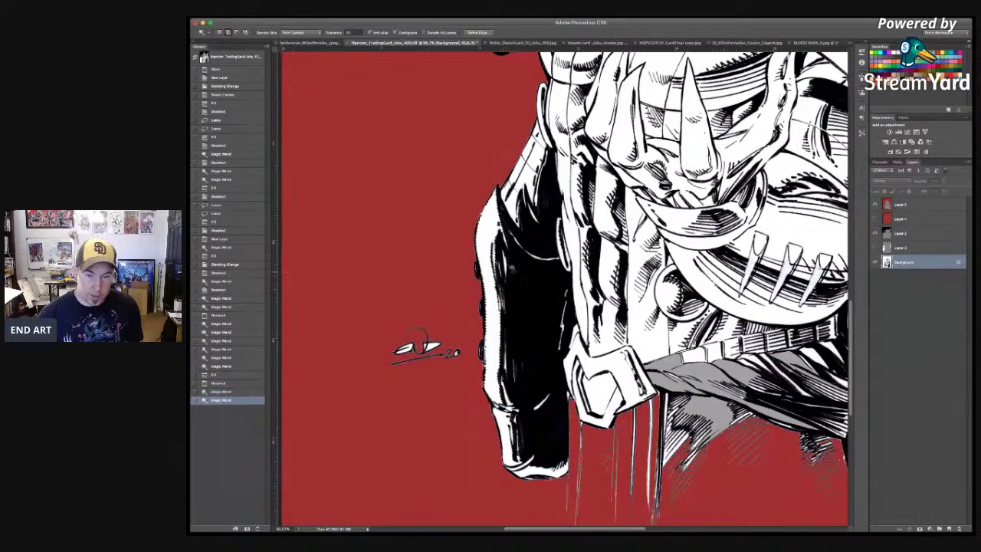
pyautogui.press('l')
pyautogui.moveTo(497, 201)
pyautogui.mouseDown()
pyautogui.moveTo(484, 243)
pyautogui.moveTo(492, 374)
pyautogui.moveTo(504, 405)
pyautogui.moveTo(518, 362)
pyautogui.moveTo(509, 230)
pyautogui.moveTo(497, 203)
pyautogui.mouseUp()
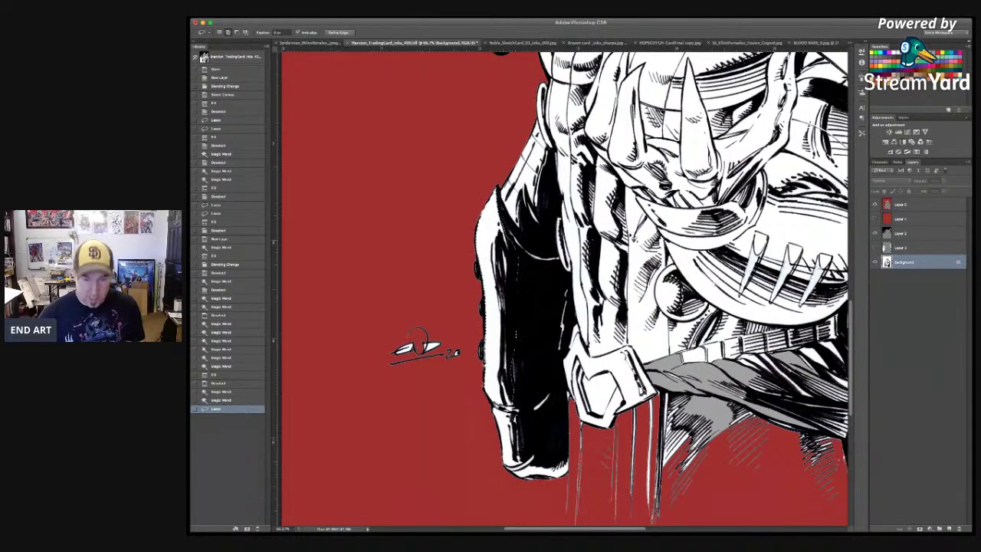
# Step: Try filling the selected forearm section with grey, and undo the deselection and the fill
pyautogui.hotkey('alt', 'BackSpace')
pyautogui.press('super+d')
pyautogui.press('super+z')
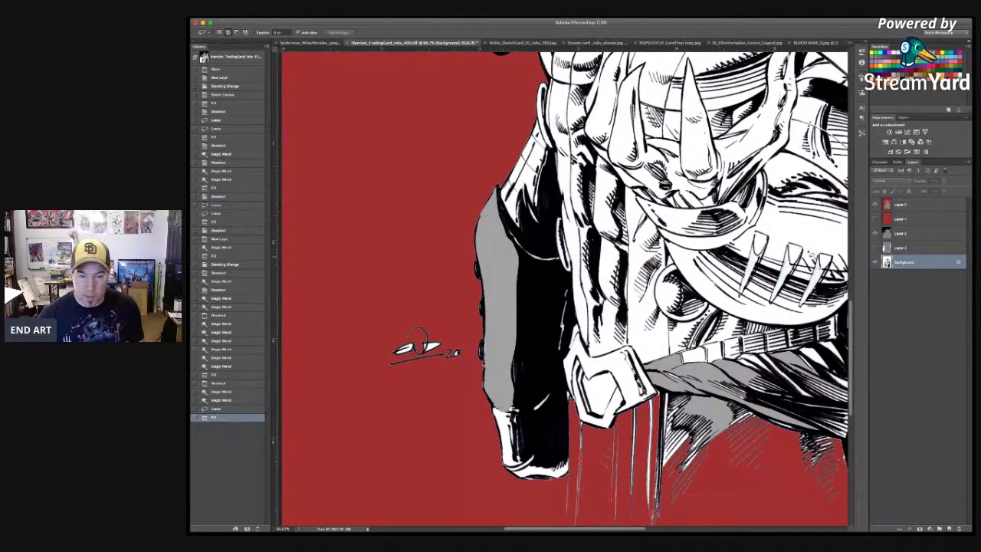
pyautogui.press('super+alt+z')
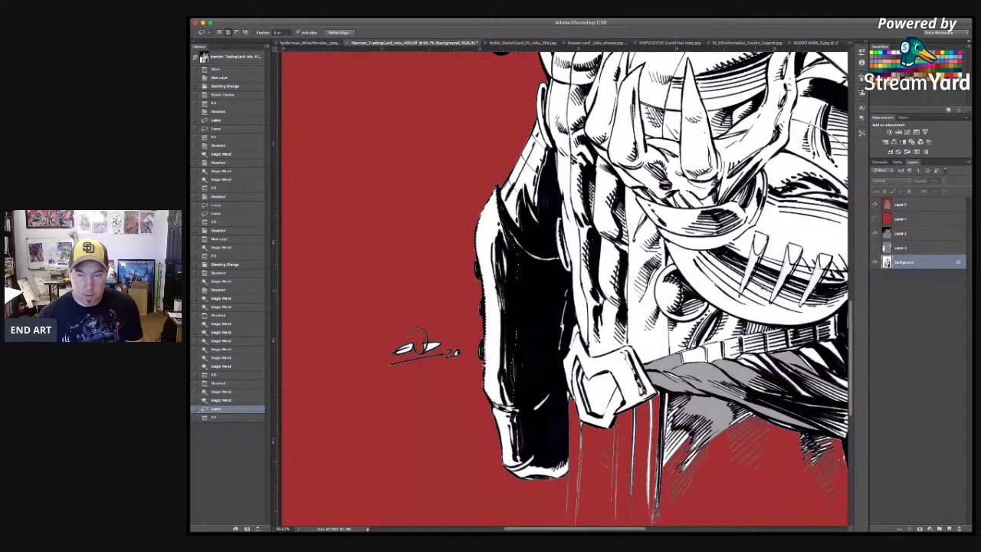
# Step: Fill the selected outer forearm with grey on the top colour layer and deselect
pyautogui.click(913, 204)
pyautogui.hotkey('alt', 'BackSpace')
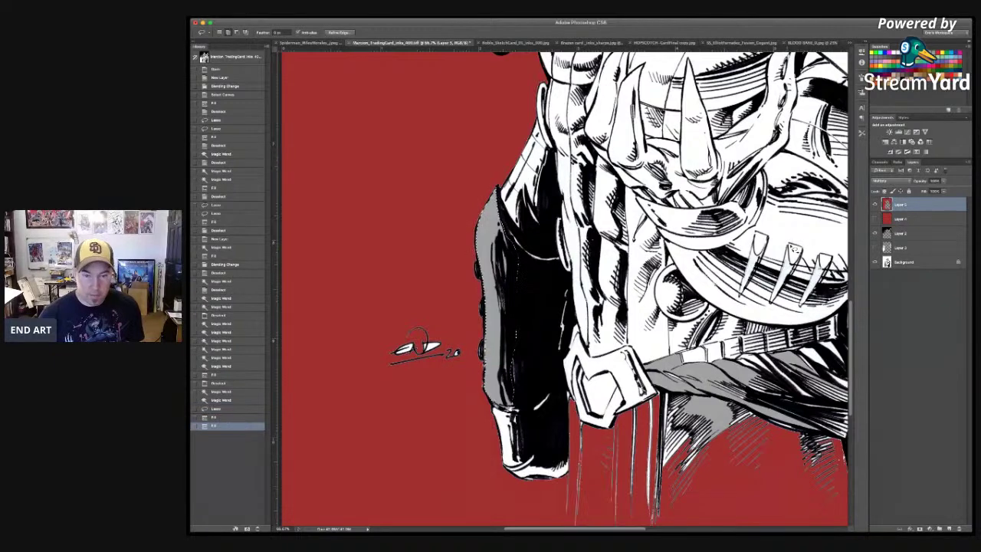
pyautogui.press('super+d')
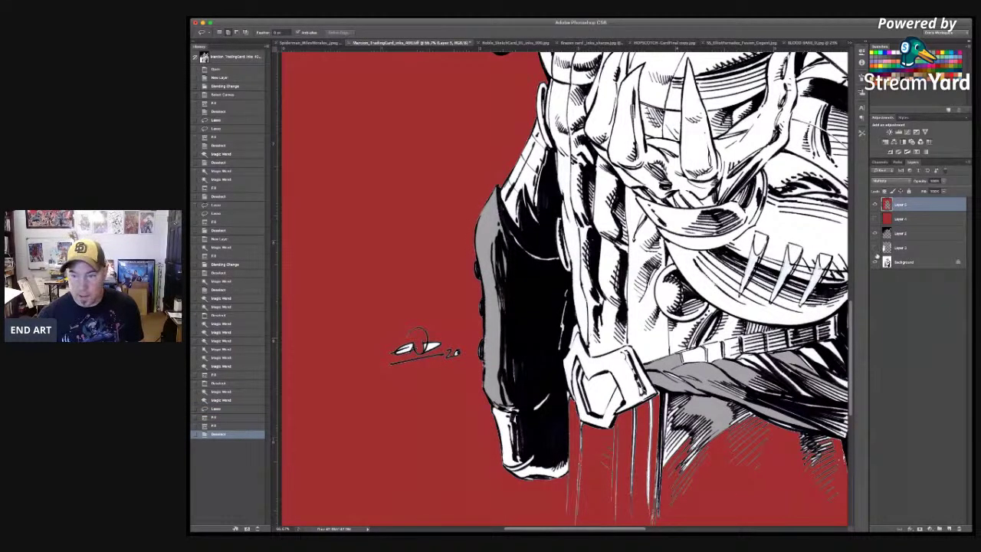
# Step: Hide the Background, add a new layer below the solid red layer, and fill its entire canvas with black
pyautogui.click(875, 261)
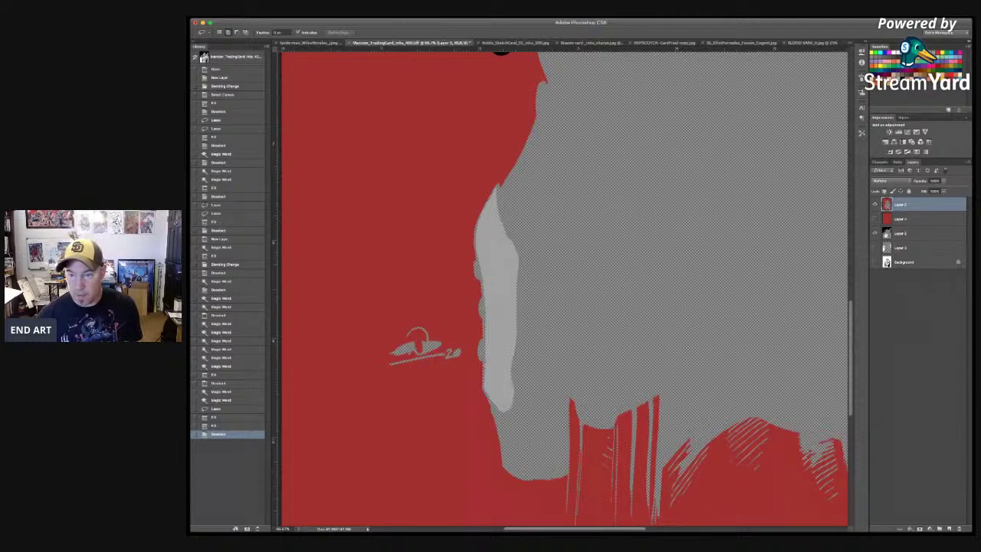
pyautogui.click(929, 231)
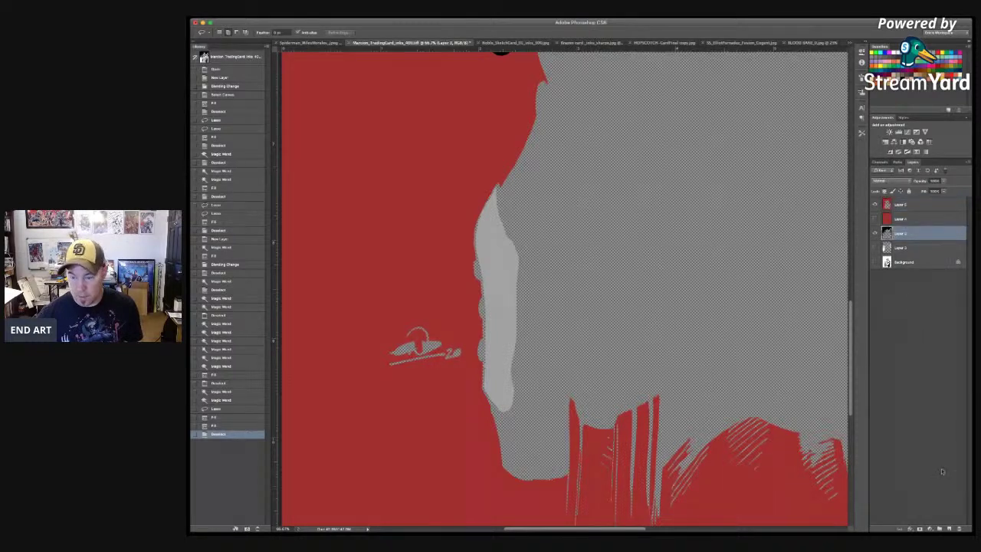
pyautogui.click(949, 528)
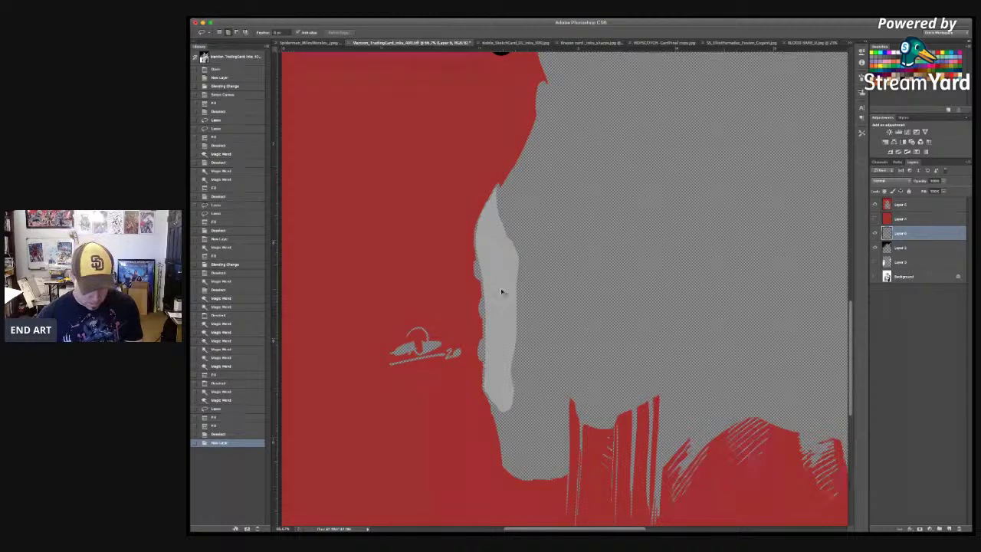
pyautogui.press('super+a')
pyautogui.hotkey('alt', 'BackSpace')
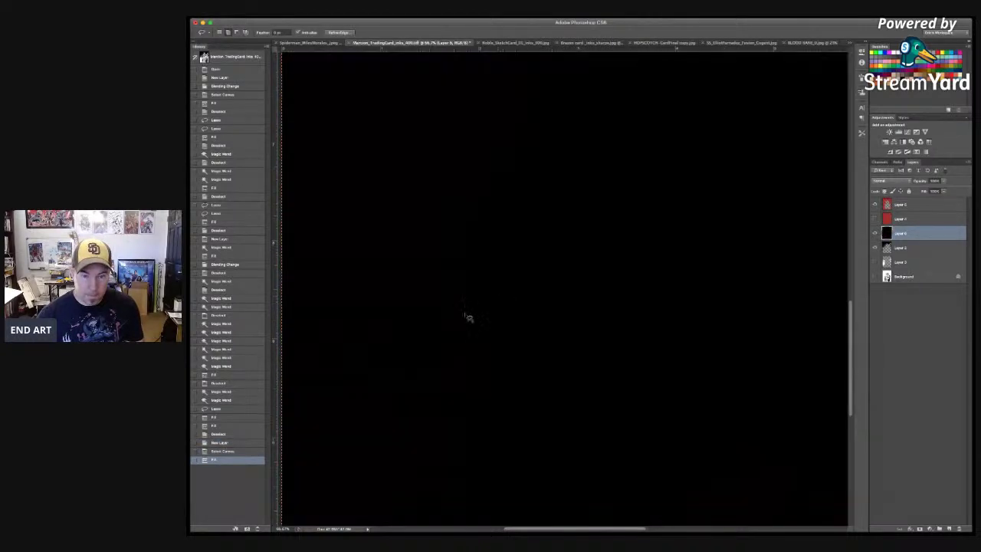
pyautogui.press('super+z')
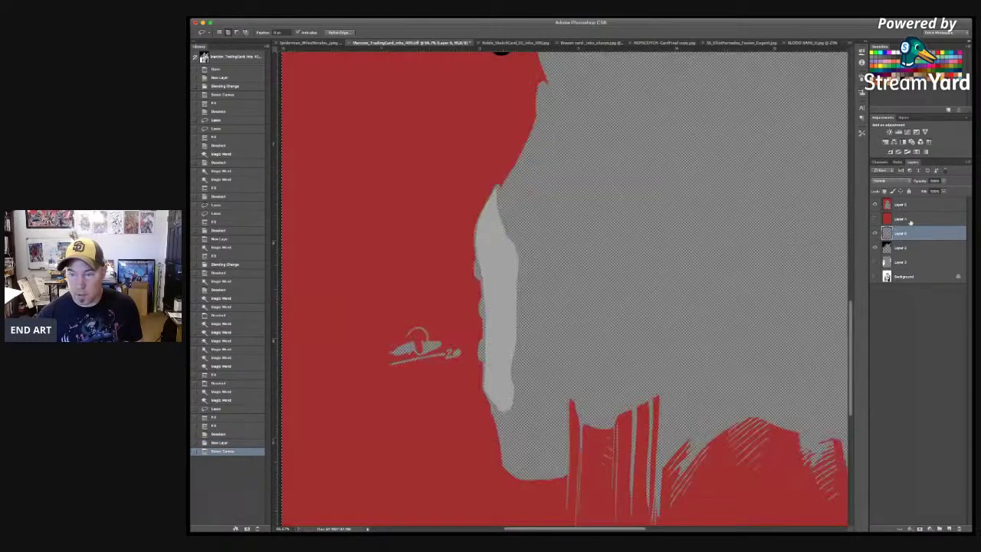
pyautogui.hotkey('alt', 'BackSpace')
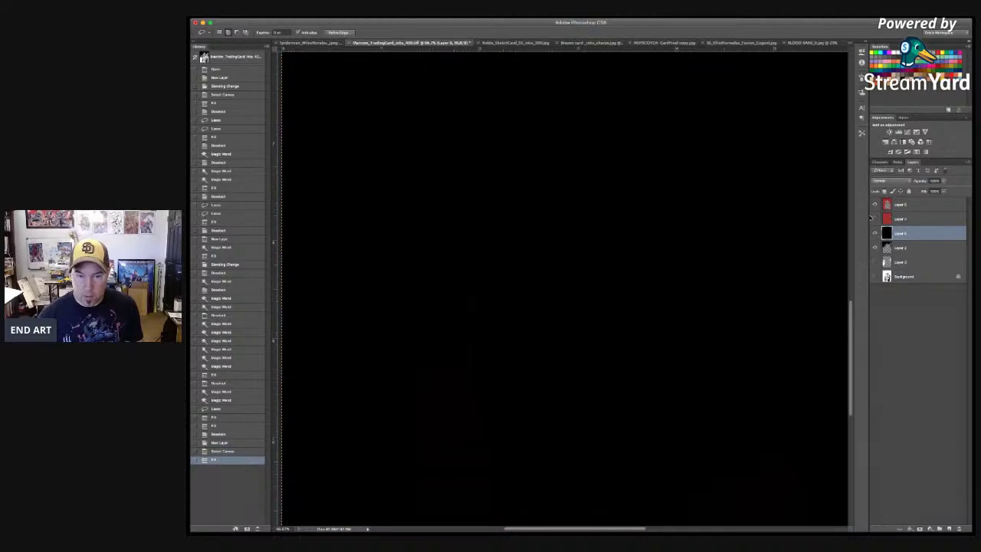
# Step: Set the top colour layer's blending mode to Normal and inspect the edges of its flat fills against the black
pyautogui.click(890, 204)
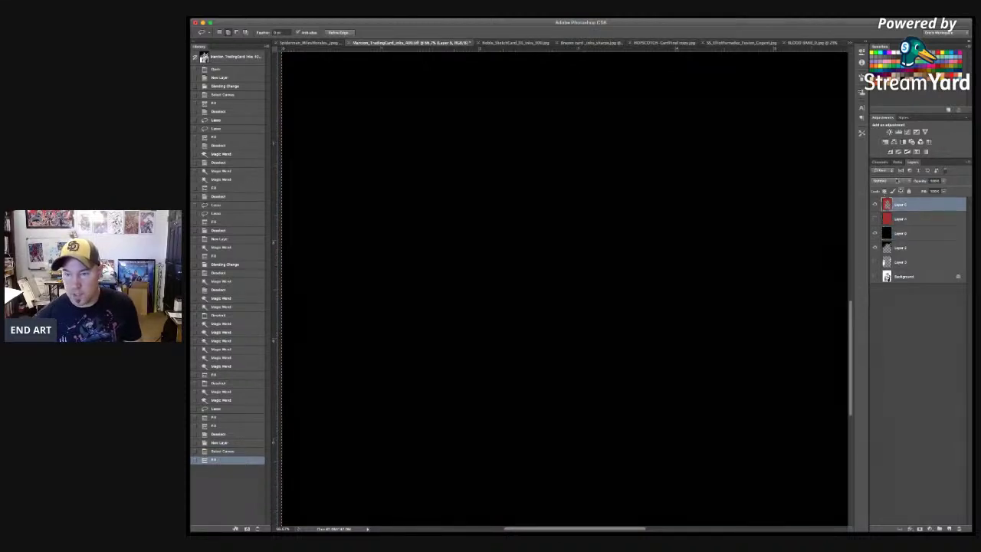
pyautogui.hotkey('shift', 'alt', 'm')
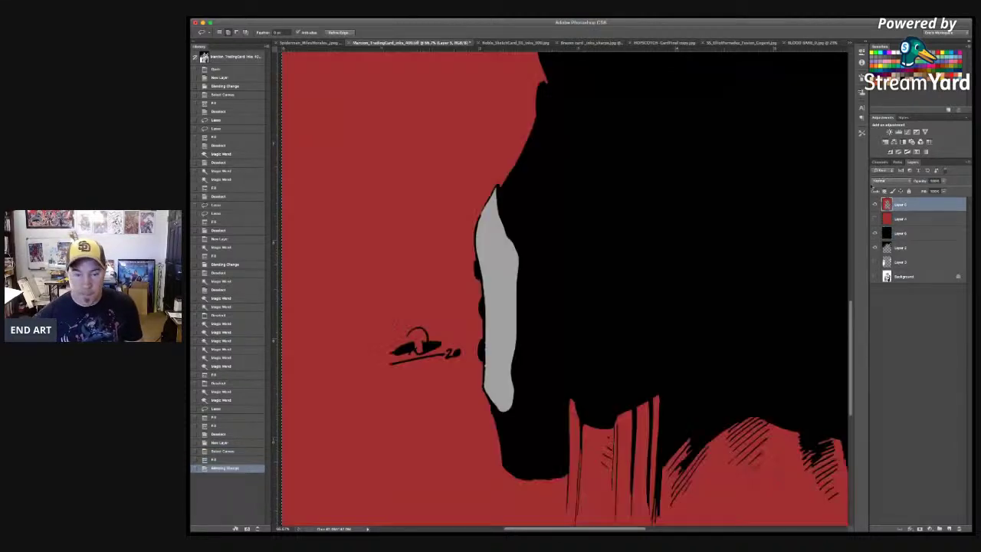
pyautogui.hscroll(5, 674, 437)
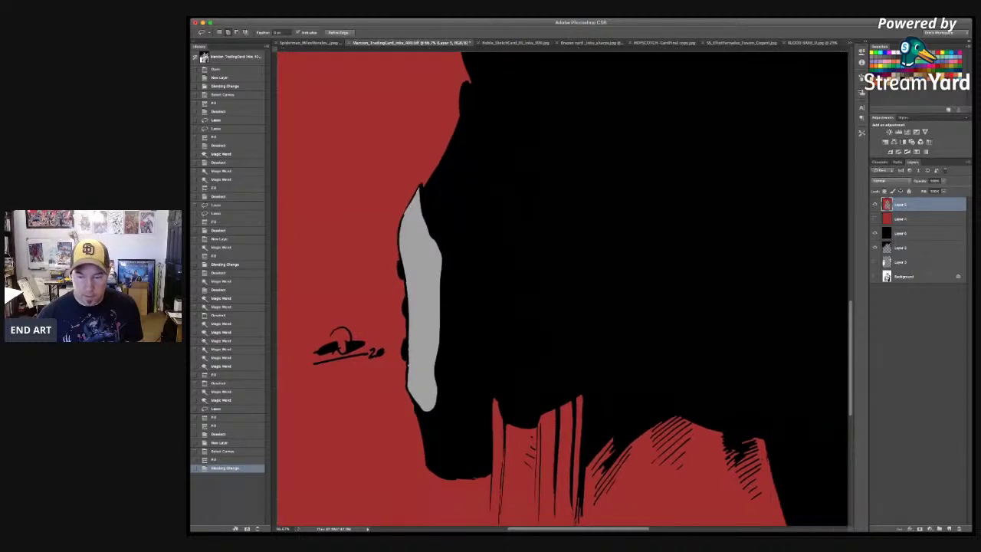
pyautogui.scroll(-5, 682, 399)
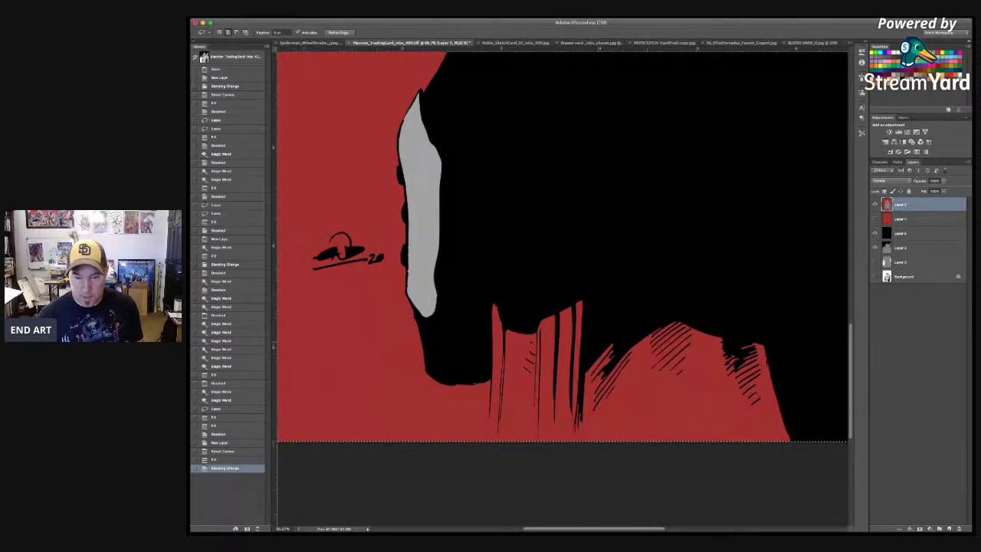
pyautogui.moveTo(515, 257); pyautogui.dragTo(682, 374)
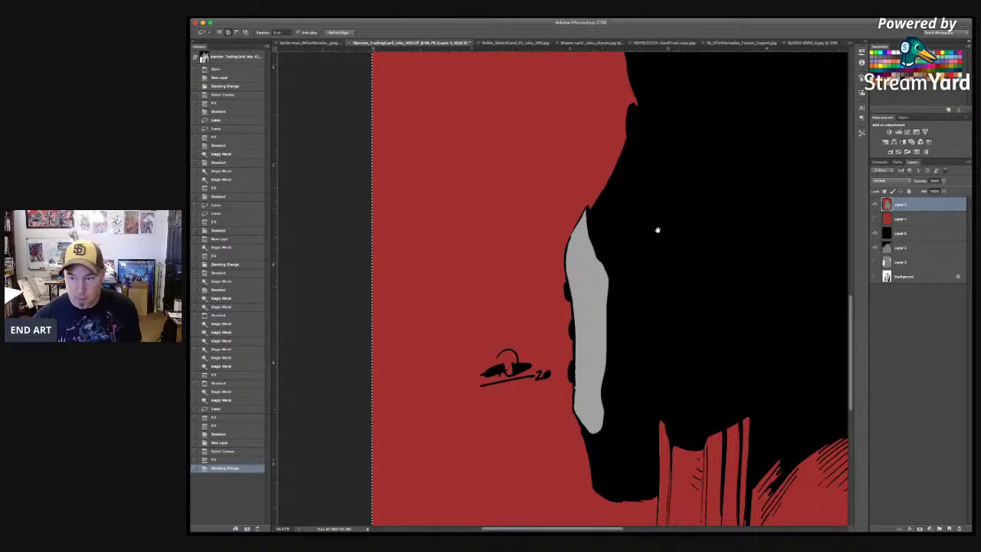
pyautogui.scroll(5, 657, 228)
pyautogui.hscroll(3, 657, 228)
pyautogui.scroll(4, 606, 254)
pyautogui.hscroll(2, 606, 255)
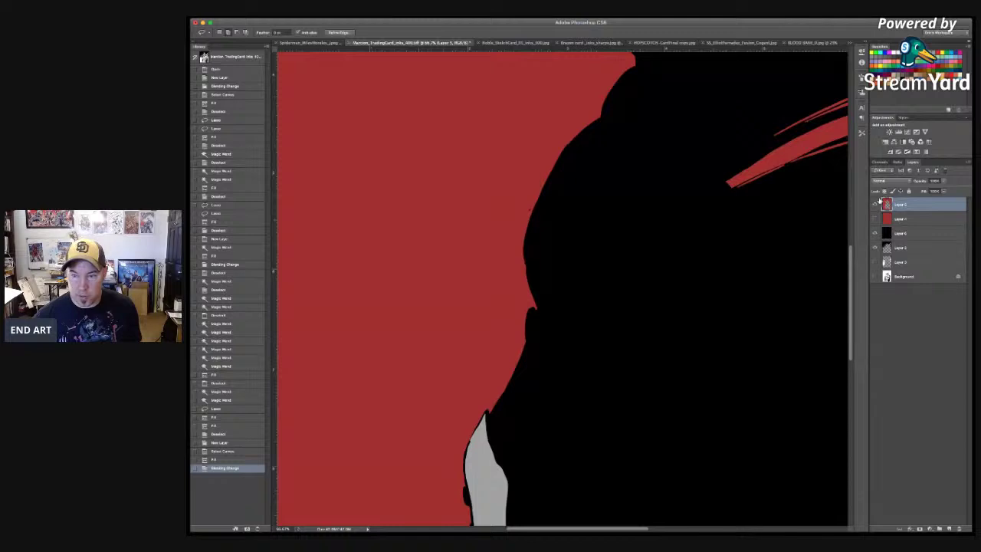
# Step: Hide the top colour layer and the black layer, show the solid red layer, and clear the selection
pyautogui.moveTo(878, 203); pyautogui.dragTo(879, 220)
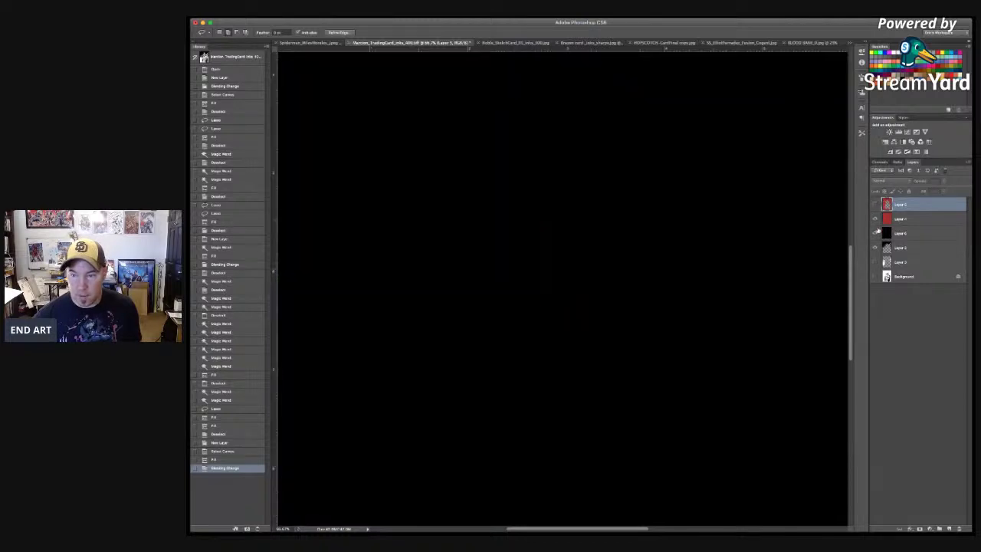
pyautogui.click(876, 233)
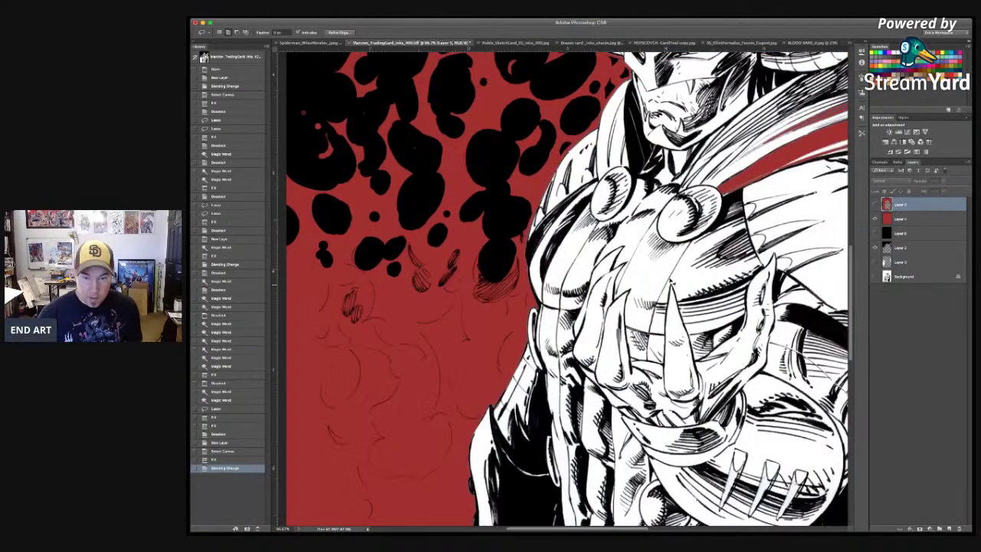
pyautogui.press('super+minus')
pyautogui.press('super+minus')
pyautogui.moveTo(594, 250)
pyautogui.mouseDown()
pyautogui.moveTo(580, 232)
pyautogui.moveTo(549, 305)
pyautogui.moveTo(591, 247)
pyautogui.mouseUp()
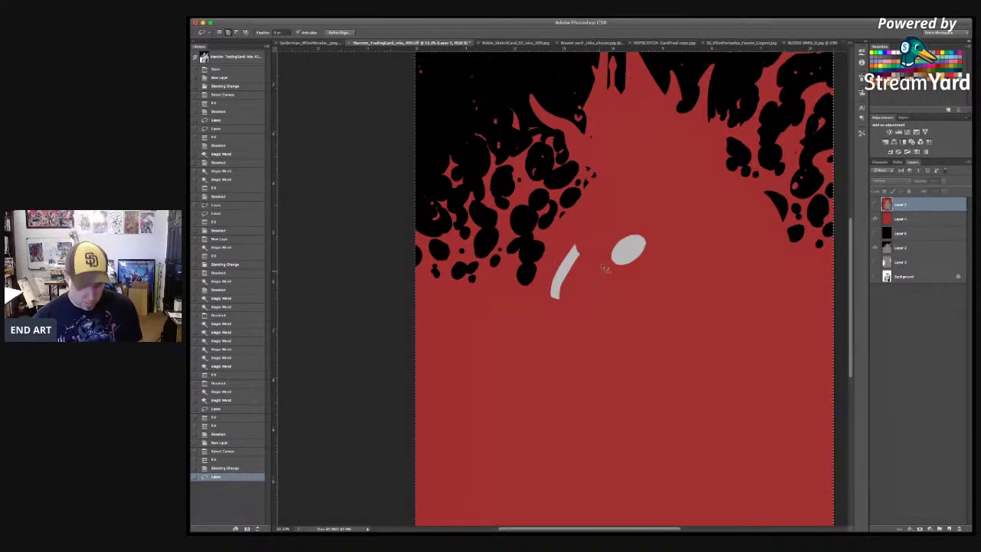
pyautogui.press('super+d')
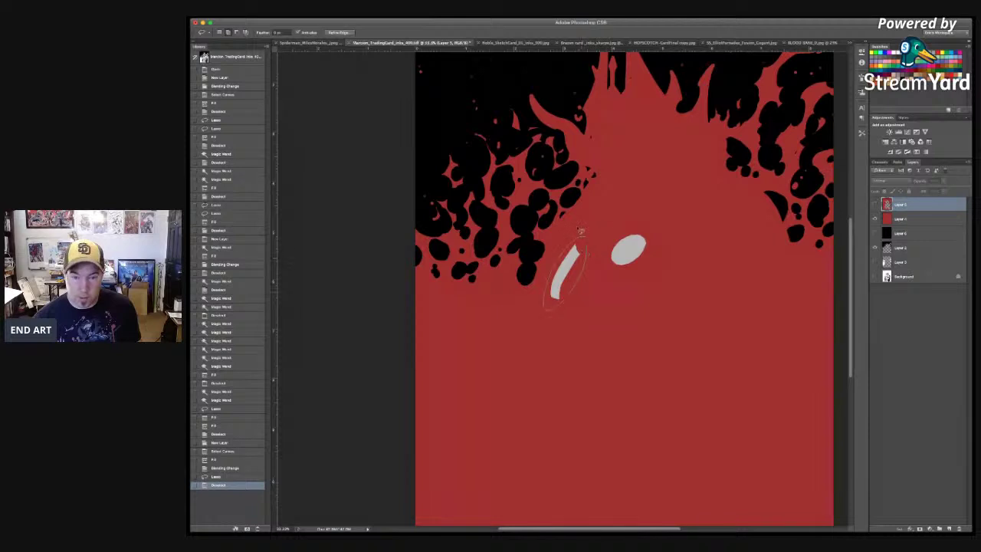
# Step: Lasso the narrow light sliver beside the oval, fill it with red on the solid red layer, and deselect
pyautogui.moveTo(581, 231); pyautogui.dragTo(580, 233)
pyautogui.press('b')
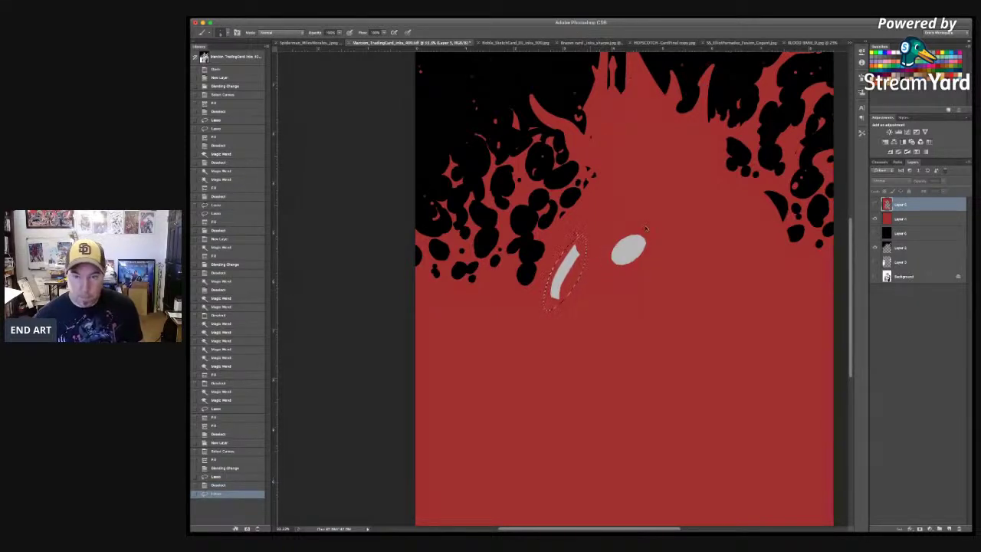
pyautogui.click(877, 243)
pyautogui.click(877, 243)
pyautogui.click(876, 219)
pyautogui.click(876, 218)
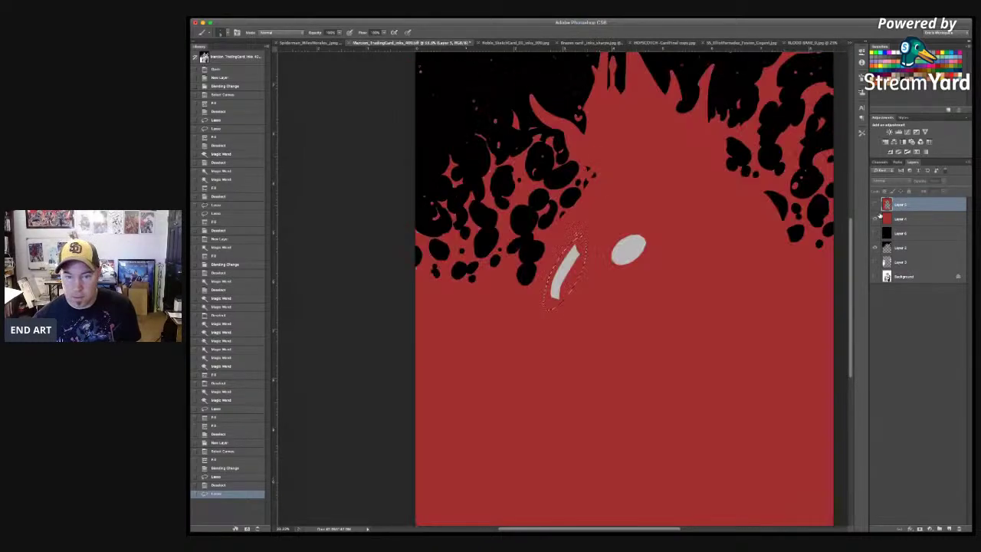
pyautogui.click(923, 218)
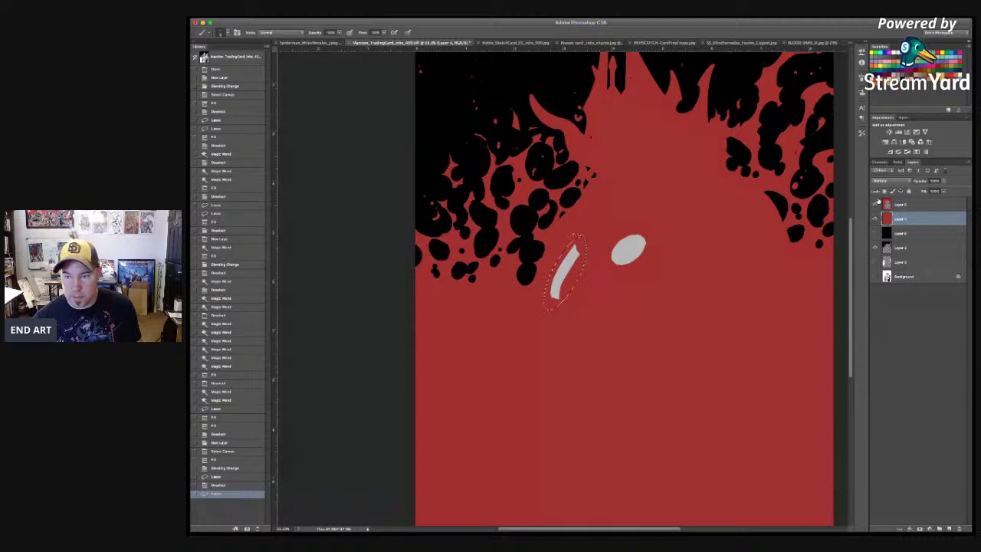
pyautogui.click(878, 203)
pyautogui.click(878, 203)
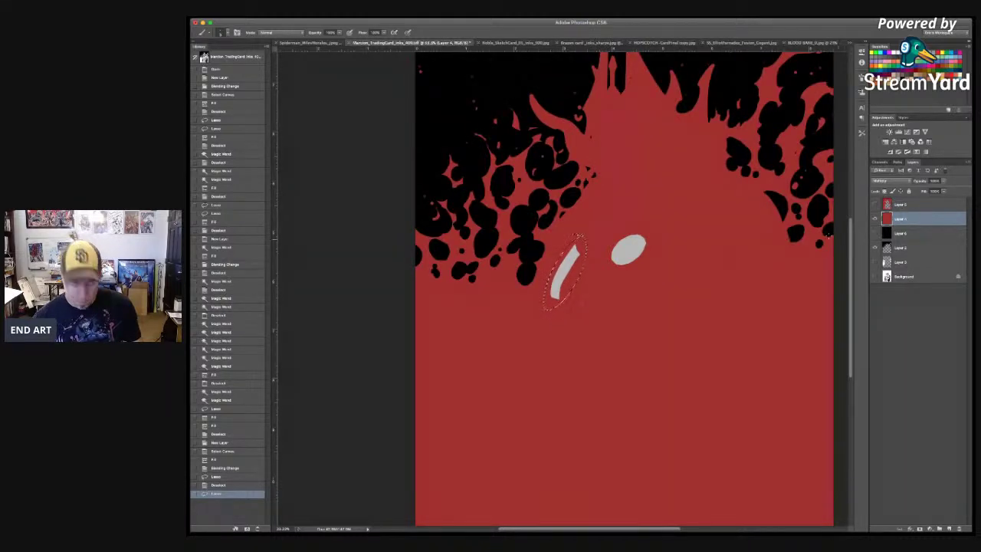
pyautogui.hotkey('alt', 'BackSpace')
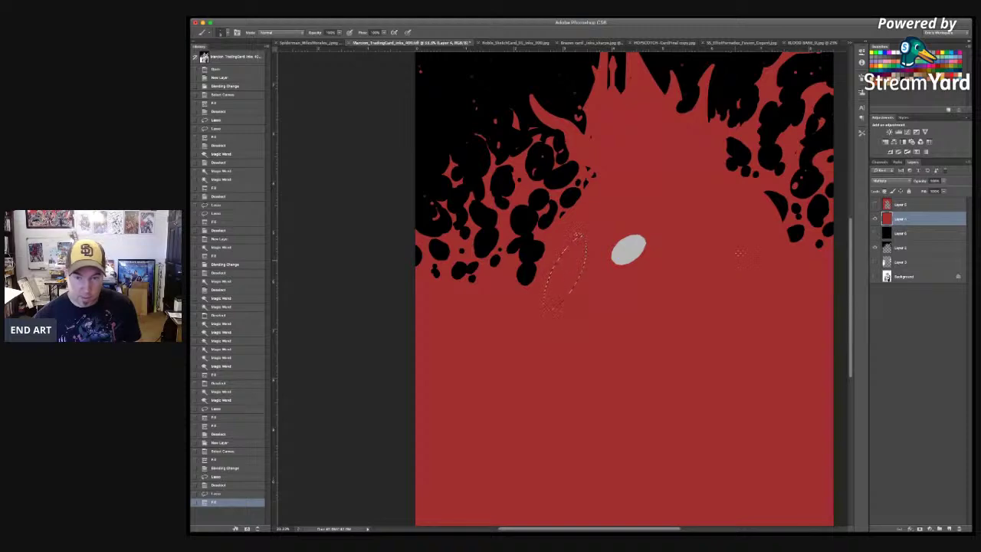
pyautogui.hotkey('ctrl', 'd')
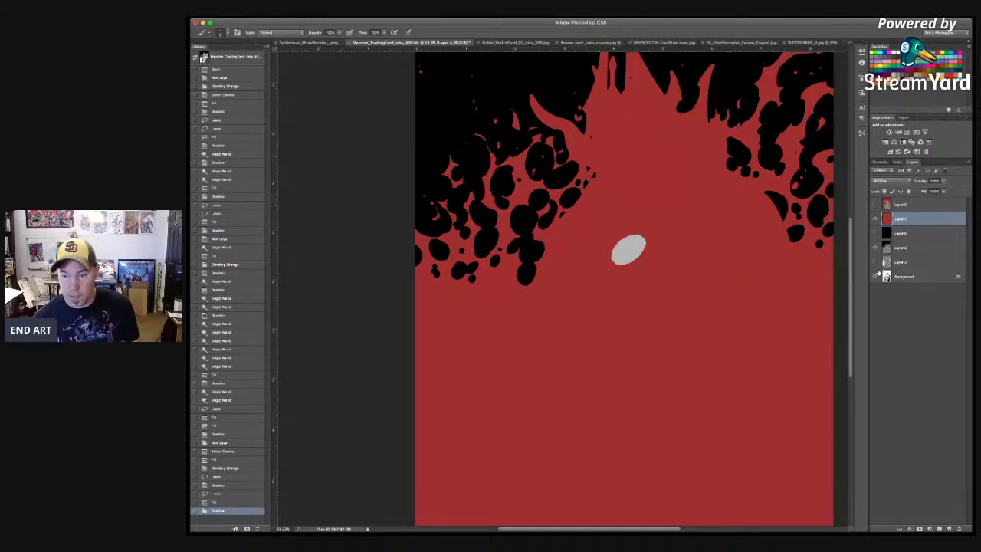
# Step: Compare the solid red layer with and without the Background line art and the black background shapes
pyautogui.click(875, 263)
pyautogui.moveTo(629, 253); pyautogui.dragTo(575, 319)
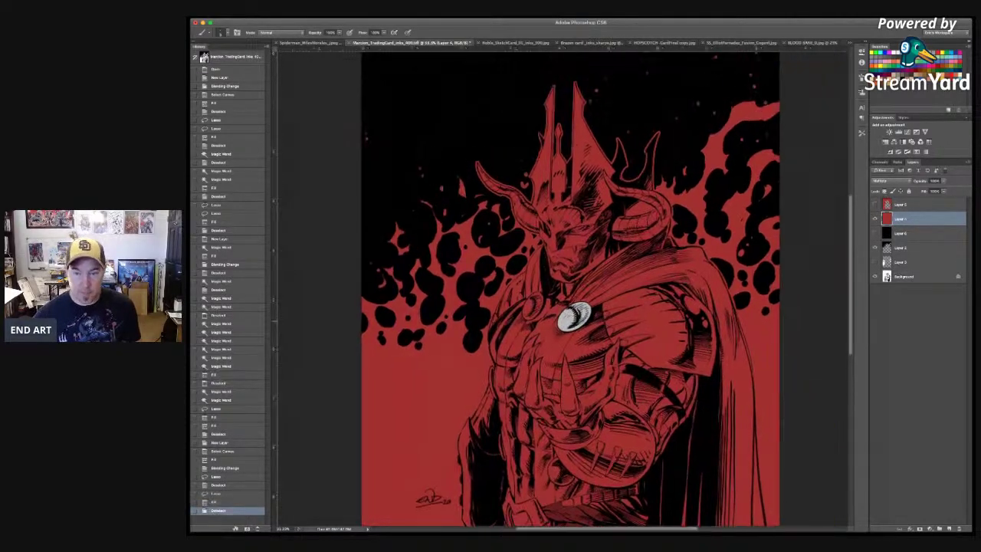
pyautogui.hotkey('ctrl', '-')
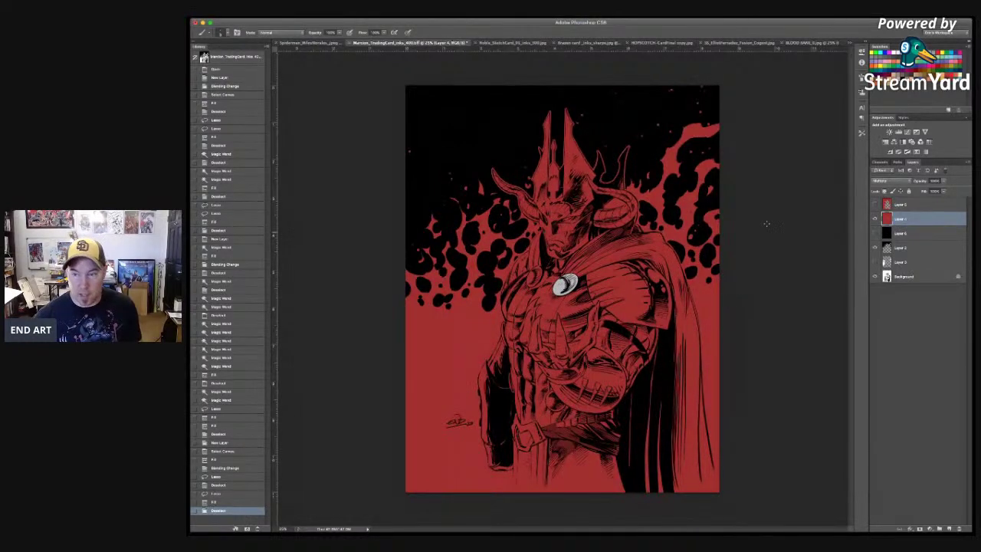
pyautogui.click(877, 274)
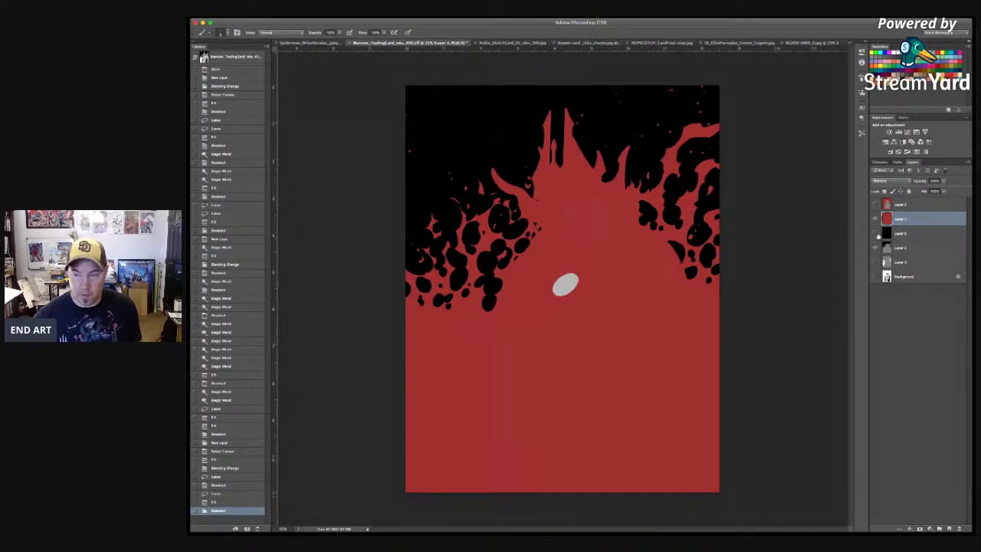
pyautogui.click(876, 233)
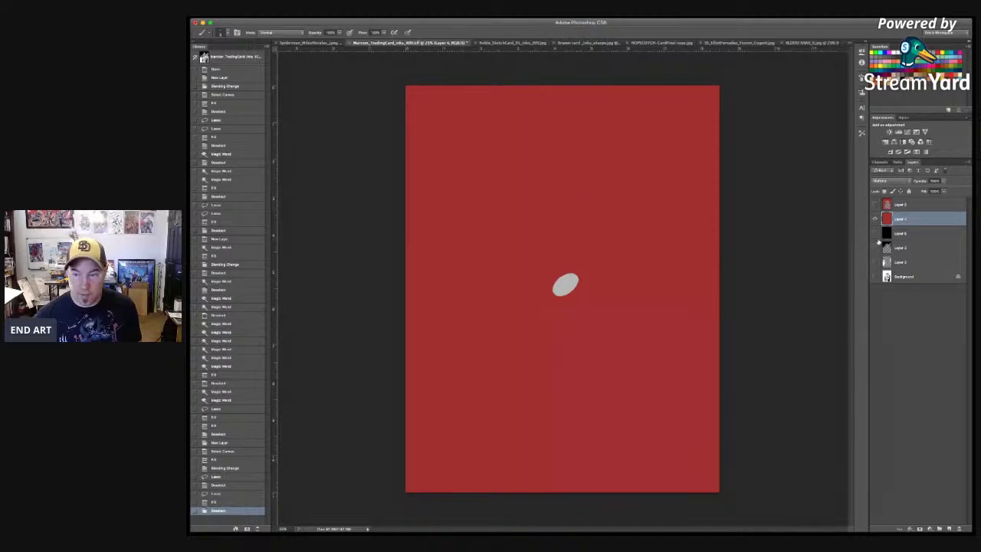
pyautogui.click(876, 247)
pyautogui.click(878, 273)
pyautogui.click(878, 273)
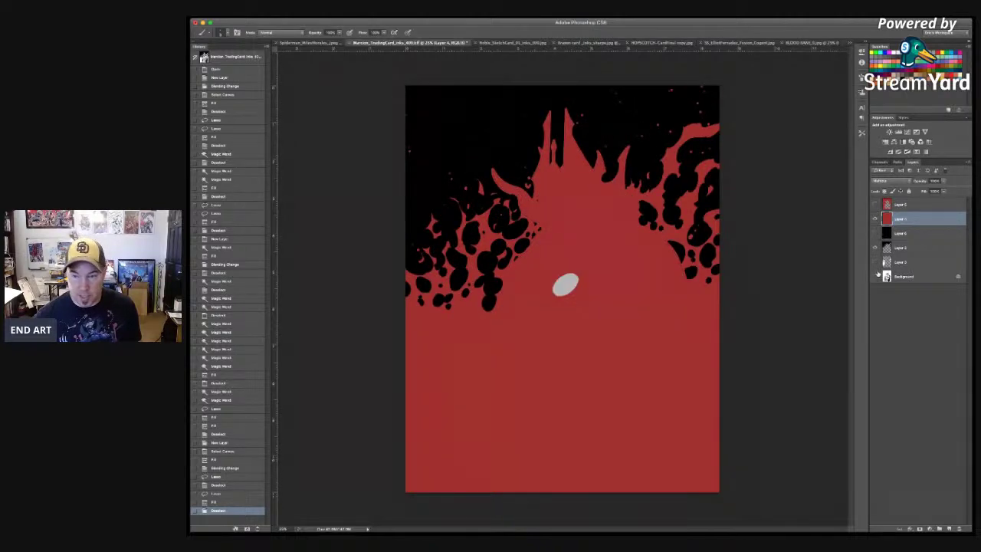
pyautogui.click(878, 273)
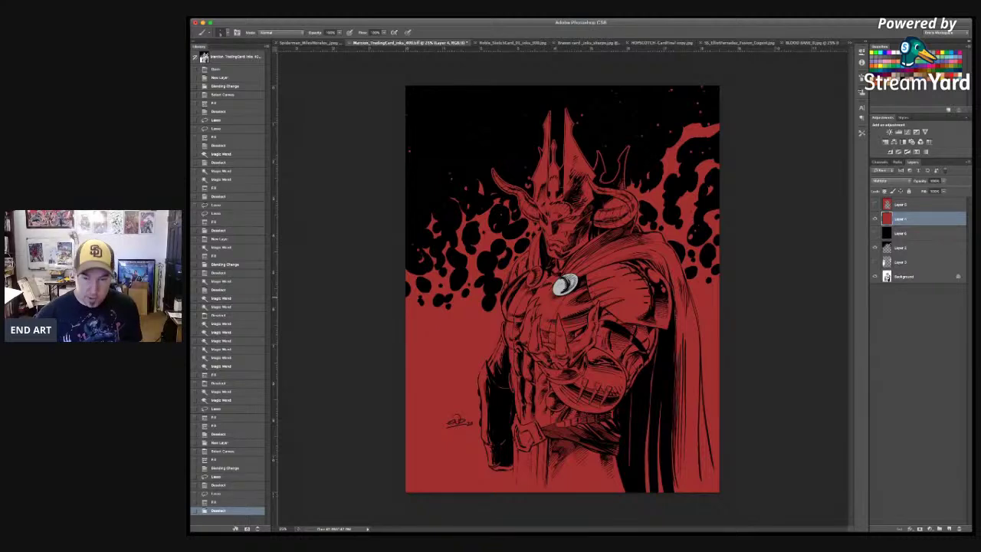
# Step: Examine the face, horned helmet and round chest clasp up close
pyautogui.click(563, 288)
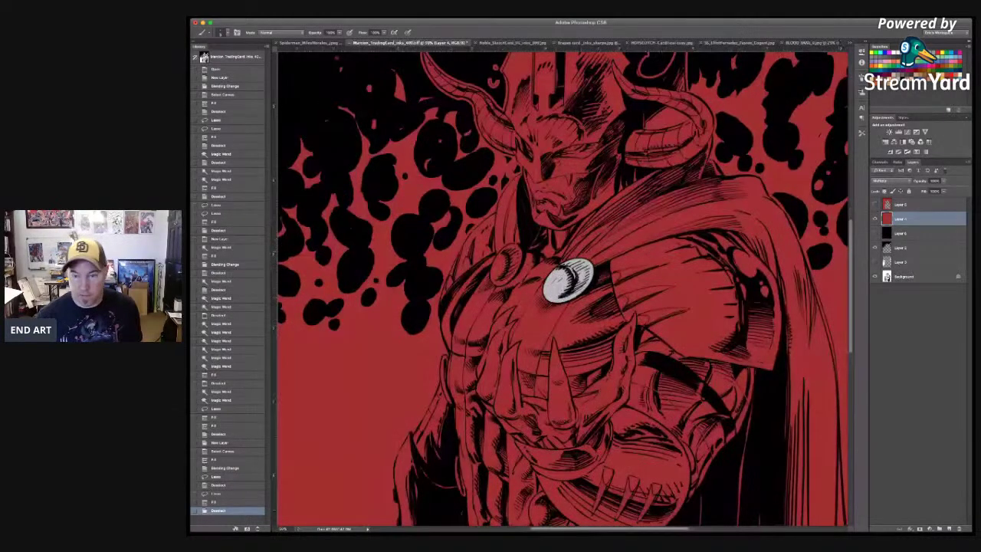
pyautogui.scroll(3, 563, 287)
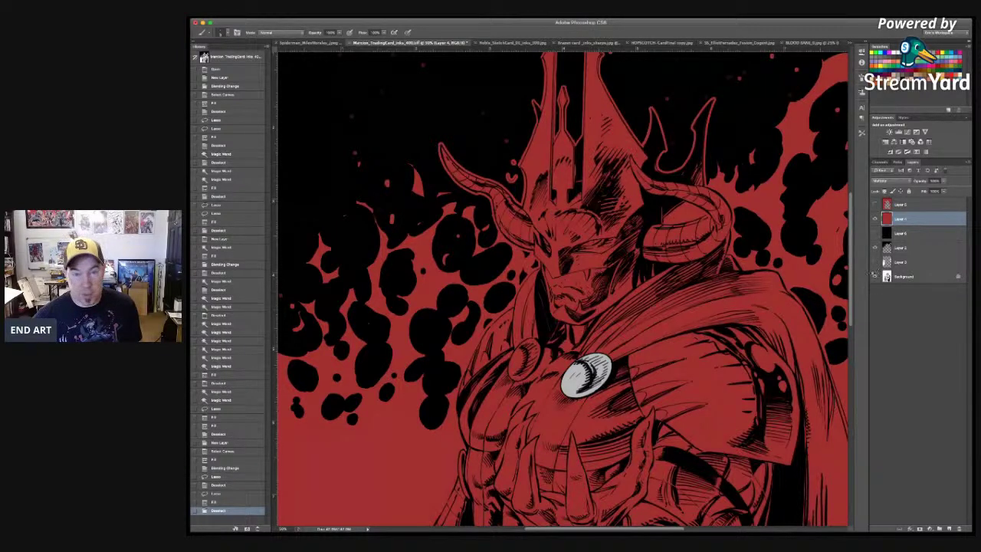
pyautogui.moveTo(555, 209); pyautogui.dragTo(606, 283)
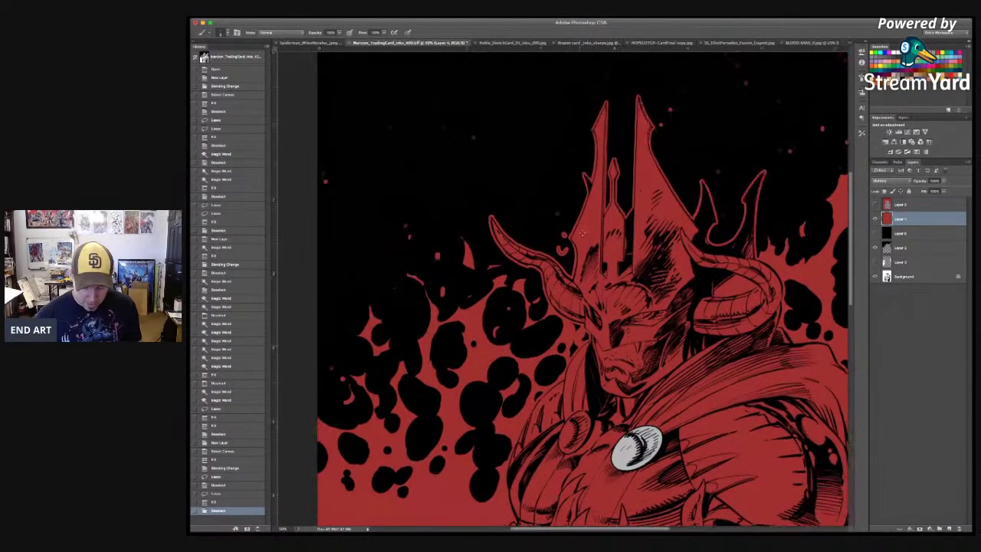
pyautogui.press('super+plus')
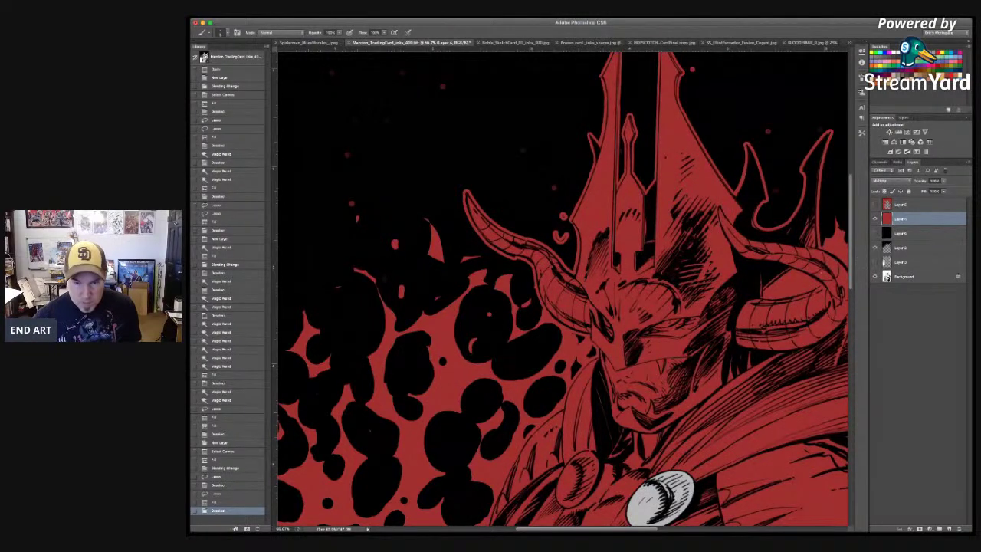
pyautogui.moveTo(686, 473); pyautogui.dragTo(656, 388)
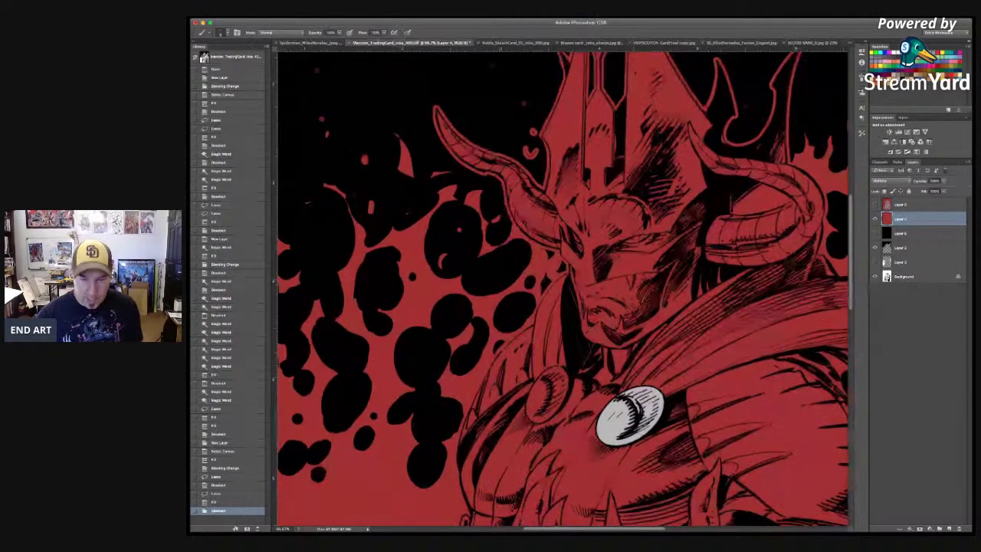
# Step: Delete the hidden top colour layer and the hidden black layer
pyautogui.press('super+0')
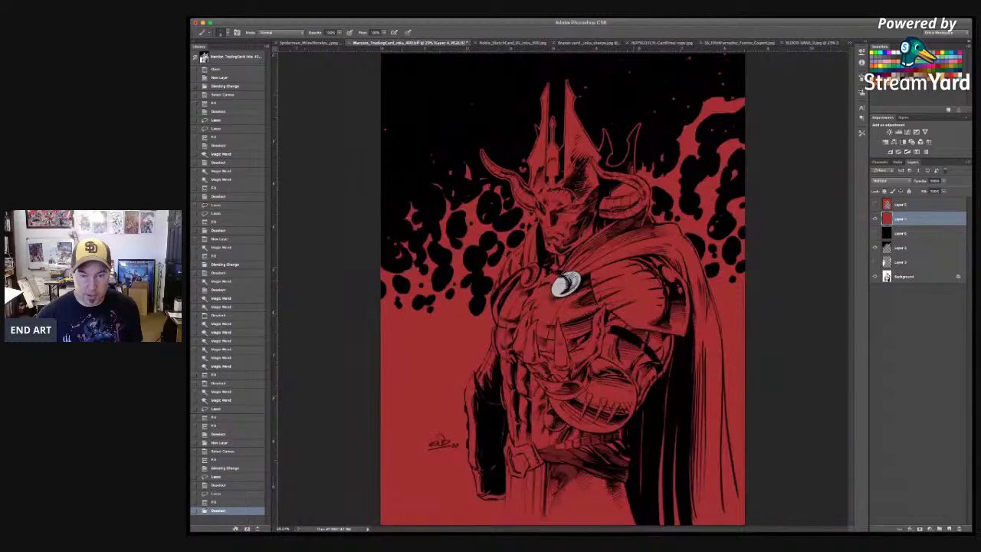
pyautogui.press('super+equal')
pyautogui.press('super+equal')
pyautogui.press('super+equal')
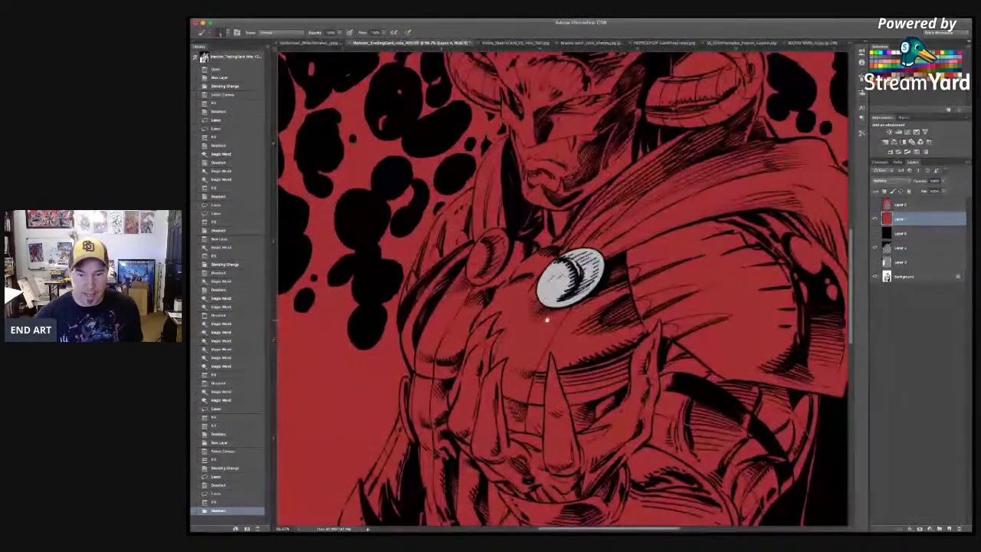
pyautogui.moveTo(547, 320); pyautogui.dragTo(558, 482)
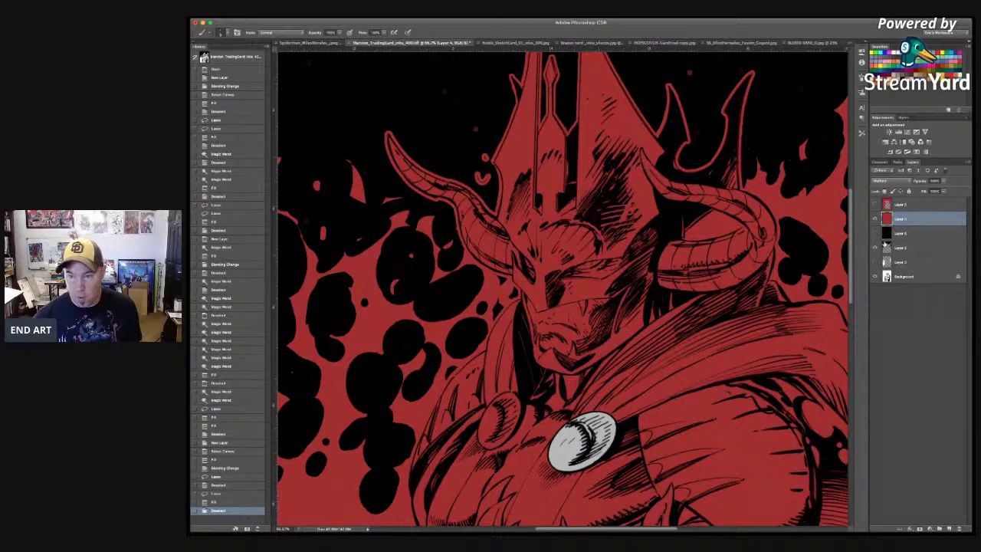
pyautogui.press('Delete')
pyautogui.click(917, 220)
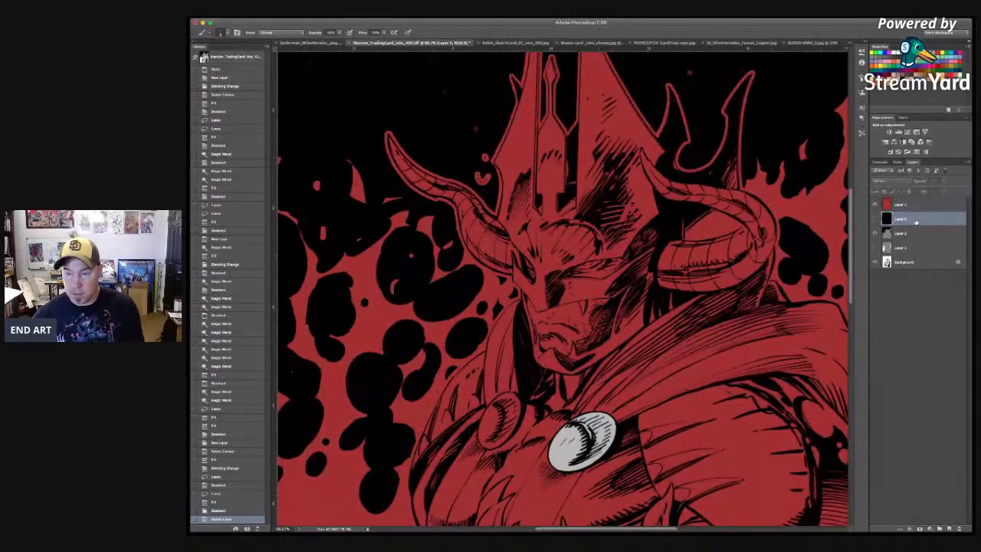
pyautogui.press('Delete')
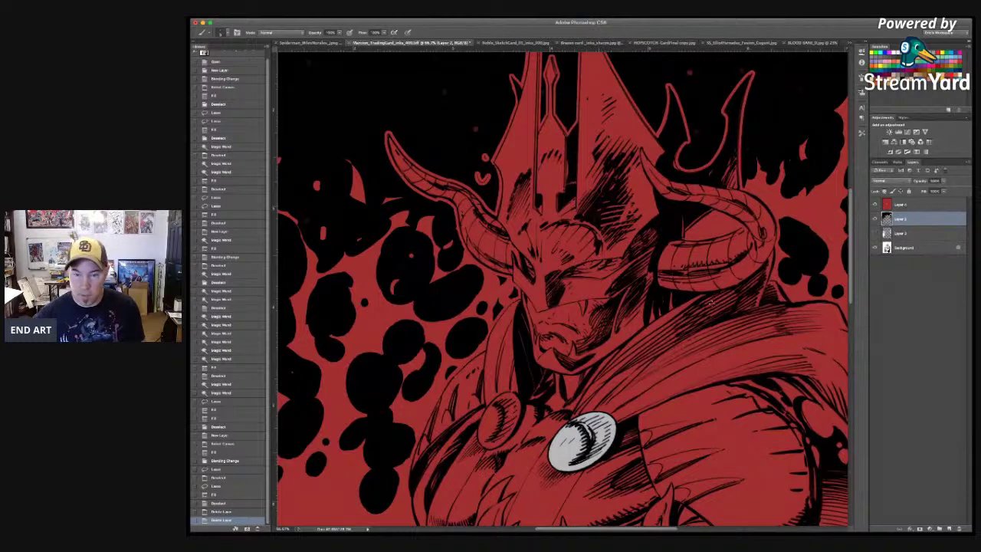
# Step: Lasso the cape piece beside the neck, fill it with golden brown on the solid red layer, and deselect
pyautogui.scroll(-5, 563, 288)
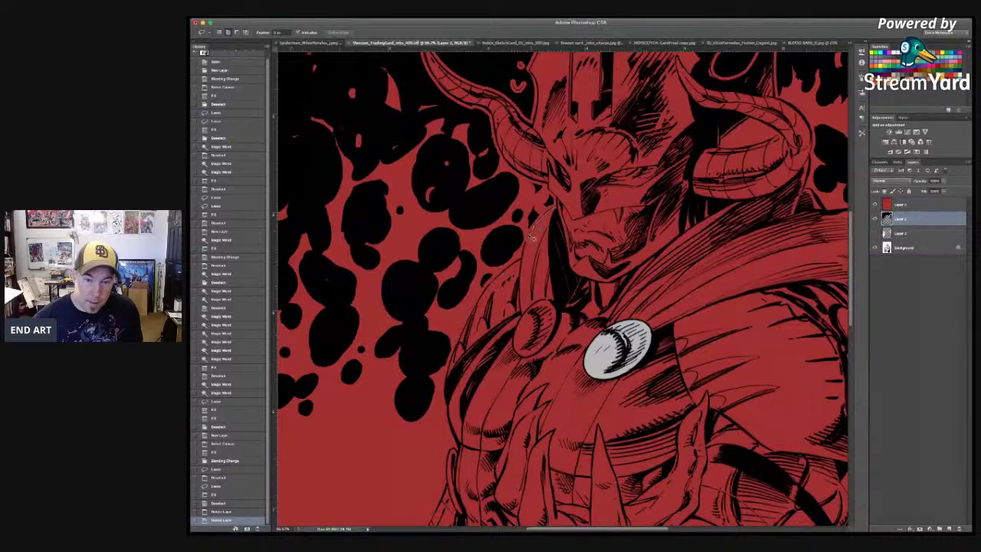
pyautogui.moveTo(526, 249)
pyautogui.mouseDown()
pyautogui.moveTo(525, 310)
pyautogui.moveTo(554, 296)
pyautogui.moveTo(568, 308)
pyautogui.moveTo(580, 270)
pyautogui.mouseUp()
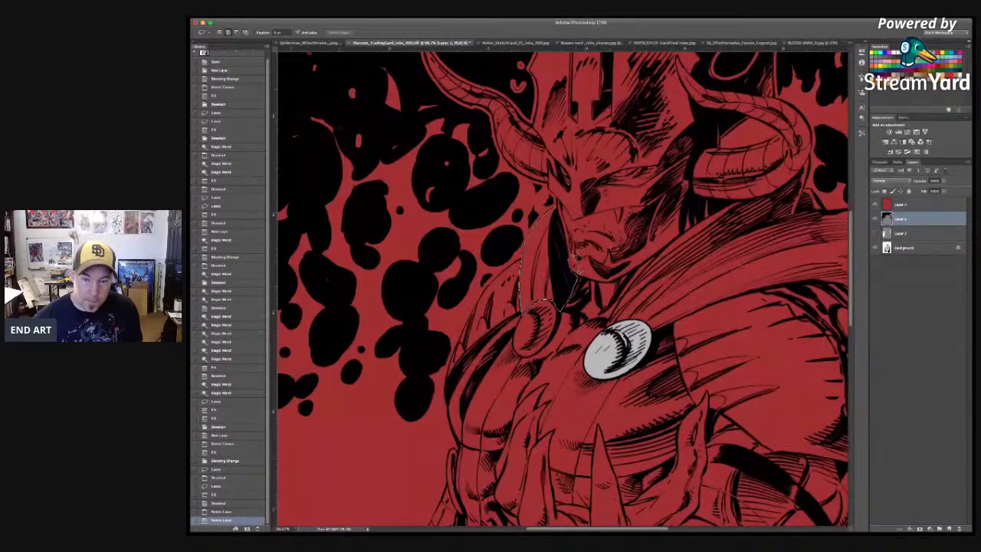
pyautogui.moveTo(569, 228); pyautogui.dragTo(577, 197)
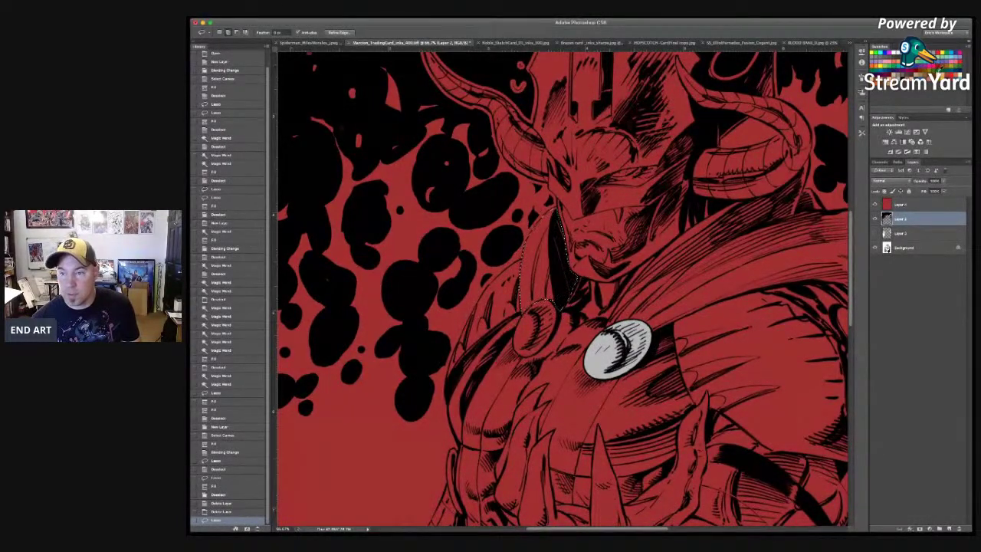
pyautogui.hotkey('alt', 'BackSpace')
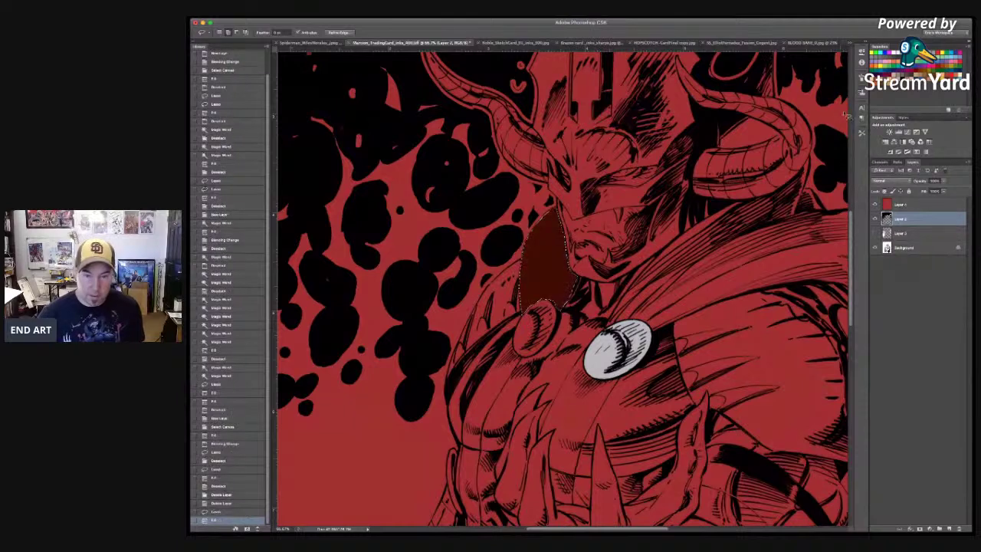
pyautogui.click(914, 204)
pyautogui.hotkey('alt', 'BackSpace')
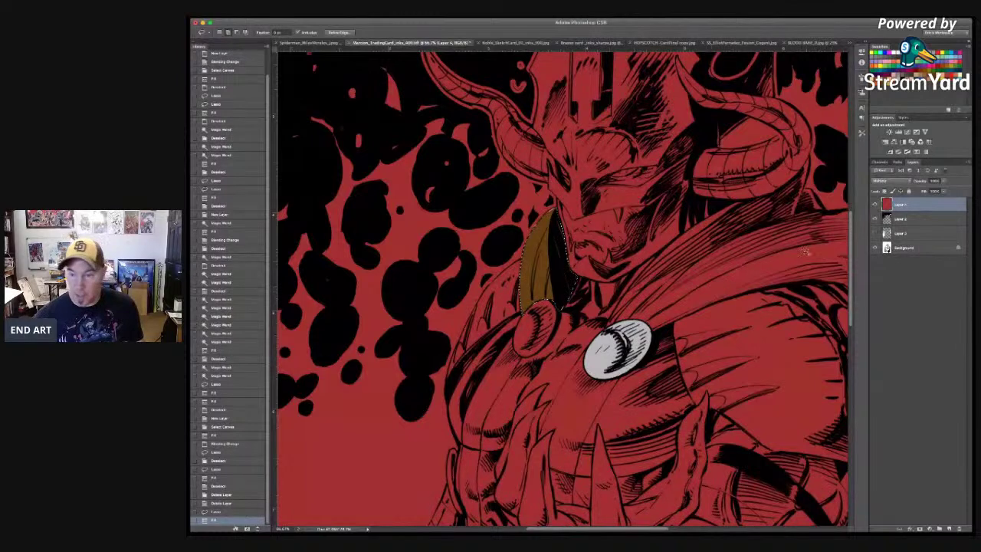
pyautogui.click(929, 246)
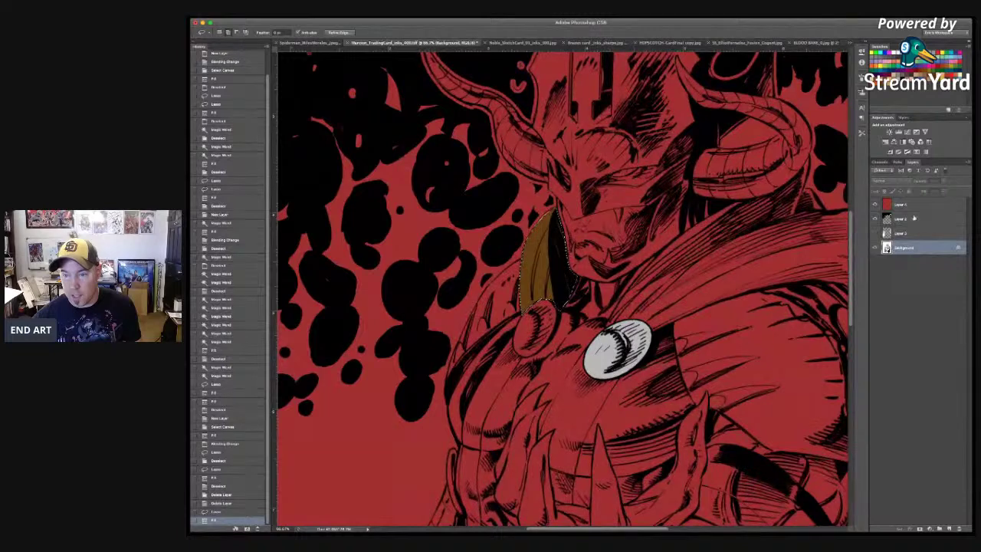
pyautogui.click(917, 232)
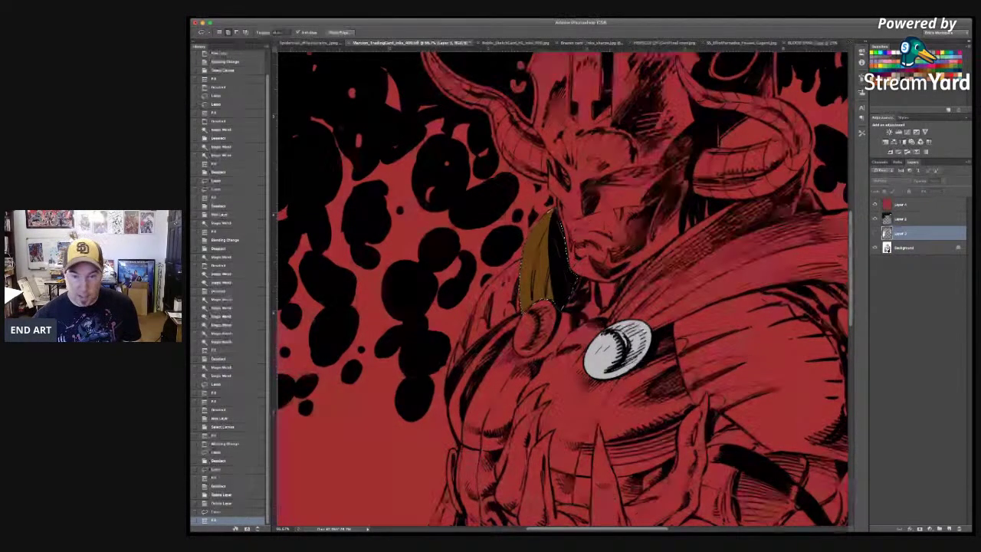
pyautogui.press('super+d')
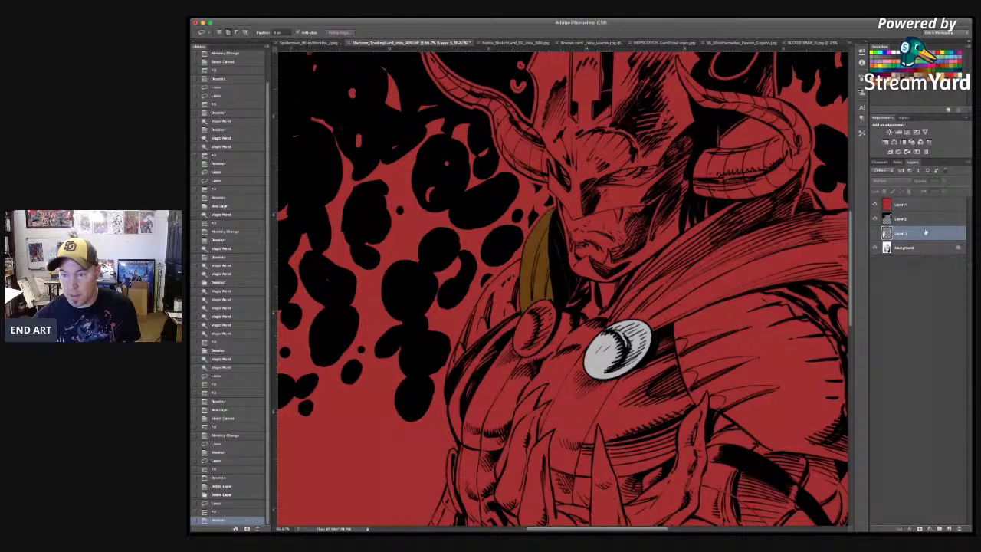
# Step: Lock the black background shapes layer, show and lock the loose line layer beneath it, and reactivate the red colour layer
pyautogui.click(919, 218)
pyautogui.click(909, 192)
pyautogui.click(876, 233)
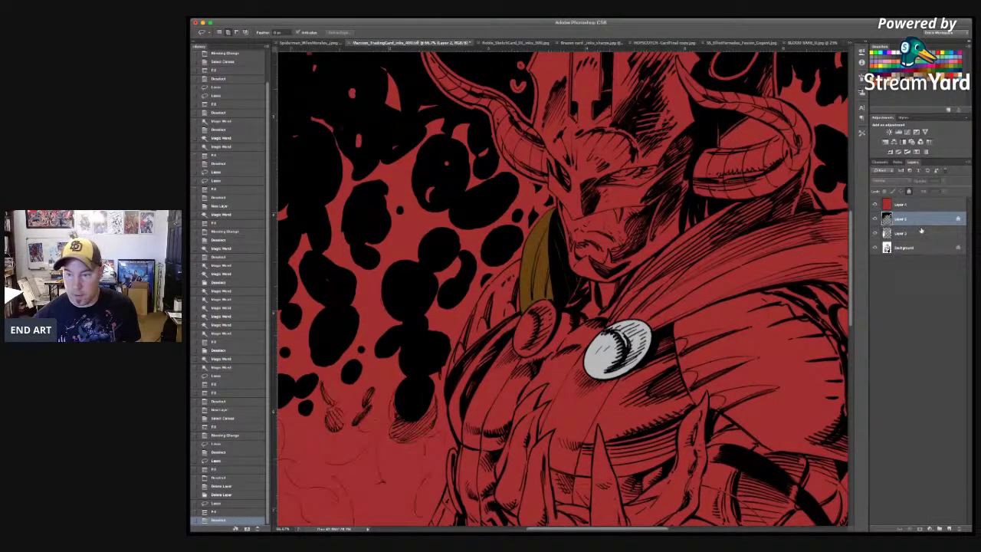
pyautogui.click(921, 232)
pyautogui.click(909, 192)
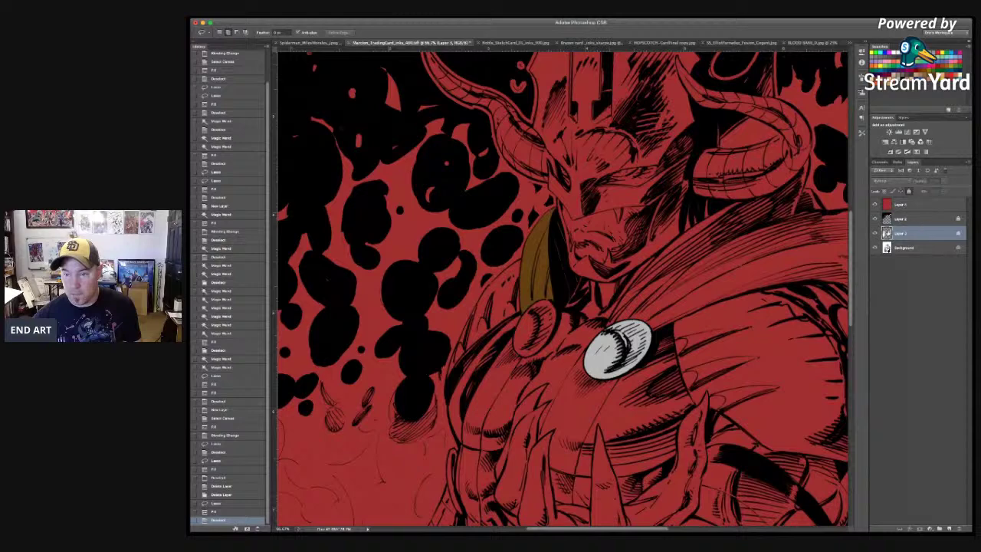
pyautogui.click(927, 202)
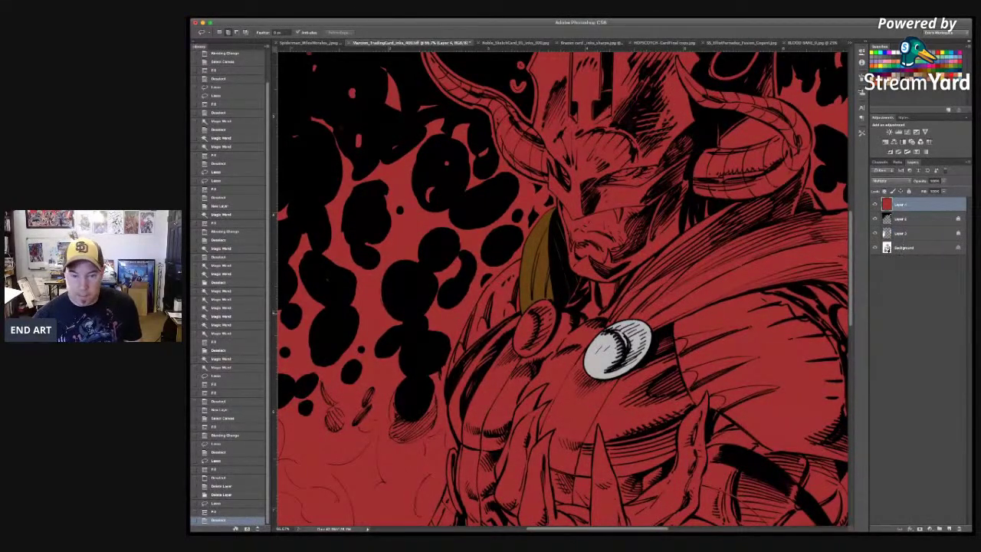
# Step: Brush golden brown along the tip, side edges and lower end of the small cape piece beside the neck
pyautogui.hotkey('ctrl', '+')
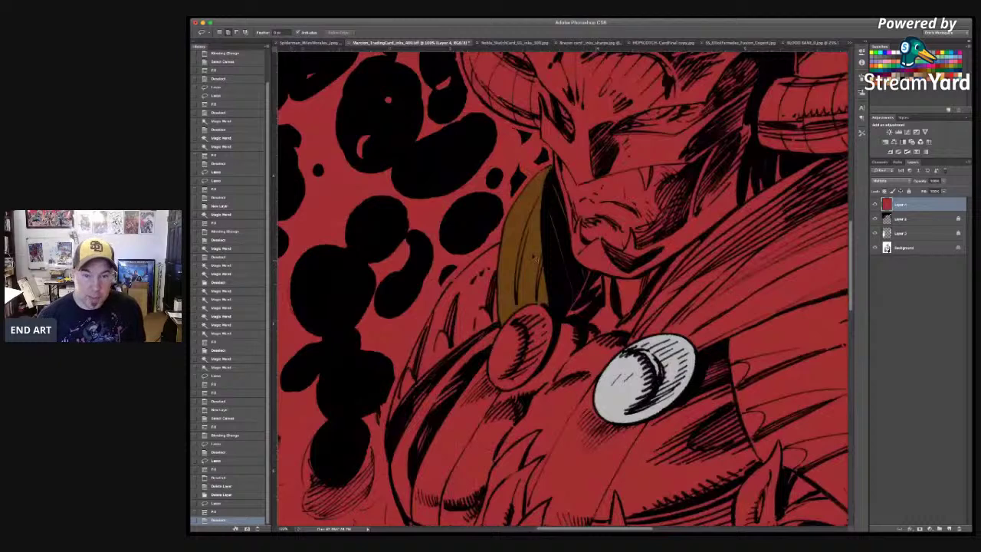
pyautogui.hotkey('ctrl', '+')
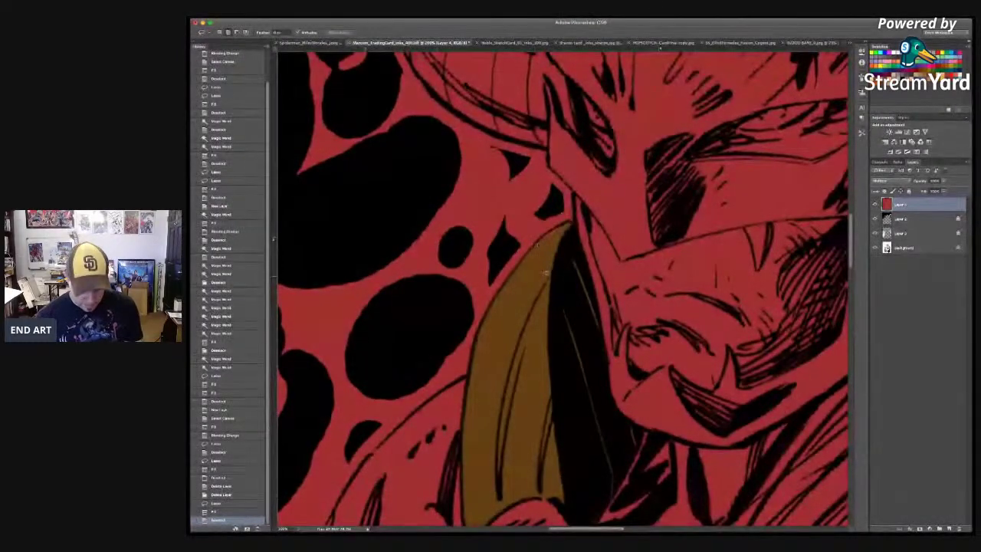
pyautogui.press('b')
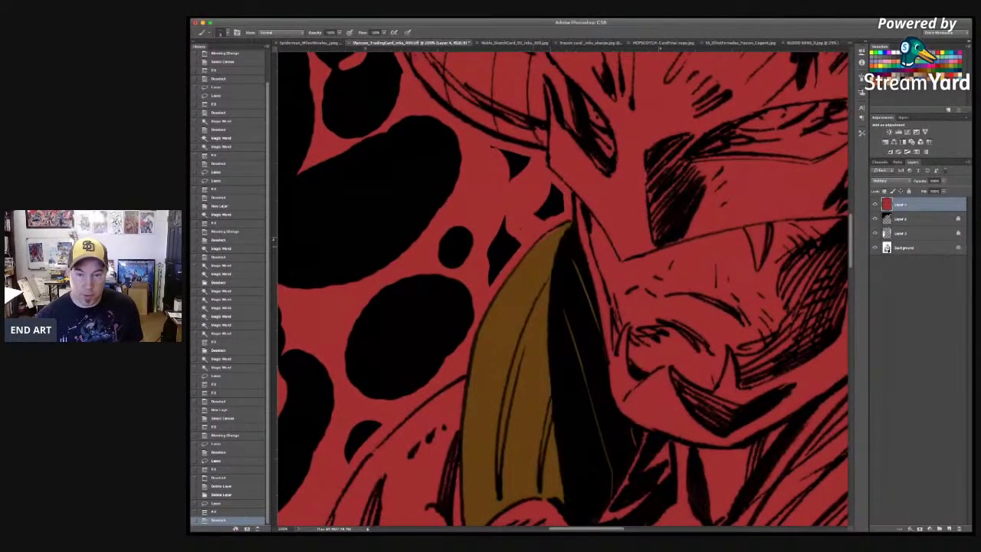
pyautogui.moveTo(550, 237); pyautogui.dragTo(558, 230)
pyautogui.moveTo(558, 230); pyautogui.dragTo(550, 239)
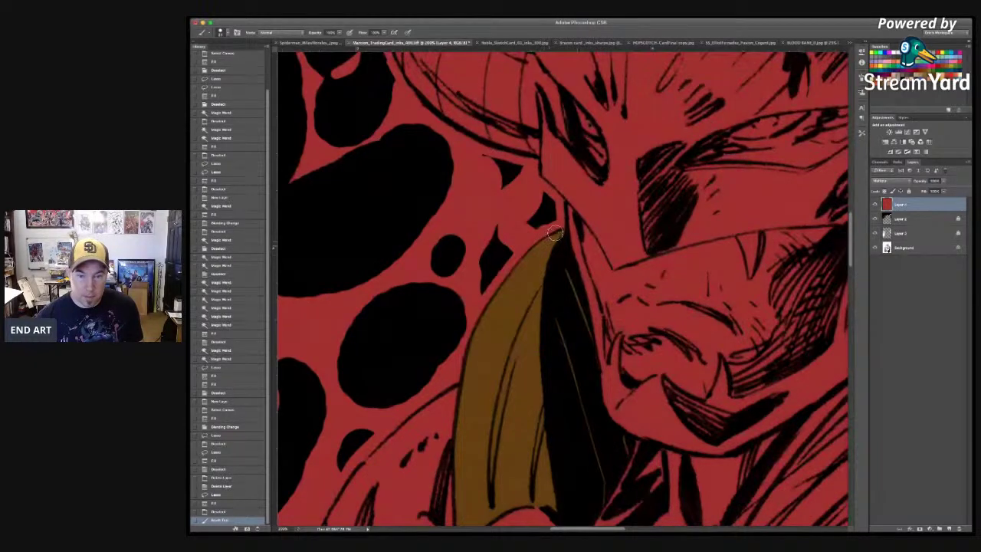
pyautogui.moveTo(553, 234); pyautogui.dragTo(498, 307)
pyautogui.moveTo(480, 345)
pyautogui.mouseDown()
pyautogui.moveTo(475, 398)
pyautogui.moveTo(486, 386)
pyautogui.mouseUp()
pyautogui.moveTo(556, 318); pyautogui.dragTo(565, 406)
pyautogui.scroll(-5, 585, 376)
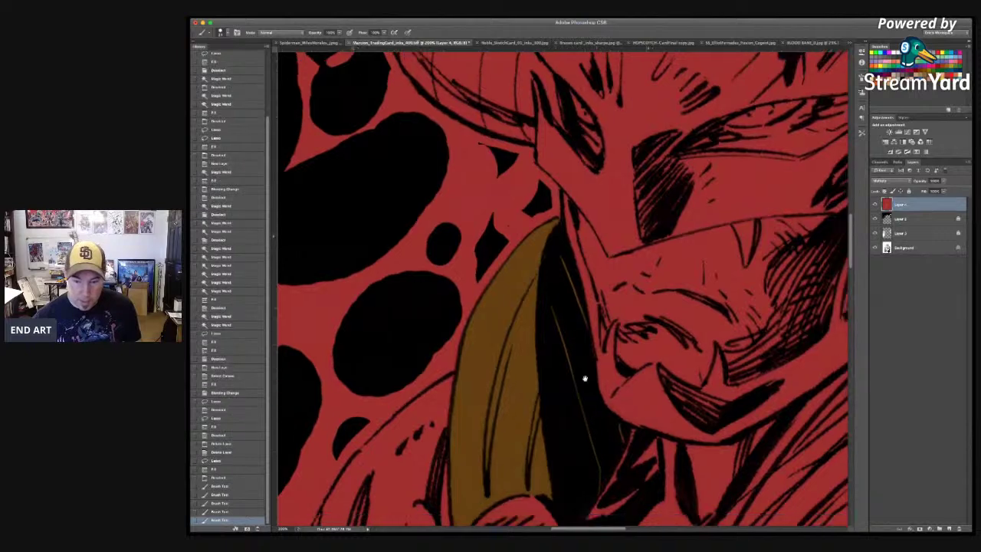
pyautogui.moveTo(593, 304); pyautogui.dragTo(586, 318)
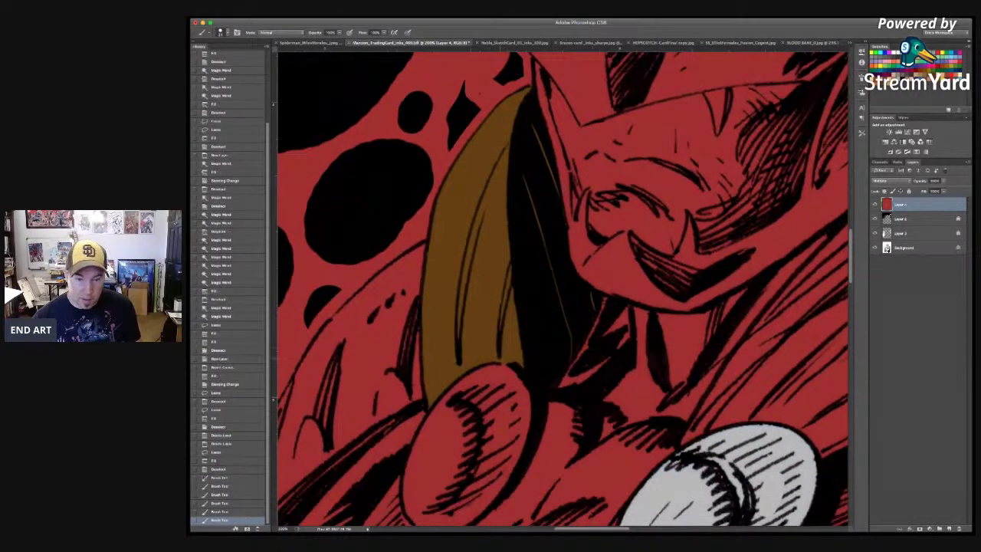
pyautogui.moveTo(514, 355)
pyautogui.mouseDown()
pyautogui.moveTo(439, 377)
pyautogui.moveTo(428, 396)
pyautogui.mouseUp()
pyautogui.moveTo(529, 89); pyautogui.dragTo(526, 97)
# Step: Lasso the large cape from the white chest clasp over the shoulder and down to the bottom edge of the artwork
pyautogui.hotkey('ctrl', '-')
pyautogui.hotkey('ctrl', '-')
pyautogui.hotkey('ctrl', '-')
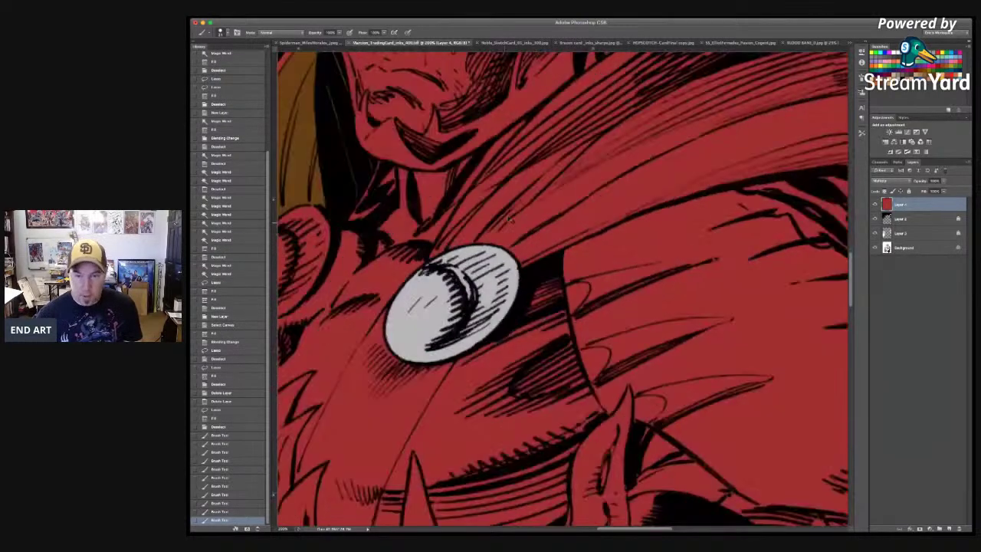
pyautogui.press('l')
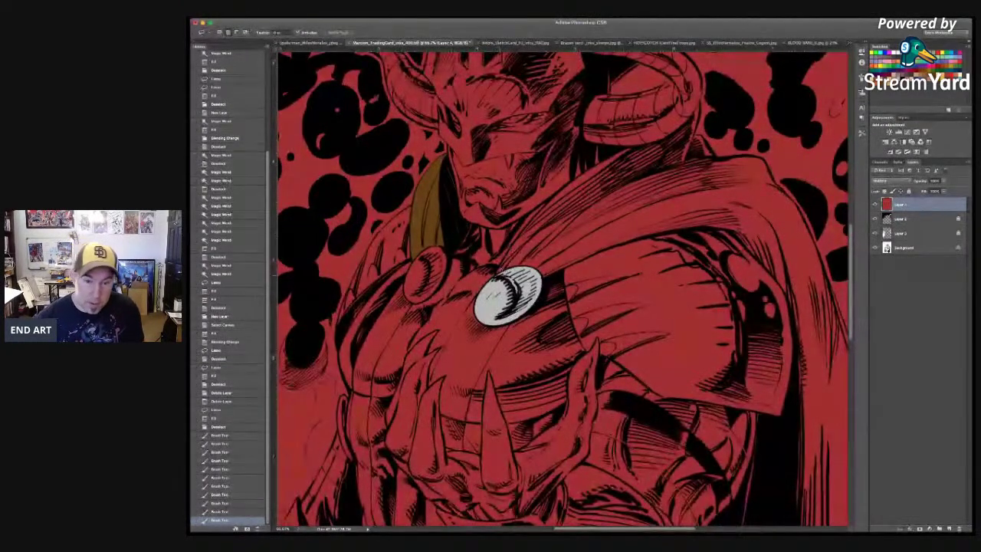
pyautogui.moveTo(500, 277)
pyautogui.mouseDown()
pyautogui.moveTo(582, 173)
pyautogui.moveTo(650, 137)
pyautogui.moveTo(673, 140)
pyautogui.moveTo(662, 142)
pyautogui.moveTo(706, 116)
pyautogui.moveTo(698, 116)
pyautogui.moveTo(707, 99)
pyautogui.moveTo(697, 132)
pyautogui.moveTo(726, 161)
pyautogui.moveTo(722, 153)
pyautogui.moveTo(749, 146)
pyautogui.moveTo(739, 155)
pyautogui.moveTo(773, 155)
pyautogui.moveTo(759, 153)
pyautogui.moveTo(799, 197)
pyautogui.moveTo(834, 269)
pyautogui.mouseUp()
pyautogui.moveTo(853, 299)
pyautogui.mouseDown()
pyautogui.moveTo(877, 357)
pyautogui.moveTo(731, 373)
pyautogui.moveTo(722, 325)
pyautogui.moveTo(745, 438)
pyautogui.mouseUp()
pyautogui.moveTo(752, 475)
pyautogui.mouseDown()
pyautogui.moveTo(748, 534)
pyautogui.moveTo(792, 384)
pyautogui.moveTo(771, 285)
pyautogui.moveTo(757, 270)
pyautogui.moveTo(769, 364)
pyautogui.mouseUp()
pyautogui.moveTo(775, 411)
pyautogui.mouseDown()
pyautogui.moveTo(795, 486)
pyautogui.moveTo(790, 515)
pyautogui.moveTo(681, 506)
pyautogui.moveTo(565, 514)
pyautogui.moveTo(532, 438)
pyautogui.moveTo(552, 336)
pyautogui.moveTo(542, 273)
pyautogui.moveTo(598, 177)
pyautogui.moveTo(625, 154)
pyautogui.moveTo(634, 71)
pyautogui.moveTo(657, 78)
pyautogui.moveTo(665, 68)
pyautogui.moveTo(671, 25)
pyautogui.moveTo(683, 33)
pyautogui.moveTo(660, 146)
pyautogui.moveTo(674, 160)
pyautogui.moveTo(666, 82)
pyautogui.moveTo(667, 91)
pyautogui.moveTo(627, 44)
pyautogui.moveTo(633, 164)
pyautogui.moveTo(520, 170)
pyautogui.moveTo(412, 217)
pyautogui.moveTo(370, 213)
pyautogui.moveTo(440, 254)
pyautogui.moveTo(440, 218)
pyautogui.mouseUp()
# Step: Refine the cape selection around the white chest clasp with the Lasso and Magic Wand, leaving the clasp out
pyautogui.press('w')
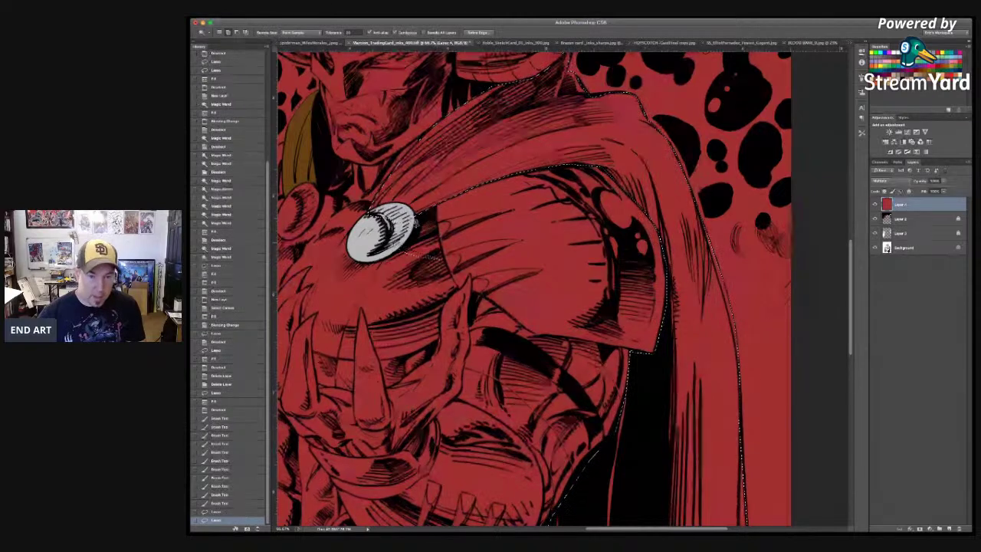
pyautogui.press('l')
pyautogui.moveTo(387, 257); pyautogui.dragTo(434, 242)
pyautogui.press('w')
pyautogui.click(371, 211)
# Step: Fill the selected large cape with golden brown and deselect
pyautogui.hscroll(-5, 437, 232)
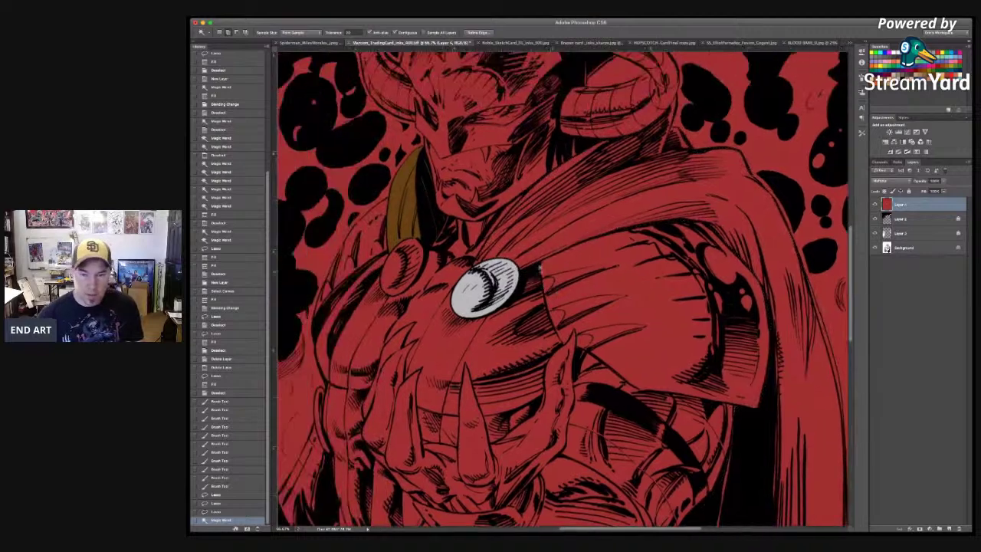
pyautogui.hscroll(5, 580, 280)
pyautogui.scroll(-1, 544, 264)
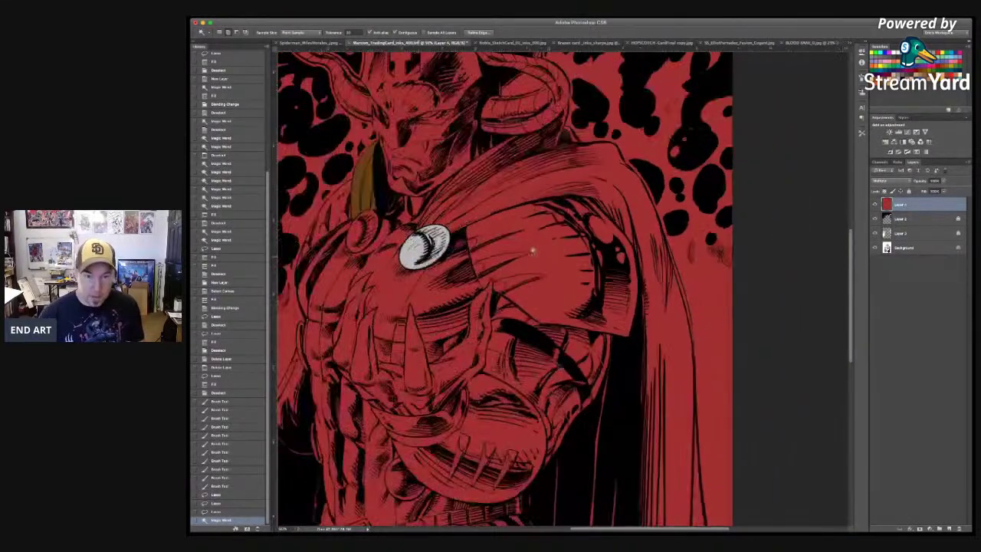
pyautogui.scroll(-1, 476, 312)
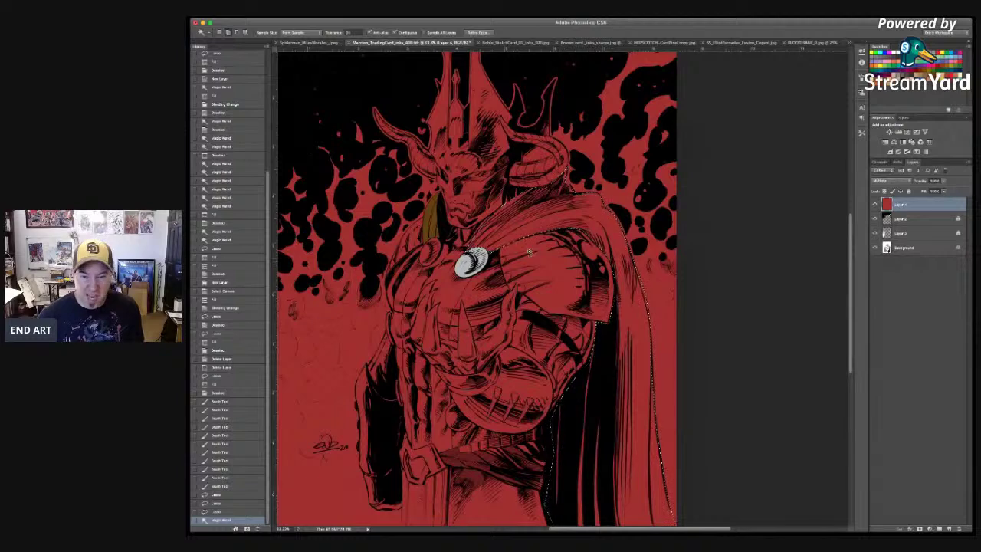
pyautogui.scroll(-2, 529, 301)
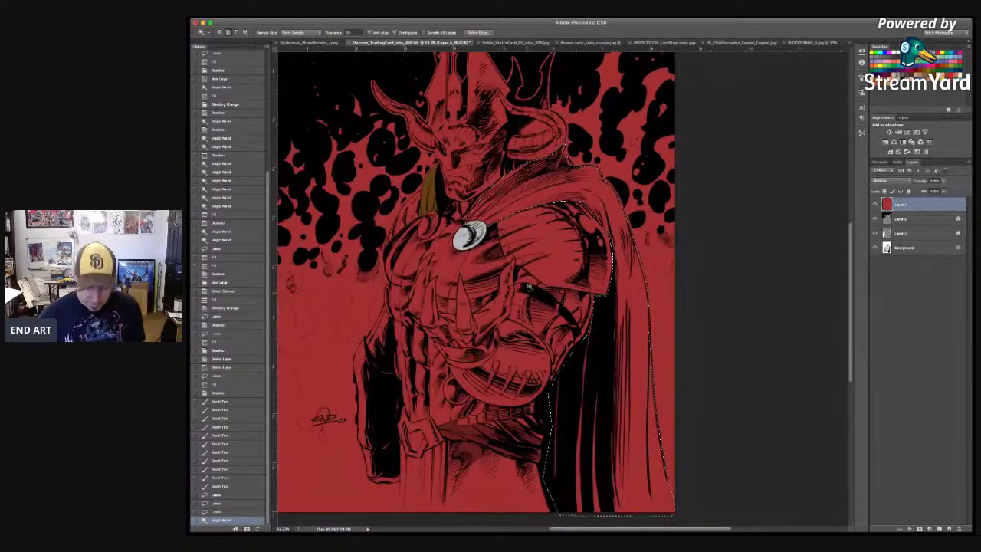
pyautogui.hotkey('alt', 'BackSpace')
pyautogui.press('super+d')
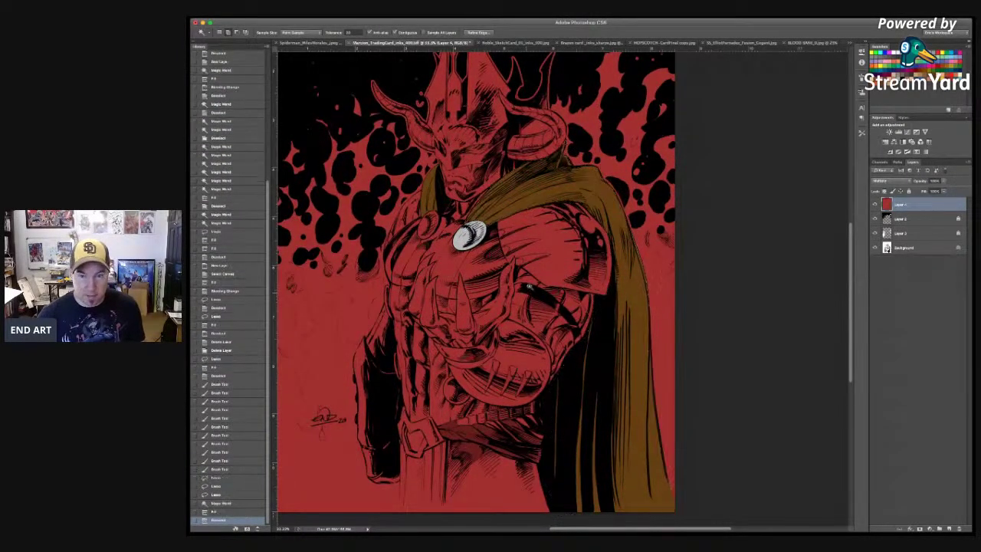
# Step: Lasso the red oval clasp below the small cape piece and refine its upper edge with the Magic Wand
pyautogui.moveTo(544, 217); pyautogui.dragTo(629, 265)
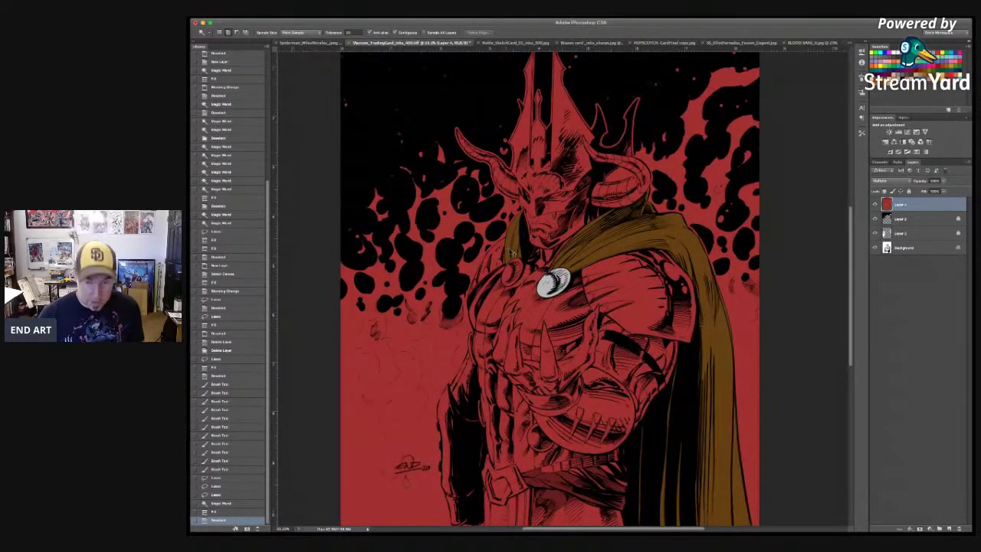
pyautogui.scroll(5, 508, 249)
pyautogui.press('l')
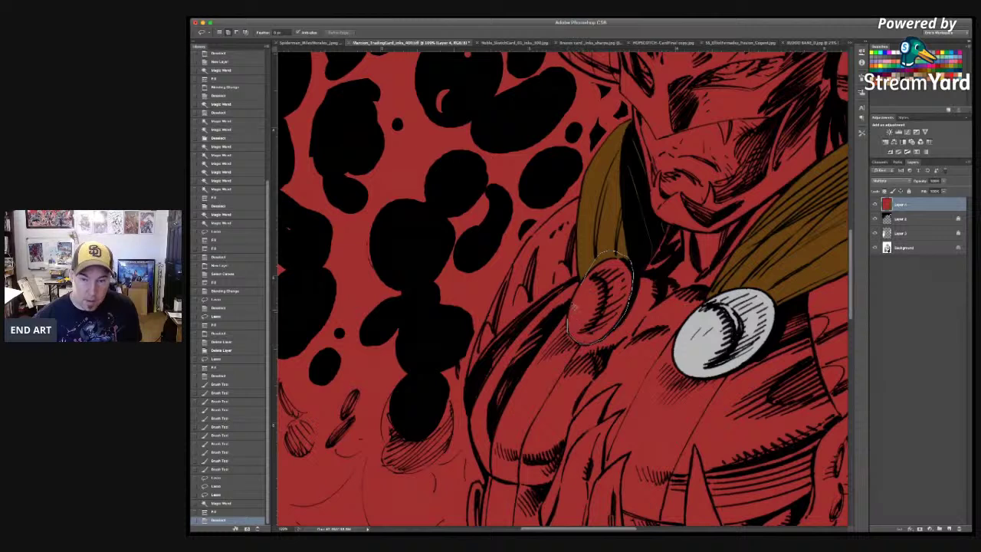
pyautogui.moveTo(615, 253)
pyautogui.mouseDown()
pyautogui.moveTo(594, 280)
pyautogui.moveTo(603, 276)
pyautogui.mouseUp()
pyautogui.press('w')
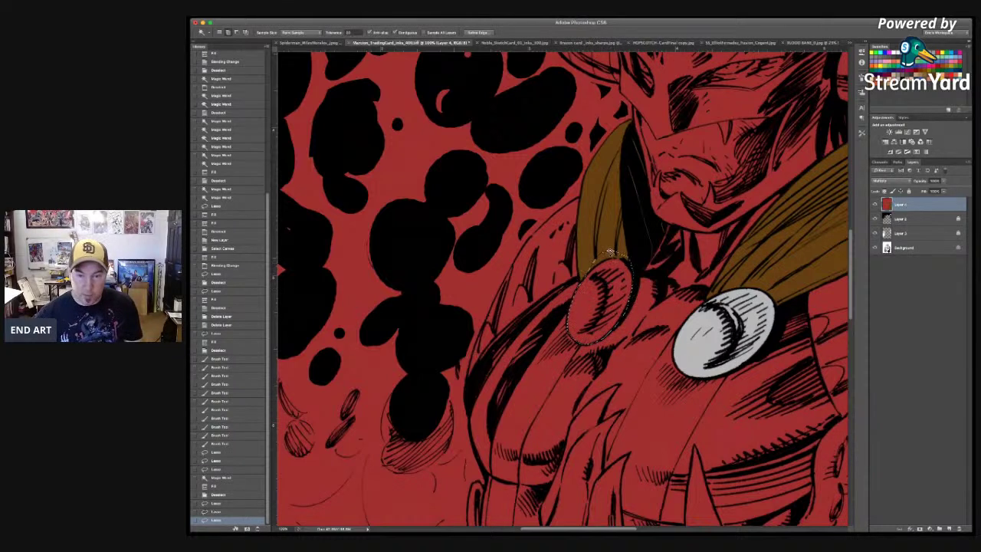
pyautogui.click(622, 253)
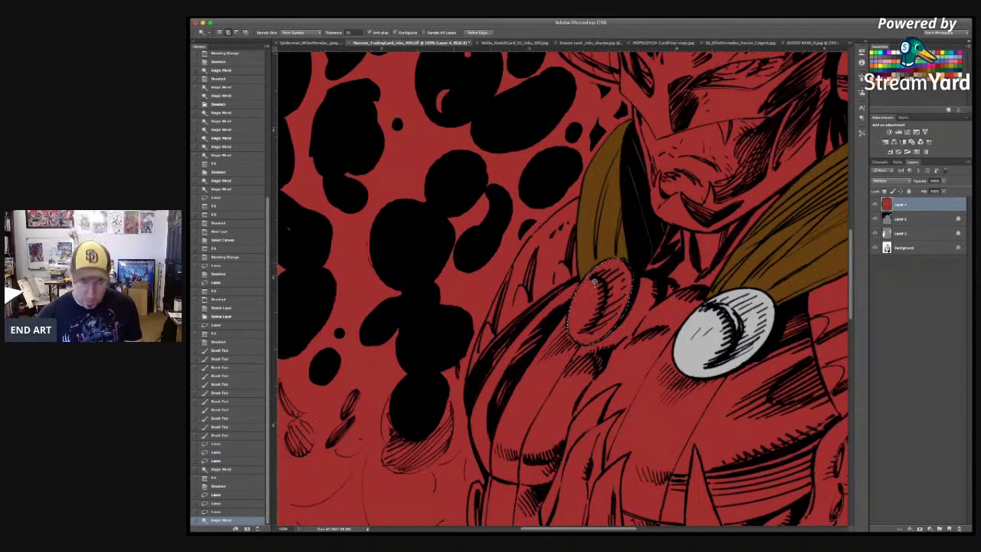
# Step: Fill the selected oval clasp with white to match the other clasp, and deselect
pyautogui.hotkey('alt', 'BackSpace')
pyautogui.hotkey('ctrl', 'z')
pyautogui.press('b')
pyautogui.hotkey('ctrl', 'BackSpace')
pyautogui.hotkey('ctrl', 'd')
pyautogui.hscroll(5, 562, 288)
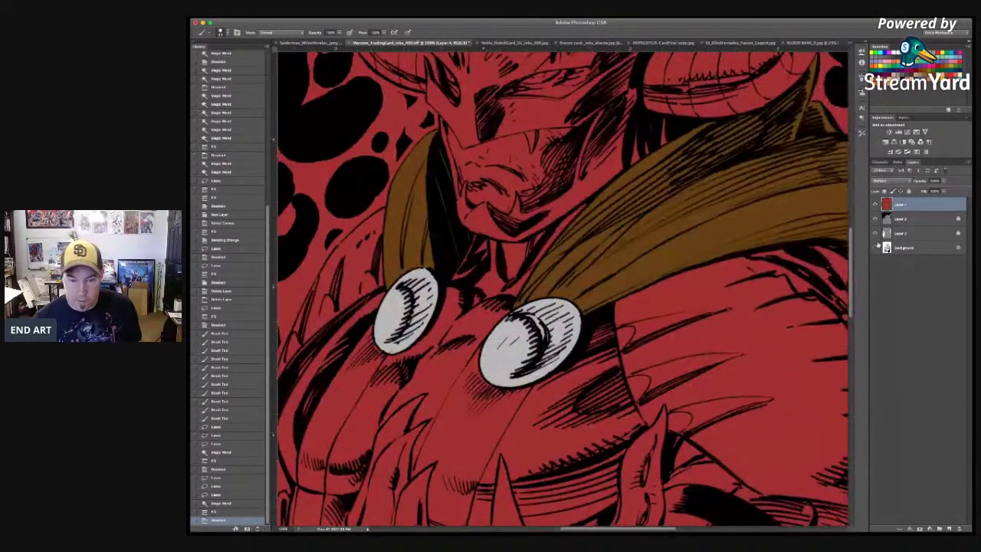
# Step: Toggle the inked Background layer off and on to examine the flat colour edges around the cape and chest clasps
pyautogui.click(878, 245)
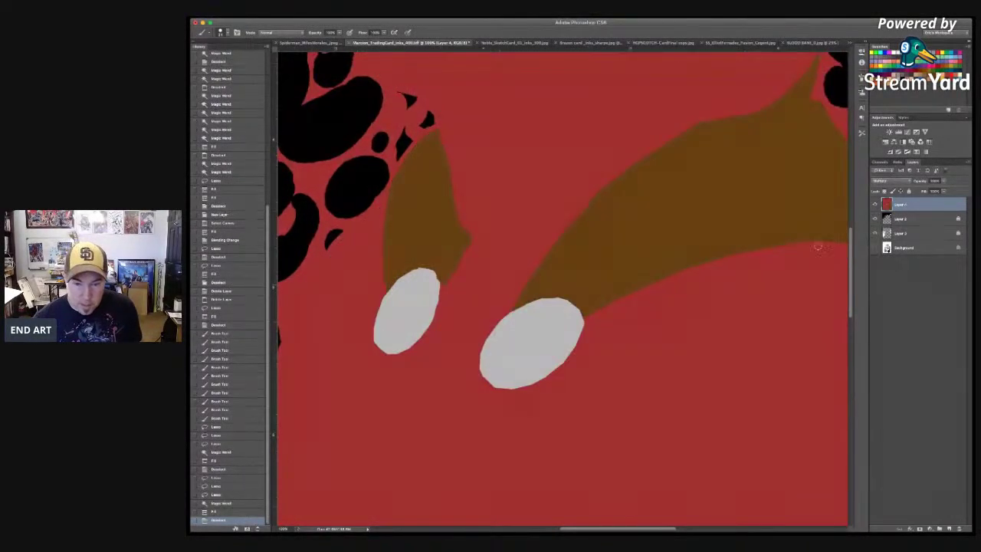
pyautogui.scroll(5, 526, 307)
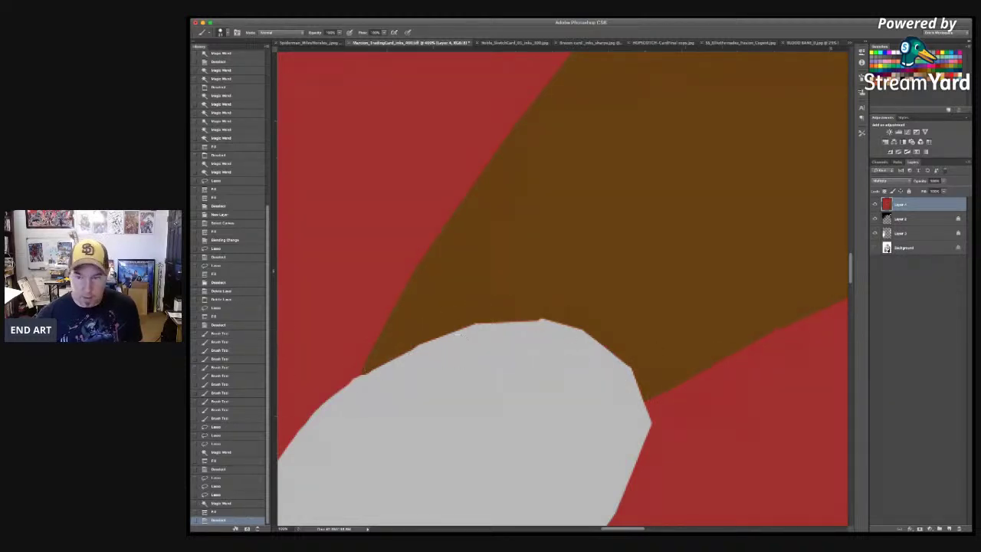
pyautogui.click(876, 246)
pyautogui.hotkey('ctrl', '-')
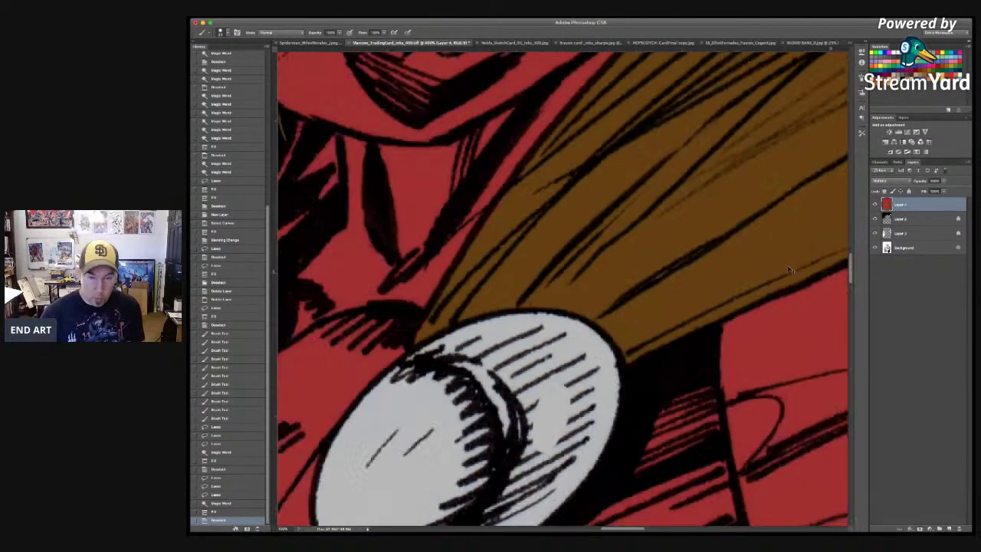
pyautogui.press('super+minus')
pyautogui.press('super+minus')
pyautogui.press('super+minus')
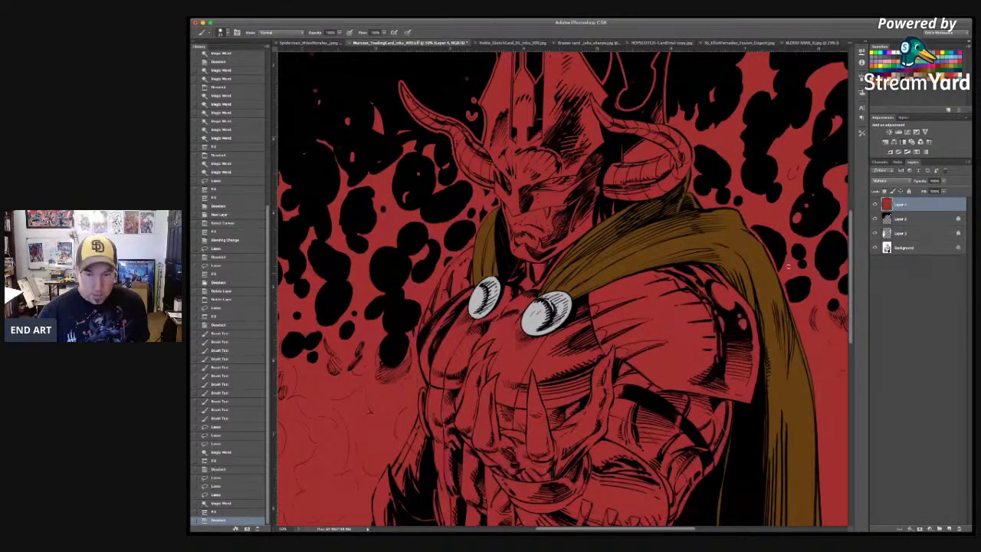
pyautogui.press('super+plus')
pyautogui.press('super+plus')
pyautogui.press('super+plus')
pyautogui.press('super+plus')
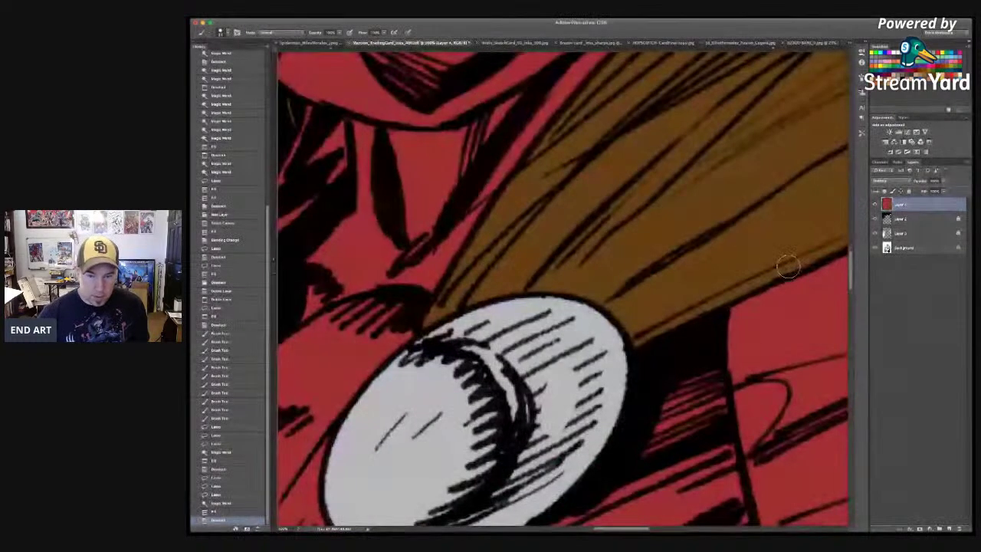
# Step: Inspect the colouring from the large chest clasp over the shoulder and down the cape to its hem
pyautogui.moveTo(550, 340); pyautogui.dragTo(565, 164)
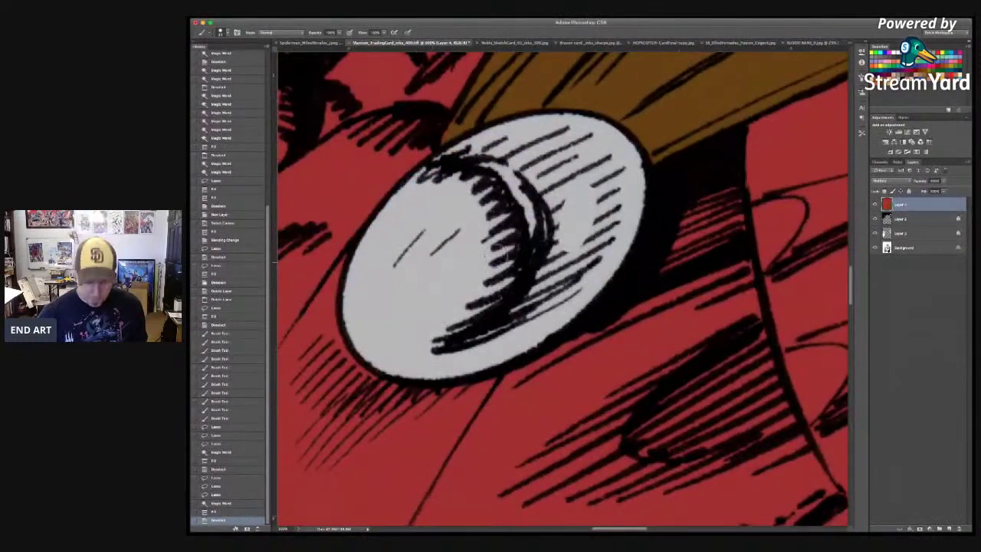
pyautogui.press('super+minus')
pyautogui.press('super+minus')
pyautogui.scroll(10, 591, 232)
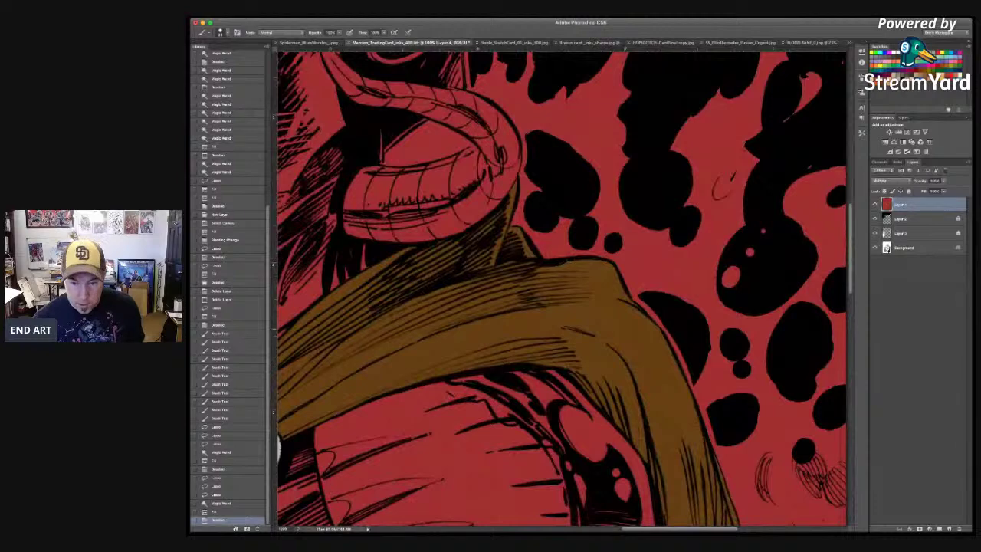
pyautogui.moveTo(677, 418); pyautogui.dragTo(564, 96)
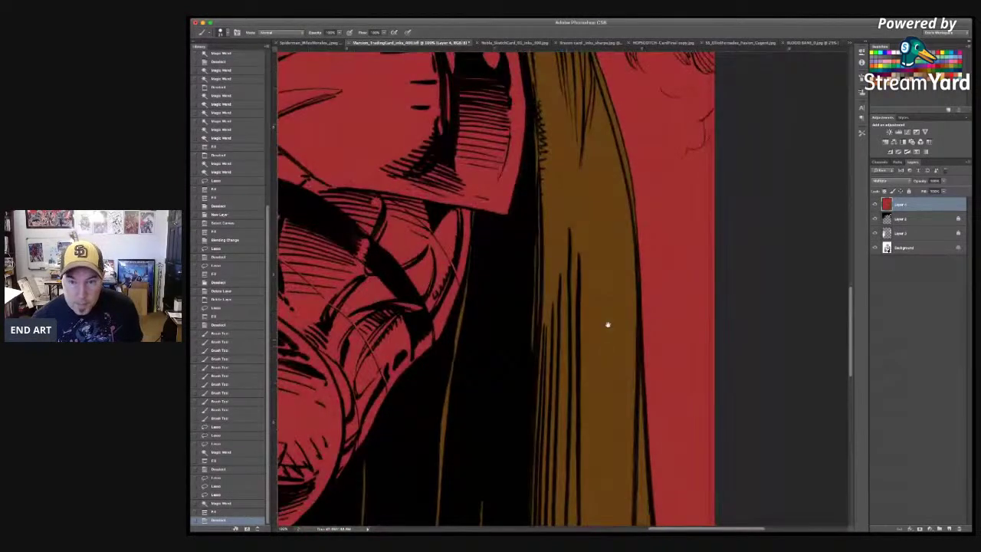
pyautogui.moveTo(608, 324); pyautogui.dragTo(606, 243)
pyautogui.moveTo(616, 381); pyautogui.dragTo(606, 267)
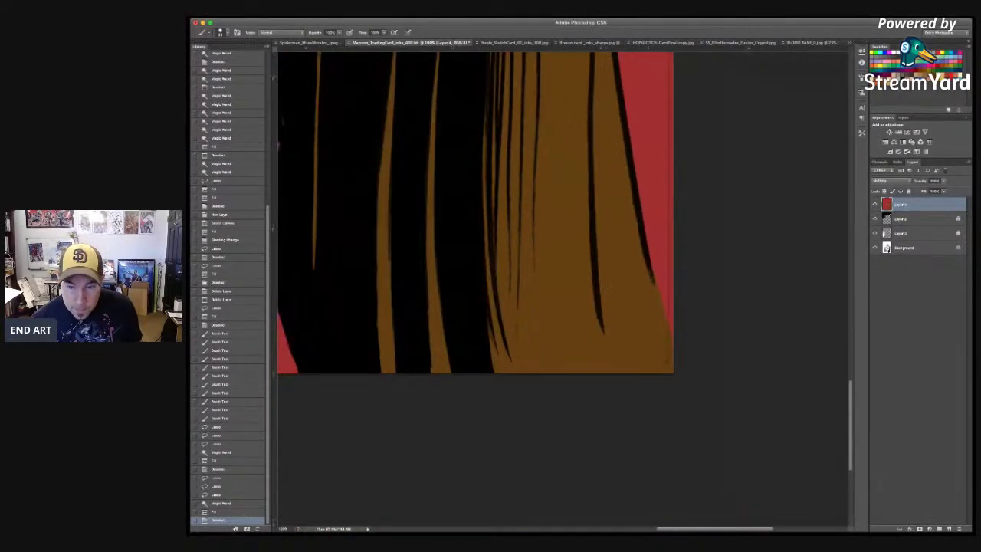
pyautogui.moveTo(529, 305); pyautogui.dragTo(616, 374)
pyautogui.moveTo(402, 216); pyautogui.dragTo(825, 335)
pyautogui.scroll(-2, 529, 315)
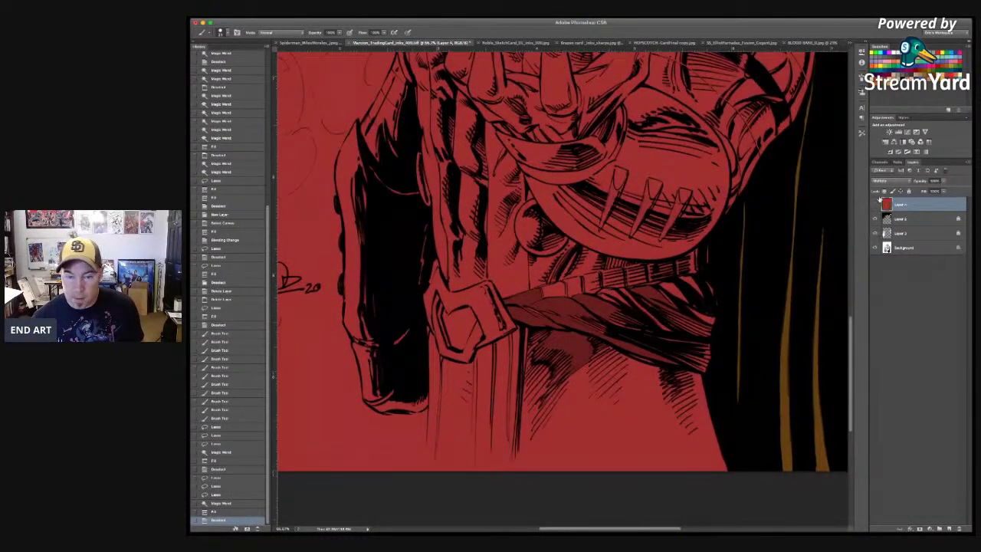
# Step: Hide Layer 4 and the two locked layers beneath it so that only the inked Background shows around the waist
pyautogui.click(878, 203)
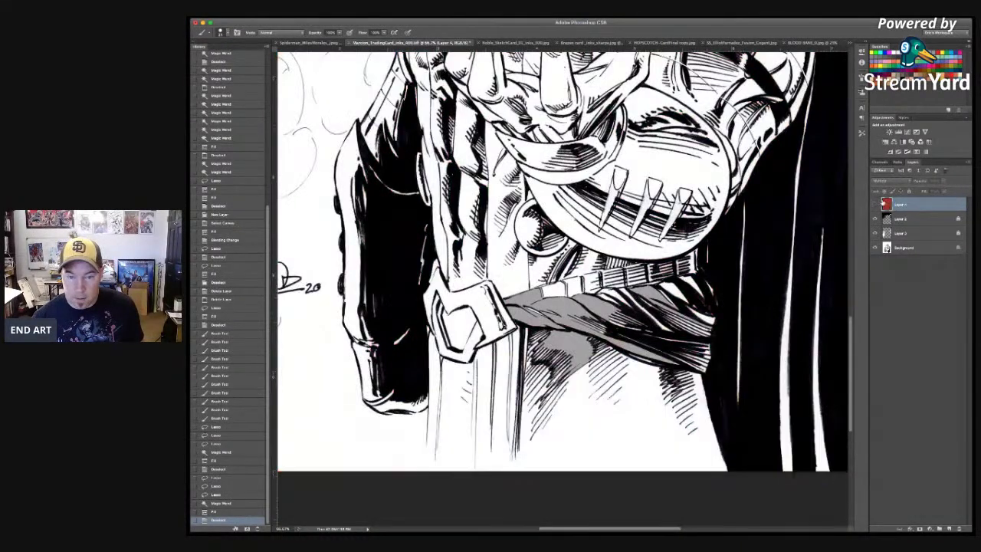
pyautogui.click(877, 231)
pyautogui.click(878, 245)
pyautogui.click(878, 246)
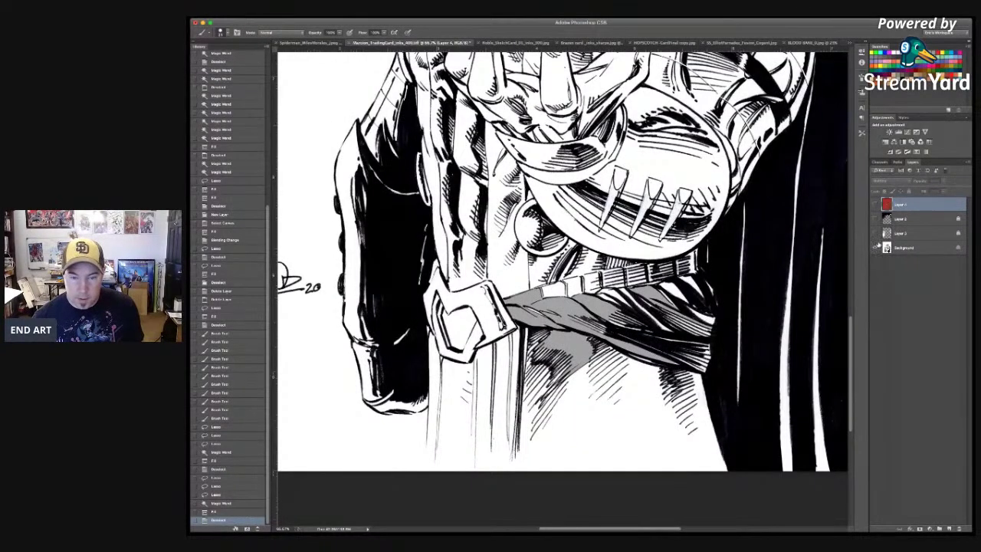
pyautogui.moveTo(567, 268); pyautogui.dragTo(591, 312)
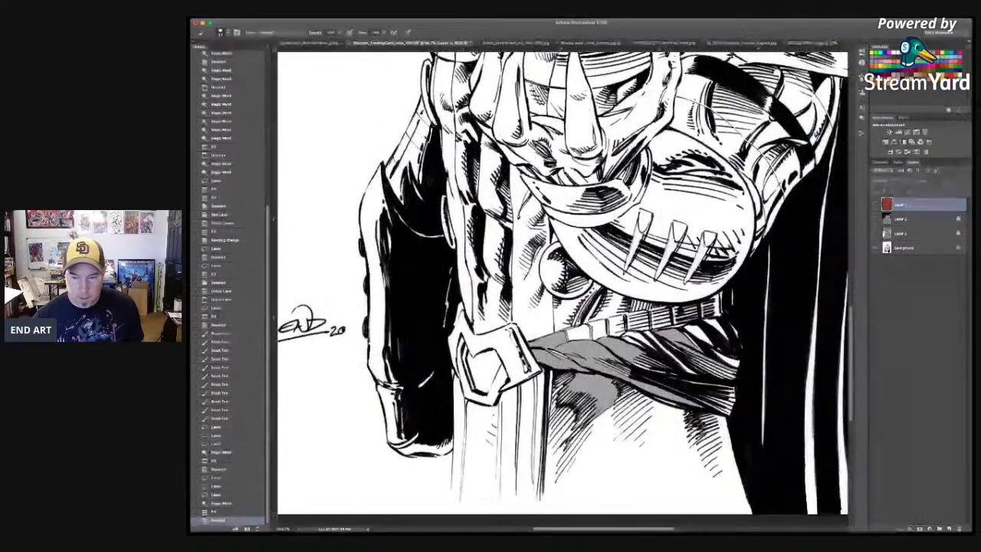
# Step: On the Background layer, use the Magic Wand to select the grey areas of the waist sash and the shadow below it
pyautogui.press('w')
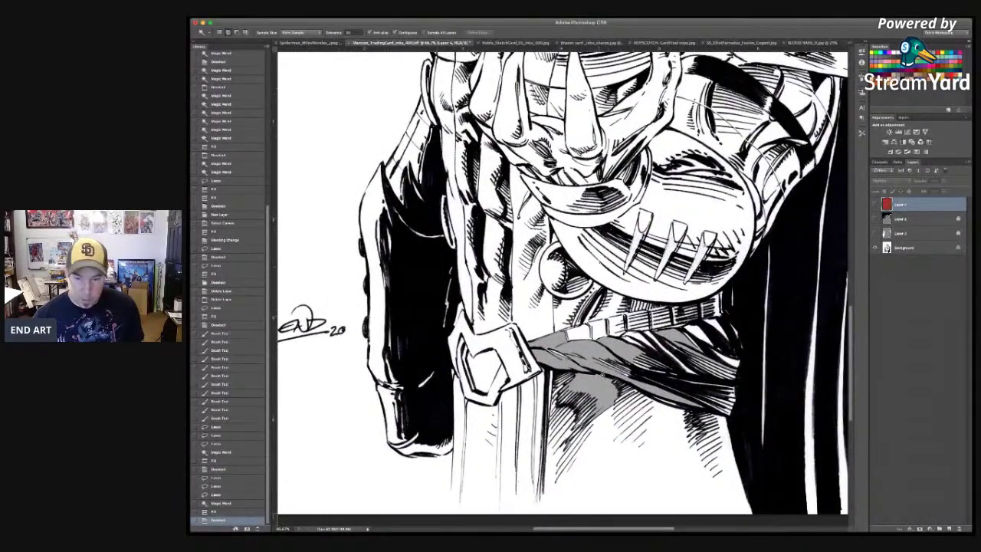
pyautogui.click(537, 475)
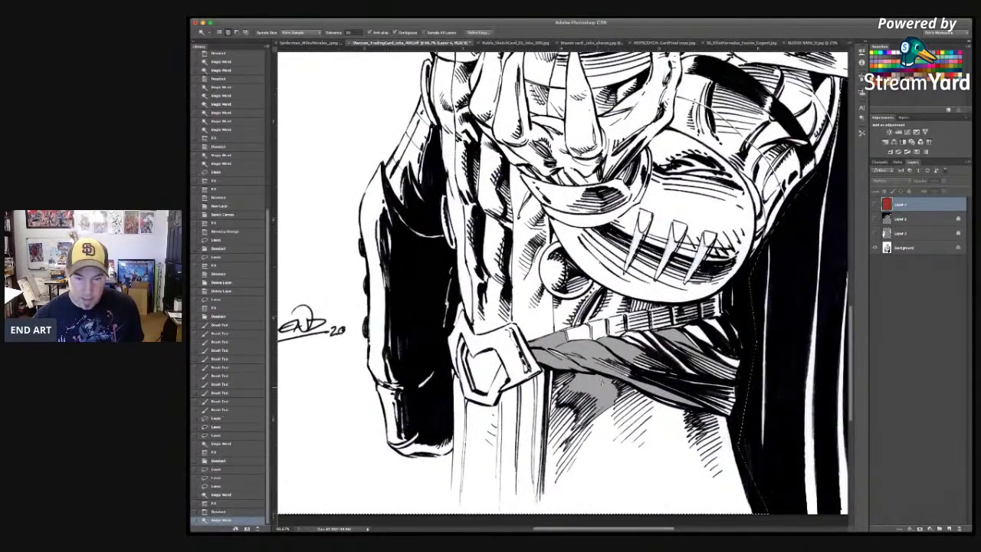
pyautogui.click(930, 246)
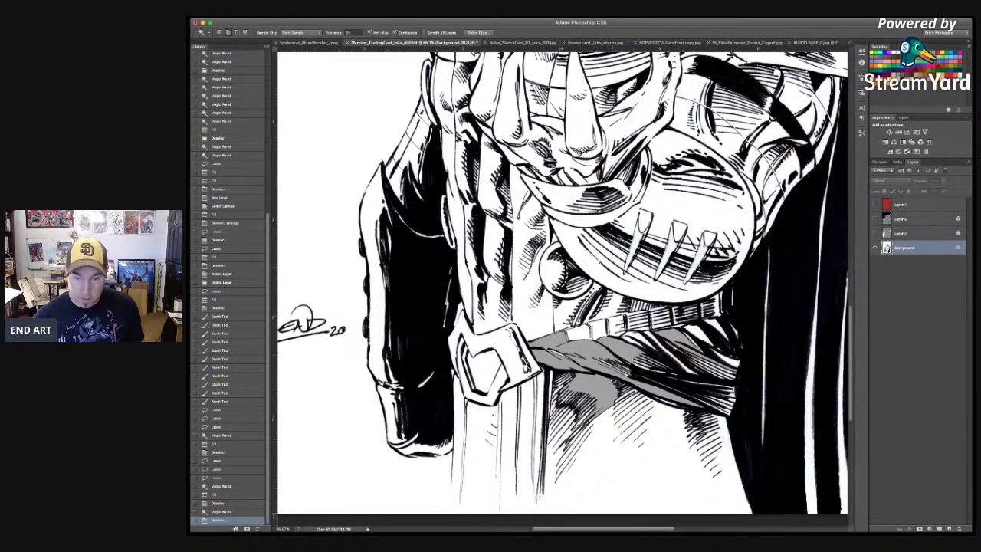
pyautogui.click(585, 350)
pyautogui.click(590, 348)
pyautogui.click(586, 349)
pyautogui.click(603, 385)
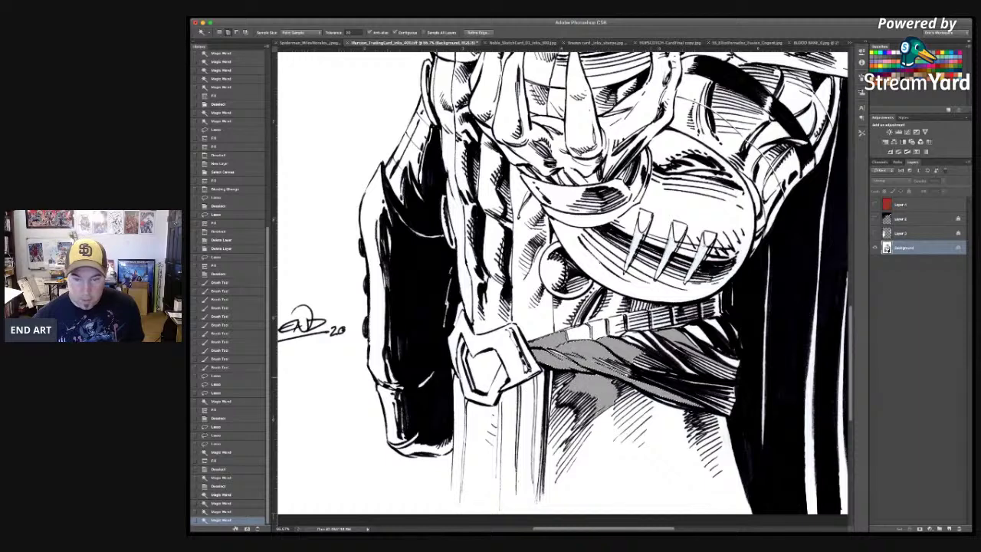
pyautogui.click(687, 347)
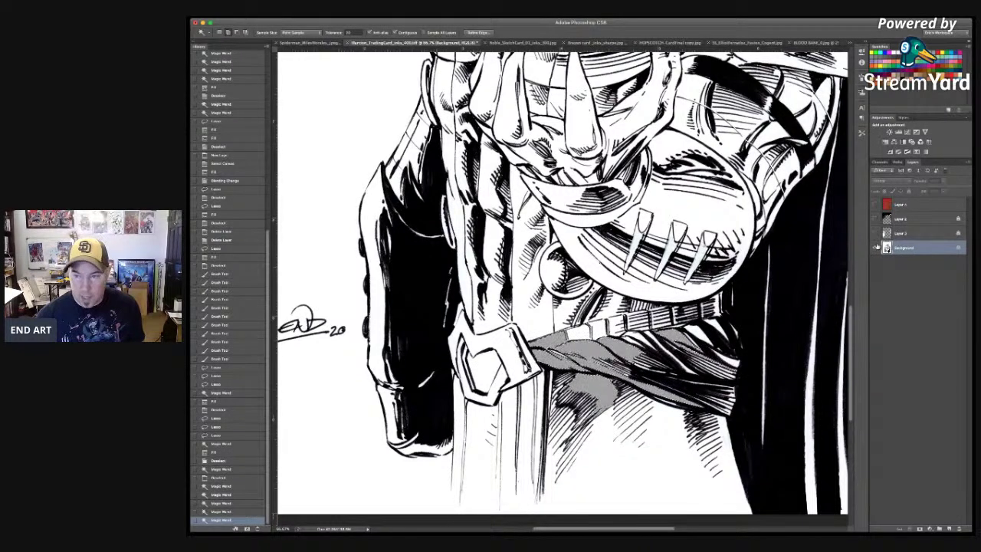
# Step: Fill the selected grey areas of the sash and shadow with white and deselect
pyautogui.press('i')
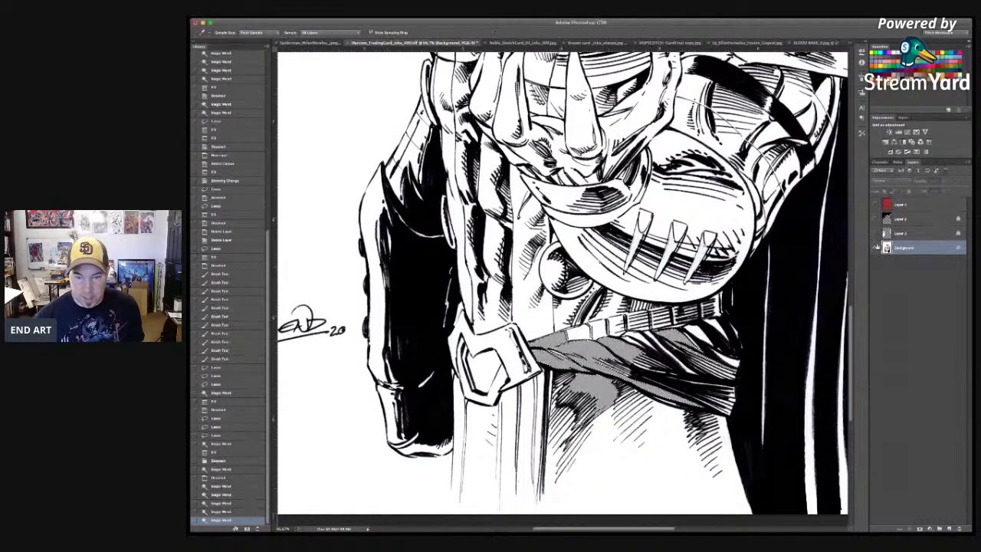
pyautogui.hotkey('alt', 'BackSpace')
pyautogui.press('w')
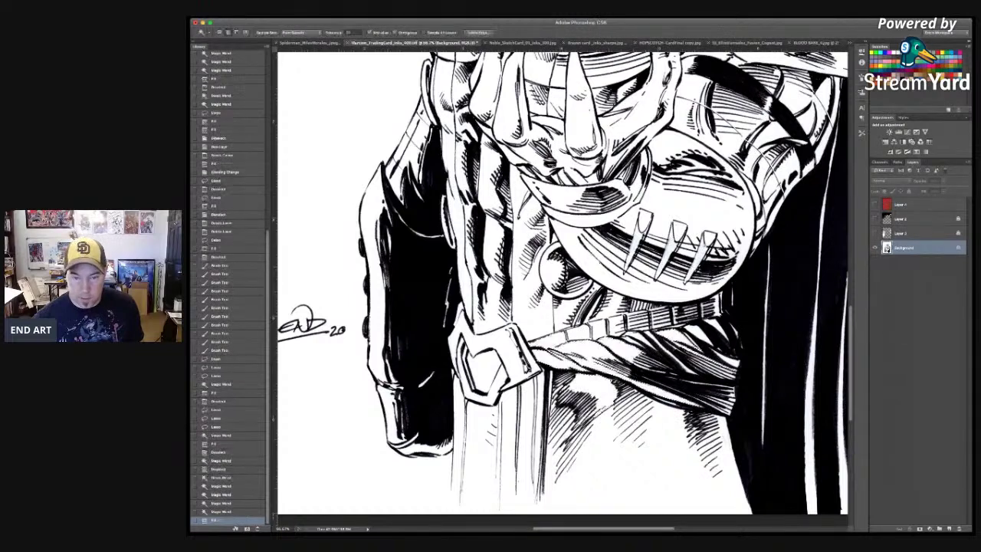
pyautogui.hotkey('ctrl', 'd')
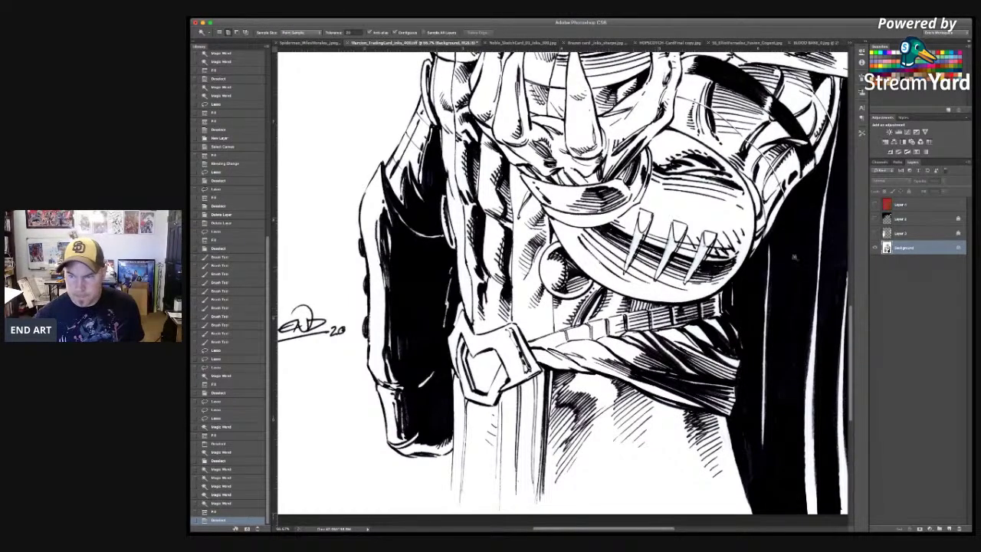
# Step: Toggle the layers' visibility to compare the cleaned Background inks with the coloured artwork, ending with the upper layers hidden
pyautogui.click(875, 247)
pyautogui.click(875, 247)
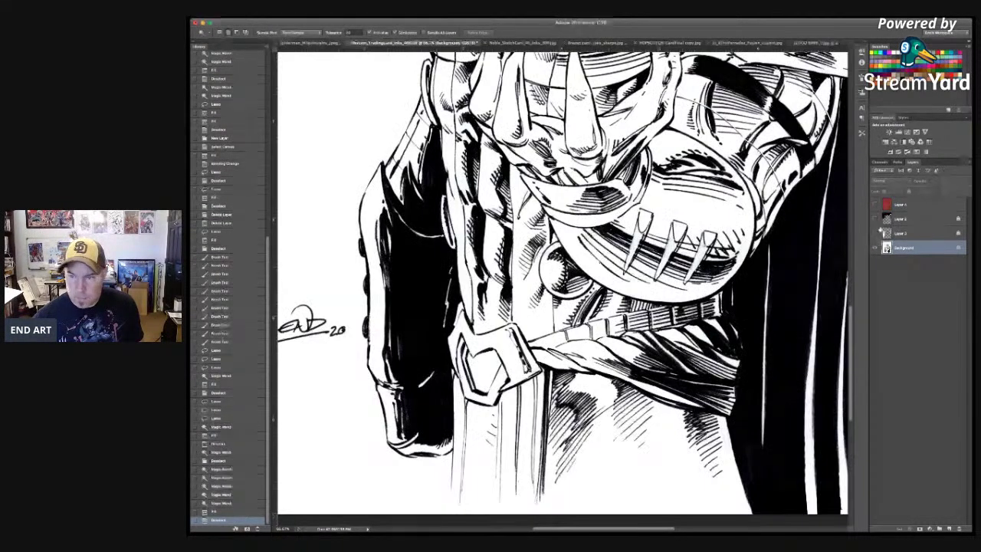
pyautogui.click(876, 218)
pyautogui.click(876, 204)
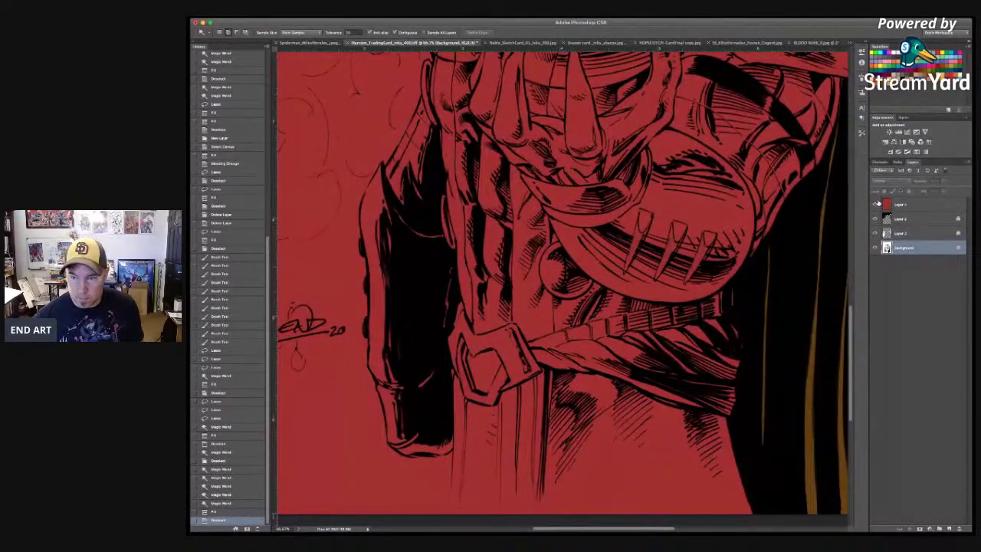
pyautogui.moveTo(876, 204); pyautogui.dragTo(879, 222)
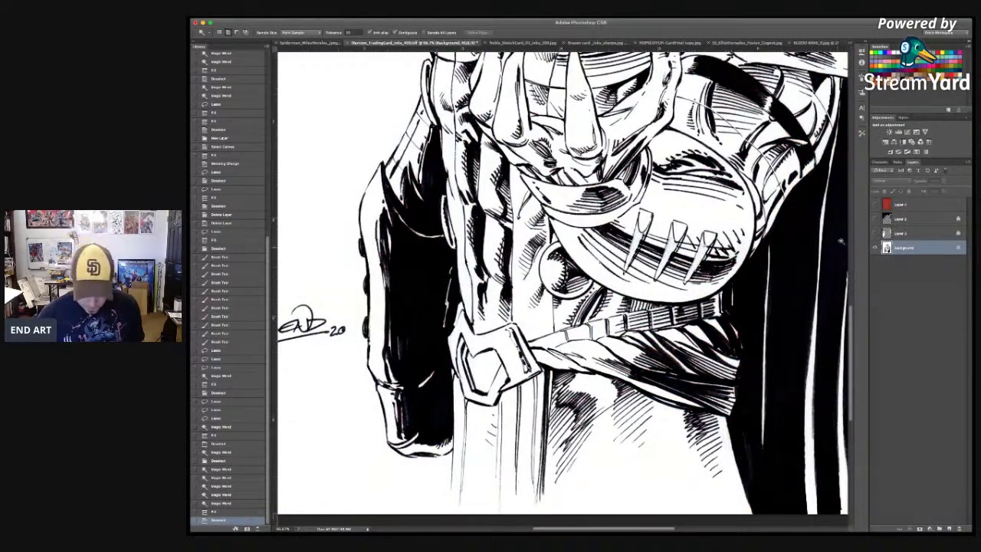
# Step: Check the cleaned sash inks up close and across the whole figure, and show the hidden layers again
pyautogui.press('super+plus')
pyautogui.press('super+plus')
pyautogui.moveTo(637, 398); pyautogui.dragTo(506, 179)
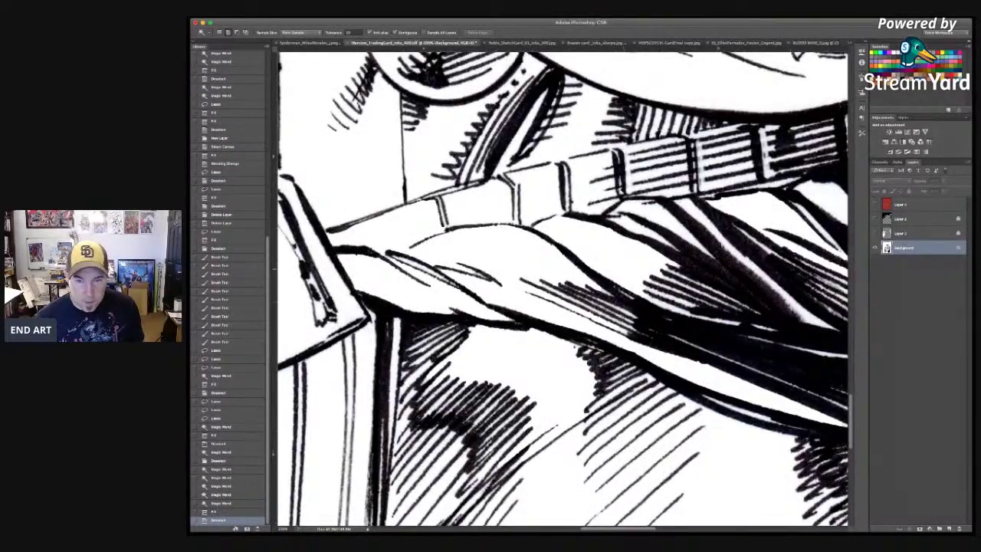
pyautogui.scroll(-3, 565, 289)
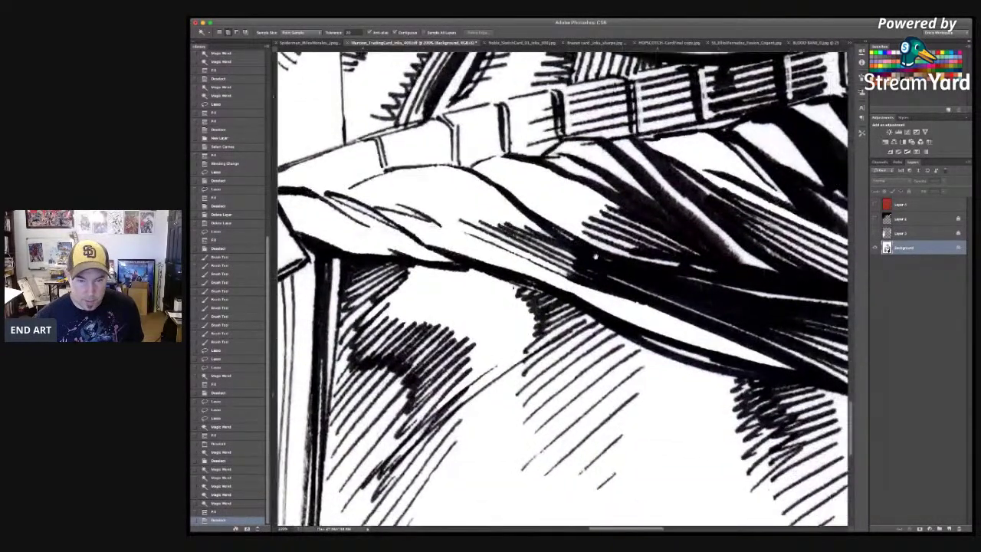
pyautogui.scroll(5, 565, 288)
pyautogui.press('super+minus')
pyautogui.press('super+minus')
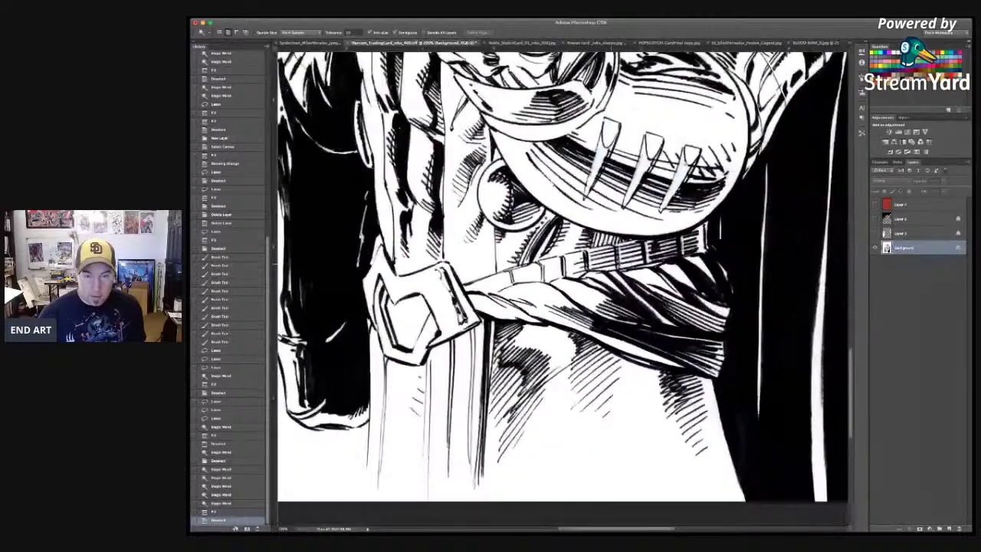
pyautogui.scroll(5, 587, 286)
pyautogui.scroll(-4, 587, 286)
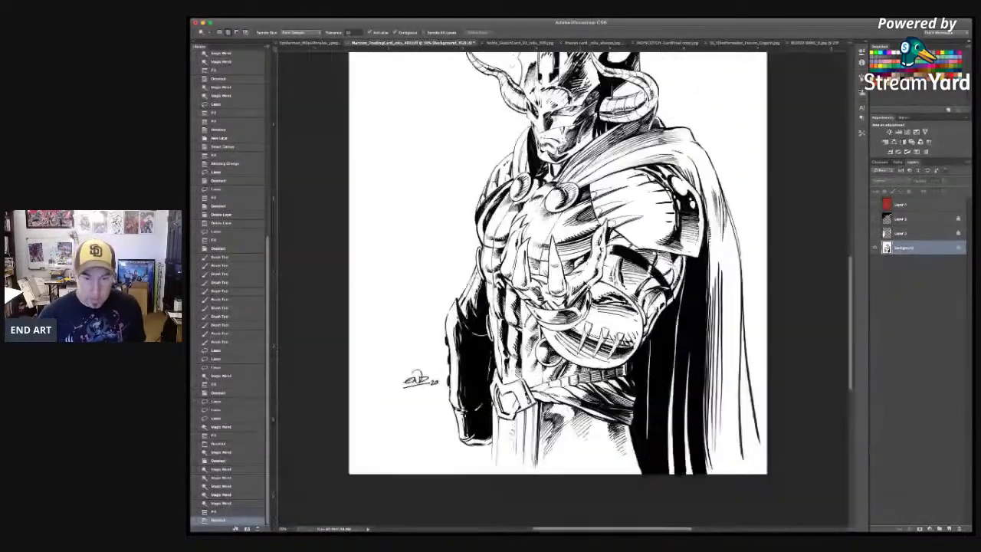
pyautogui.press('super+minus')
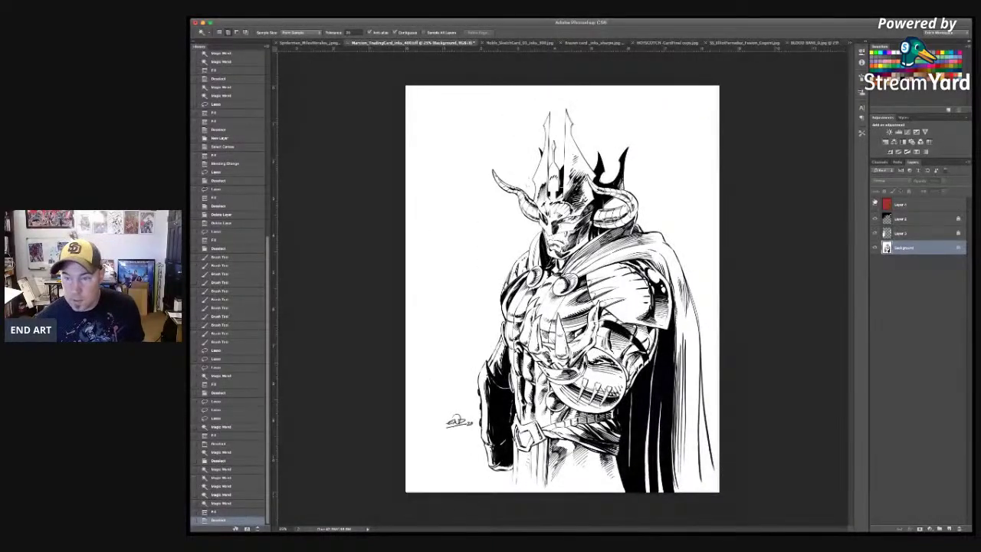
pyautogui.click(876, 204)
# Step: Review earlier history states from before the cape was filled golden brown, and return to the latest Deselect state
pyautogui.moveTo(269, 265); pyautogui.dragTo(274, 231)
pyautogui.click(247, 163)
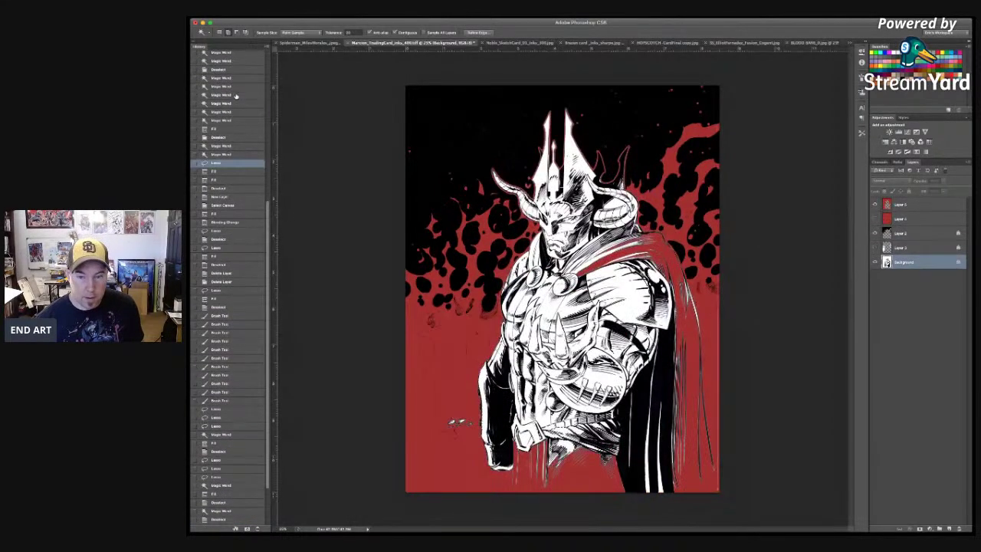
pyautogui.click(238, 112)
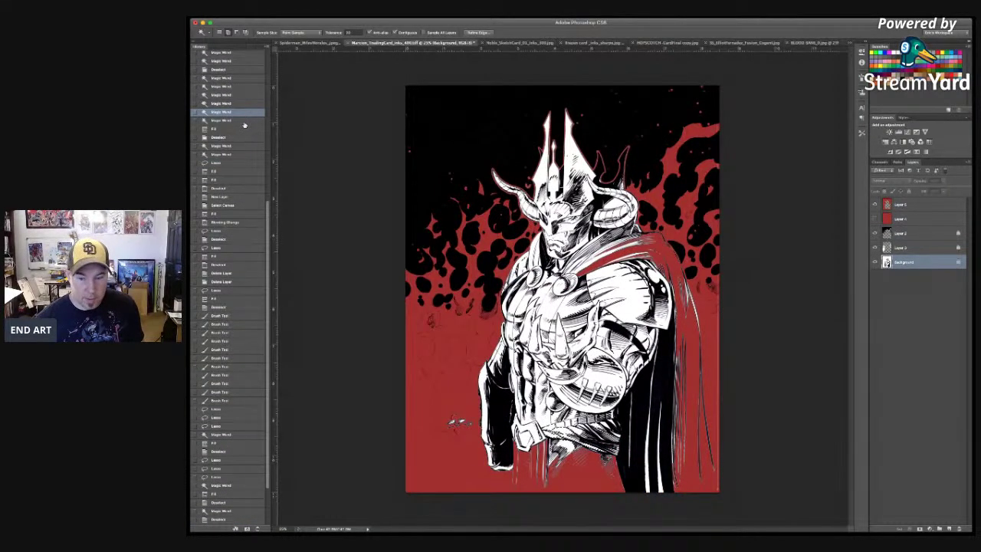
pyautogui.click(246, 126)
pyautogui.click(247, 120)
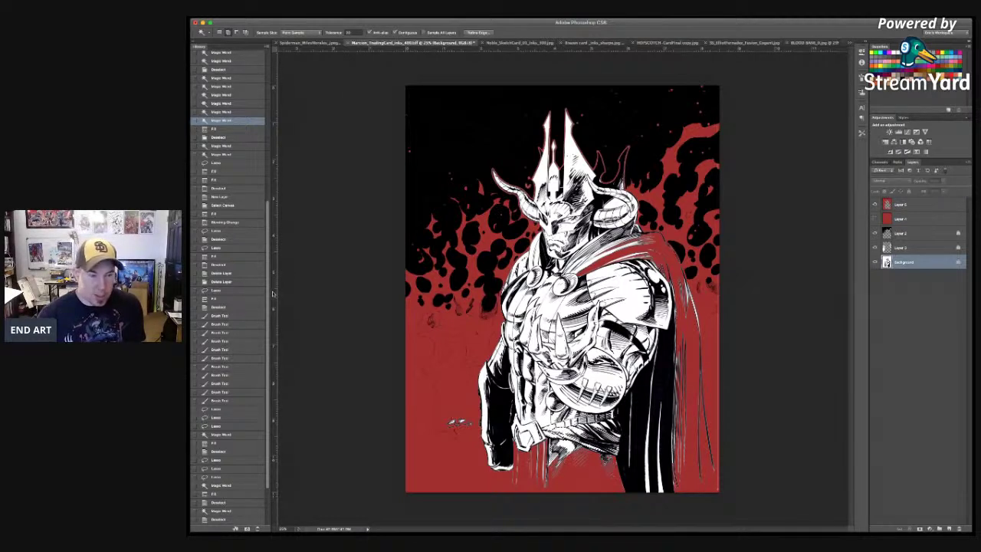
pyautogui.scroll(-3, 271, 314)
pyautogui.scroll(-1, 271, 322)
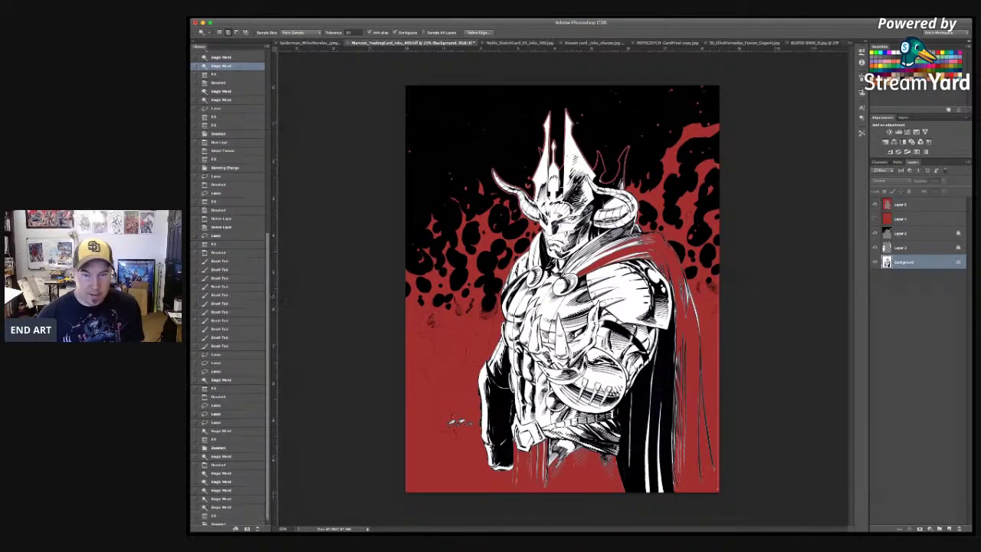
pyautogui.scroll(-1, 272, 353)
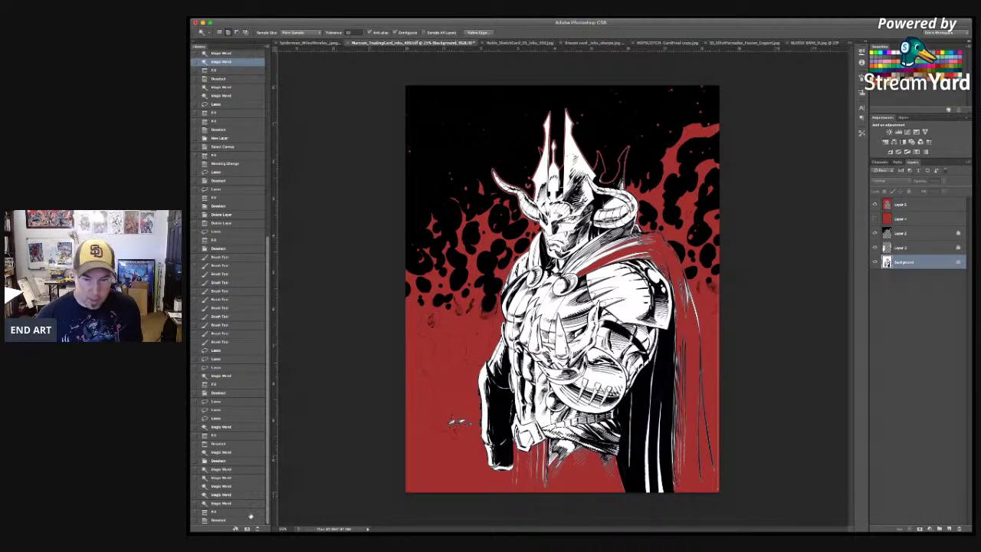
pyautogui.click(250, 518)
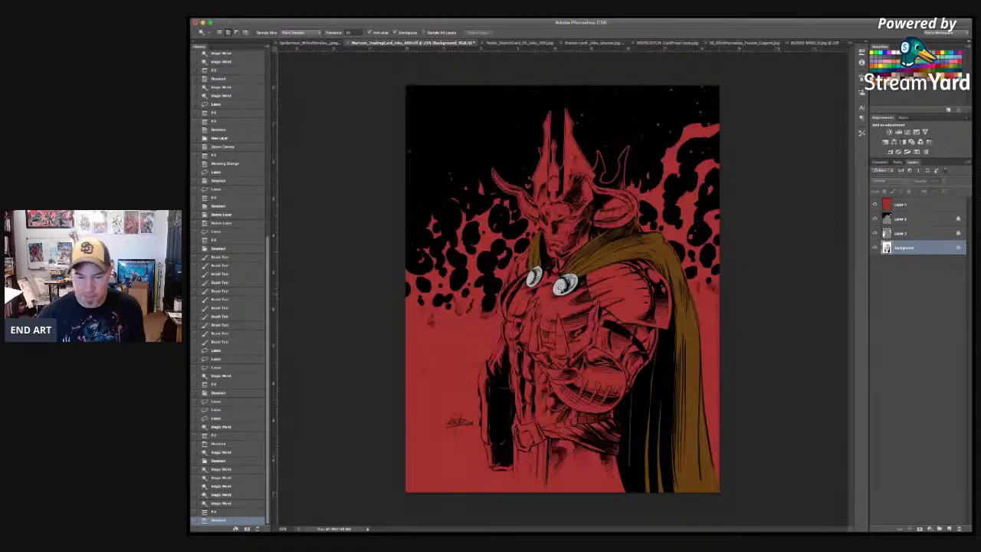
# Step: Try a brush stroke across the forearm guard on the Background layer and step back to before it
pyautogui.press('super+plus')
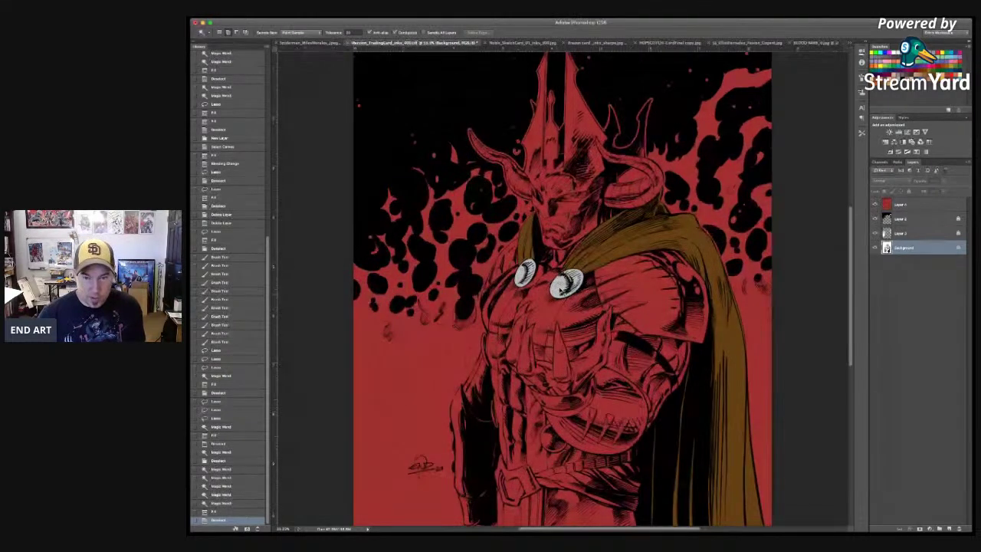
pyautogui.press('super+plus')
pyautogui.press('super+minus')
pyautogui.press('super+minus')
pyautogui.press('super+plus')
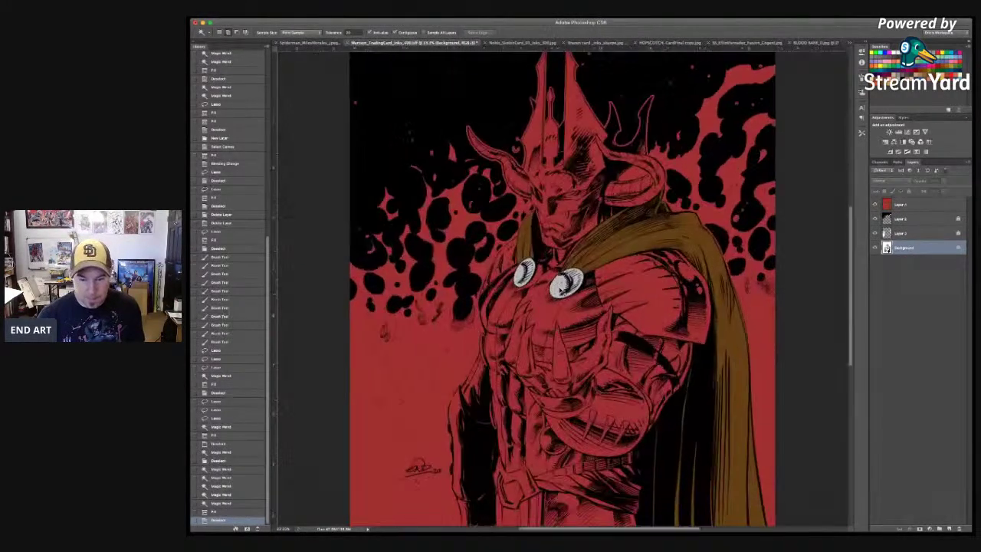
pyautogui.press('super+plus')
pyautogui.moveTo(575, 375); pyautogui.dragTo(558, 264)
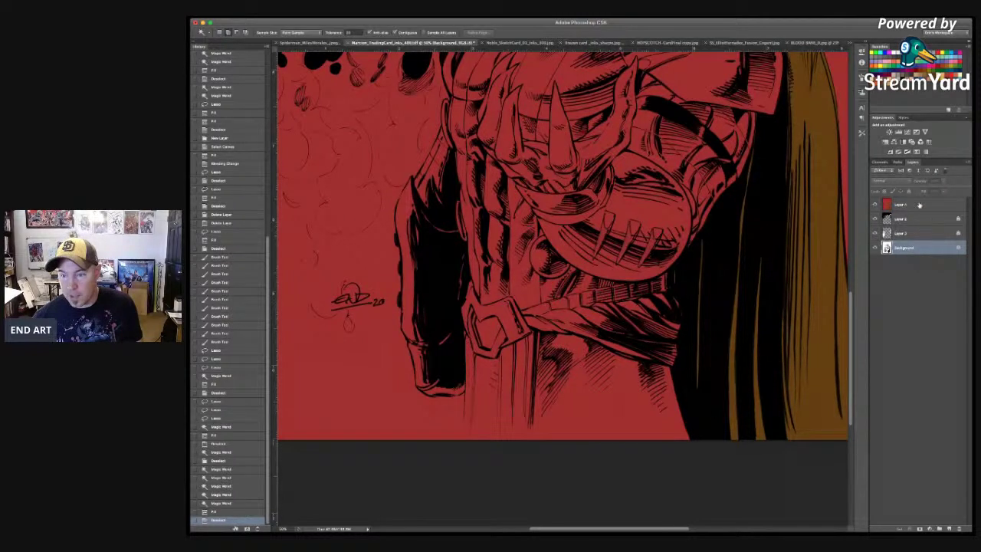
pyautogui.press('b')
pyautogui.moveTo(633, 230)
pyautogui.mouseDown()
pyautogui.moveTo(604, 266)
pyautogui.moveTo(627, 250)
pyautogui.mouseUp()
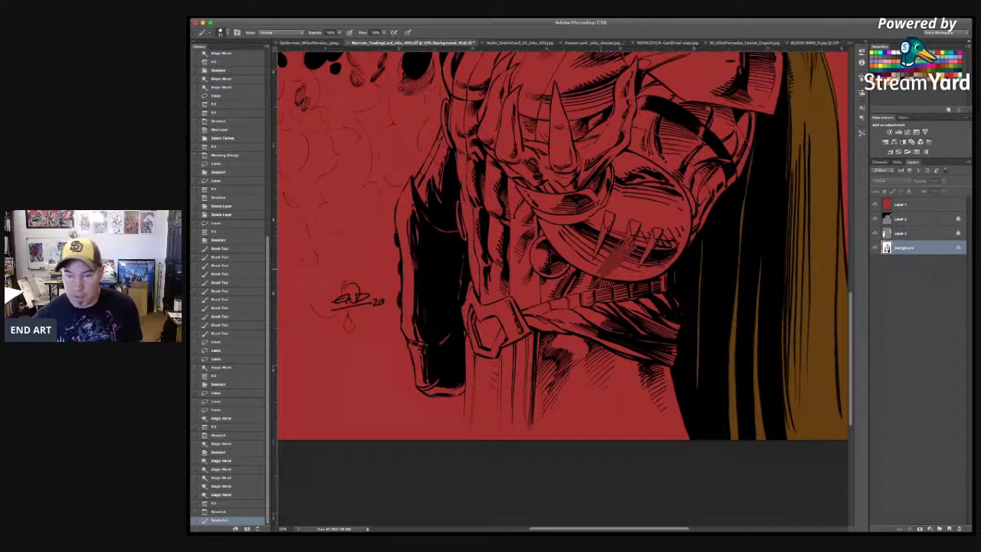
pyautogui.click(249, 510)
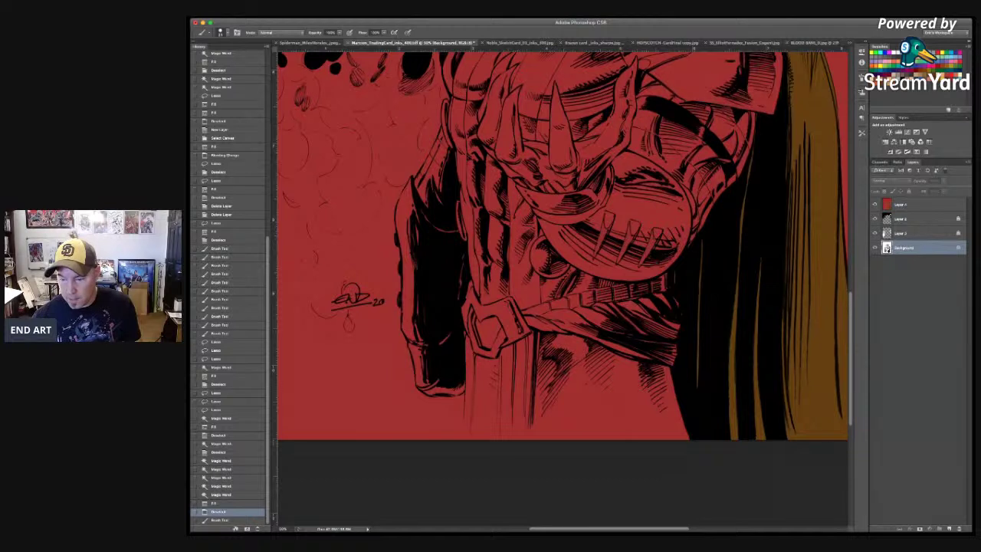
# Step: Duplicate the Background layer, delete the original, and fully lock the copy
pyautogui.hotkey('ctrl', 'j')
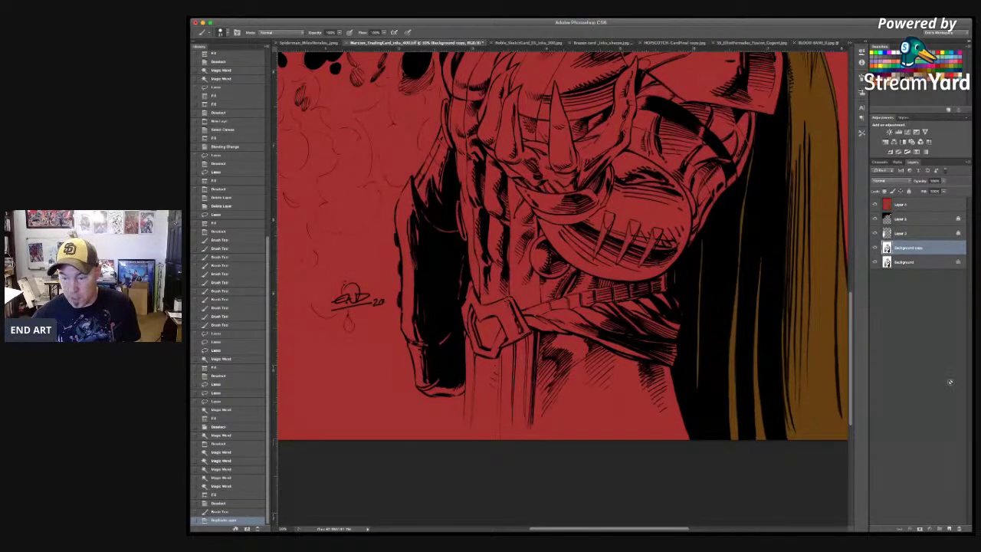
pyautogui.moveTo(906, 262); pyautogui.dragTo(959, 528)
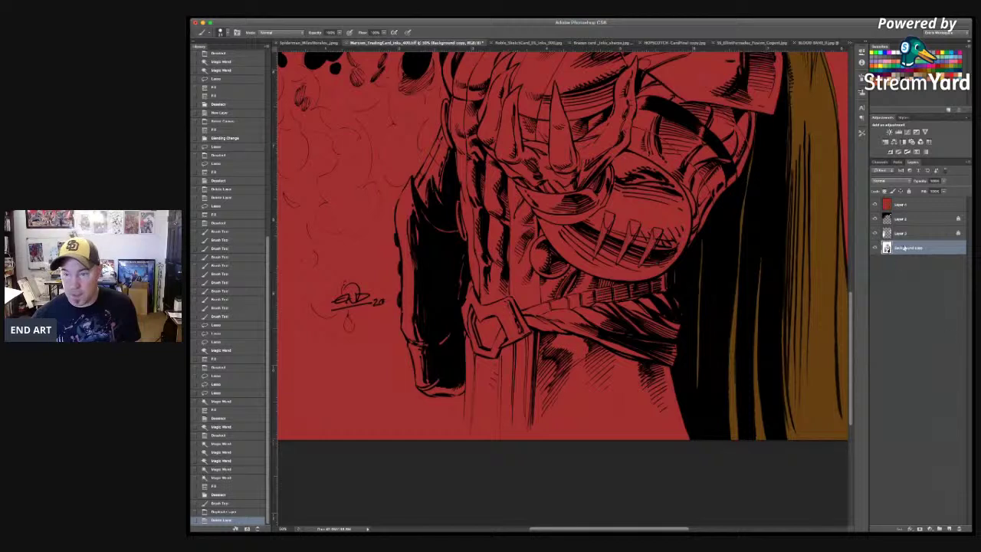
pyautogui.click(912, 191)
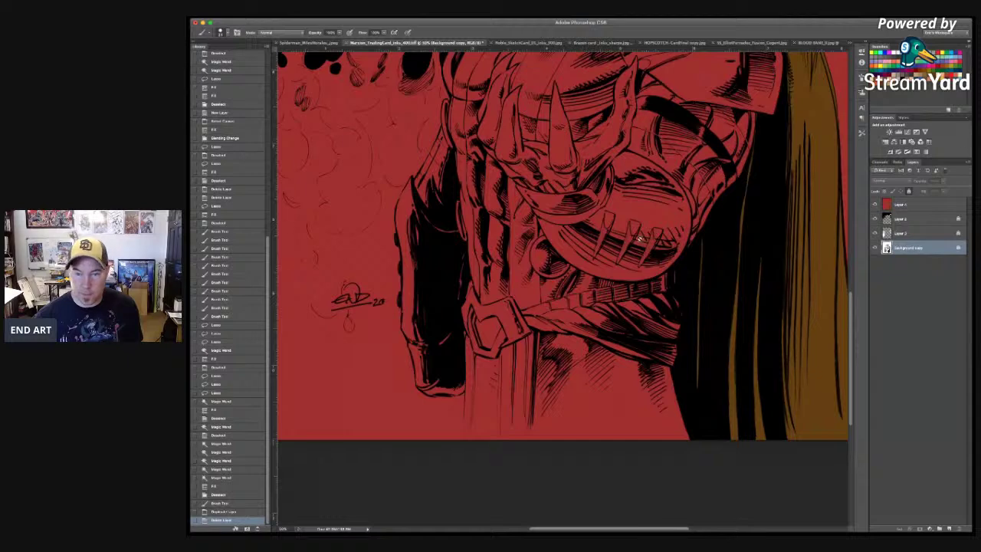
# Step: Make the red colour layer at the top of the stack active and toggle its visibility off and on
pyautogui.scroll(10, 562, 284)
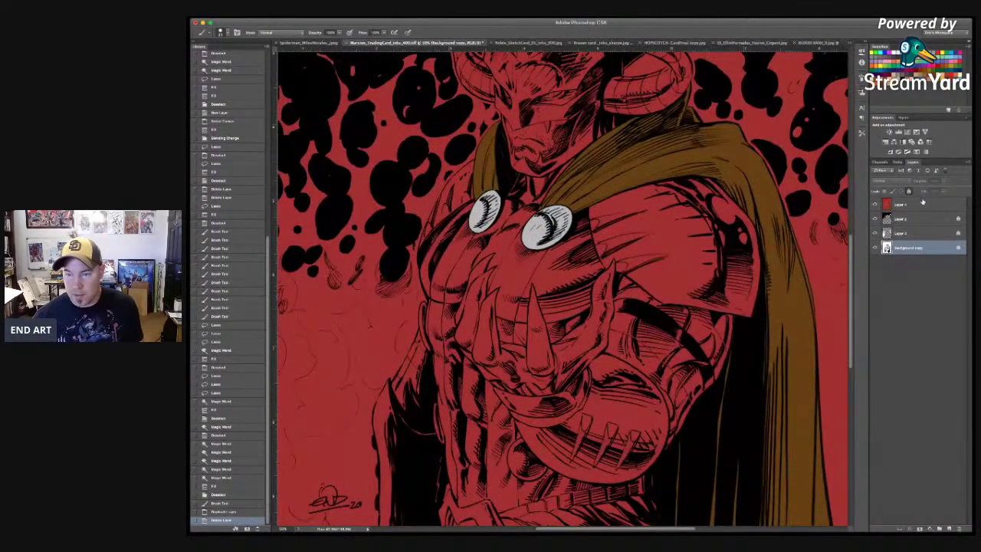
pyautogui.click(923, 202)
pyautogui.click(875, 204)
pyautogui.click(875, 204)
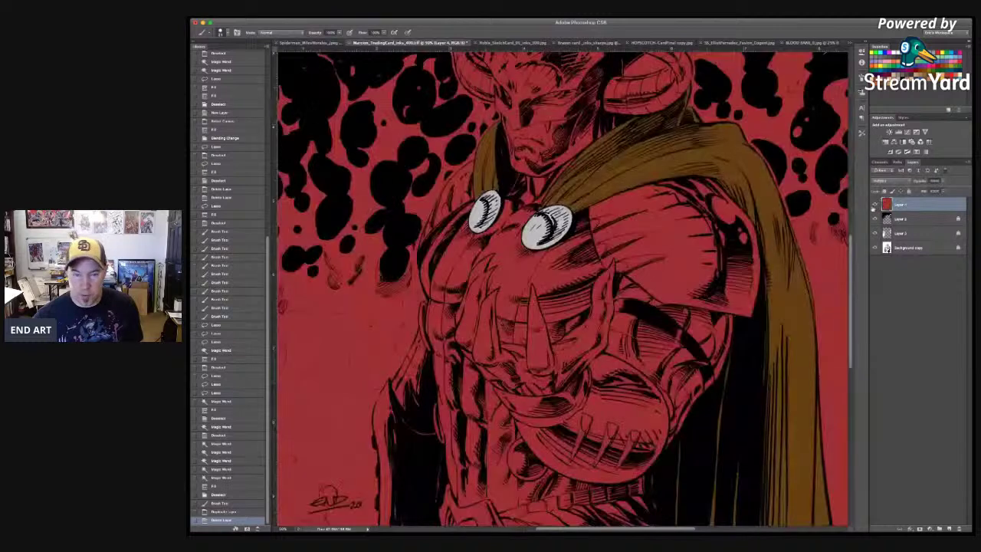
# Step: Select both shoulder pieces beside the cape with the Lasso, tracing the armour edges and overlapping onto the cape
pyautogui.scroll(-3, 805, 230)
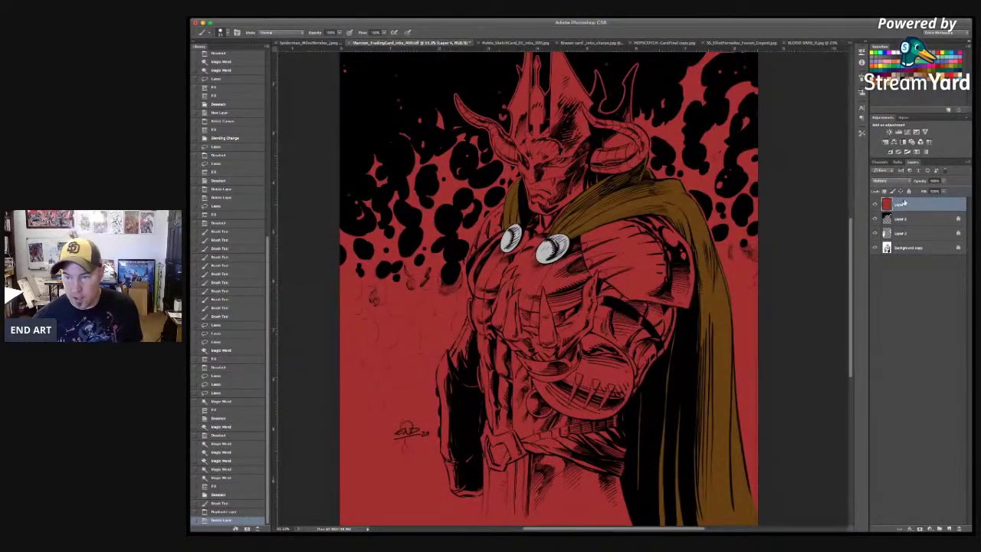
pyautogui.moveTo(555, 328); pyautogui.dragTo(614, 223)
pyautogui.moveTo(642, 165); pyautogui.dragTo(577, 342)
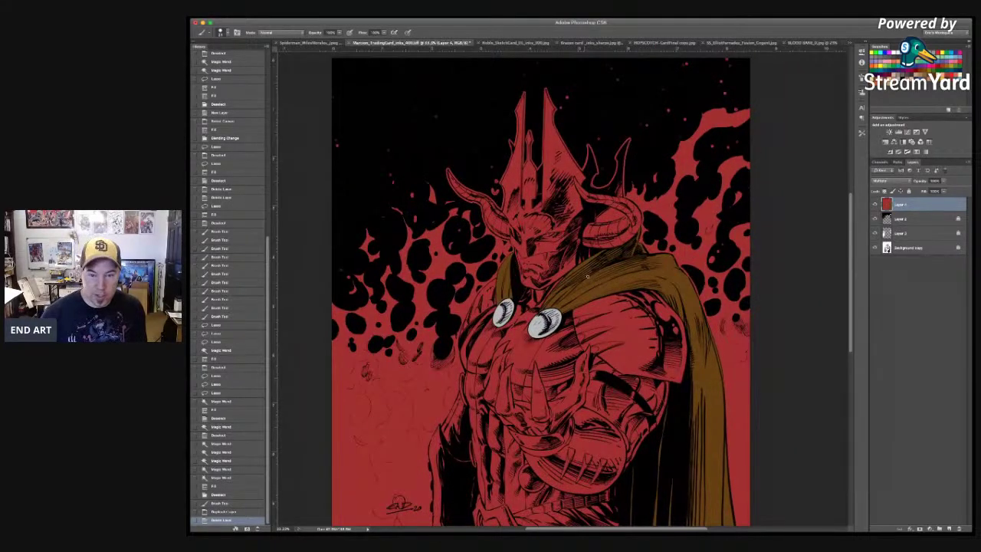
pyautogui.scroll(5, 587, 278)
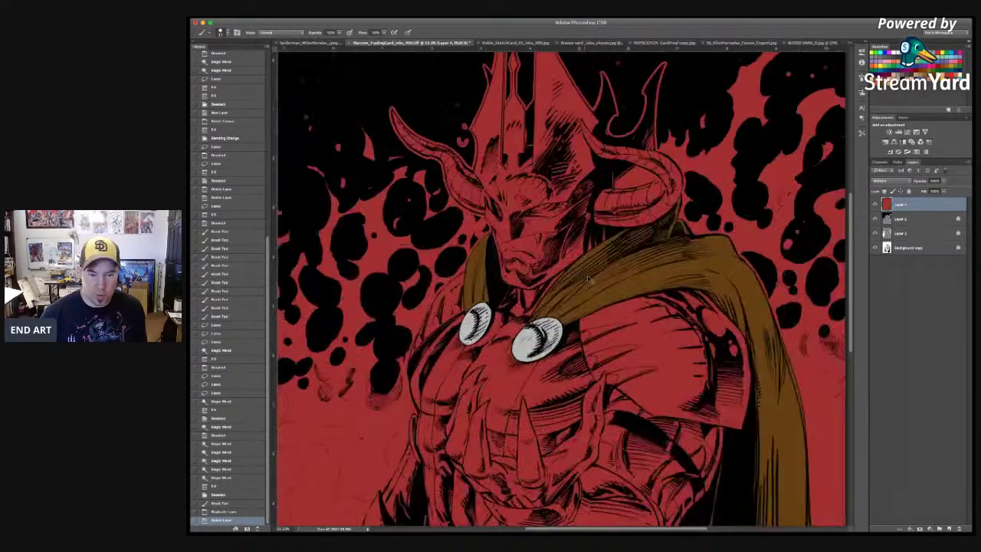
pyautogui.scroll(2, 424, 294)
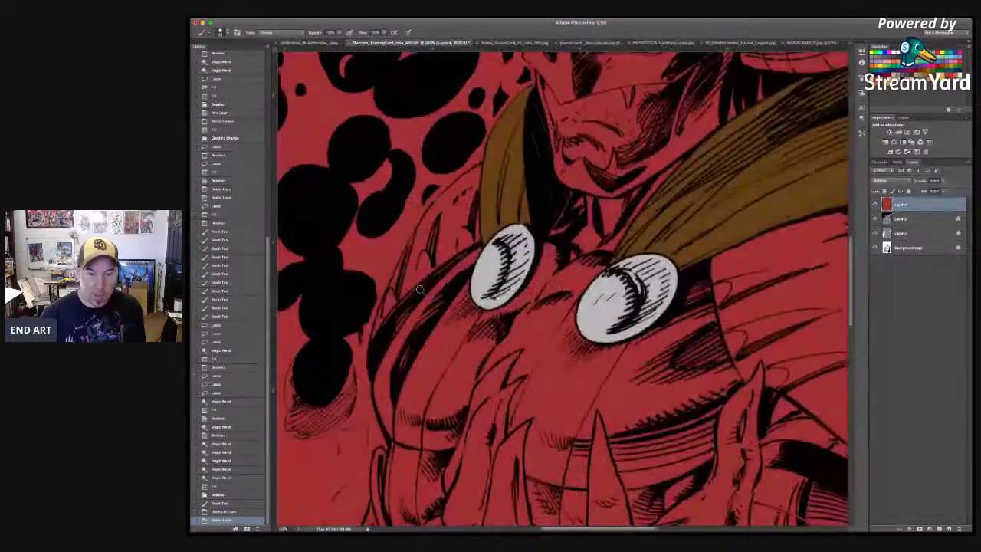
pyautogui.scroll(2, 502, 206)
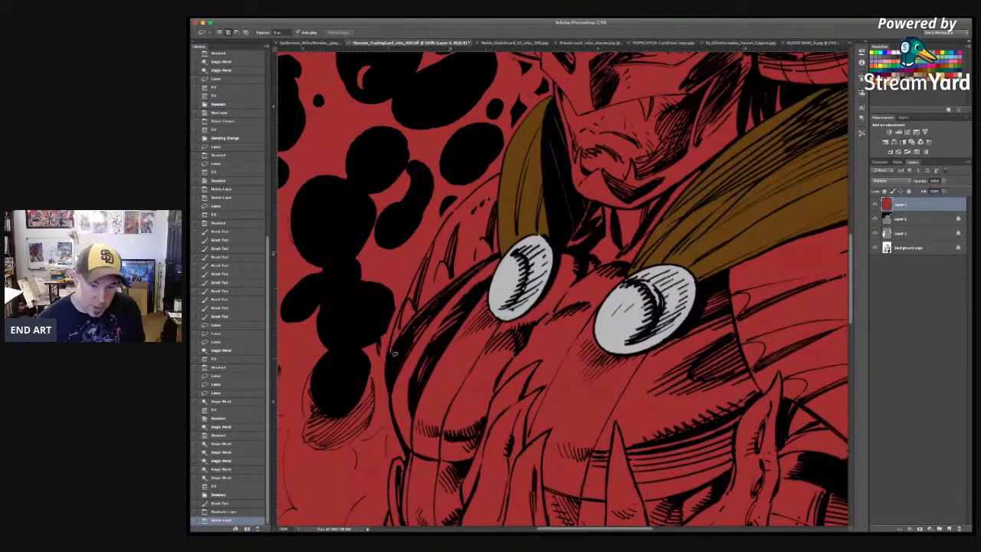
pyautogui.moveTo(396, 351)
pyautogui.mouseDown()
pyautogui.moveTo(439, 239)
pyautogui.moveTo(462, 204)
pyautogui.moveTo(505, 173)
pyautogui.moveTo(518, 201)
pyautogui.moveTo(500, 251)
pyautogui.moveTo(420, 316)
pyautogui.moveTo(394, 361)
pyautogui.moveTo(415, 332)
pyautogui.mouseUp()
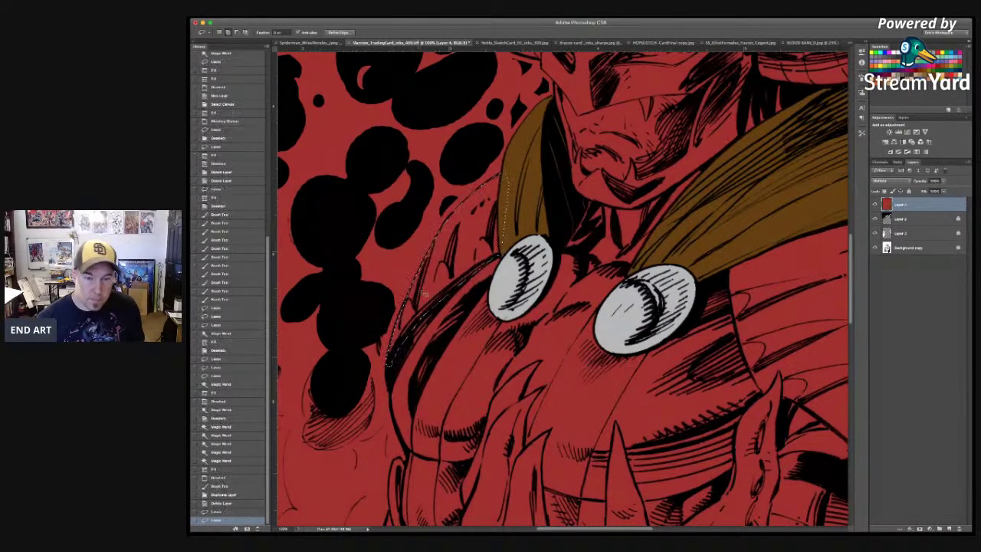
pyautogui.moveTo(516, 312); pyautogui.dragTo(481, 311)
pyautogui.hscroll(10, 480, 311)
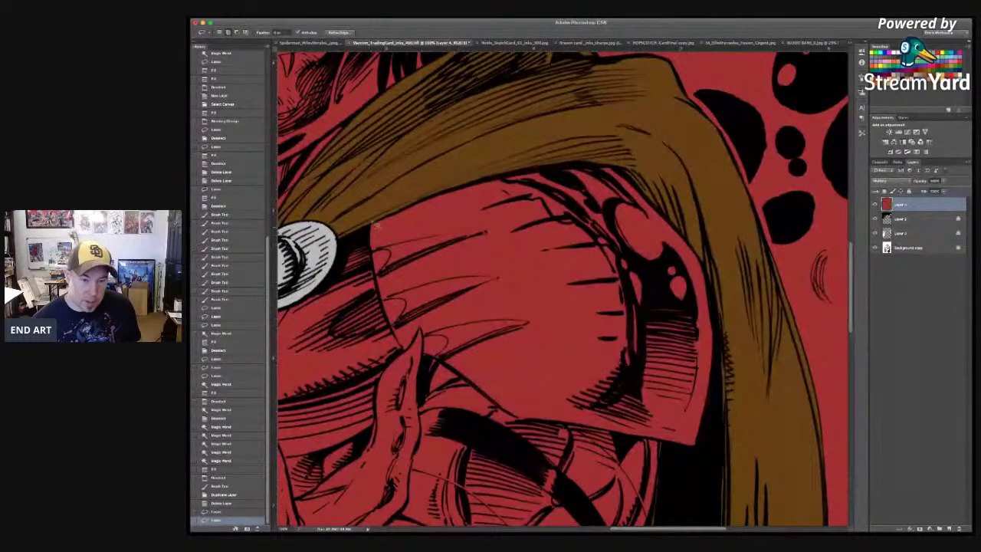
pyautogui.moveTo(371, 228)
pyautogui.mouseDown()
pyautogui.moveTo(407, 346)
pyautogui.moveTo(433, 337)
pyautogui.moveTo(434, 354)
pyautogui.moveTo(523, 417)
pyautogui.moveTo(507, 406)
pyautogui.moveTo(703, 444)
pyautogui.moveTo(728, 360)
pyautogui.moveTo(730, 288)
pyautogui.moveTo(682, 199)
pyautogui.moveTo(629, 153)
pyautogui.moveTo(520, 148)
pyautogui.moveTo(379, 204)
pyautogui.moveTo(380, 229)
pyautogui.mouseUp()
pyautogui.moveTo(468, 293)
pyautogui.mouseDown()
pyautogui.moveTo(642, 244)
pyautogui.moveTo(705, 207)
pyautogui.mouseUp()
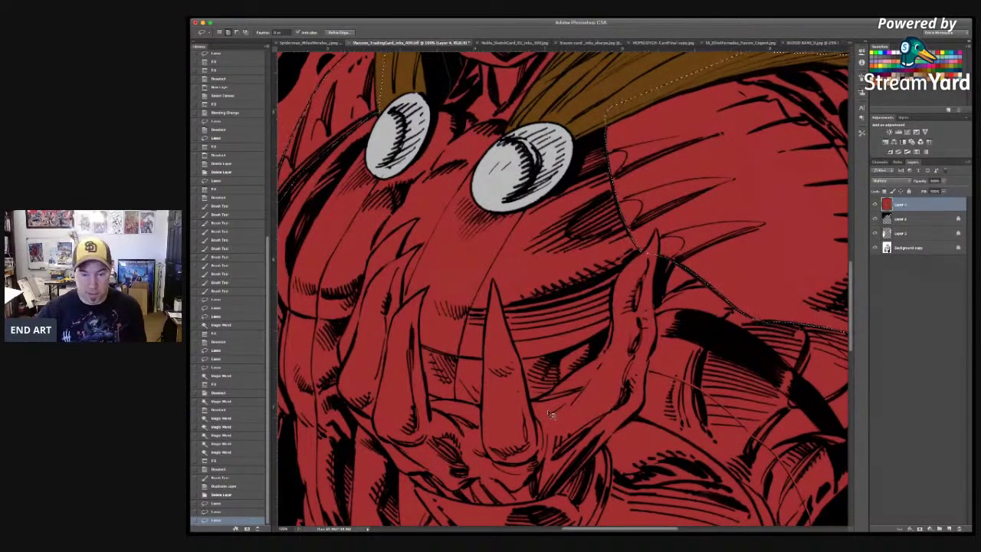
# Step: Subtract the claw tip overlapping the large shoulder piece from the selection with the Lasso
pyautogui.scroll(-3, 549, 414)
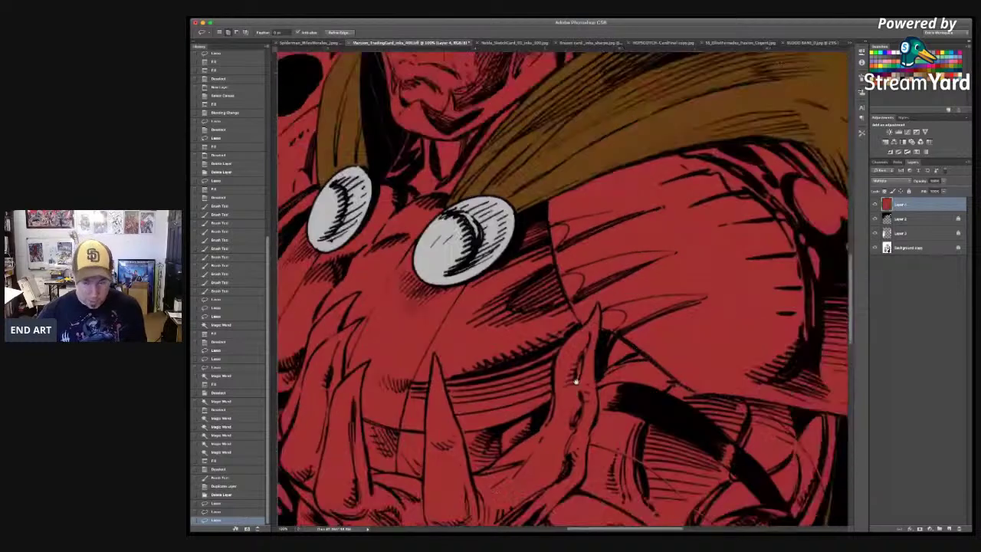
pyautogui.scroll(-2, 549, 414)
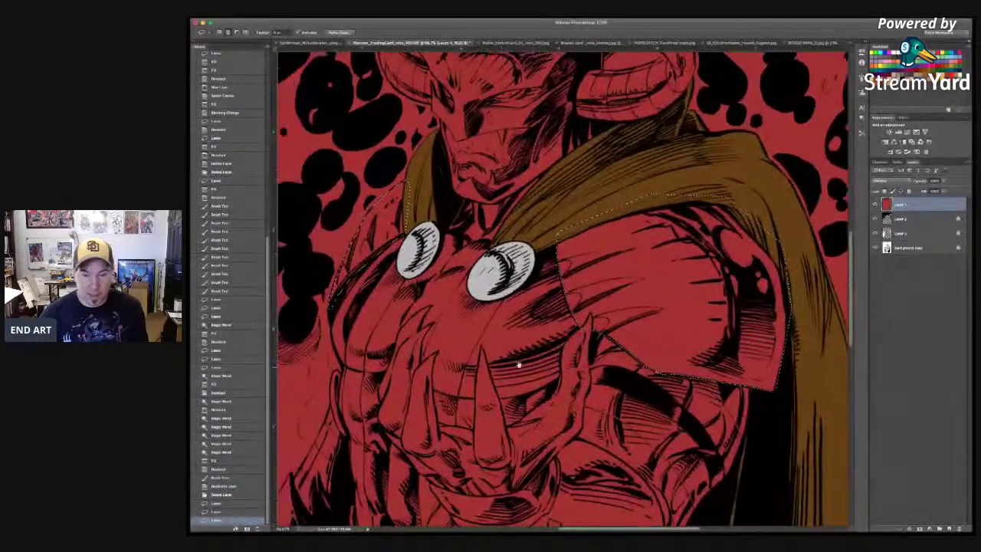
pyautogui.press('w')
pyautogui.press('l')
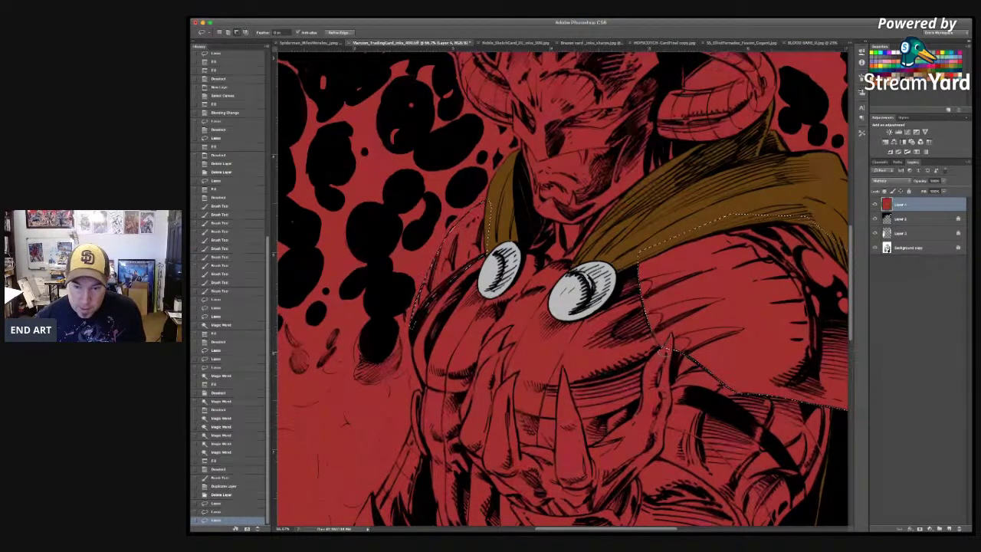
pyautogui.moveTo(663, 351)
pyautogui.mouseDown()
pyautogui.moveTo(673, 337)
pyautogui.moveTo(677, 358)
pyautogui.mouseUp()
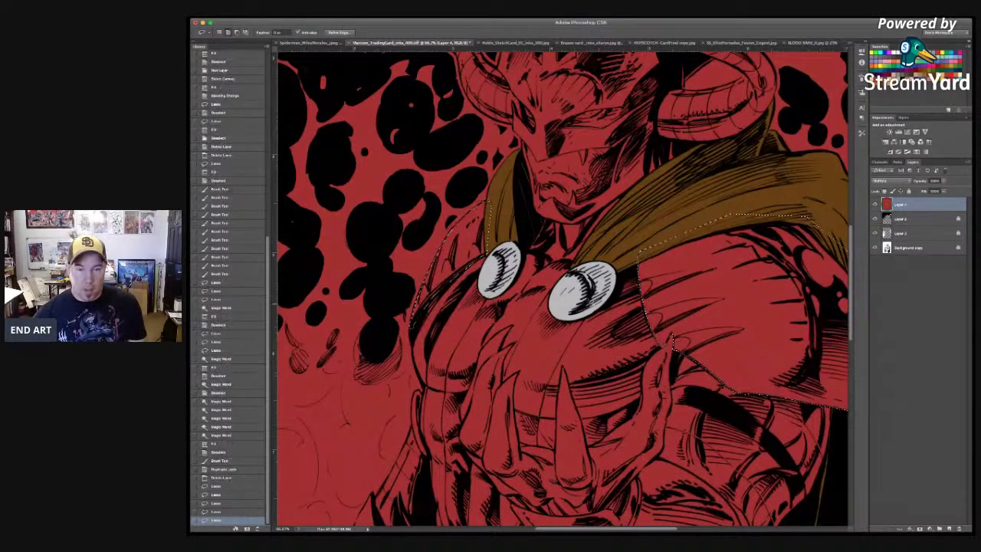
# Step: Subtract the golden-brown cape areas from the selection around both shoulders with the Magic Wand
pyautogui.scroll(3, 460, 291)
pyautogui.press('w')
pyautogui.keyDown('alt'); pyautogui.click(461, 290); pyautogui.keyUp('alt')
pyautogui.keyDown('alt'); pyautogui.click(690, 301); pyautogui.keyUp('alt')
pyautogui.moveTo(752, 400); pyautogui.dragTo(698, 319)
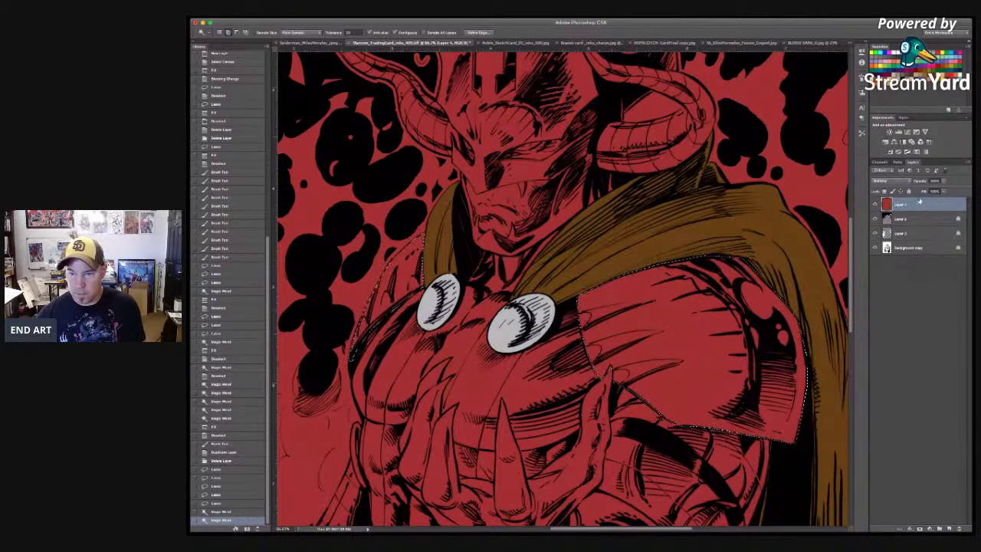
# Step: Fill the selected shoulder pieces with white and deselect
pyautogui.press('b')
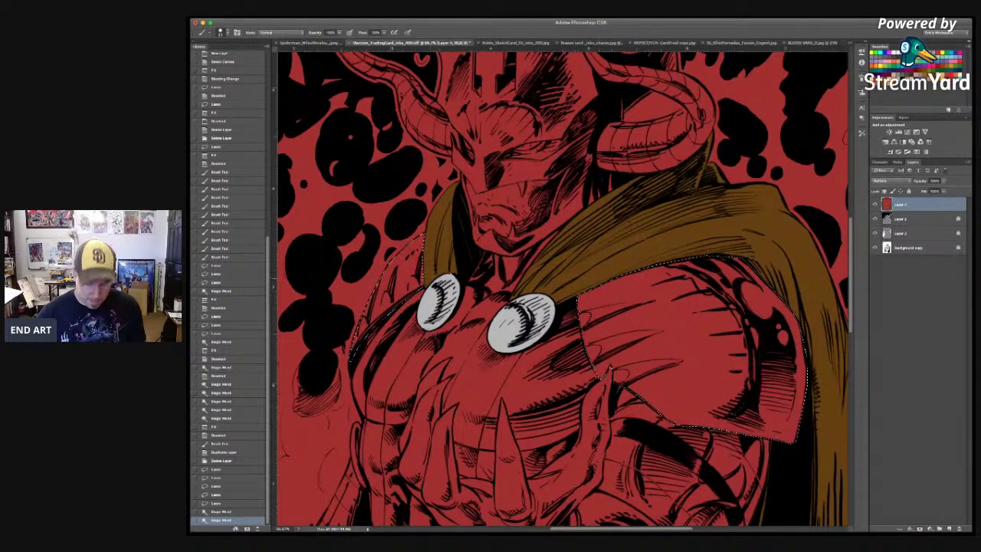
pyautogui.hotkey('alt', 'BackSpace')
pyautogui.press('super+d')
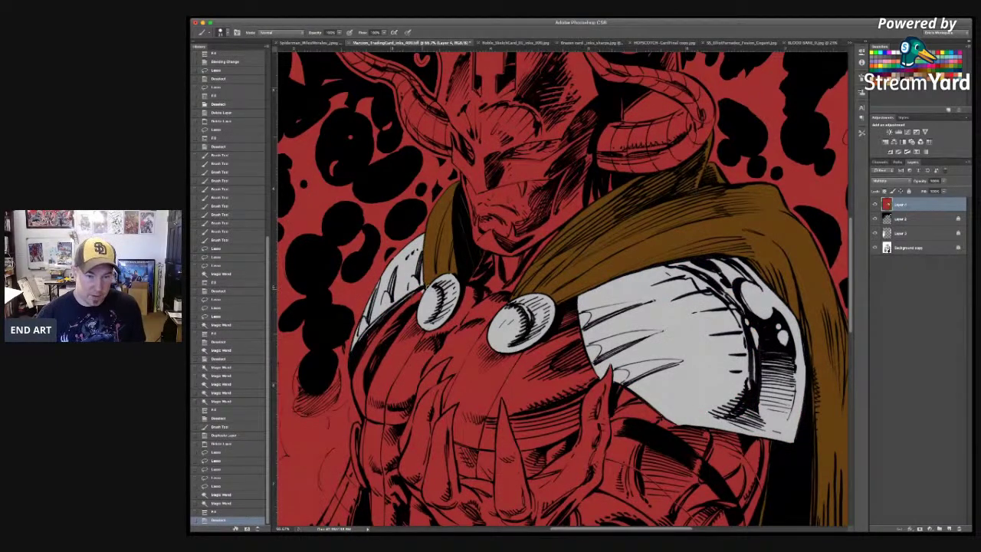
# Step: Try a brush dab joining the smaller shoulder to its clasp and a Magic Wand selection there, and step back to the Deselect state
pyautogui.click(427, 284)
pyautogui.press('w')
pyautogui.click(418, 286)
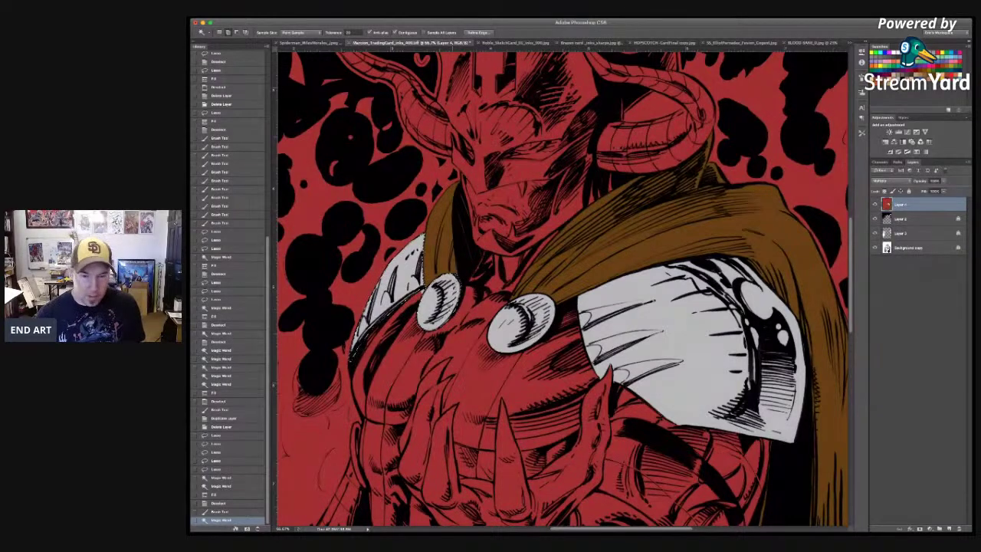
pyautogui.hscroll(-2, 560, 288)
pyautogui.scroll(1, 559, 288)
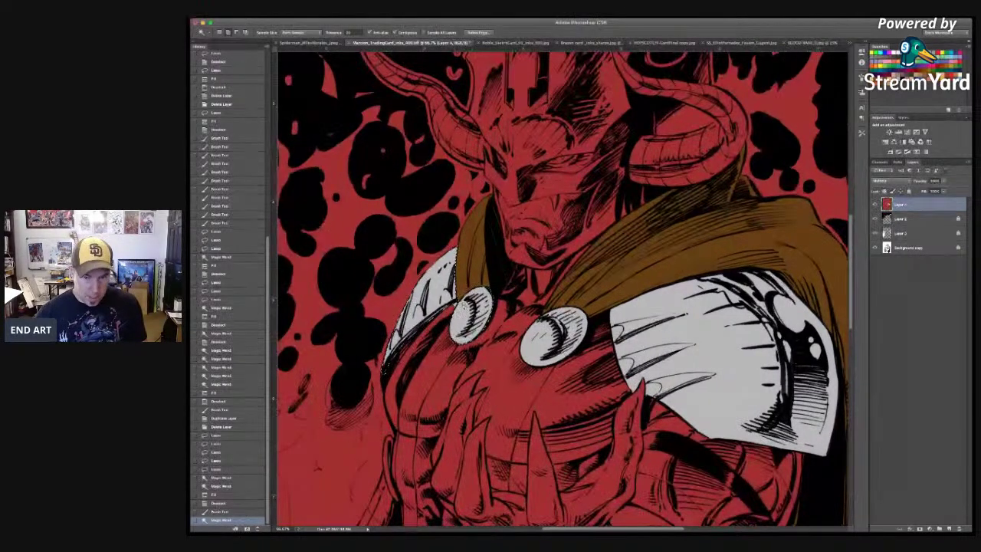
pyautogui.scroll(-2, 562, 287)
pyautogui.hscroll(-2, 563, 287)
pyautogui.scroll(3, 562, 287)
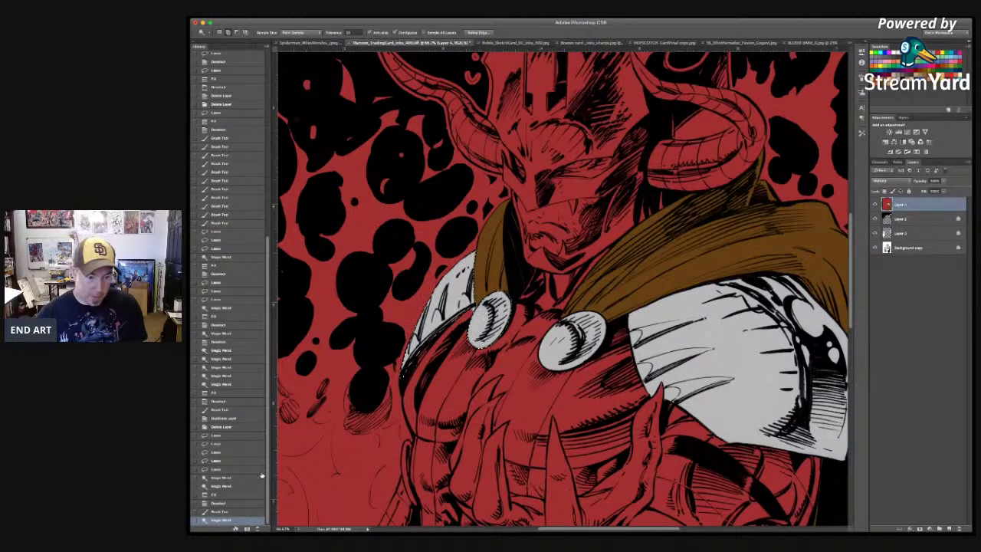
pyautogui.click(246, 499)
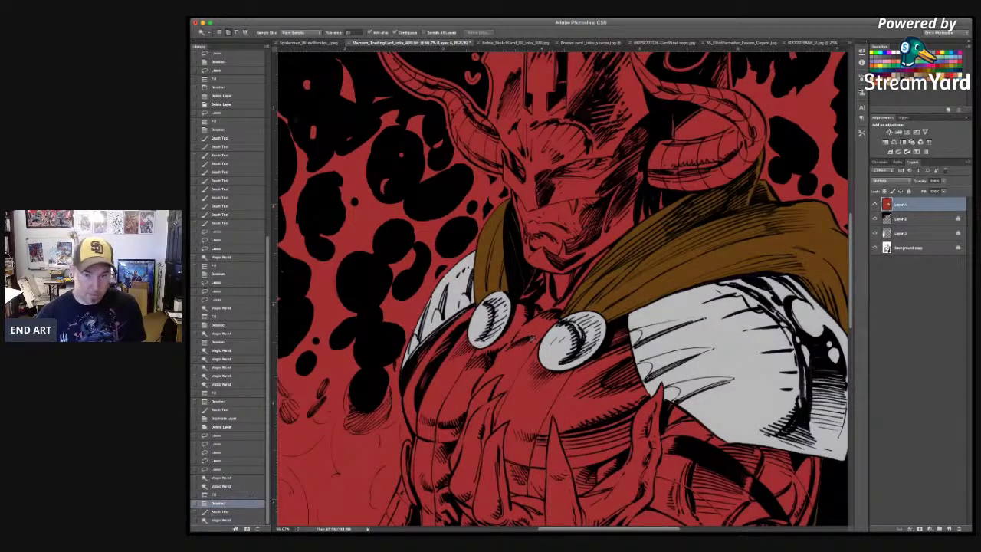
# Step: Select both curved side horns of the helmet with the Lasso, following their inked outlines
pyautogui.moveTo(598, 365); pyautogui.dragTo(558, 334)
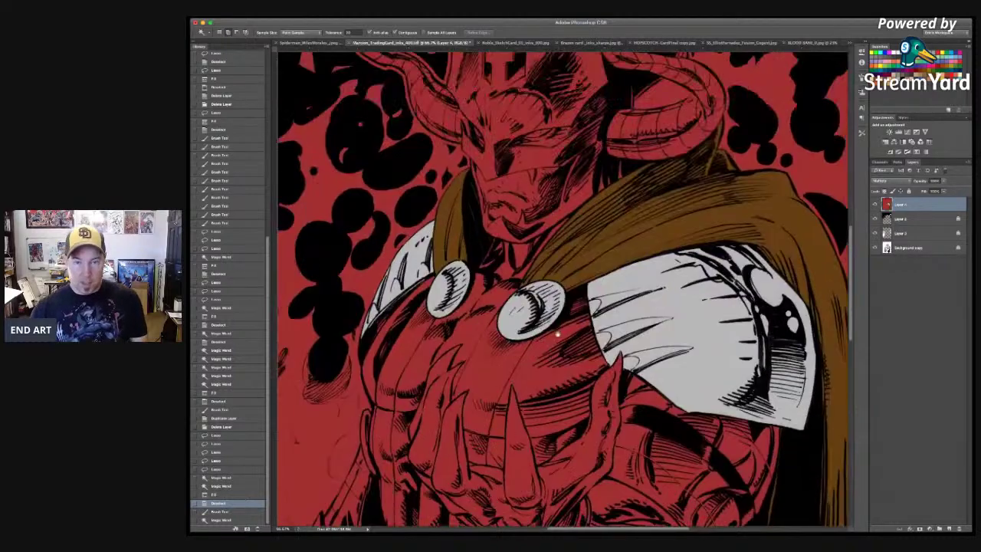
pyautogui.scroll(5, 551, 299)
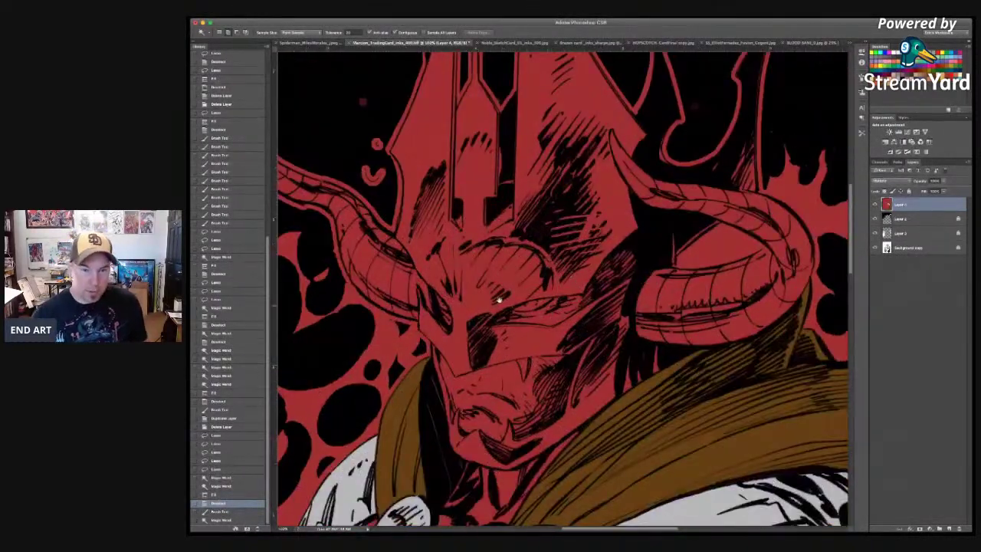
pyautogui.click(478, 253)
pyautogui.press('l')
pyautogui.moveTo(387, 197)
pyautogui.mouseDown()
pyautogui.moveTo(422, 264)
pyautogui.moveTo(492, 292)
pyautogui.moveTo(509, 357)
pyautogui.mouseUp()
pyautogui.moveTo(519, 373)
pyautogui.mouseDown()
pyautogui.moveTo(536, 392)
pyautogui.moveTo(578, 400)
pyautogui.moveTo(574, 372)
pyautogui.moveTo(589, 394)
pyautogui.moveTo(592, 375)
pyautogui.moveTo(512, 278)
pyautogui.moveTo(433, 241)
pyautogui.moveTo(389, 192)
pyautogui.mouseUp()
pyautogui.moveTo(587, 333); pyautogui.dragTo(292, 216)
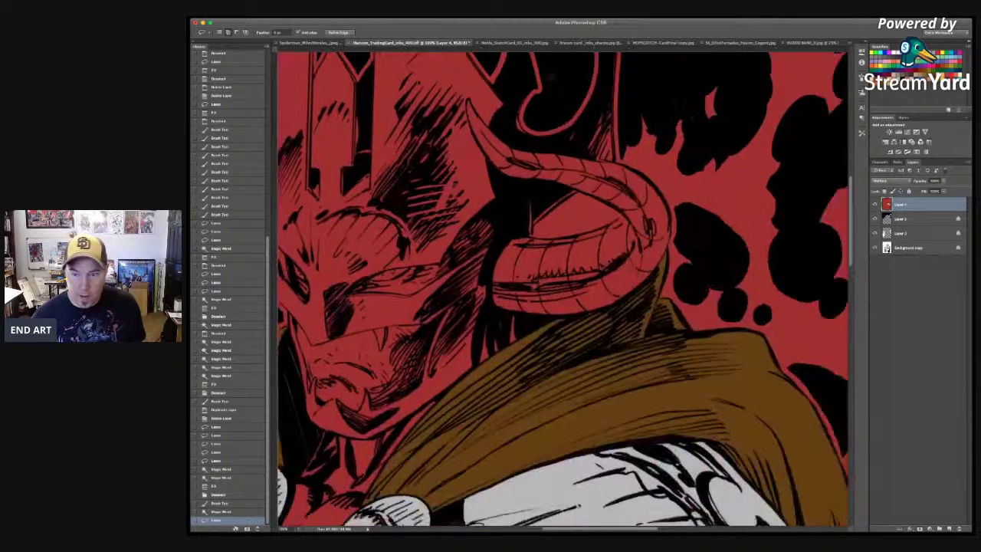
pyautogui.moveTo(494, 239)
pyautogui.mouseDown()
pyautogui.moveTo(480, 285)
pyautogui.moveTo(486, 297)
pyautogui.moveTo(532, 312)
pyautogui.moveTo(514, 310)
pyautogui.moveTo(504, 300)
pyautogui.moveTo(577, 312)
pyautogui.moveTo(610, 302)
pyautogui.moveTo(657, 261)
pyautogui.moveTo(667, 213)
pyautogui.moveTo(646, 175)
pyautogui.moveTo(615, 156)
pyautogui.moveTo(500, 142)
pyautogui.moveTo(464, 93)
pyautogui.moveTo(468, 130)
pyautogui.moveTo(496, 168)
pyautogui.moveTo(490, 161)
pyautogui.moveTo(574, 181)
pyautogui.moveTo(618, 205)
pyautogui.moveTo(569, 232)
pyautogui.moveTo(495, 237)
pyautogui.mouseUp()
# Step: Refine the horn selection with the Magic Wand beside the cape and with the Lasso along the inner edge of the larger horn
pyautogui.hscroll(-8, 581, 306)
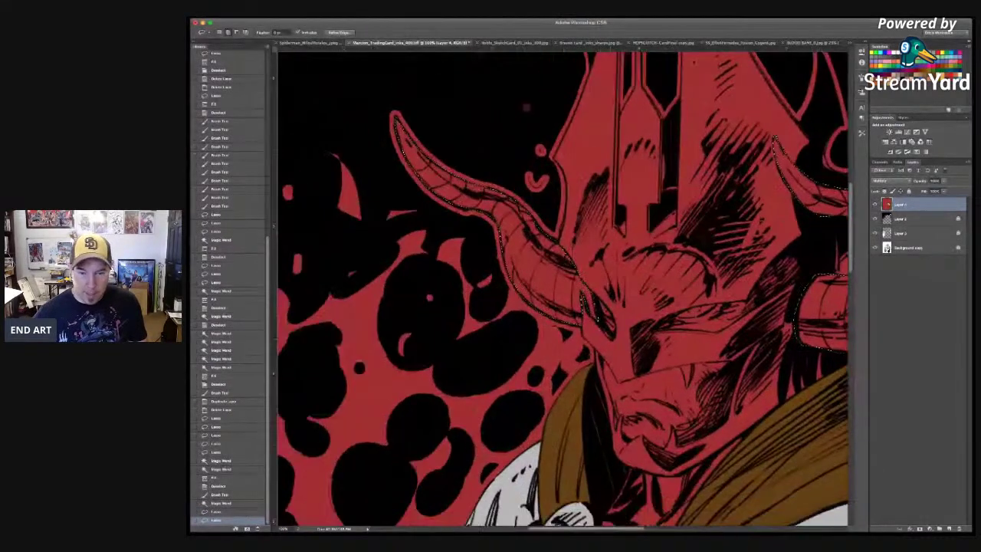
pyautogui.hscroll(6, 563, 289)
pyautogui.press('w')
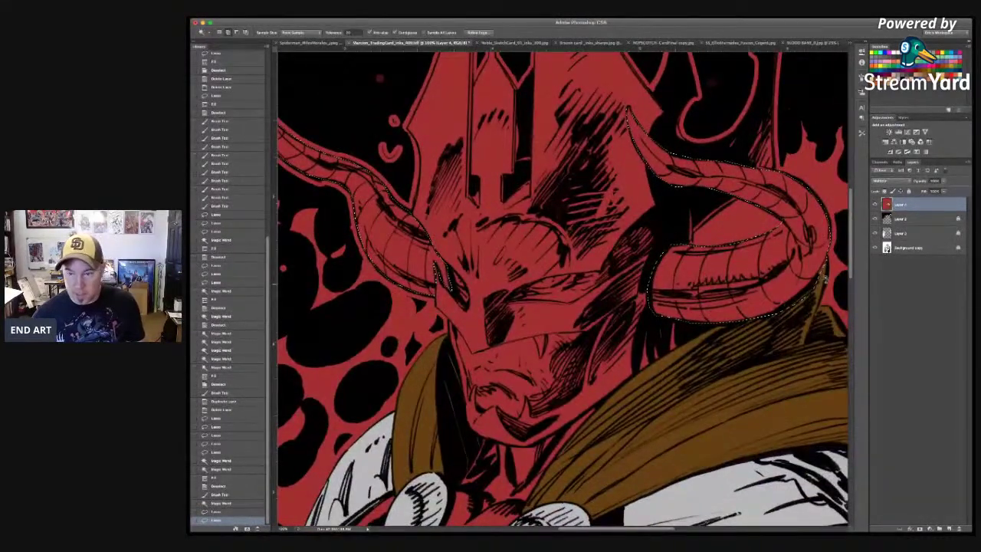
pyautogui.keyDown('shift'); pyautogui.click(817, 287); pyautogui.keyUp('shift')
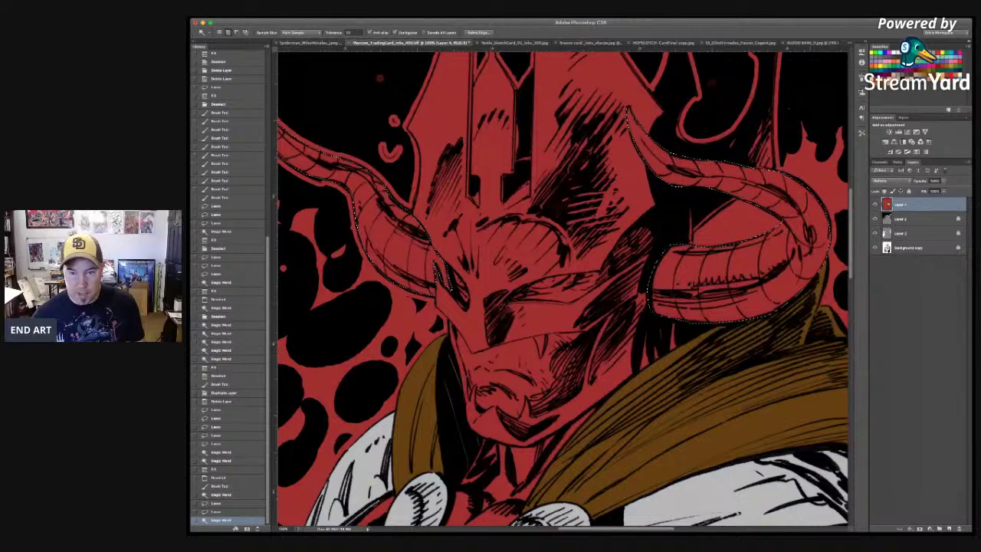
pyautogui.hscroll(-5, 529, 257)
pyautogui.hscroll(3, 531, 239)
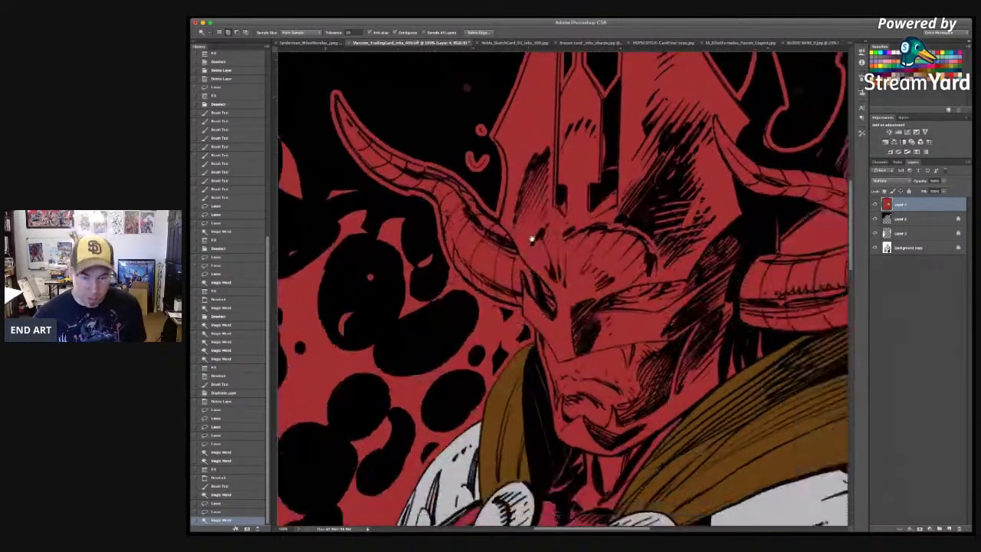
pyautogui.scroll(-4, 532, 239)
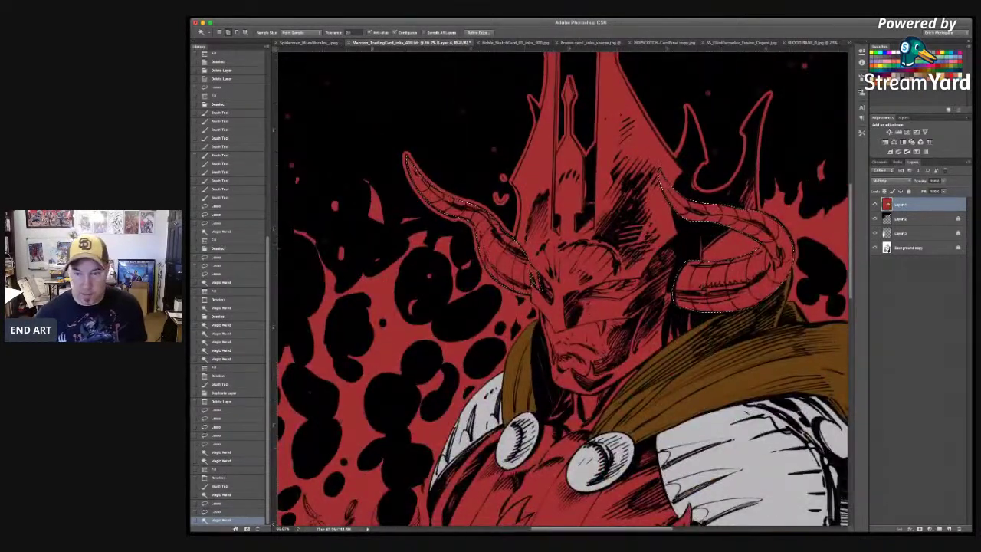
pyautogui.press('l')
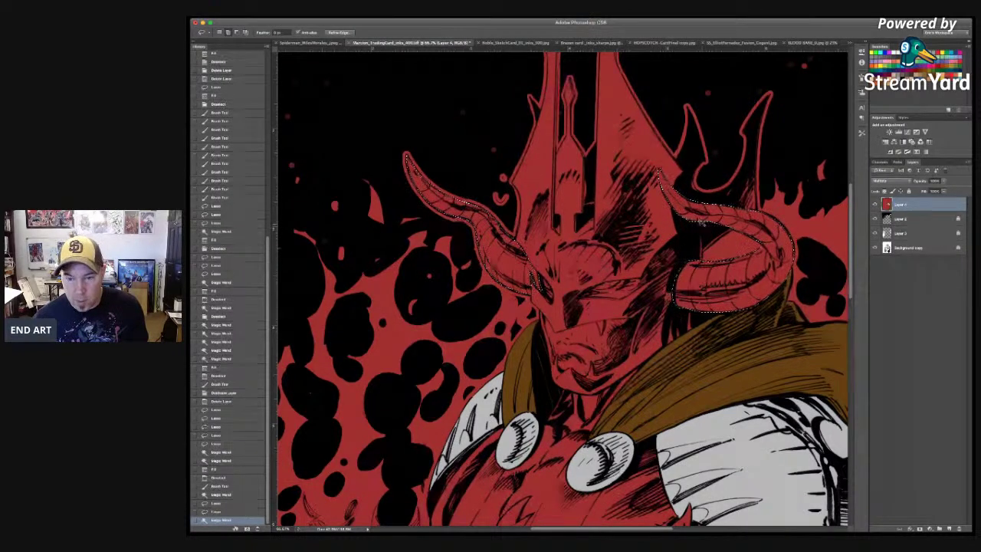
pyautogui.moveTo(704, 221)
pyautogui.mouseDown()
pyautogui.moveTo(711, 227)
pyautogui.moveTo(693, 212)
pyautogui.moveTo(704, 215)
pyautogui.mouseUp()
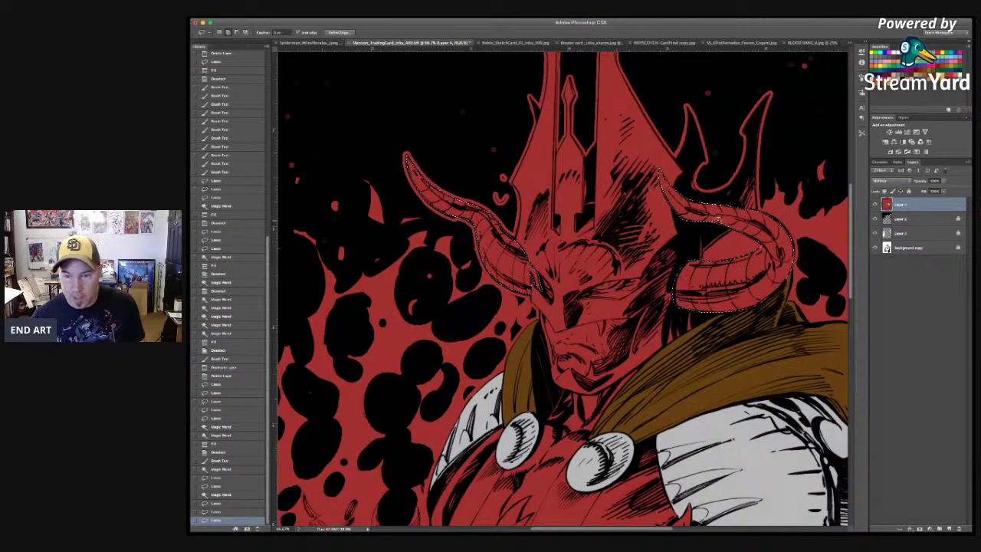
pyautogui.moveTo(725, 219); pyautogui.dragTo(737, 228)
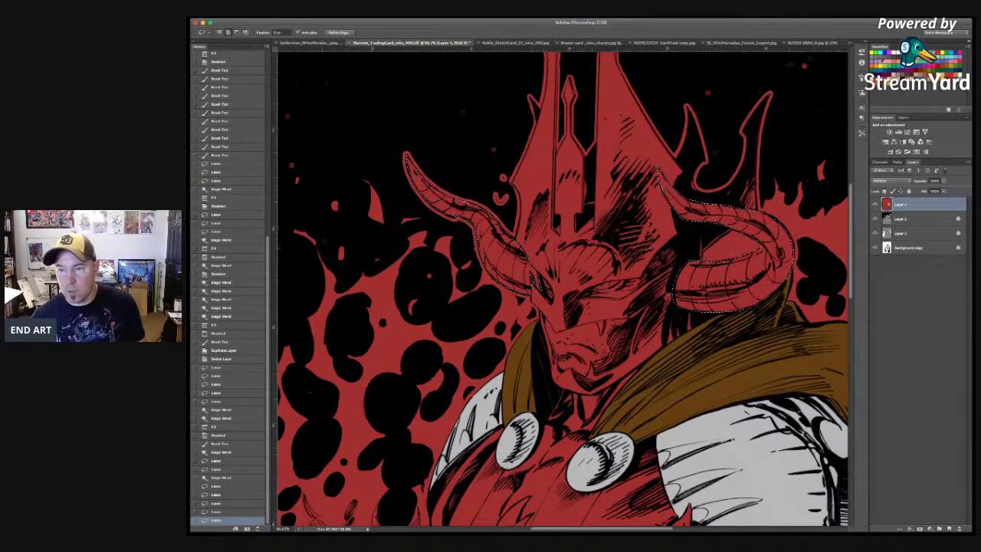
# Step: Fill both selected side horns with light orange and deselect
pyautogui.hotkey('alt', 'BackSpace')
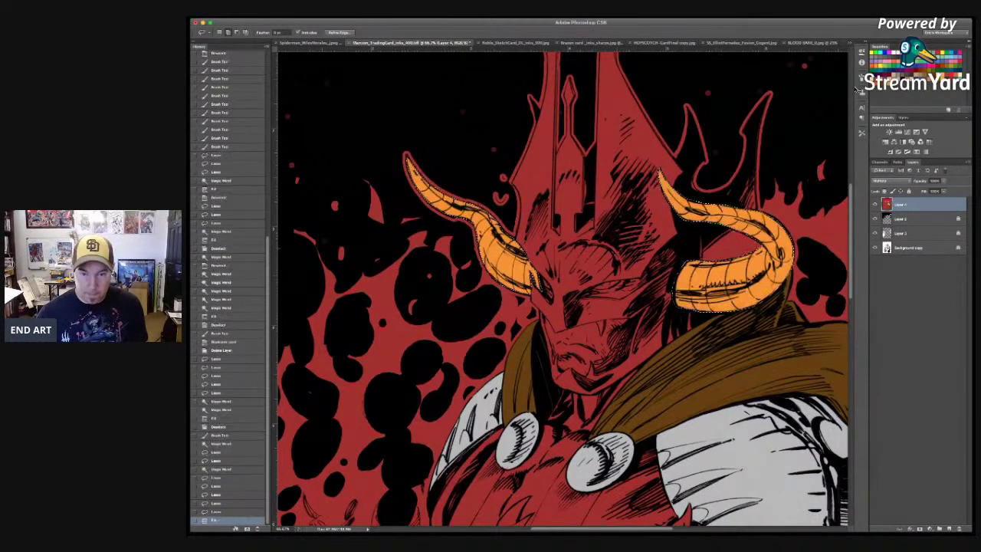
pyautogui.hotkey('ctrl', 'd')
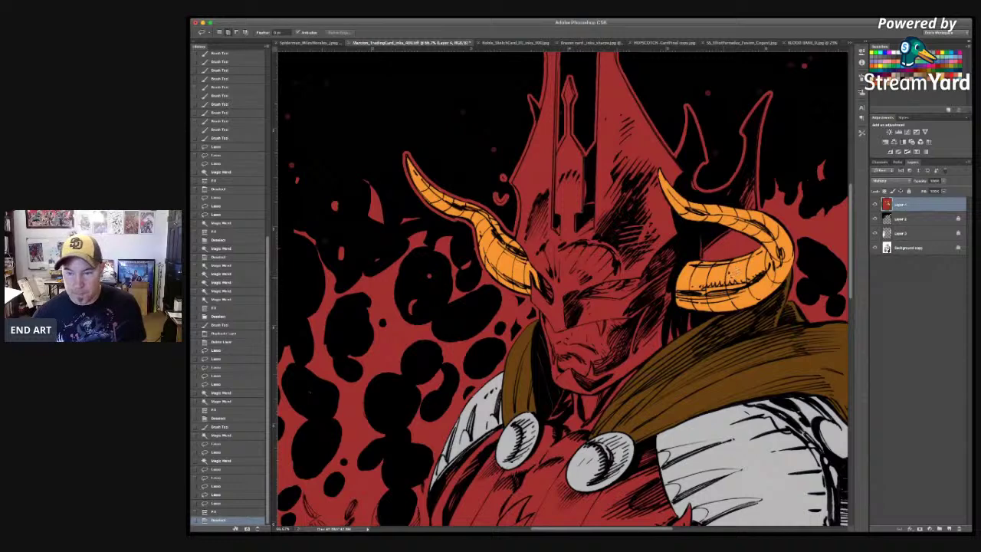
# Step: Touch up the flat colours along the edges of the two orange horns with the Brush tool
pyautogui.hotkey('ctrl', '+')
pyautogui.hotkey('ctrl', '+')
pyautogui.hscroll(10, 728, 249)
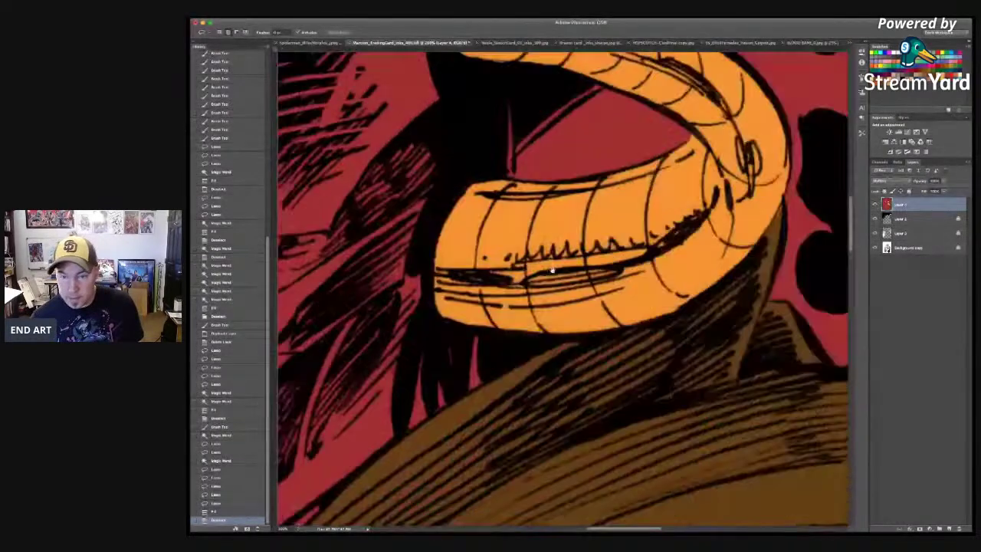
pyautogui.press('b')
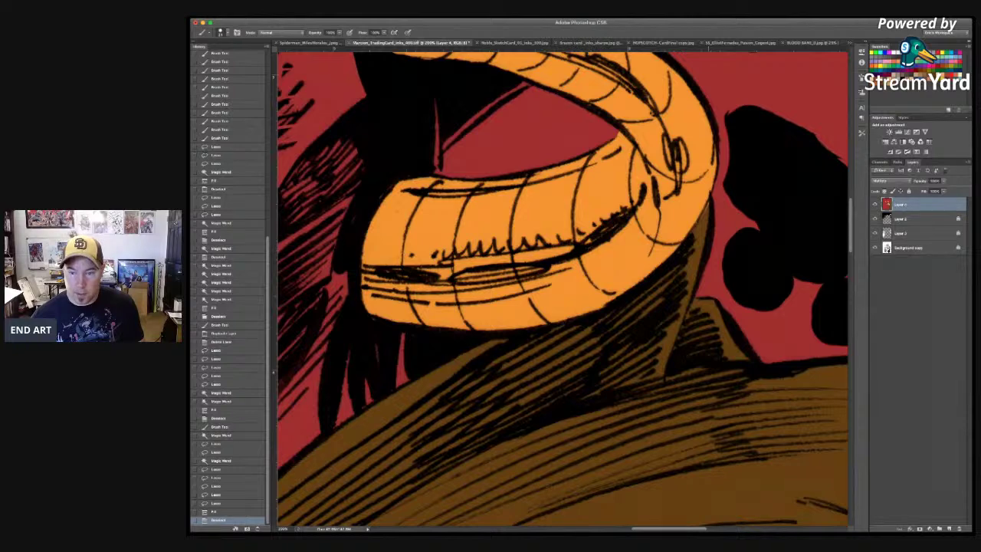
pyautogui.moveTo(713, 196); pyautogui.dragTo(700, 224)
pyautogui.moveTo(597, 343); pyautogui.dragTo(749, 326)
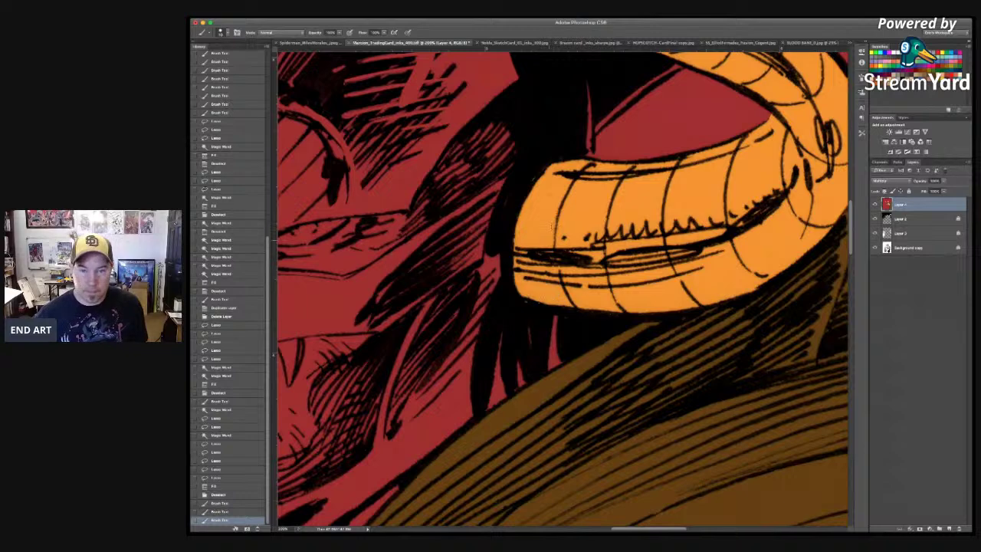
pyautogui.moveTo(605, 273); pyautogui.dragTo(636, 506)
pyautogui.moveTo(500, 221); pyautogui.dragTo(728, 257)
pyautogui.moveTo(368, 249); pyautogui.dragTo(575, 282)
pyautogui.moveTo(368, 274); pyautogui.dragTo(495, 226)
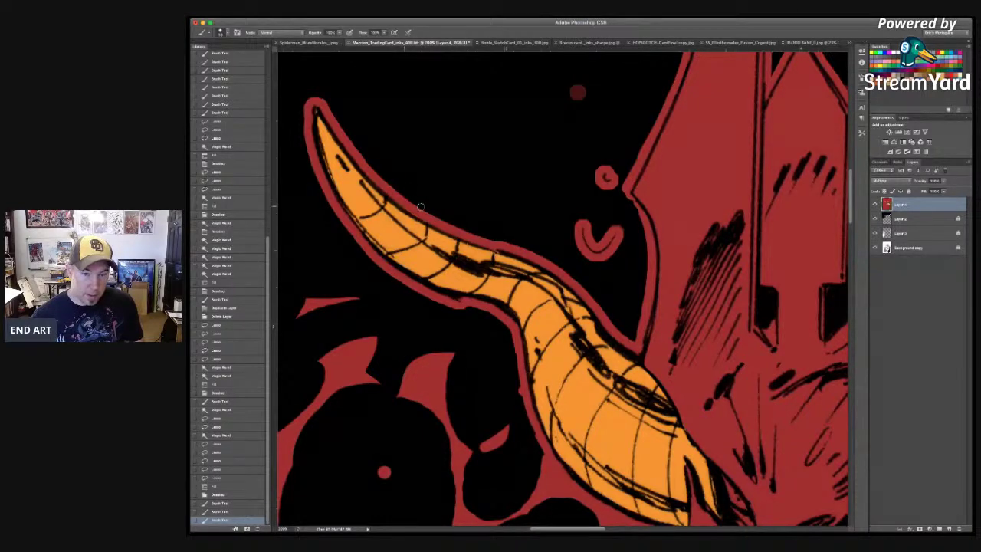
pyautogui.moveTo(602, 430); pyautogui.dragTo(471, 180)
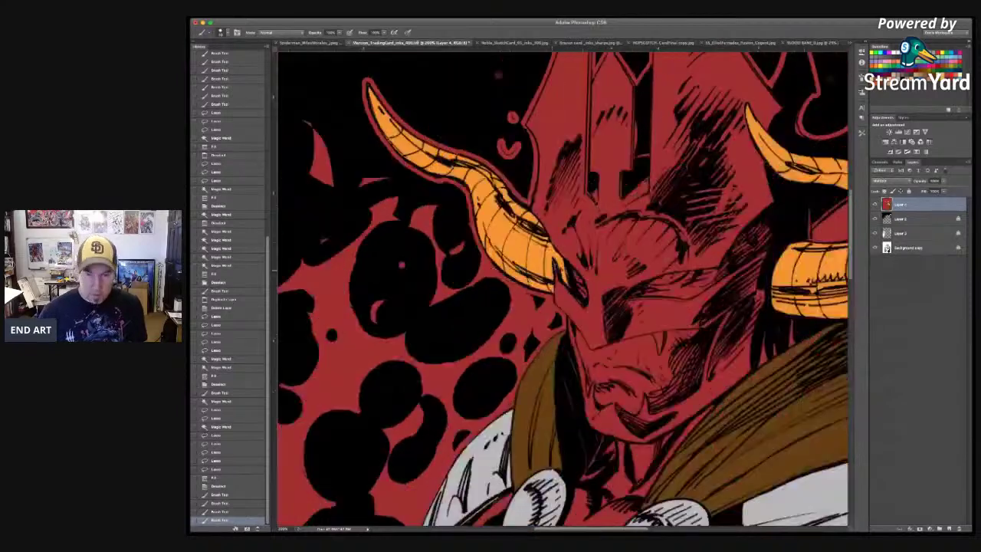
# Step: Examine the flats across the helmet, horns, chest and cape, close up and over the whole page
pyautogui.press('super+minus')
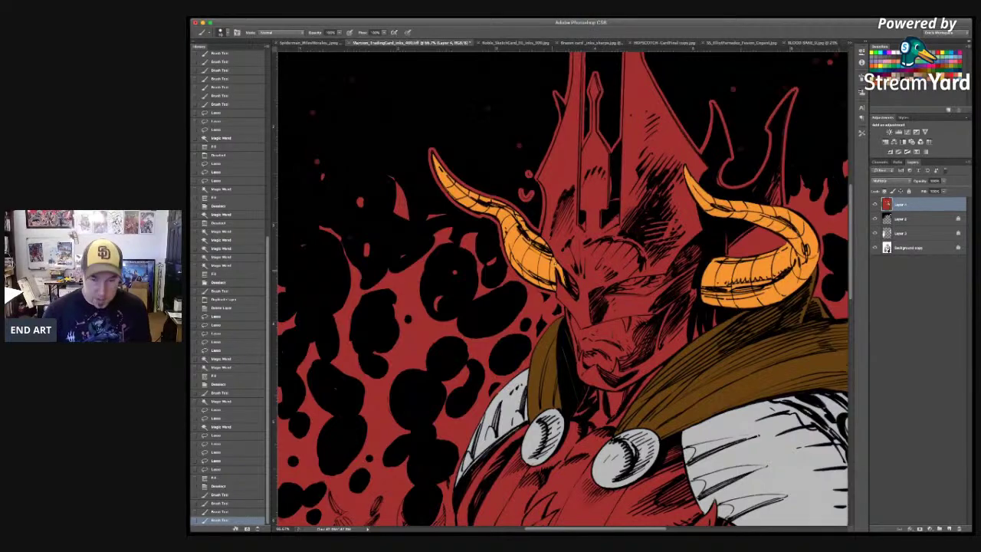
pyautogui.press('super+minus')
pyautogui.press('super+minus')
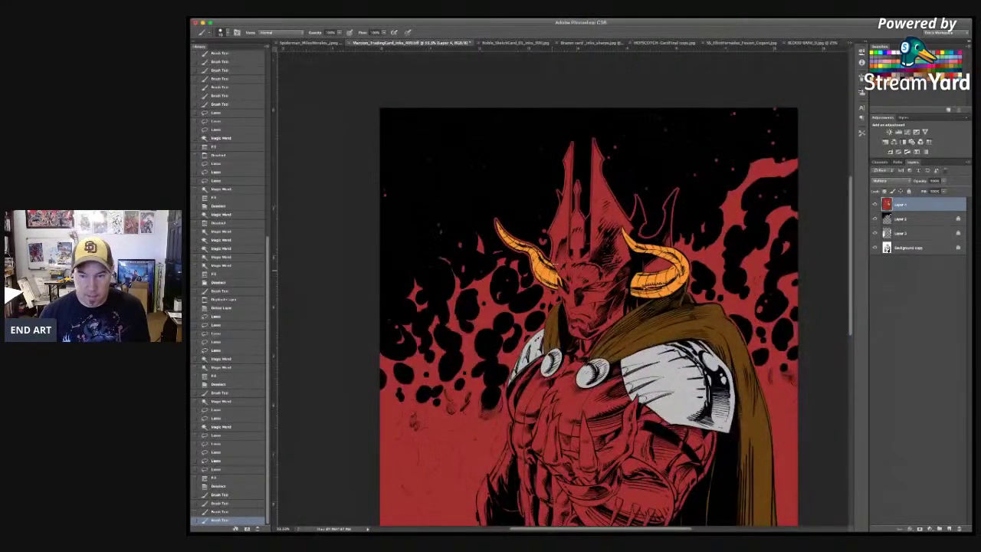
pyautogui.press('super+plus')
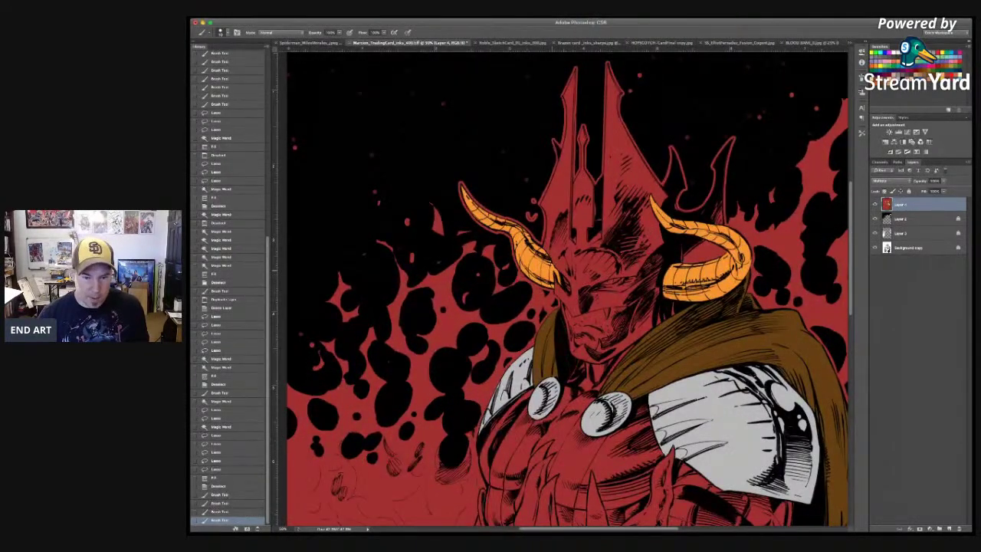
pyautogui.scroll(-4, 563, 288)
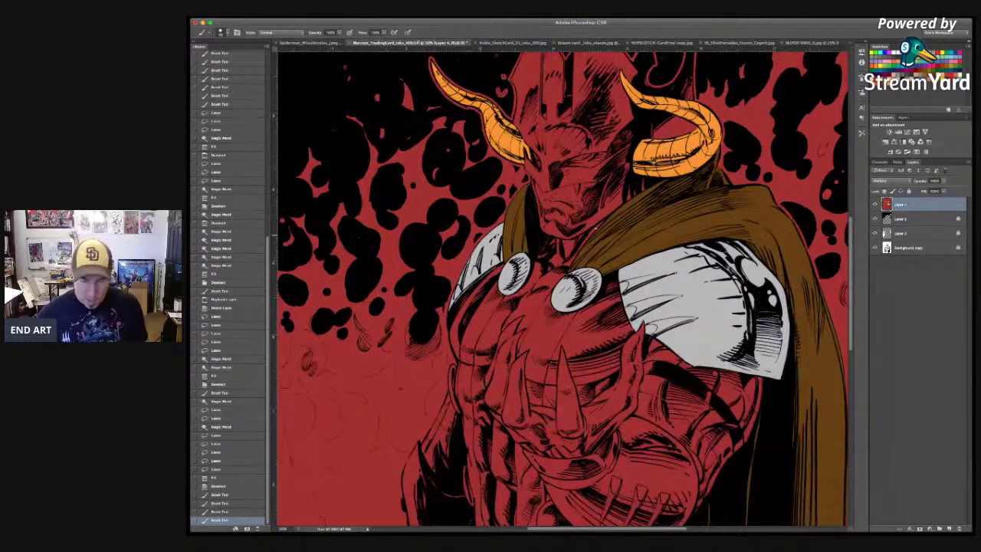
pyautogui.moveTo(528, 300); pyautogui.dragTo(569, 282)
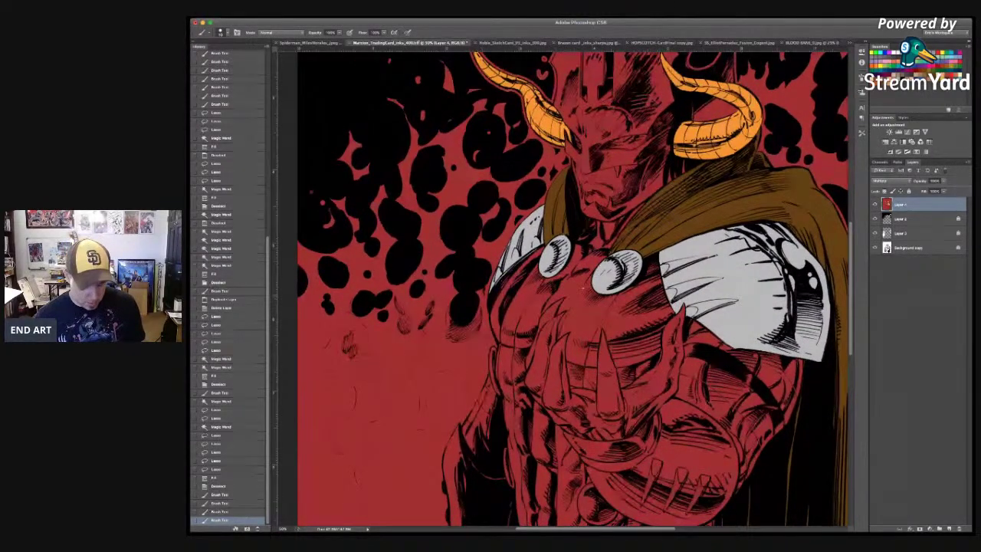
pyautogui.press('w')
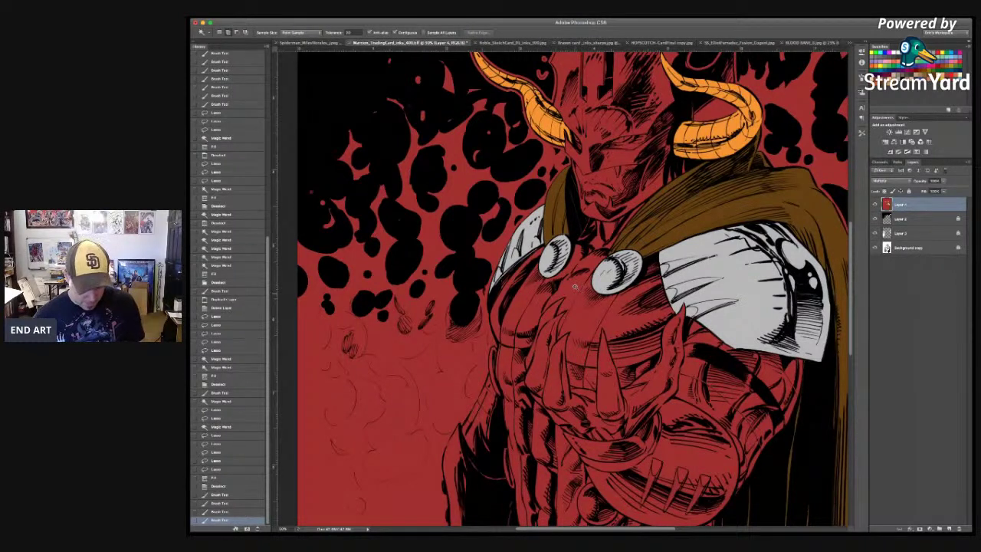
pyautogui.press('l')
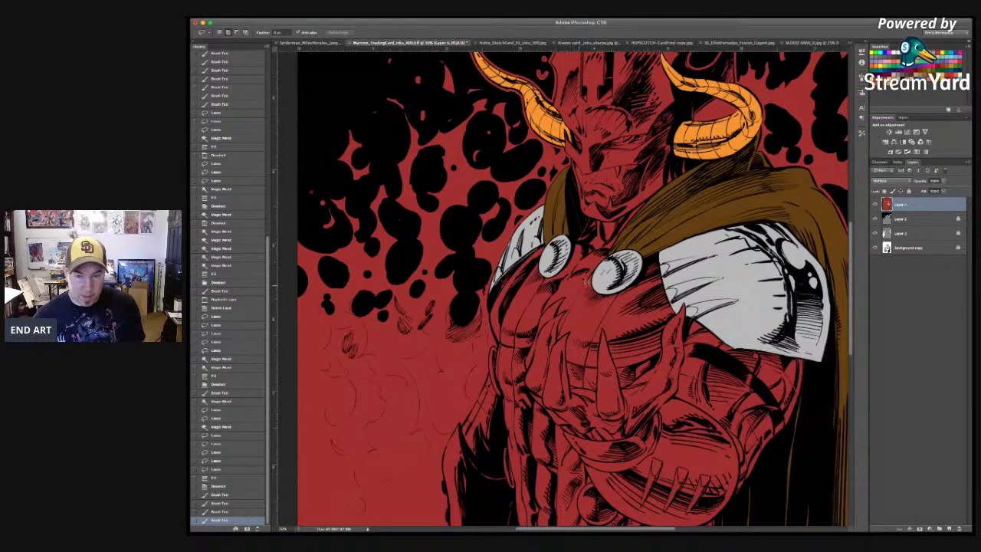
pyautogui.scroll(5, 613, 231)
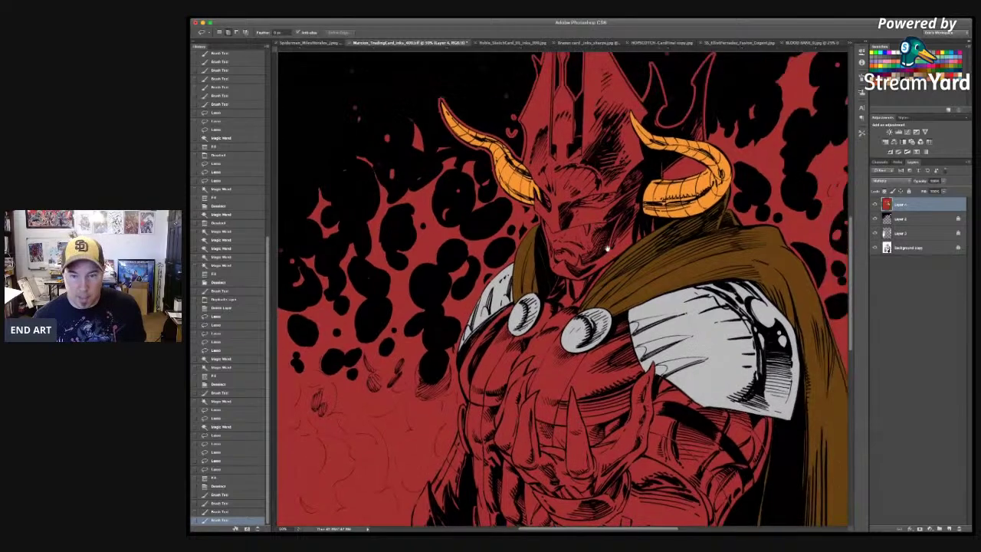
pyautogui.hscroll(-5, 598, 253)
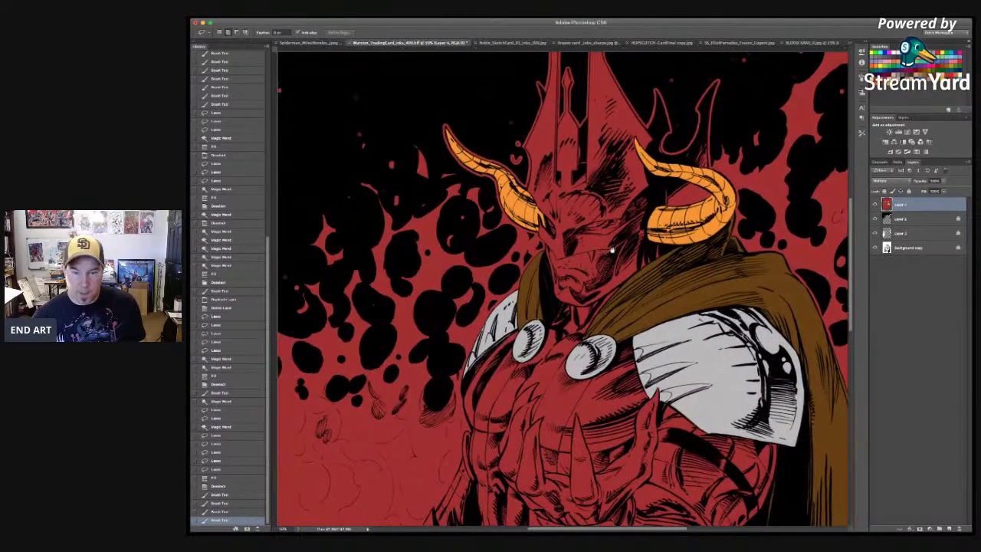
pyautogui.scroll(-4, 570, 274)
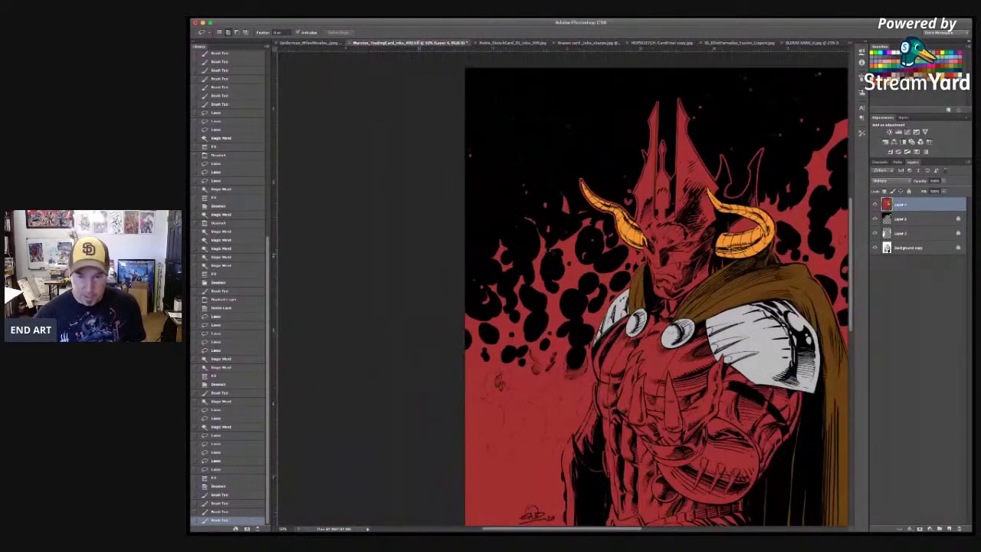
pyautogui.scroll(-1, 569, 274)
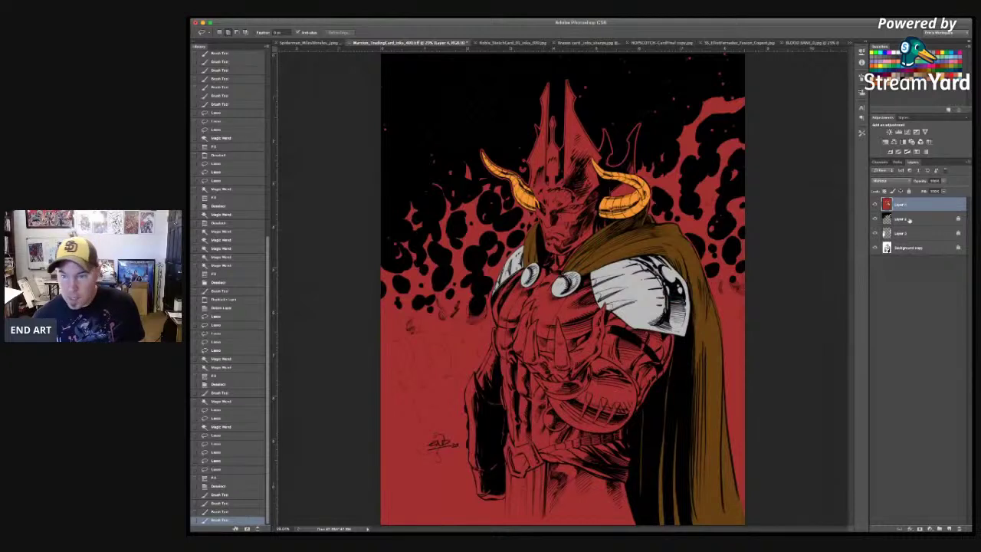
# Step: Toggle the visibility of the two background effects layers below the colour layer to compare the artwork with and without them, leaving both shown
pyautogui.click(876, 218)
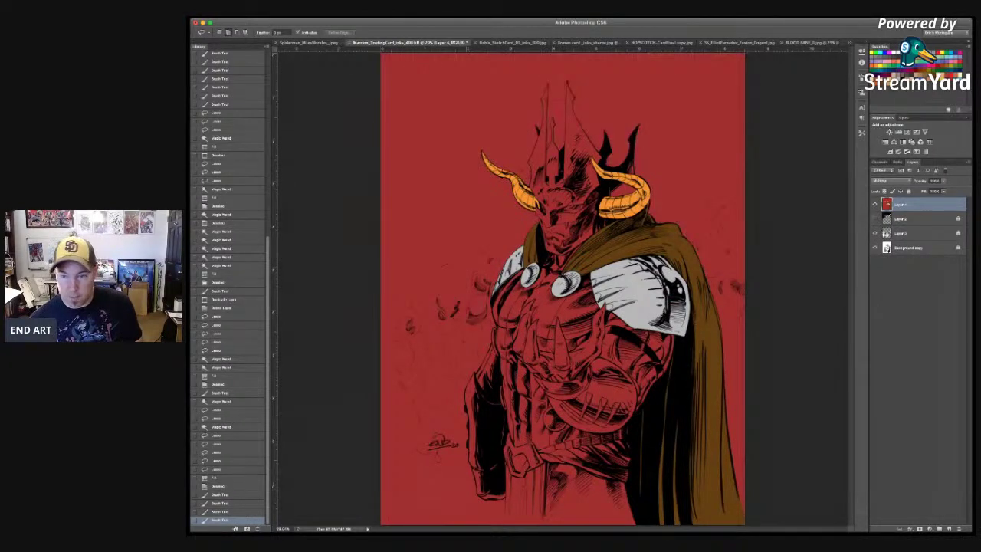
pyautogui.click(876, 220)
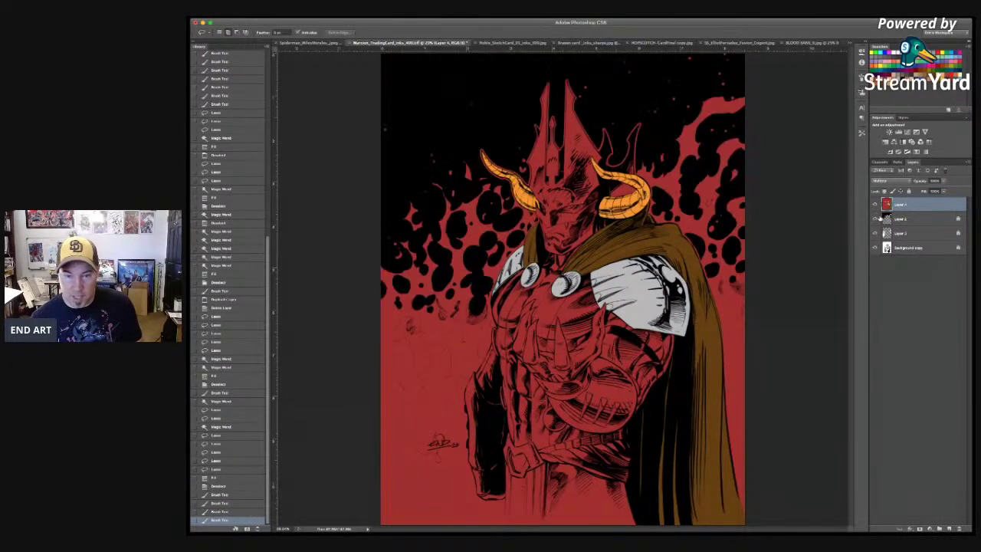
pyautogui.click(876, 219)
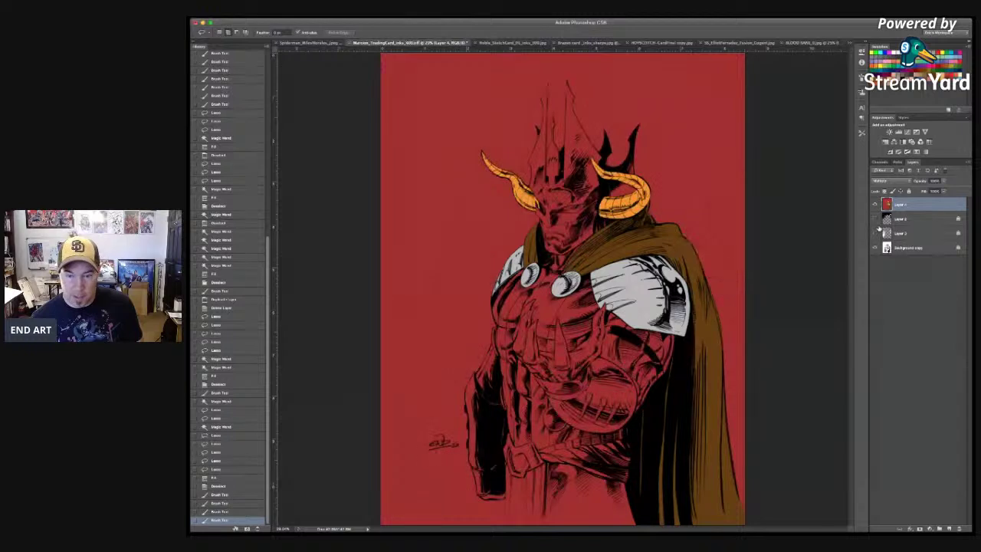
pyautogui.click(879, 226)
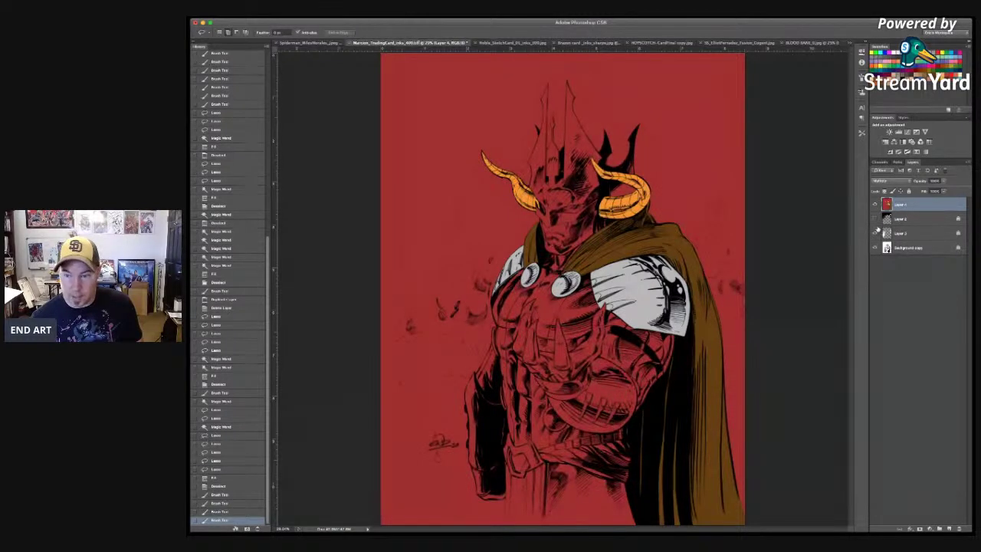
pyautogui.click(878, 228)
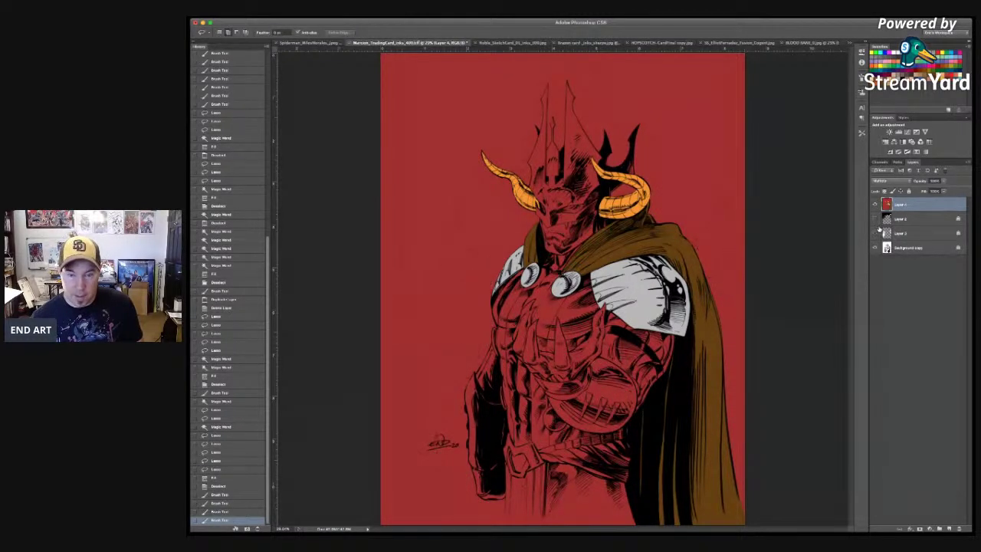
pyautogui.click(879, 220)
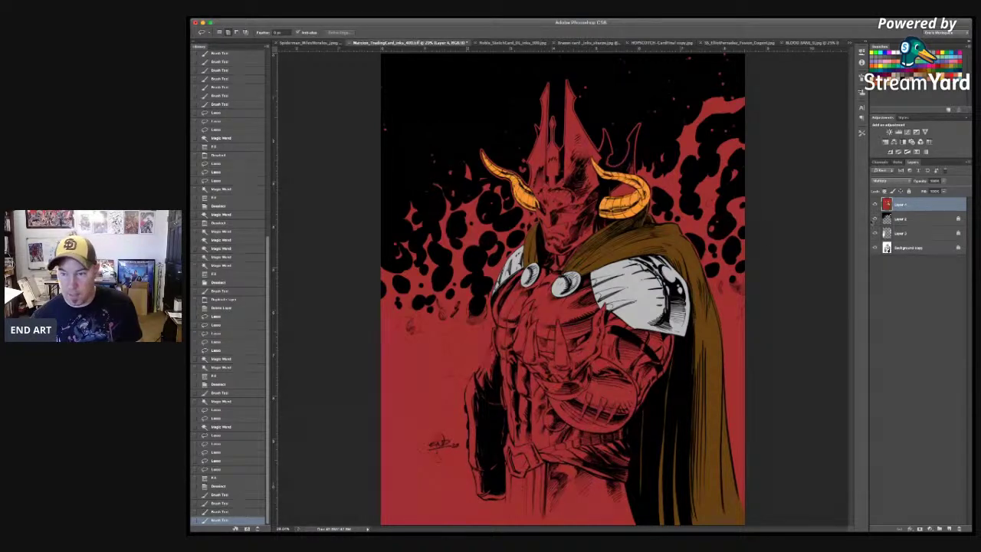
# Step: Examine the black background shapes beside the figure close up, comparing the artwork with and without the background effects layer
pyautogui.press('super+plus')
pyautogui.press('super+plus')
pyautogui.press('super+plus')
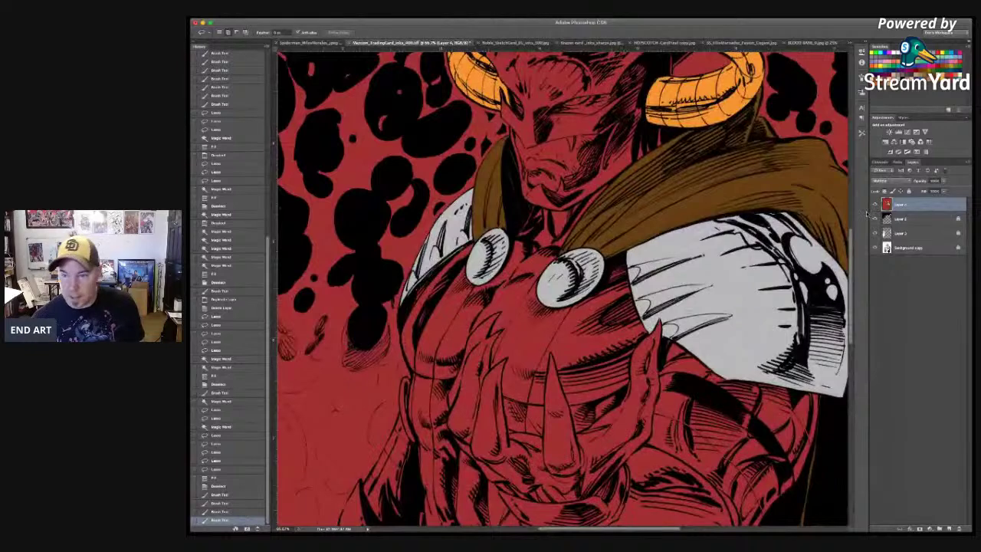
pyautogui.click(876, 219)
pyautogui.click(875, 219)
pyautogui.moveTo(498, 254); pyautogui.dragTo(558, 293)
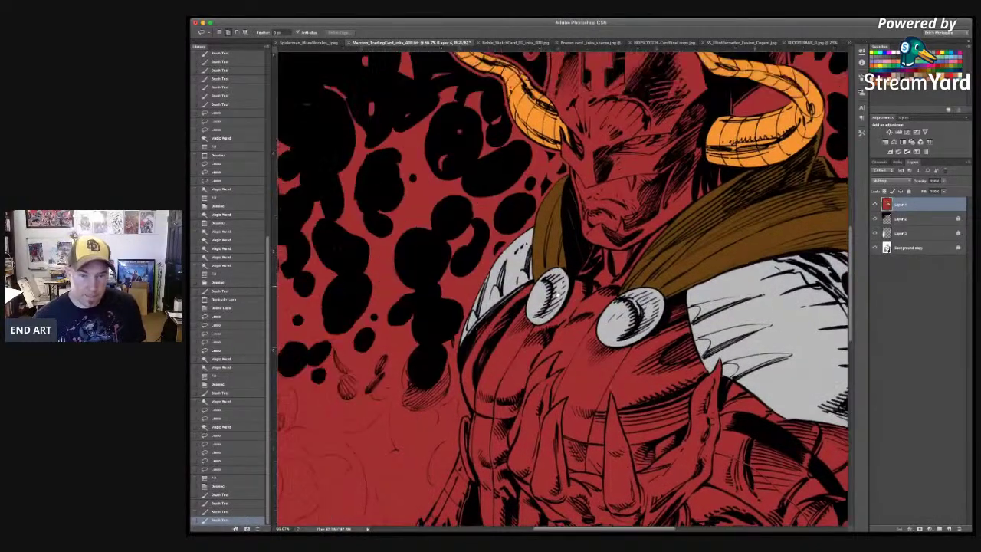
pyautogui.press('super+plus')
pyautogui.press('super+plus')
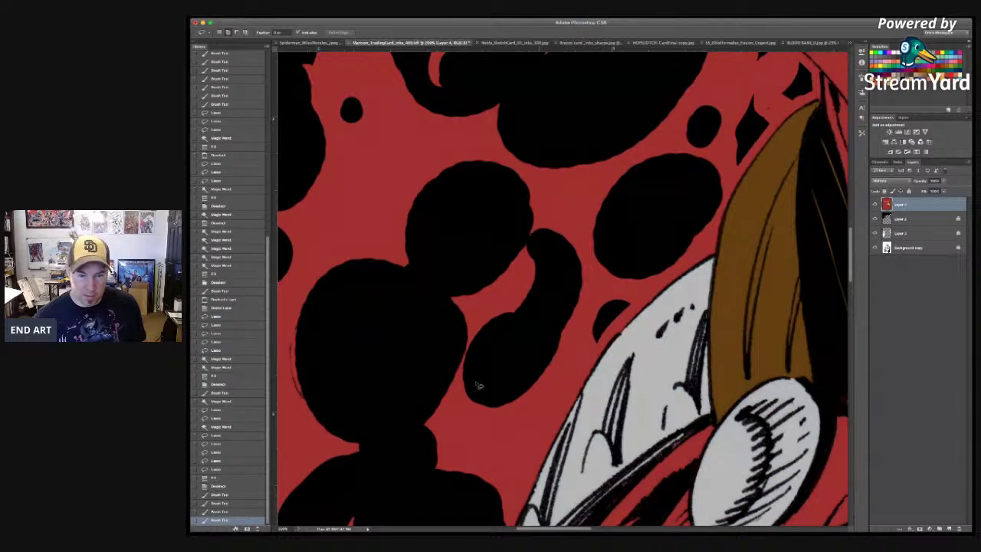
pyautogui.press('super+minus')
pyautogui.press('super+minus')
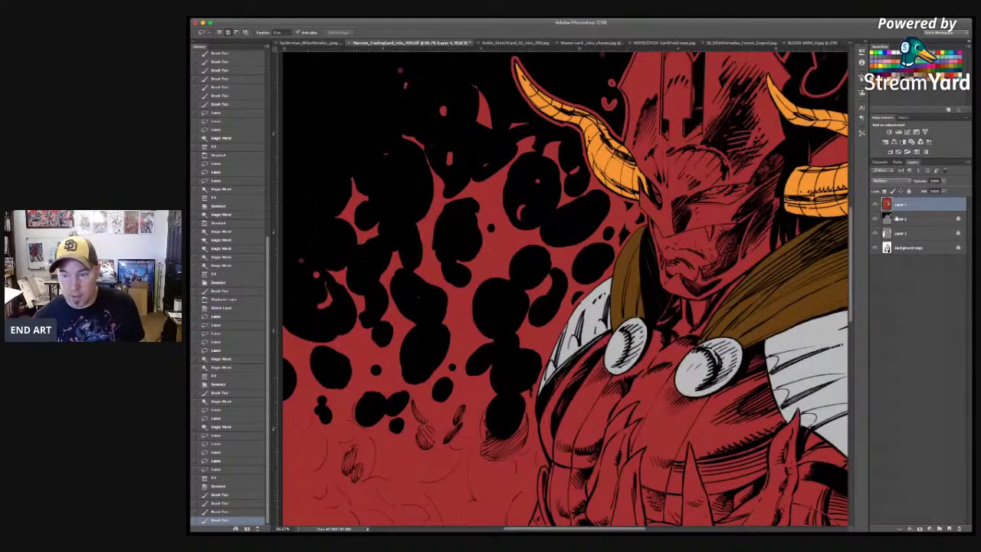
# Step: Unlock the layer holding the black background shapes and try blurring it
pyautogui.click(918, 219)
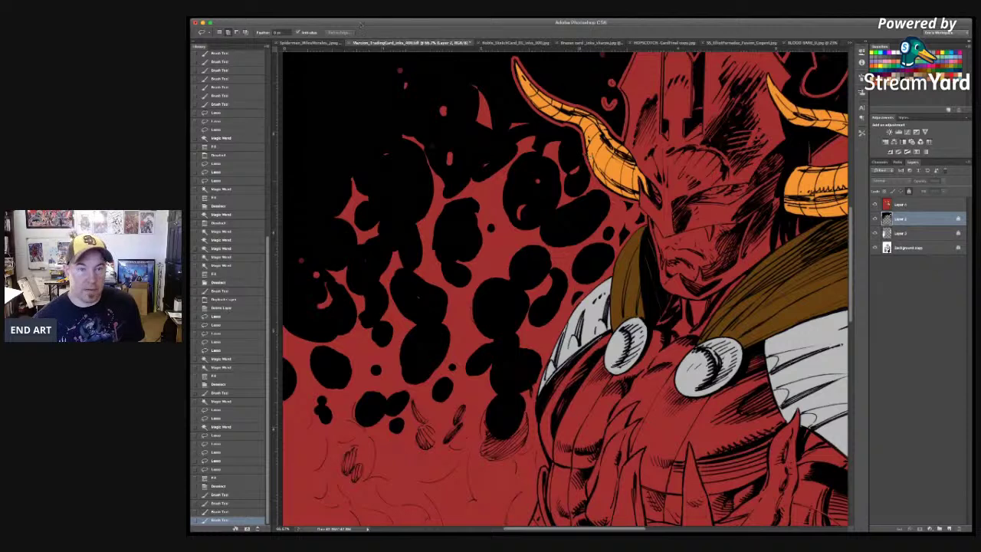
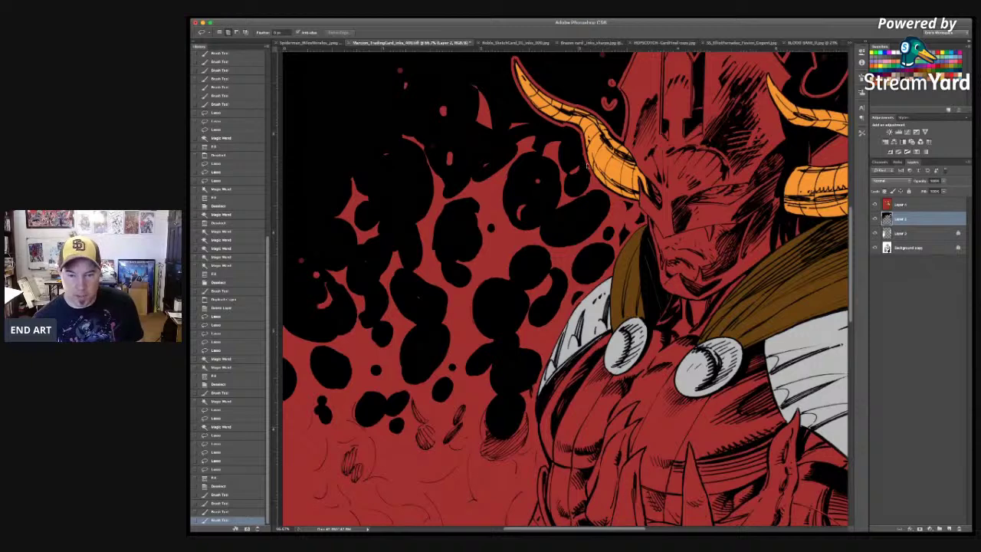
pyautogui.press('super+alt+f')
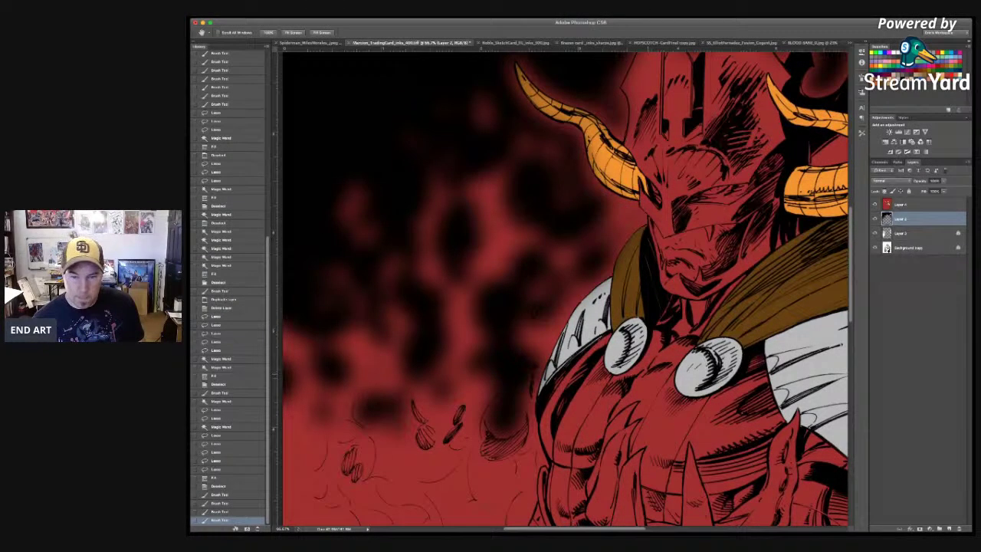
pyautogui.press('Escape')
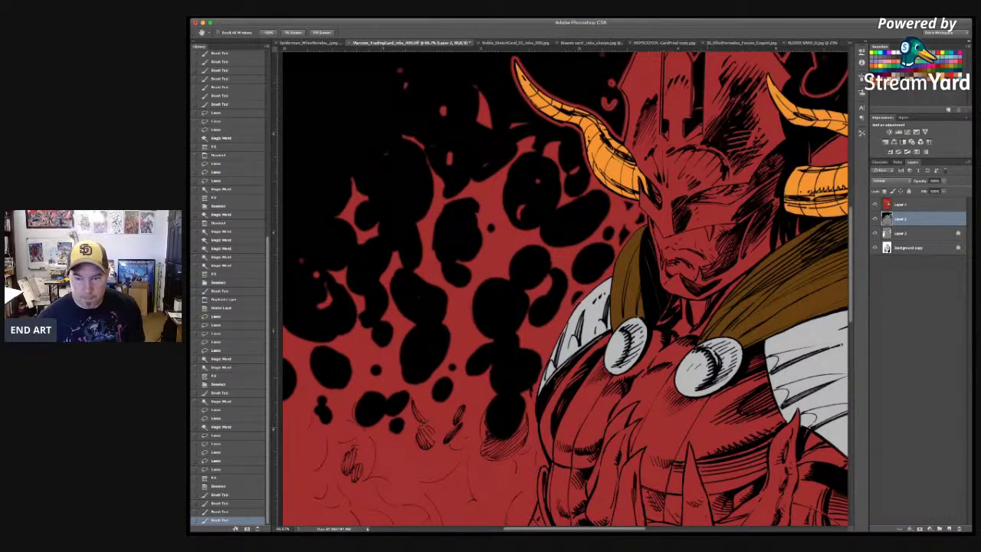
# Step: Add a new layer directly above the black background shapes, set its blending mode to Screen, and switch to the Brush tool
pyautogui.press('l')
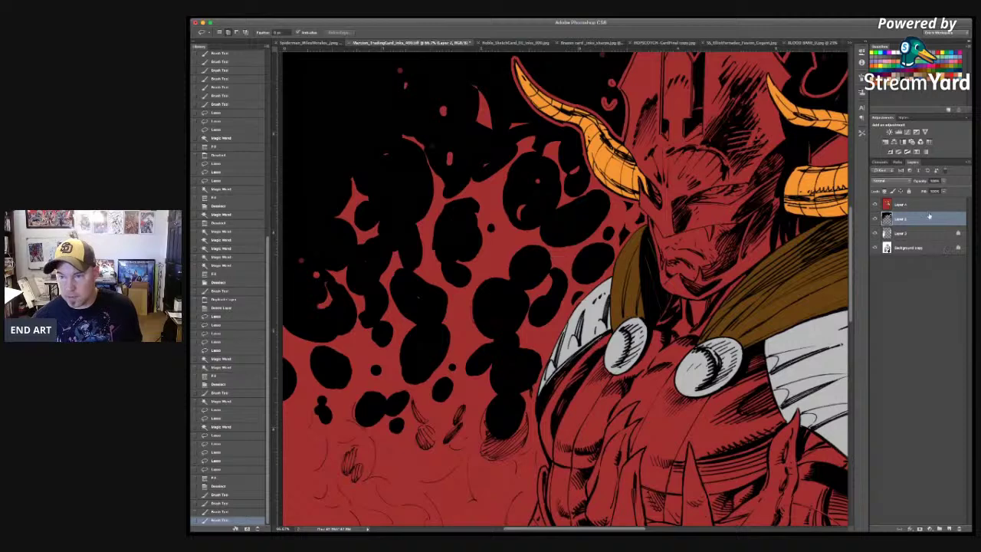
pyautogui.click(951, 528)
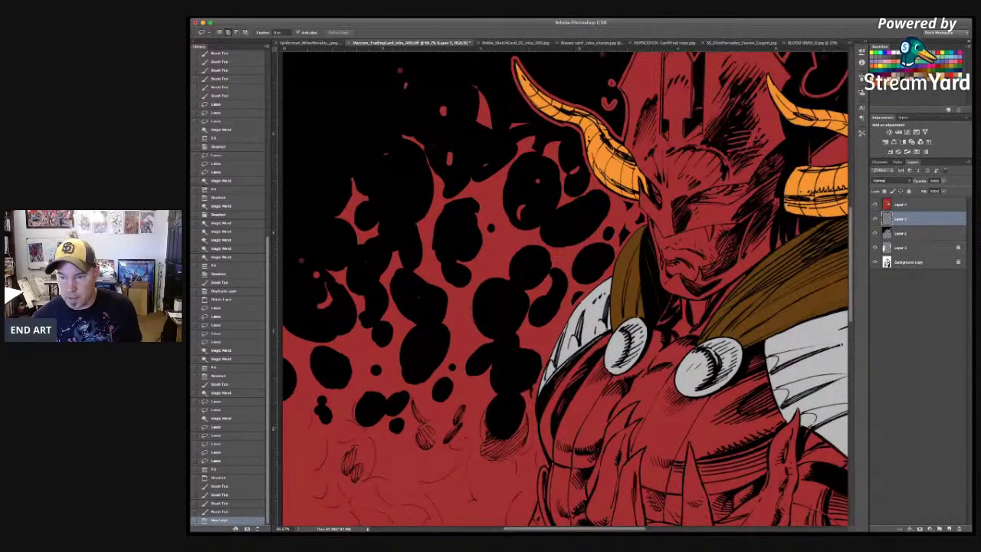
pyautogui.click(893, 197)
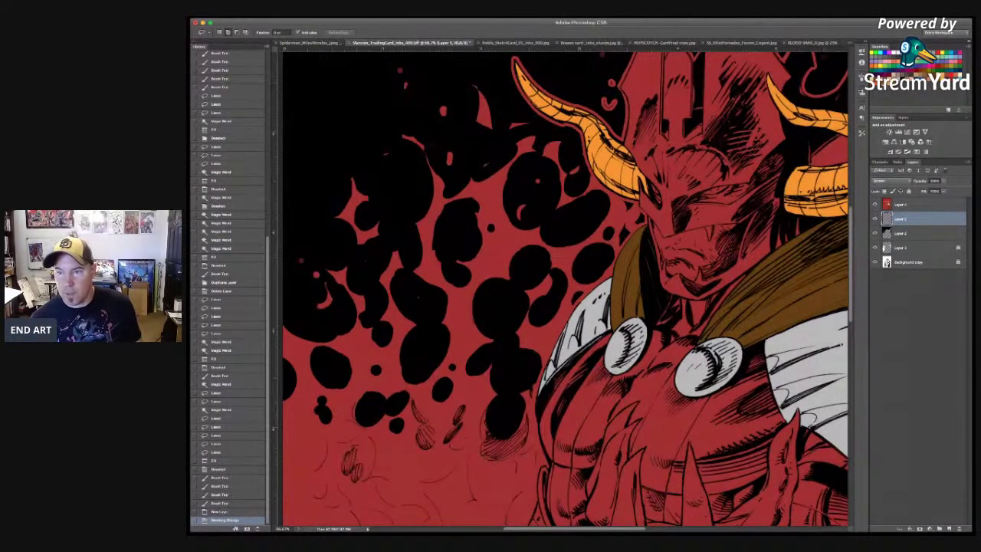
pyautogui.press('b')
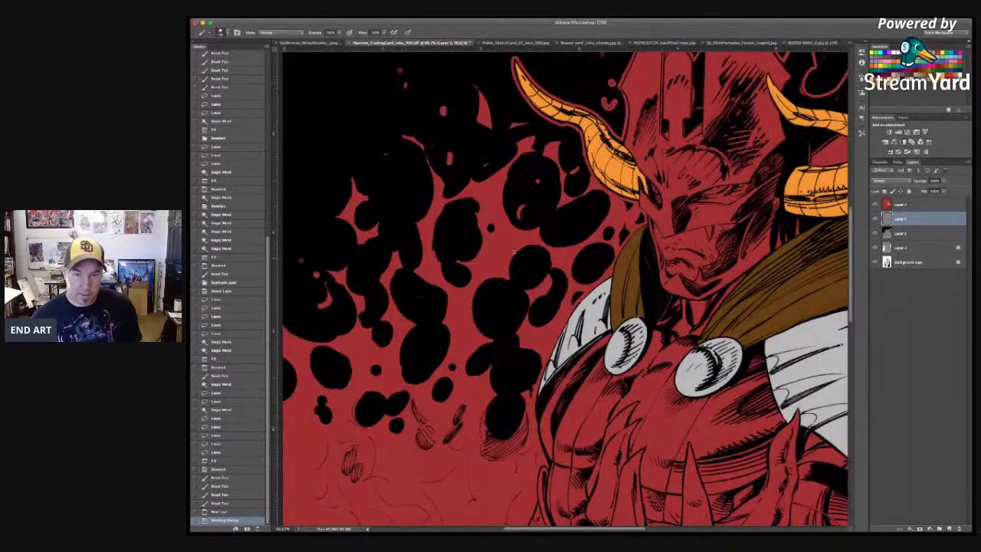
pyautogui.moveTo(451, 266); pyautogui.dragTo(460, 275)
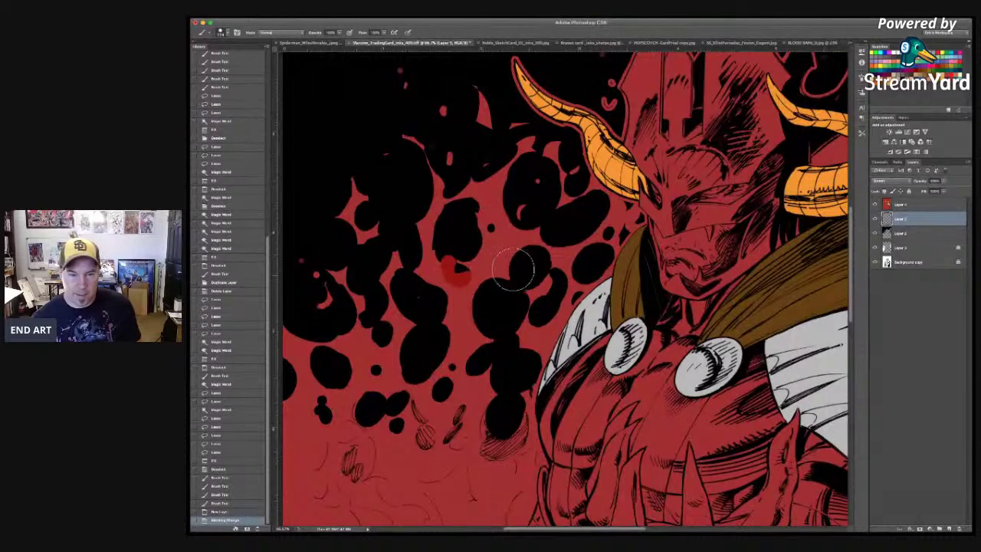
pyautogui.moveTo(515, 264)
pyautogui.mouseDown()
pyautogui.moveTo(494, 261)
pyautogui.moveTo(540, 270)
pyautogui.mouseUp()
pyautogui.hotkey('ctrl', 'z')
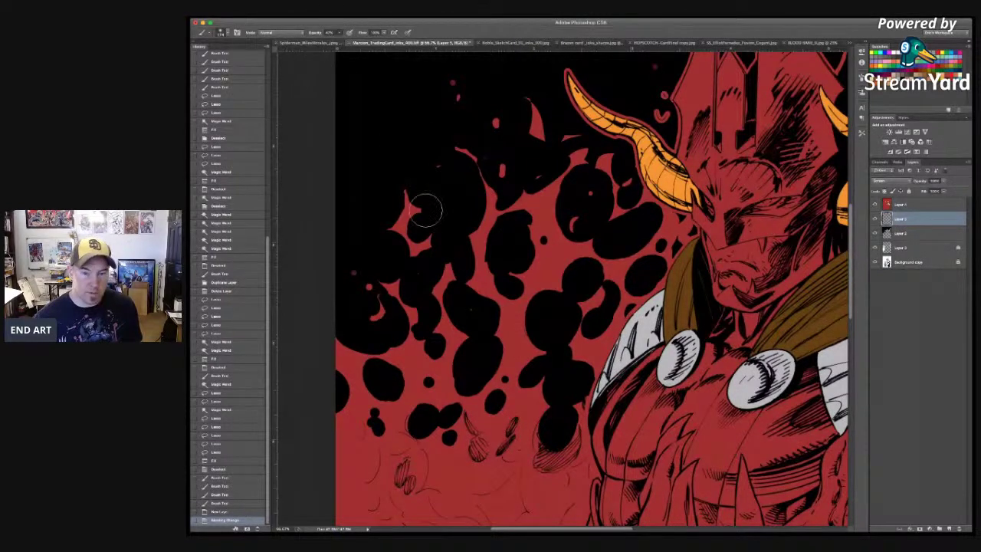
# Step: Paint a soft dark red glow over the black background shapes beside the helmet and shoulder with the Brush at reduced opacity
pyautogui.moveTo(469, 337); pyautogui.dragTo(477, 376)
pyautogui.moveTo(481, 313)
pyautogui.mouseDown()
pyautogui.moveTo(521, 249)
pyautogui.moveTo(525, 224)
pyautogui.moveTo(641, 230)
pyautogui.mouseUp()
pyautogui.moveTo(597, 186); pyautogui.dragTo(604, 178)
pyautogui.moveTo(641, 265)
pyautogui.mouseDown()
pyautogui.moveTo(628, 293)
pyautogui.moveTo(566, 328)
pyautogui.moveTo(537, 383)
pyautogui.moveTo(560, 440)
pyautogui.moveTo(591, 337)
pyautogui.mouseUp()
pyautogui.moveTo(418, 426)
pyautogui.mouseDown()
pyautogui.moveTo(383, 376)
pyautogui.moveTo(387, 334)
pyautogui.moveTo(347, 318)
pyautogui.moveTo(385, 324)
pyautogui.moveTo(424, 236)
pyautogui.moveTo(407, 204)
pyautogui.mouseUp()
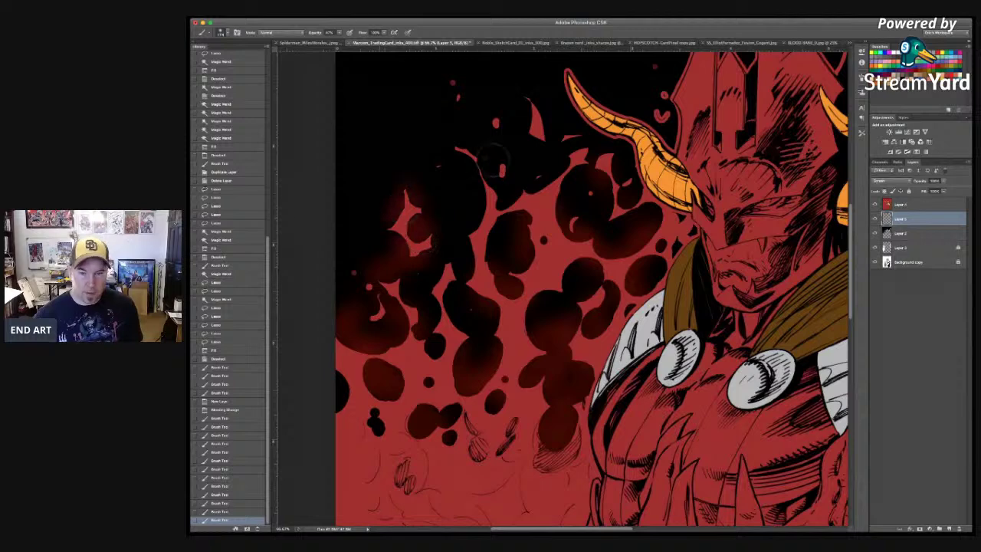
# Step: Hide the red glow layer and make the flat colour layer active
pyautogui.scroll(-3, 337, 433)
pyautogui.scroll(-2, 560, 290)
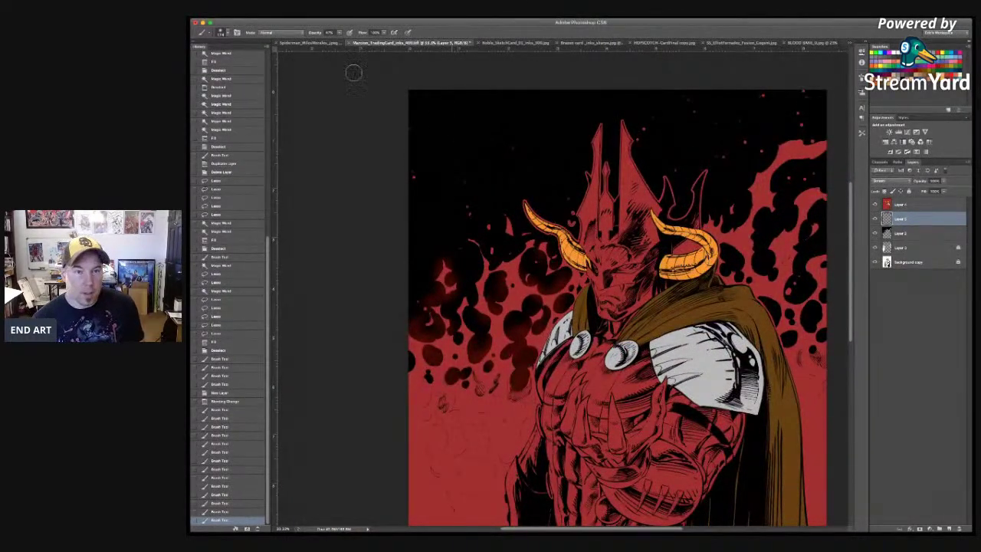
pyautogui.click(876, 218)
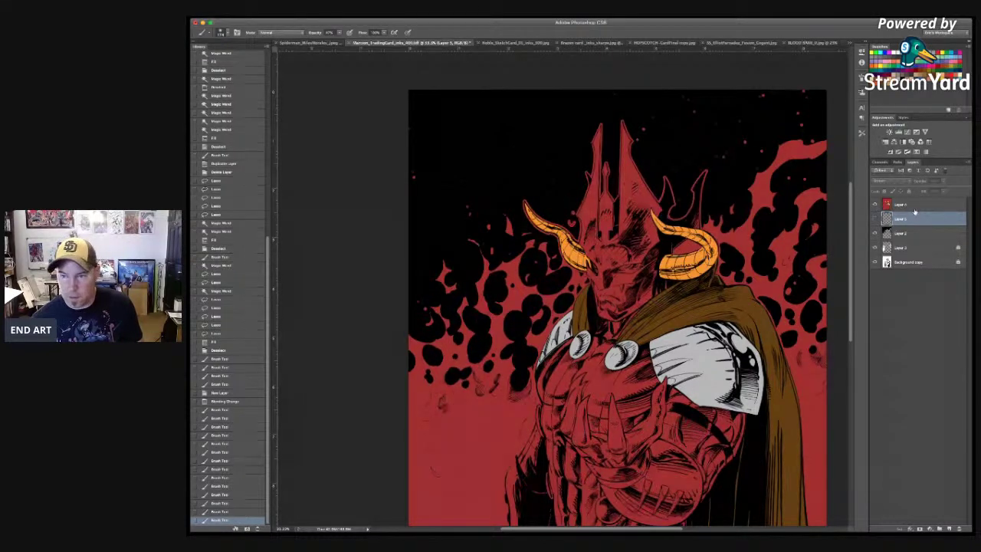
pyautogui.click(922, 203)
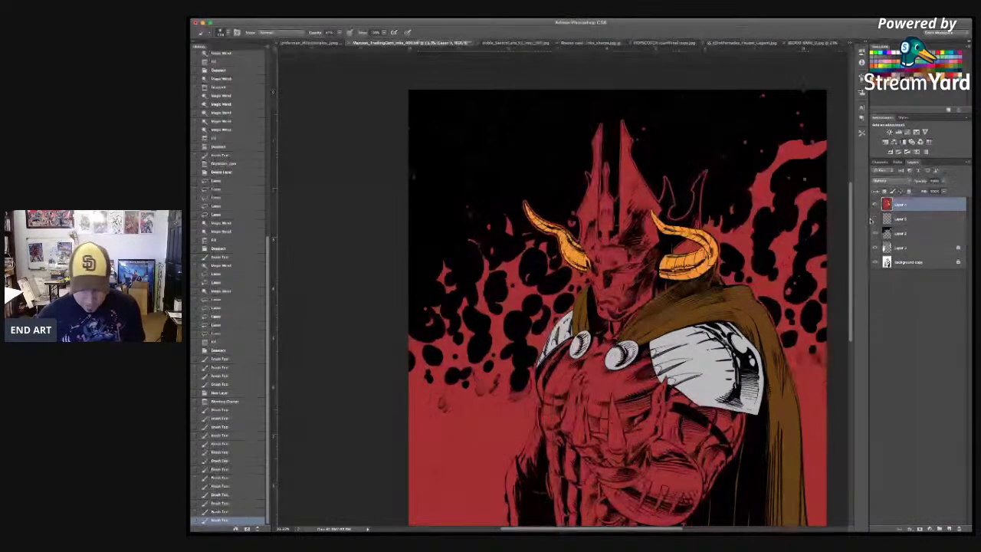
# Step: Try outlining the neck and chest from the chin along the cape and shoulder armour with the Lasso tool
pyautogui.press('super+plus')
pyautogui.press('super+plus')
pyautogui.moveTo(666, 336); pyautogui.dragTo(591, 289)
pyautogui.press('super+plus')
pyautogui.press('l')
pyautogui.moveTo(558, 268); pyautogui.dragTo(571, 273)
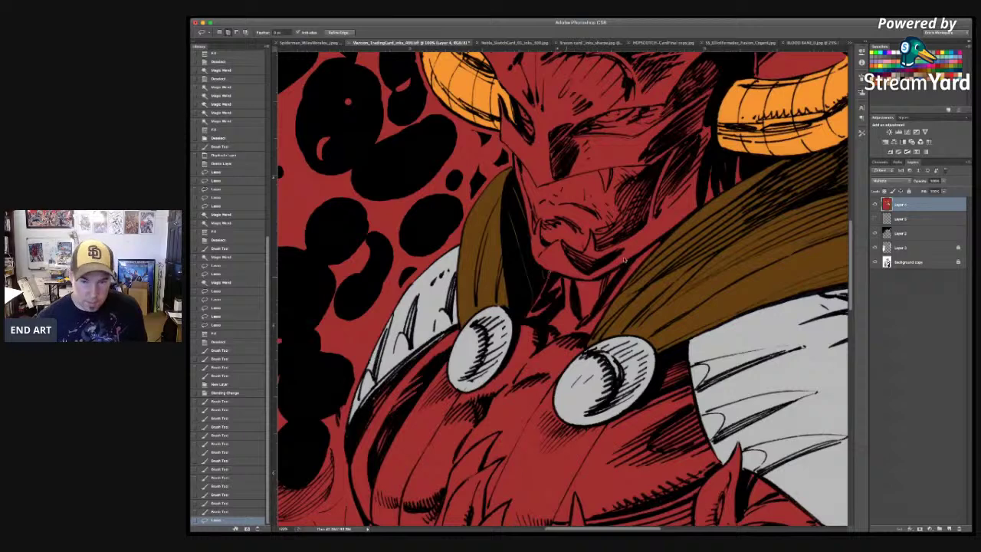
pyautogui.press('super+d')
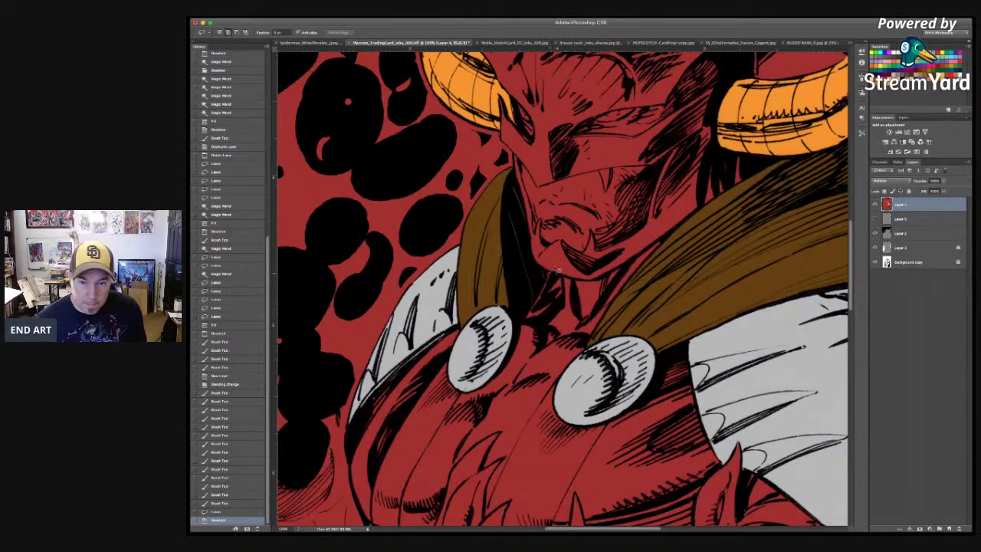
pyautogui.moveTo(571, 274)
pyautogui.mouseDown()
pyautogui.moveTo(606, 277)
pyautogui.moveTo(671, 239)
pyautogui.moveTo(654, 247)
pyautogui.moveTo(705, 207)
pyautogui.moveTo(710, 151)
pyautogui.moveTo(732, 152)
pyautogui.moveTo(738, 186)
pyautogui.moveTo(634, 294)
pyautogui.moveTo(630, 319)
pyautogui.moveTo(579, 356)
pyautogui.moveTo(655, 371)
pyautogui.moveTo(696, 349)
pyautogui.moveTo(682, 354)
pyautogui.moveTo(721, 445)
pyautogui.mouseUp()
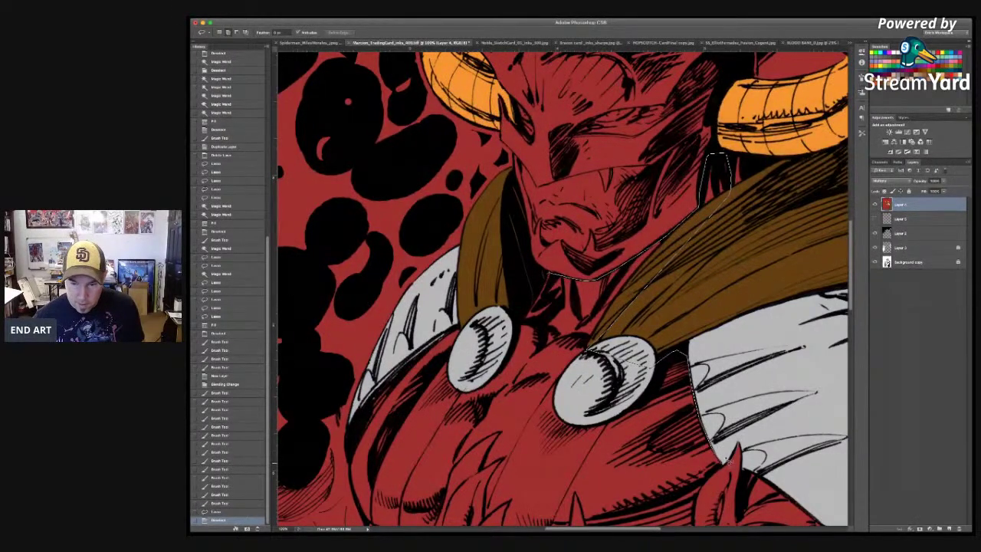
pyautogui.moveTo(706, 486)
pyautogui.mouseDown()
pyautogui.moveTo(669, 507)
pyautogui.moveTo(613, 467)
pyautogui.moveTo(571, 476)
pyautogui.moveTo(572, 457)
pyautogui.moveTo(613, 460)
pyautogui.mouseUp()
pyautogui.press('cmd+d')
# Step: Select the clawed hand in front of the chest with the Lasso tool, following each finger down to the wrist cuff
pyautogui.scroll(-5, 563, 287)
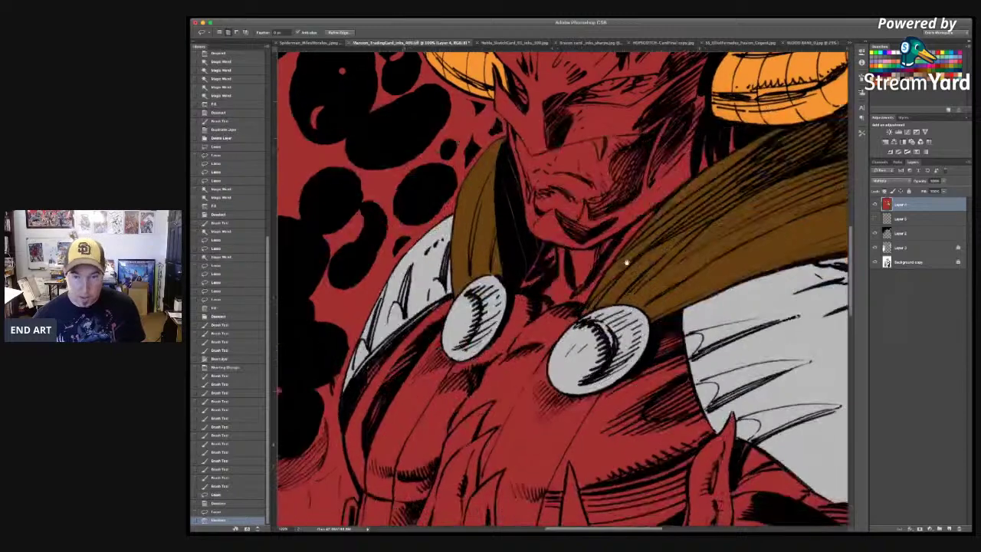
pyautogui.scroll(1, 563, 287)
pyautogui.scroll(6, 583, 307)
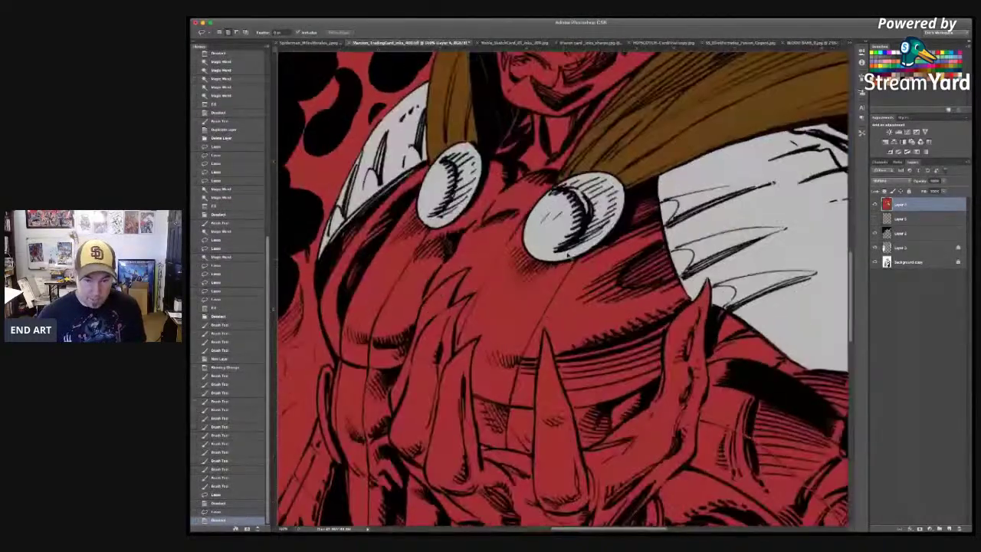
pyautogui.scroll(-5, 570, 290)
pyautogui.hscroll(2, 559, 284)
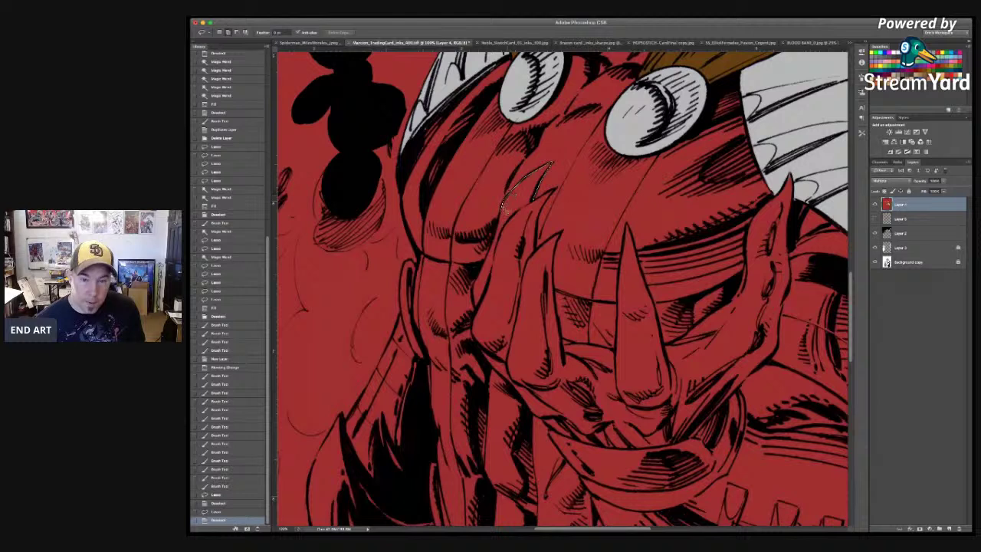
pyautogui.moveTo(502, 218)
pyautogui.mouseDown()
pyautogui.moveTo(504, 252)
pyautogui.moveTo(482, 272)
pyautogui.mouseUp()
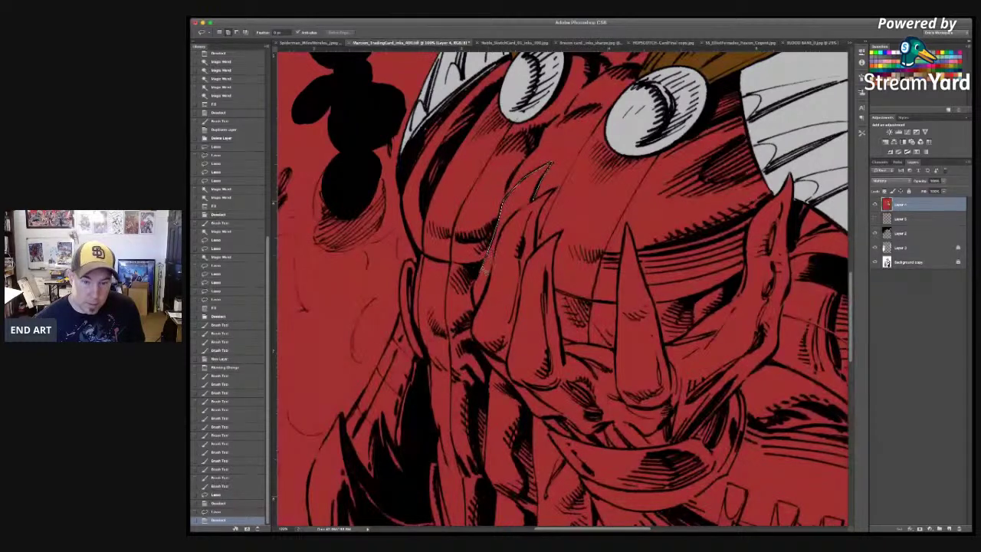
pyautogui.moveTo(480, 316)
pyautogui.mouseDown()
pyautogui.moveTo(512, 362)
pyautogui.moveTo(484, 351)
pyautogui.moveTo(540, 416)
pyautogui.moveTo(600, 445)
pyautogui.moveTo(667, 445)
pyautogui.moveTo(701, 430)
pyautogui.moveTo(707, 437)
pyautogui.moveTo(695, 439)
pyautogui.moveTo(713, 445)
pyautogui.moveTo(726, 439)
pyautogui.moveTo(760, 368)
pyautogui.mouseUp()
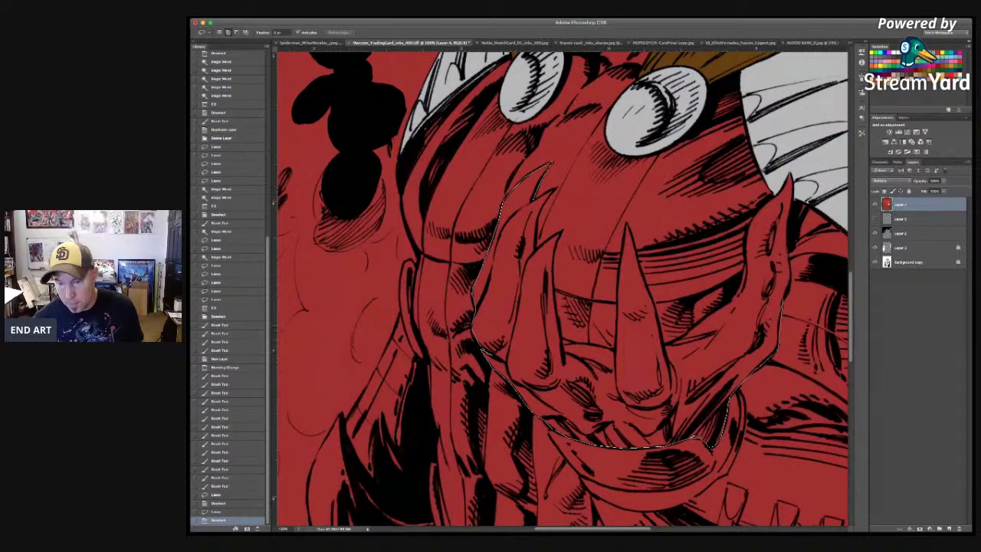
pyautogui.moveTo(779, 341); pyautogui.dragTo(780, 307)
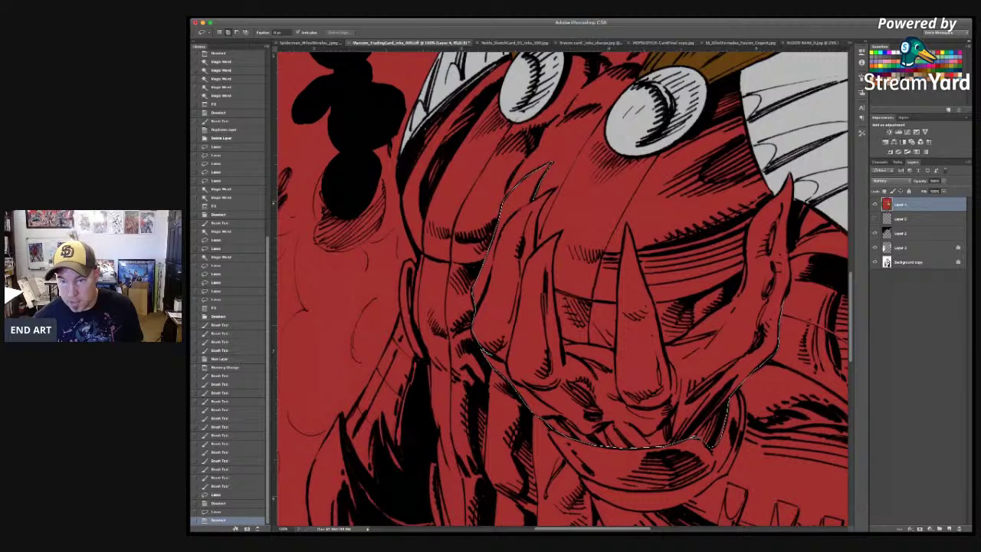
pyautogui.moveTo(797, 256)
pyautogui.mouseDown()
pyautogui.moveTo(801, 187)
pyautogui.moveTo(793, 170)
pyautogui.moveTo(776, 196)
pyautogui.mouseUp()
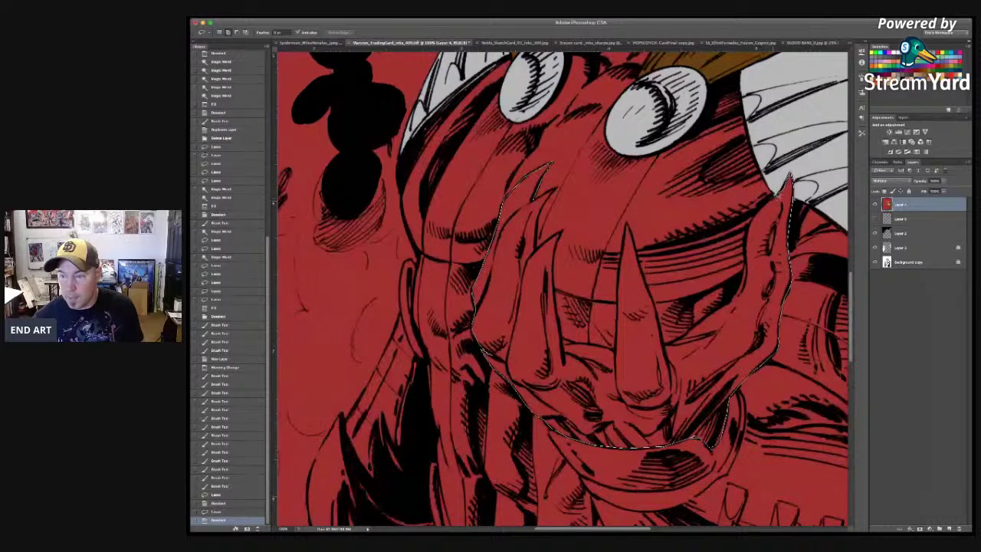
pyautogui.moveTo(777, 196); pyautogui.dragTo(752, 248)
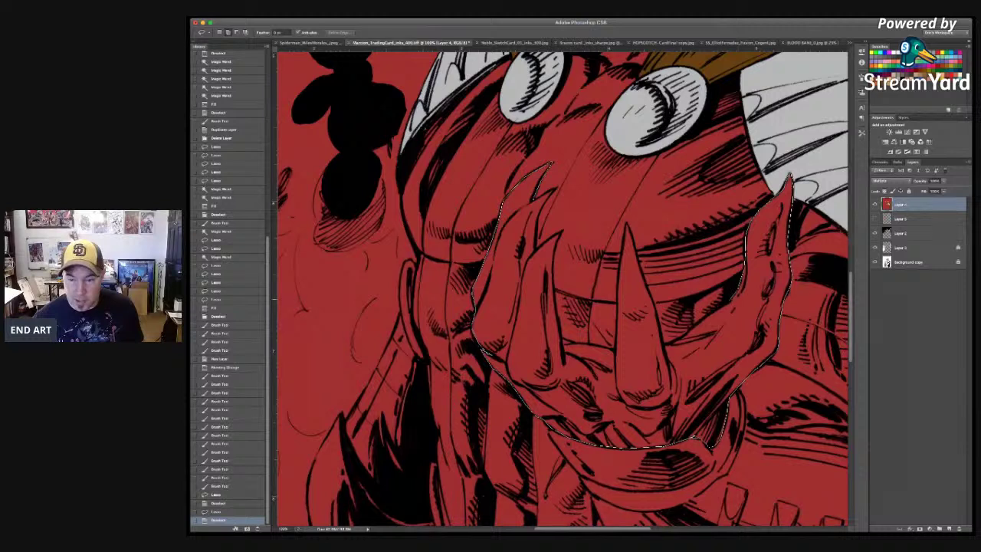
pyautogui.moveTo(722, 288)
pyautogui.mouseDown()
pyautogui.moveTo(708, 320)
pyautogui.moveTo(671, 341)
pyautogui.moveTo(677, 316)
pyautogui.moveTo(663, 299)
pyautogui.moveTo(661, 309)
pyautogui.moveTo(630, 220)
pyautogui.moveTo(623, 345)
pyautogui.moveTo(583, 339)
pyautogui.moveTo(560, 252)
pyautogui.moveTo(567, 230)
pyautogui.moveTo(542, 246)
pyautogui.moveTo(553, 198)
pyautogui.mouseUp()
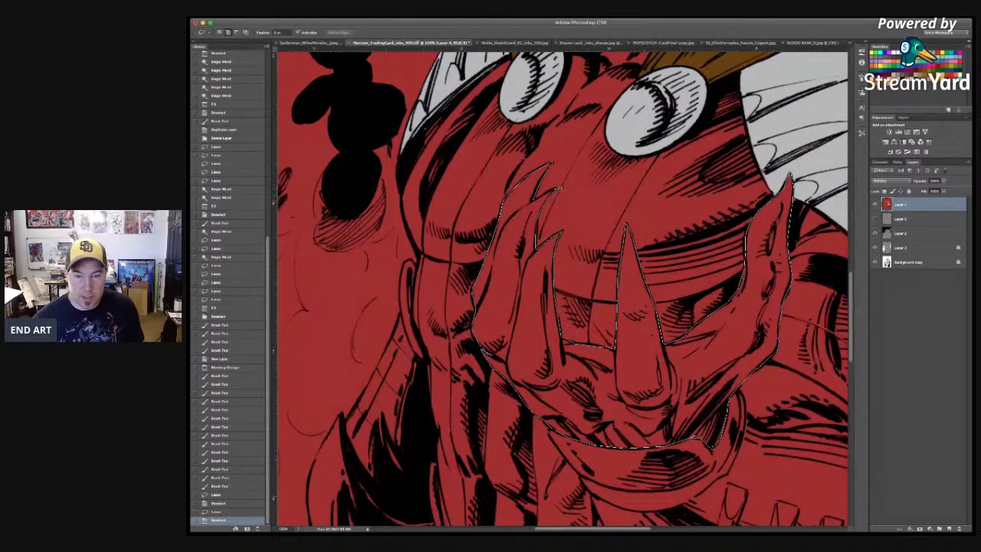
pyautogui.moveTo(545, 197); pyautogui.dragTo(551, 193)
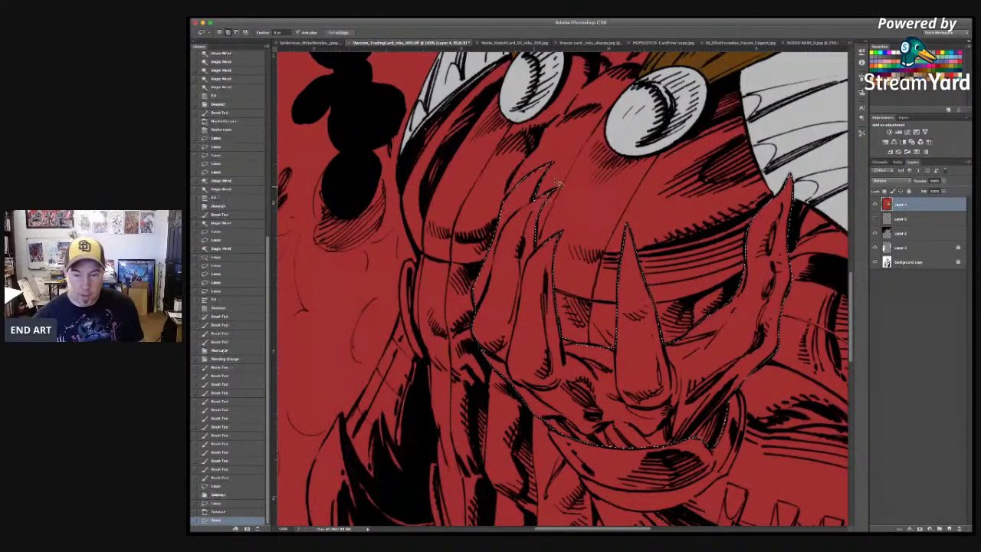
pyautogui.moveTo(713, 435); pyautogui.dragTo(692, 434)
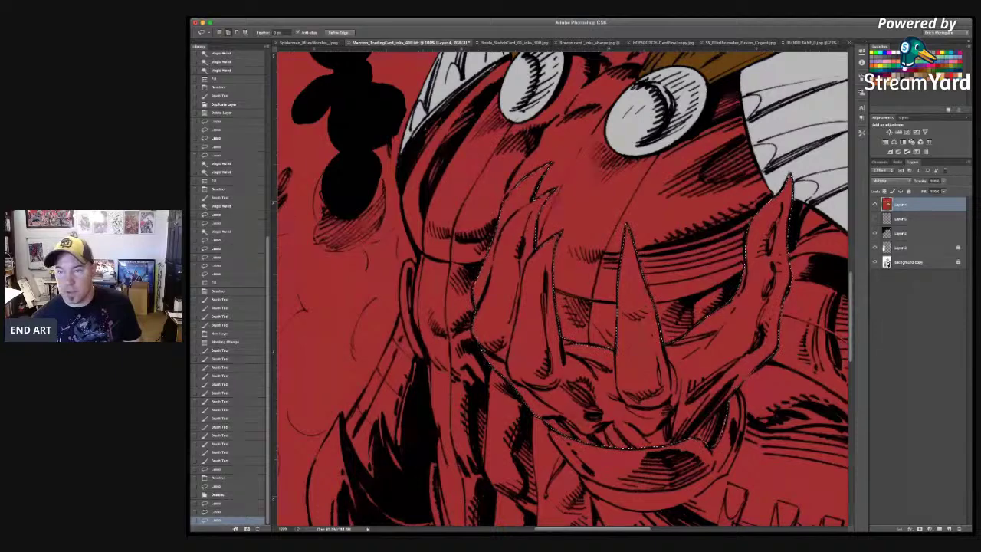
# Step: Fill the selected clawed hand with grey-brown and deselect
pyautogui.hotkey('alt', 'BackSpace')
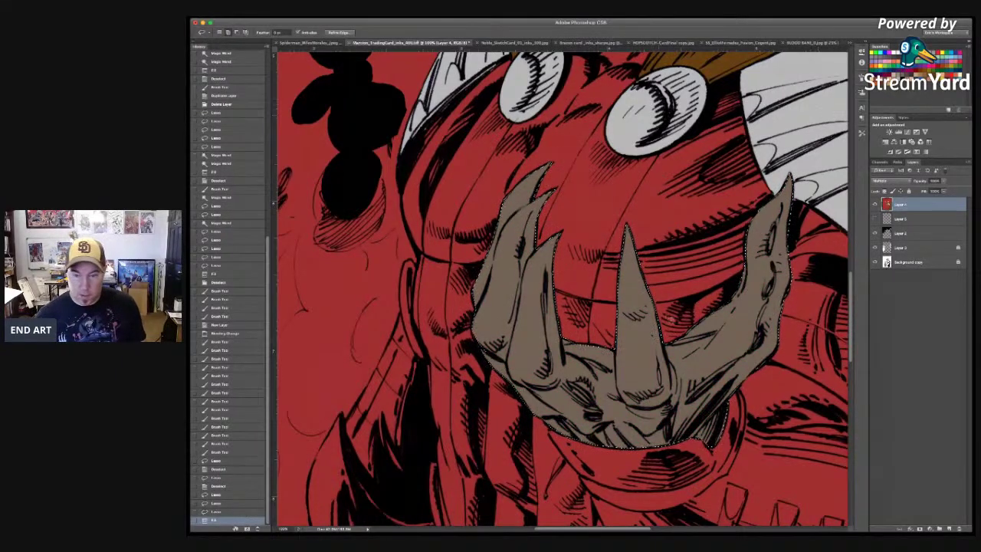
pyautogui.press('super+d')
pyautogui.scroll(-4, 679, 355)
pyautogui.hscroll(4, 679, 355)
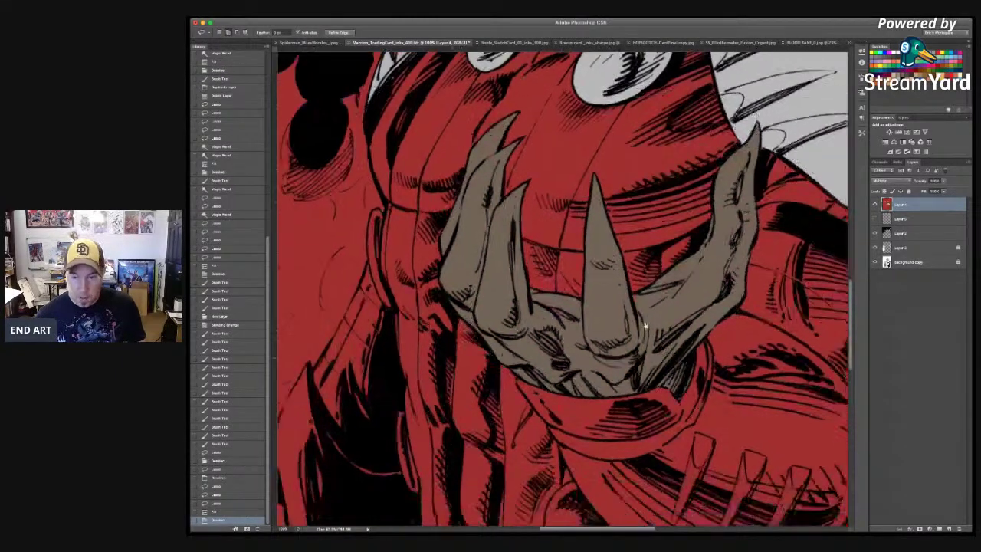
pyautogui.hscroll(2, 546, 310)
pyautogui.scroll(-1, 529, 310)
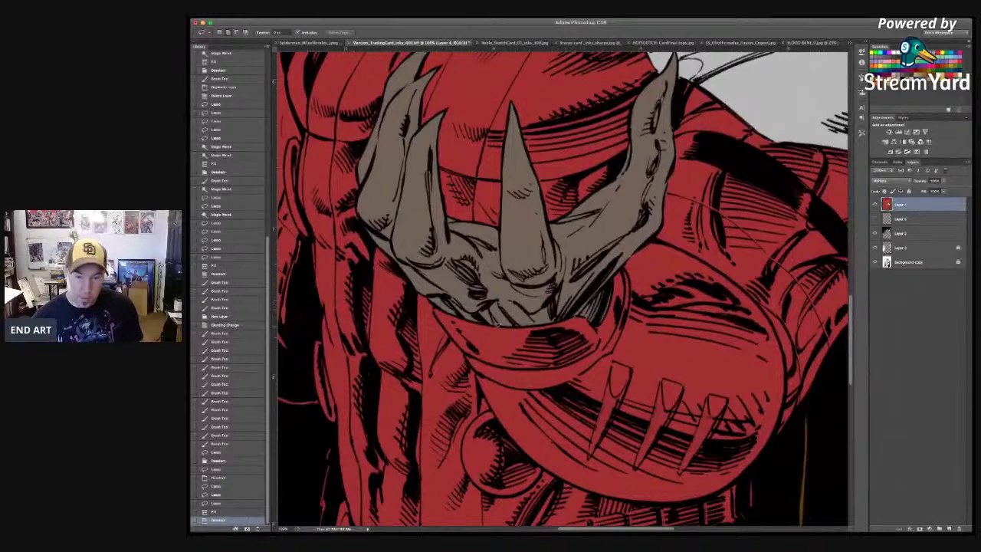
# Step: Touch up the red edge of the neck against the brown cape above the round clasp with the Brush tool
pyautogui.scroll(4, 452, 265)
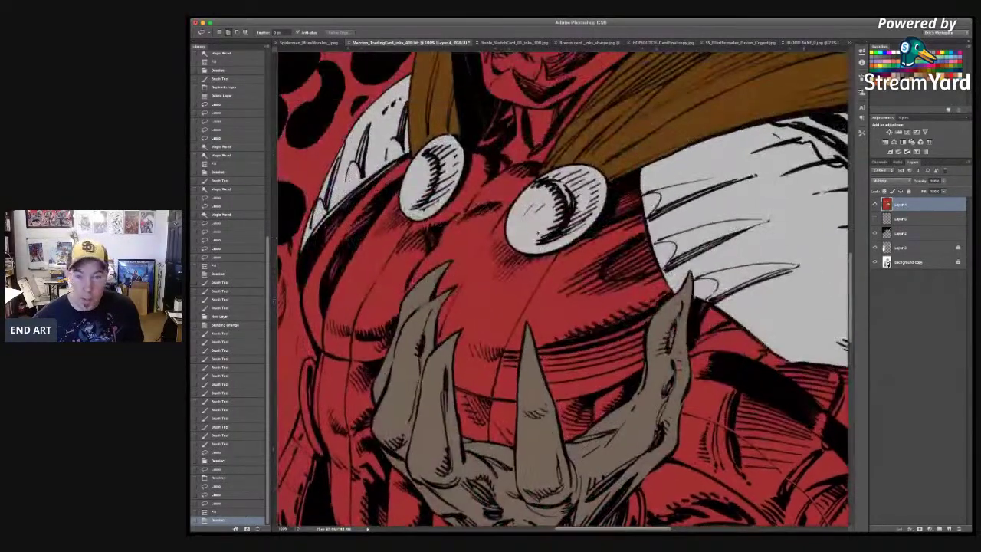
pyautogui.scroll(2, 506, 224)
pyautogui.scroll(6, 537, 253)
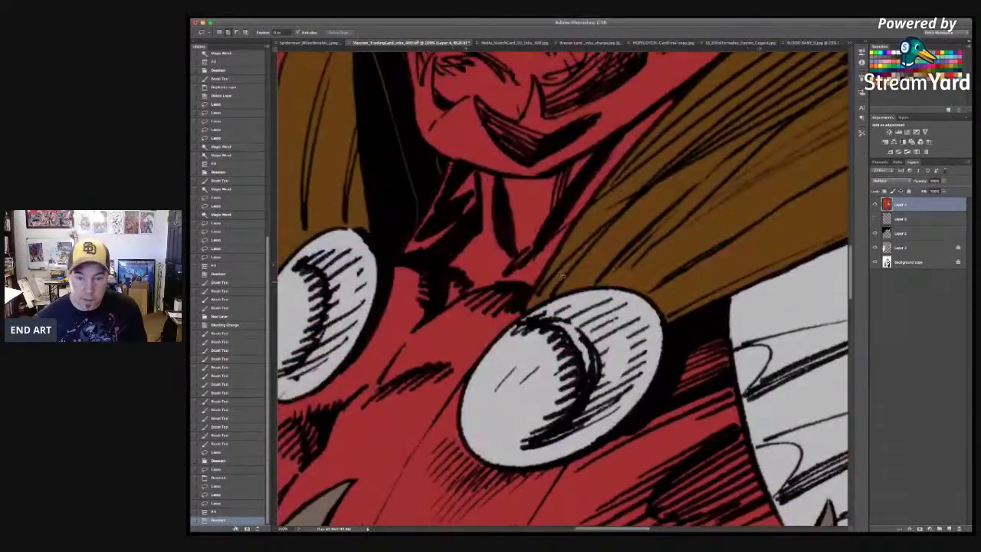
pyautogui.press('b')
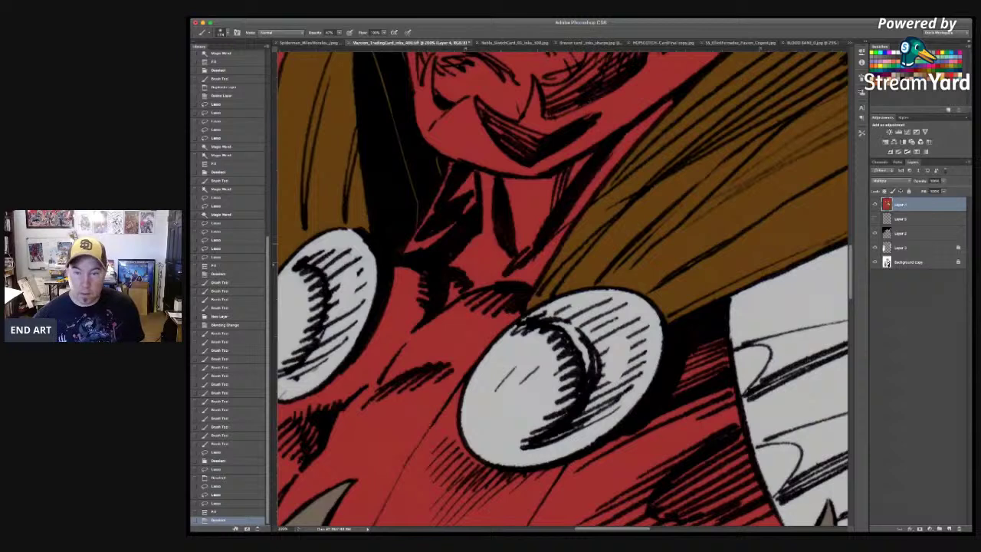
pyautogui.moveTo(596, 202); pyautogui.dragTo(569, 241)
pyautogui.moveTo(586, 216)
pyautogui.mouseDown()
pyautogui.moveTo(598, 189)
pyautogui.moveTo(538, 293)
pyautogui.mouseUp()
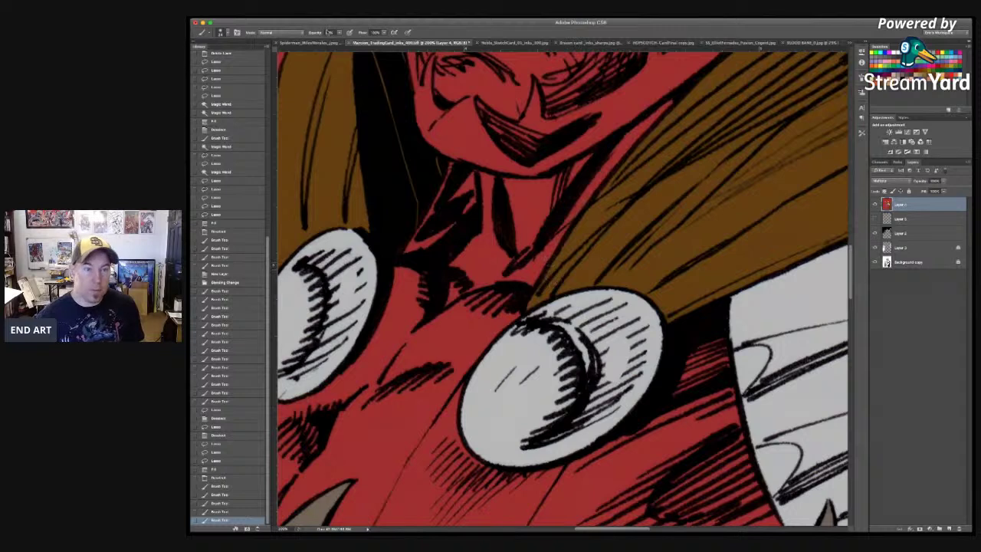
# Step: Set the brush opacity to 100% and paint along the neck and cape boundary from the clasp up towards the jaw
pyautogui.press('0')
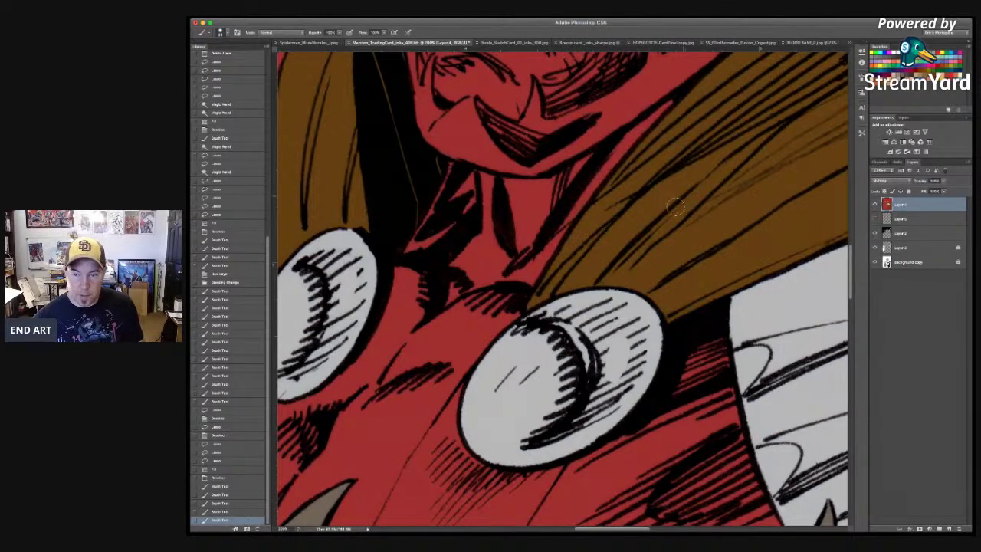
pyautogui.moveTo(613, 181); pyautogui.dragTo(575, 240)
pyautogui.moveTo(562, 260)
pyautogui.mouseDown()
pyautogui.moveTo(542, 286)
pyautogui.moveTo(554, 251)
pyautogui.moveTo(543, 266)
pyautogui.mouseUp()
pyautogui.moveTo(573, 204); pyautogui.dragTo(590, 184)
pyautogui.moveTo(586, 191)
pyautogui.mouseDown()
pyautogui.moveTo(575, 201)
pyautogui.moveTo(579, 194)
pyautogui.mouseUp()
pyautogui.moveTo(575, 199); pyautogui.dragTo(571, 205)
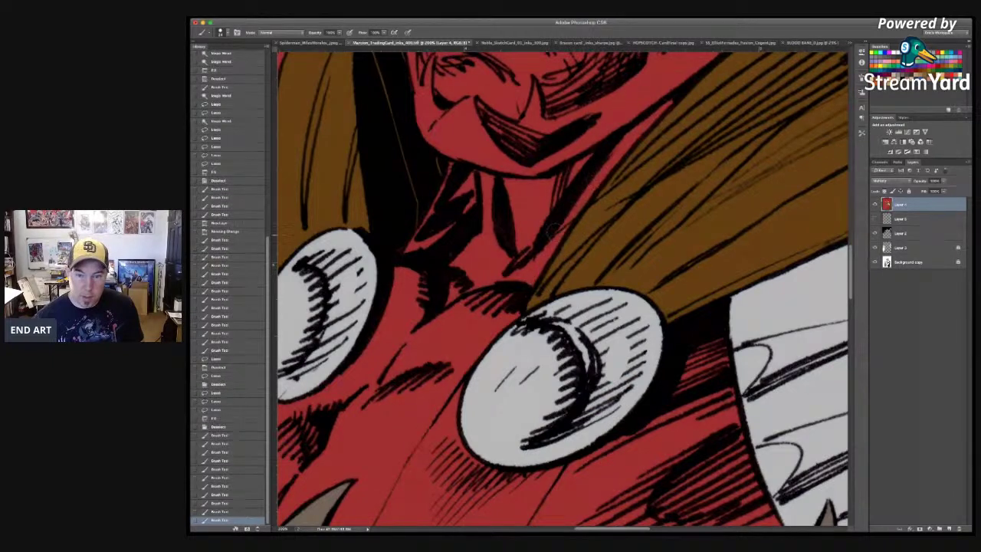
pyautogui.moveTo(526, 286); pyautogui.dragTo(529, 298)
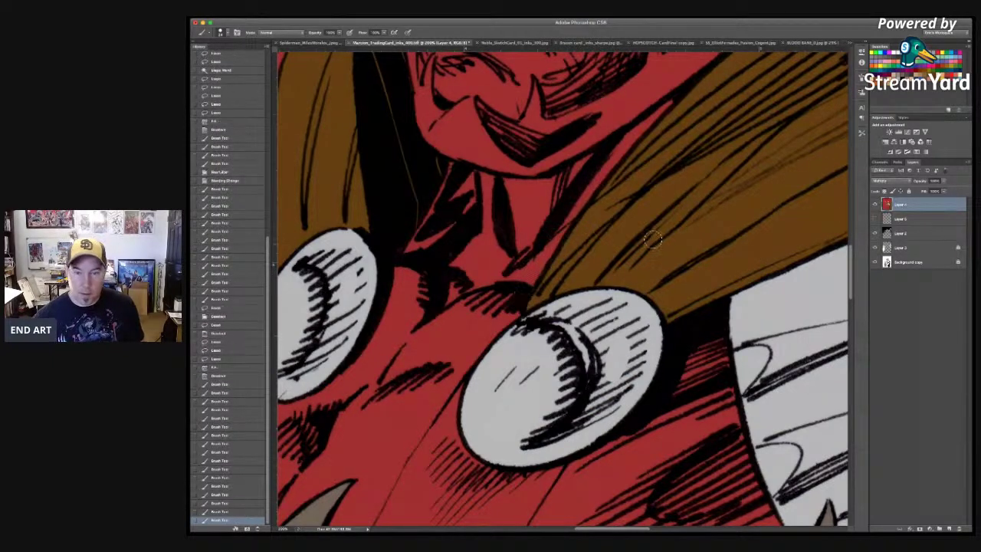
pyautogui.moveTo(591, 204); pyautogui.dragTo(575, 201)
pyautogui.moveTo(598, 165); pyautogui.dragTo(613, 153)
pyautogui.moveTo(652, 125); pyautogui.dragTo(669, 109)
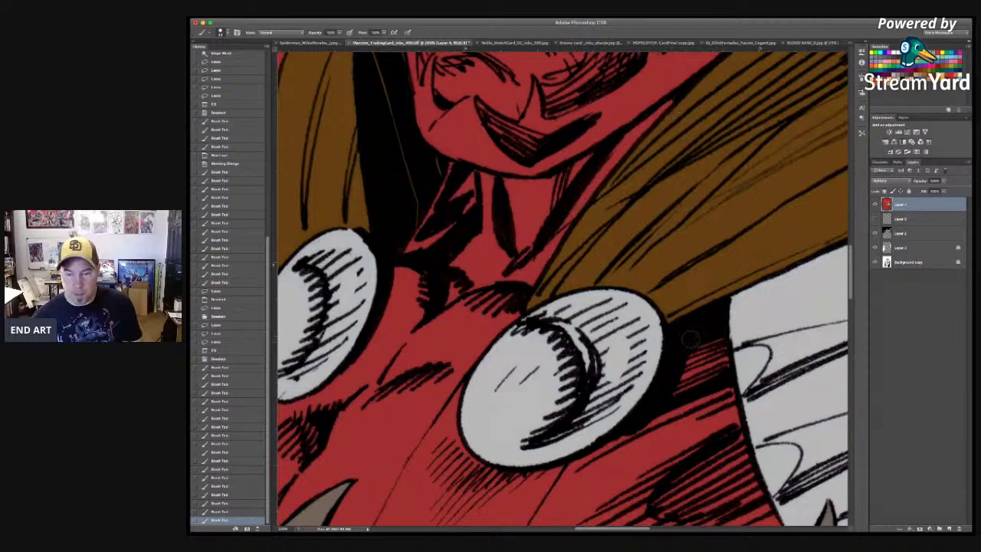
# Step: Select the wrist cuff below the clawed hand with the Lasso tool, subtracting the grey-brown hand area with the Magic Wand
pyautogui.scroll(-10, 690, 339)
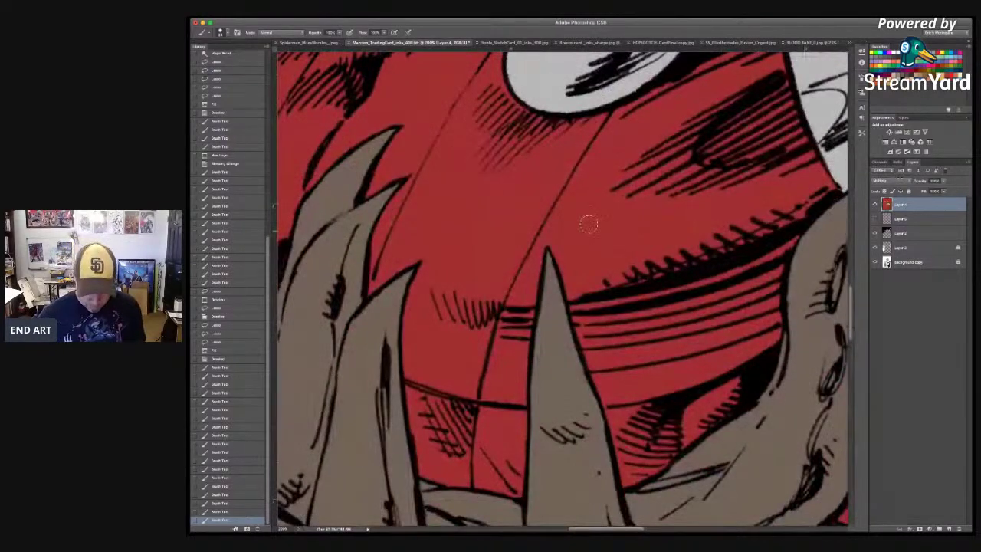
pyautogui.press('super+minus')
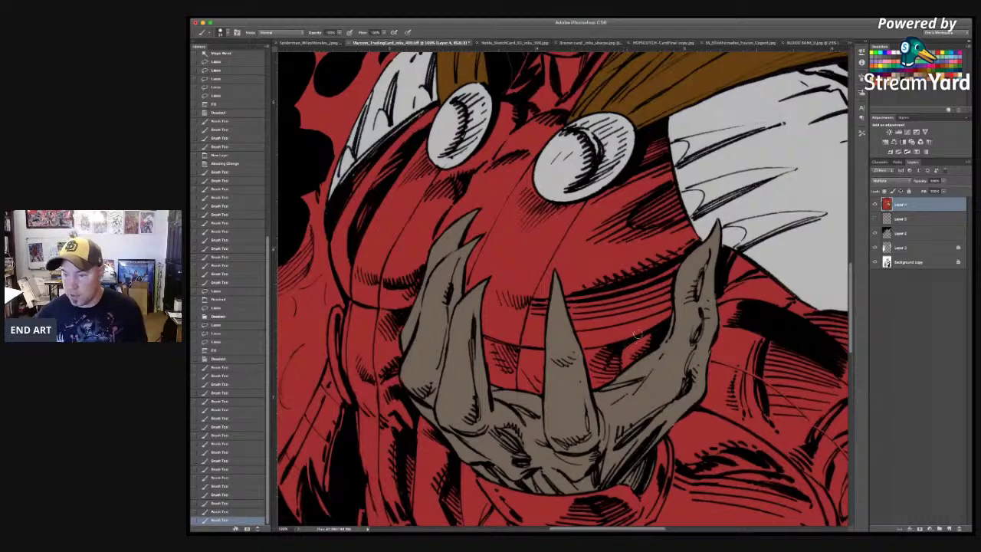
pyautogui.scroll(-5, 536, 307)
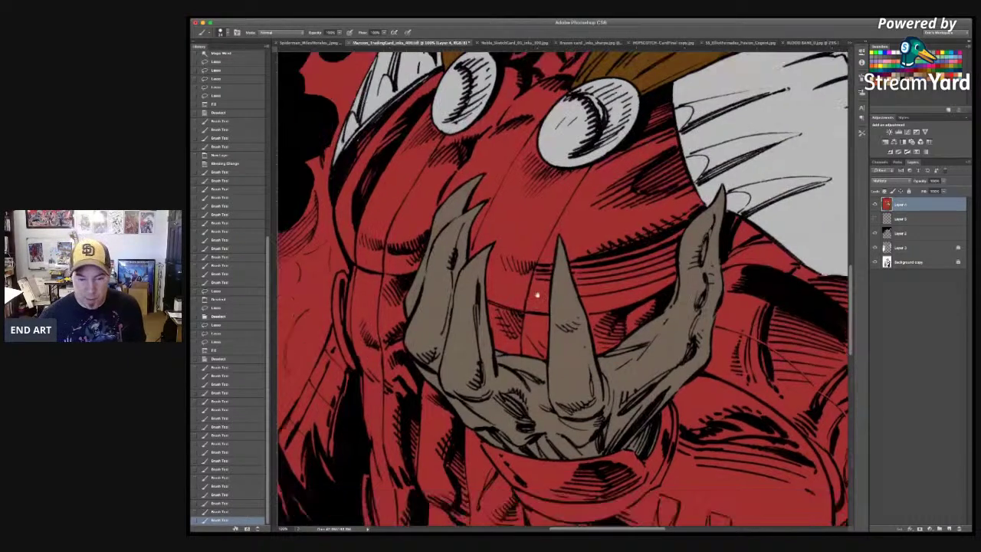
pyautogui.press('super+plus')
pyautogui.scroll(-10, 544, 299)
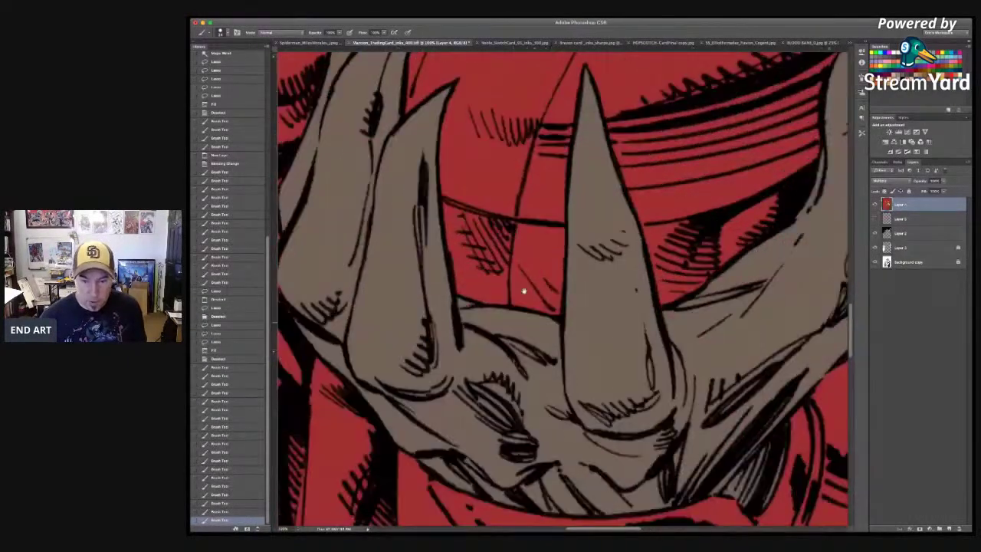
pyautogui.press('super+minus')
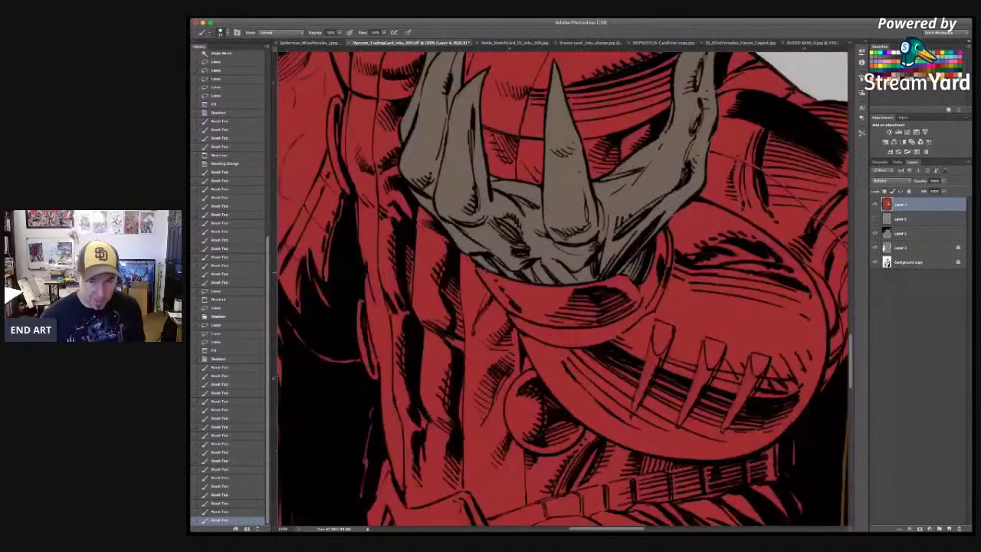
pyautogui.scroll(3, 560, 291)
pyautogui.press('super+equal')
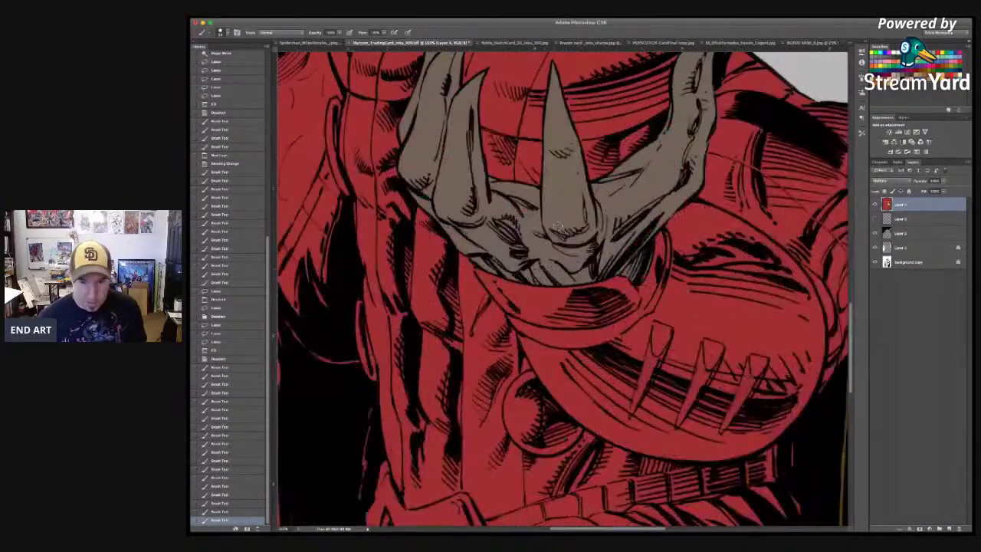
pyautogui.press('l')
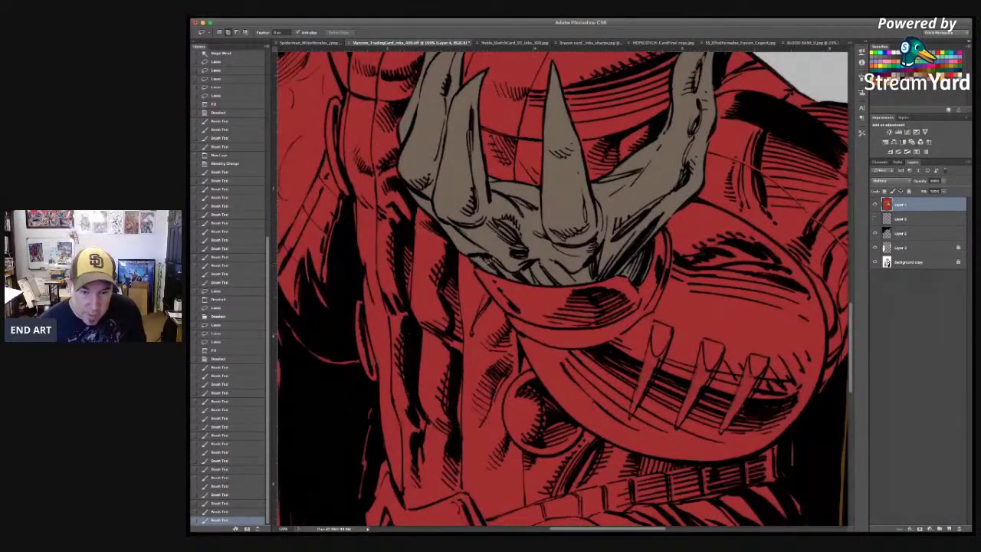
pyautogui.moveTo(475, 267)
pyautogui.mouseDown()
pyautogui.moveTo(528, 333)
pyautogui.moveTo(576, 349)
pyautogui.moveTo(619, 338)
pyautogui.moveTo(660, 310)
pyautogui.moveTo(678, 238)
pyautogui.moveTo(491, 261)
pyautogui.moveTo(517, 252)
pyautogui.mouseUp()
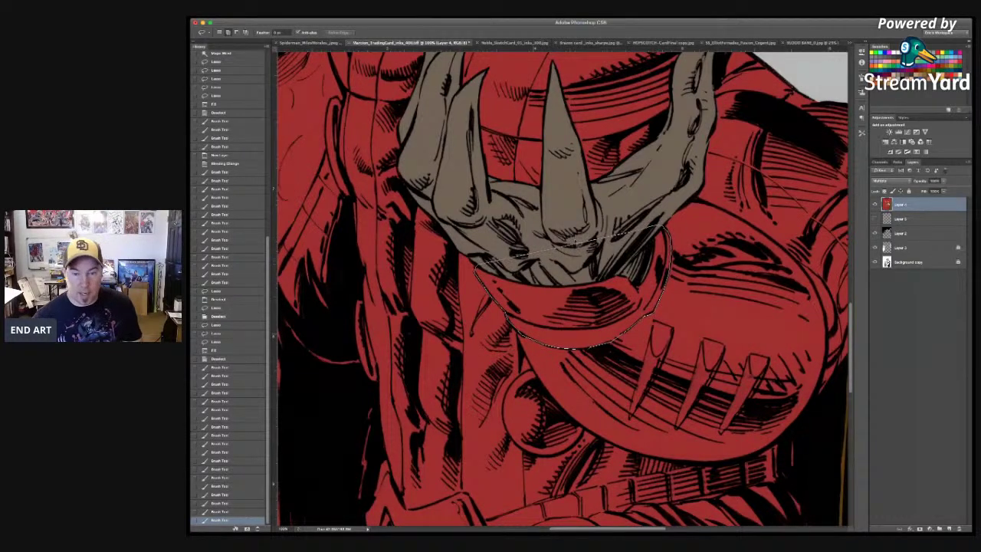
pyautogui.press('w')
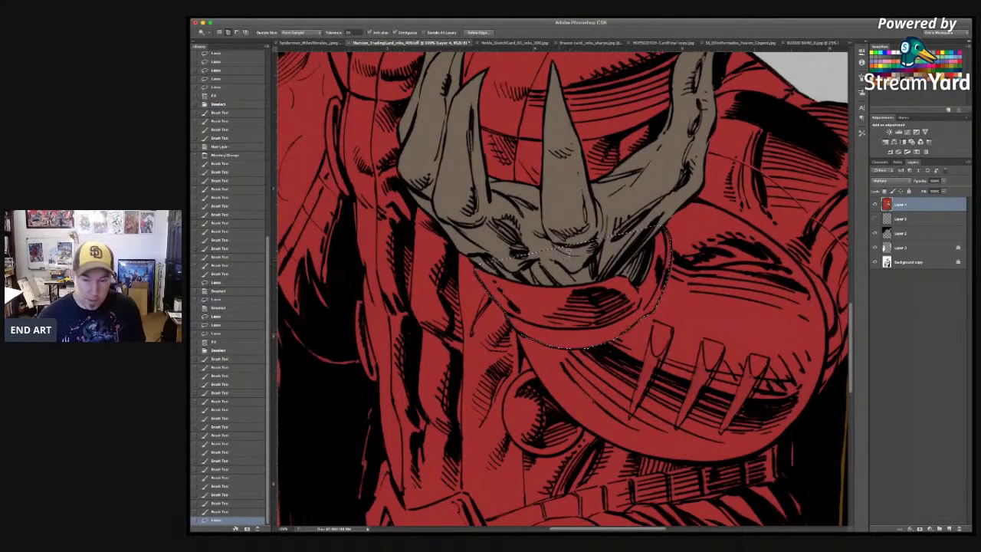
pyautogui.keyDown('alt'); pyautogui.click(572, 252); pyautogui.keyUp('alt')
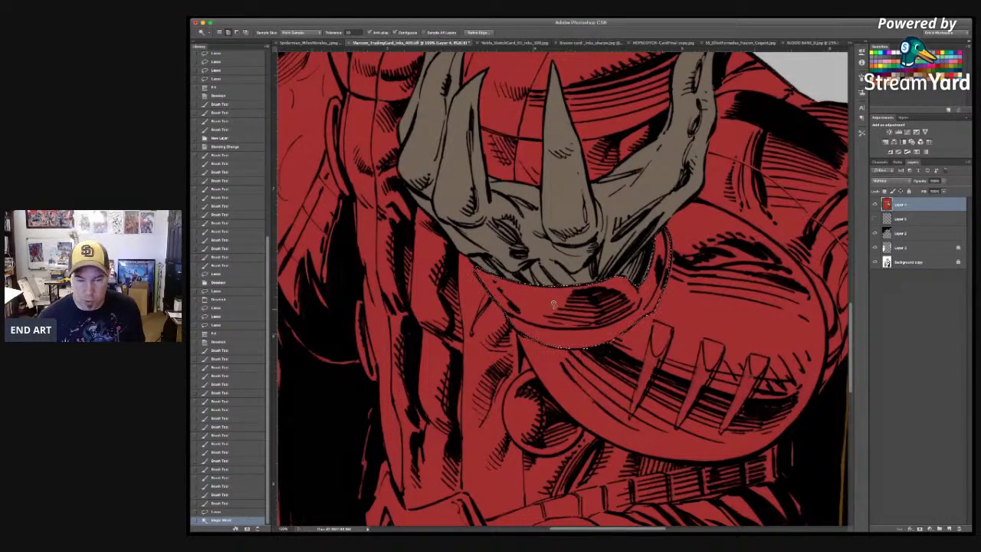
# Step: Fill the selected wrist cuff with light grey, deselect, and touch up its lower edge with the Brush tool
pyautogui.scroll(2, 584, 257)
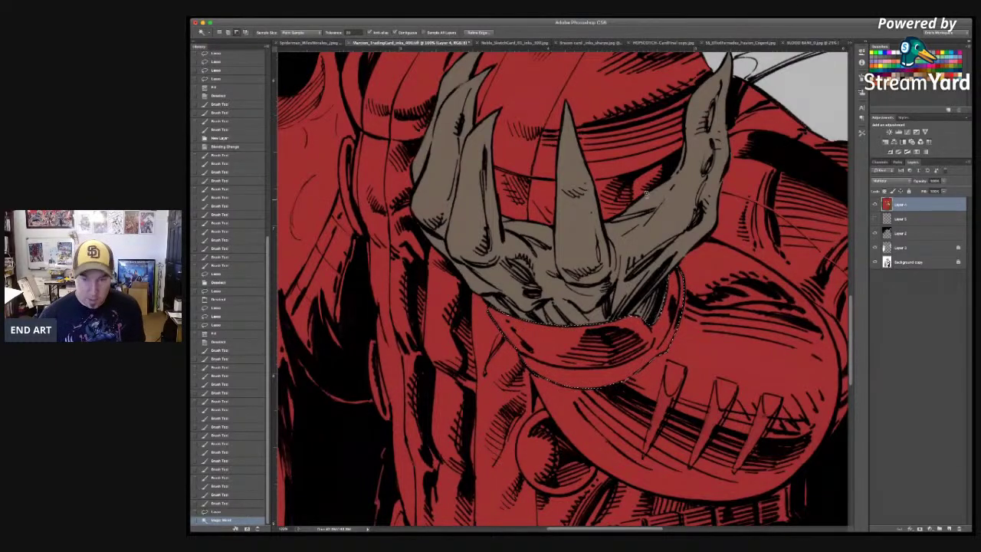
pyautogui.hotkey('alt', 'BackSpace')
pyautogui.hotkey('ctrl', 'd')
pyautogui.scroll(-5, 598, 246)
pyautogui.hscroll(3, 598, 245)
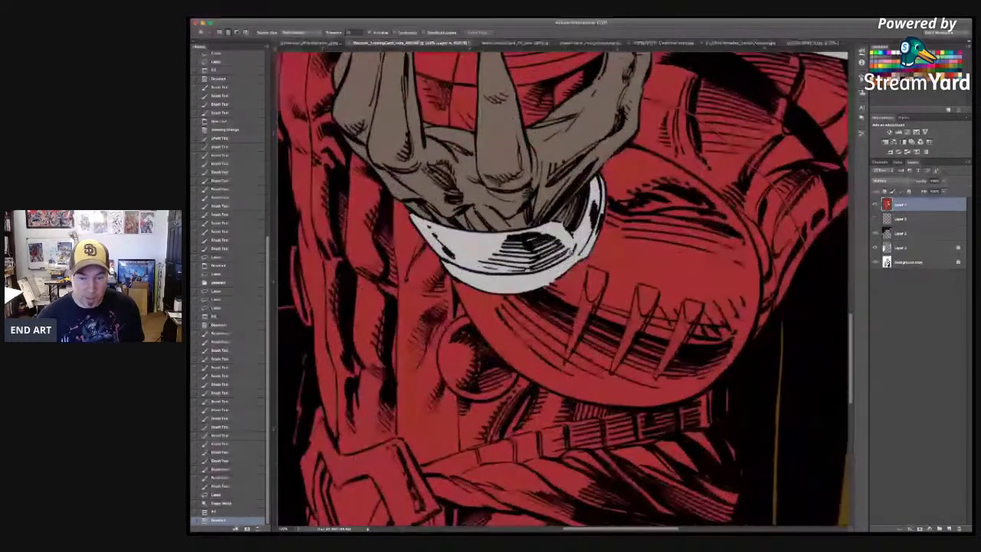
pyautogui.scroll(-3, 552, 290)
pyautogui.hscroll(1, 552, 290)
pyautogui.press('b')
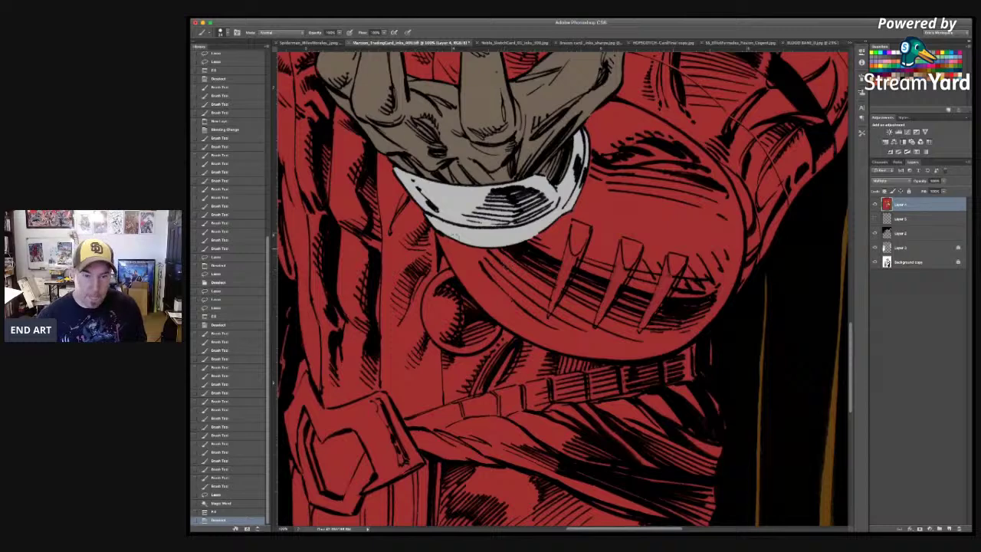
pyautogui.click(447, 233)
pyautogui.hscroll(1, 446, 230)
# Step: Select the rounded spiked forearm guard with the Lasso tool, subtracting the cuff and hand areas with the Magic Wand
pyautogui.press('l')
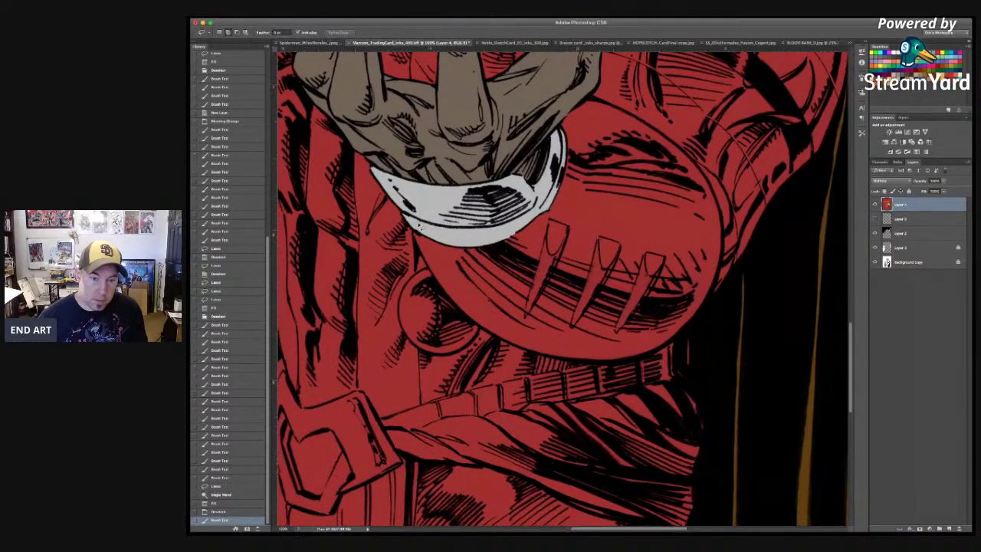
pyautogui.moveTo(418, 230)
pyautogui.mouseDown()
pyautogui.moveTo(471, 318)
pyautogui.moveTo(575, 360)
pyautogui.moveTo(667, 345)
pyautogui.moveTo(696, 320)
pyautogui.moveTo(732, 243)
pyautogui.moveTo(718, 184)
pyautogui.moveTo(720, 192)
pyautogui.moveTo(695, 154)
pyautogui.moveTo(621, 112)
pyautogui.moveTo(630, 107)
pyautogui.moveTo(622, 102)
pyautogui.moveTo(590, 98)
pyautogui.moveTo(551, 127)
pyautogui.moveTo(556, 177)
pyautogui.moveTo(481, 228)
pyautogui.moveTo(414, 232)
pyautogui.mouseUp()
pyautogui.moveTo(561, 275); pyautogui.dragTo(611, 348)
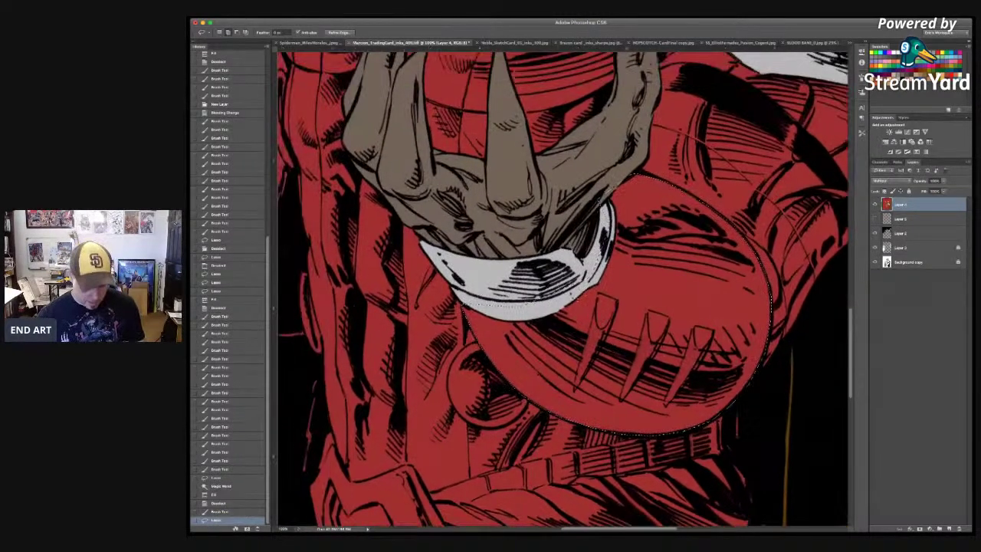
pyautogui.press('w')
pyautogui.keyDown('shift'); pyautogui.click(558, 301); pyautogui.keyUp('shift')
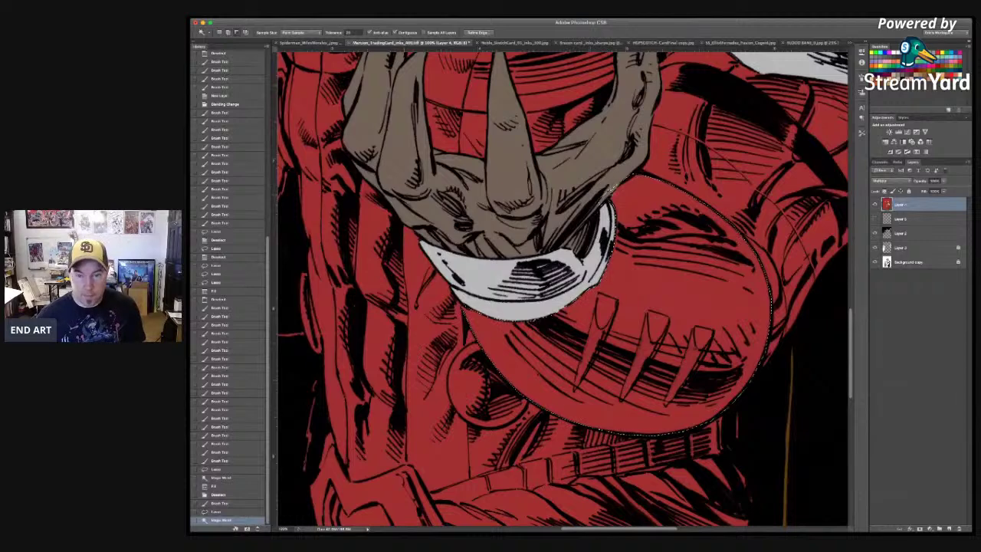
pyautogui.keyDown('alt'); pyautogui.click(608, 193); pyautogui.keyUp('alt')
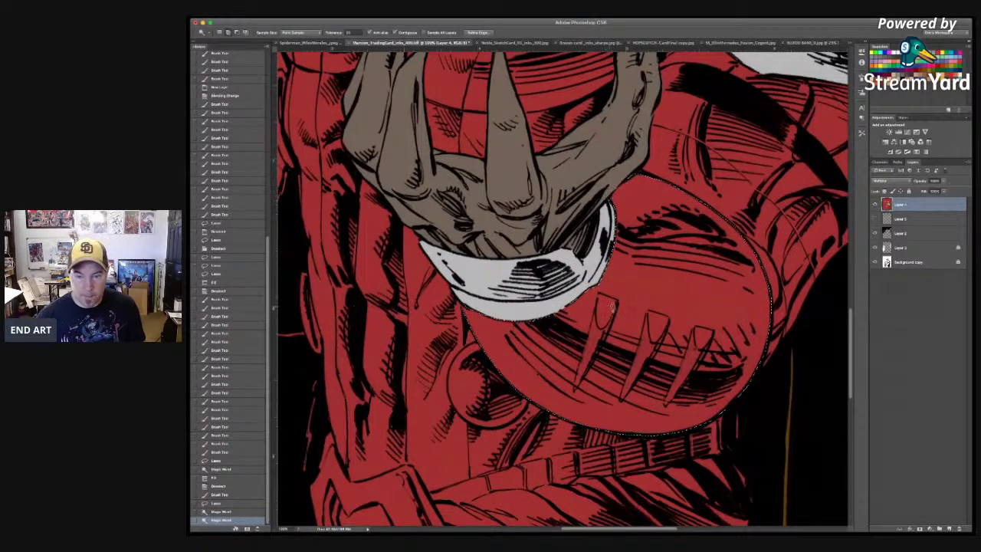
# Step: Fill the selected spiked forearm guard with light beige and deselect
pyautogui.moveTo(589, 328); pyautogui.dragTo(634, 282)
pyautogui.hscroll(5, 634, 282)
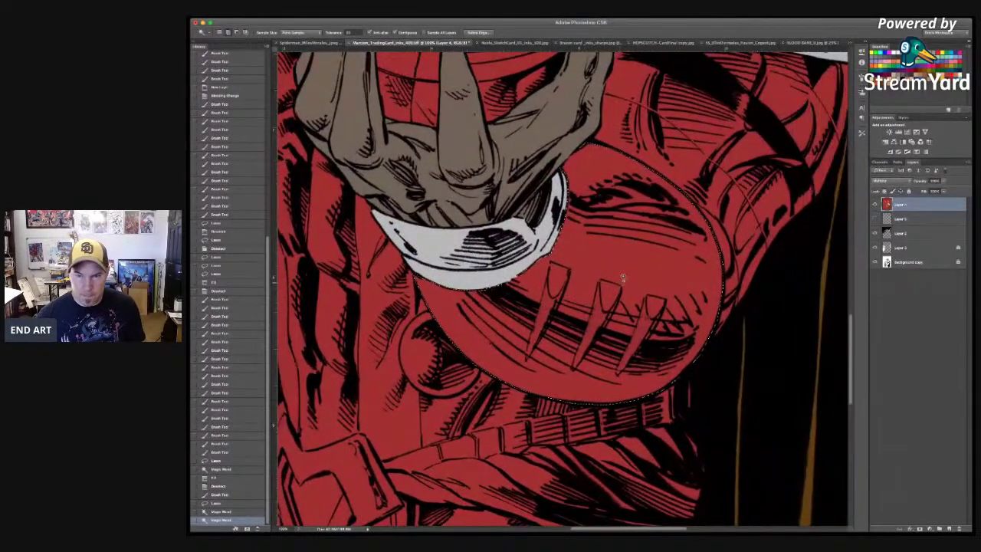
pyautogui.hscroll(3, 618, 298)
pyautogui.scroll(-2, 618, 299)
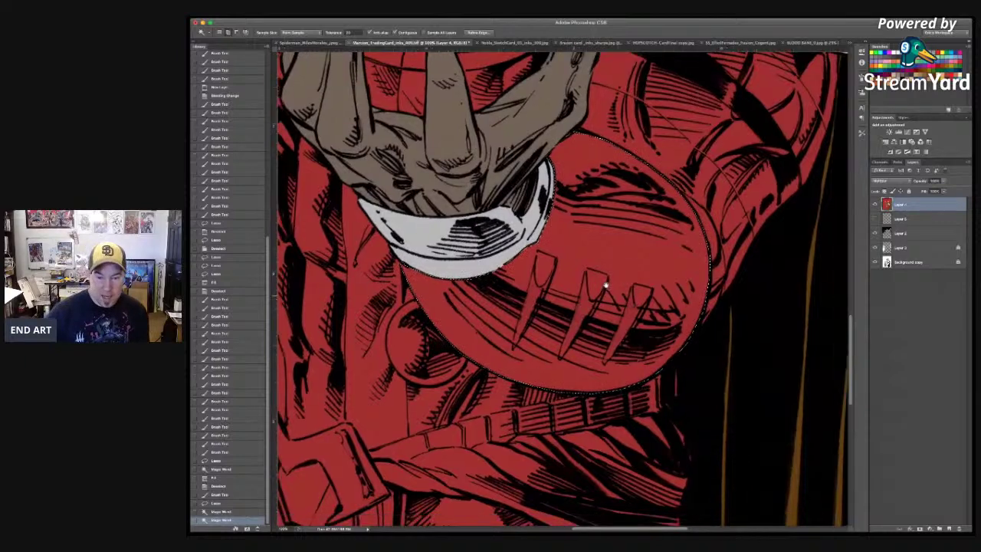
pyautogui.press('b')
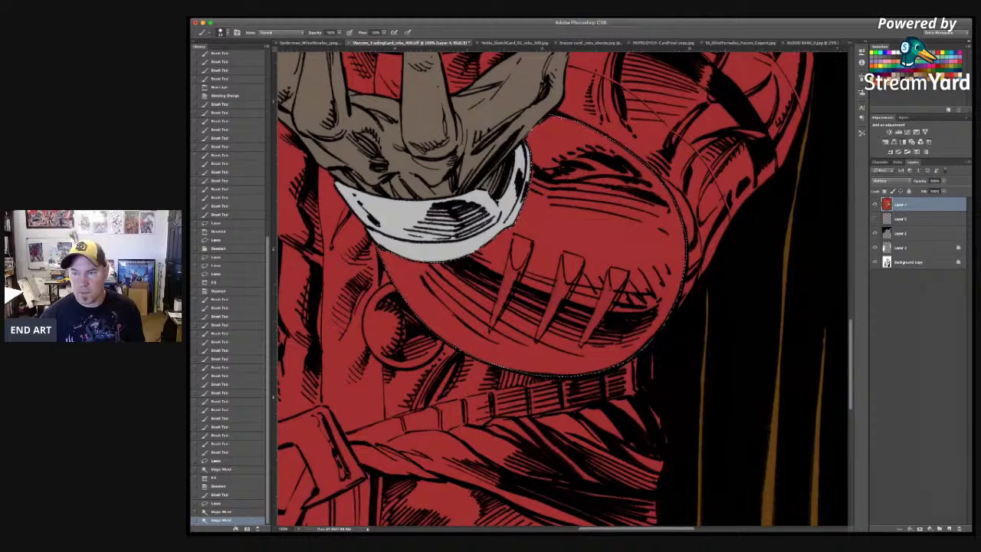
pyautogui.hotkey('alt', 'BackSpace')
pyautogui.press('super+d')
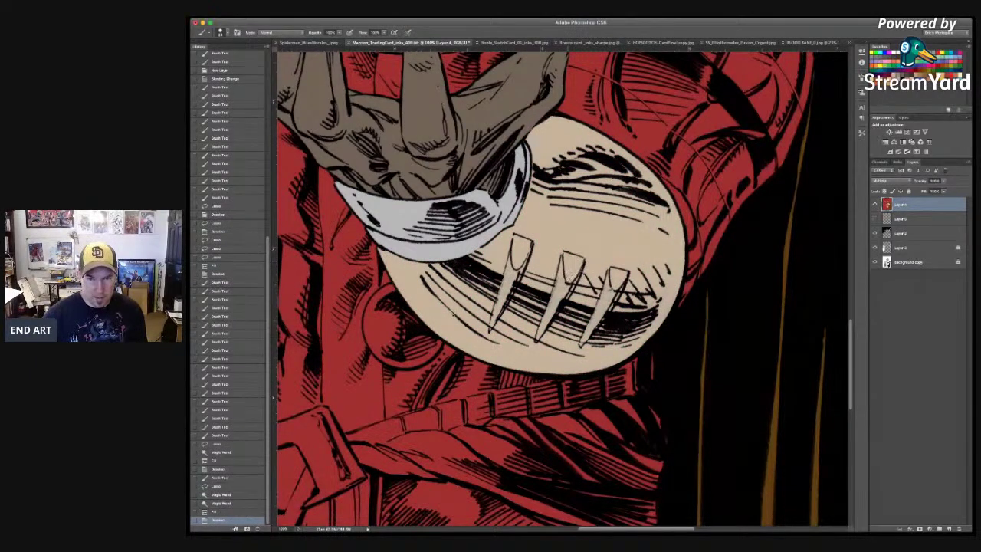
# Step: Activate and unlock the Background copy layer, then retouch the ink at the base of the forearm guard's rightmost spike with the brush
pyautogui.scroll(-2, 580, 265)
pyautogui.scroll(2, 550, 224)
pyautogui.press('super+plus')
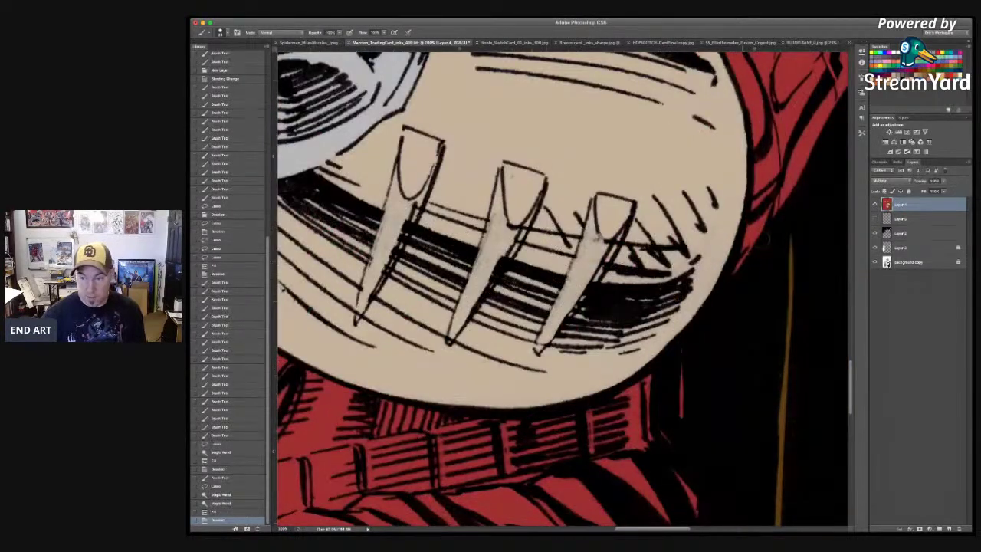
pyautogui.click(937, 260)
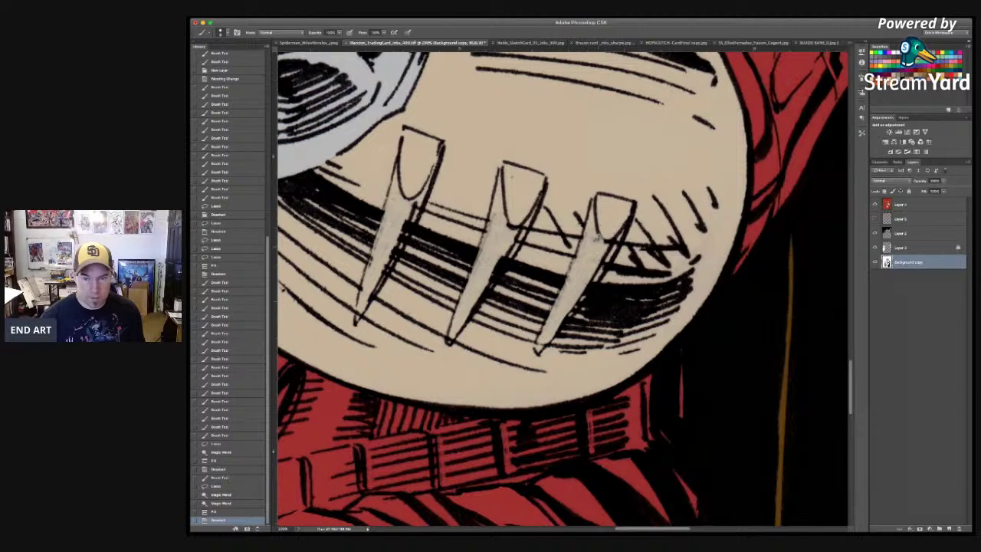
pyautogui.moveTo(598, 226); pyautogui.dragTo(600, 236)
pyautogui.moveTo(598, 228); pyautogui.dragTo(601, 239)
pyautogui.moveTo(597, 233); pyautogui.dragTo(602, 239)
pyautogui.moveTo(599, 233); pyautogui.dragTo(616, 224)
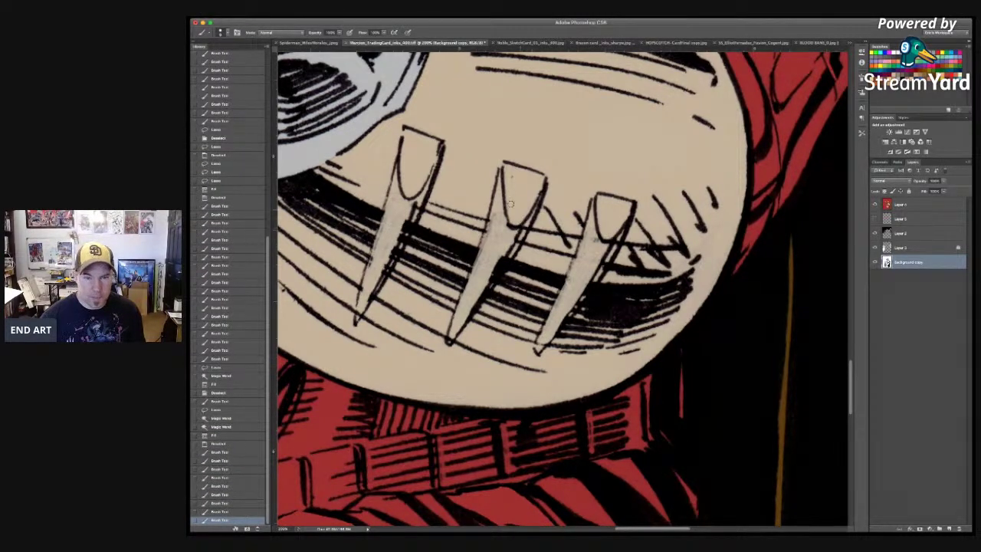
# Step: Retouch the ink at the bases of the middle and left spikes, plus the hatching and tip of the right spike
pyautogui.moveTo(504, 208); pyautogui.dragTo(509, 223)
pyautogui.moveTo(506, 210); pyautogui.dragTo(510, 224)
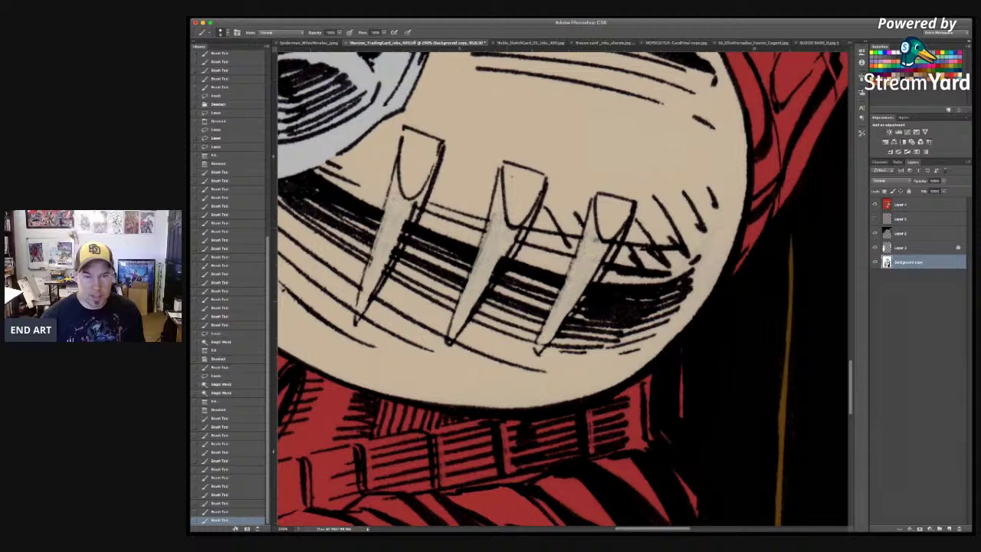
pyautogui.moveTo(416, 190); pyautogui.dragTo(421, 201)
pyautogui.moveTo(417, 190); pyautogui.dragTo(423, 201)
pyautogui.moveTo(625, 327); pyautogui.dragTo(617, 314)
pyautogui.moveTo(586, 346); pyautogui.dragTo(598, 348)
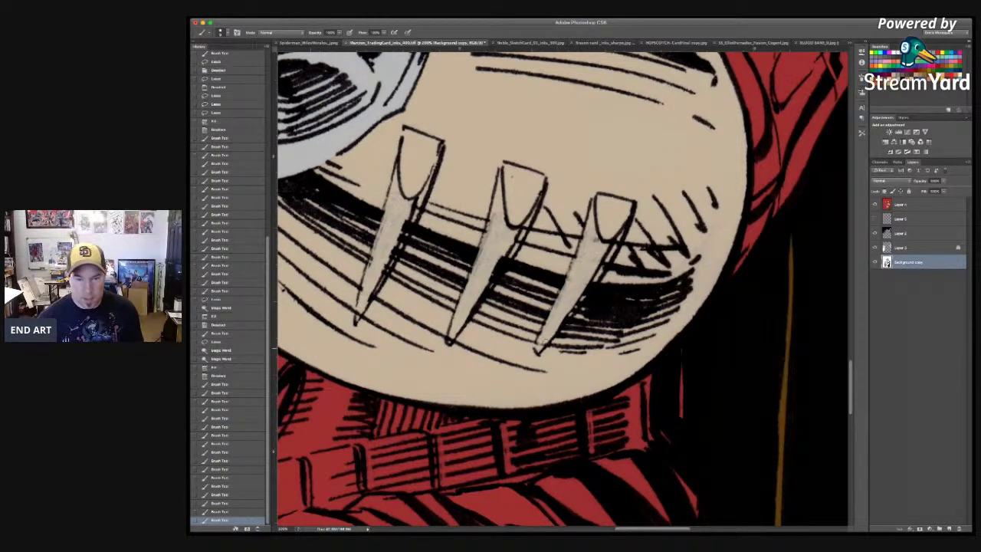
pyautogui.moveTo(544, 329); pyautogui.dragTo(551, 341)
pyautogui.moveTo(547, 335); pyautogui.dragTo(555, 347)
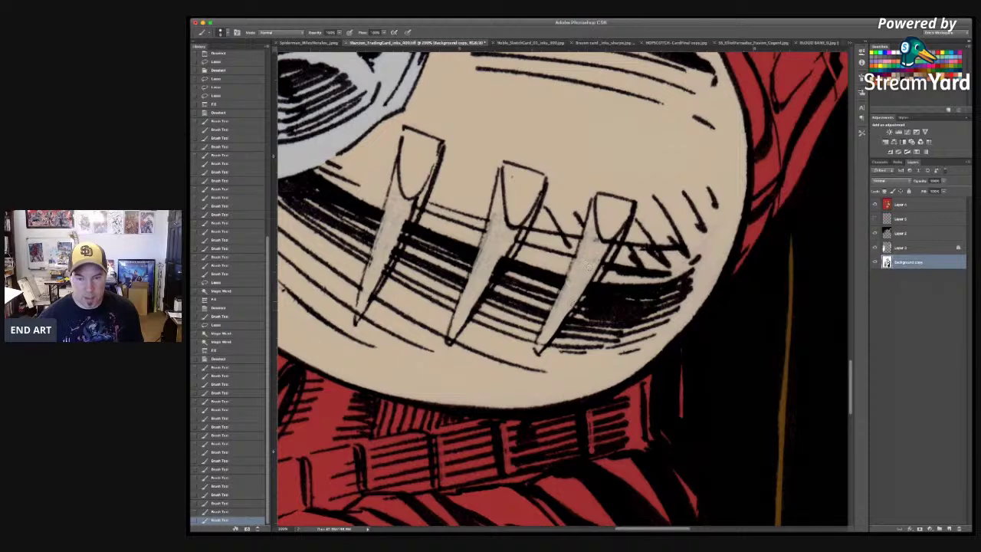
# Step: Erase the grey smudges inside the upper part of the left spike, stepping back in the history past the last eraser strokes
pyautogui.moveTo(590, 278); pyautogui.dragTo(595, 285)
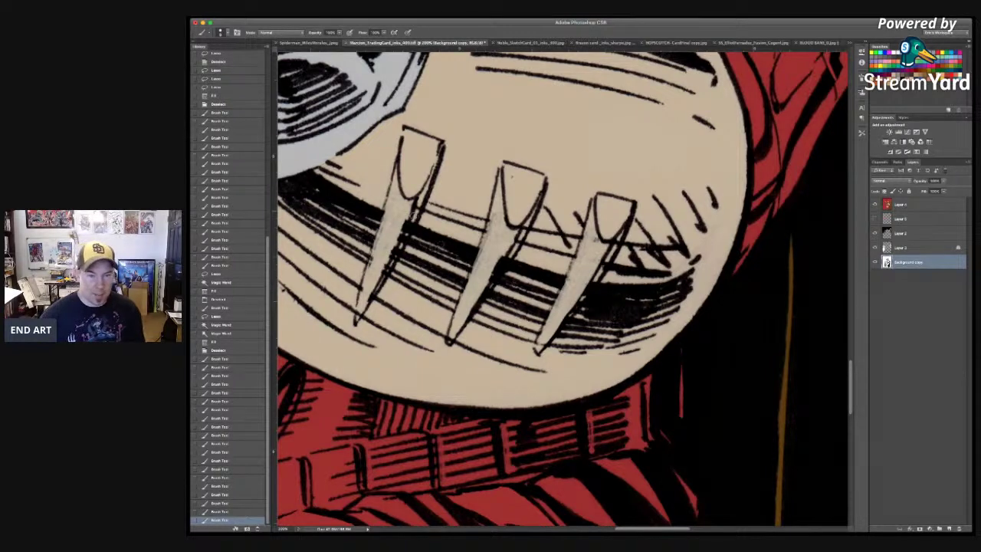
pyautogui.moveTo(387, 234); pyautogui.dragTo(454, 270)
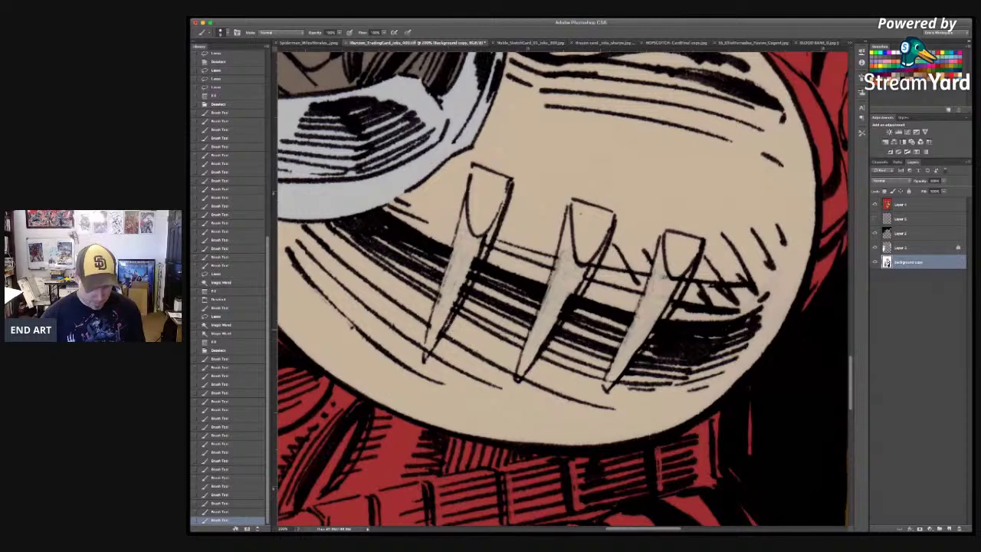
pyautogui.press('e')
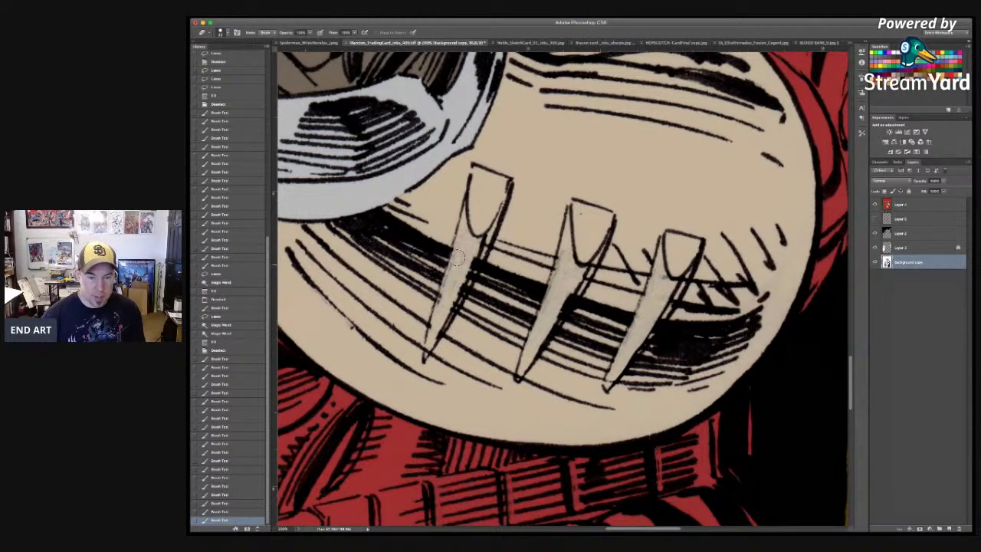
pyautogui.moveTo(460, 255); pyautogui.dragTo(447, 305)
pyautogui.moveTo(459, 256)
pyautogui.mouseDown()
pyautogui.moveTo(437, 320)
pyautogui.moveTo(450, 281)
pyautogui.mouseUp()
pyautogui.click(240, 484)
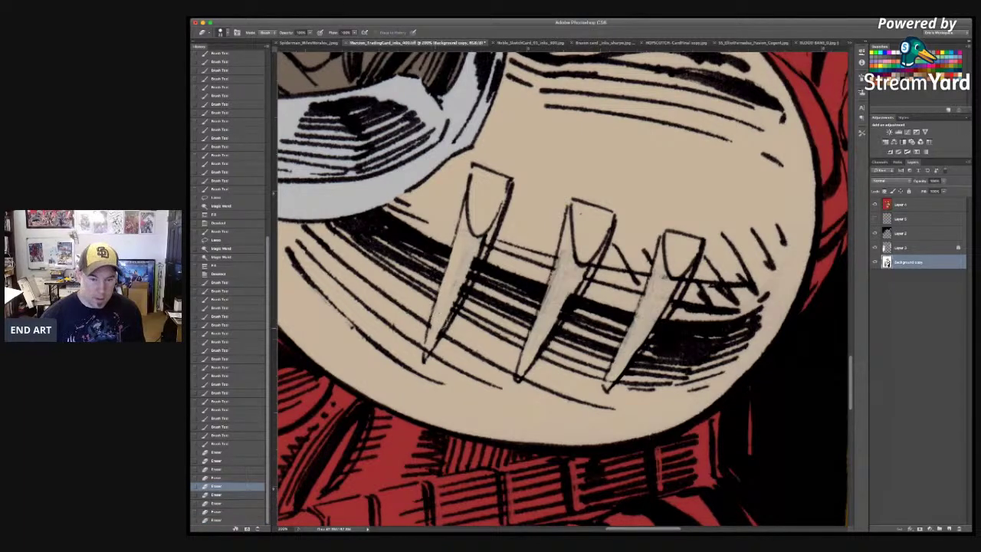
# Step: Erase the remaining smudges down to the left spike's tip, and brush the ink along the right edges of the left and middle spikes
pyautogui.moveTo(438, 321); pyautogui.dragTo(436, 325)
pyautogui.moveTo(463, 260)
pyautogui.mouseDown()
pyautogui.moveTo(472, 258)
pyautogui.moveTo(438, 332)
pyautogui.mouseUp()
pyautogui.moveTo(458, 289)
pyautogui.mouseDown()
pyautogui.moveTo(442, 312)
pyautogui.moveTo(491, 298)
pyautogui.mouseUp()
pyautogui.press('b')
pyautogui.moveTo(480, 248); pyautogui.dragTo(444, 331)
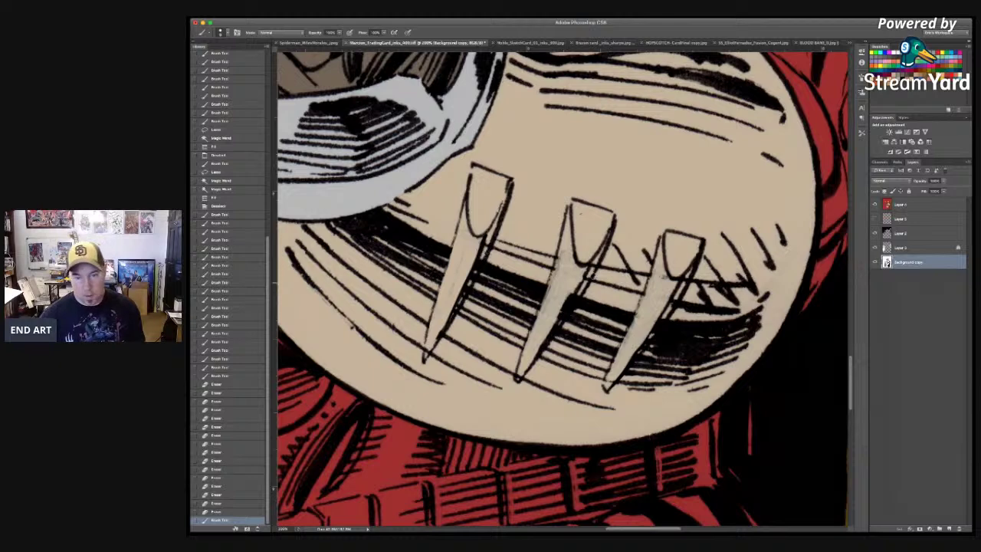
pyautogui.moveTo(584, 266); pyautogui.dragTo(572, 295)
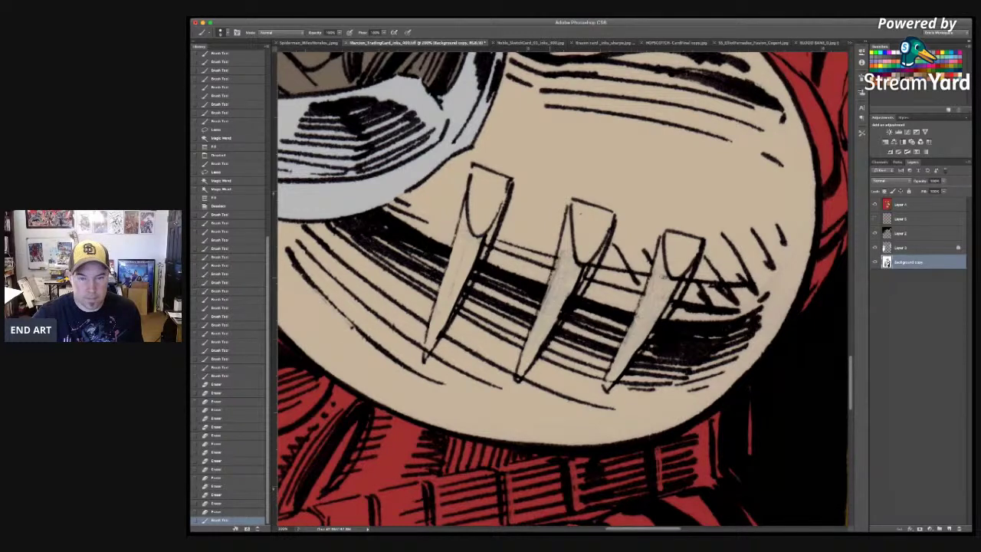
pyautogui.moveTo(307, 228); pyautogui.dragTo(336, 261)
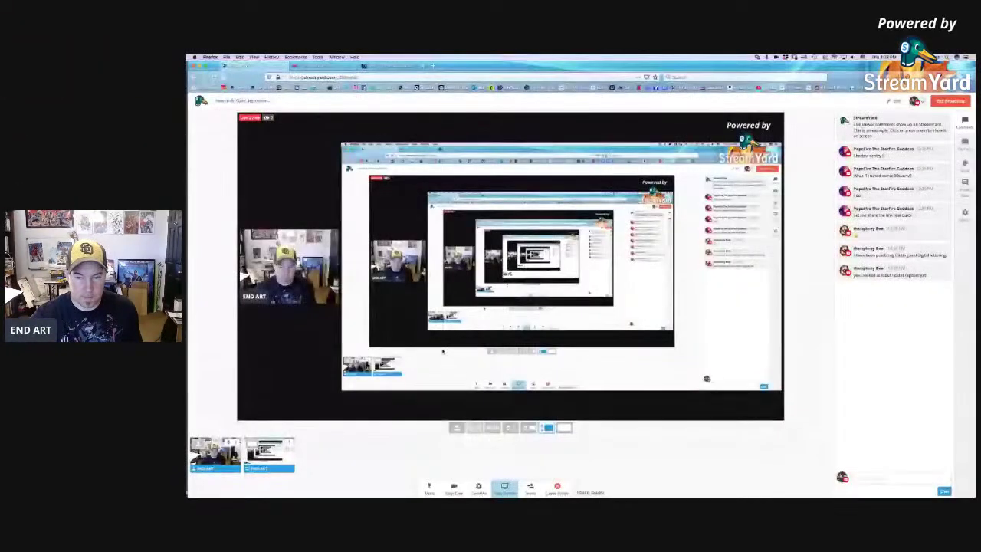
# Step: Switch back to Photoshop and reposition the floating Tools panel over the canvas
pyautogui.press('super+Tab')
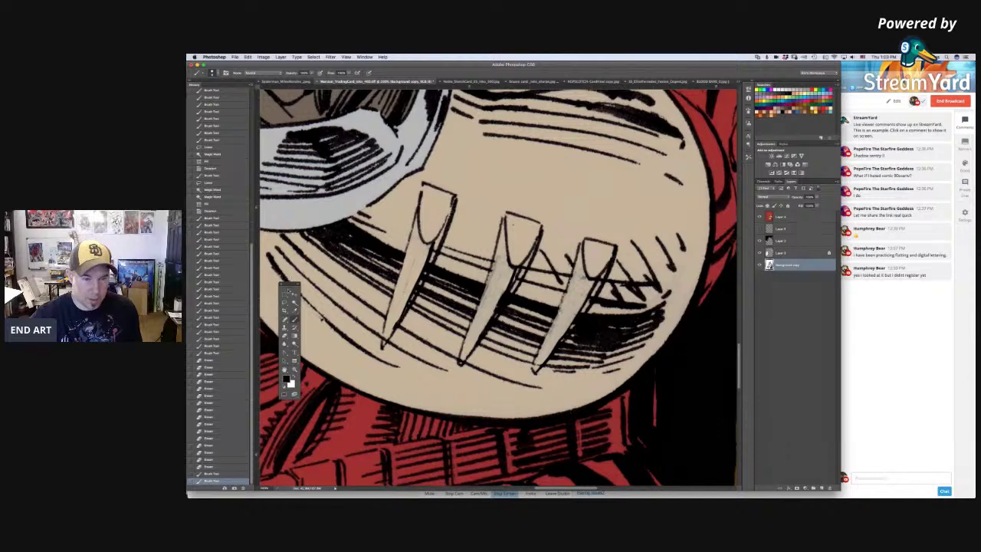
pyautogui.moveTo(290, 285)
pyautogui.mouseDown()
pyautogui.moveTo(345, 270)
pyautogui.moveTo(296, 267)
pyautogui.mouseUp()
pyautogui.press('super+Tab')
pyautogui.press('super+Tab')
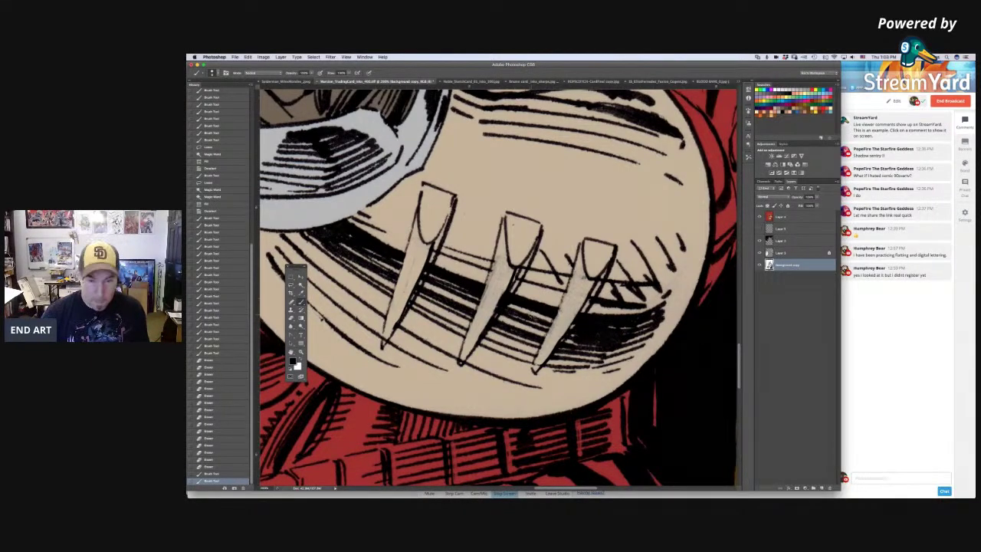
pyautogui.press('super+plus')
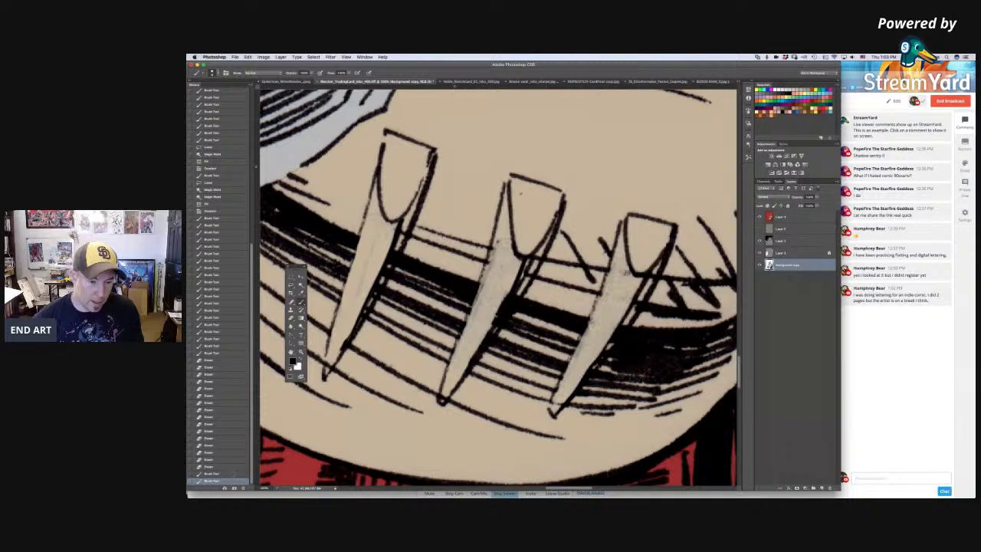
pyautogui.keyDown('shift'); pyautogui.click(496, 243); pyautogui.keyUp('shift')
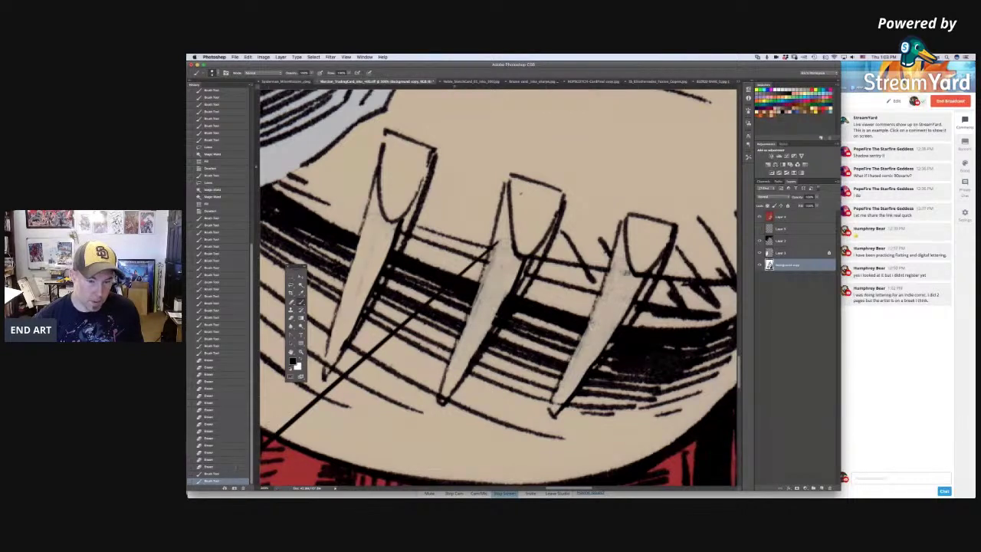
pyautogui.press('super+z')
pyautogui.click(403, 359)
pyautogui.scroll(-3, 414, 353)
pyautogui.hscroll(-3, 414, 353)
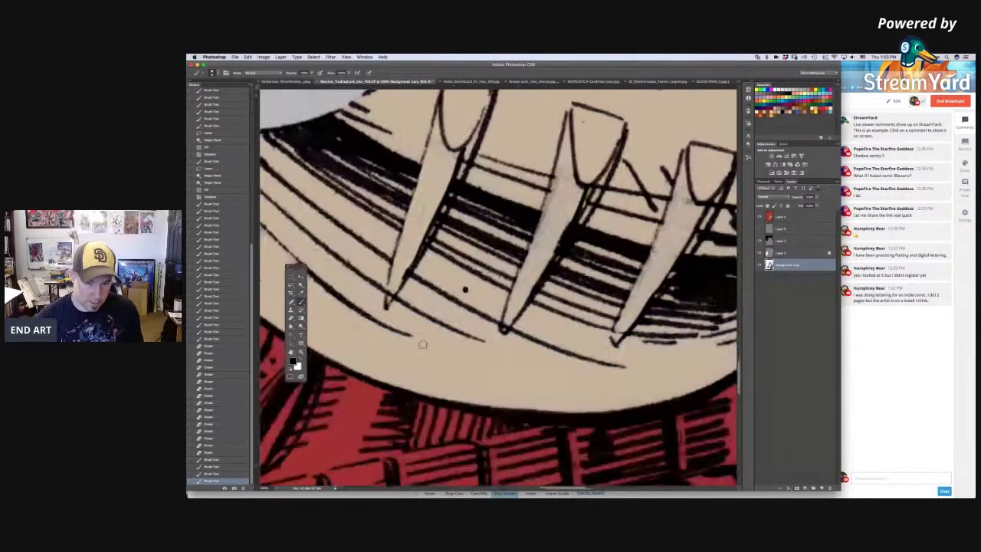
pyautogui.press('super+z')
# Step: Revert to the last Eraser history state and paint out the grey smudges in the middle and left spikes with a white brush
pyautogui.click(229, 460)
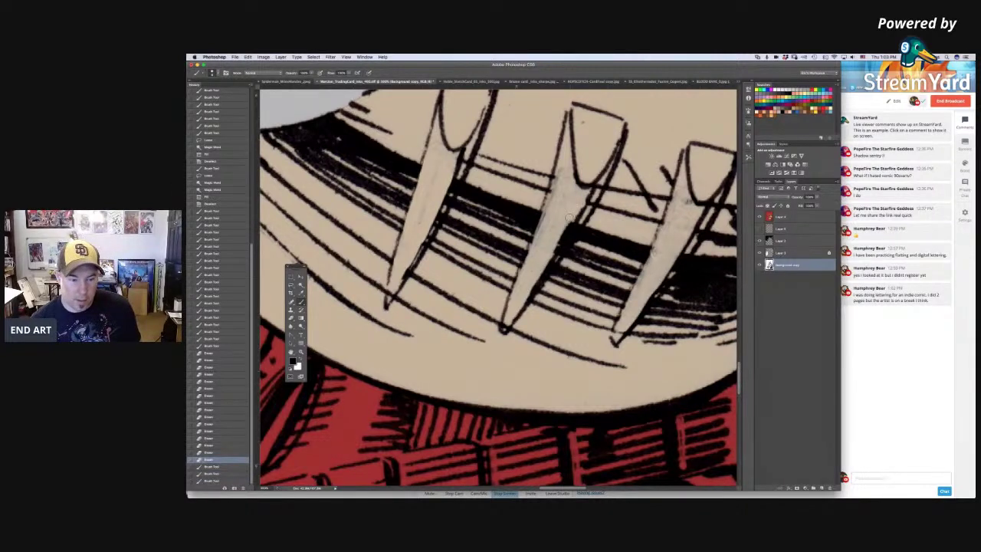
pyautogui.press('x')
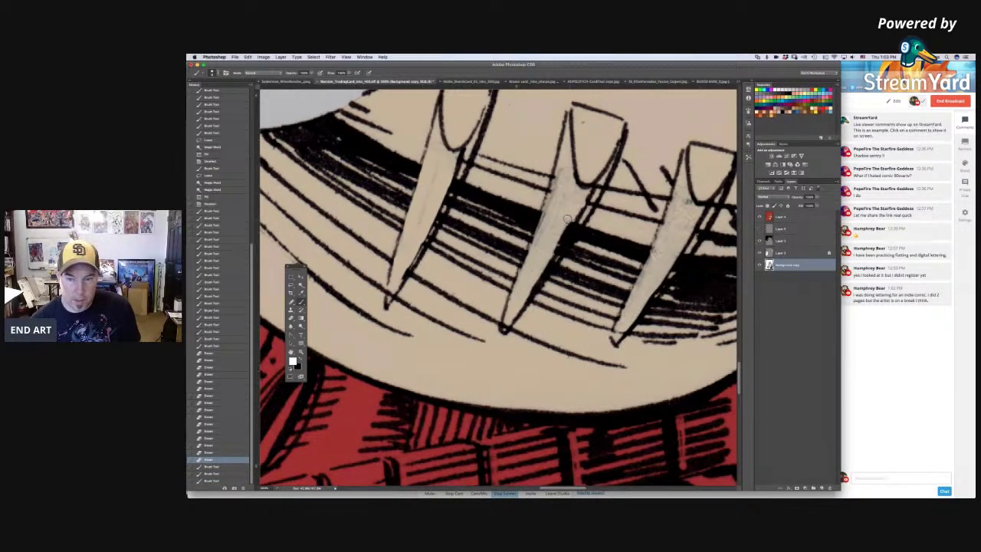
pyautogui.moveTo(571, 217); pyautogui.dragTo(547, 261)
pyautogui.moveTo(560, 176); pyautogui.dragTo(552, 194)
pyautogui.moveTo(554, 184); pyautogui.dragTo(546, 208)
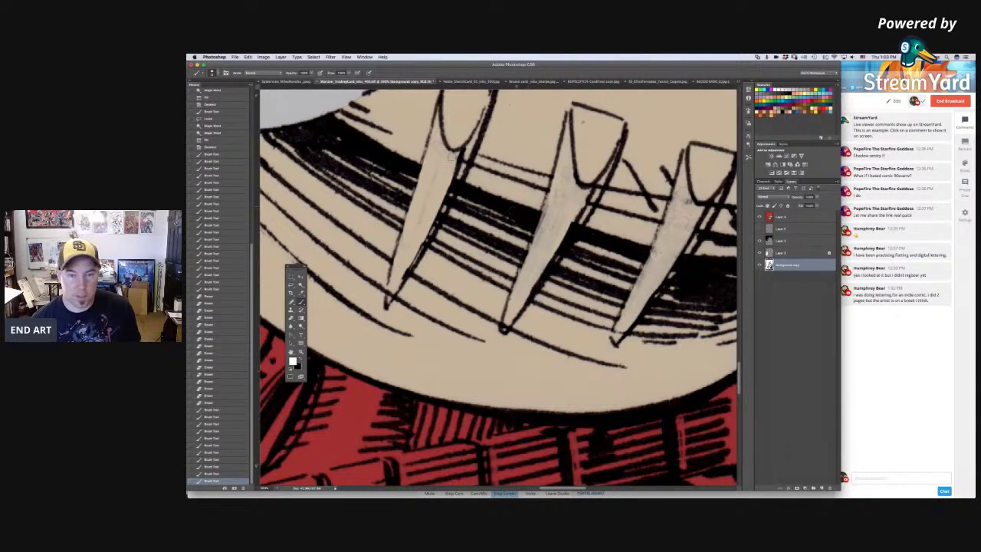
pyautogui.moveTo(457, 156)
pyautogui.mouseDown()
pyautogui.moveTo(449, 150)
pyautogui.moveTo(447, 180)
pyautogui.mouseUp()
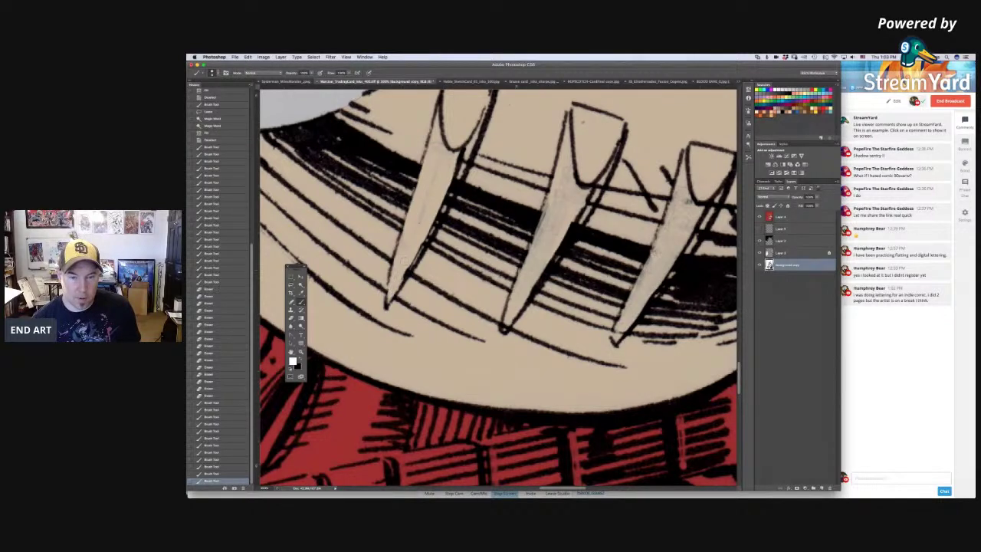
pyautogui.moveTo(454, 164); pyautogui.dragTo(448, 179)
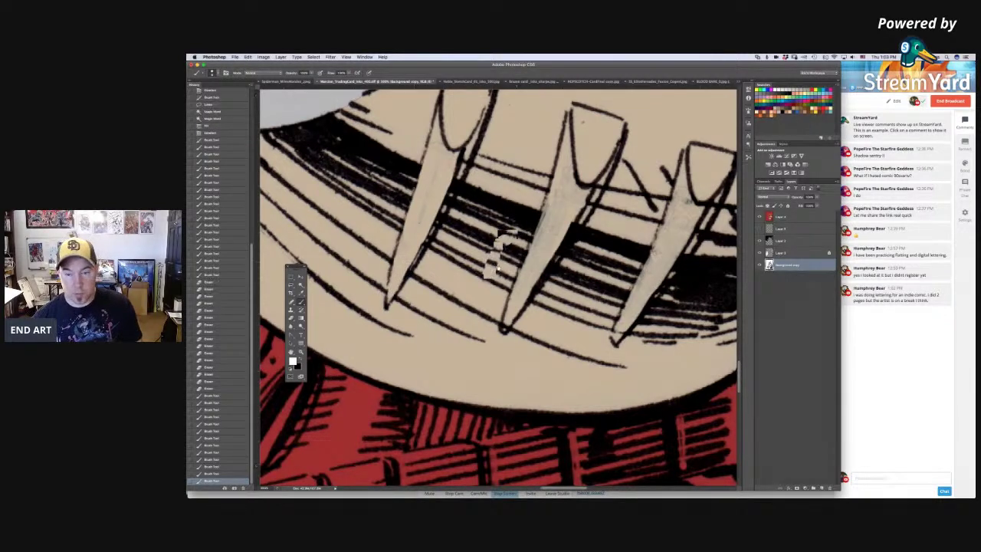
# Step: Lighten the leftover grey smudges inside the middle and right spikes with the Dodge tool
pyautogui.moveTo(500, 253); pyautogui.dragTo(456, 344)
pyautogui.click(301, 326)
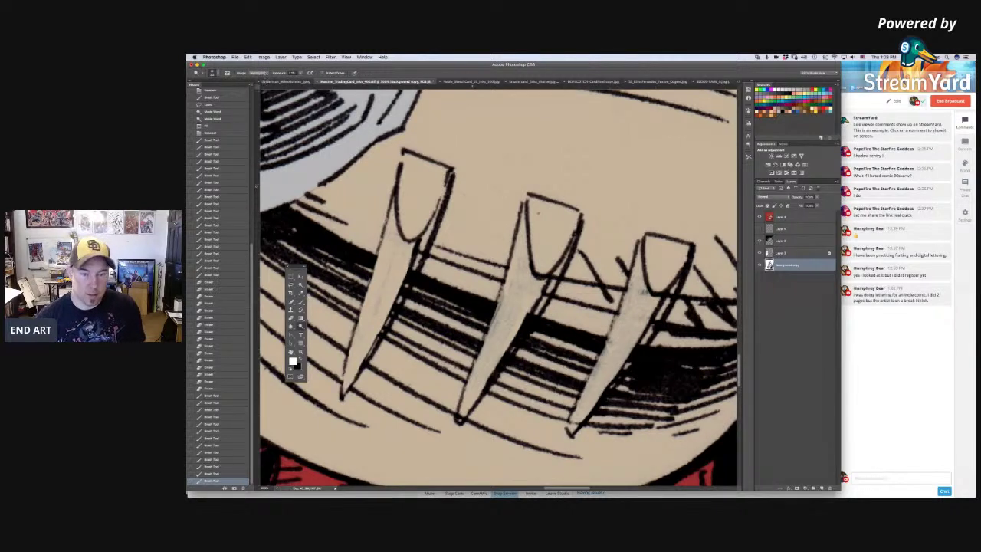
pyautogui.moveTo(399, 230)
pyautogui.mouseDown()
pyautogui.moveTo(371, 325)
pyautogui.moveTo(397, 249)
pyautogui.mouseUp()
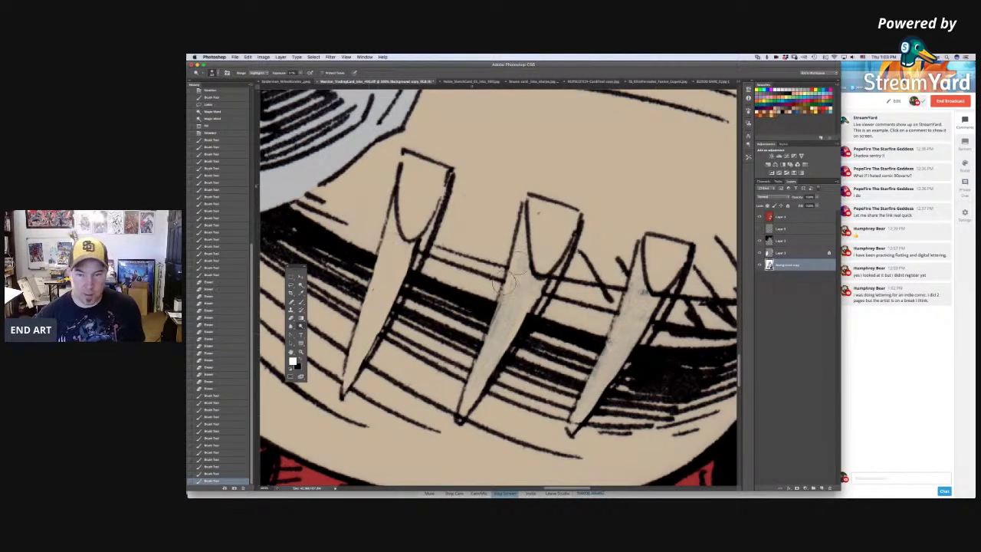
pyautogui.moveTo(486, 378)
pyautogui.mouseDown()
pyautogui.moveTo(518, 273)
pyautogui.moveTo(507, 316)
pyautogui.moveTo(491, 316)
pyautogui.mouseUp()
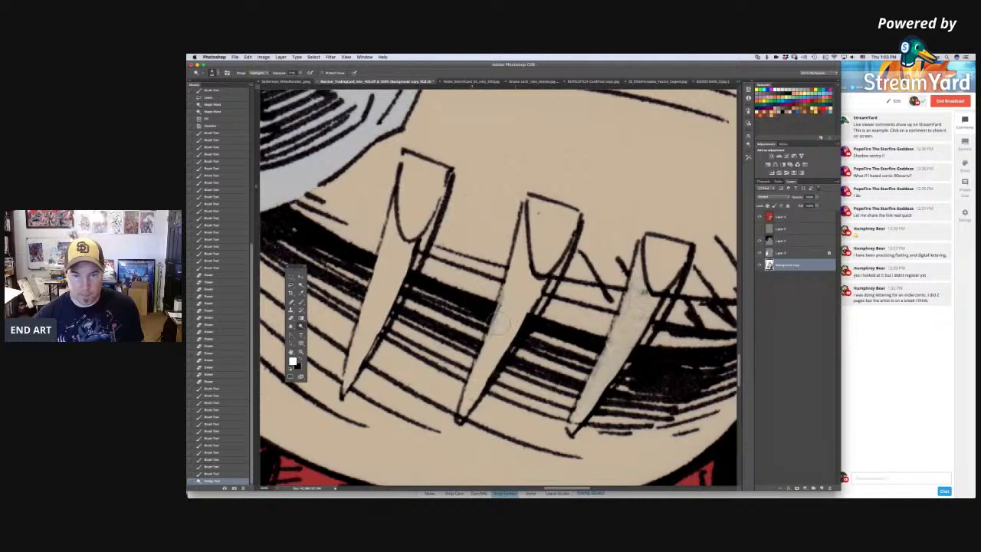
pyautogui.moveTo(636, 285)
pyautogui.mouseDown()
pyautogui.moveTo(624, 337)
pyautogui.moveTo(567, 429)
pyautogui.moveTo(608, 339)
pyautogui.moveTo(626, 349)
pyautogui.moveTo(641, 282)
pyautogui.moveTo(641, 315)
pyautogui.mouseUp()
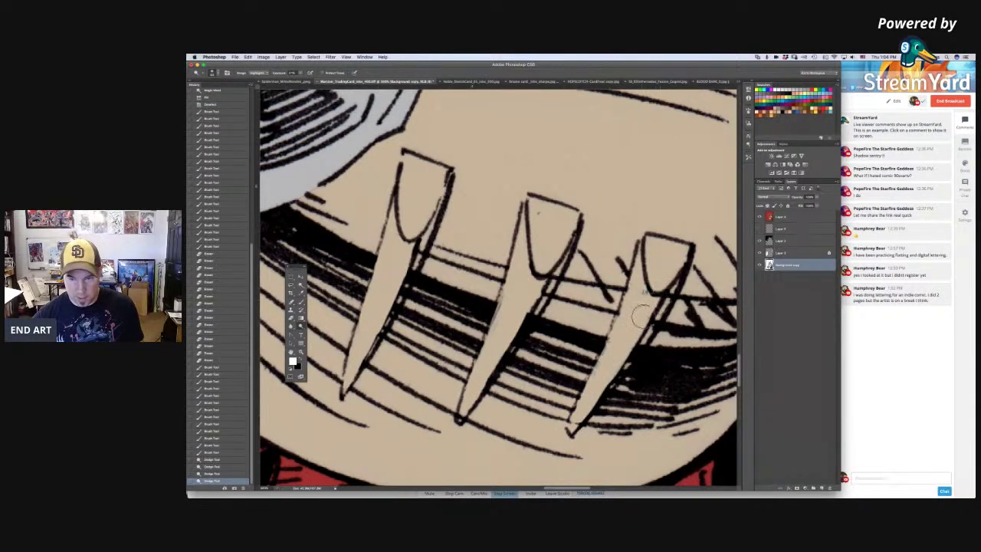
# Step: Paint the right spike's interior clean with the white brush and tidy the ink just below the bases of all three spikes
pyautogui.press('b')
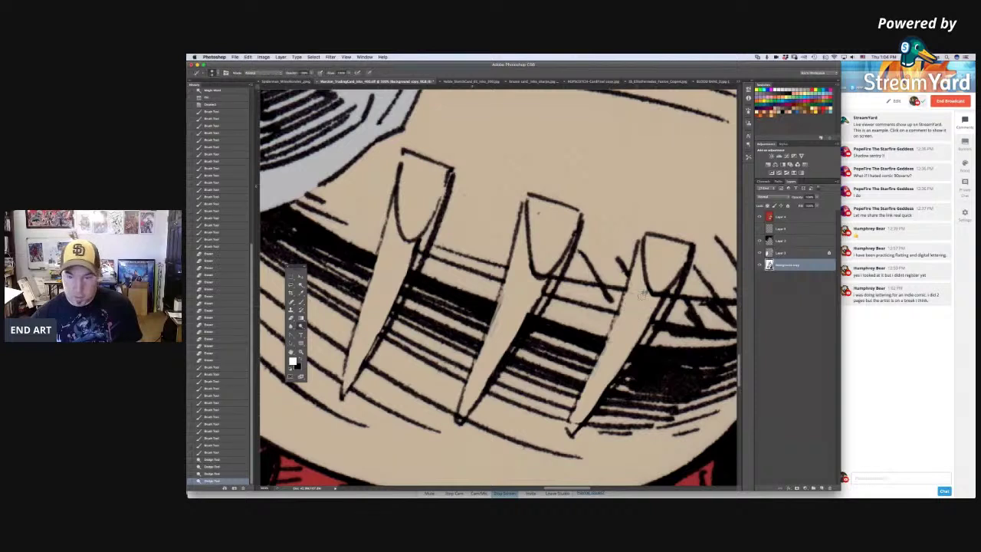
pyautogui.moveTo(643, 292)
pyautogui.mouseDown()
pyautogui.moveTo(606, 346)
pyautogui.moveTo(575, 421)
pyautogui.mouseUp()
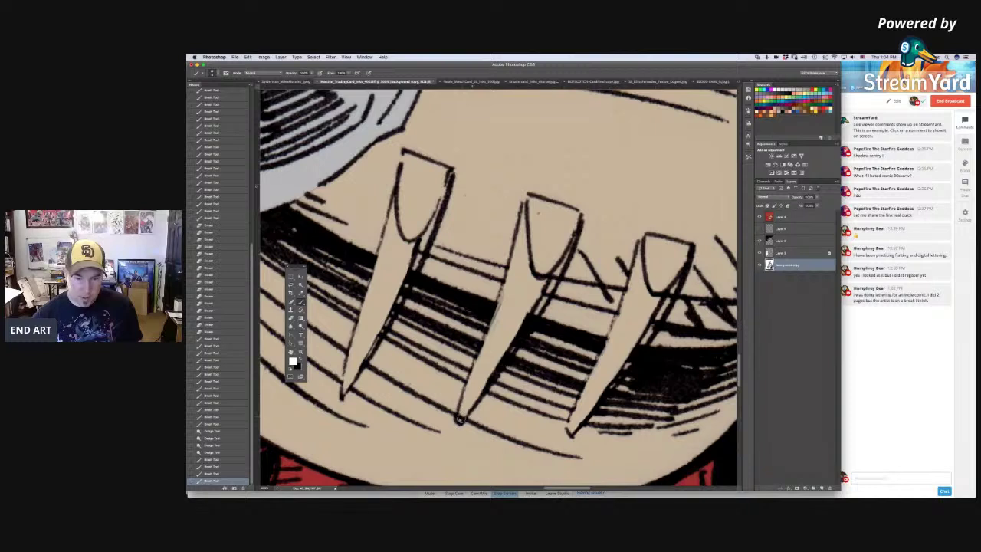
pyautogui.scroll(3, 462, 329)
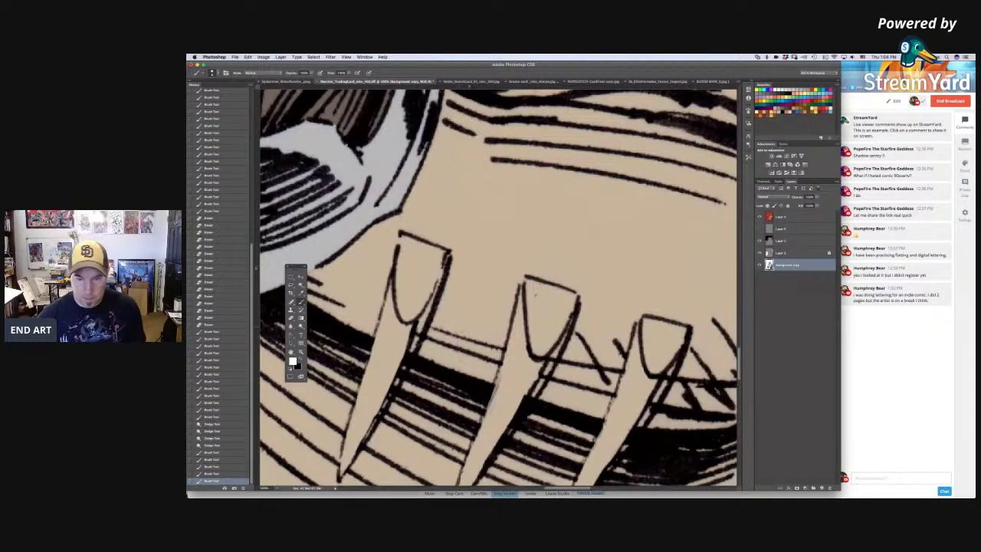
pyautogui.moveTo(557, 354); pyautogui.dragTo(543, 380)
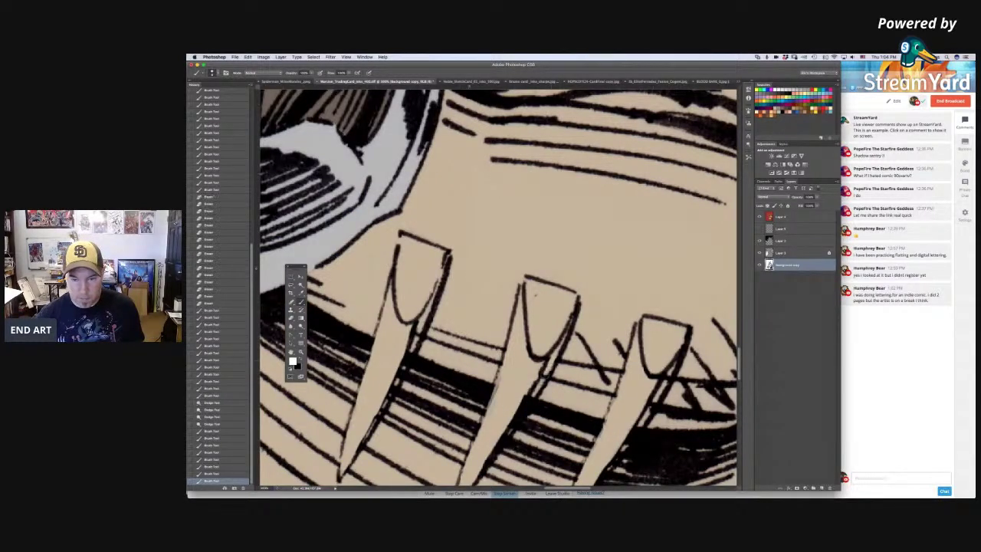
pyautogui.moveTo(418, 337); pyautogui.dragTo(422, 320)
pyautogui.moveTo(673, 380)
pyautogui.mouseDown()
pyautogui.moveTo(662, 381)
pyautogui.moveTo(655, 406)
pyautogui.mouseUp()
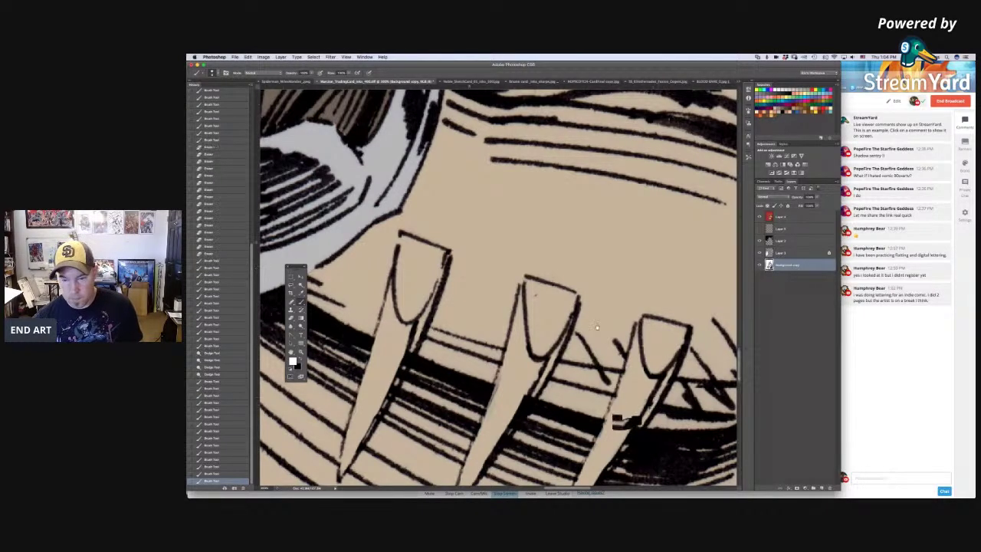
# Step: Brush a thin white highlight along the right spike's shadowed edge and touch up the middle spike's right edge
pyautogui.scroll(-5, 654, 405)
pyautogui.moveTo(598, 269); pyautogui.dragTo(549, 351)
pyautogui.moveTo(573, 328); pyautogui.dragTo(564, 338)
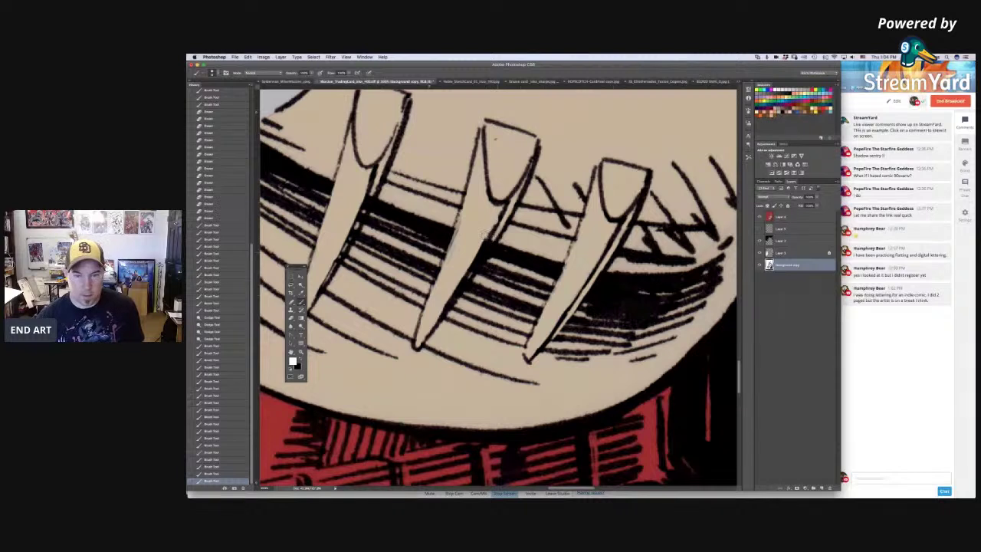
pyautogui.moveTo(483, 237)
pyautogui.mouseDown()
pyautogui.moveTo(437, 335)
pyautogui.moveTo(458, 223)
pyautogui.mouseUp()
# Step: Undo the last brush stroke, then brush thin white highlights along the right edges of the left and middle spikes
pyautogui.scroll(3, 462, 221)
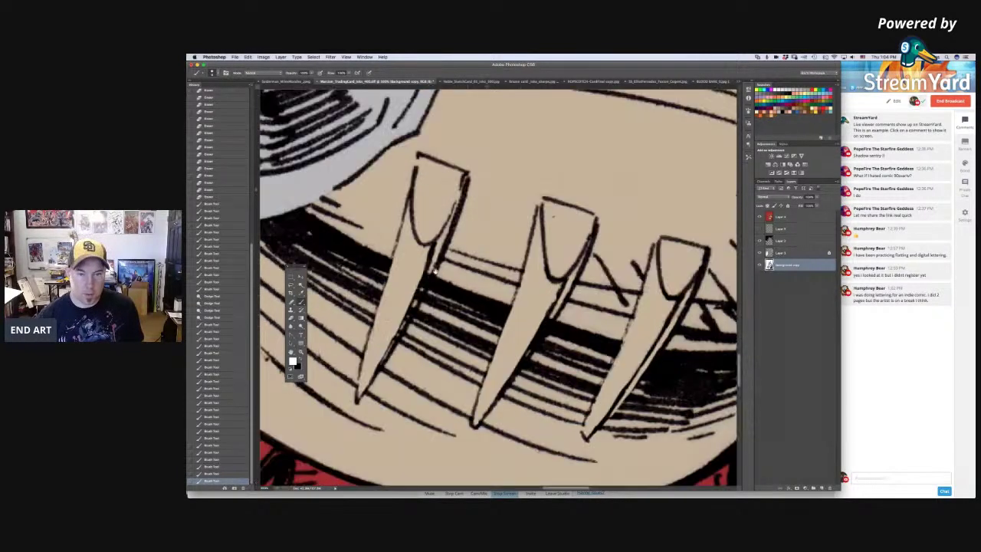
pyautogui.press('super+z')
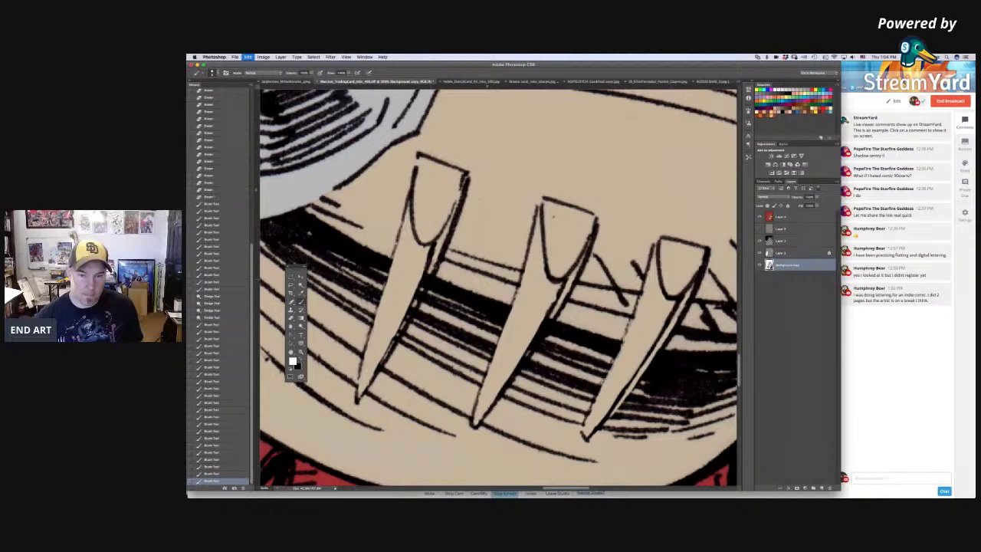
pyautogui.moveTo(432, 274); pyautogui.dragTo(379, 367)
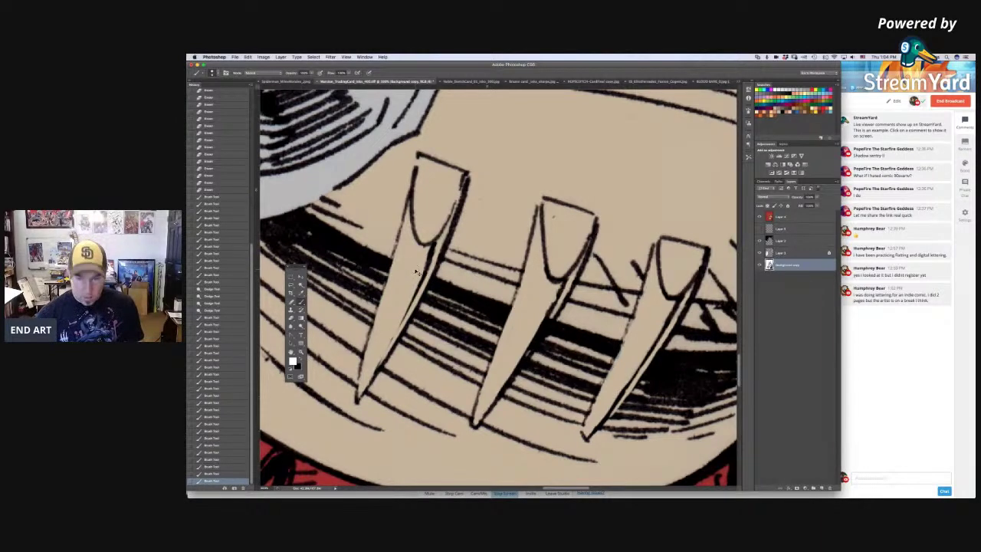
pyautogui.press('super+minus')
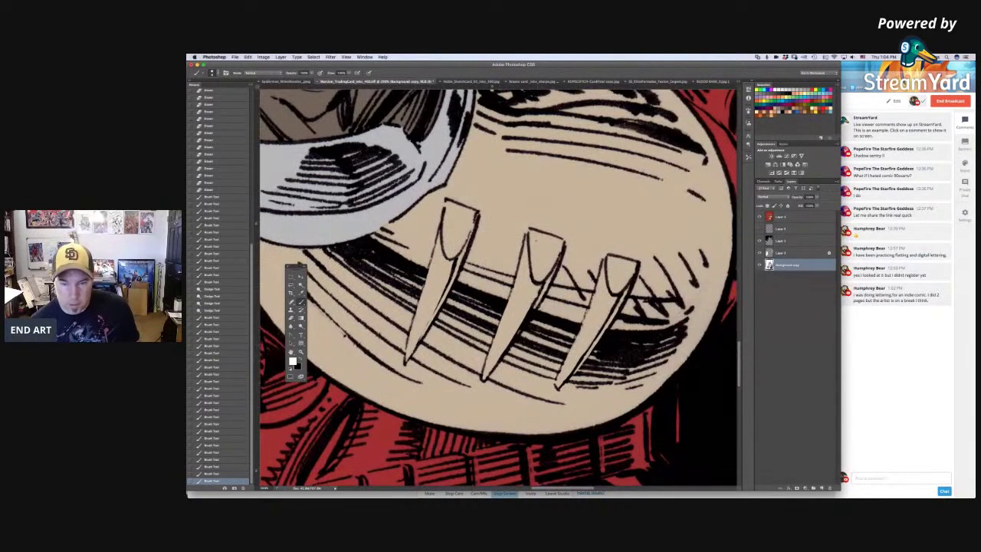
pyautogui.moveTo(533, 315); pyautogui.dragTo(507, 349)
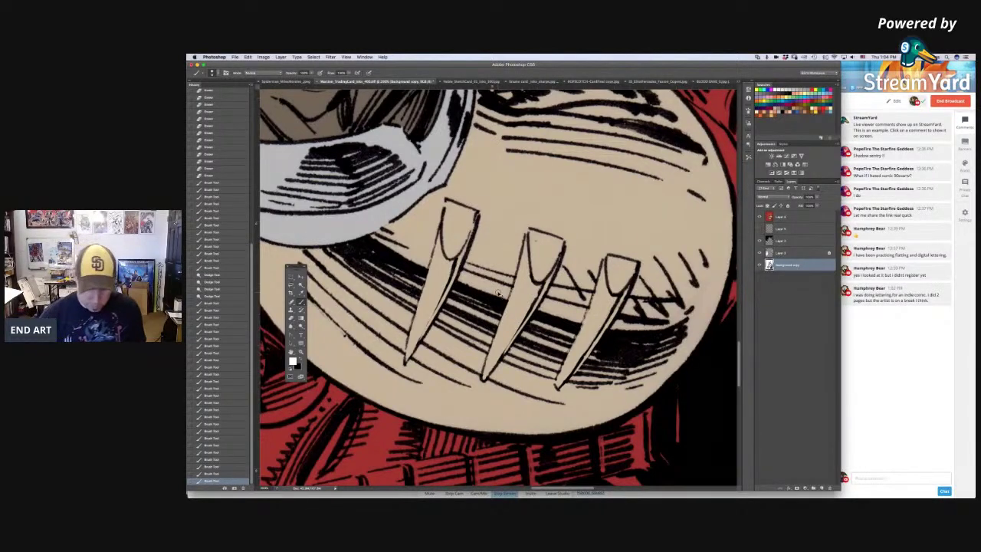
pyautogui.press('super+minus')
pyautogui.press('super+minus')
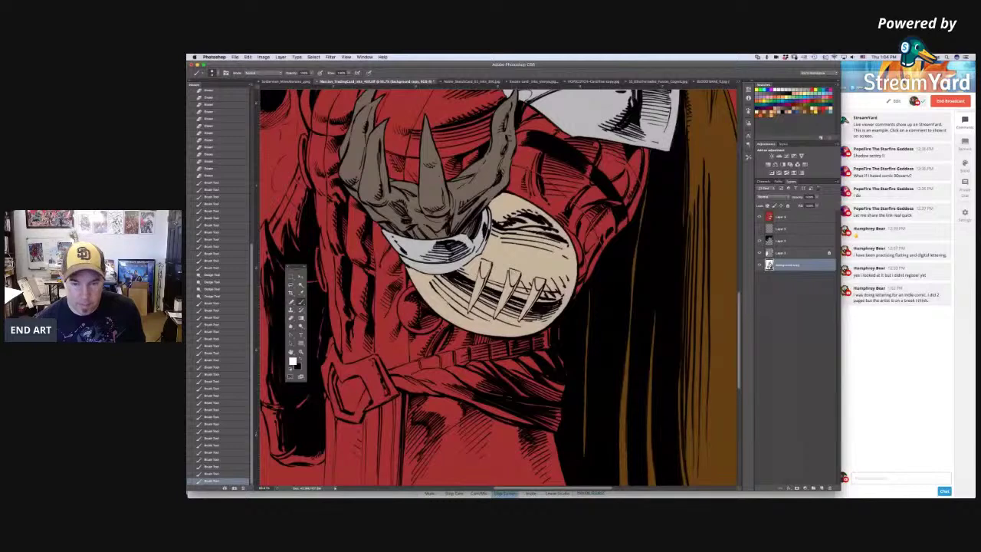
pyautogui.scroll(-1, 574, 294)
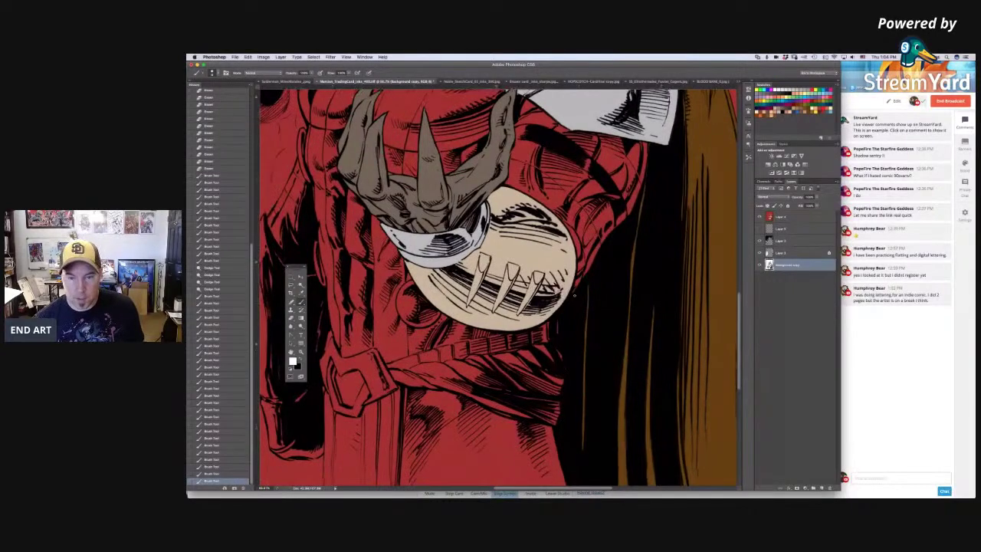
pyautogui.scroll(3, 556, 253)
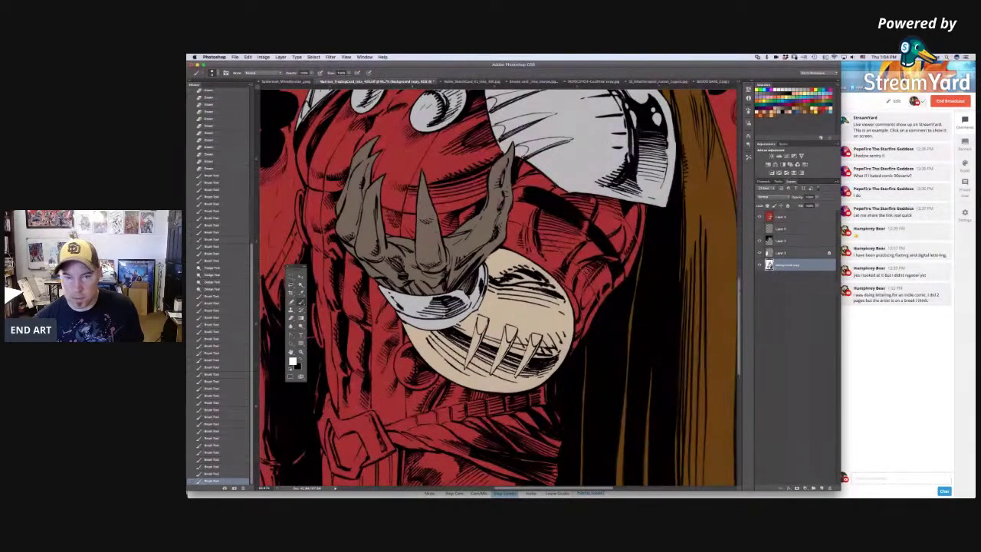
# Step: Sample the costume's red beside the clawed hand as the foreground colour
pyautogui.press('super+plus')
pyautogui.press('super+plus')
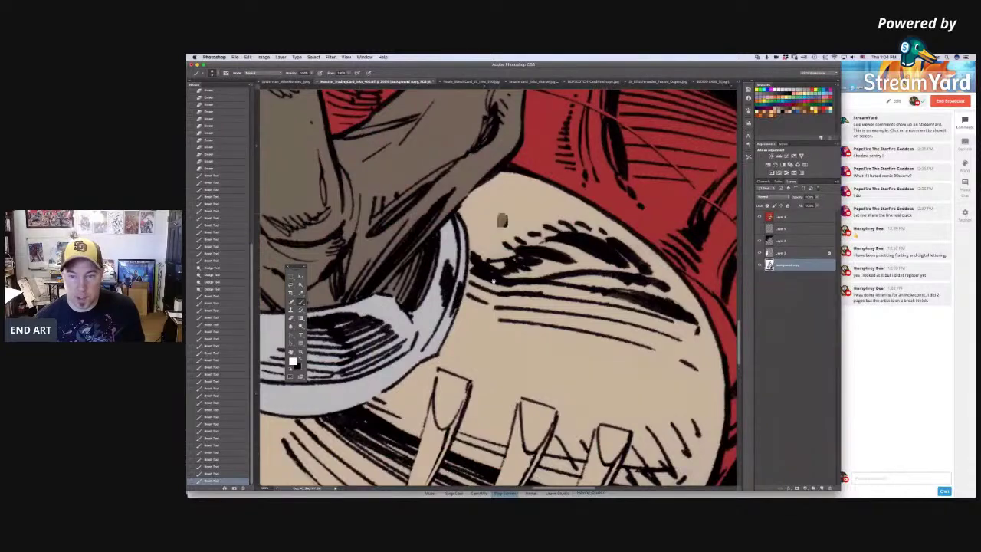
pyautogui.moveTo(502, 220); pyautogui.dragTo(485, 333)
pyautogui.moveTo(509, 186); pyautogui.dragTo(498, 299)
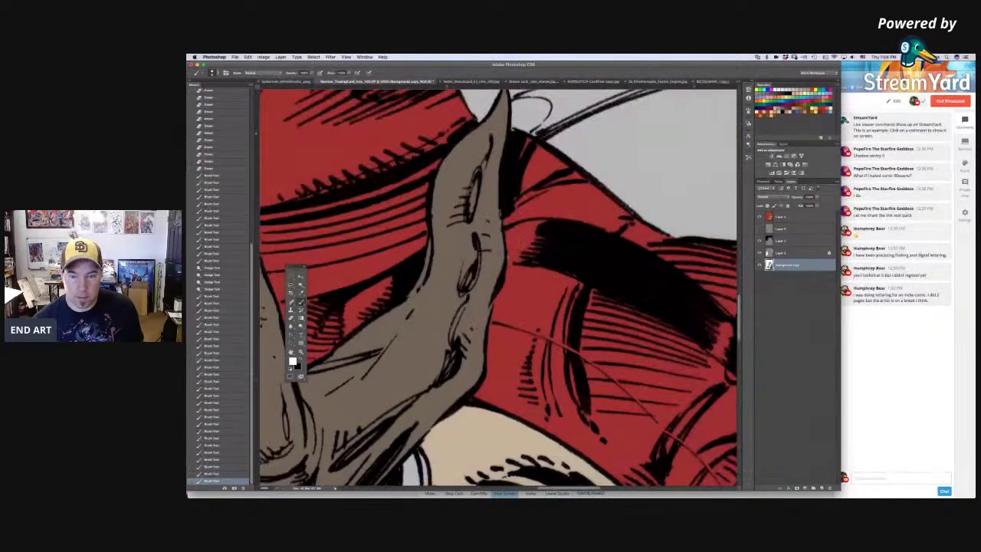
pyautogui.keyDown('alt'); pyautogui.click(552, 199); pyautogui.keyUp('alt')
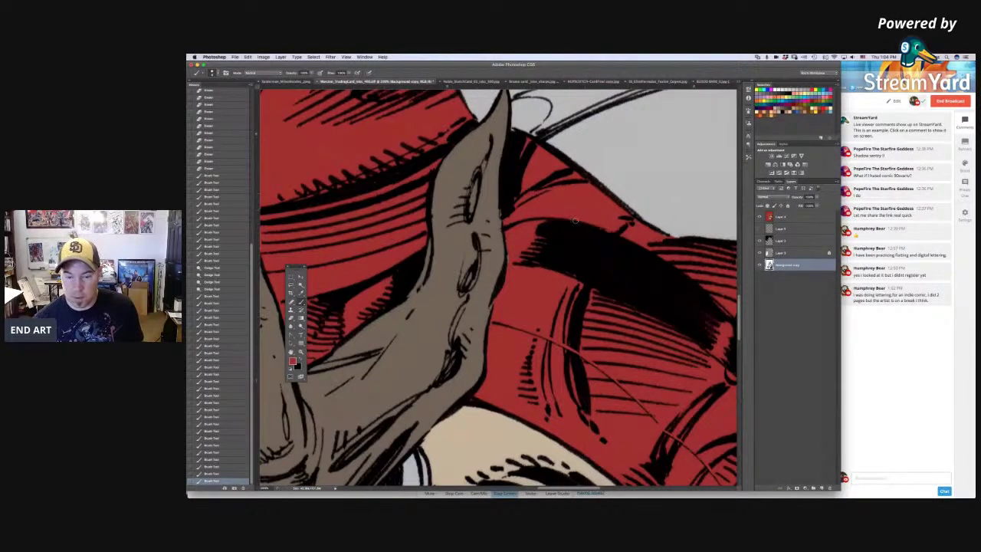
# Step: Hide and reshow the colour flats, make Layer 4 active and touch up the red along the clawed thumb's outer edge
pyautogui.moveTo(556, 221); pyautogui.dragTo(546, 108)
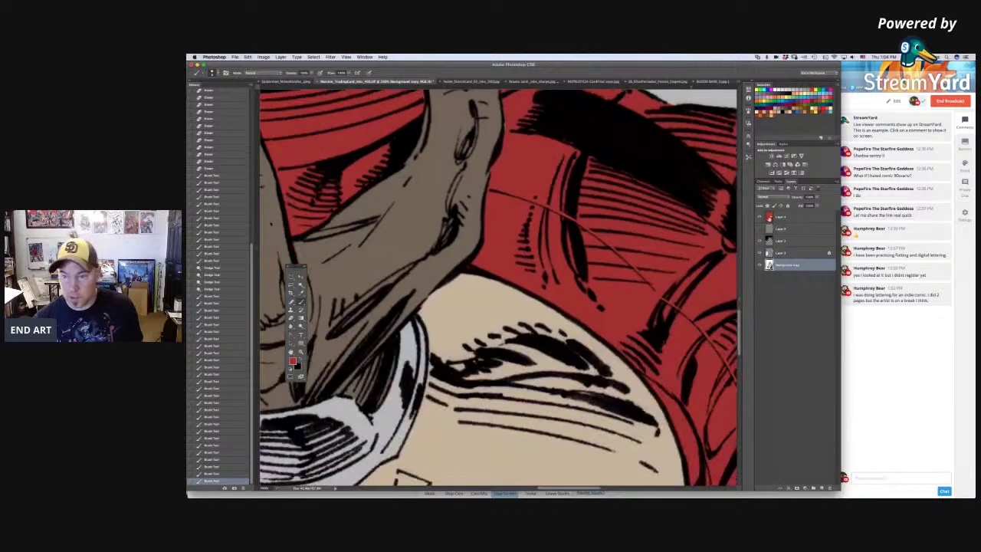
pyautogui.click(759, 219)
pyautogui.moveTo(616, 331); pyautogui.dragTo(602, 138)
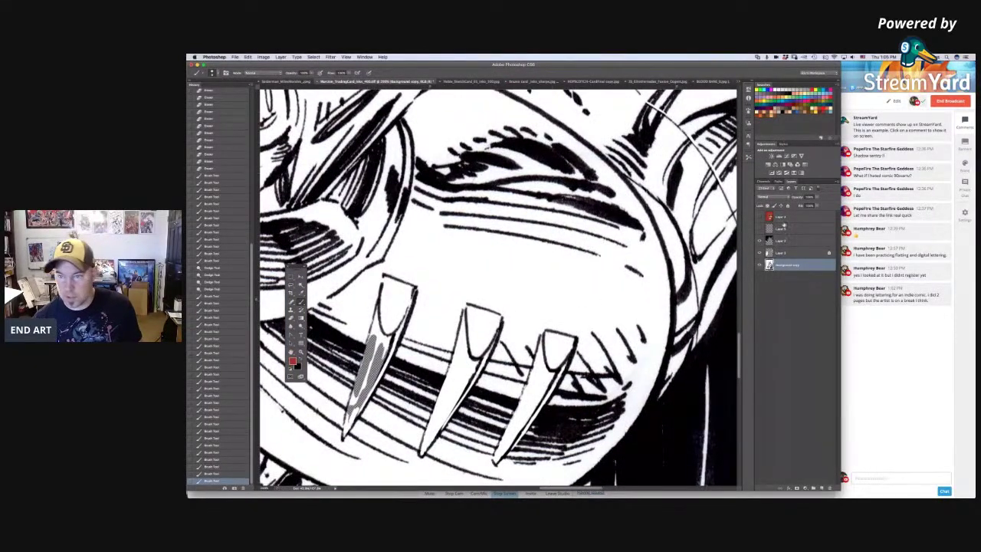
pyautogui.click(790, 217)
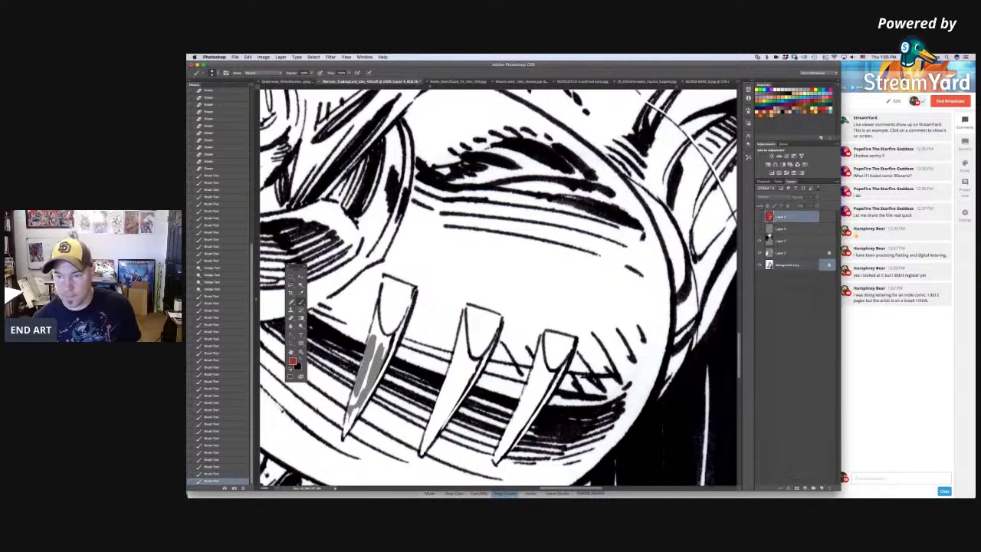
pyautogui.click(759, 217)
pyautogui.scroll(5, 552, 238)
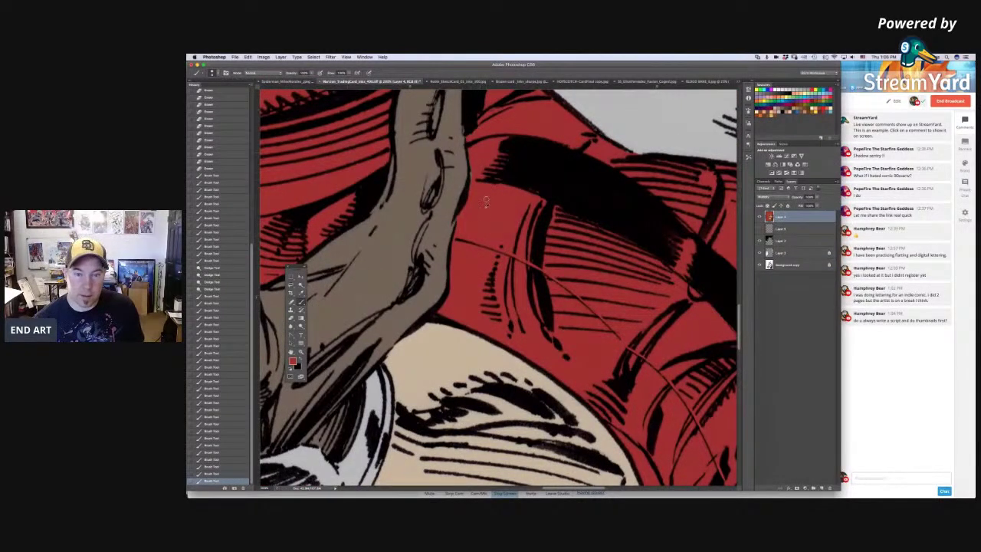
pyautogui.moveTo(471, 171); pyautogui.dragTo(473, 182)
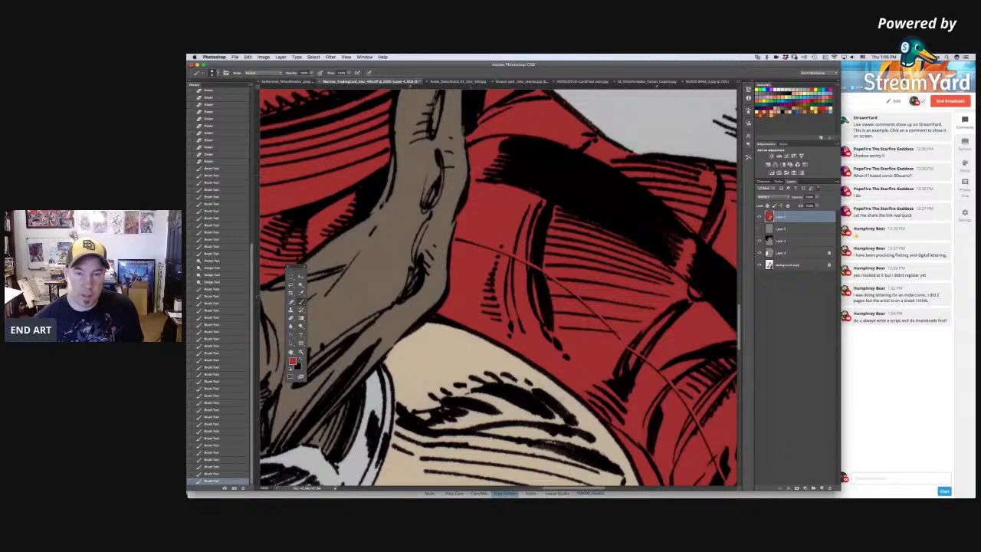
# Step: Examine the flat colours around the claws, chest, shoulder pad and upper arm, close up and at full-figure scale
pyautogui.hscroll(-5, 433, 245)
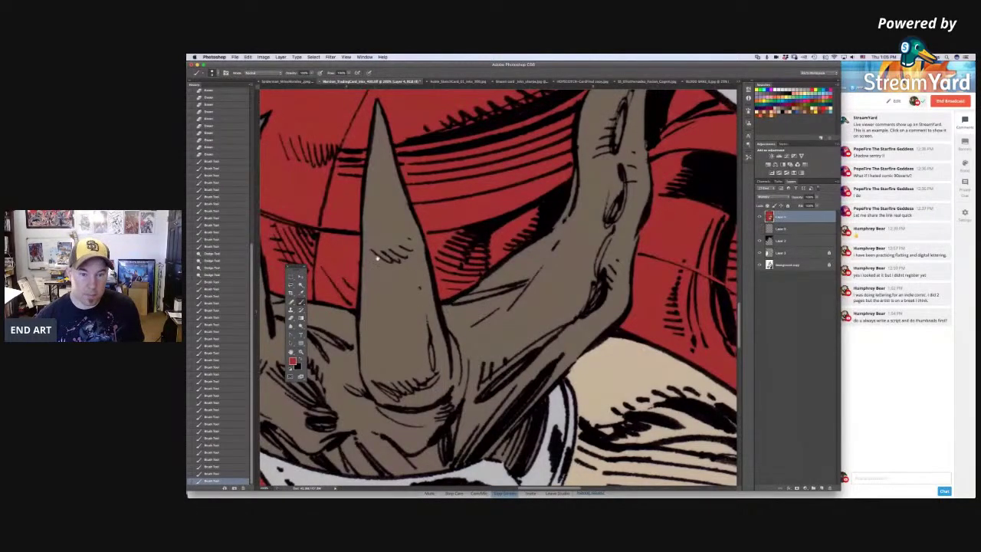
pyautogui.hscroll(-5, 430, 170)
pyautogui.scroll(5, 486, 218)
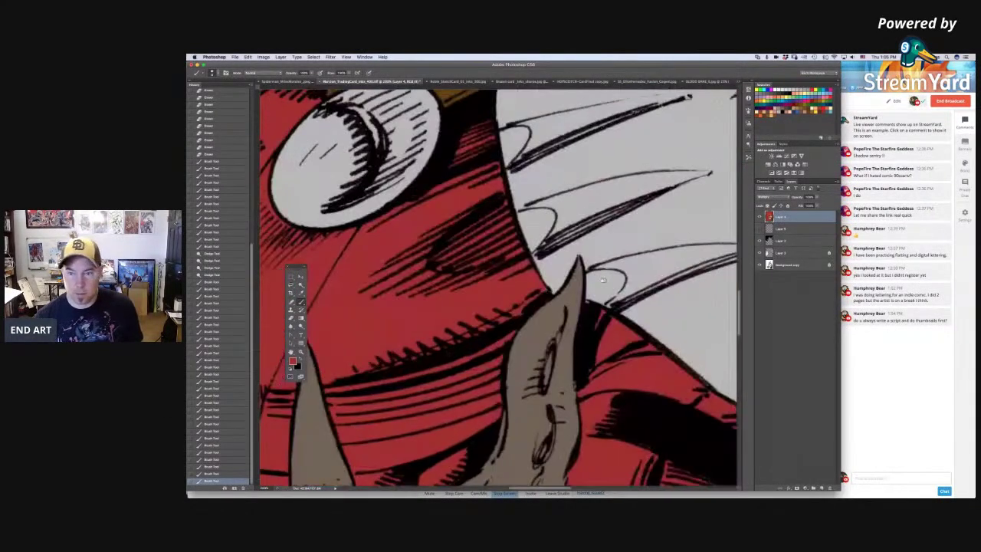
pyautogui.hscroll(5, 580, 255)
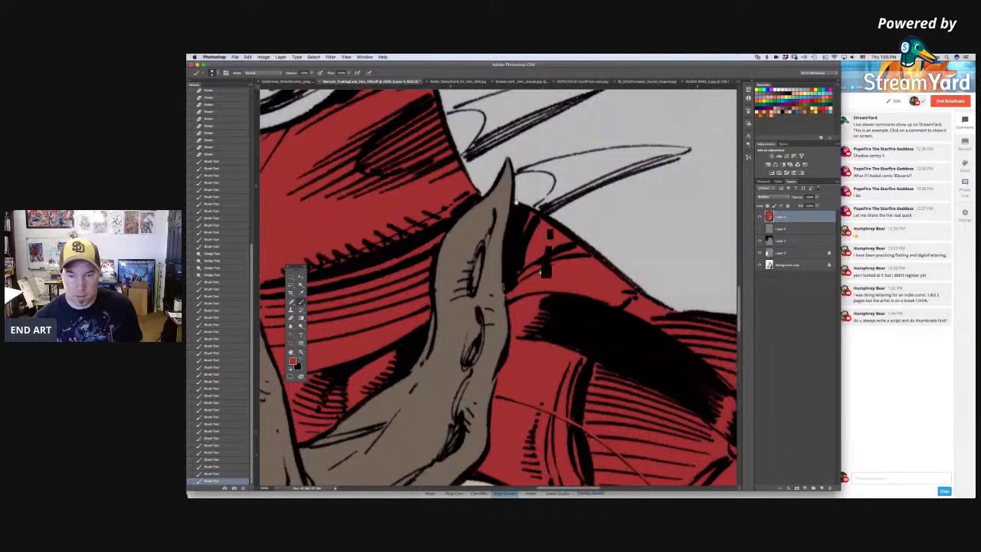
pyautogui.scroll(-5, 410, 196)
pyautogui.press('super+minus')
pyautogui.press('super+minus')
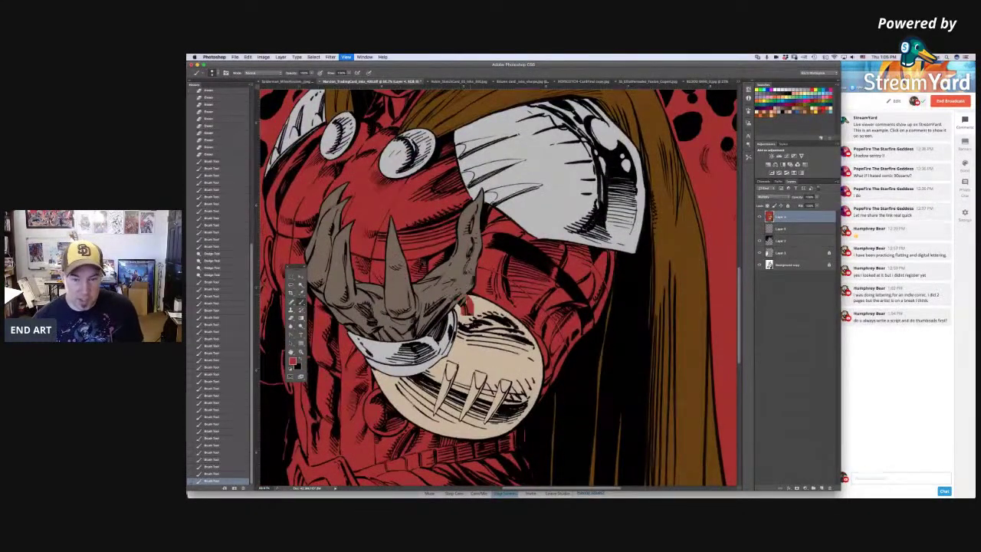
pyautogui.press('super+minus')
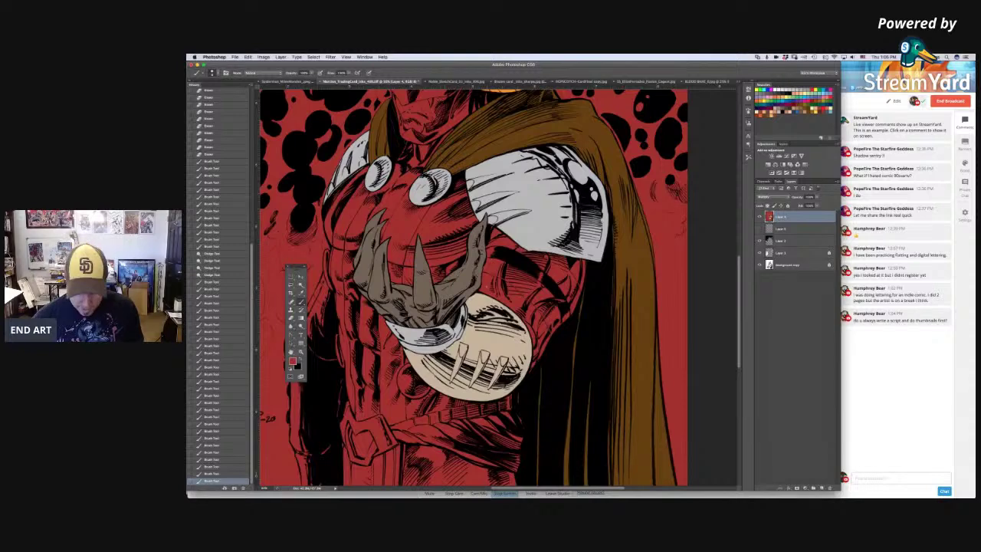
# Step: Lasso the red upper arm between the shoulder pad, the clawed hand, the spiked forearm guard and the cape
pyautogui.press('super+plus')
pyautogui.press('l')
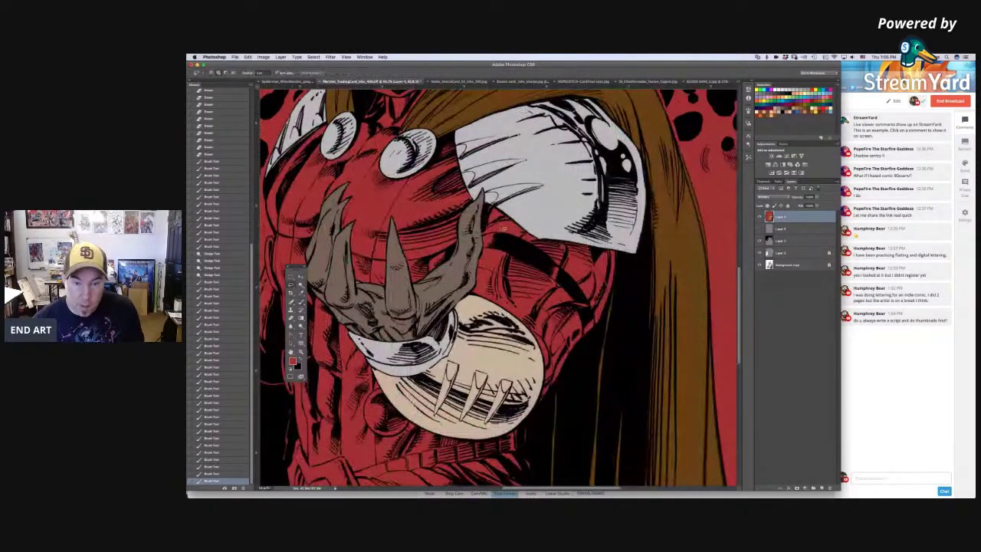
pyautogui.press('super+plus')
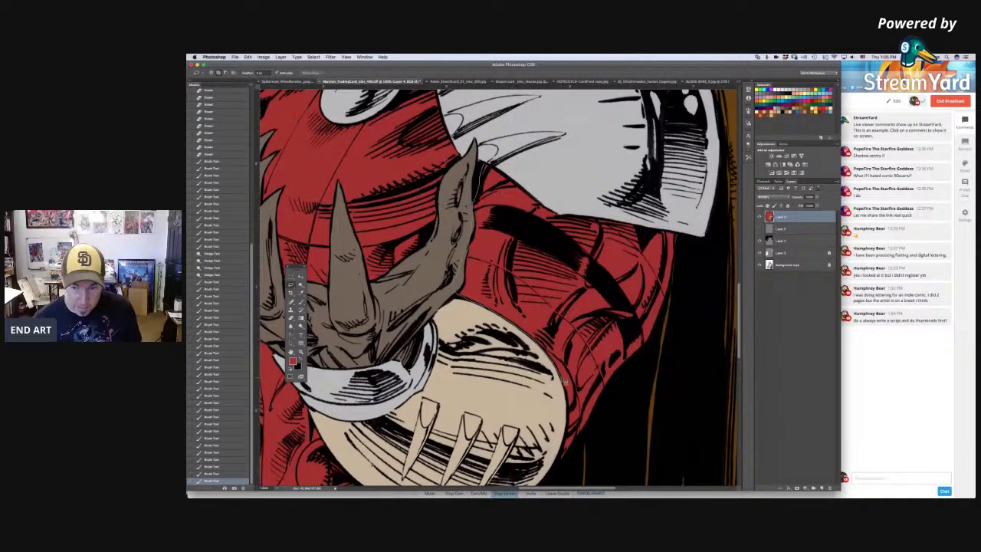
pyautogui.moveTo(558, 463)
pyautogui.mouseDown()
pyautogui.moveTo(660, 324)
pyautogui.moveTo(681, 235)
pyautogui.moveTo(564, 218)
pyautogui.moveTo(491, 161)
pyautogui.mouseUp()
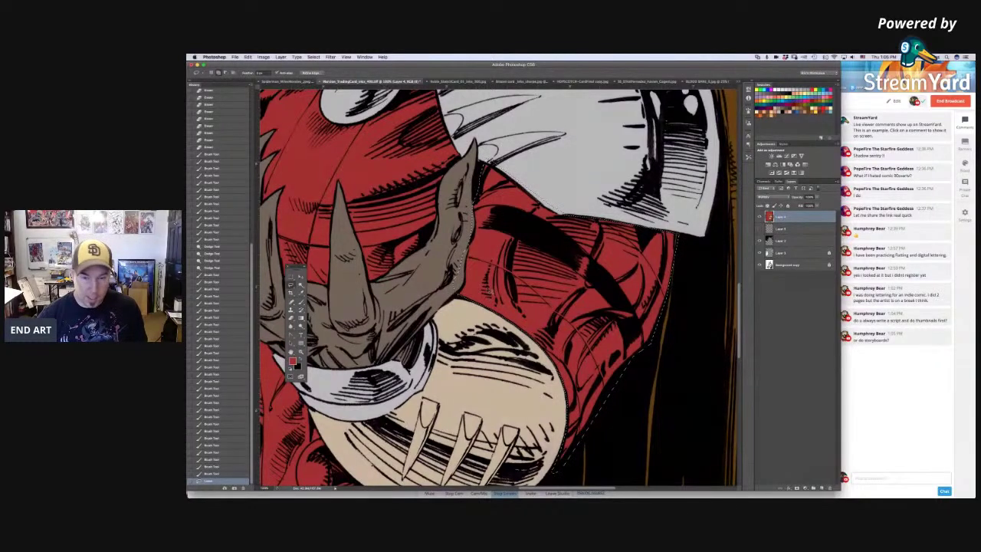
# Step: Refine the upper-arm selection with the Magic Wand along the clawed hand, the shoulder pad and the dark cape
pyautogui.press('w')
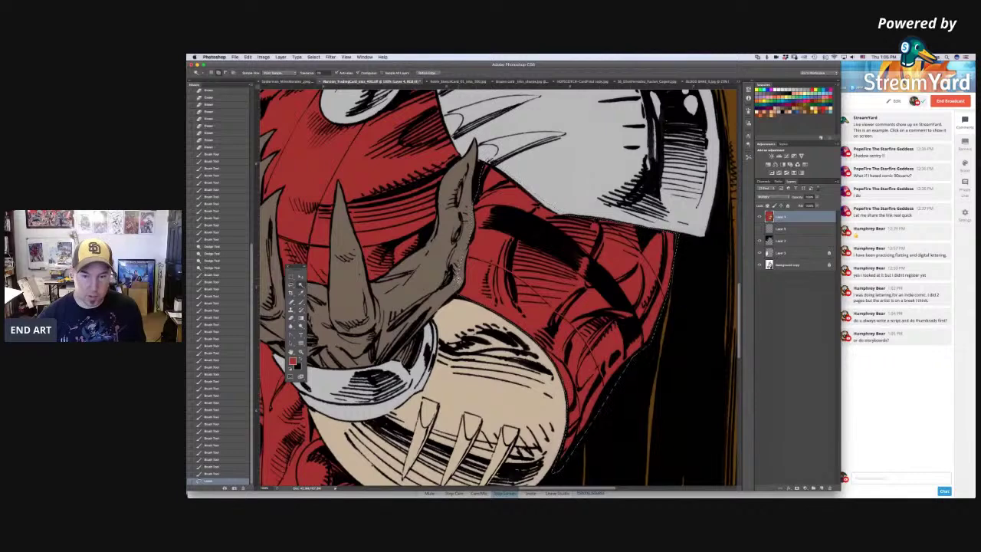
pyautogui.keyDown('shift'); pyautogui.click(461, 276); pyautogui.keyUp('shift')
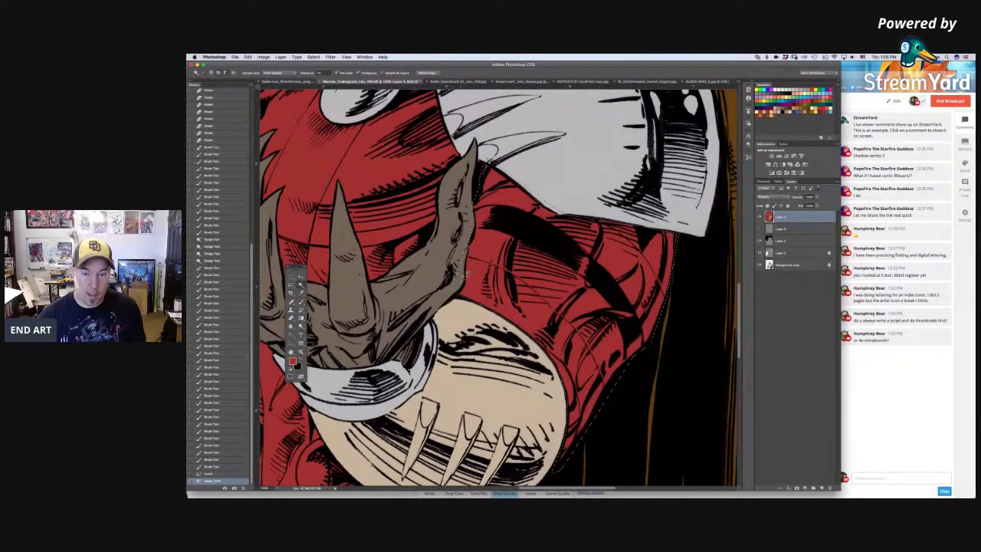
pyautogui.keyDown('shift'); pyautogui.click(497, 162); pyautogui.keyUp('shift')
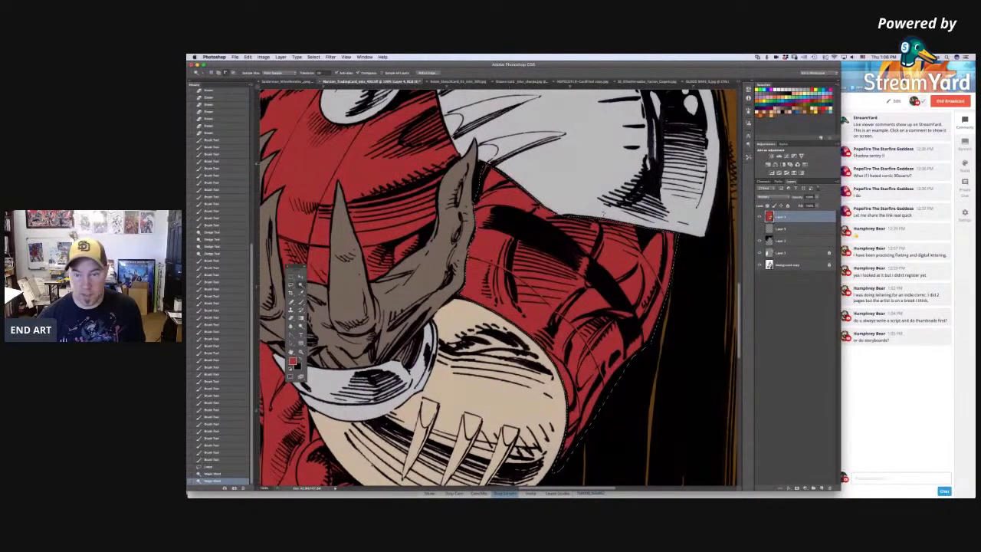
pyautogui.scroll(-2, 613, 291)
pyautogui.keyDown('shift'); pyautogui.click(648, 358); pyautogui.keyUp('shift')
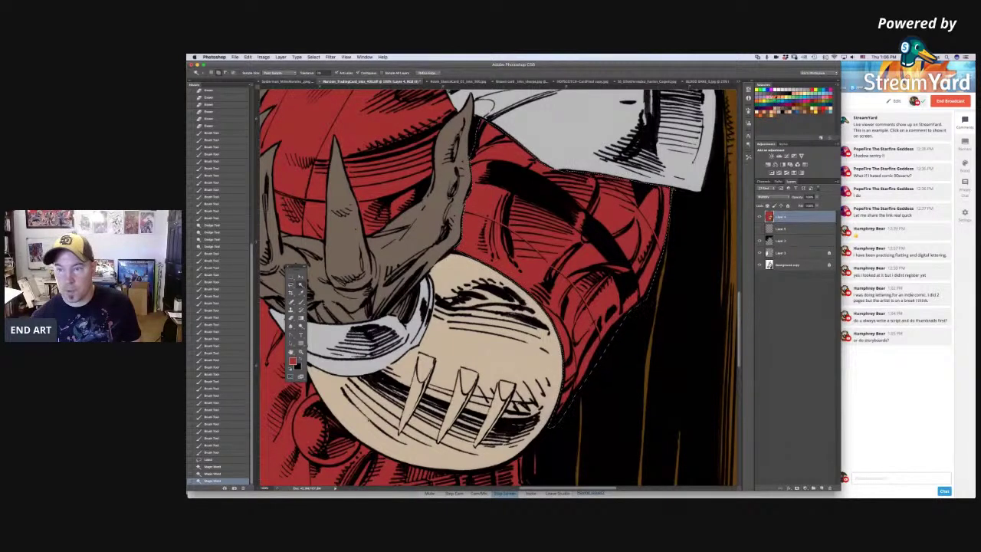
# Step: Fill the selected upper arm with a mid-grey swatch colour
pyautogui.click(812, 89)
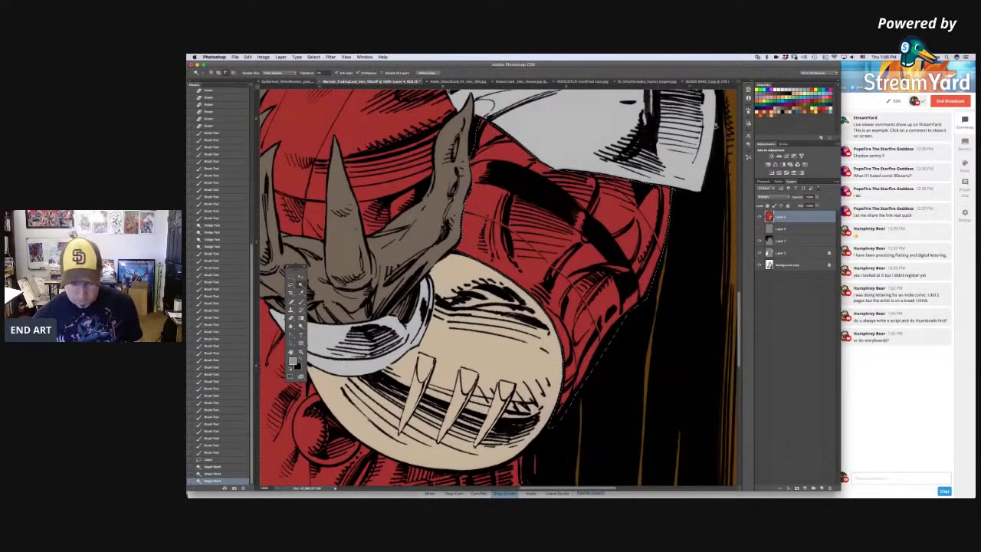
pyautogui.hotkey('alt', 'BackSpace')
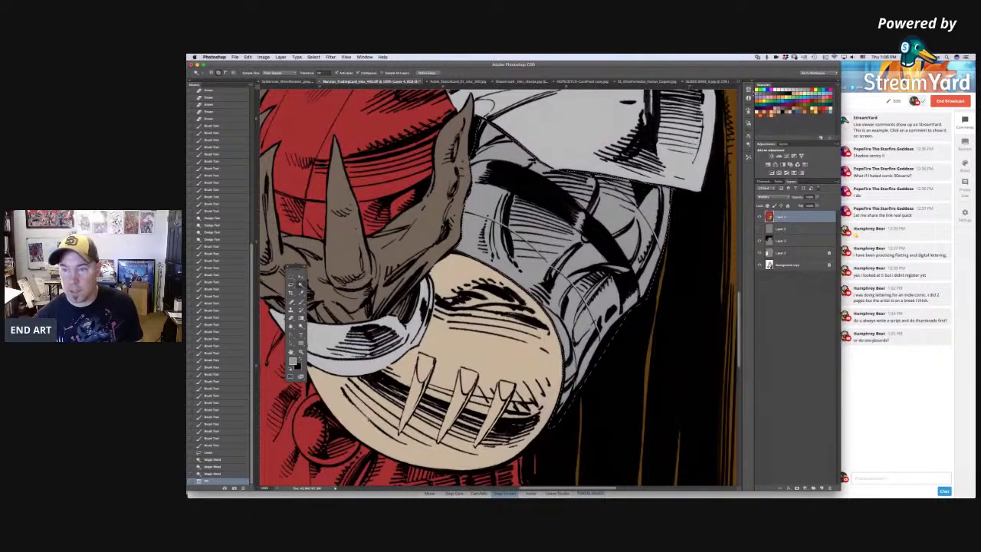
pyautogui.click(763, 92)
pyautogui.hotkey('alt', 'BackSpace')
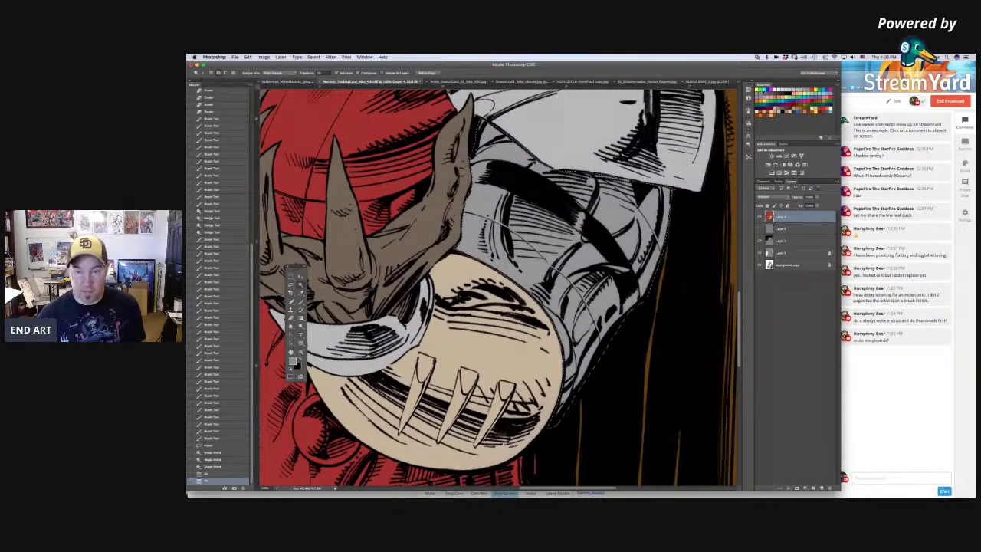
pyautogui.moveTo(556, 229); pyautogui.dragTo(549, 268)
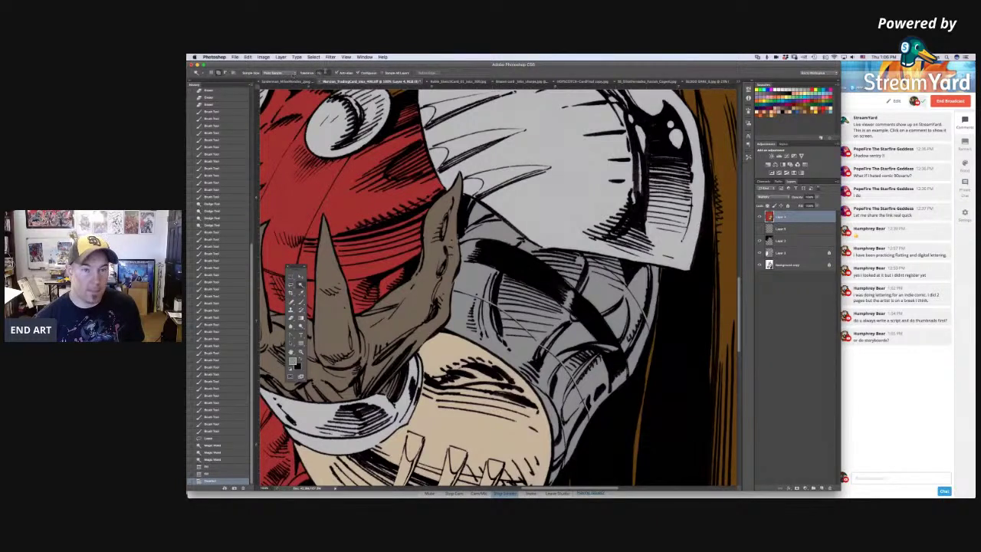
pyautogui.click(547, 230)
pyautogui.scroll(3, 548, 227)
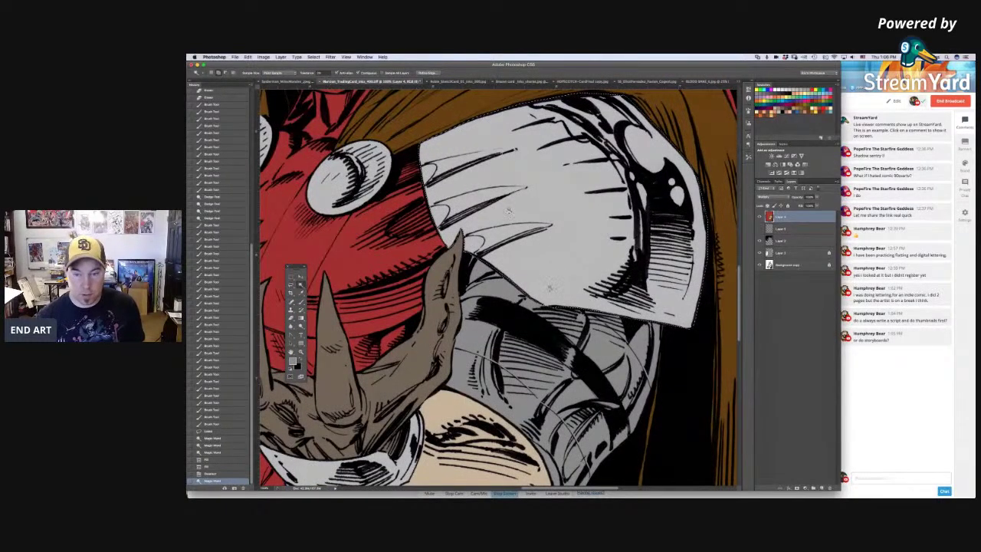
pyautogui.press('super+d')
# Step: Select the grey upper arm with the Magic Wand and refill it with a lighter neutral grey
pyautogui.click(537, 354)
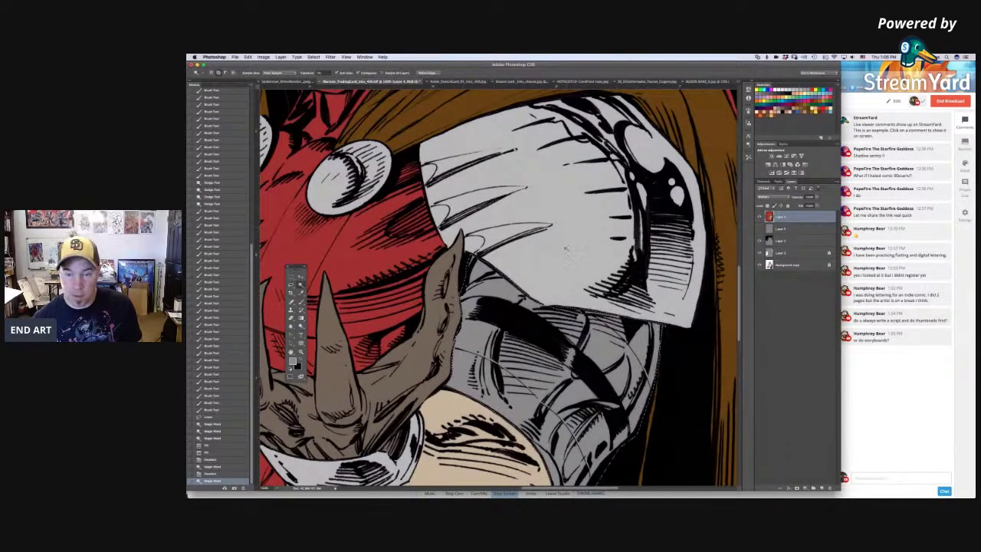
pyautogui.press('b')
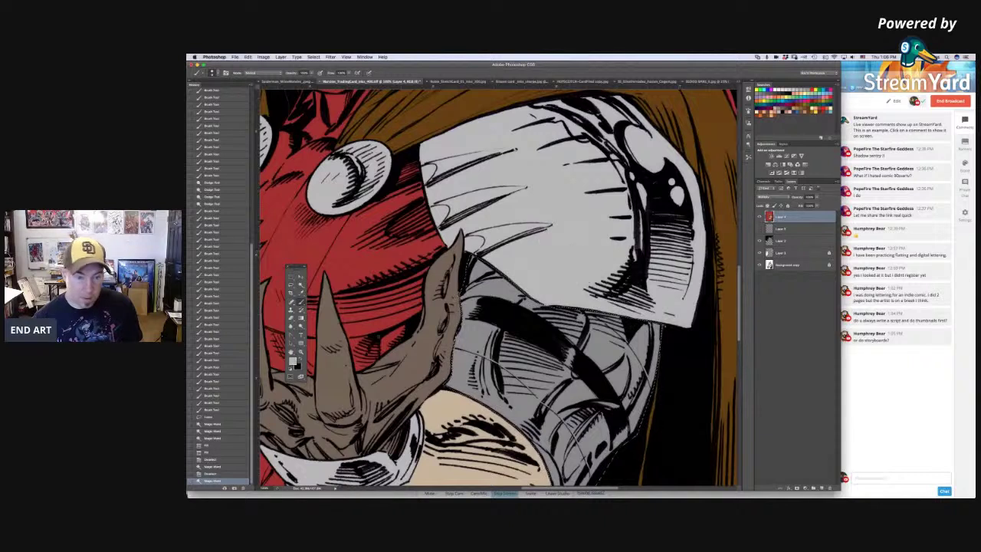
pyautogui.click(292, 361)
pyautogui.click(558, 310)
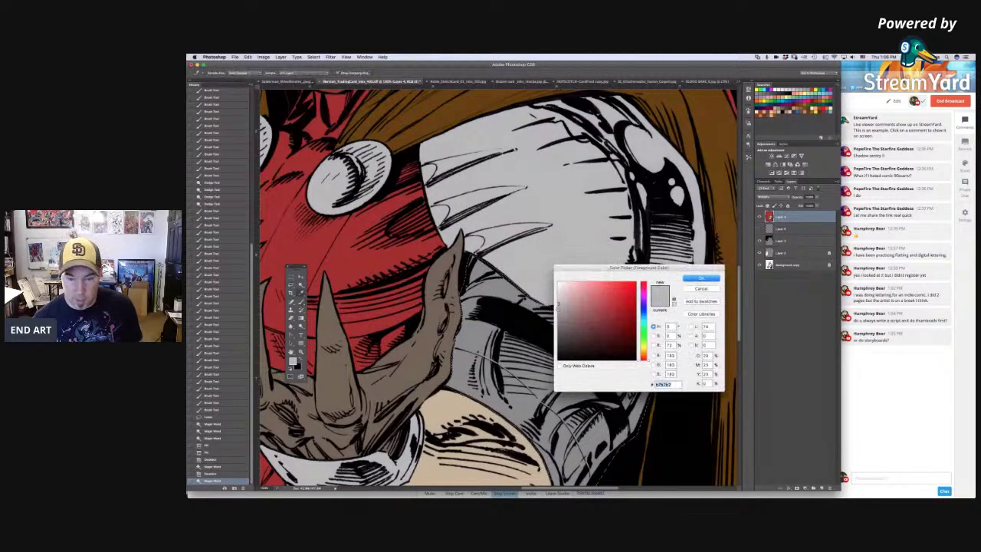
pyautogui.click(689, 277)
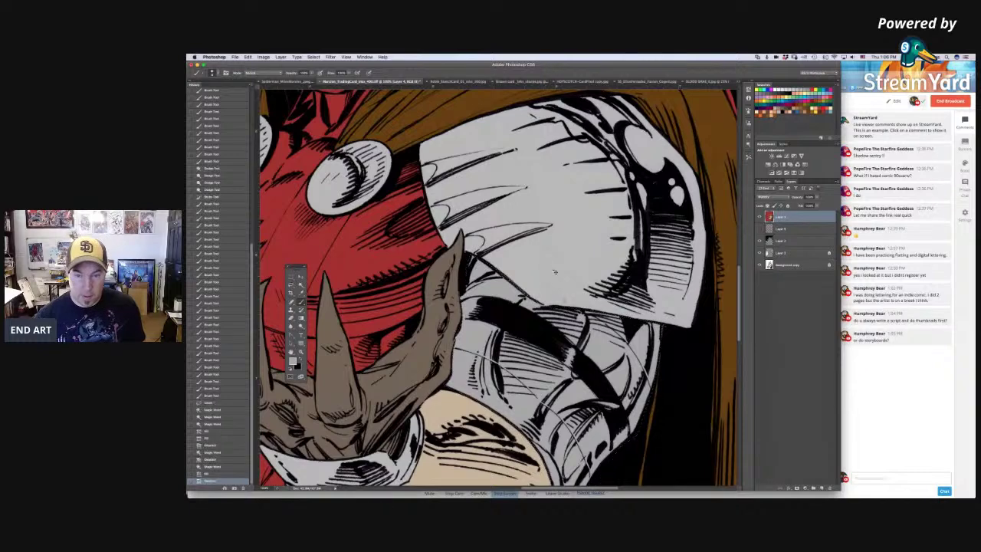
pyautogui.press('w')
pyautogui.click(568, 299)
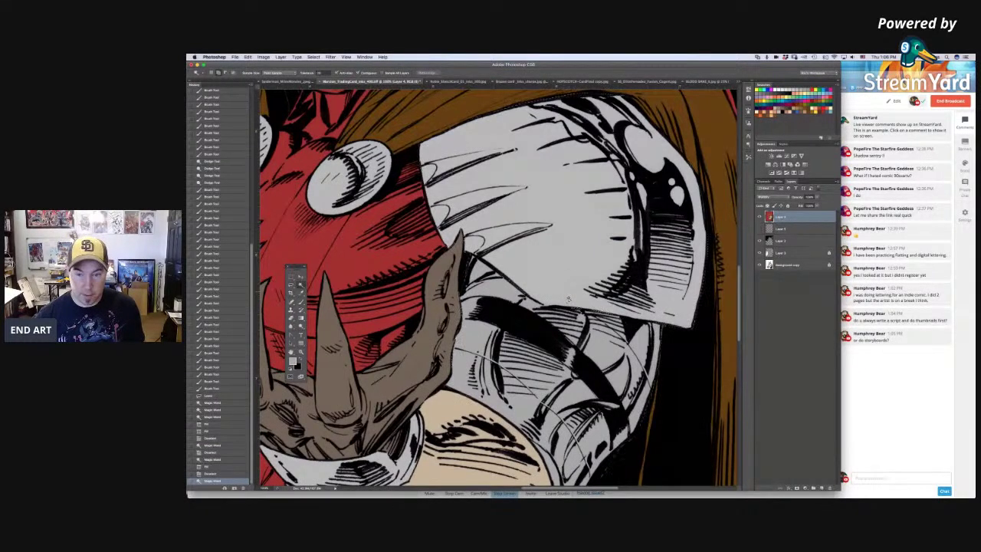
pyautogui.moveTo(562, 316); pyautogui.dragTo(551, 255)
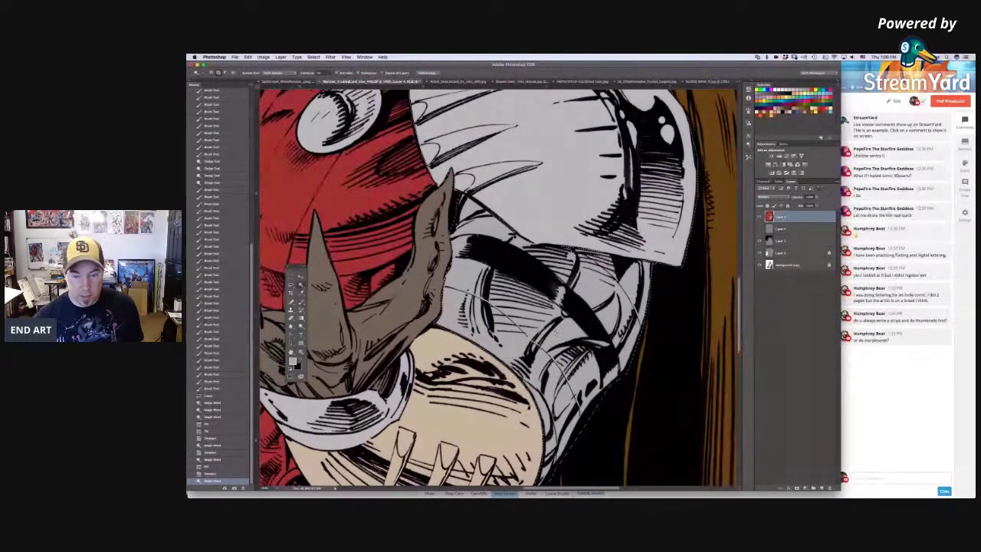
pyautogui.keyDown('shift'); pyautogui.click(583, 252); pyautogui.keyUp('shift')
pyautogui.keyDown('shift'); pyautogui.click(589, 253); pyautogui.keyUp('shift')
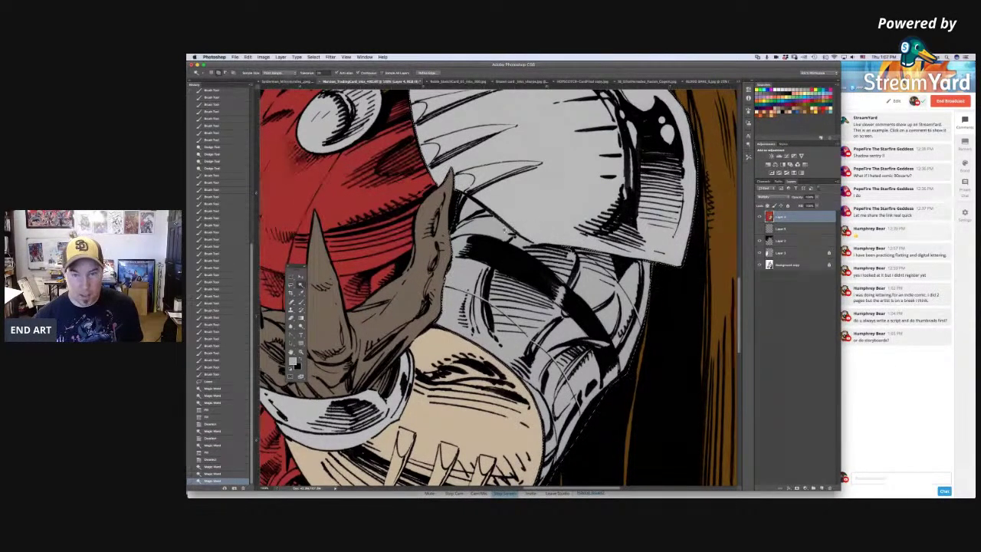
pyautogui.keyDown('shift'); pyautogui.click(570, 243); pyautogui.keyUp('shift')
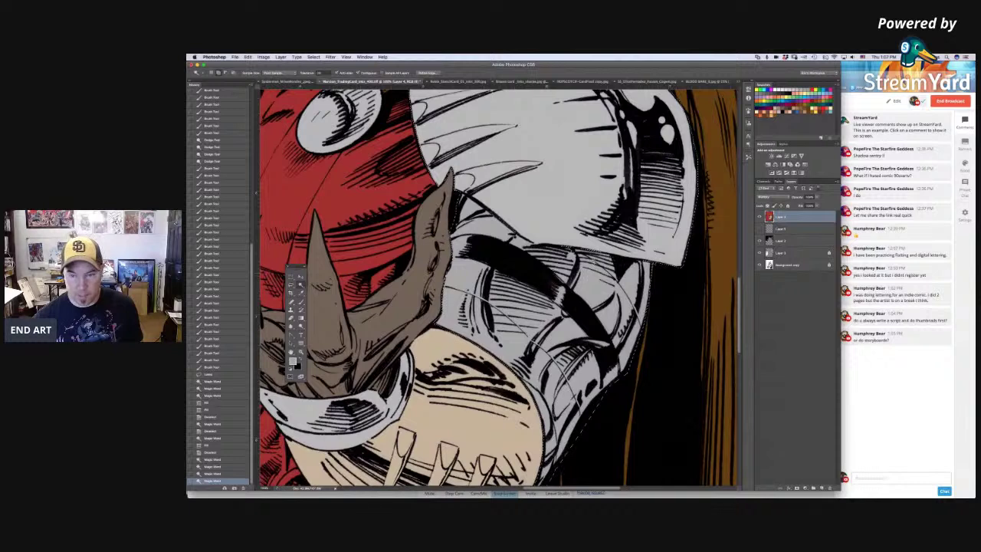
pyautogui.keyDown('shift'); pyautogui.click(539, 265); pyautogui.keyUp('shift')
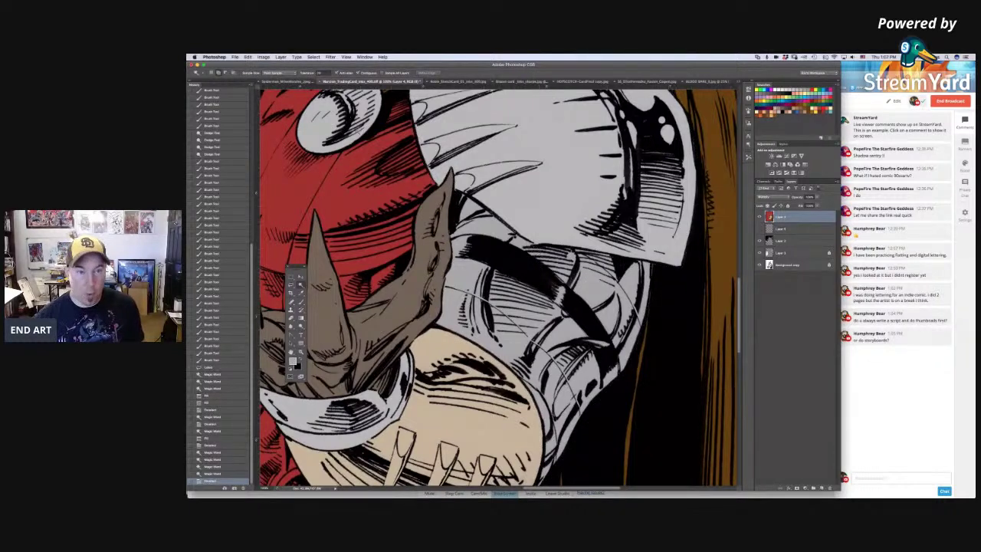
# Step: Set the Magic Wand tolerance to 10 and select the light grey shoulder pad
pyautogui.doubleClick(323, 74)
pyautogui.write('10')
pyautogui.press('Return')
pyautogui.moveTo(562, 194); pyautogui.dragTo(550, 243)
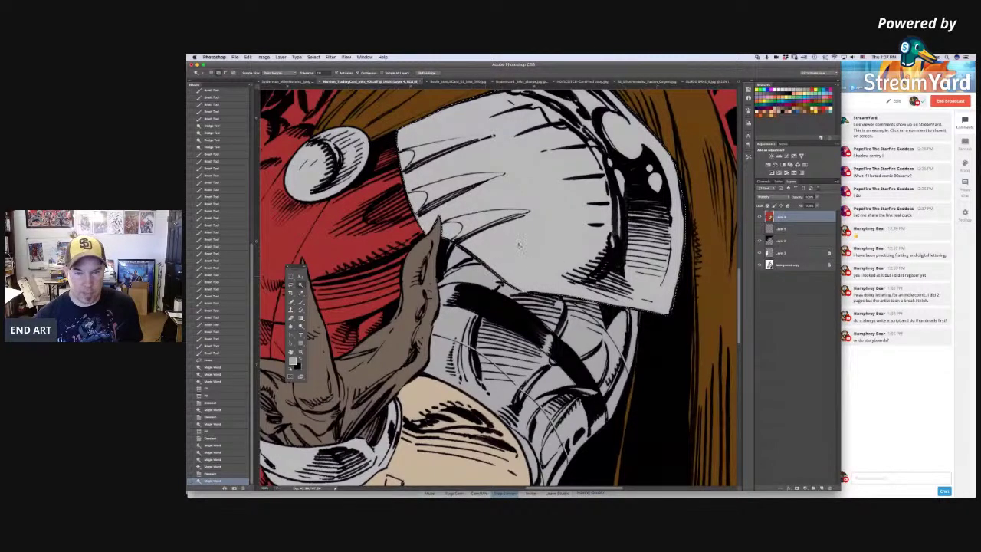
# Step: Clear the shoulder-pad selection, select the grey upper arm with the Magic Wand and deselect it again
pyautogui.press('super+d')
pyautogui.click(500, 371)
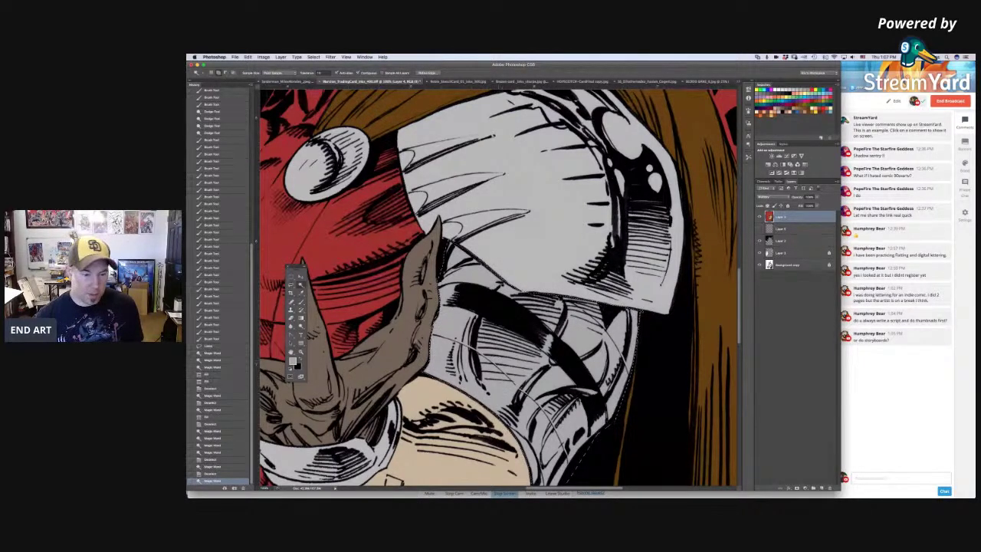
pyautogui.moveTo(226, 457); pyautogui.dragTo(227, 410)
pyautogui.click(540, 274)
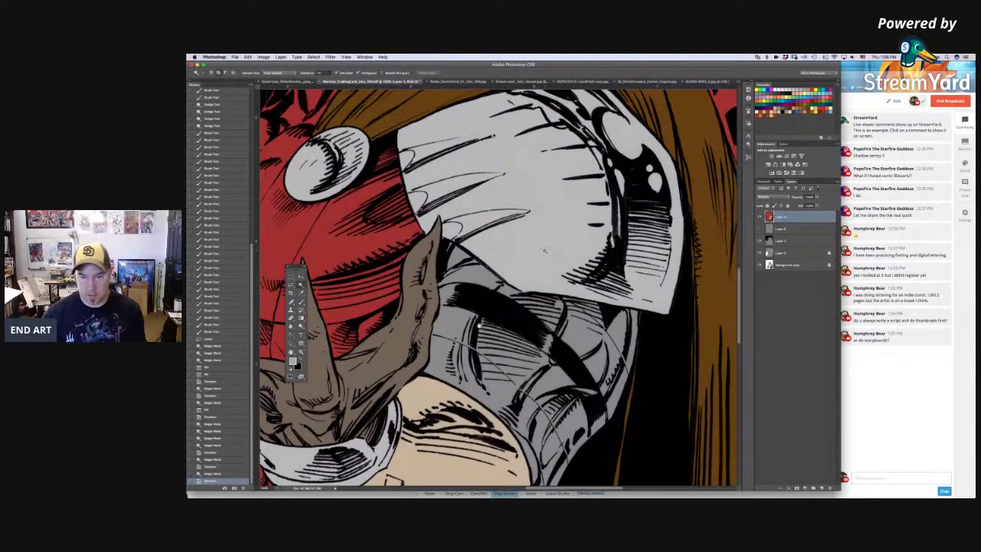
# Step: Make the Background copy layer with the inked line art the active layer
pyautogui.scroll(-3, 545, 250)
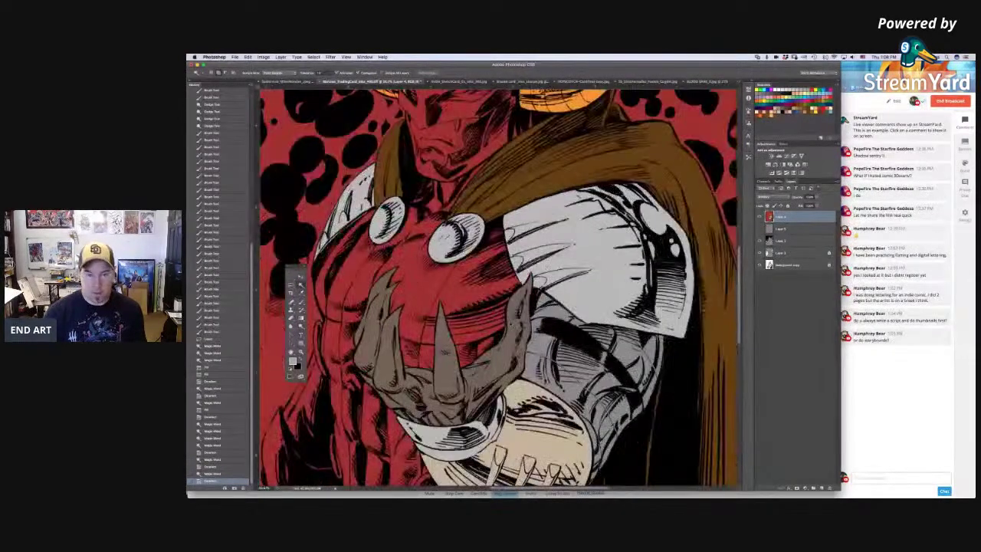
pyautogui.press('super+minus')
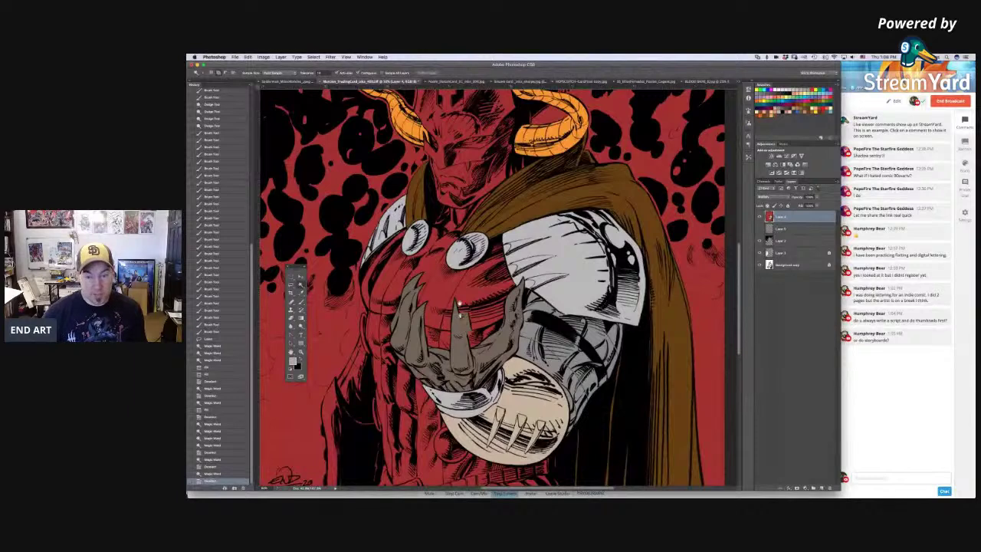
pyautogui.scroll(-3, 459, 307)
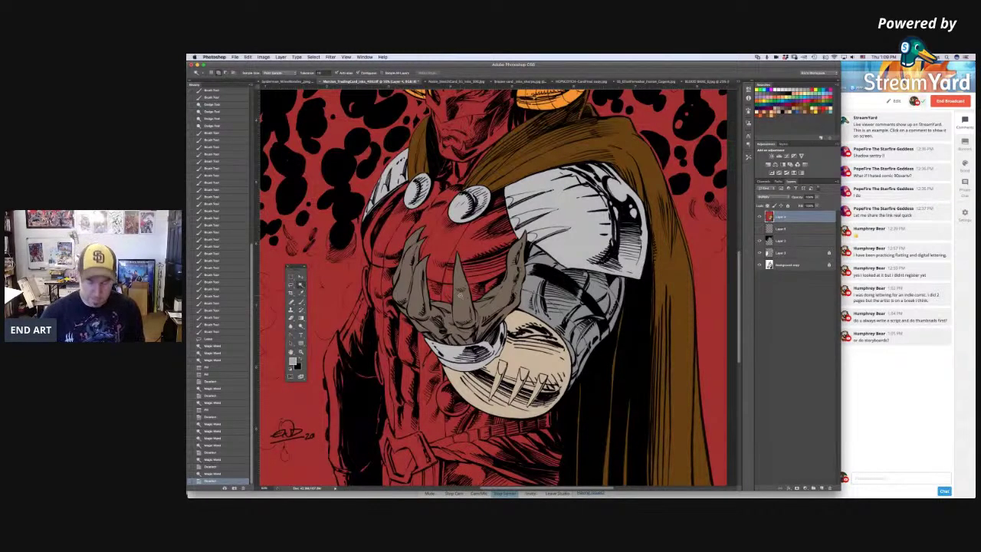
pyautogui.press('super+plus')
pyautogui.press('super+plus')
pyautogui.moveTo(294, 459); pyautogui.dragTo(488, 307)
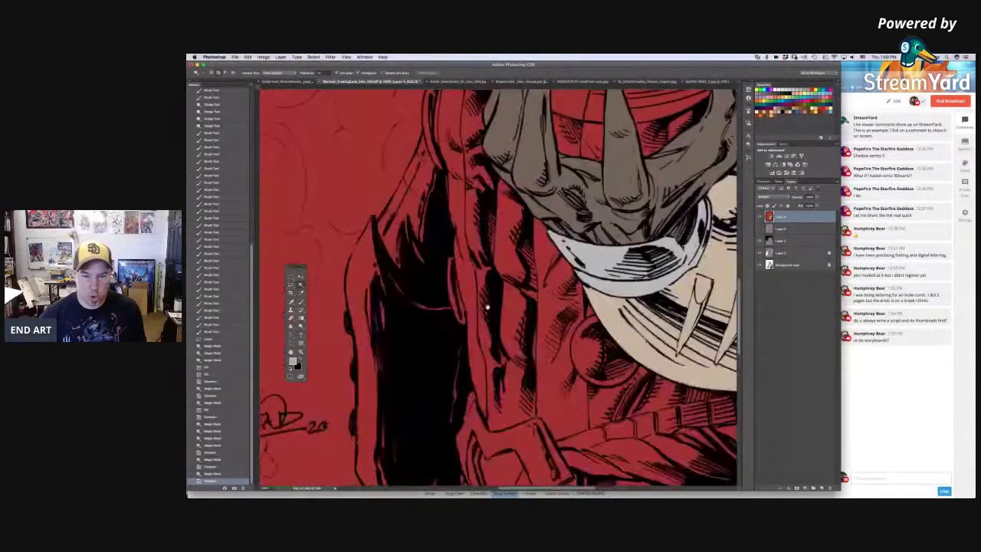
pyautogui.scroll(-3, 487, 308)
pyautogui.hscroll(-3, 488, 308)
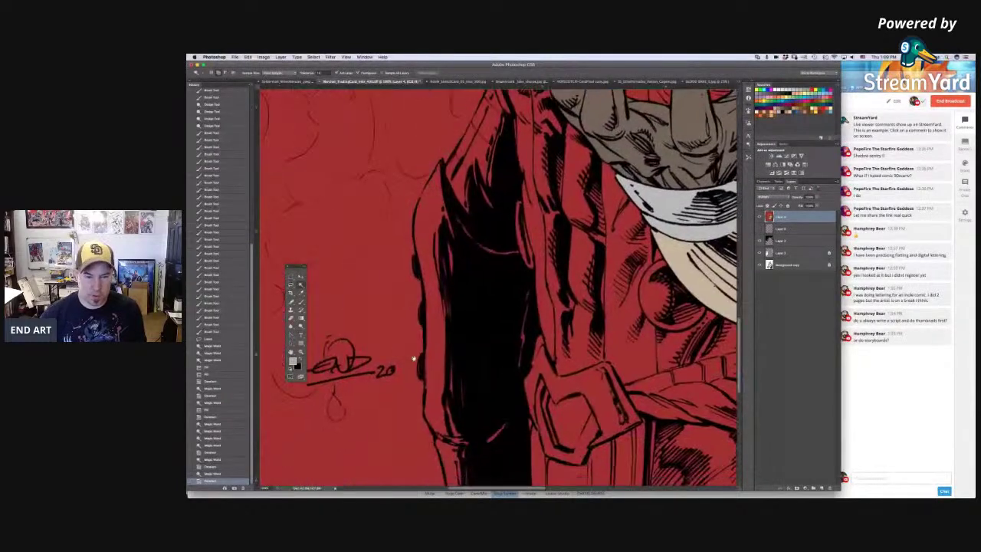
pyautogui.click(791, 267)
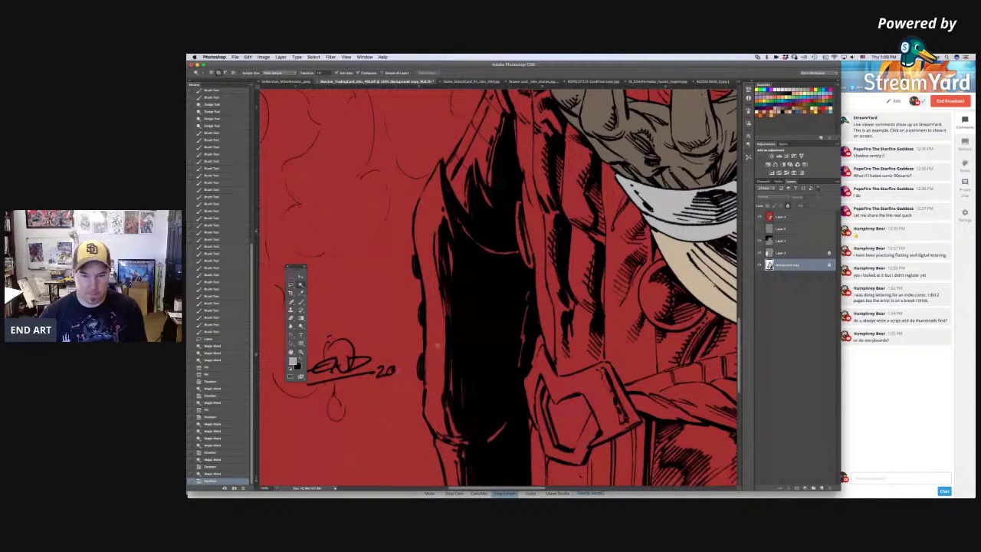
pyautogui.scroll(5, 460, 372)
pyautogui.hscroll(-3, 460, 352)
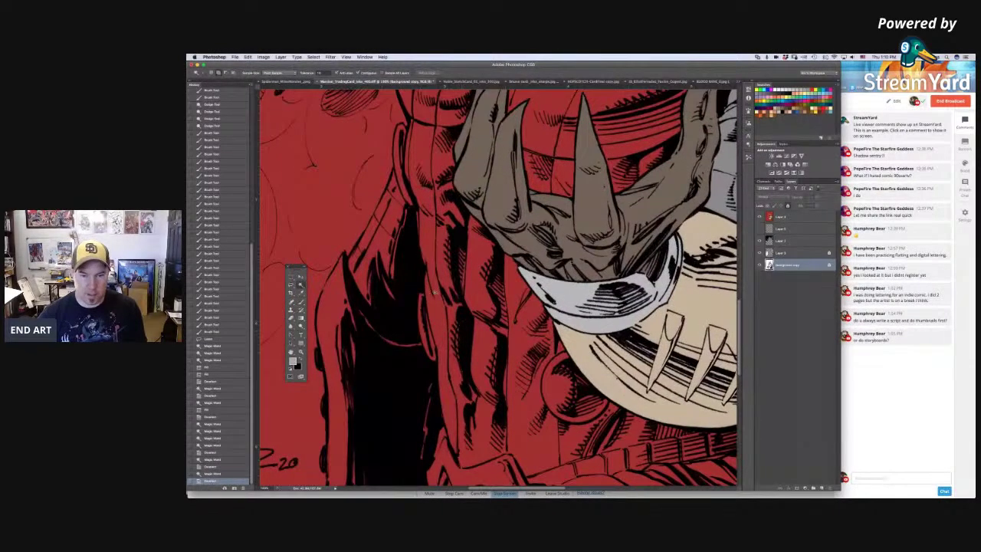
pyautogui.scroll(5, 460, 308)
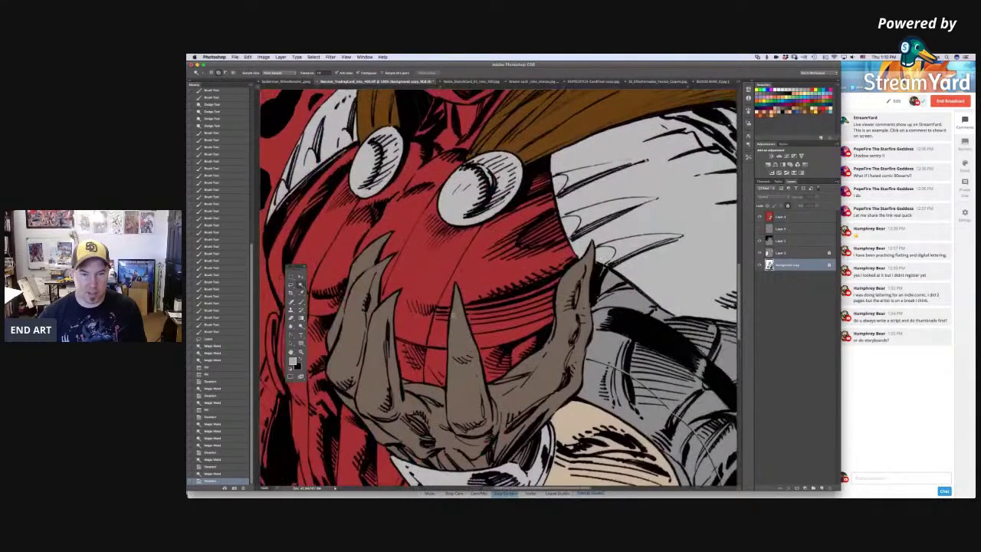
pyautogui.scroll(5, 475, 307)
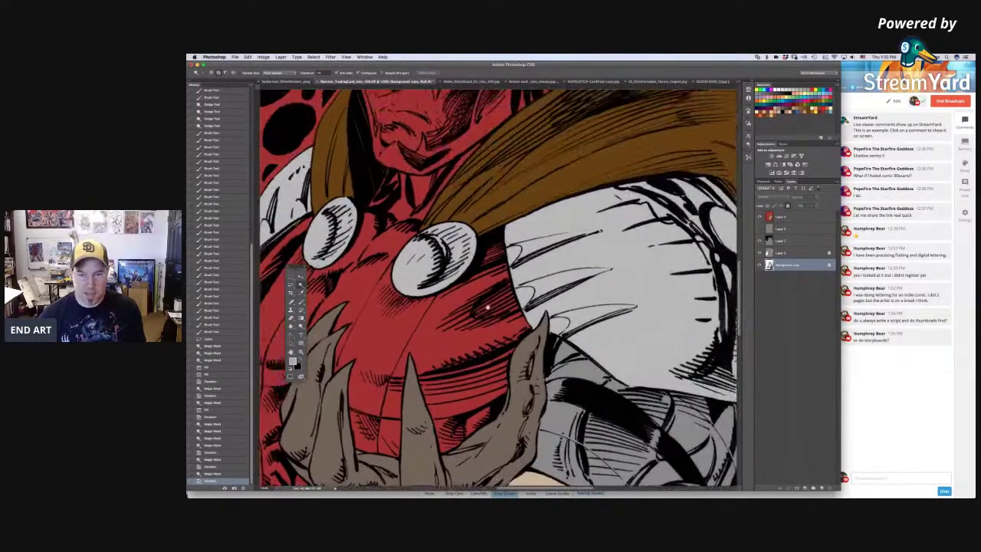
pyautogui.scroll(4, 572, 299)
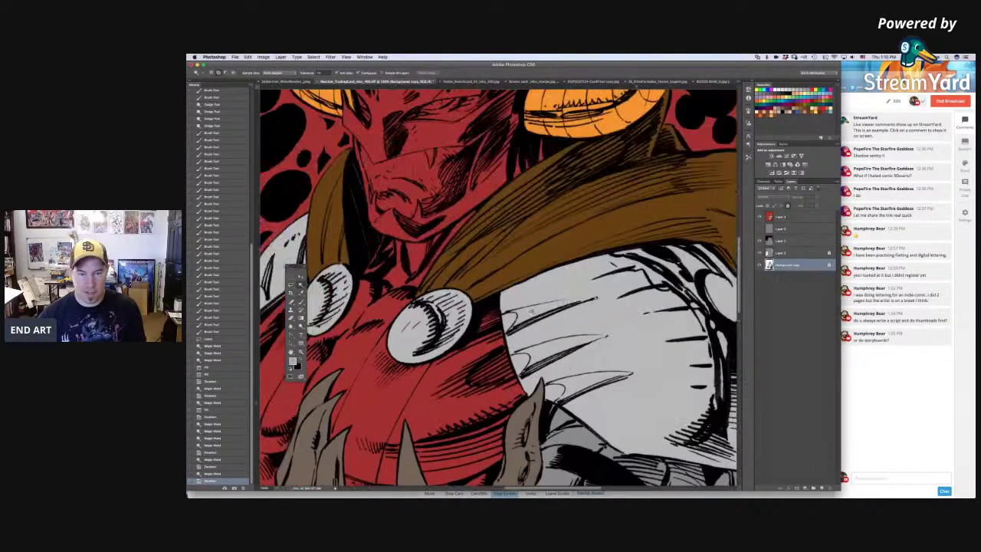
pyautogui.hscroll(-5, 571, 306)
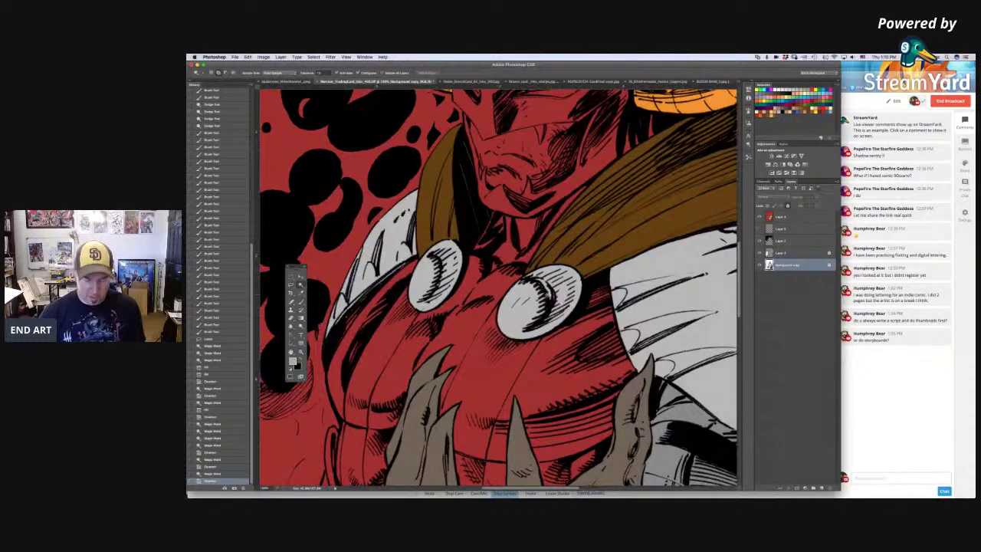
# Step: Examine the figure's chest, clawed hand, forearm guard and belt to judge which areas still need flat colour
pyautogui.scroll(-3, 537, 288)
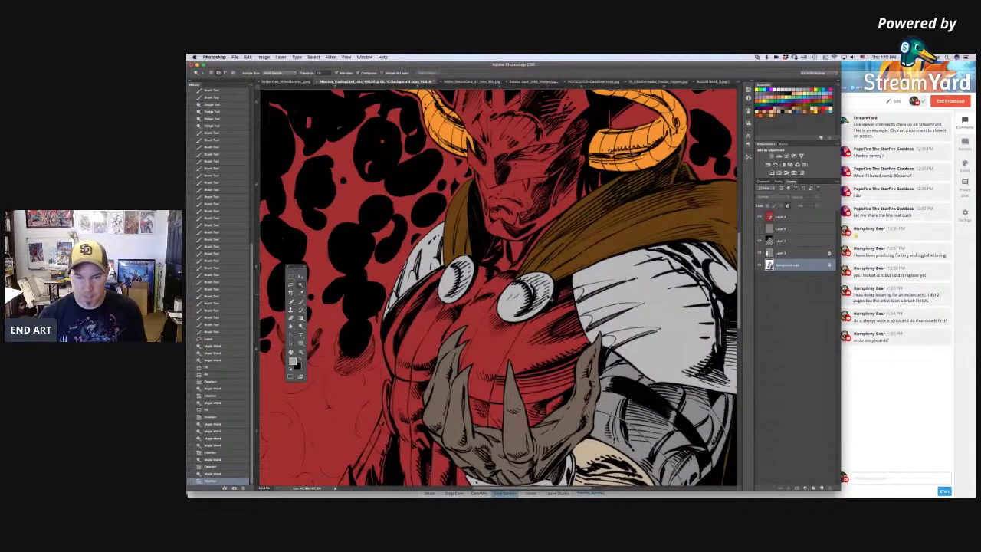
pyautogui.scroll(3, 549, 299)
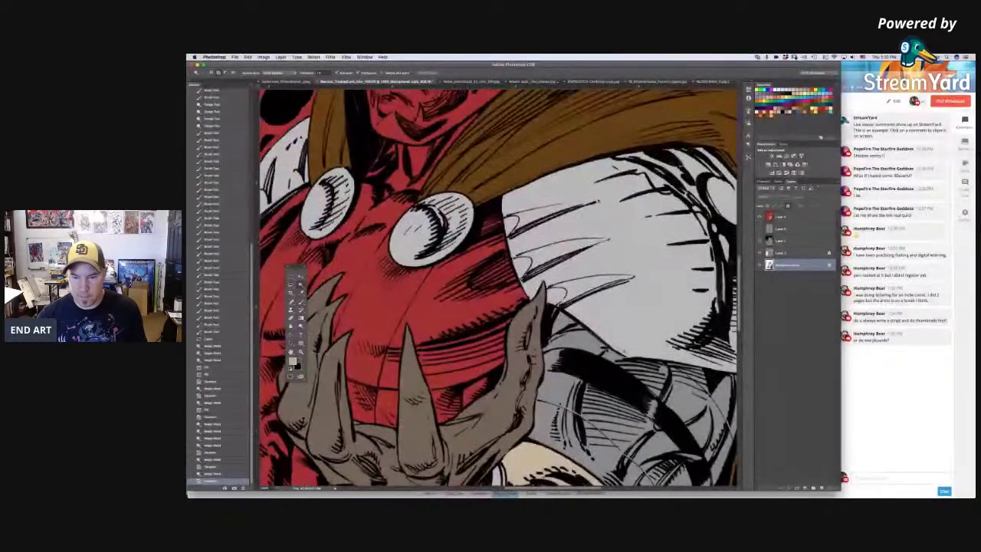
pyautogui.scroll(-6, 529, 337)
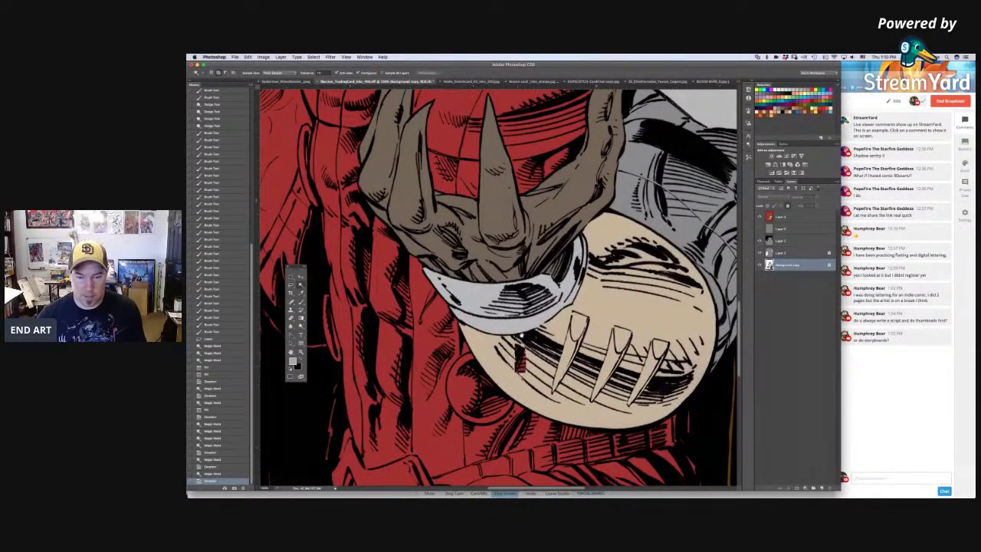
pyautogui.scroll(-3, 520, 360)
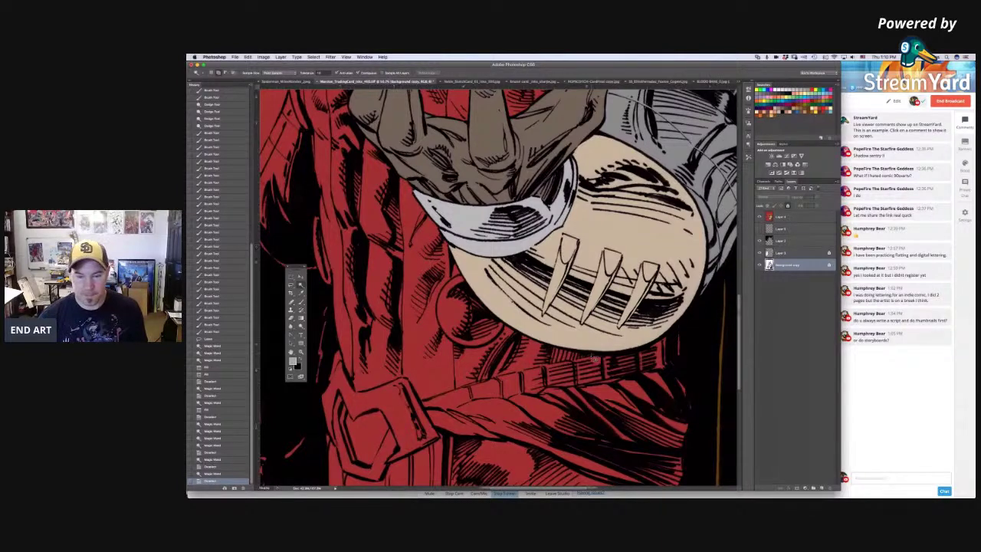
pyautogui.press('super+minus')
pyautogui.press('super+minus')
pyautogui.scroll(5, 496, 267)
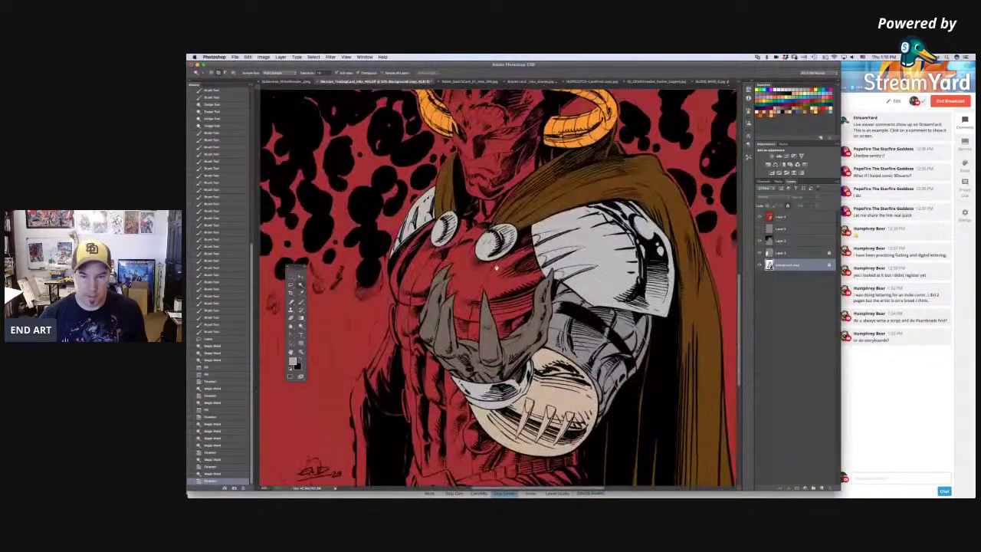
pyautogui.press('super+plus')
pyautogui.scroll(5, 456, 306)
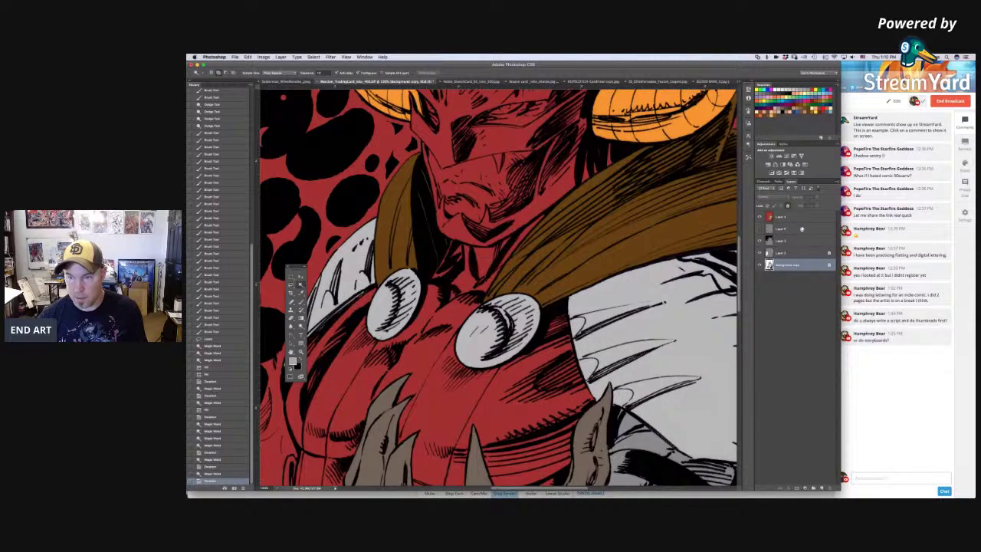
# Step: On the topmost colour layer, lasso the central torso panel from the neck down to the belt
pyautogui.click(797, 218)
pyautogui.press('l')
pyautogui.moveTo(450, 242)
pyautogui.mouseDown()
pyautogui.moveTo(501, 250)
pyautogui.moveTo(526, 234)
pyautogui.moveTo(583, 188)
pyautogui.moveTo(592, 144)
pyautogui.moveTo(625, 145)
pyautogui.moveTo(622, 167)
pyautogui.moveTo(444, 350)
pyautogui.moveTo(409, 420)
pyautogui.moveTo(403, 400)
pyautogui.moveTo(406, 430)
pyautogui.moveTo(388, 471)
pyautogui.moveTo(357, 484)
pyautogui.moveTo(374, 467)
pyautogui.mouseUp()
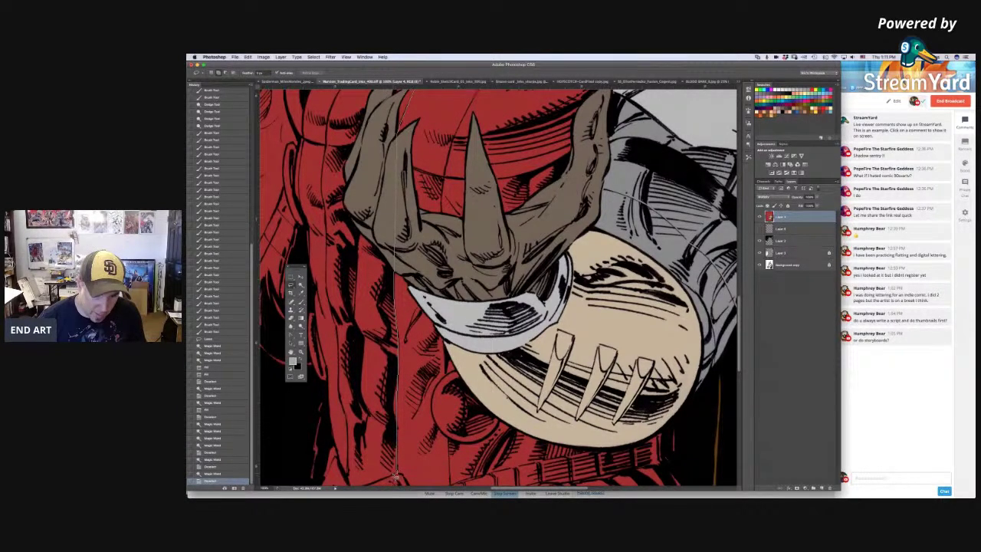
pyautogui.scroll(-2, 376, 483)
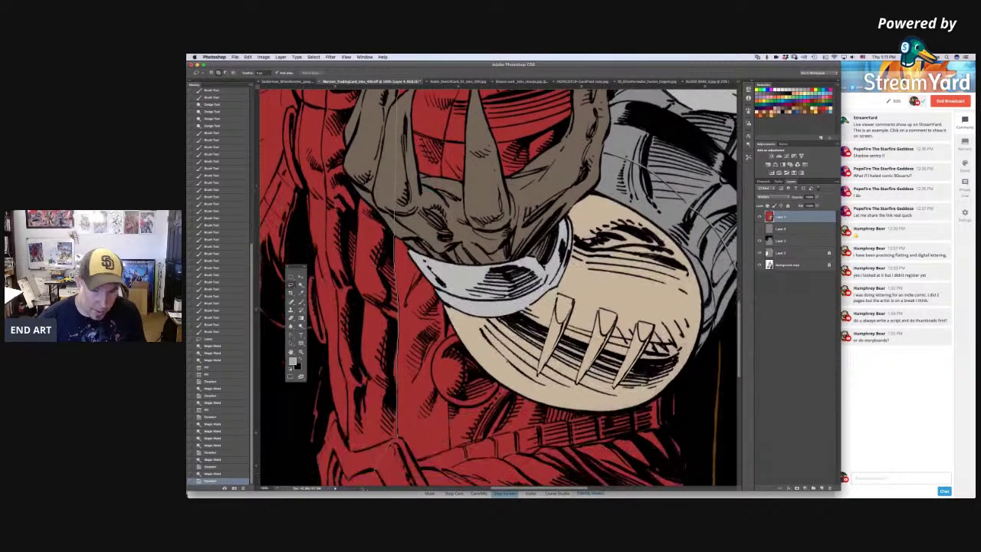
pyautogui.click(351, 450)
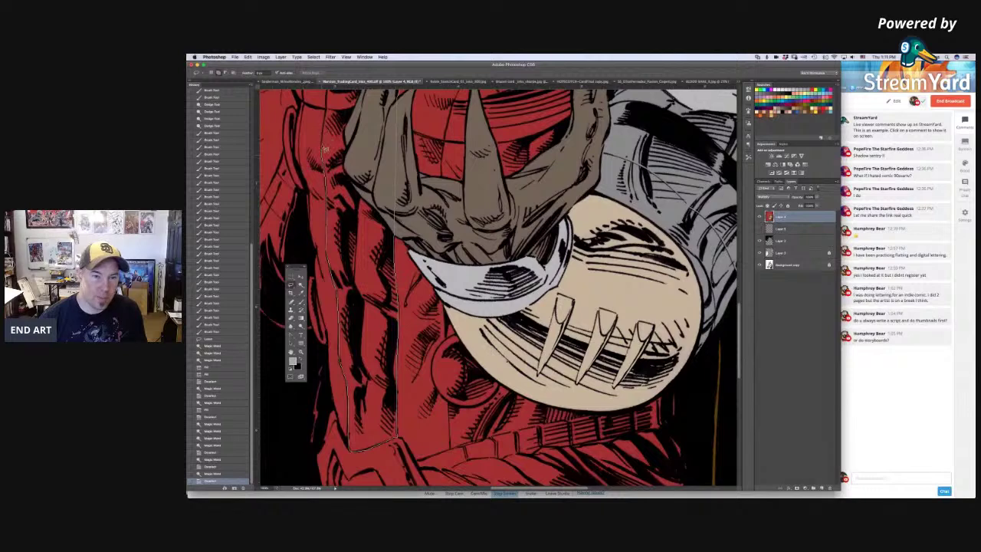
pyautogui.moveTo(326, 131)
pyautogui.mouseDown()
pyautogui.moveTo(336, 69)
pyautogui.moveTo(352, 58)
pyautogui.moveTo(329, 258)
pyautogui.moveTo(354, 193)
pyautogui.moveTo(459, 68)
pyautogui.moveTo(432, 165)
pyautogui.moveTo(454, 116)
pyautogui.mouseUp()
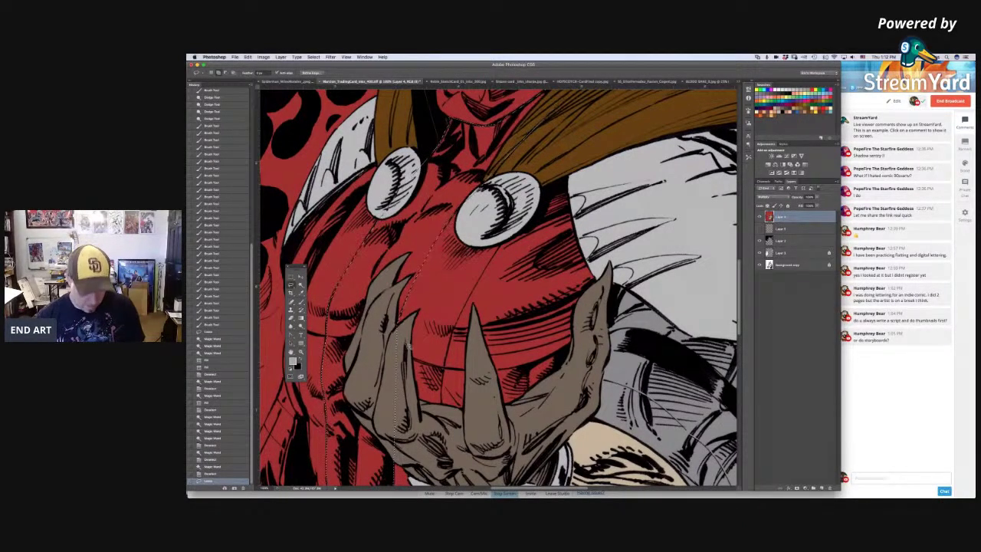
# Step: Refine the torso panel selection with the Lasso and exclude the clawed hand from it with the Magic Wand
pyautogui.scroll(-10, 405, 378)
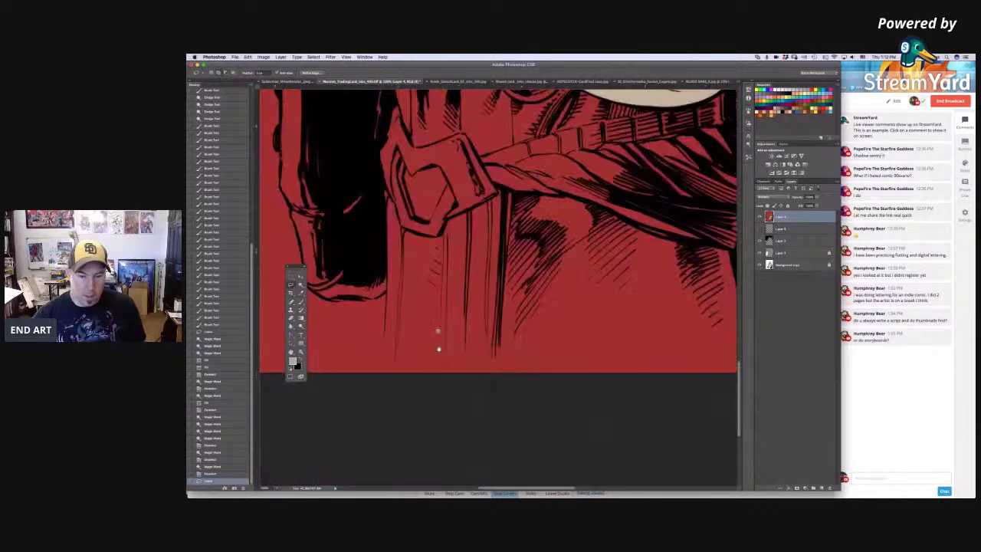
pyautogui.moveTo(456, 346)
pyautogui.mouseDown()
pyautogui.moveTo(438, 390)
pyautogui.moveTo(449, 341)
pyautogui.mouseUp()
pyautogui.scroll(10, 479, 280)
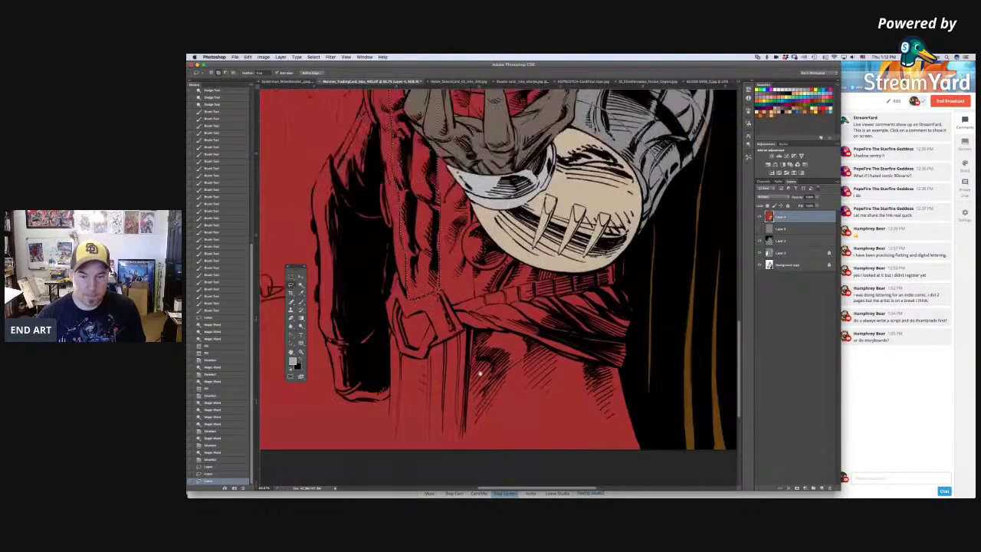
pyautogui.press('w')
pyautogui.click(442, 278)
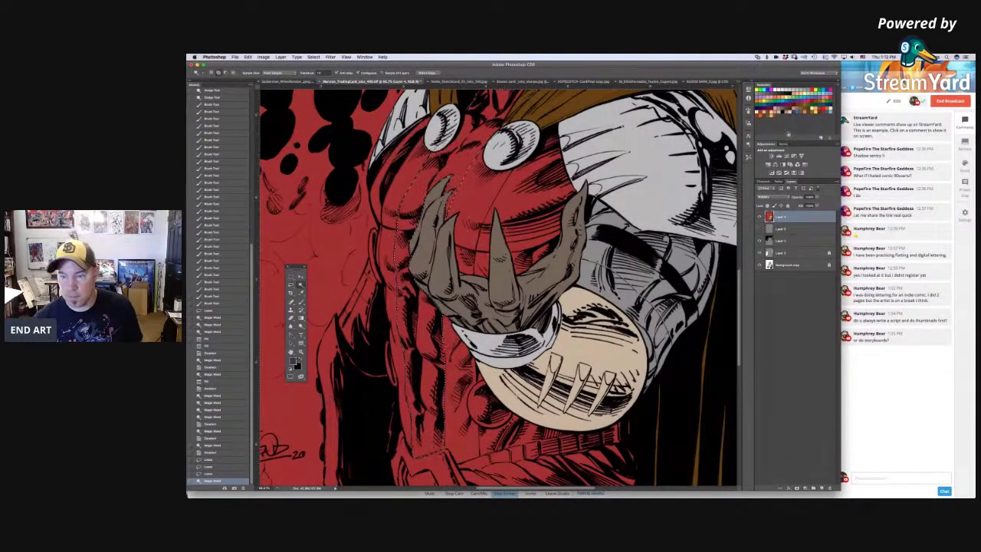
# Step: Fill the selected torso panel with dark blue and clear the selection
pyautogui.hotkey('alt', 'BackSpace')
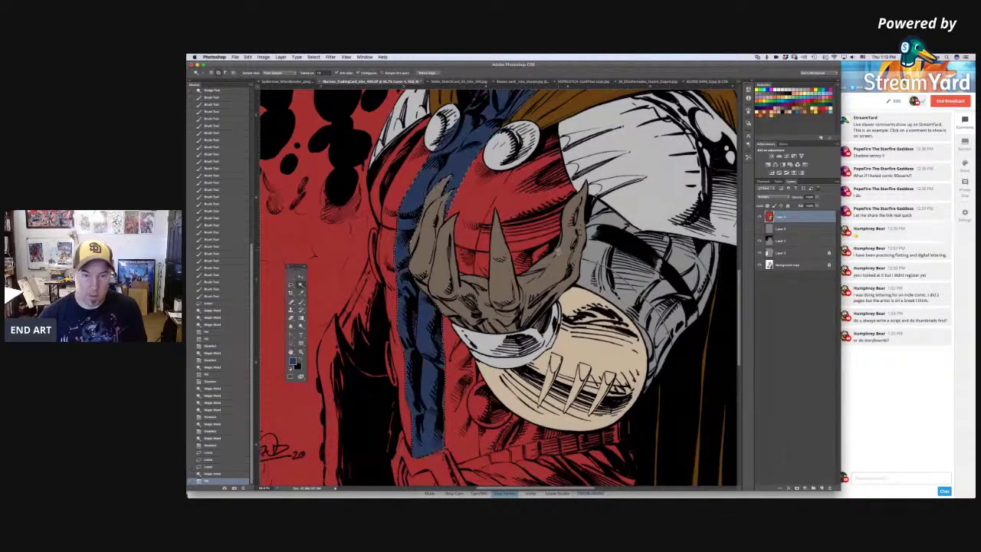
pyautogui.press('super+d')
# Step: Brush grey-brown touch-ups along the lower edge of the hand's outer claw, where it meets the blue panel
pyautogui.scroll(2, 497, 264)
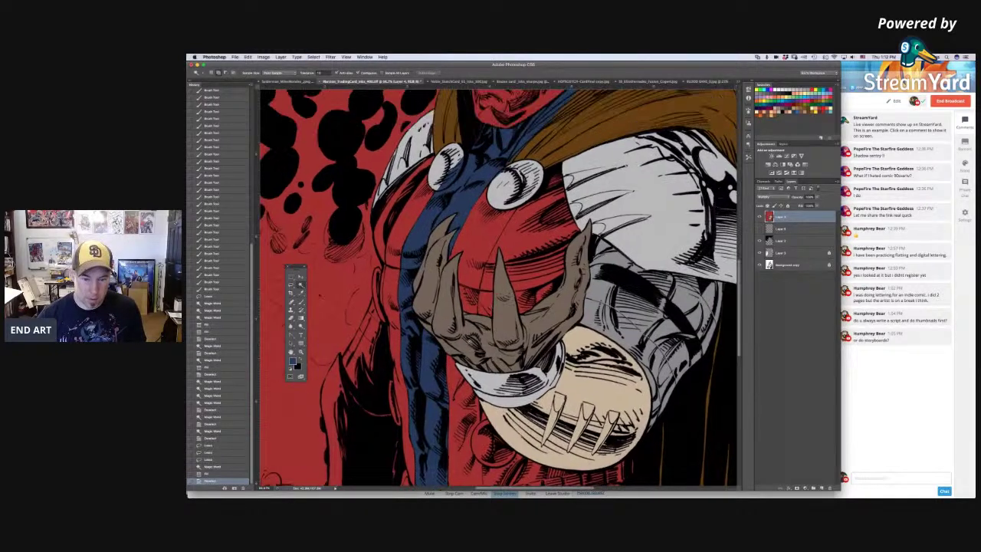
pyautogui.press('super+plus')
pyautogui.press('super+plus')
pyautogui.moveTo(440, 320); pyautogui.dragTo(643, 313)
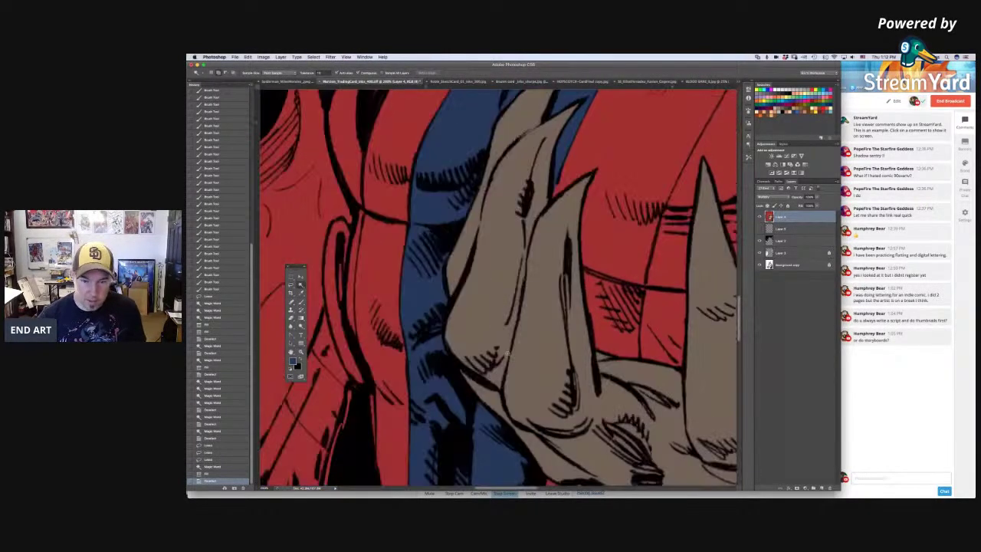
pyautogui.moveTo(503, 399); pyautogui.dragTo(474, 305)
pyautogui.press('b')
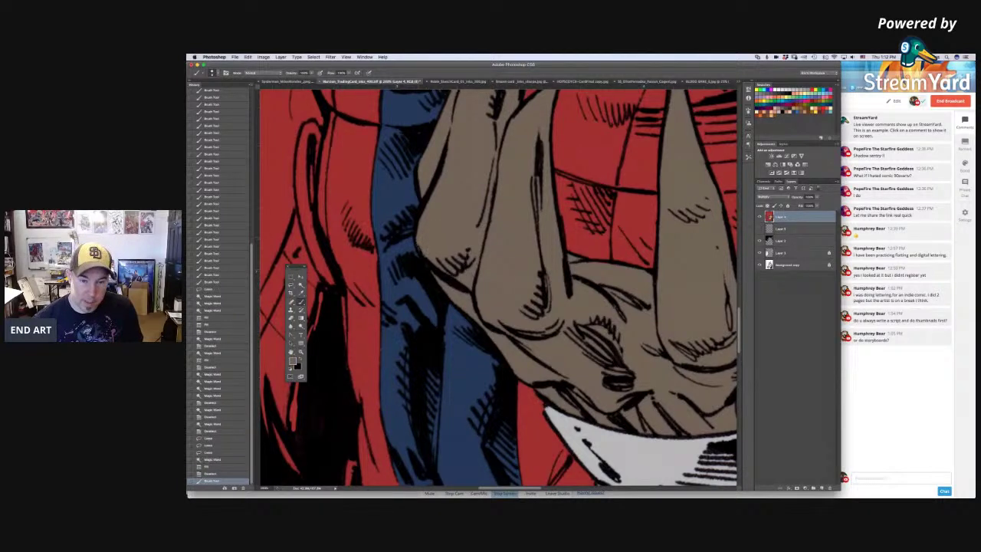
pyautogui.click(448, 265)
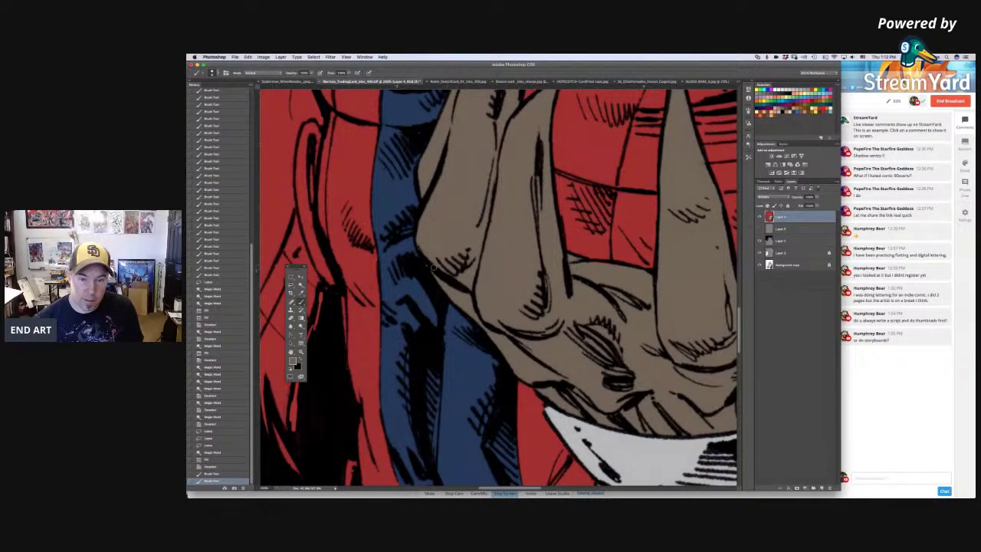
pyautogui.moveTo(451, 277); pyautogui.dragTo(460, 343)
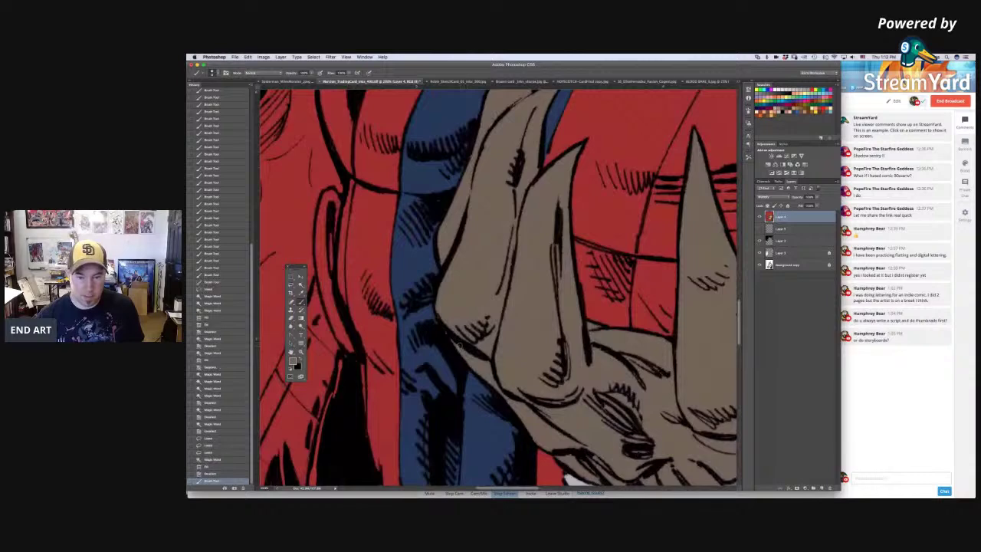
pyautogui.click(439, 313)
# Step: Undo the brush touch-ups, the deselection and the blue fill to restore the torso panel selection
pyautogui.scroll(10, 496, 314)
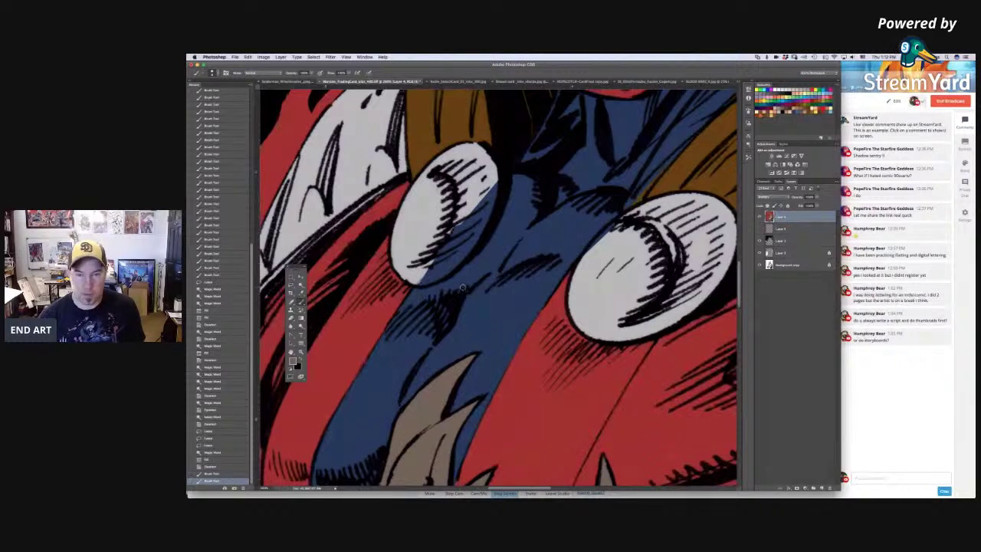
pyautogui.press('super+z')
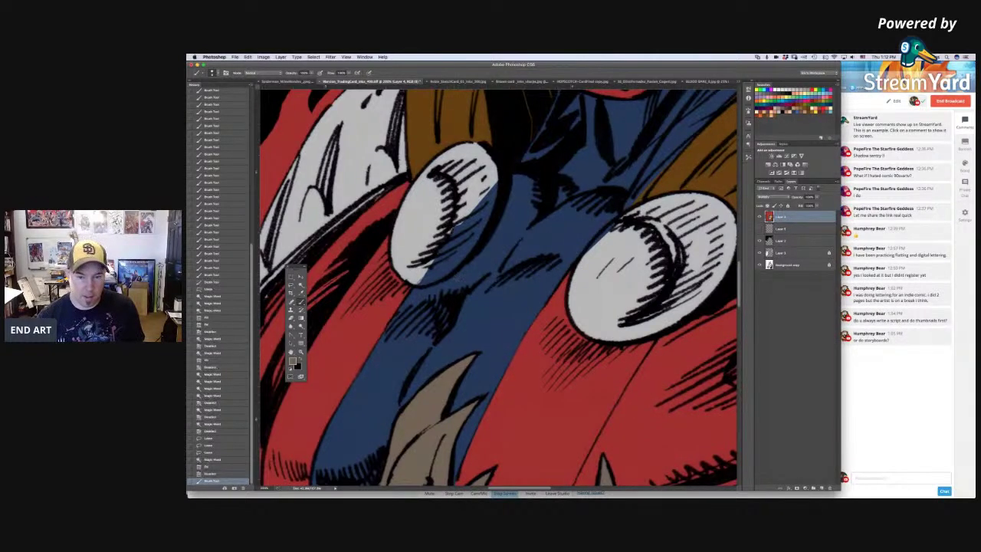
pyautogui.press('super+alt+z')
pyautogui.press('super+alt+z')
pyautogui.press('super+alt+z')
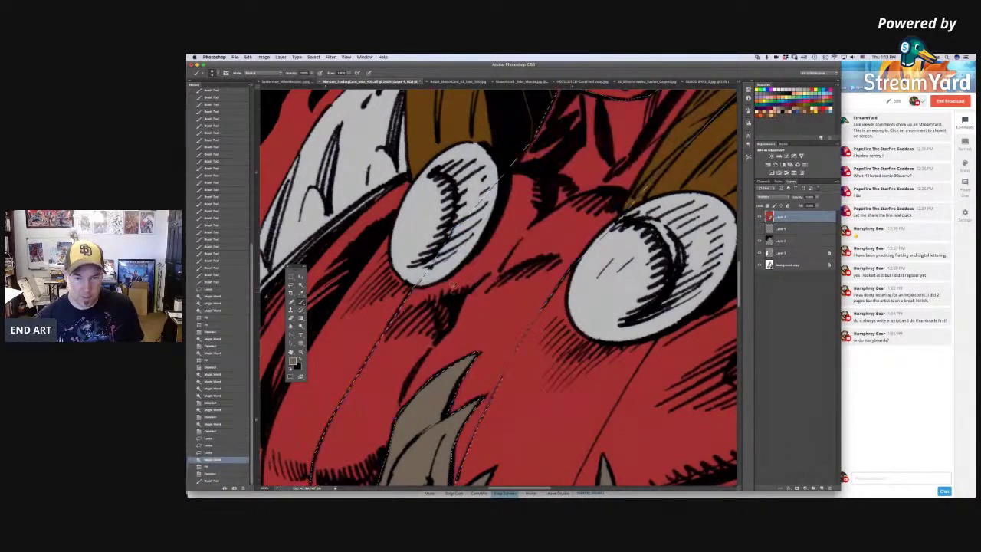
# Step: Subtract the left round cape clasp from the torso selection with the Magic Wand
pyautogui.press('w')
pyautogui.keyDown('alt'); pyautogui.click(460, 257); pyautogui.keyUp('alt')
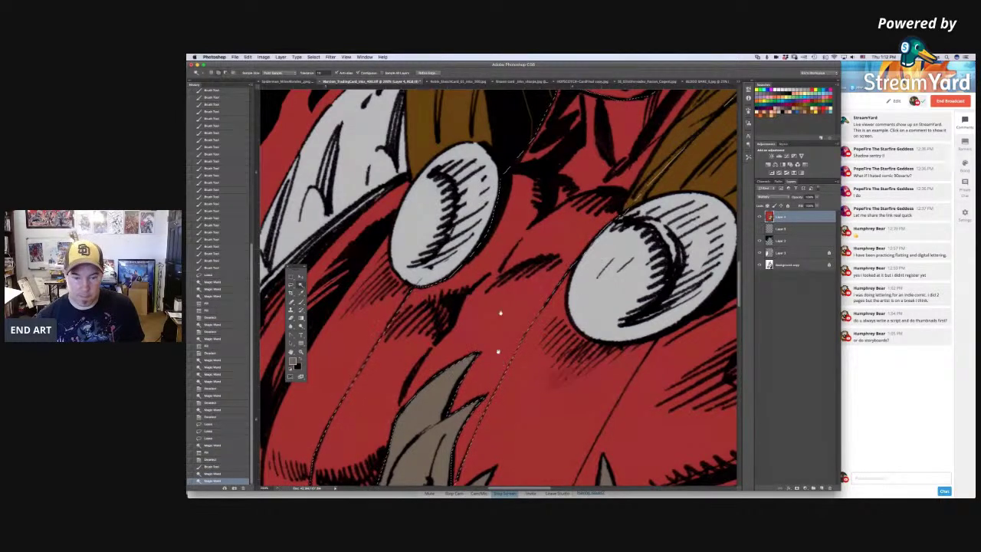
# Step: Try to correct the selection edge around the base of the outer claw with the Lasso
pyautogui.moveTo(498, 353); pyautogui.dragTo(502, 257)
pyautogui.scroll(-3, 502, 257)
pyautogui.press('l')
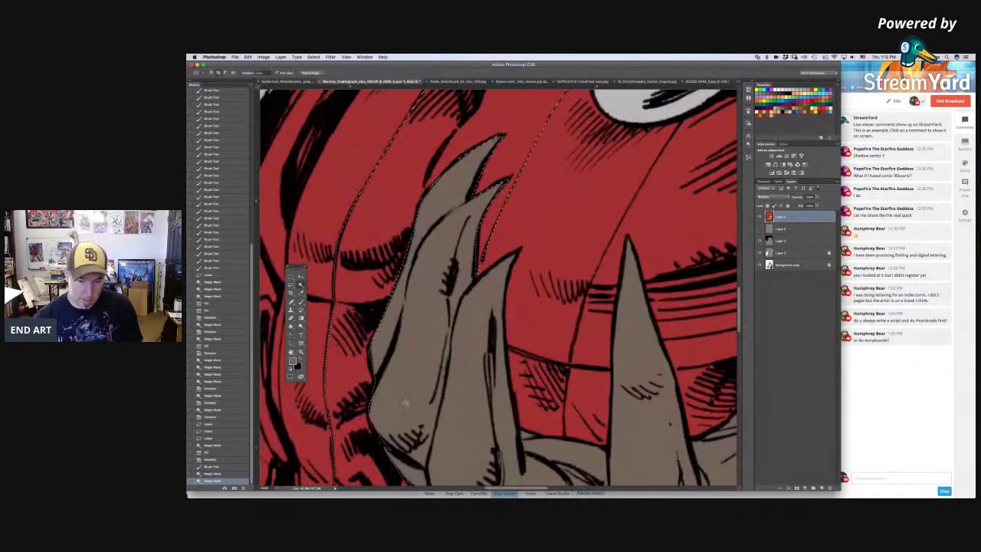
pyautogui.moveTo(372, 413)
pyautogui.mouseDown()
pyautogui.moveTo(391, 454)
pyautogui.moveTo(396, 433)
pyautogui.mouseUp()
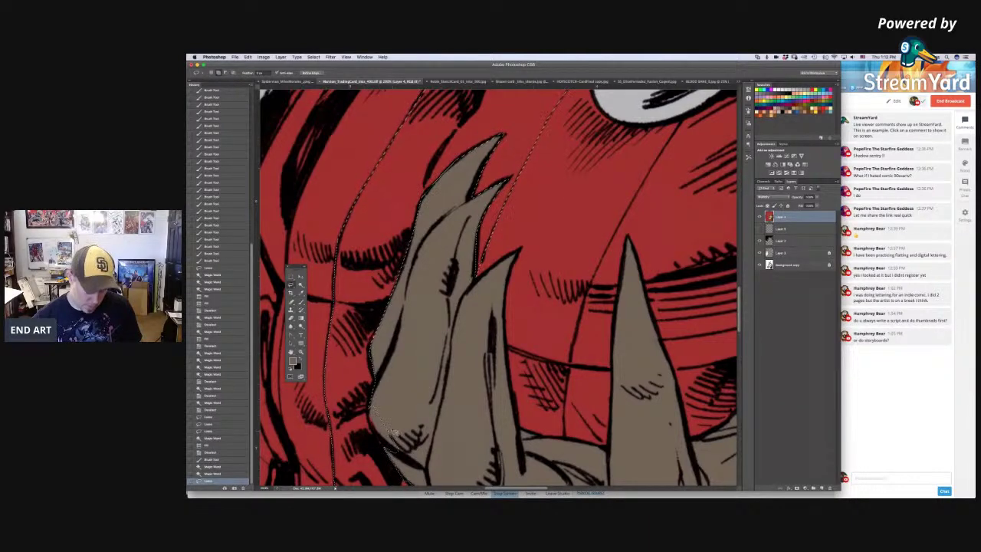
pyautogui.scroll(-5, 406, 381)
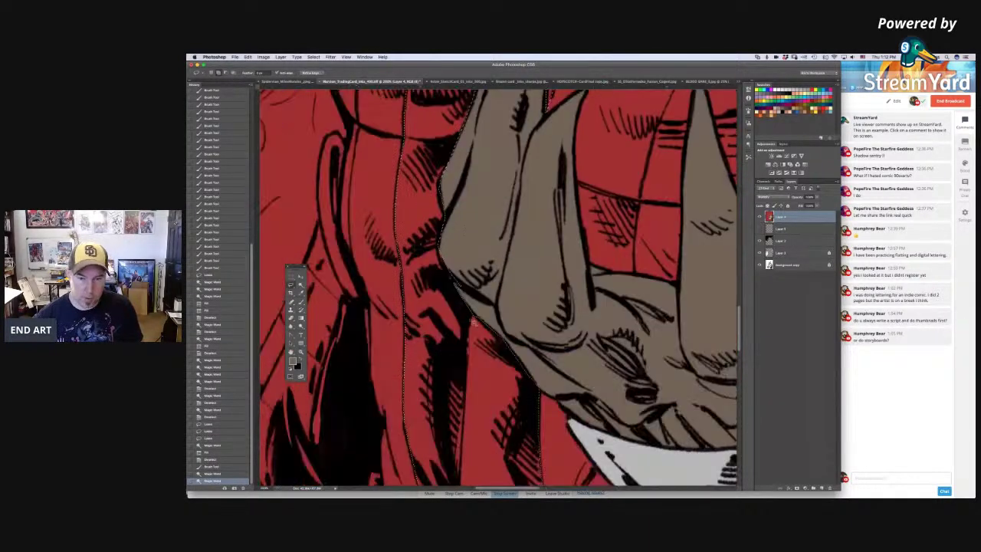
# Step: Replace the grey-brown fill of the torso panel with a dark blue swatch colour and clear the selection
pyautogui.press('super+minus')
pyautogui.press('super+minus')
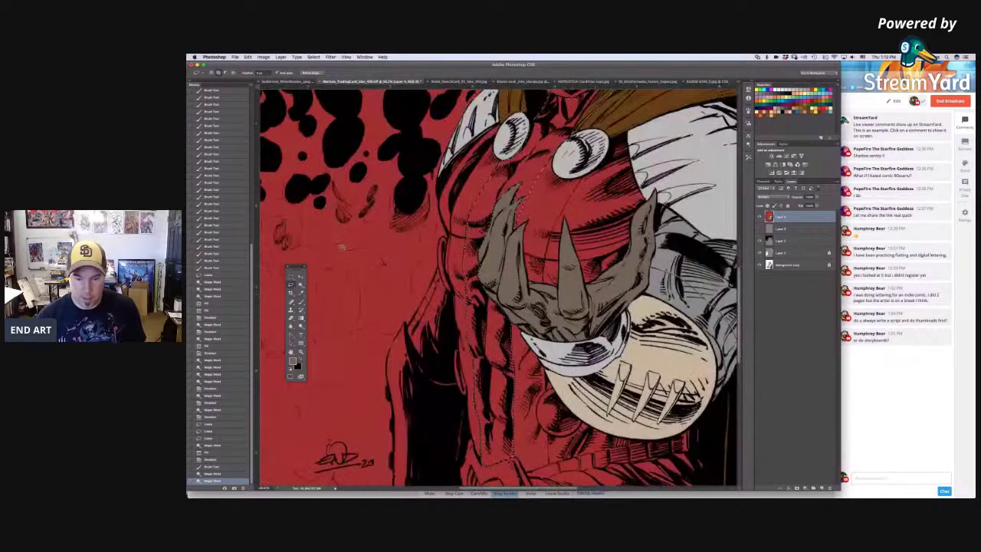
pyautogui.scroll(3, 424, 298)
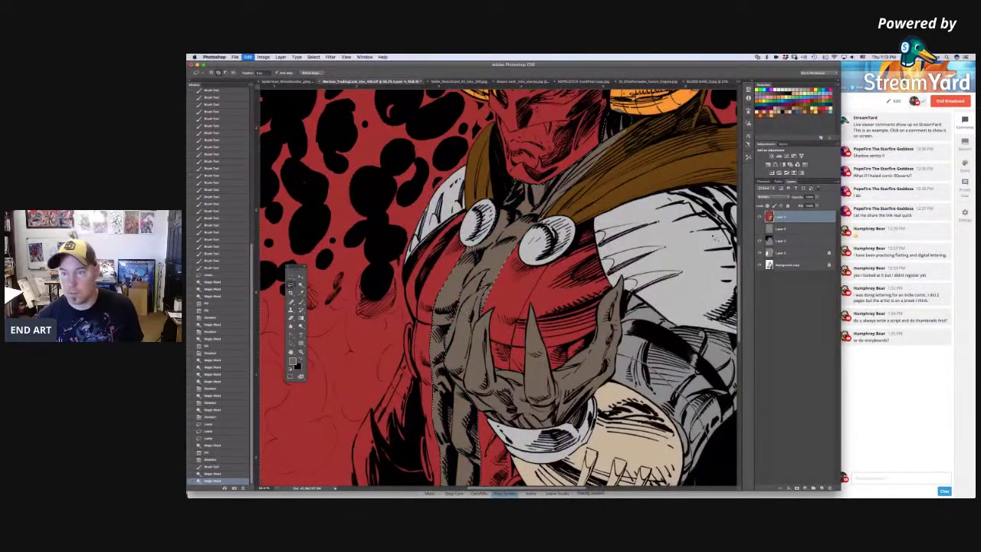
pyautogui.press('super+z')
pyautogui.click(796, 111)
pyautogui.hotkey('alt', 'BackSpace')
pyautogui.press('super+d')
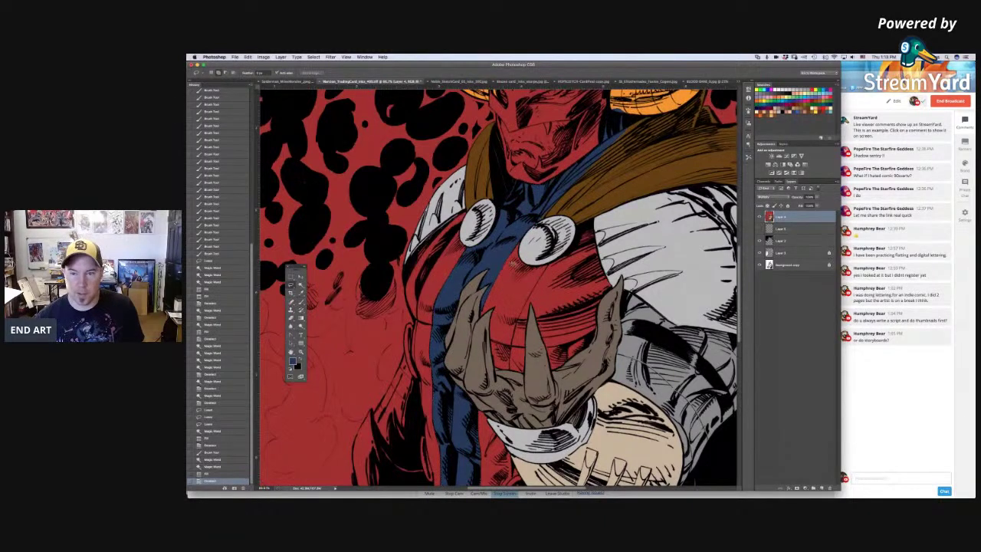
# Step: Undo the deselection and blue fill, and subtract the cape's collar from the torso selection with the Magic Wand
pyautogui.press('super+alt+z')
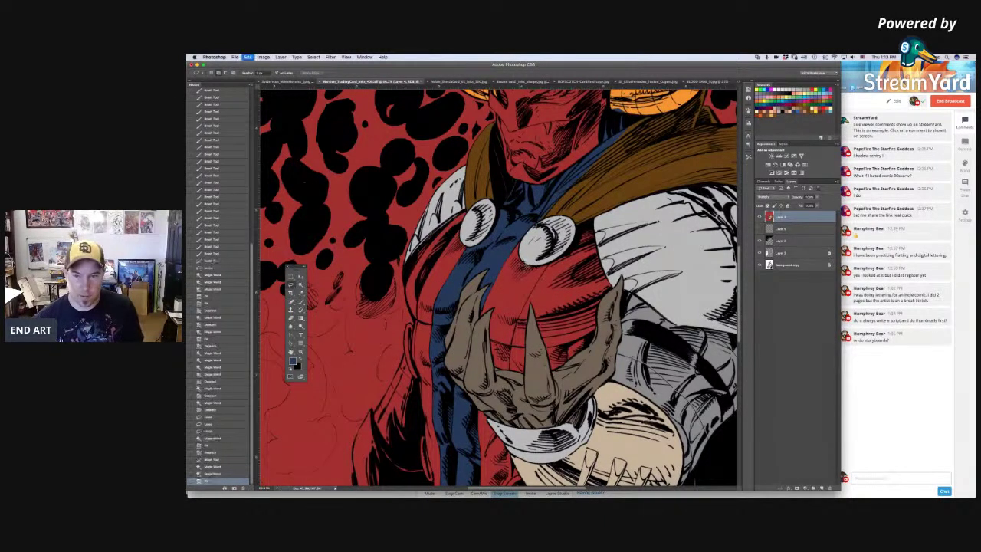
pyautogui.press('super+alt+z')
pyautogui.press('w')
pyautogui.click(569, 198)
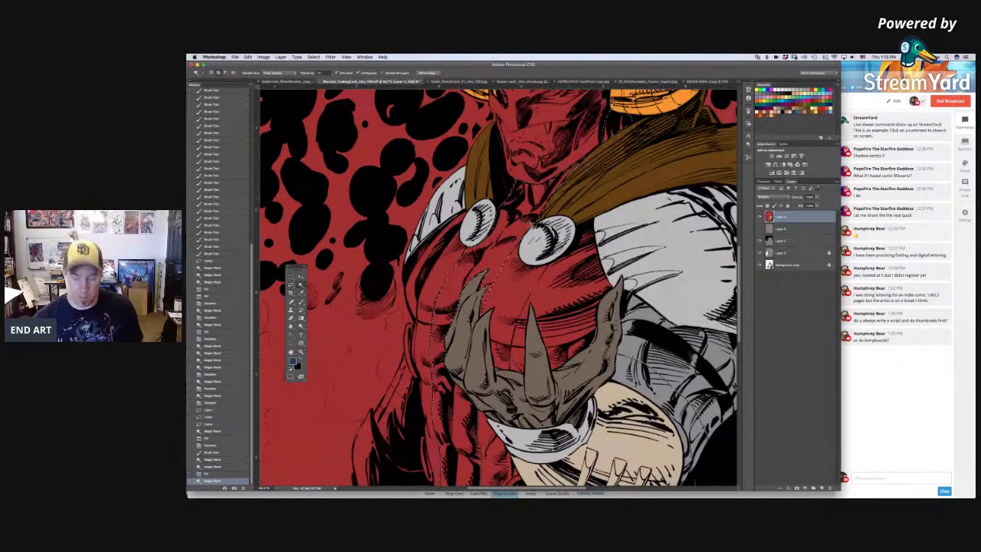
# Step: Refine the selection at the small area between head and horn, and fill the torso panel with dark blue
pyautogui.hotkey('alt', 'BackSpace')
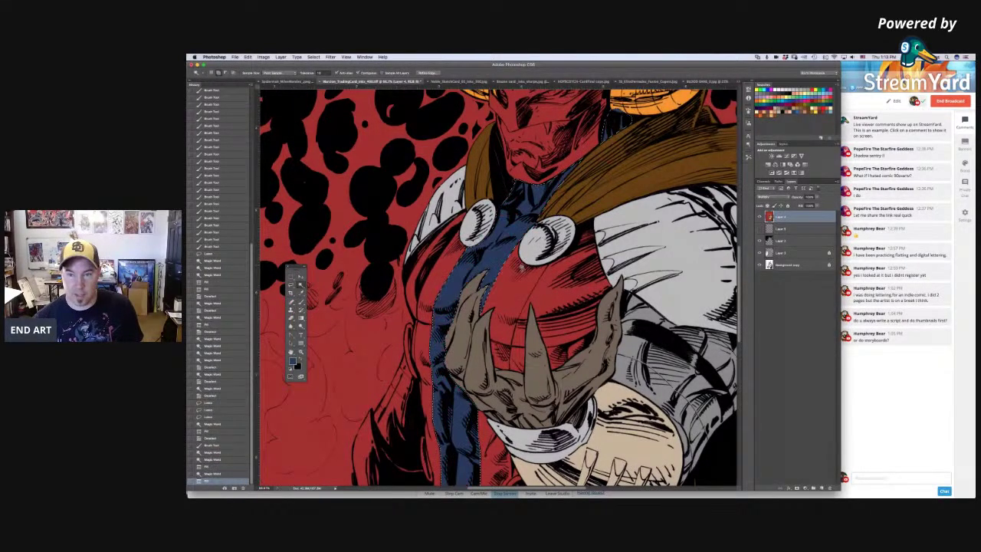
pyautogui.hotkey('ctrl', 'z')
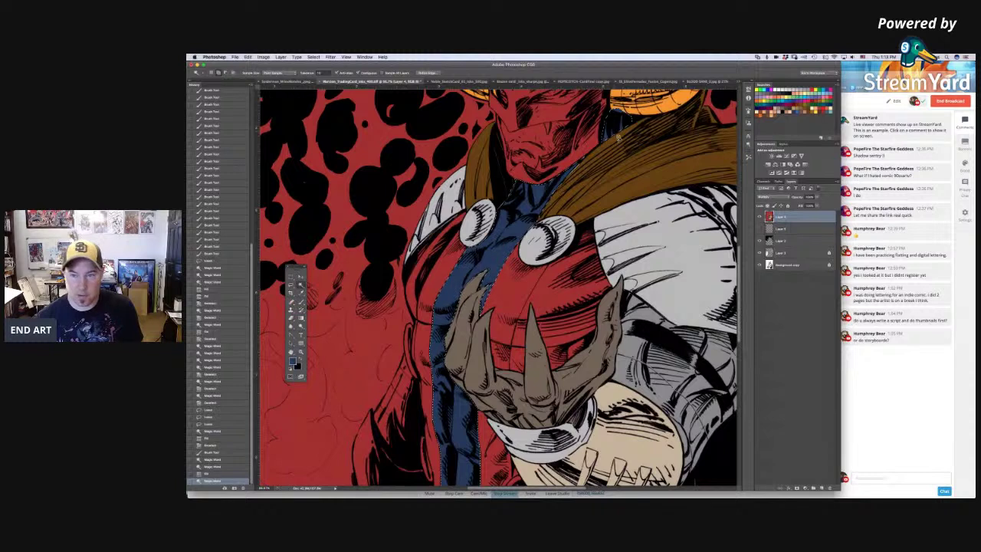
pyautogui.keyDown('shift'); pyautogui.click(618, 114); pyautogui.keyUp('shift')
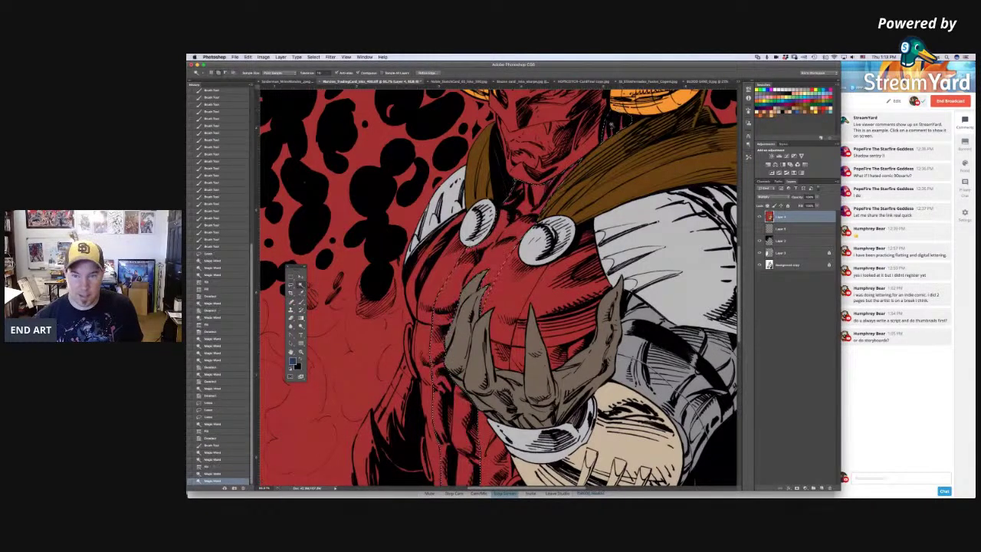
pyautogui.hotkey('alt', 'BackSpace')
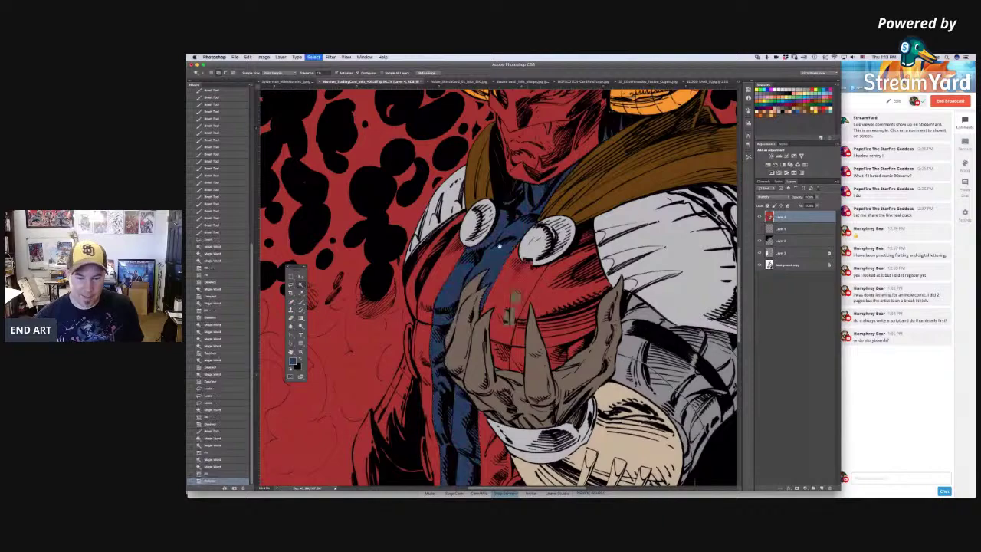
# Step: Clear the selection around the blue torso panel and check the flat colours around the clawed hand and wrist
pyautogui.scroll(-5, 498, 287)
pyautogui.hotkey('ctrl', 'd')
pyautogui.press('super+minus')
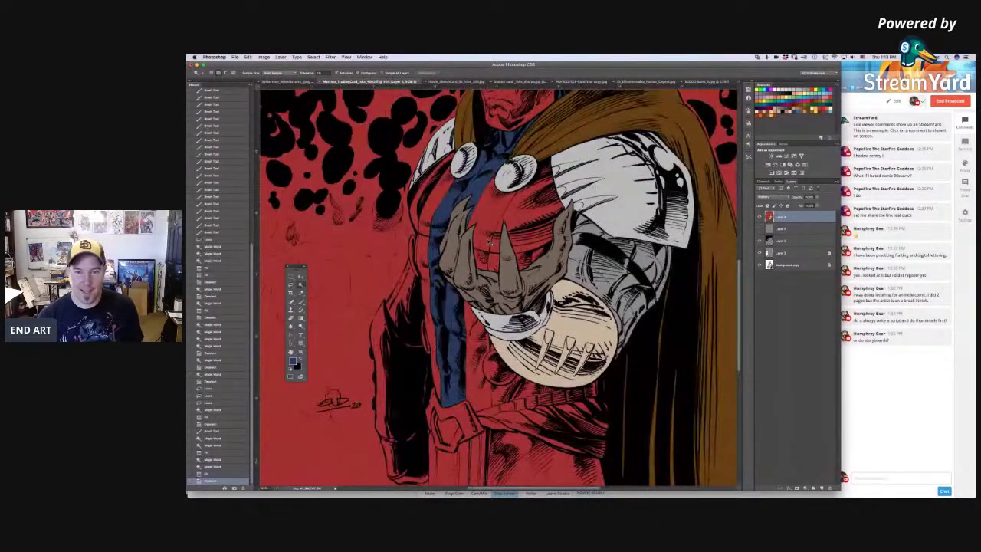
pyautogui.press('super+minus')
pyautogui.press('super+plus')
pyautogui.press('super+plus')
pyautogui.press('super+plus')
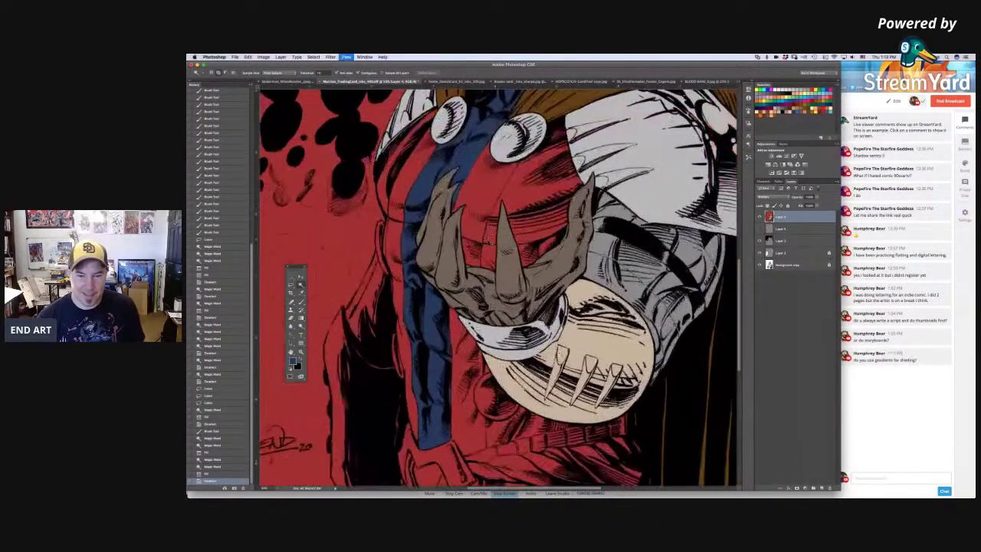
pyautogui.moveTo(448, 274); pyautogui.dragTo(471, 321)
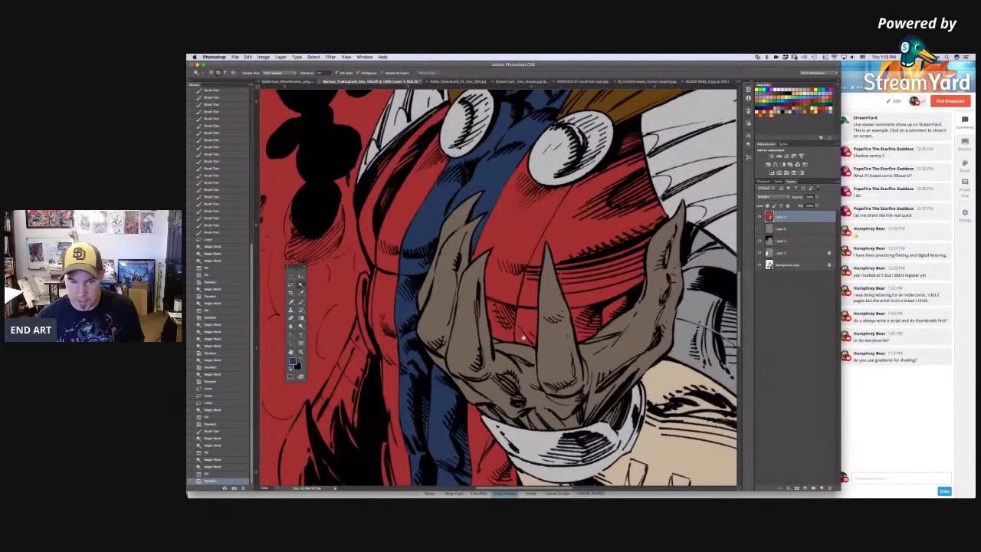
pyautogui.scroll(-5, 524, 336)
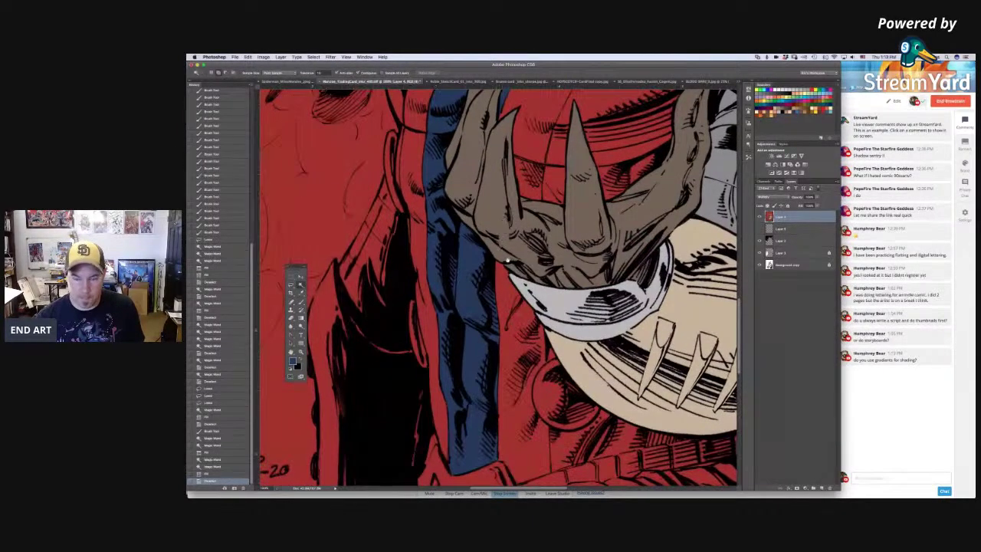
# Step: Select the thin sliver along the palm's upper edge between the claws with the Lasso, fill it with the hand's grey-brown, and deselect
pyautogui.press('super+plus')
pyautogui.press('super+plus')
pyautogui.press('super+plus')
pyautogui.press('l')
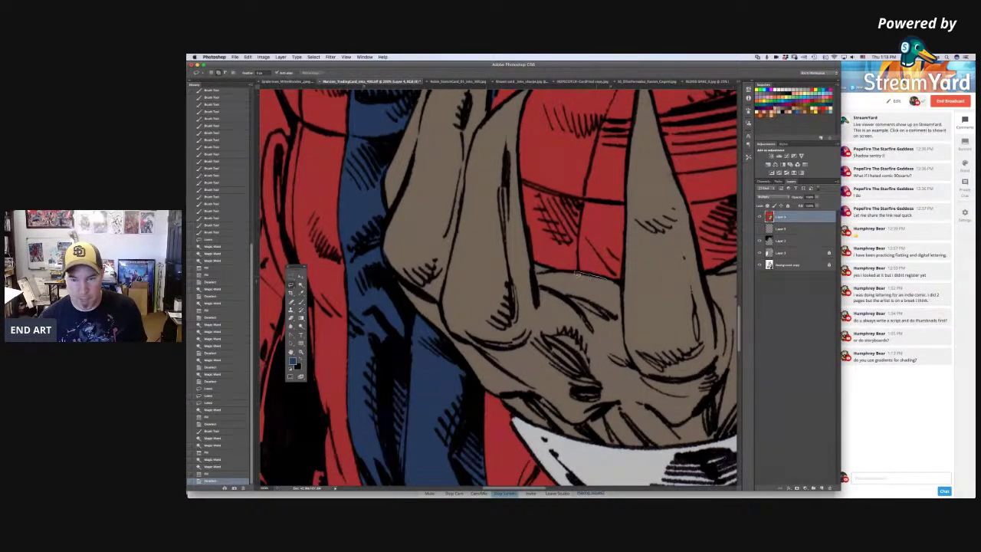
pyautogui.moveTo(571, 285); pyautogui.dragTo(594, 284)
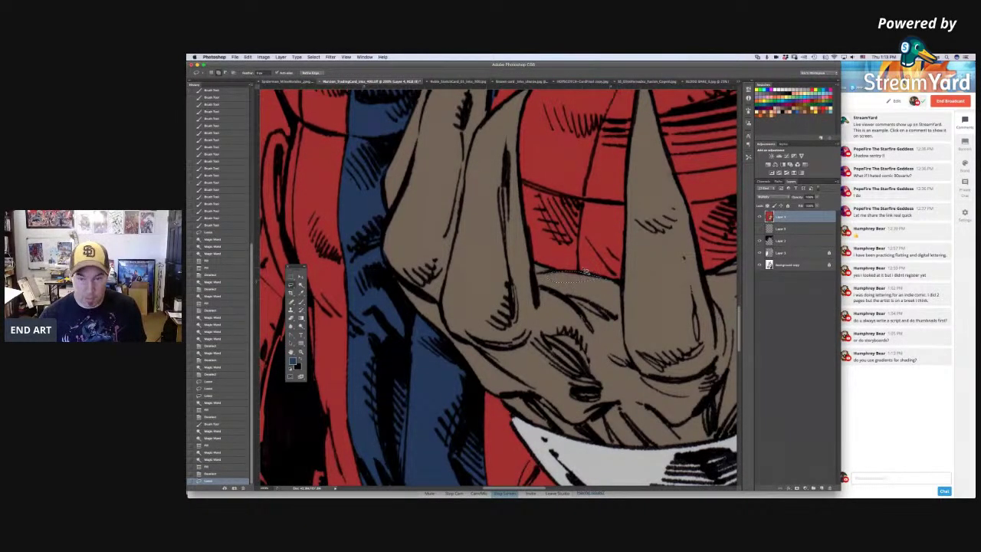
pyautogui.press('b')
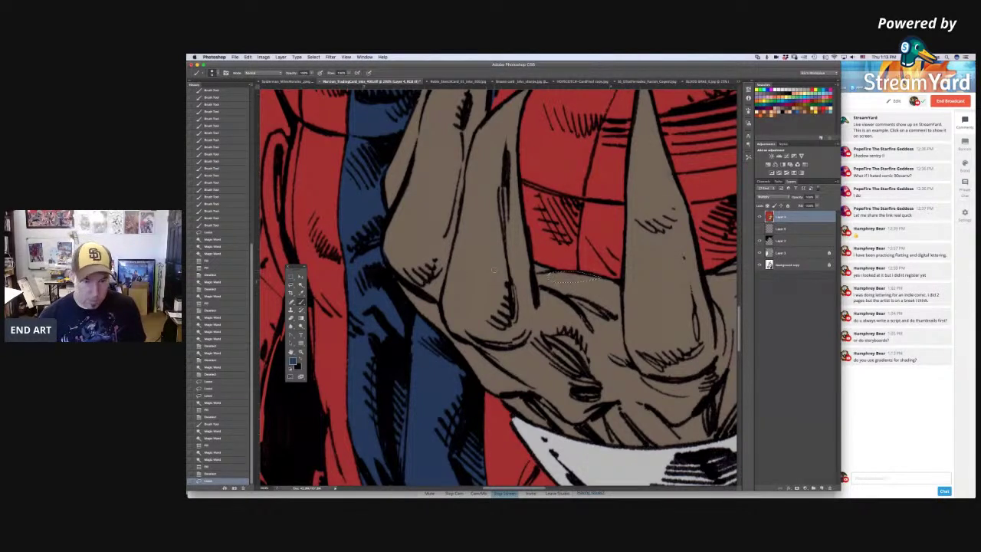
pyautogui.hotkey('ctrl', 'd')
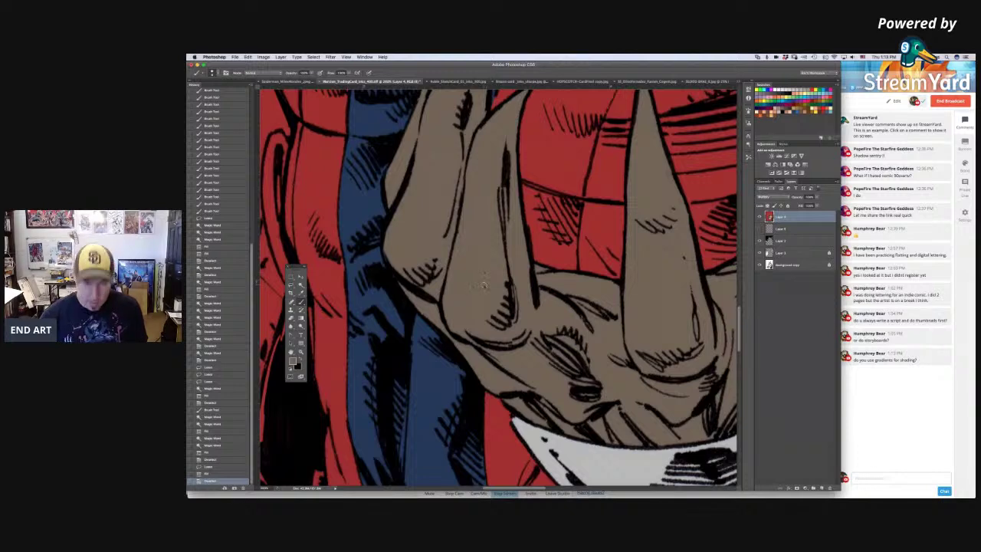
# Step: Enlarge the round brush and paint a grey-brown test stroke across the upper part of the white shoulder armour
pyautogui.press('super+minus')
pyautogui.press('super+minus')
pyautogui.press('super+minus')
pyautogui.moveTo(529, 219); pyautogui.dragTo(431, 302)
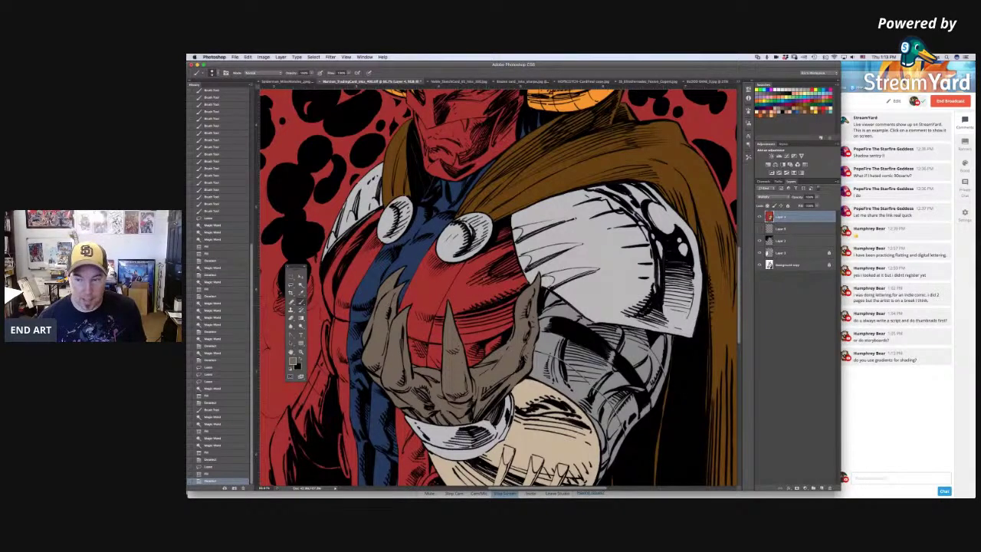
pyautogui.press('super+Tab')
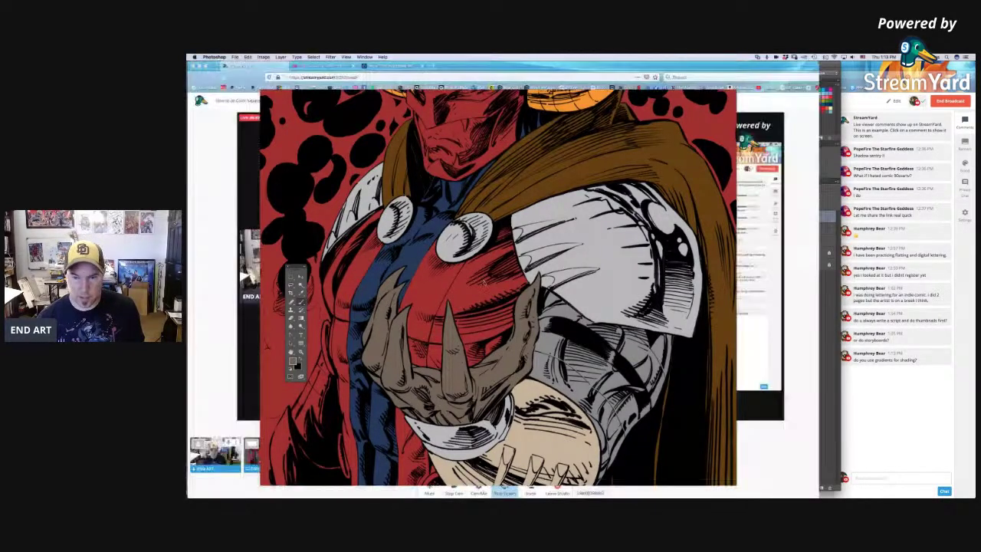
pyautogui.press('super+Tab')
pyautogui.rightClick(493, 266)
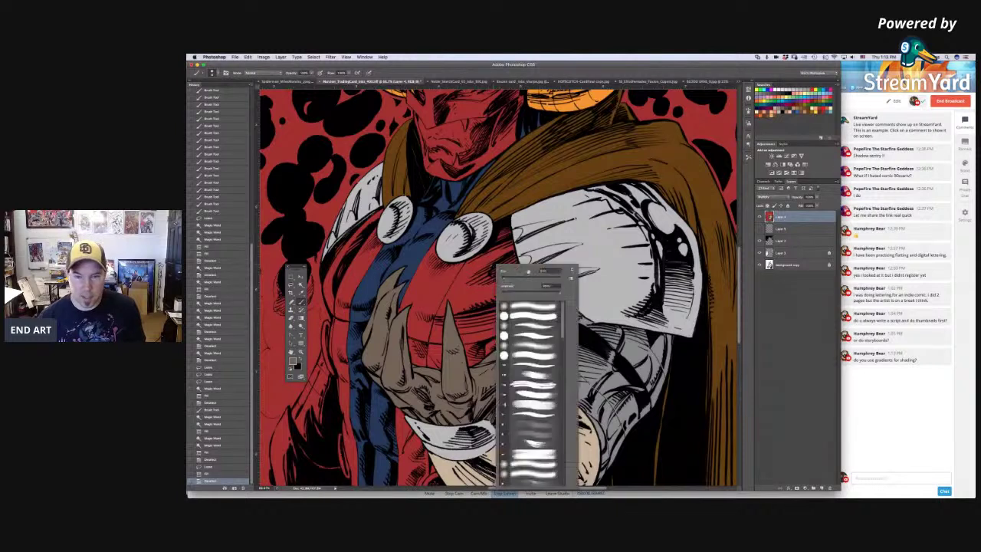
pyautogui.click(520, 275)
pyautogui.click(521, 277)
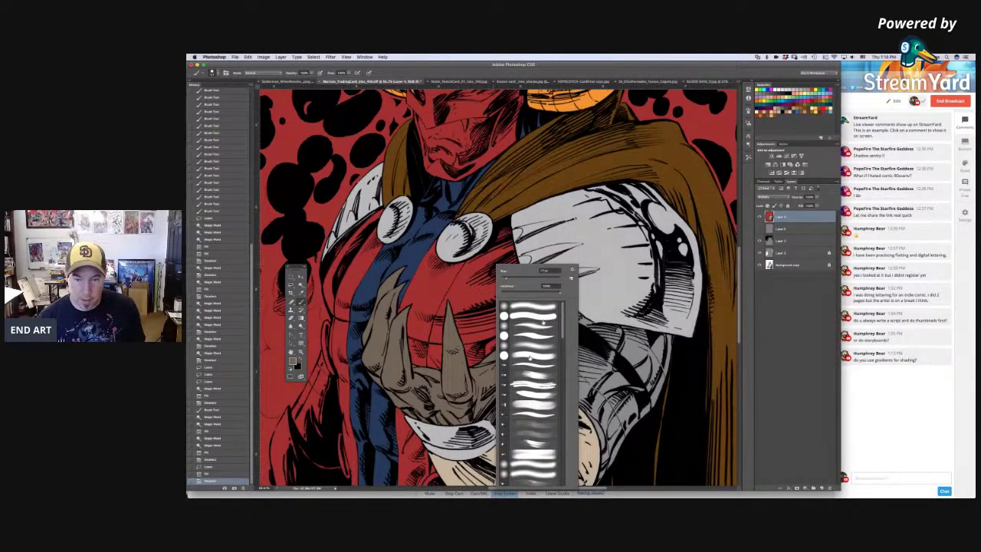
pyautogui.click(530, 277)
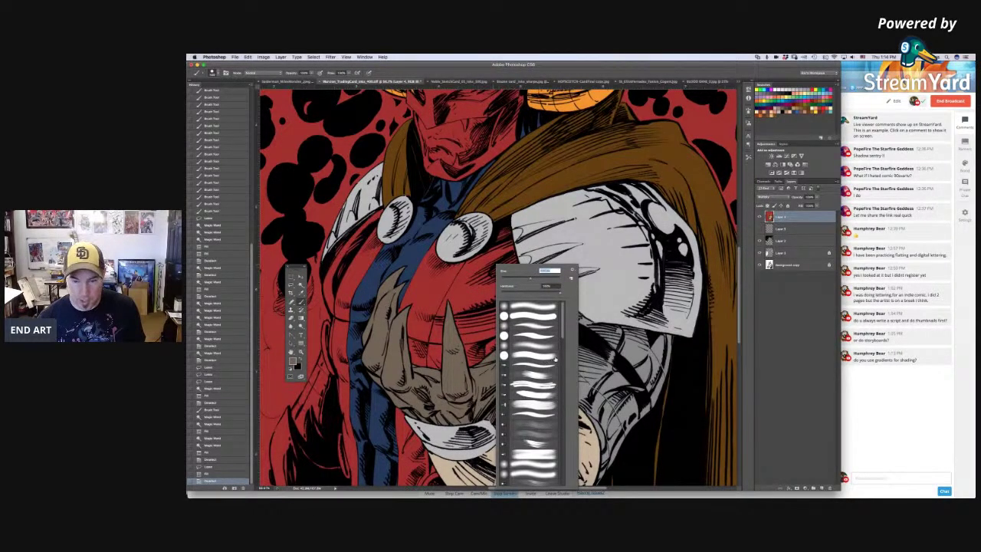
pyautogui.moveTo(512, 244); pyautogui.dragTo(596, 227)
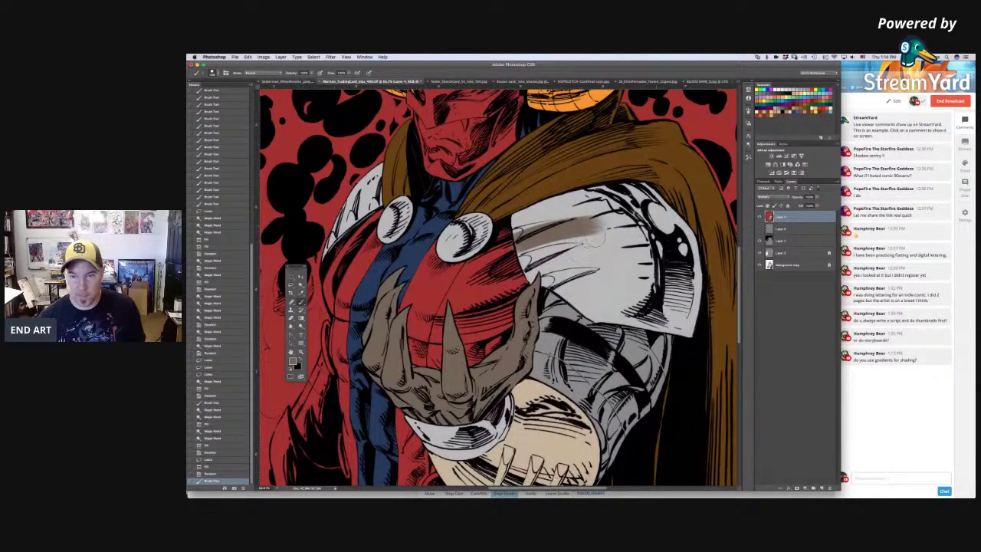
# Step: Add more broad grey-brown test strokes across the shoulder armour, and revert all of them through the history
pyautogui.press('super+plus')
pyautogui.press('super+plus')
pyautogui.moveTo(531, 291); pyautogui.dragTo(263, 483)
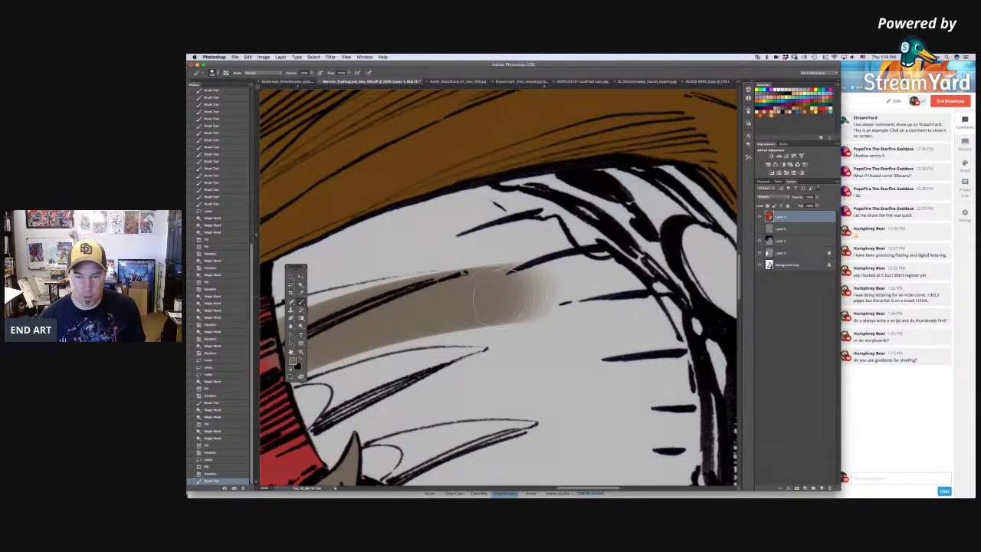
pyautogui.scroll(-2, 529, 290)
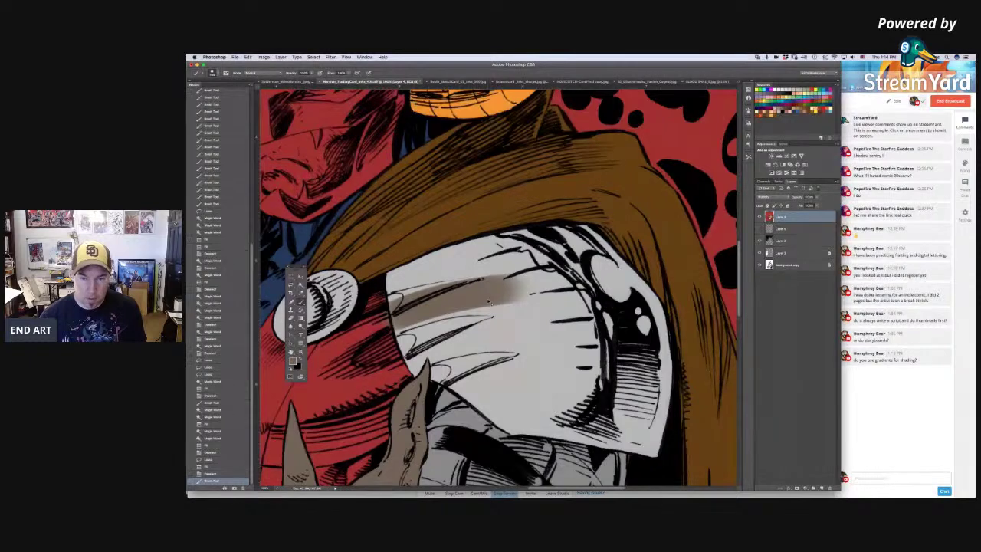
pyautogui.scroll(-2, 490, 302)
pyautogui.scroll(2, 489, 302)
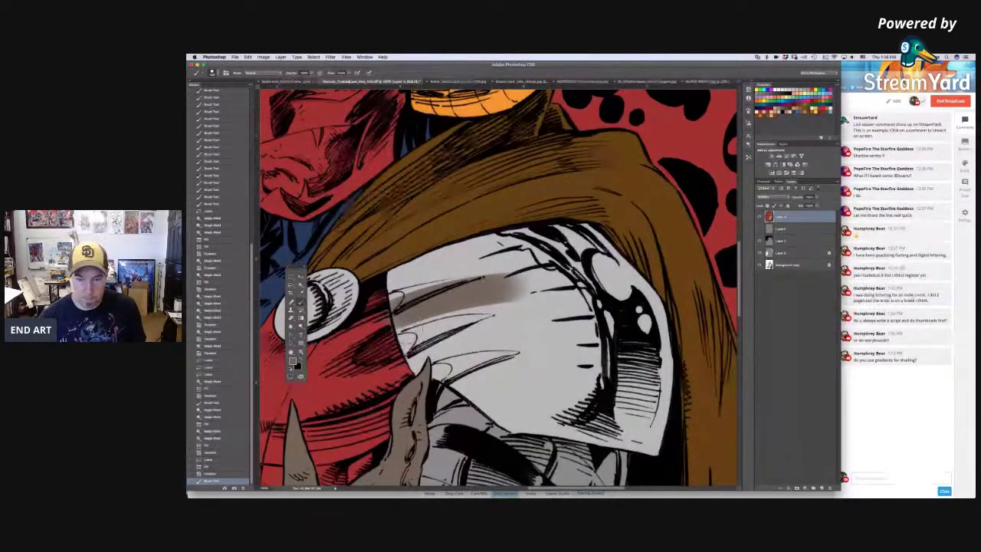
pyautogui.moveTo(406, 295); pyautogui.dragTo(555, 318)
pyautogui.moveTo(465, 337); pyautogui.dragTo(573, 331)
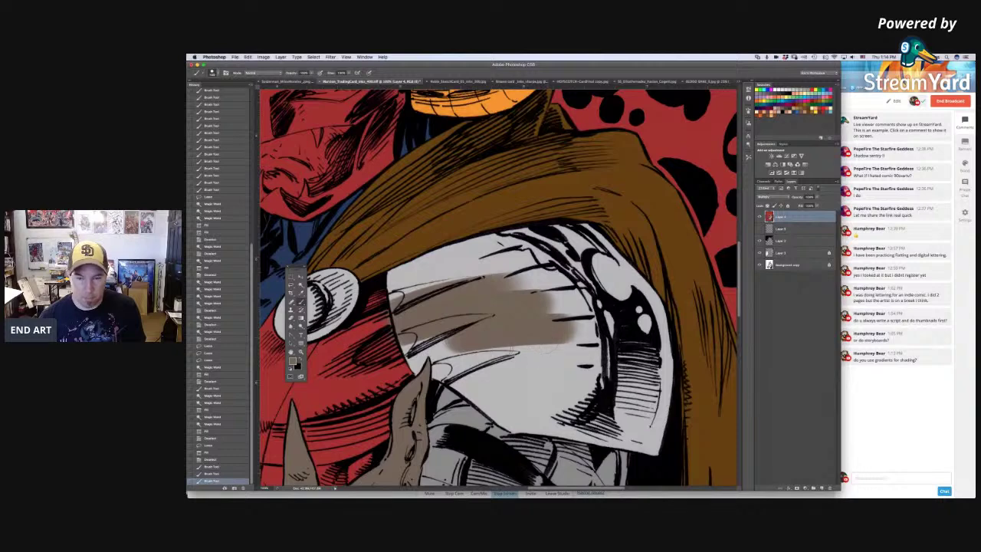
pyautogui.click(228, 460)
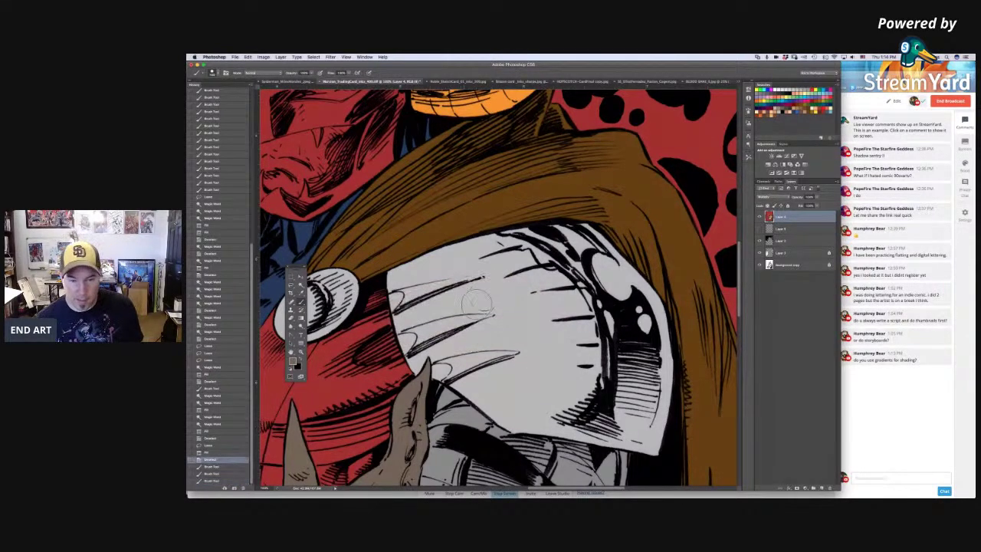
# Step: Try a thin brush preset with small grey-brown hatching strokes on the upper shoulder armour, and revert them through the history
pyautogui.moveTo(476, 299); pyautogui.dragTo(518, 283)
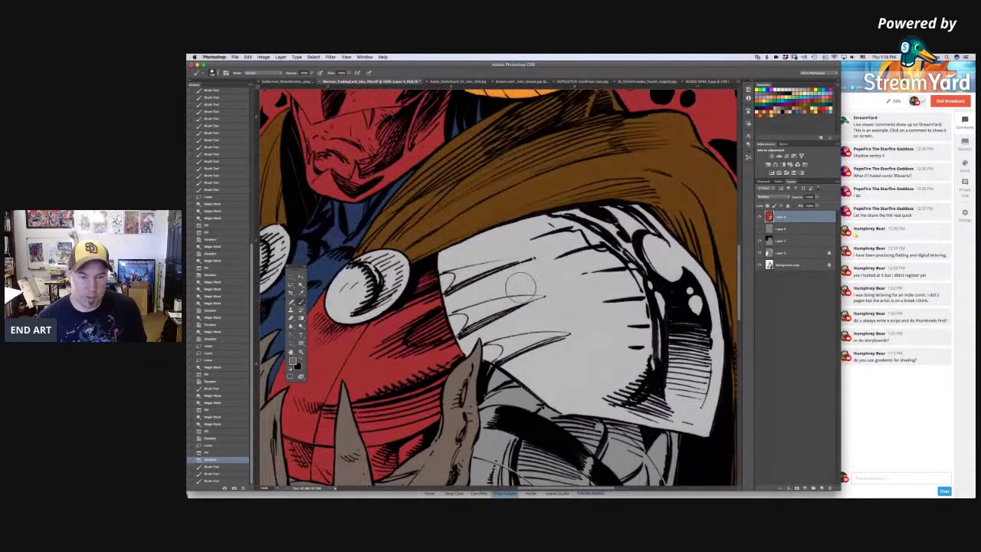
pyautogui.rightClick(492, 303)
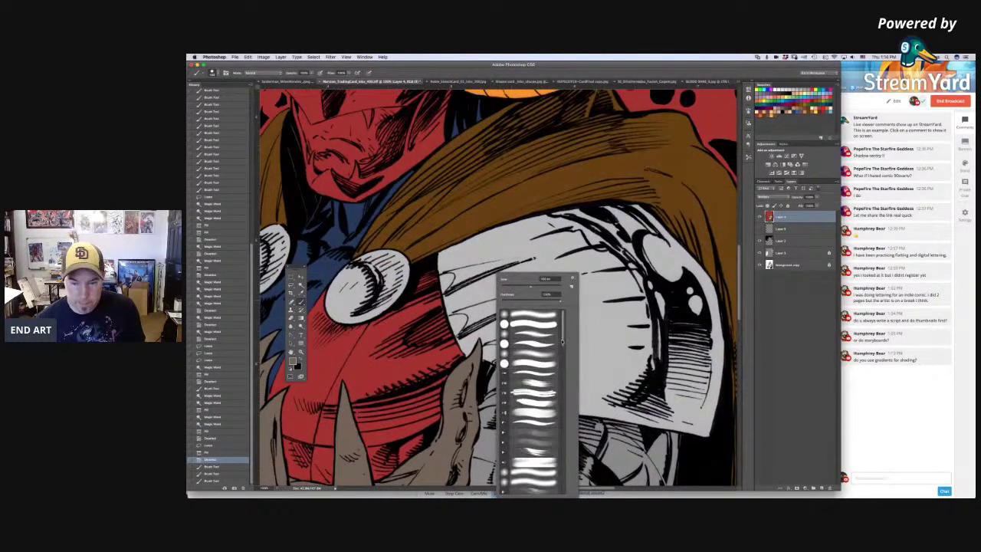
pyautogui.scroll(-2, 562, 345)
pyautogui.scroll(-2, 565, 329)
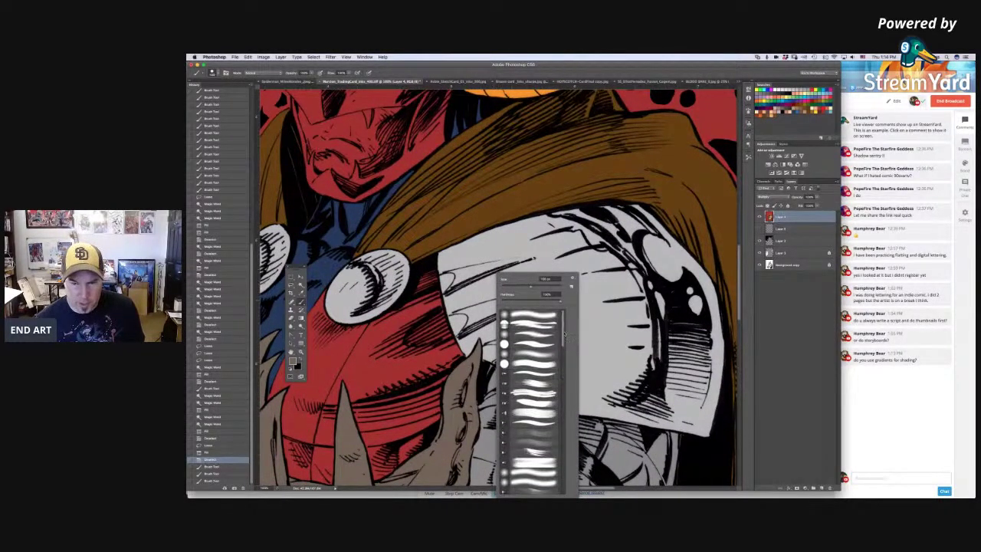
pyautogui.moveTo(564, 335); pyautogui.dragTo(564, 475)
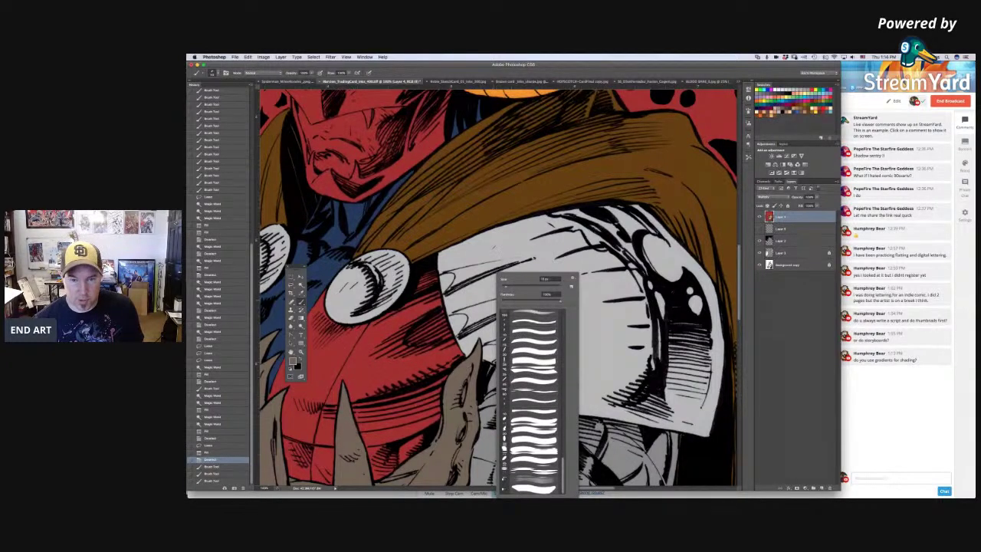
pyautogui.moveTo(495, 245)
pyautogui.mouseDown()
pyautogui.moveTo(528, 241)
pyautogui.moveTo(552, 258)
pyautogui.moveTo(520, 246)
pyautogui.moveTo(531, 234)
pyautogui.mouseUp()
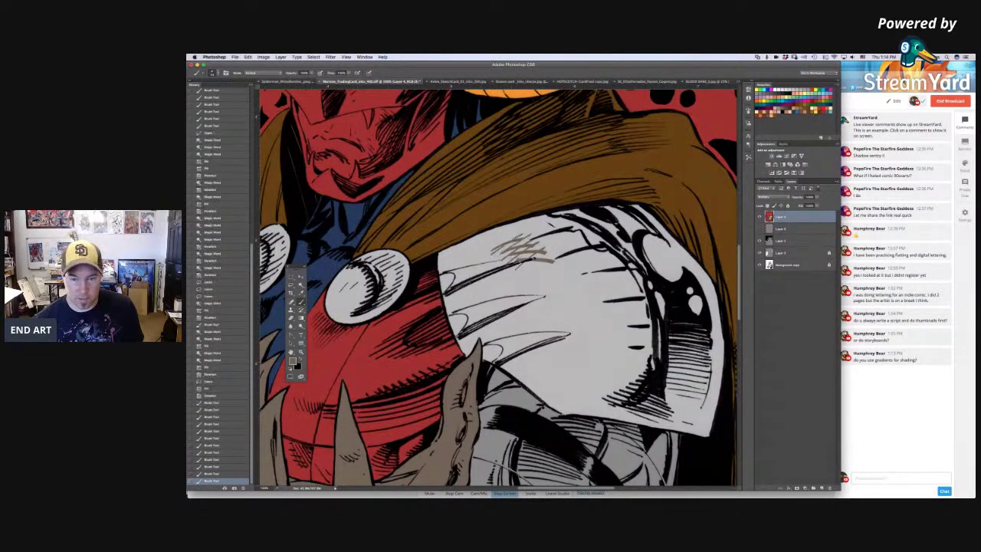
pyautogui.click(235, 395)
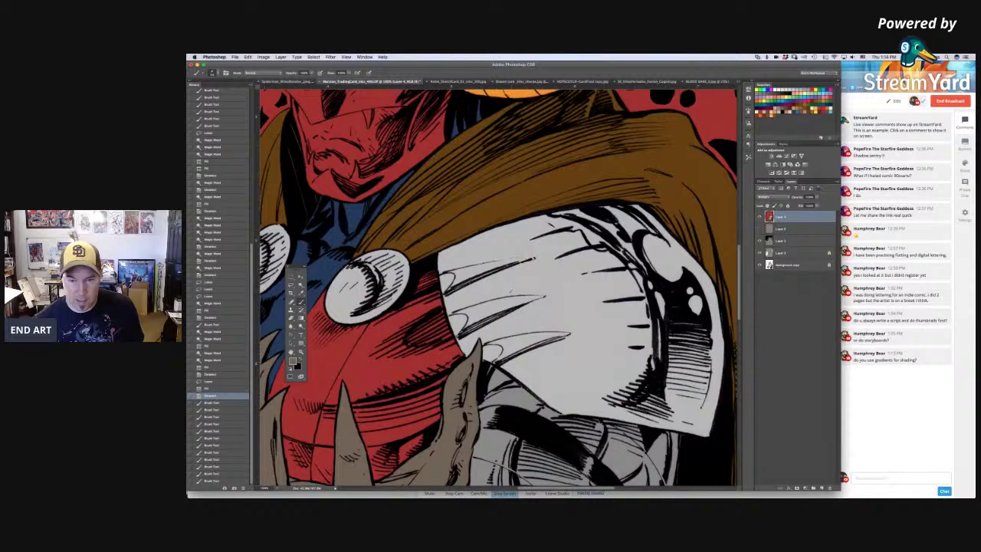
# Step: Increase the brush size and choose a rough, speckled texture preset from the brush list
pyautogui.rightClick(515, 274)
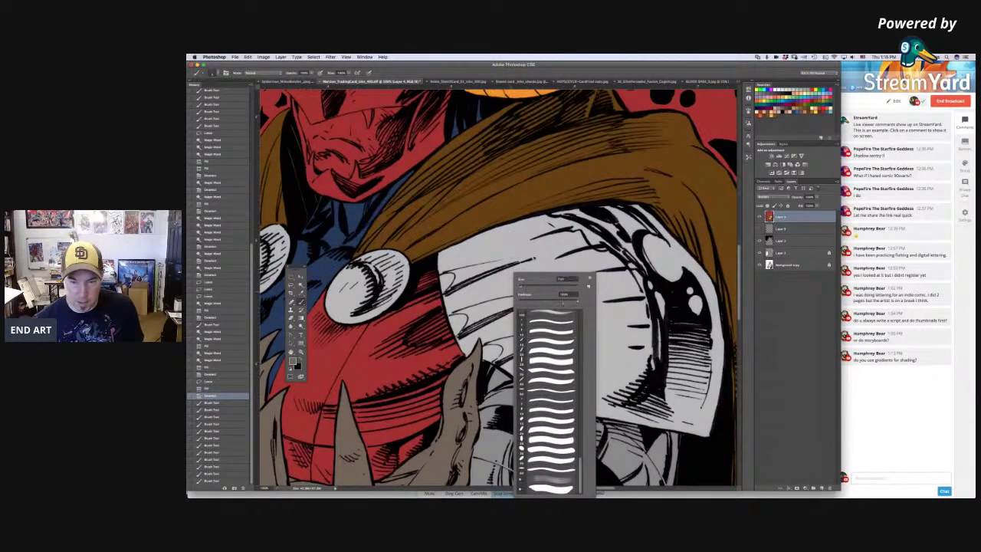
pyautogui.moveTo(522, 289); pyautogui.dragTo(548, 293)
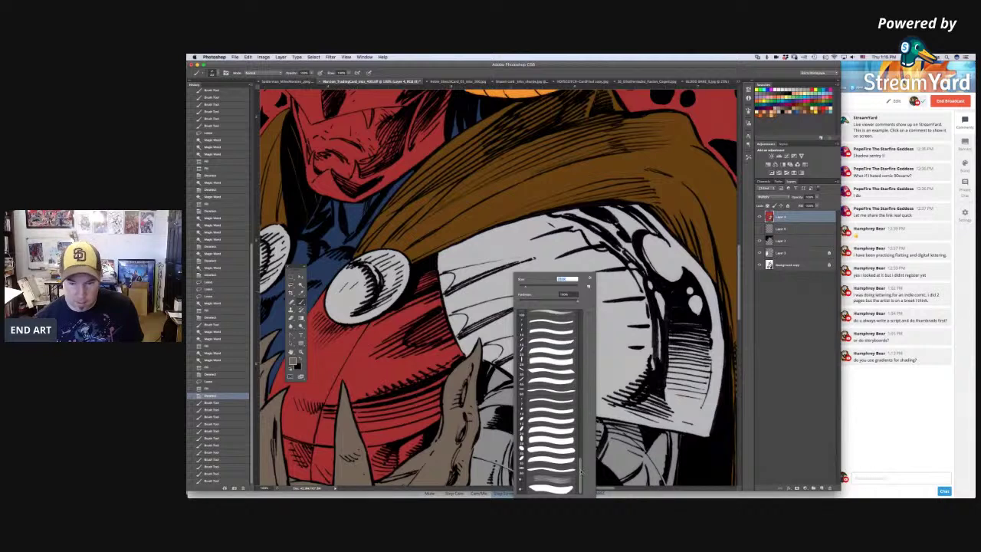
pyautogui.scroll(-3, 581, 463)
pyautogui.scroll(-3, 581, 463)
pyautogui.scroll(-3, 581, 469)
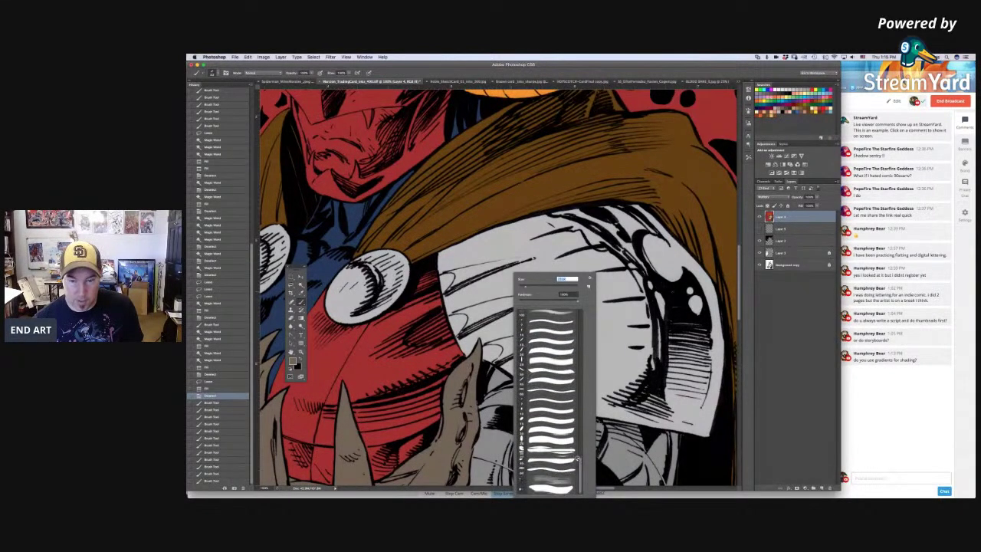
pyautogui.moveTo(580, 471); pyautogui.dragTo(582, 425)
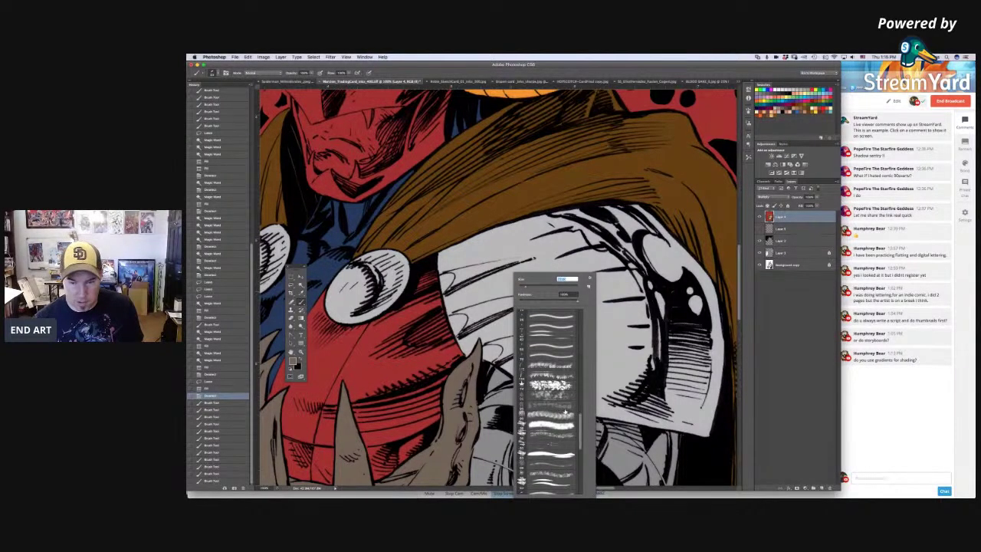
pyautogui.scroll(-2, 580, 426)
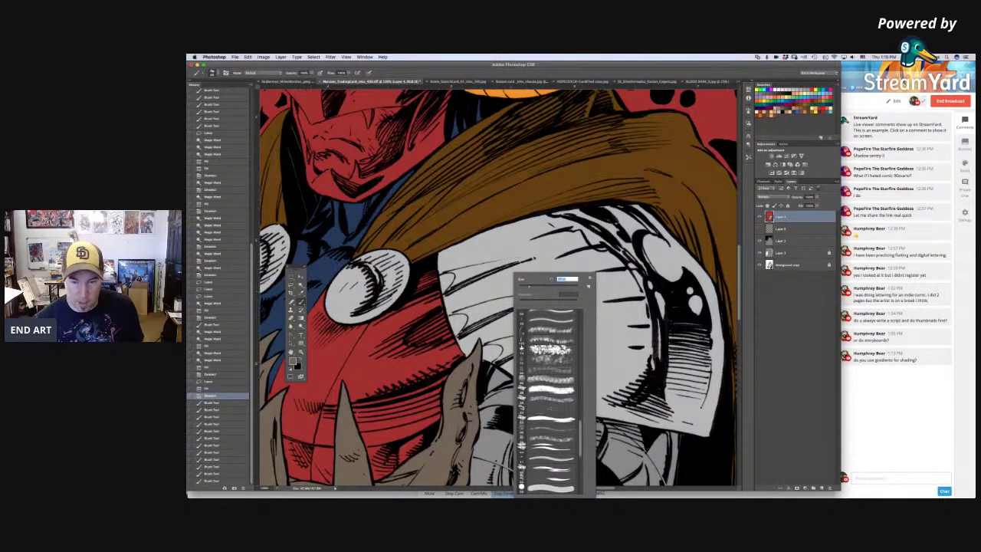
# Step: Dab speckled grey-brown texture over the upper shoulder armour as a test, and revert all the strokes through the history
pyautogui.moveTo(502, 250)
pyautogui.mouseDown()
pyautogui.moveTo(552, 257)
pyautogui.moveTo(563, 292)
pyautogui.mouseUp()
pyautogui.moveTo(510, 277); pyautogui.dragTo(460, 274)
pyautogui.moveTo(515, 238); pyautogui.dragTo(534, 233)
pyautogui.moveTo(487, 256); pyautogui.dragTo(589, 231)
pyautogui.moveTo(533, 262); pyautogui.dragTo(607, 278)
pyautogui.moveTo(546, 285); pyautogui.dragTo(598, 303)
pyautogui.moveTo(568, 264)
pyautogui.mouseDown()
pyautogui.moveTo(606, 257)
pyautogui.moveTo(593, 306)
pyautogui.moveTo(559, 308)
pyautogui.mouseUp()
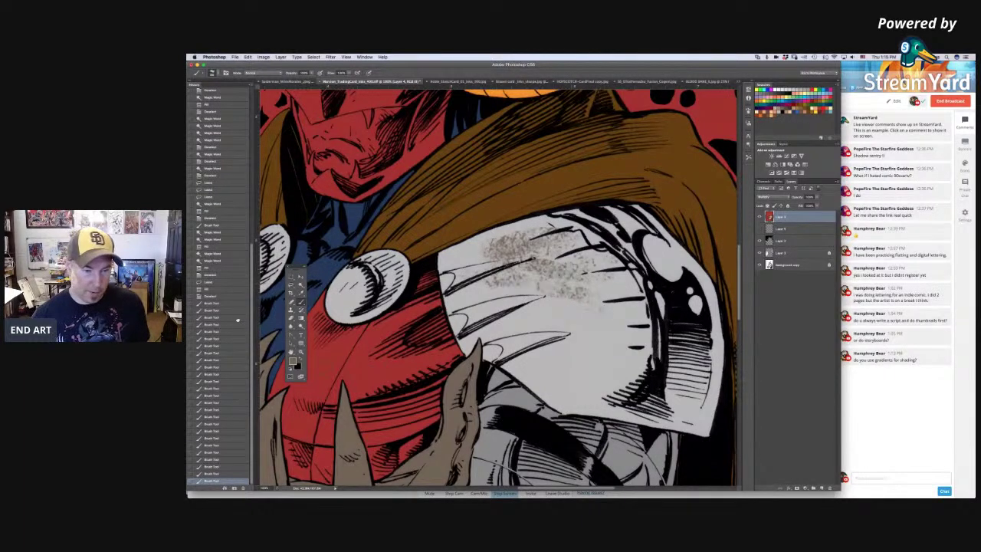
pyautogui.click(228, 295)
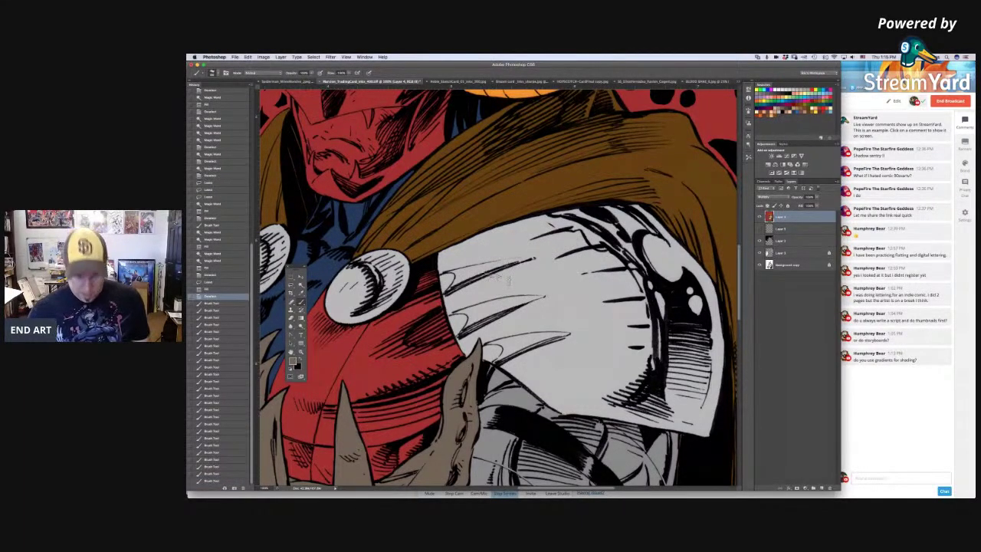
# Step: Switch the brush from the speckled texture back to a round preset near the start of the brush list
pyautogui.press('super+minus')
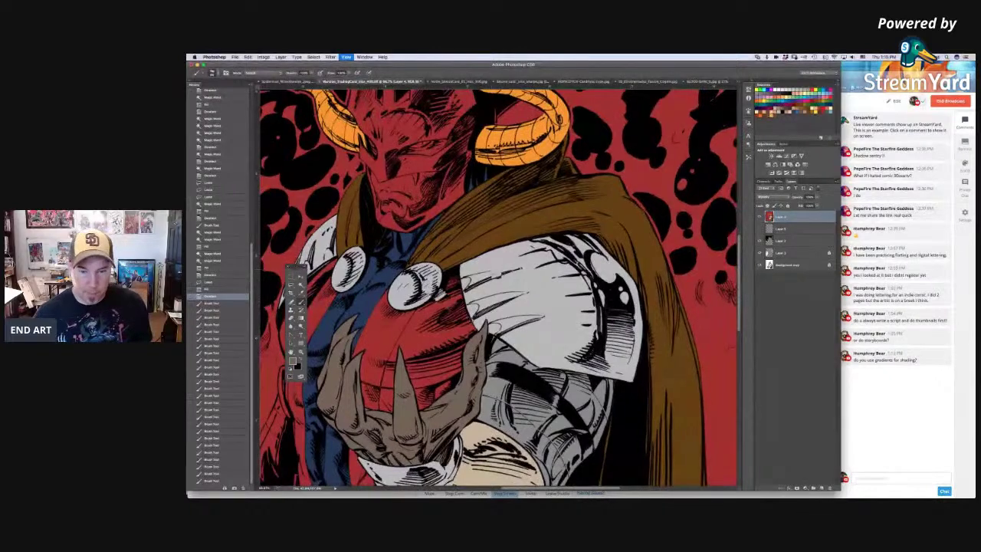
pyautogui.press('super+minus')
pyautogui.moveTo(437, 394); pyautogui.dragTo(506, 285)
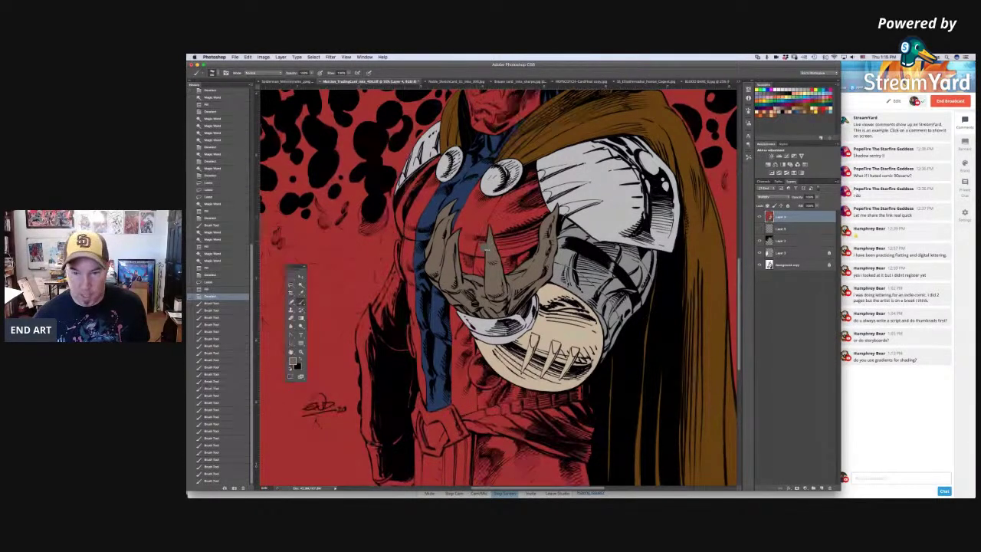
pyautogui.rightClick(480, 244)
pyautogui.moveTo(547, 394); pyautogui.dragTo(547, 290)
pyautogui.click(516, 308)
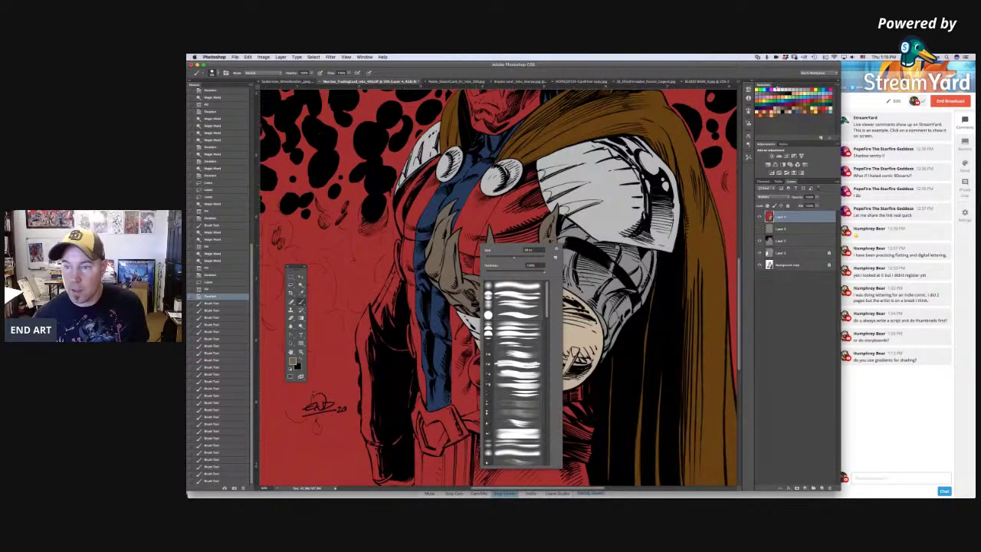
# Step: Try a yellow brush stroke along the outer edge of the chest and revert it through the history
pyautogui.click(503, 222)
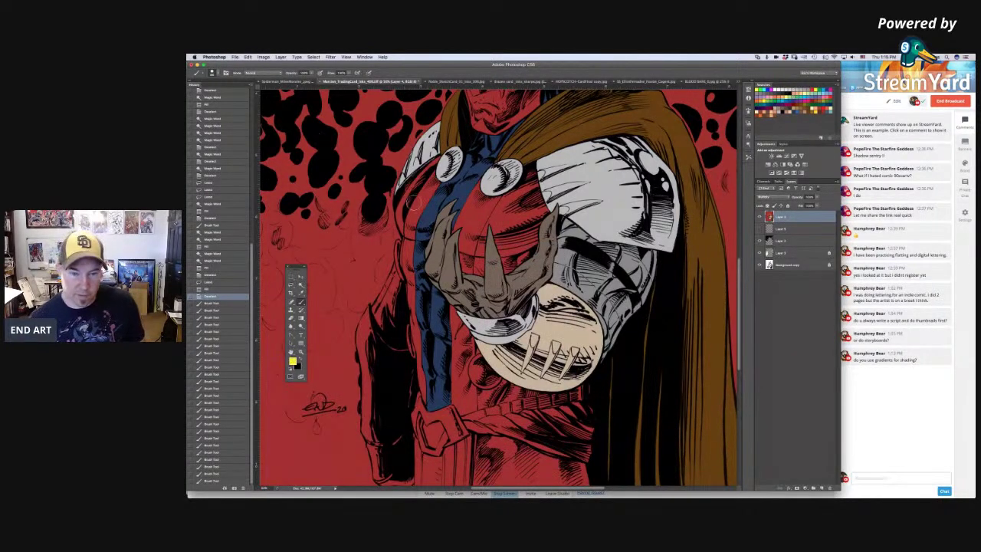
pyautogui.moveTo(397, 211)
pyautogui.mouseDown()
pyautogui.moveTo(417, 244)
pyautogui.moveTo(399, 239)
pyautogui.moveTo(411, 230)
pyautogui.mouseUp()
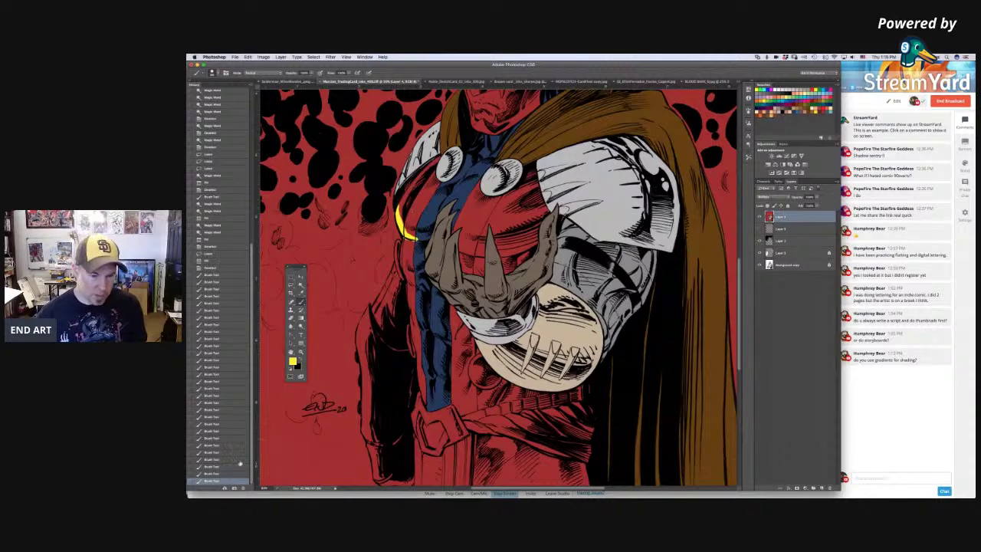
pyautogui.click(223, 268)
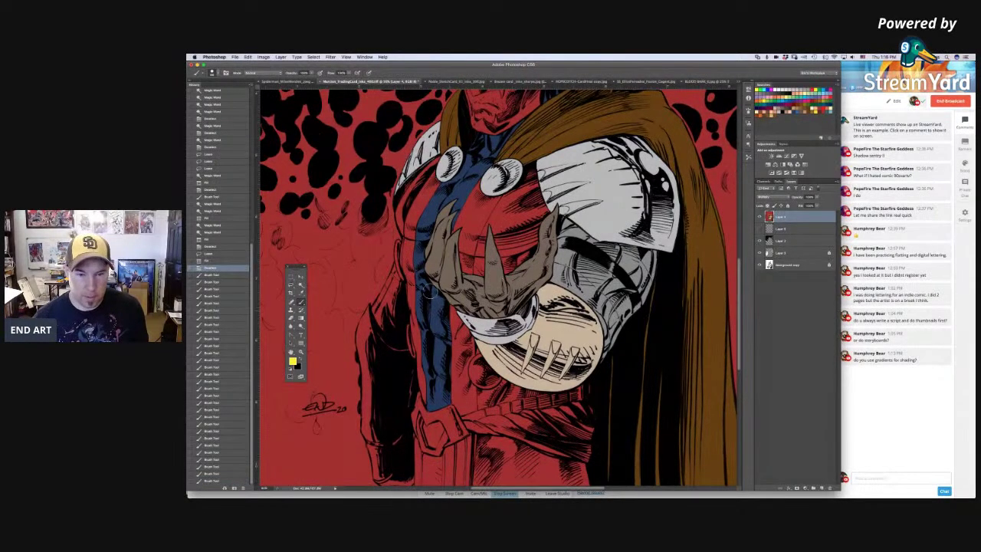
pyautogui.moveTo(434, 252); pyautogui.dragTo(491, 136)
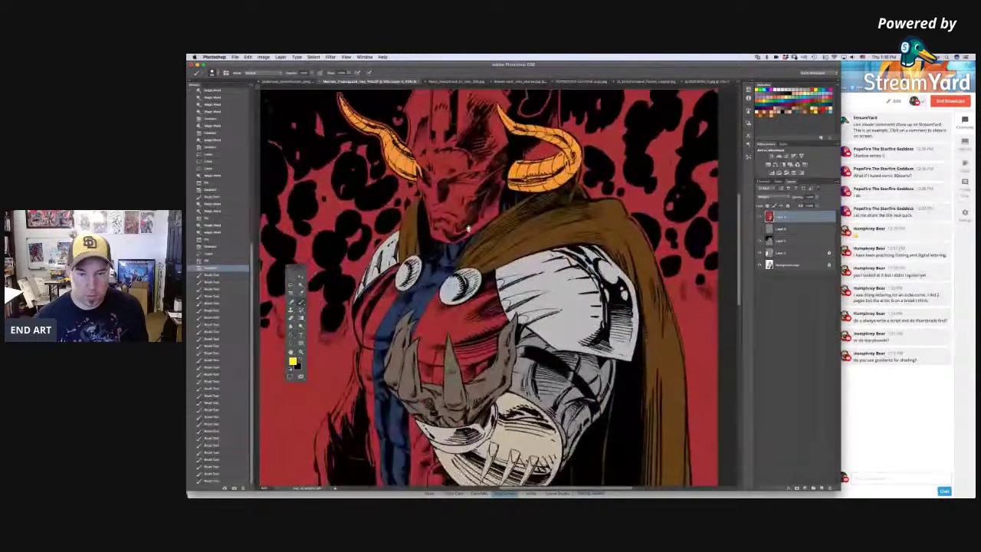
pyautogui.moveTo(442, 323); pyautogui.dragTo(475, 247)
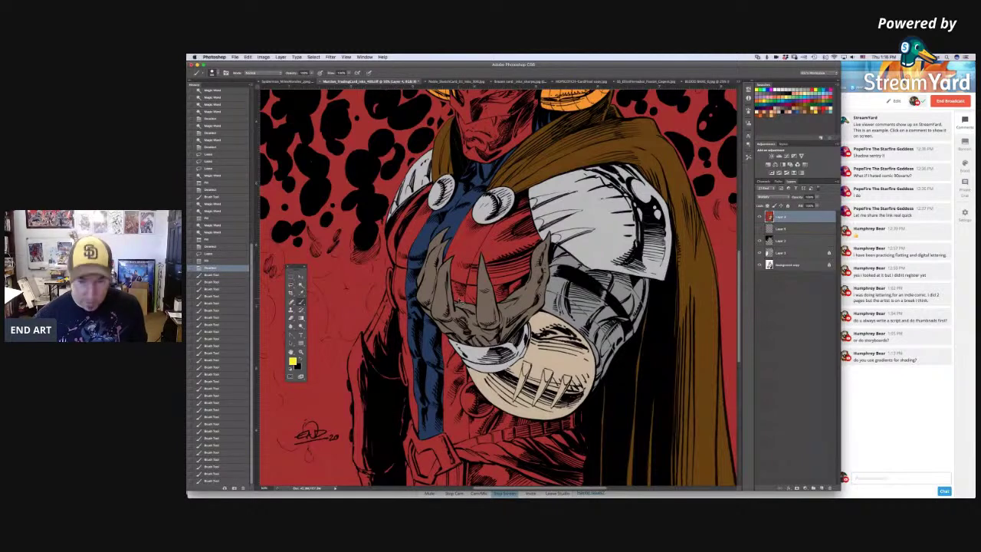
pyautogui.press('super+equal')
pyautogui.press('super+equal')
pyautogui.press('l')
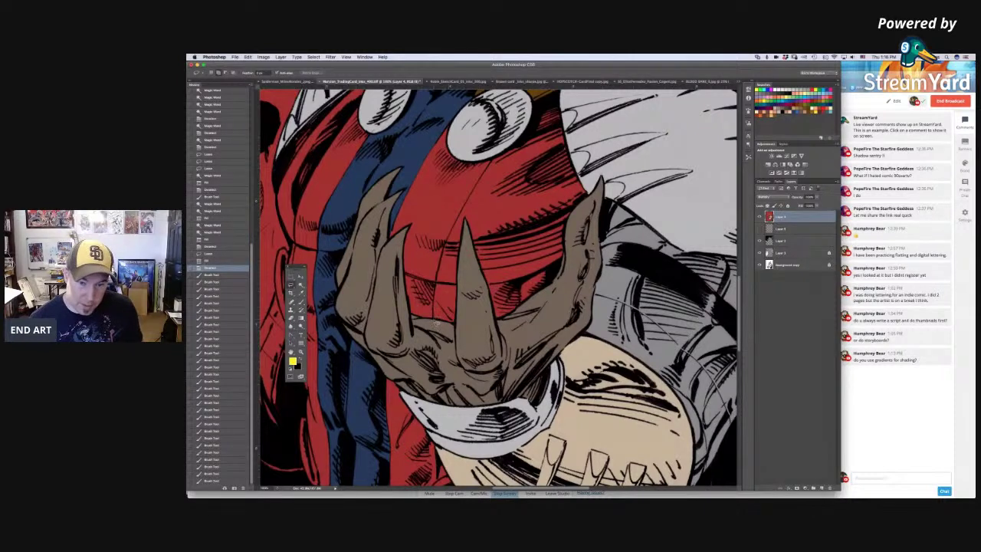
pyautogui.click(437, 311)
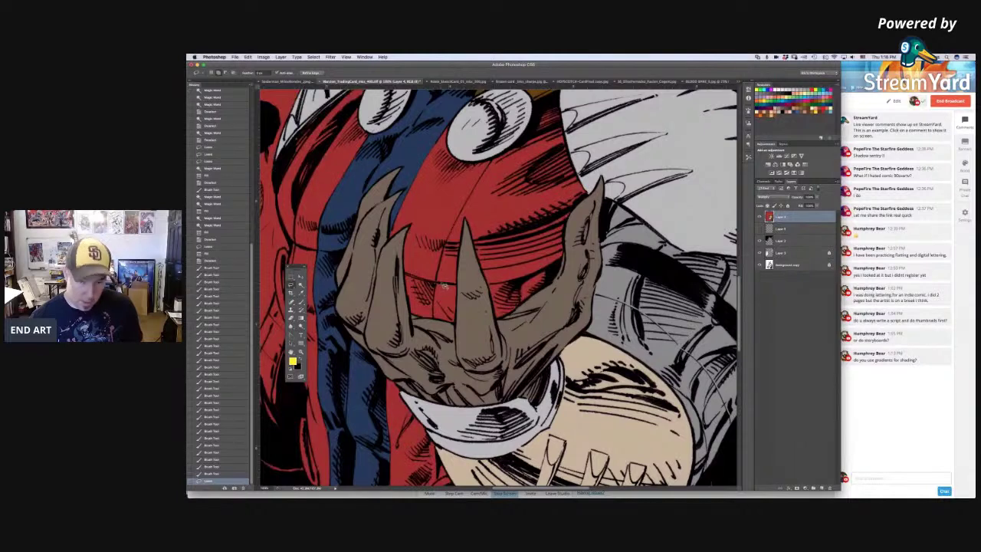
pyautogui.press('super+d')
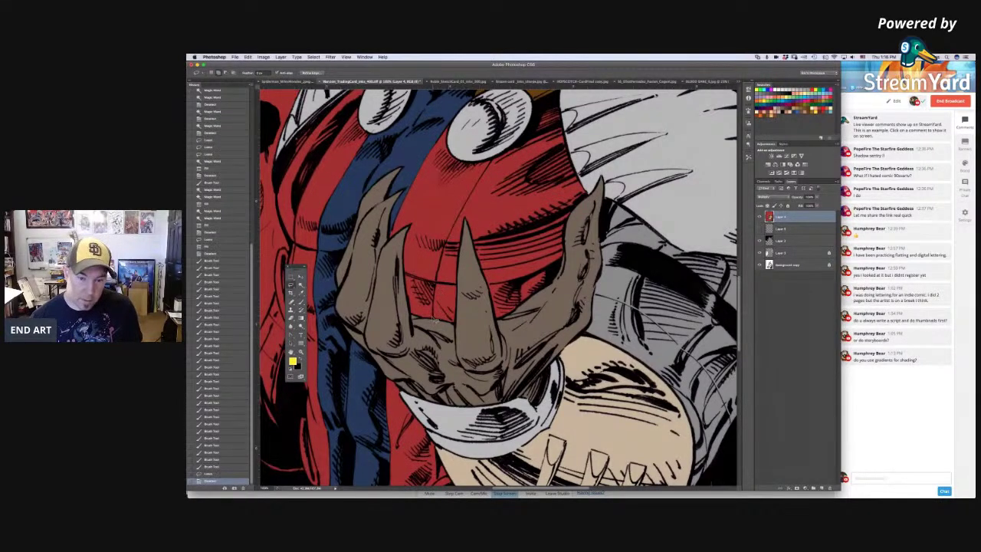
pyautogui.moveTo(435, 305)
pyautogui.mouseDown()
pyautogui.moveTo(491, 165)
pyautogui.moveTo(460, 163)
pyautogui.moveTo(458, 136)
pyautogui.moveTo(430, 150)
pyautogui.moveTo(390, 228)
pyautogui.moveTo(410, 333)
pyautogui.moveTo(434, 329)
pyautogui.moveTo(434, 311)
pyautogui.mouseUp()
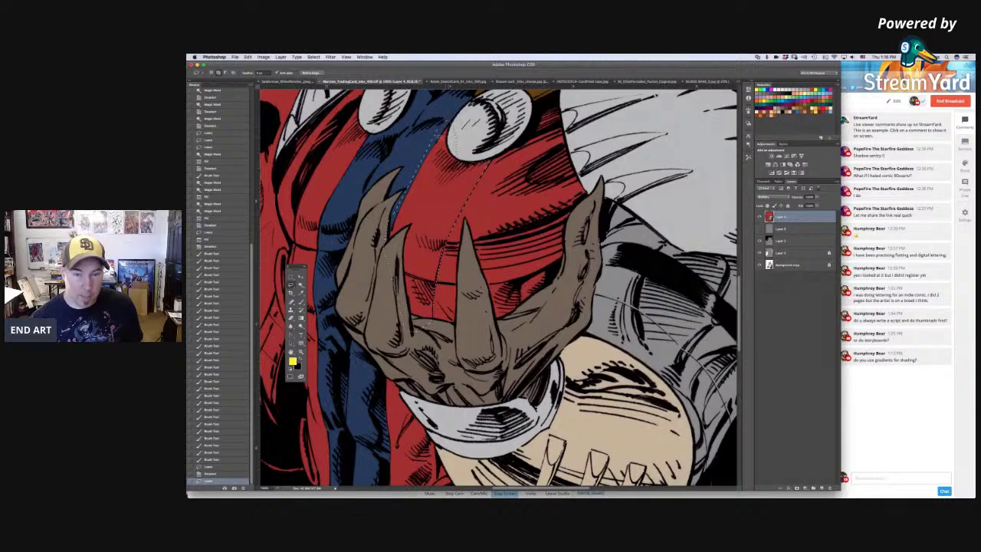
pyautogui.hotkey('ctrl', 'd')
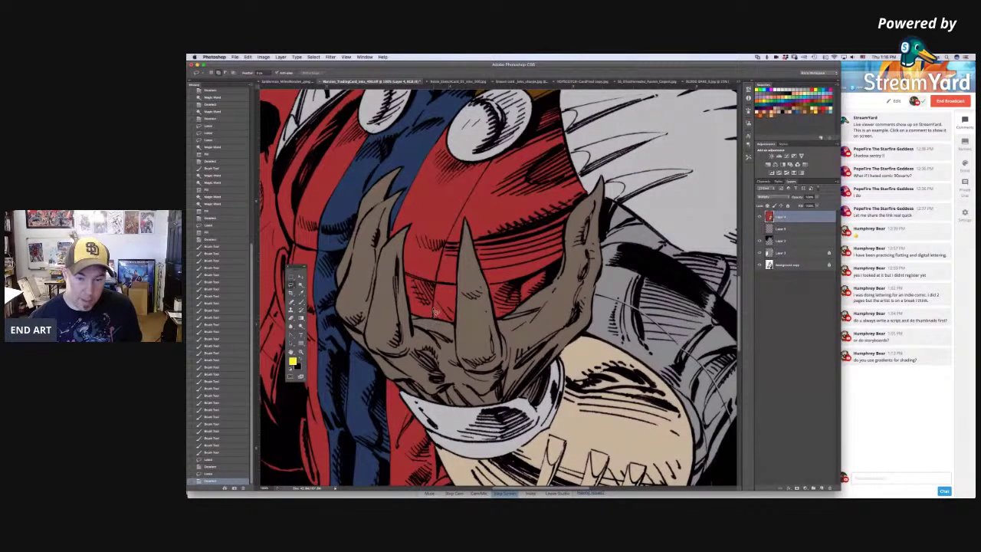
# Step: Lasso the central chest strip, subtract the blue stripe, round clasp and claws, fill it with bright red and deselect
pyautogui.moveTo(442, 263)
pyautogui.mouseDown()
pyautogui.moveTo(495, 163)
pyautogui.moveTo(410, 172)
pyautogui.moveTo(400, 328)
pyautogui.moveTo(431, 295)
pyautogui.mouseUp()
pyautogui.press('w')
pyautogui.keyDown('alt'); pyautogui.click(414, 175); pyautogui.keyUp('alt')
pyautogui.keyDown('alt'); pyautogui.click(450, 165); pyautogui.keyUp('alt')
pyautogui.keyDown('alt'); pyautogui.click(422, 292); pyautogui.keyUp('alt')
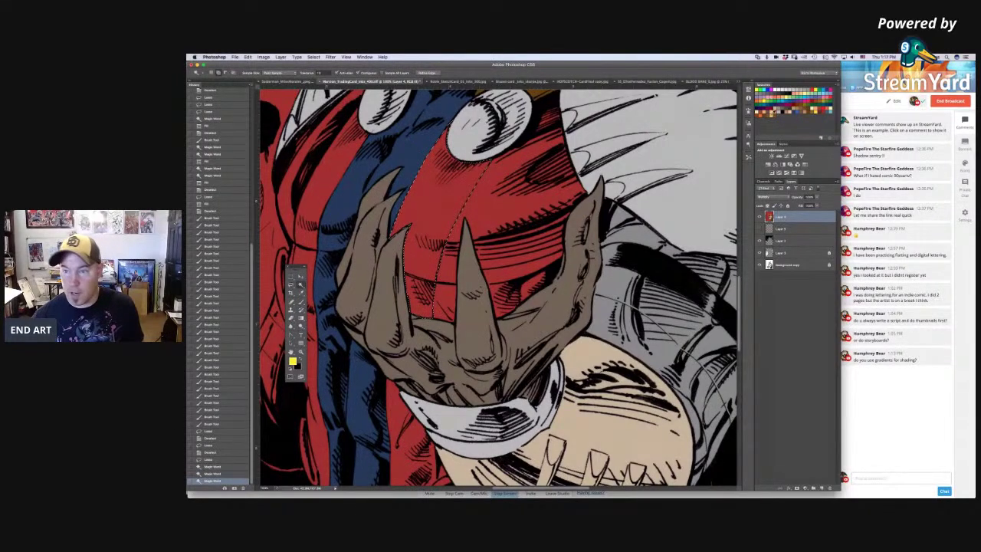
pyautogui.click(758, 90)
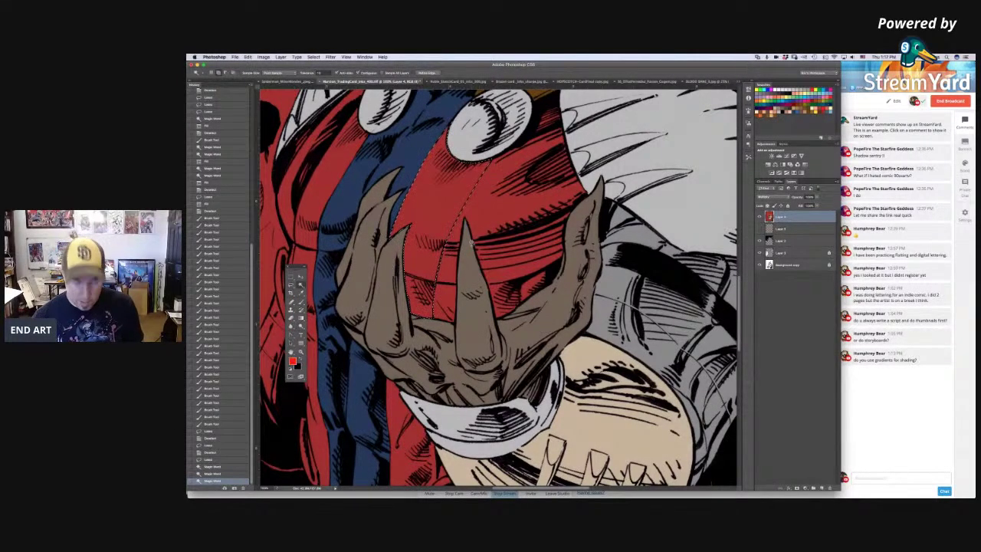
pyautogui.hotkey('alt', 'BackSpace')
pyautogui.hotkey('ctrl', 'd')
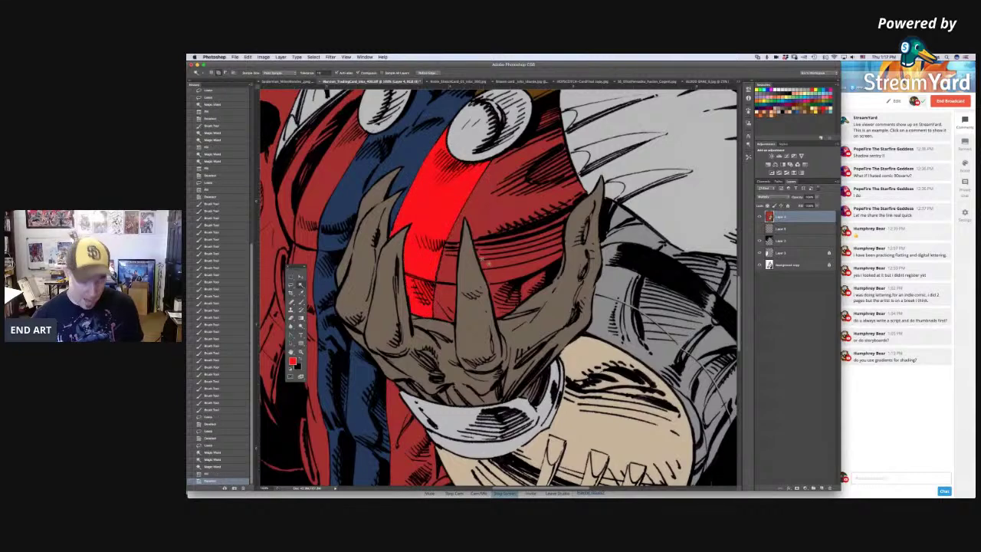
# Step: Select the dark red chest area beside the bright red strip and the sliver by the outer claw, toggling the line art to check
pyautogui.click(506, 243)
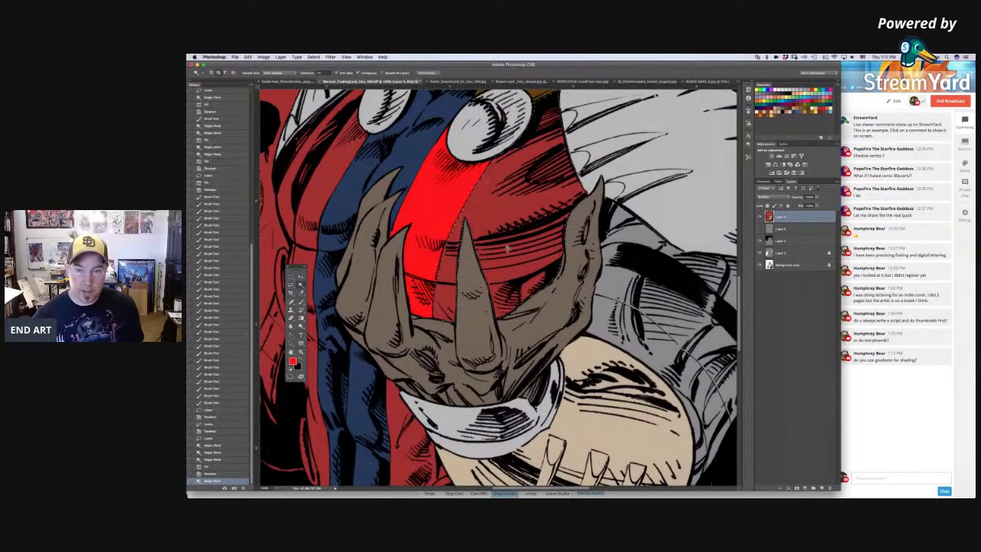
pyautogui.scroll(3, 522, 257)
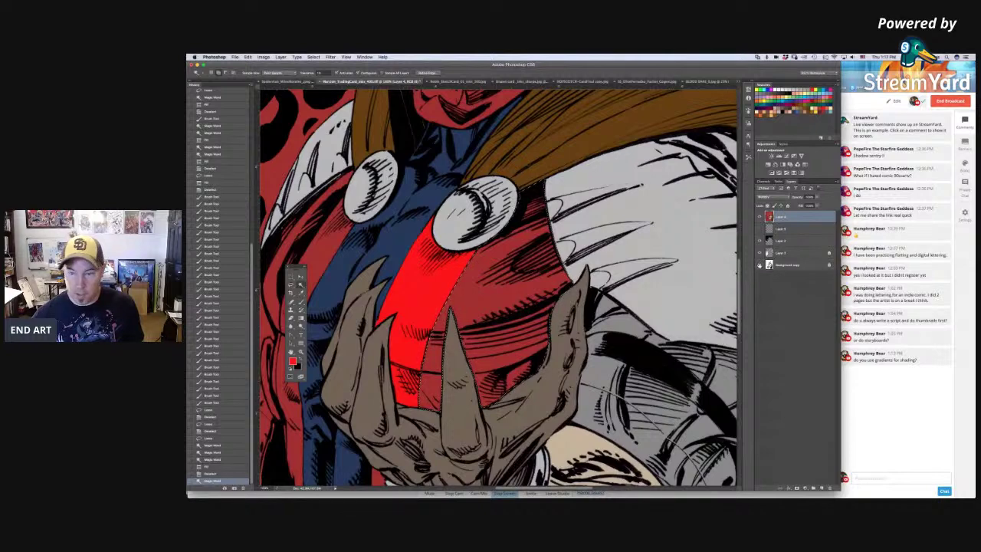
pyautogui.click(760, 266)
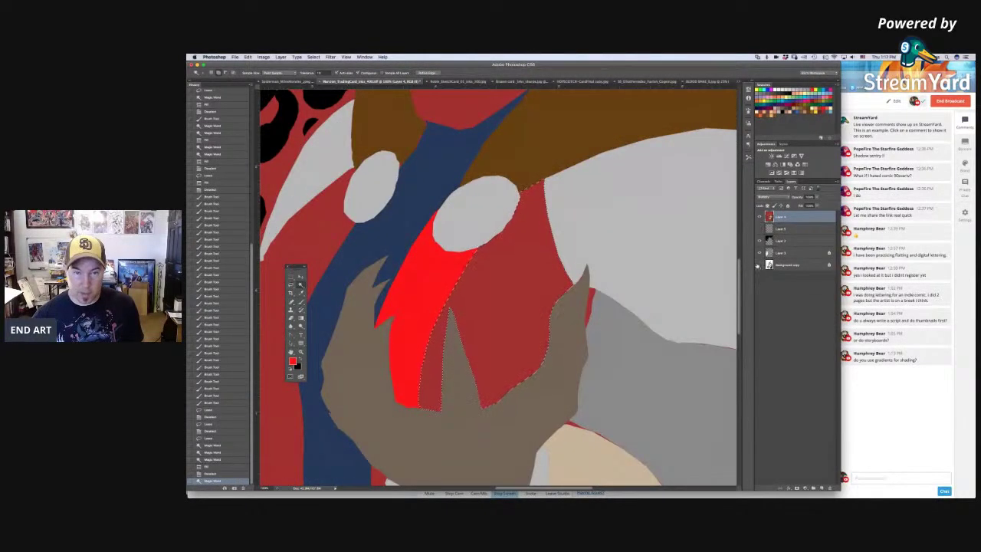
pyautogui.press('super+minus')
pyautogui.press('super+minus')
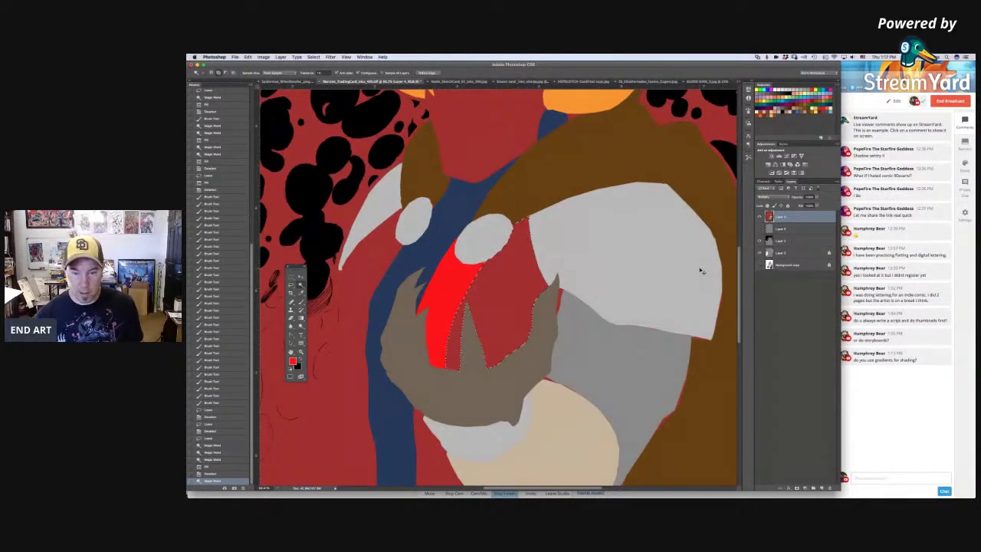
pyautogui.press('super+plus')
pyautogui.click(760, 265)
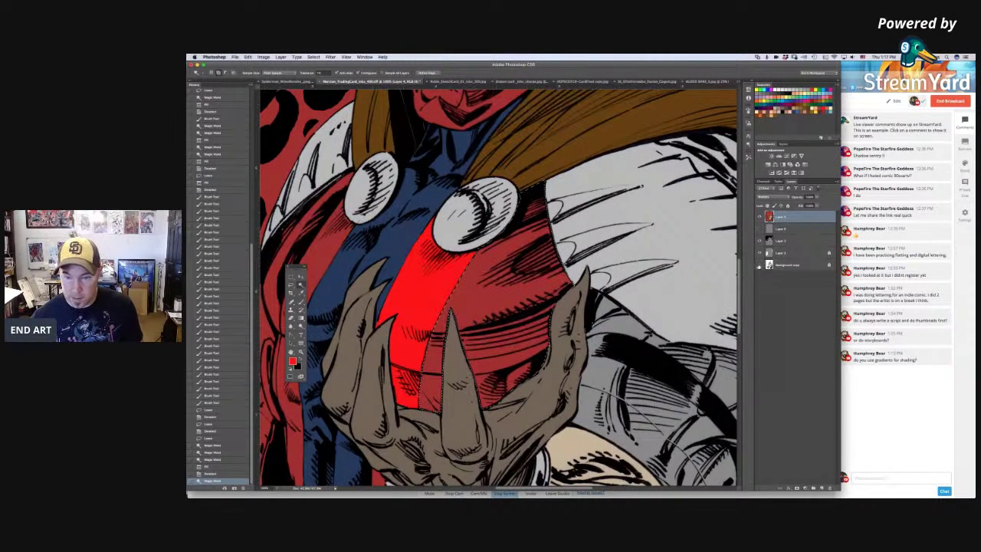
pyautogui.click(760, 265)
pyautogui.click(590, 315)
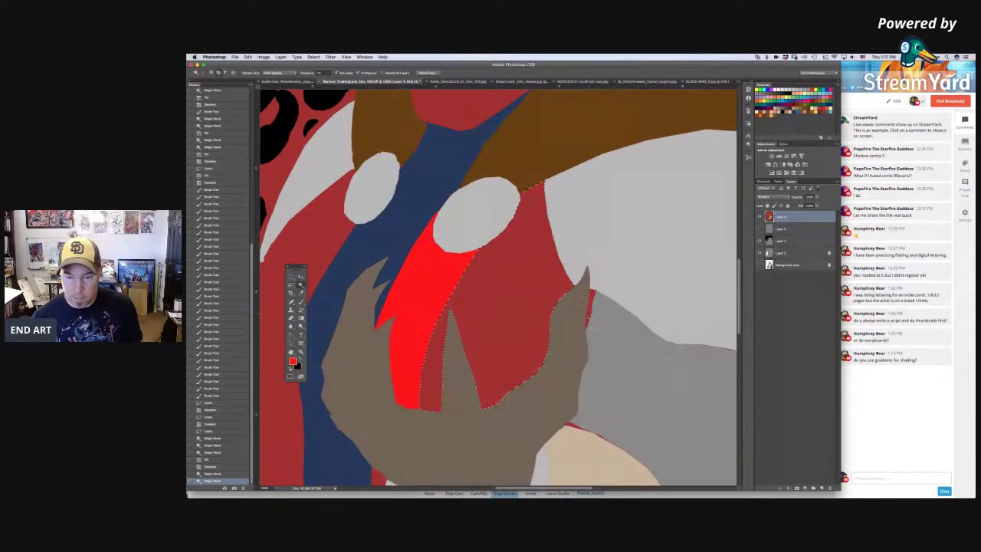
pyautogui.click(759, 266)
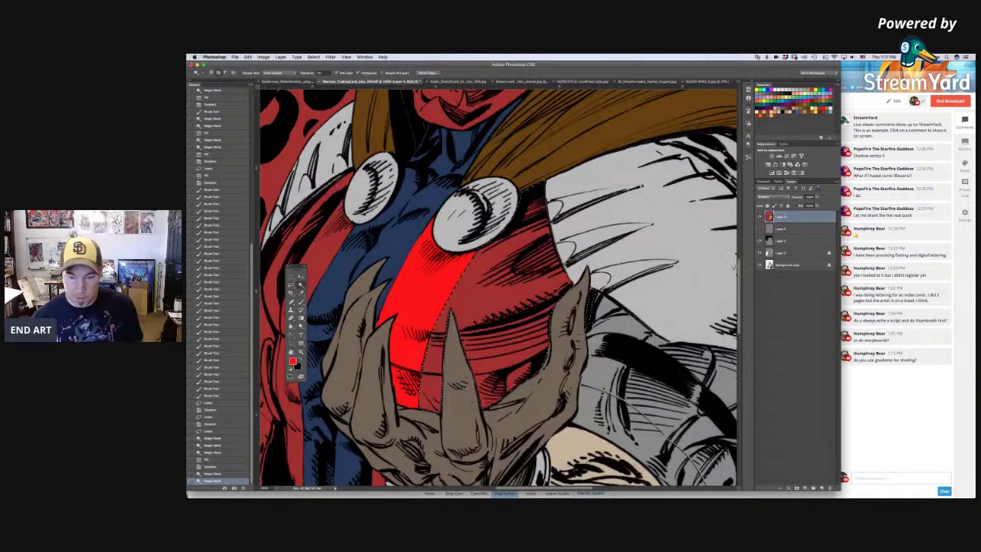
# Step: Fill the selected chest areas with the medium grey sampled from the arm and deselect
pyautogui.press('b')
pyautogui.keyDown('alt'); pyautogui.click(606, 372); pyautogui.keyUp('alt')
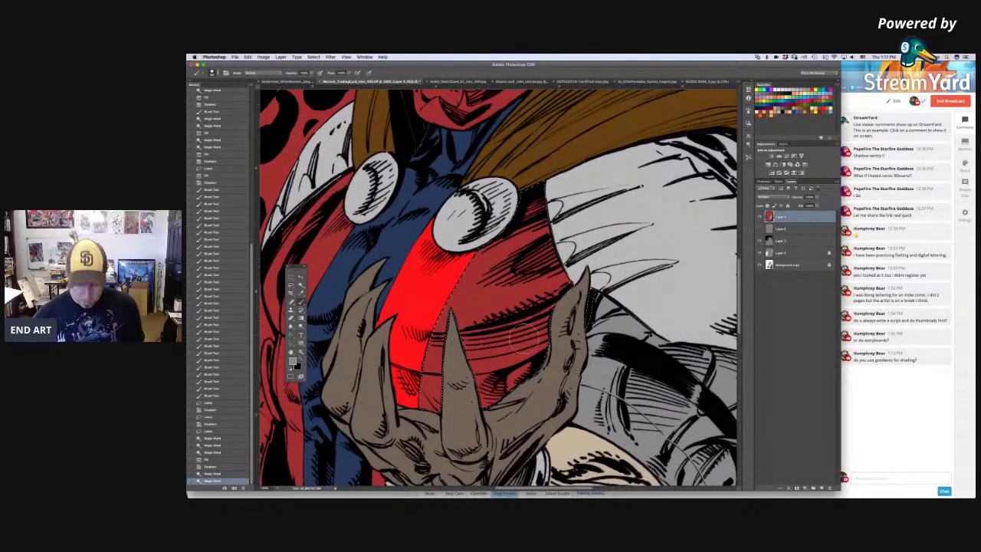
pyautogui.moveTo(525, 338)
pyautogui.mouseDown()
pyautogui.moveTo(541, 329)
pyautogui.moveTo(546, 344)
pyautogui.moveTo(520, 299)
pyautogui.moveTo(571, 261)
pyautogui.mouseUp()
pyautogui.moveTo(384, 351); pyautogui.dragTo(476, 260)
pyautogui.moveTo(503, 359); pyautogui.dragTo(462, 240)
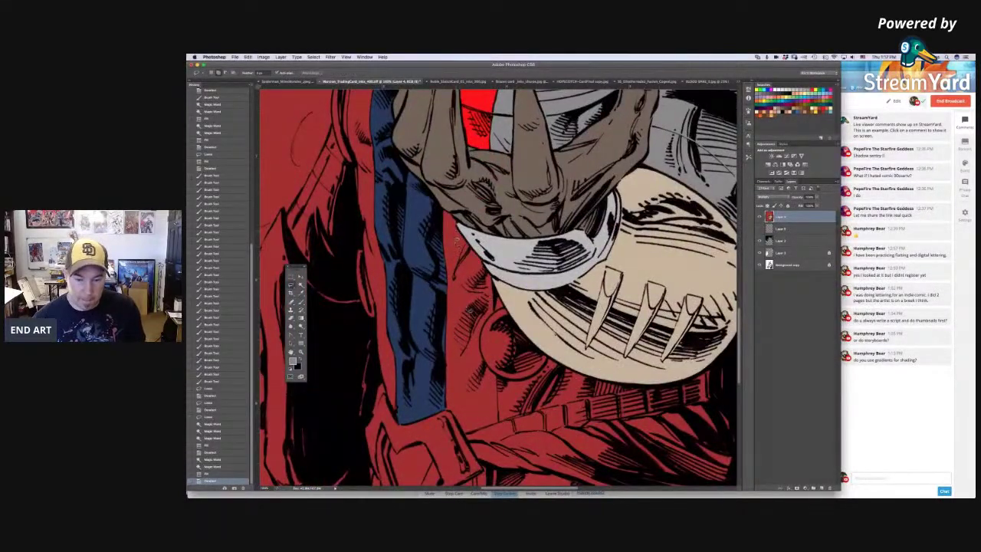
# Step: Touch up the grey along the lower edge of the bright red strip beside the middle claw with a small brush
pyautogui.moveTo(478, 341); pyautogui.dragTo(466, 310)
pyautogui.moveTo(515, 140); pyautogui.dragTo(524, 288)
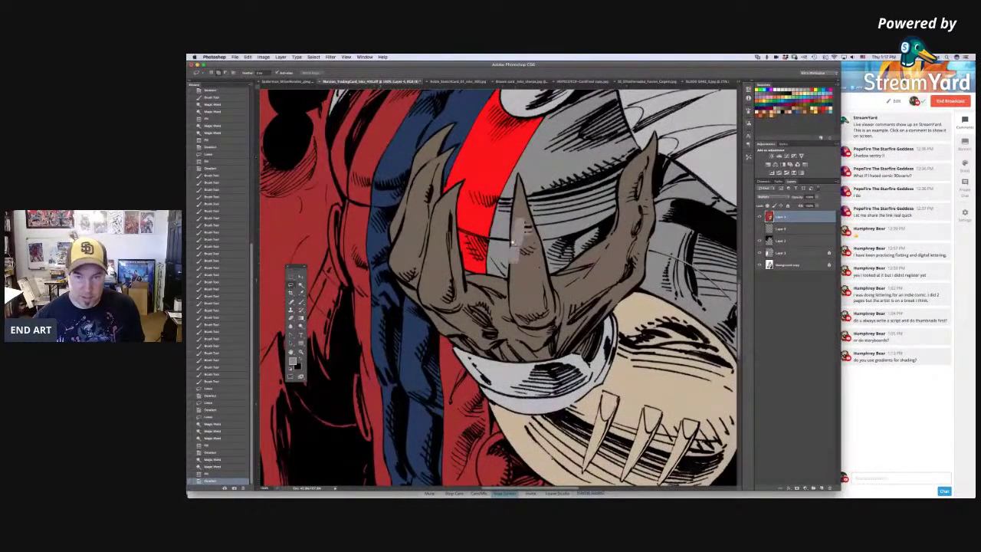
pyautogui.scroll(1, 518, 222)
pyautogui.scroll(1, 433, 352)
pyautogui.press('b')
pyautogui.rightClick(487, 274)
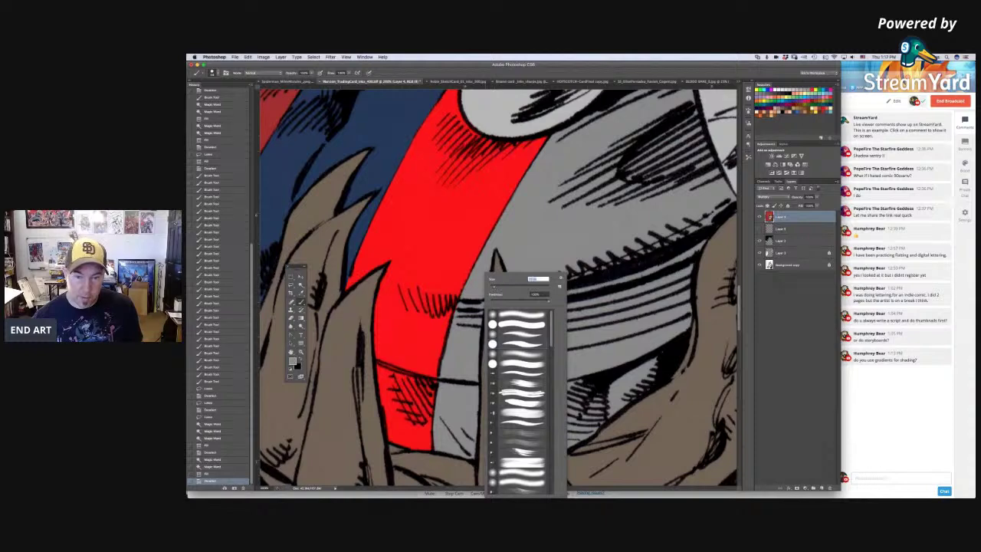
pyautogui.press('Return')
pyautogui.moveTo(457, 315); pyautogui.dragTo(452, 375)
pyautogui.moveTo(438, 444); pyautogui.dragTo(437, 443)
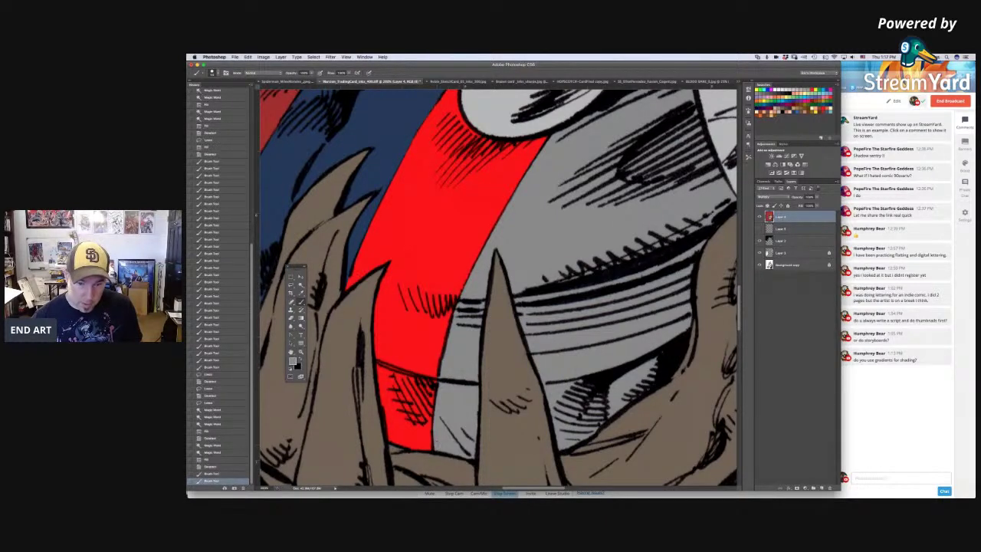
# Step: Sample the costume's dark blue and paint over the small gap between the claw tips and the bright red strip
pyautogui.scroll(3, 424, 171)
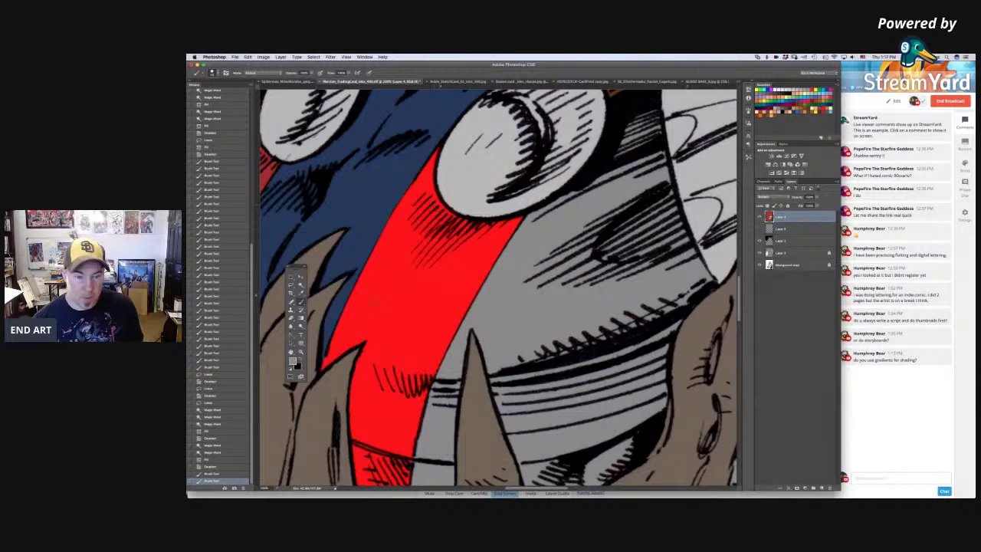
pyautogui.scroll(-3, 438, 274)
pyautogui.keyDown('alt'); pyautogui.click(454, 238); pyautogui.keyUp('alt')
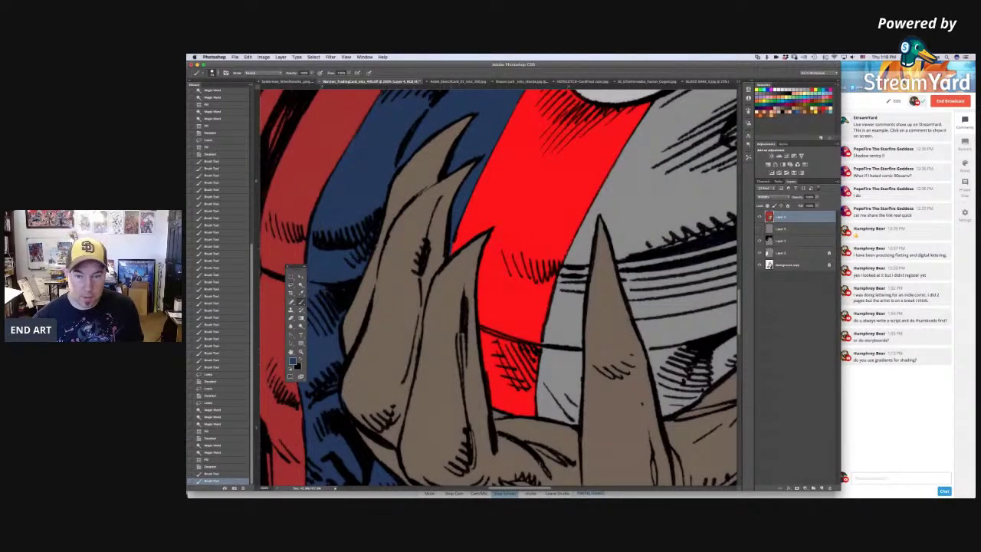
pyautogui.moveTo(453, 240); pyautogui.dragTo(453, 247)
pyautogui.moveTo(451, 250); pyautogui.dragTo(455, 236)
pyautogui.scroll(-5, 455, 238)
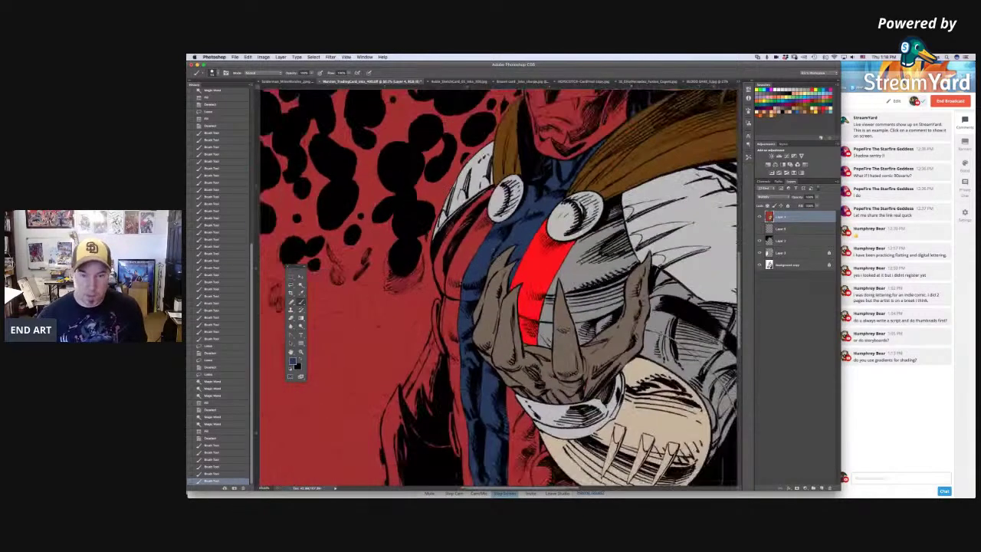
# Step: Sample the light grey of the smaller shoulder plate and touch up the gaps along its lower inked edge
pyautogui.scroll(2, 446, 270)
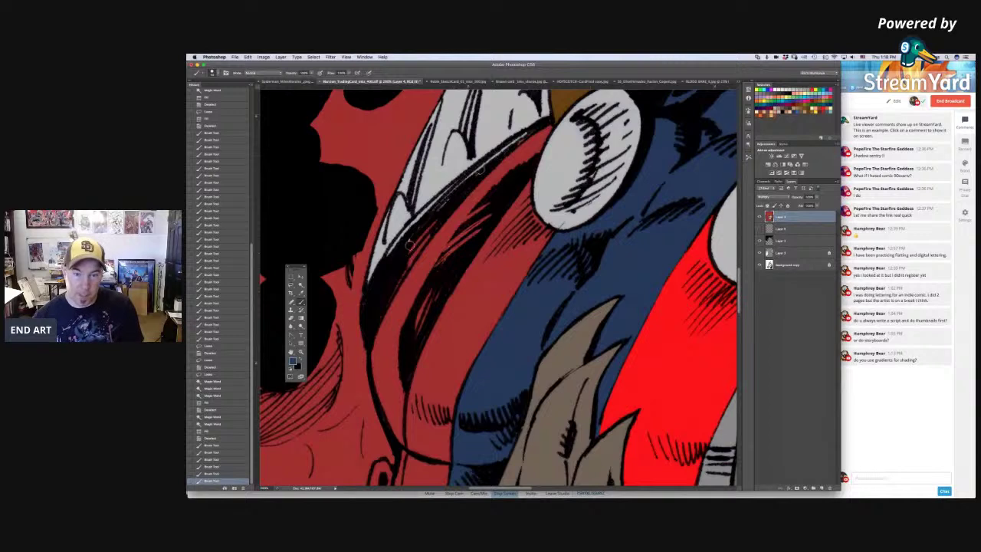
pyautogui.keyDown('alt'); pyautogui.click(408, 240); pyautogui.keyUp('alt')
pyautogui.click(404, 241)
pyautogui.click(406, 239)
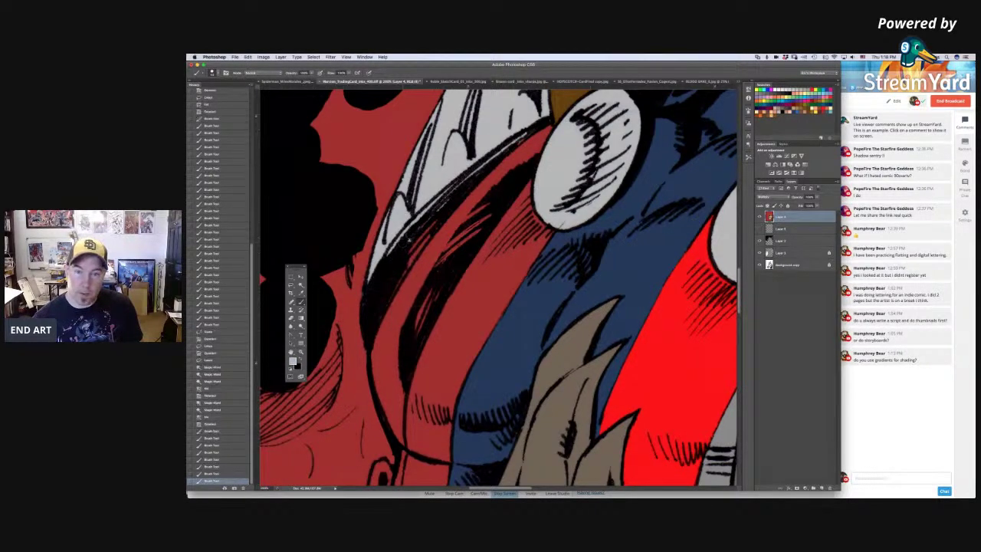
pyautogui.moveTo(509, 143); pyautogui.dragTo(541, 123)
pyautogui.scroll(-2, 460, 226)
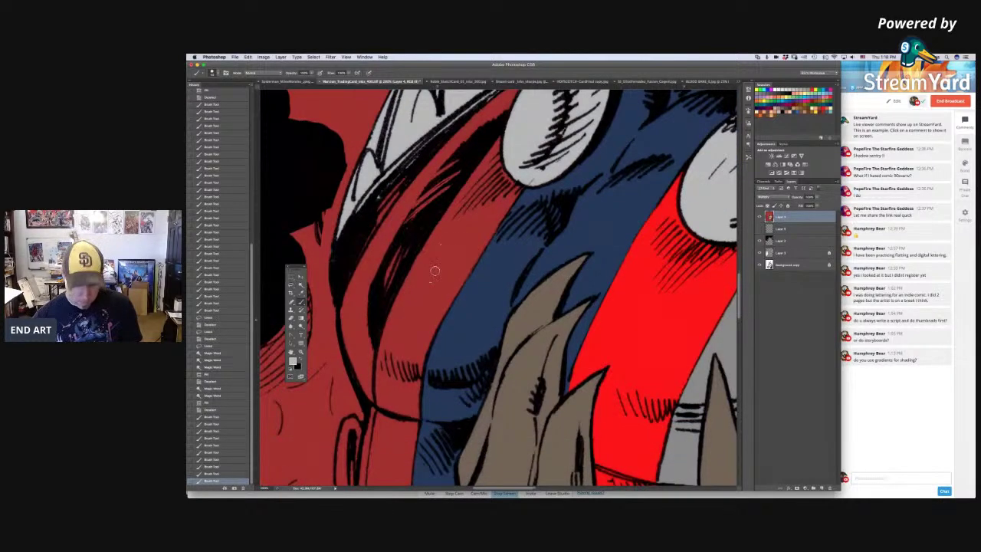
# Step: Select the dark red chest panel beside the dark blue torso, excluding the round clasp, fill it with medium grey and deselect
pyautogui.moveTo(365, 400)
pyautogui.mouseDown()
pyautogui.moveTo(336, 315)
pyautogui.moveTo(360, 234)
pyautogui.moveTo(381, 203)
pyautogui.moveTo(465, 134)
pyautogui.moveTo(473, 114)
pyautogui.moveTo(538, 69)
pyautogui.moveTo(506, 142)
pyautogui.moveTo(523, 134)
pyautogui.moveTo(515, 162)
pyautogui.moveTo(532, 238)
pyautogui.moveTo(471, 381)
pyautogui.moveTo(422, 476)
pyautogui.moveTo(372, 458)
pyautogui.moveTo(376, 434)
pyautogui.mouseUp()
pyautogui.press('w')
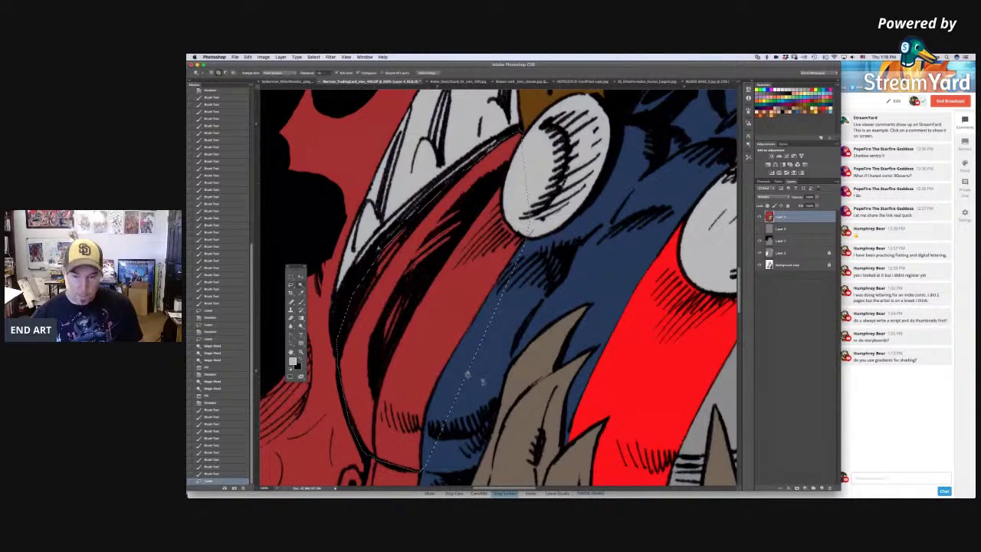
pyautogui.keyDown('alt'); pyautogui.click(519, 198); pyautogui.keyUp('alt')
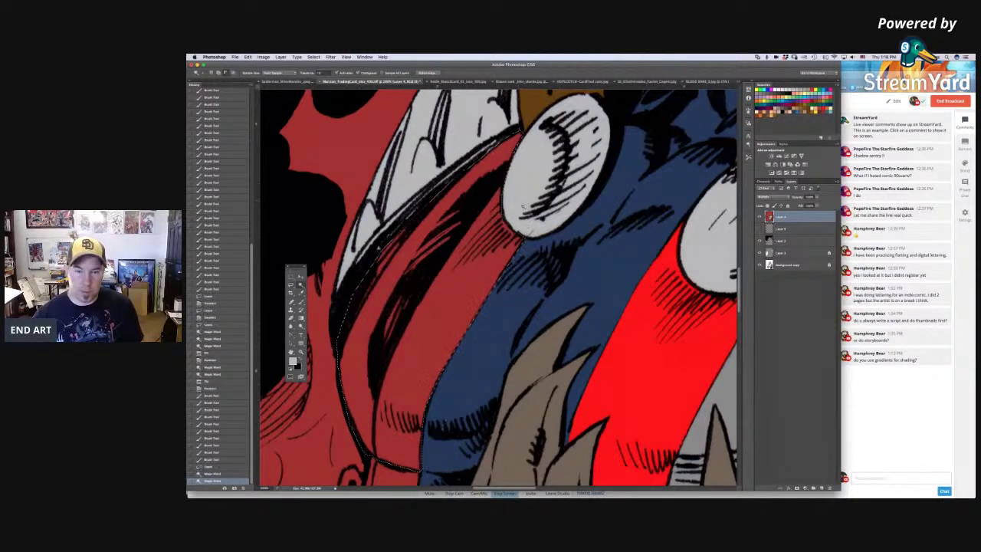
pyautogui.scroll(-3, 512, 251)
pyautogui.hscroll(2, 513, 251)
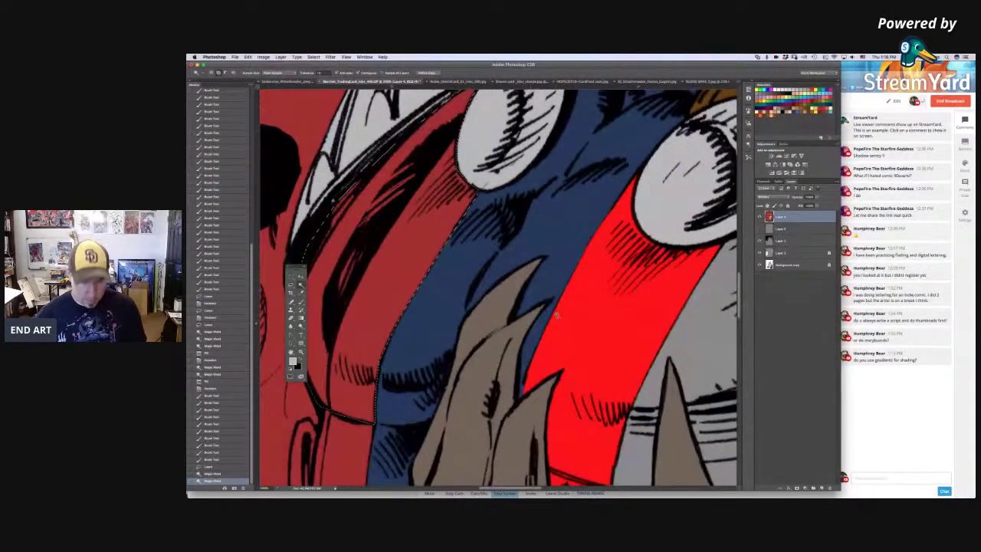
pyautogui.press('b')
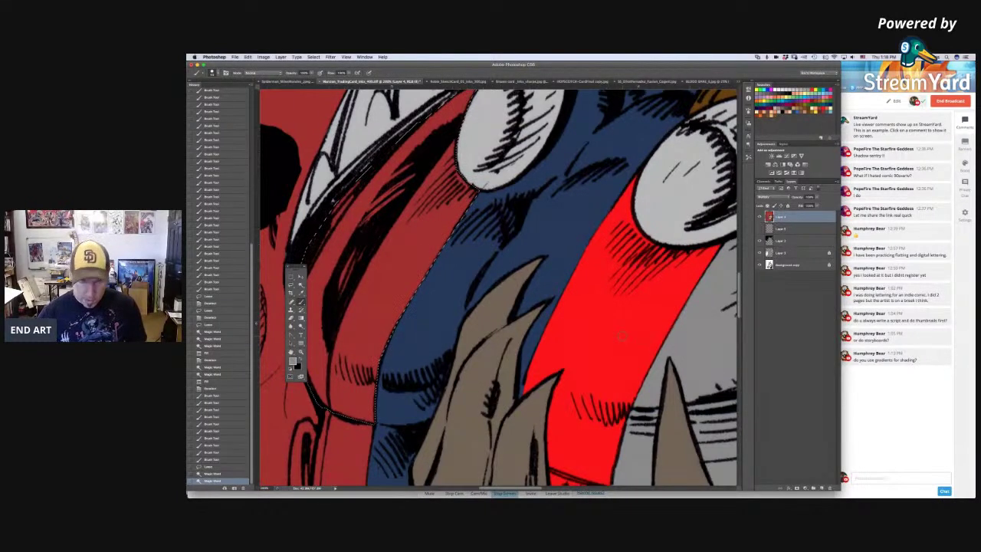
pyautogui.hotkey('alt', 'BackSpace')
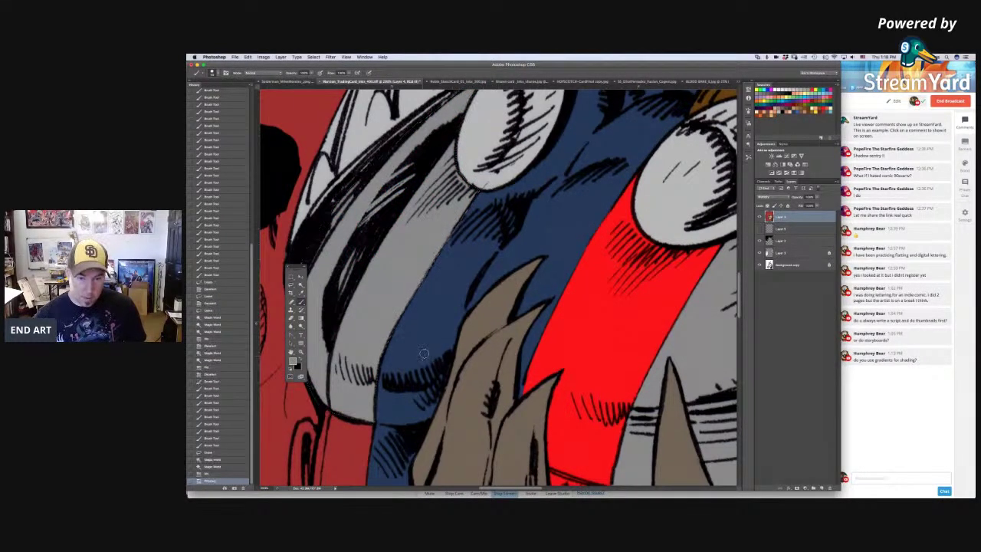
pyautogui.hotkey('ctrl', 'd')
pyautogui.press('l')
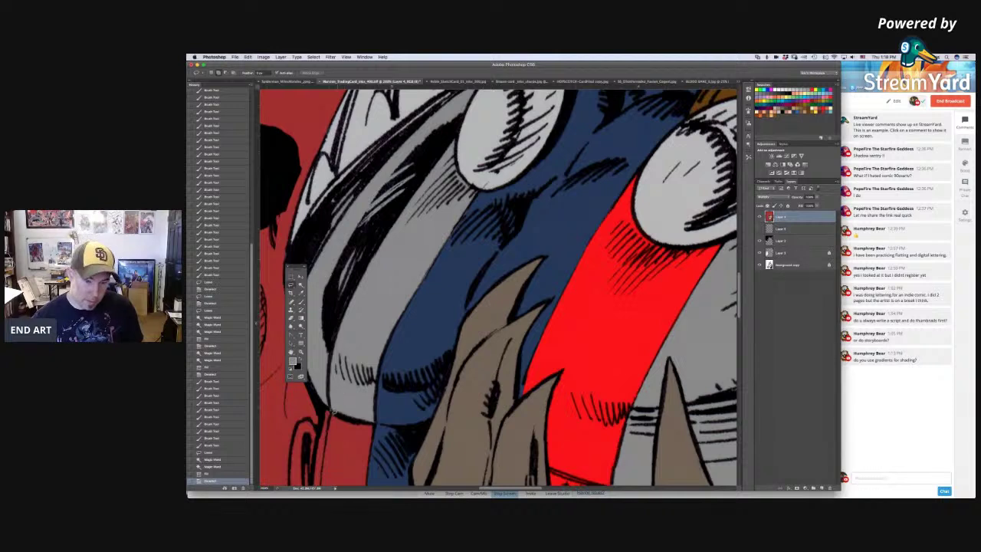
pyautogui.moveTo(333, 378); pyautogui.dragTo(330, 382)
pyautogui.rightClick(331, 382)
pyautogui.press('Escape')
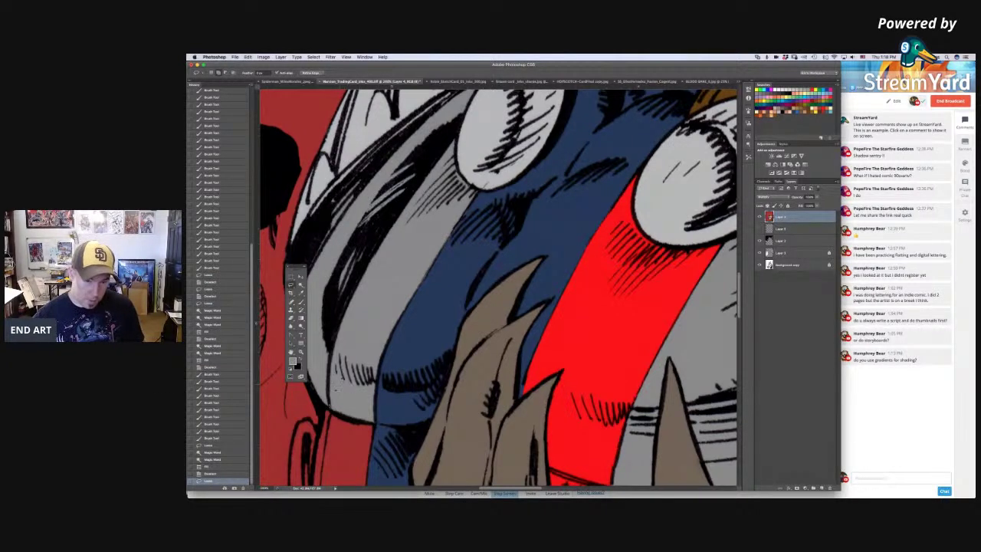
pyautogui.scroll(-2, 348, 386)
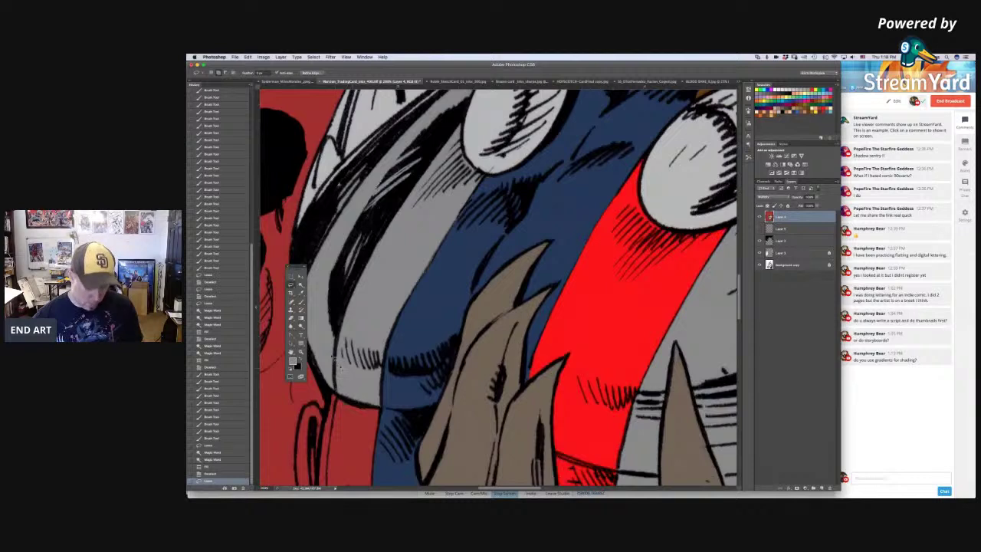
pyautogui.moveTo(339, 384)
pyautogui.mouseDown()
pyautogui.moveTo(331, 403)
pyautogui.moveTo(348, 386)
pyautogui.moveTo(356, 391)
pyautogui.mouseUp()
pyautogui.hotkey('ctrl', 'd')
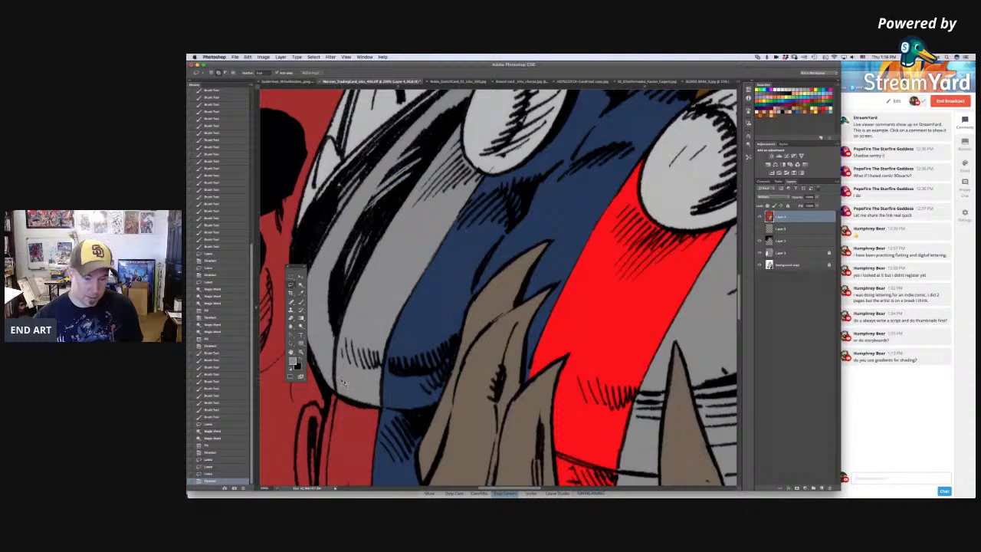
pyautogui.scroll(-2, 349, 378)
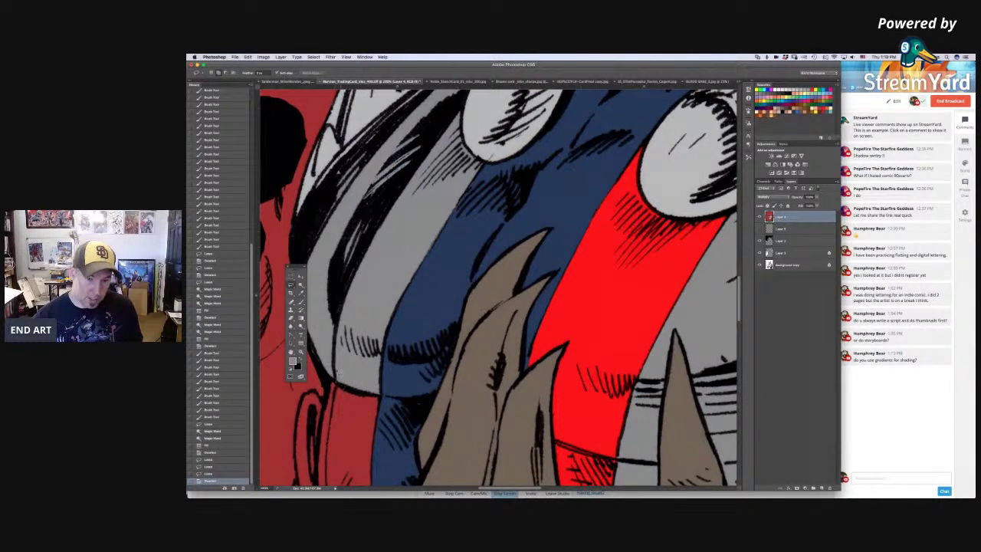
pyautogui.click(337, 332)
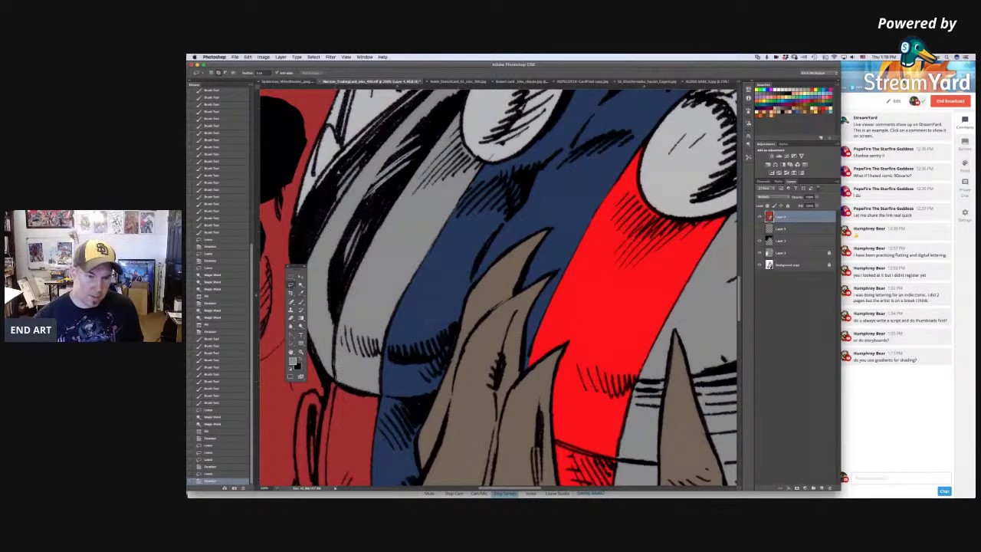
pyautogui.moveTo(335, 378); pyautogui.dragTo(341, 372)
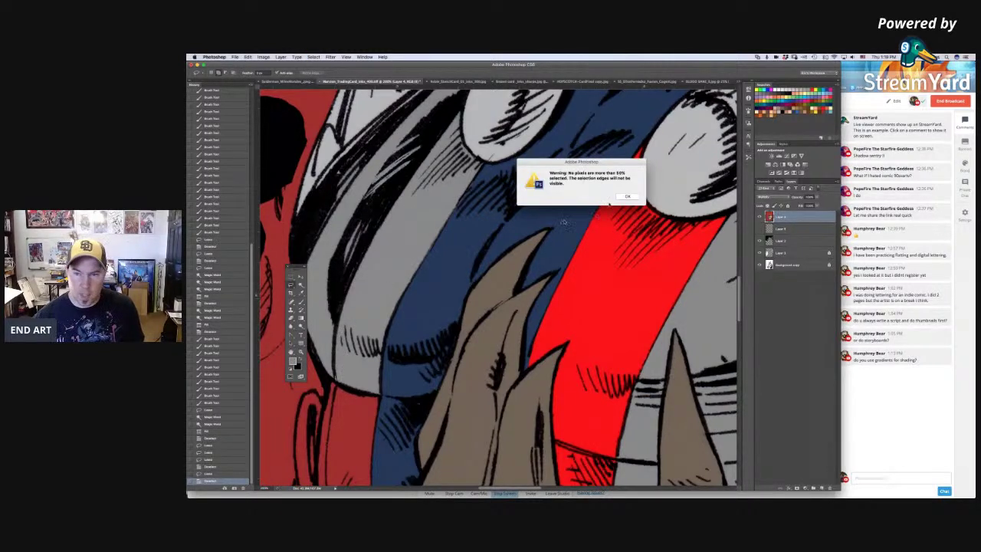
pyautogui.click(623, 197)
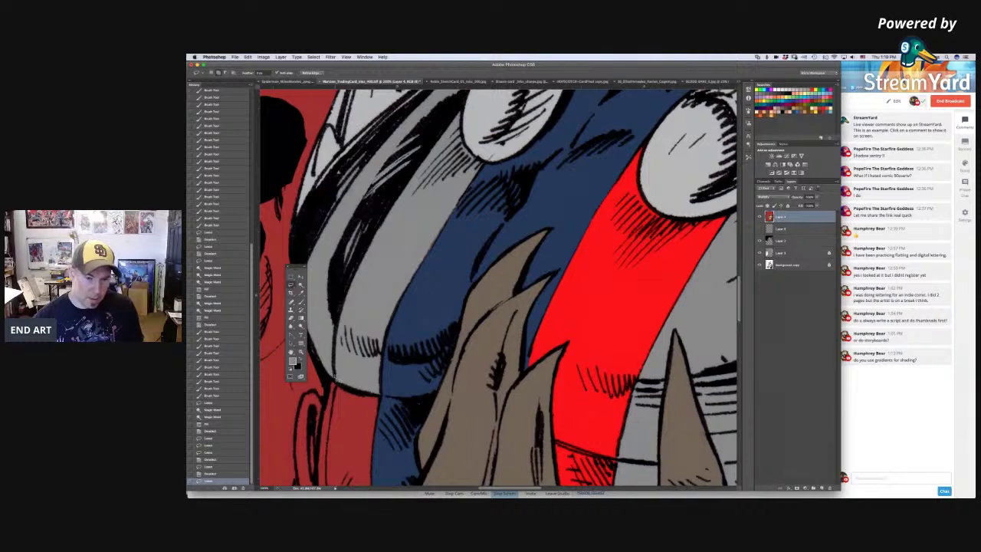
# Step: Select the inner strip of the grey chest panel bordering the dark blue, fill it with the sampled bright red and deselect
pyautogui.moveTo(335, 362)
pyautogui.mouseDown()
pyautogui.moveTo(372, 241)
pyautogui.moveTo(462, 122)
pyautogui.moveTo(462, 107)
pyautogui.moveTo(489, 120)
pyautogui.moveTo(495, 164)
pyautogui.mouseUp()
pyautogui.moveTo(494, 169)
pyautogui.mouseDown()
pyautogui.moveTo(441, 261)
pyautogui.moveTo(390, 397)
pyautogui.moveTo(343, 390)
pyautogui.moveTo(338, 377)
pyautogui.mouseUp()
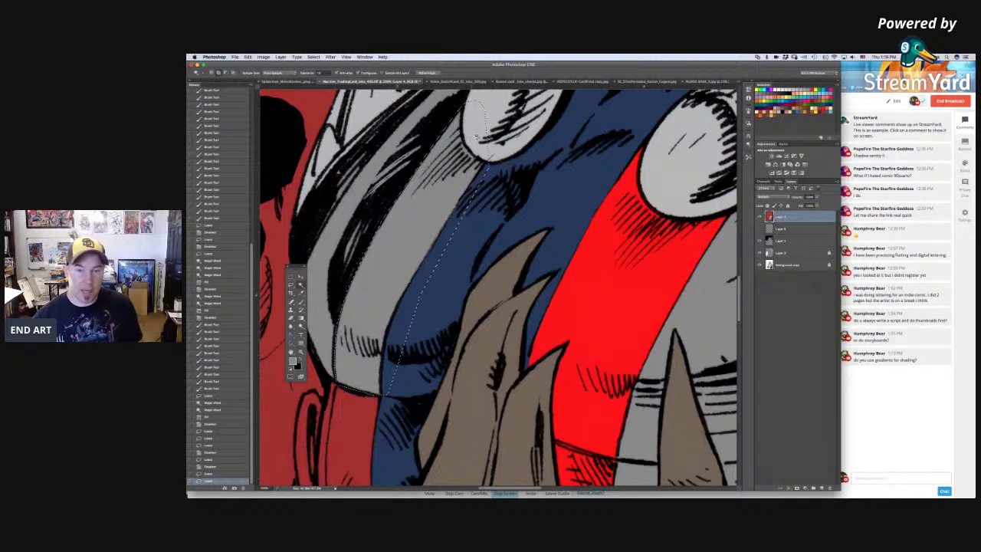
pyautogui.keyDown('alt'); pyautogui.click(453, 260); pyautogui.keyUp('alt')
pyautogui.keyDown('alt'); pyautogui.click(429, 270); pyautogui.keyUp('alt')
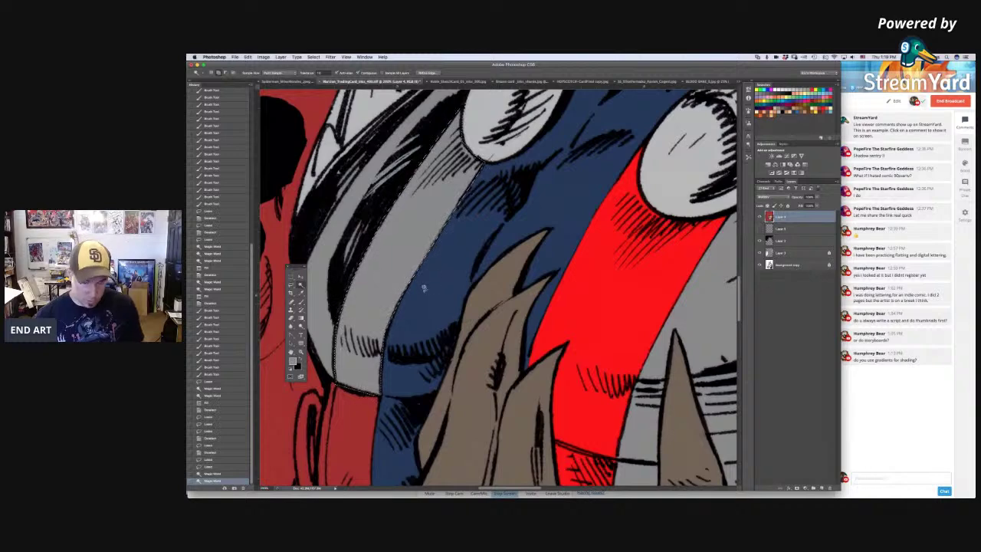
pyautogui.press('i')
pyautogui.click(629, 321)
pyautogui.hotkey('alt', 'BackSpace')
pyautogui.hotkey('ctrl', 'd')
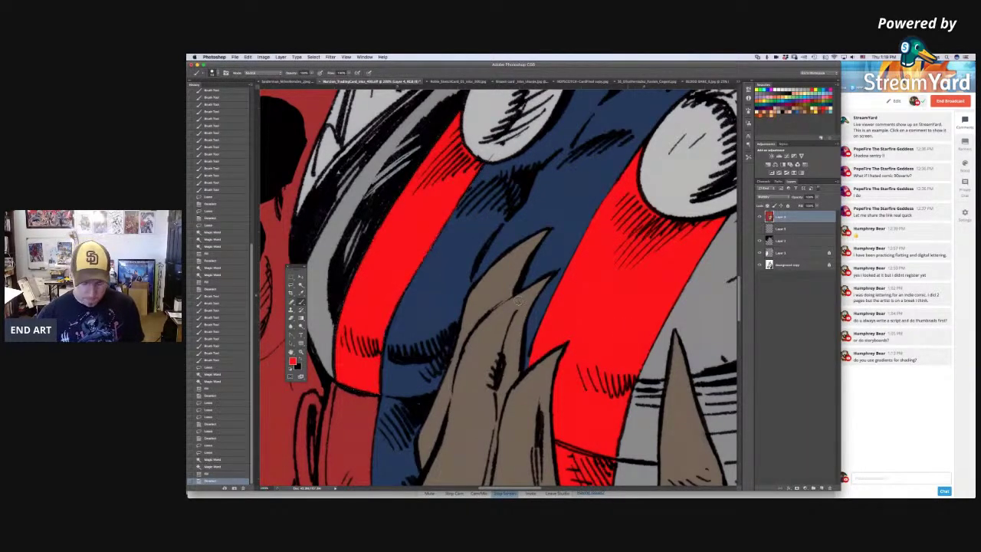
# Step: Sample the costume's dark blue and touch up the edge between the new bright red strip and the hatching below the clasp
pyautogui.moveTo(473, 217); pyautogui.dragTo(461, 283)
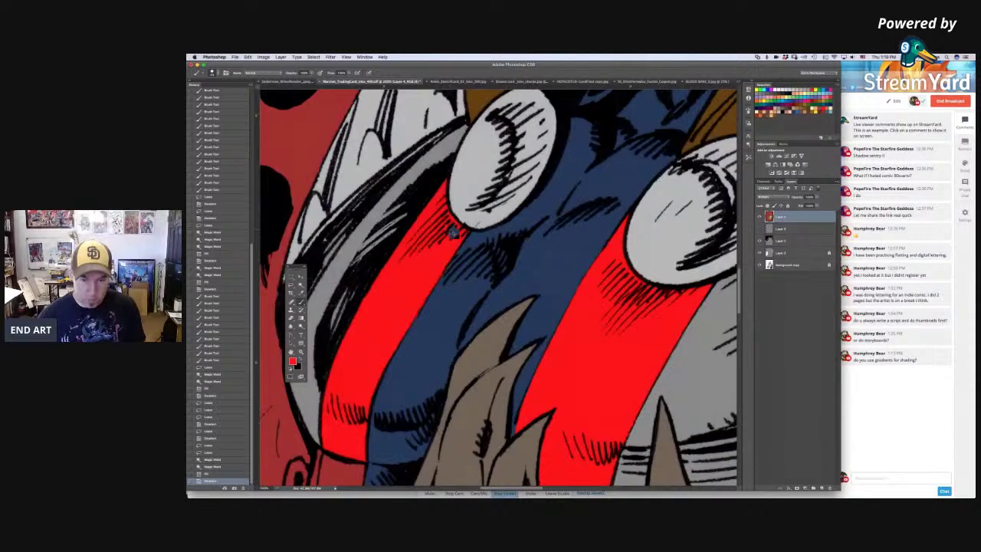
pyautogui.press('super+plus')
pyautogui.click(423, 260)
pyautogui.press('b')
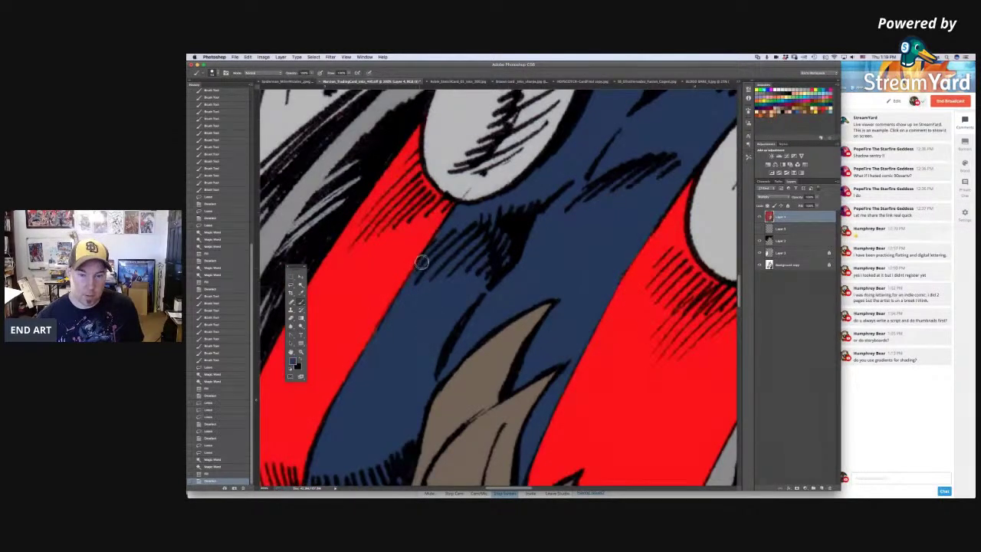
pyautogui.moveTo(419, 269)
pyautogui.mouseDown()
pyautogui.moveTo(409, 285)
pyautogui.moveTo(416, 276)
pyautogui.moveTo(443, 296)
pyautogui.mouseUp()
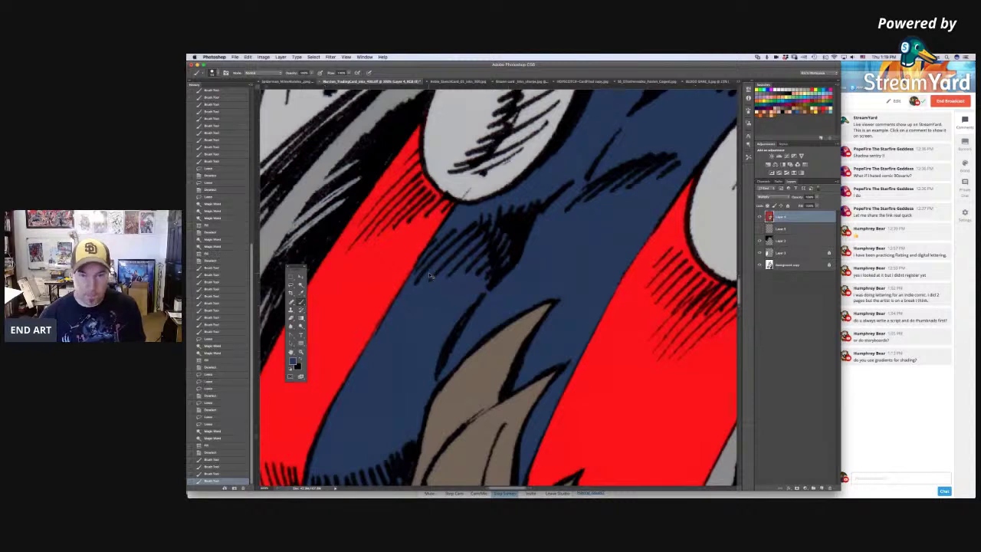
# Step: Erase the stray ink marks along the round clasp's lower edge on the Background copy layer, then reselect the top colour layer
pyautogui.press('super+plus')
pyautogui.moveTo(458, 163); pyautogui.dragTo(471, 264)
pyautogui.click(797, 265)
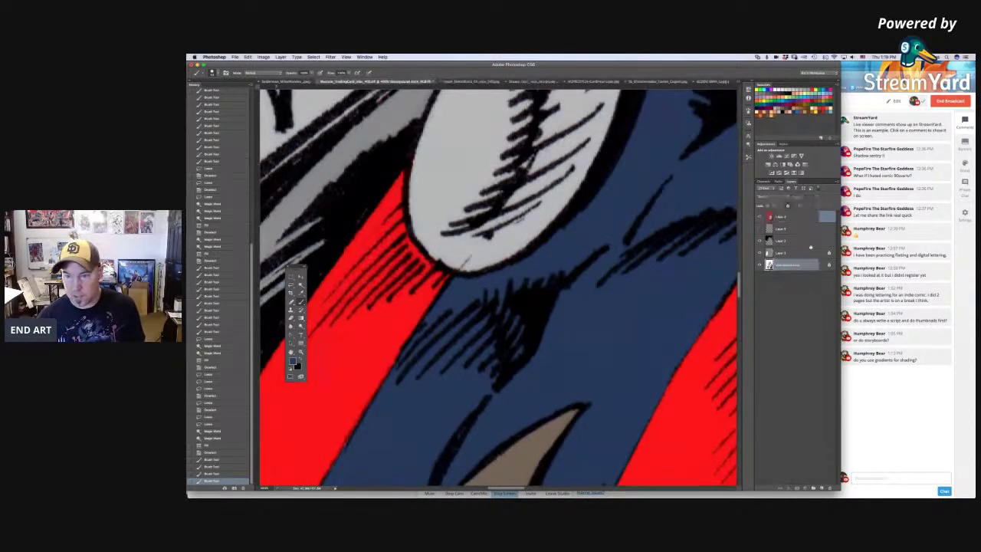
pyautogui.press('e')
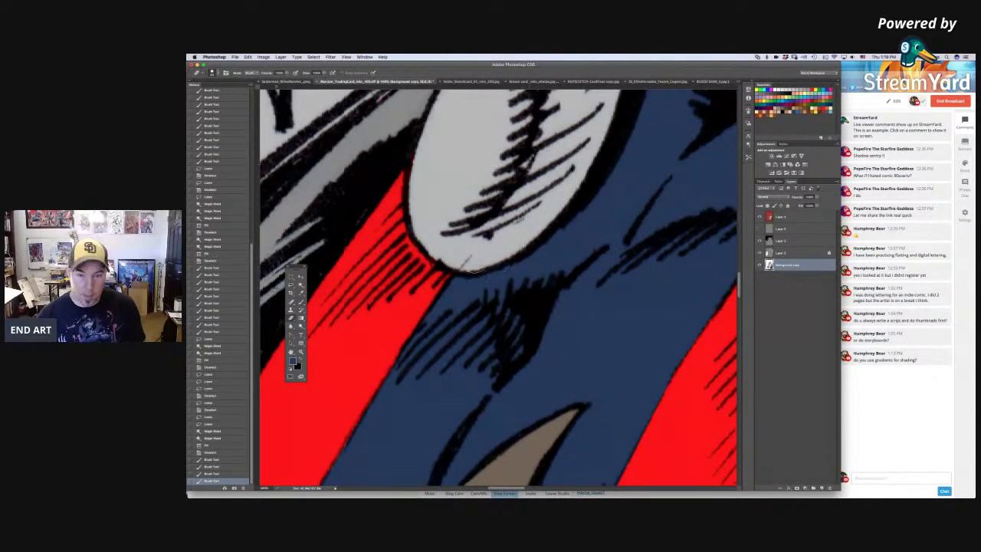
pyautogui.moveTo(448, 257); pyautogui.dragTo(487, 253)
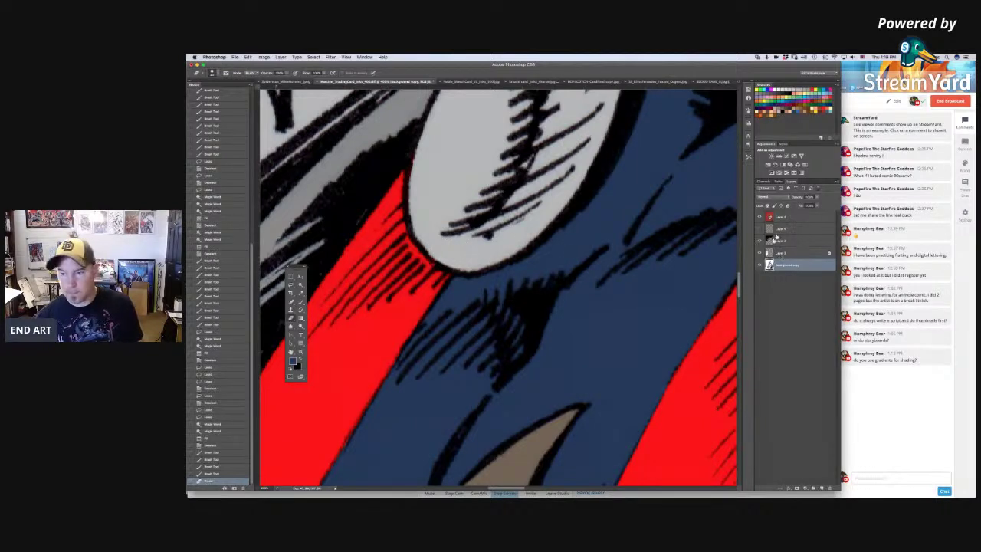
pyautogui.click(797, 217)
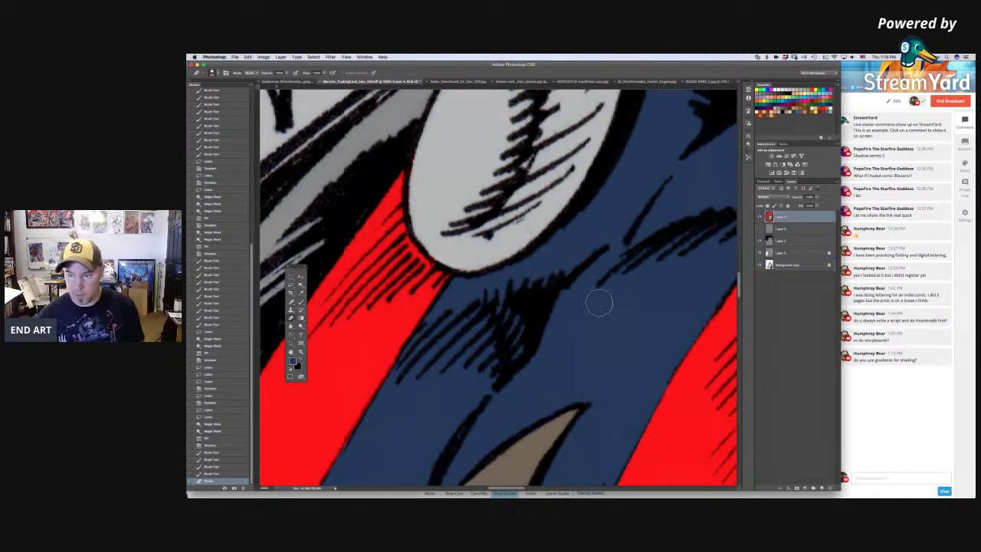
# Step: Draw a lasso selection around the dark red helmet, following its tall prongs, the edge above the mouth and jaw, and the curved side spikes
pyautogui.press('super+minus')
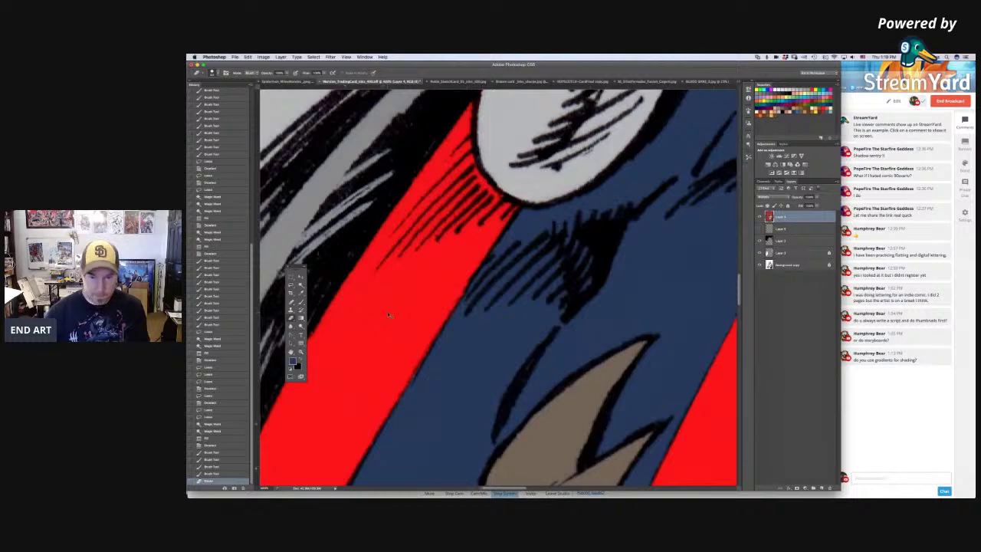
pyautogui.press('super+minus')
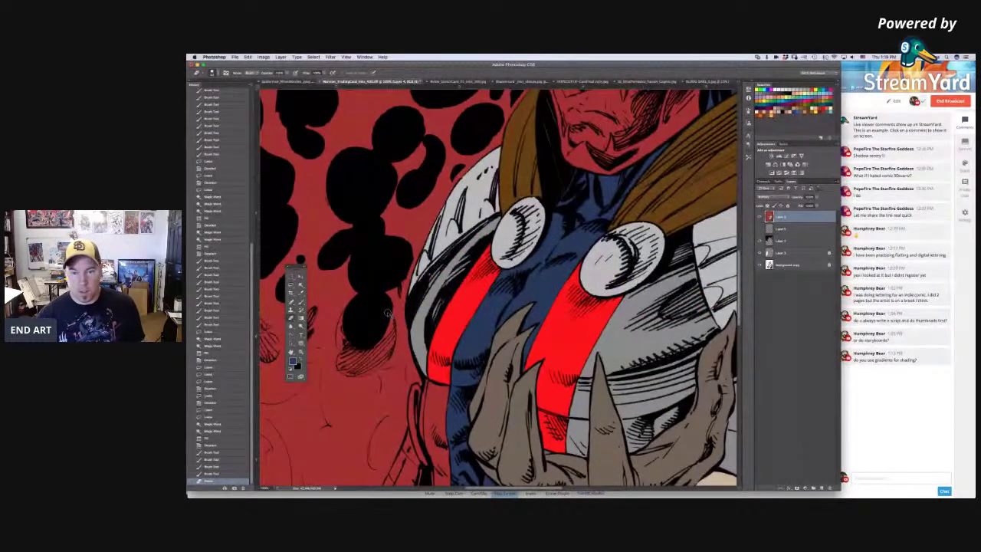
pyautogui.scroll(5, 498, 284)
pyautogui.scroll(4, 493, 282)
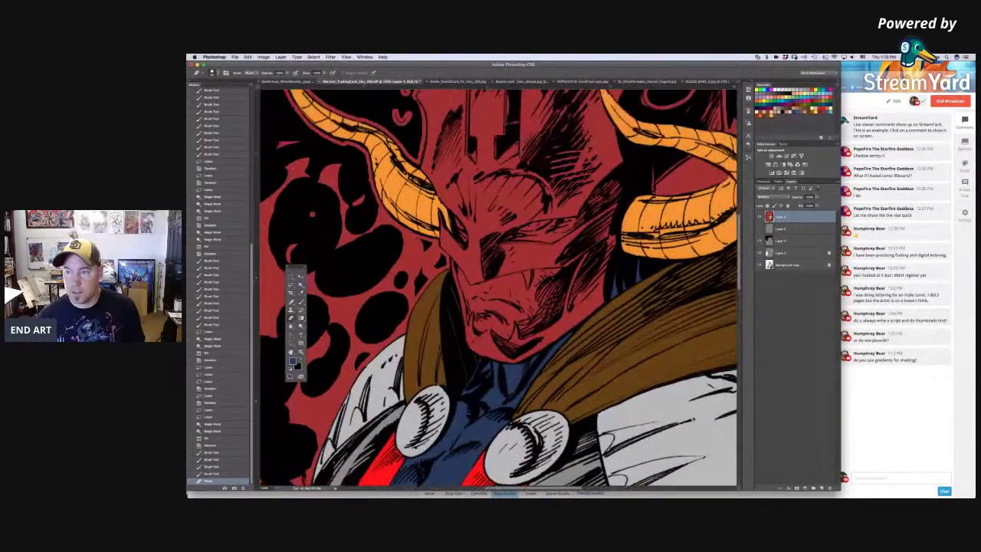
pyautogui.moveTo(572, 65)
pyautogui.mouseDown()
pyautogui.moveTo(597, 149)
pyautogui.moveTo(593, 84)
pyautogui.moveTo(575, 67)
pyautogui.mouseUp()
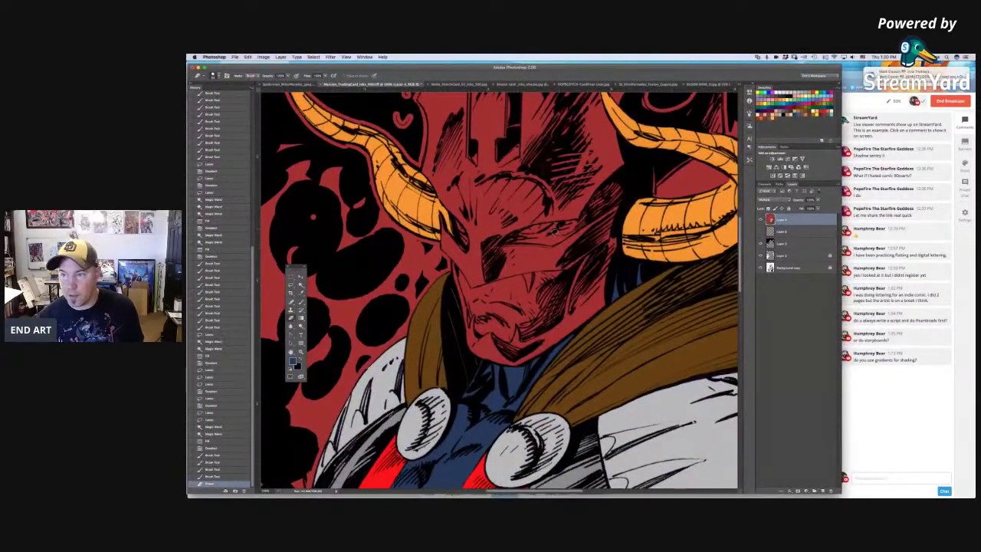
pyautogui.scroll(3, 557, 242)
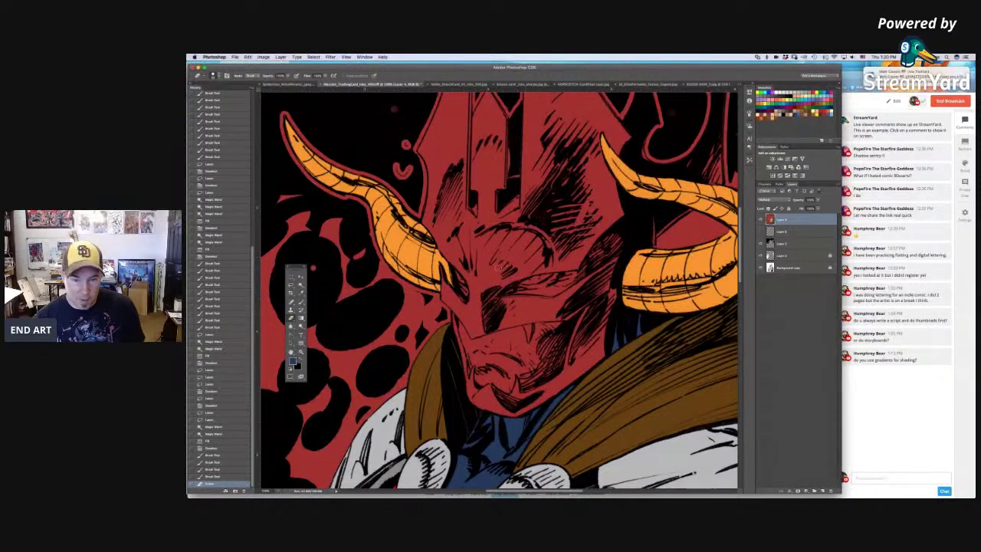
pyautogui.scroll(2, 494, 277)
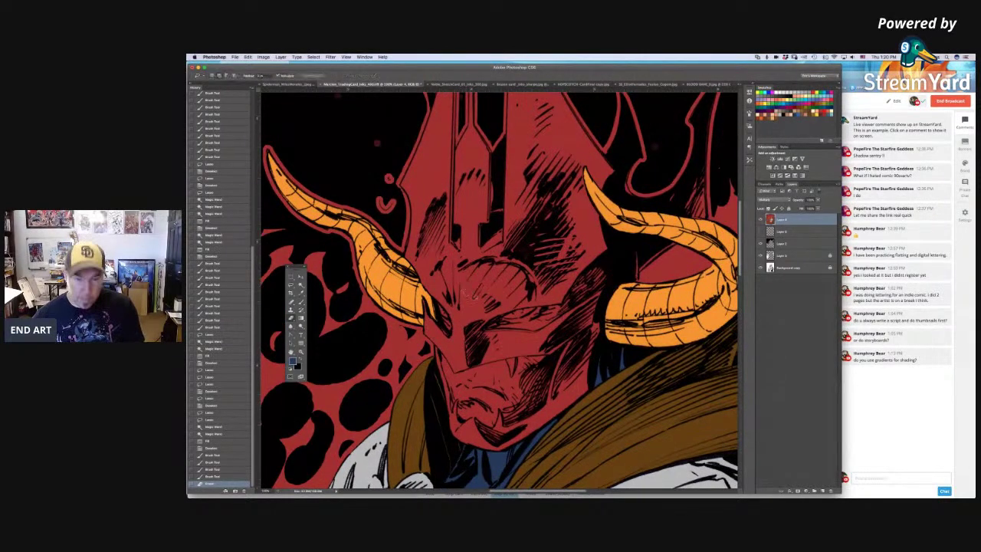
pyautogui.scroll(6, 427, 214)
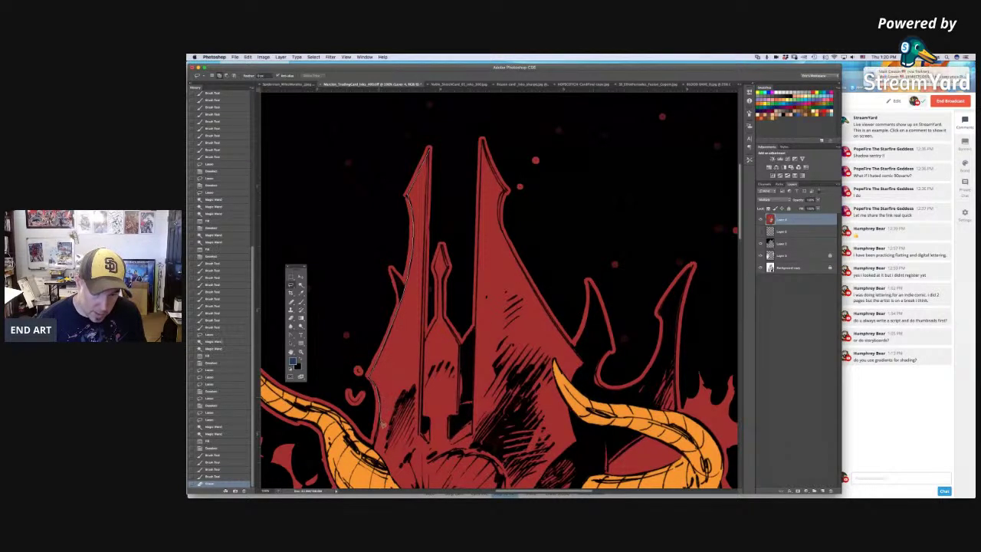
pyautogui.moveTo(378, 444)
pyautogui.mouseDown()
pyautogui.moveTo(396, 472)
pyautogui.moveTo(390, 495)
pyautogui.moveTo(408, 472)
pyautogui.moveTo(406, 493)
pyautogui.moveTo(392, 372)
pyautogui.moveTo(397, 405)
pyautogui.mouseUp()
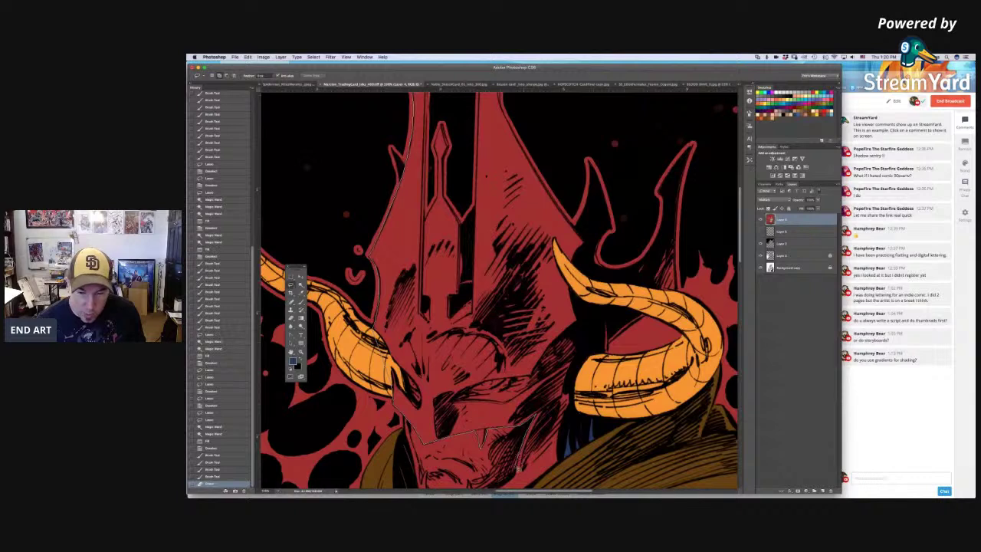
pyautogui.scroll(-5, 517, 468)
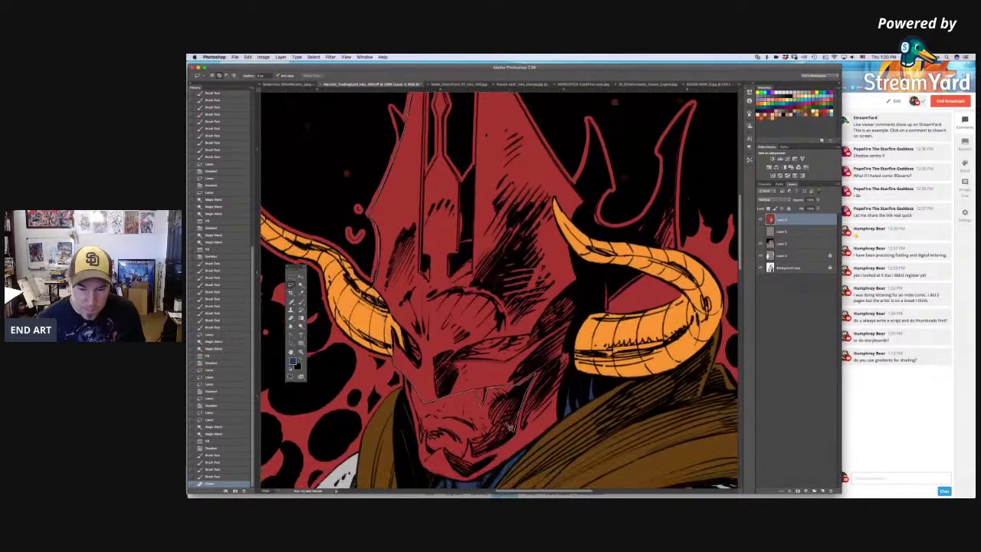
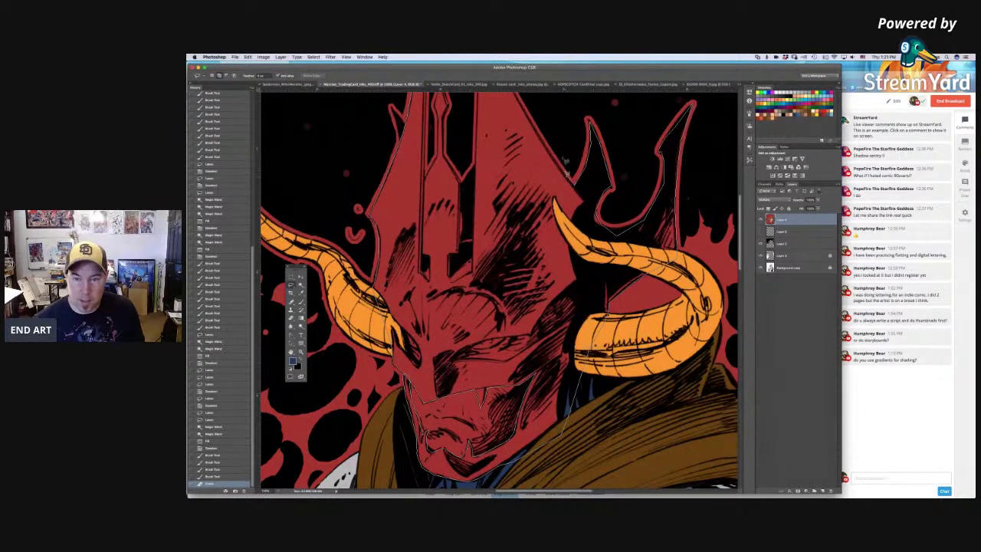
pyautogui.scroll(5, 529, 123)
pyautogui.moveTo(549, 238)
pyautogui.mouseDown()
pyautogui.moveTo(503, 158)
pyautogui.moveTo(511, 119)
pyautogui.moveTo(472, 74)
pyautogui.moveTo(492, 103)
pyautogui.moveTo(503, 173)
pyautogui.moveTo(485, 140)
pyautogui.moveTo(483, 322)
pyautogui.moveTo(466, 344)
pyautogui.moveTo(453, 329)
pyautogui.moveTo(446, 256)
pyautogui.mouseUp()
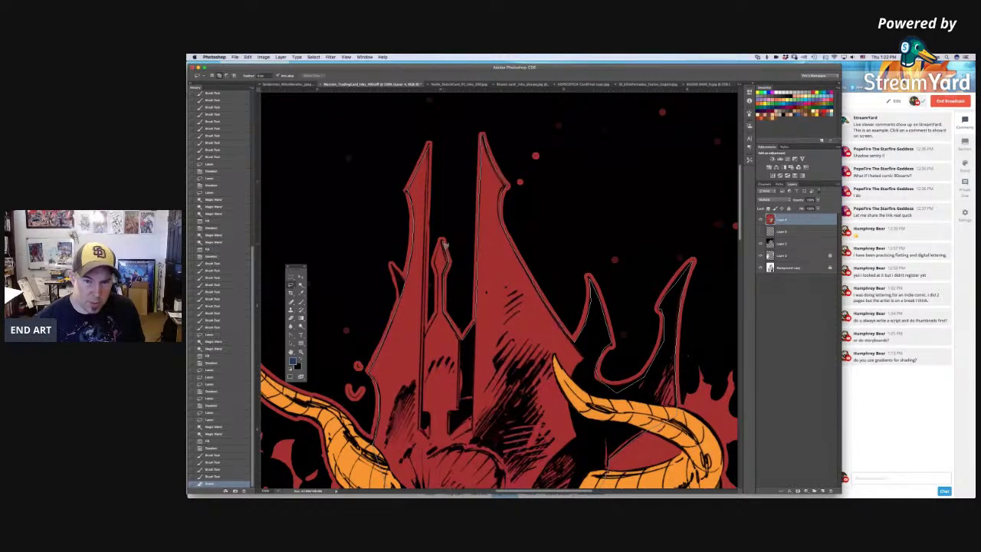
pyautogui.moveTo(441, 249)
pyautogui.mouseDown()
pyautogui.moveTo(447, 311)
pyautogui.moveTo(428, 340)
pyautogui.moveTo(430, 170)
pyautogui.mouseUp()
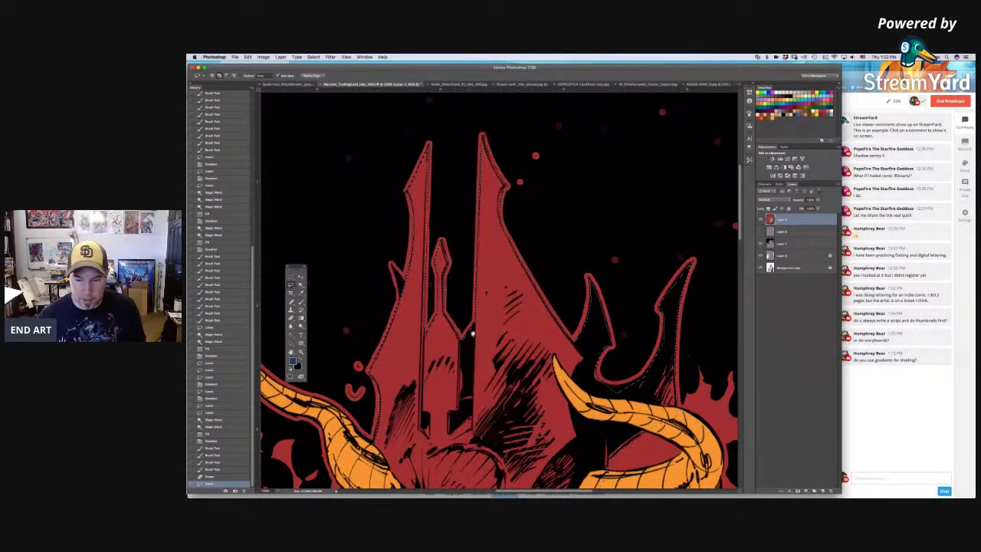
# Step: Remove the orange horn, dark blue collar and brown cape areas from the helmet selection with the Magic Wand
pyautogui.scroll(-5, 614, 382)
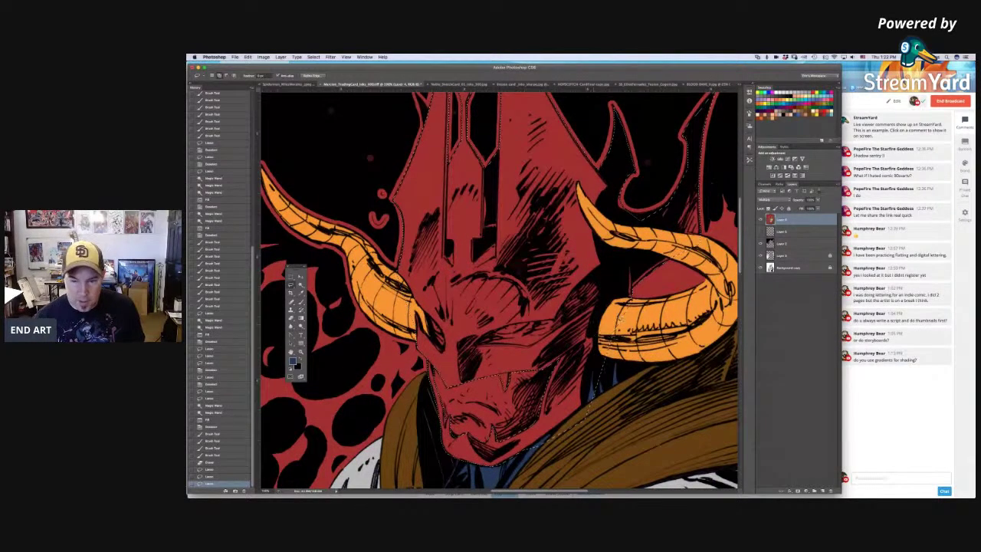
pyautogui.press('w')
pyautogui.keyDown('alt'); pyautogui.click(607, 336); pyautogui.keyUp('alt')
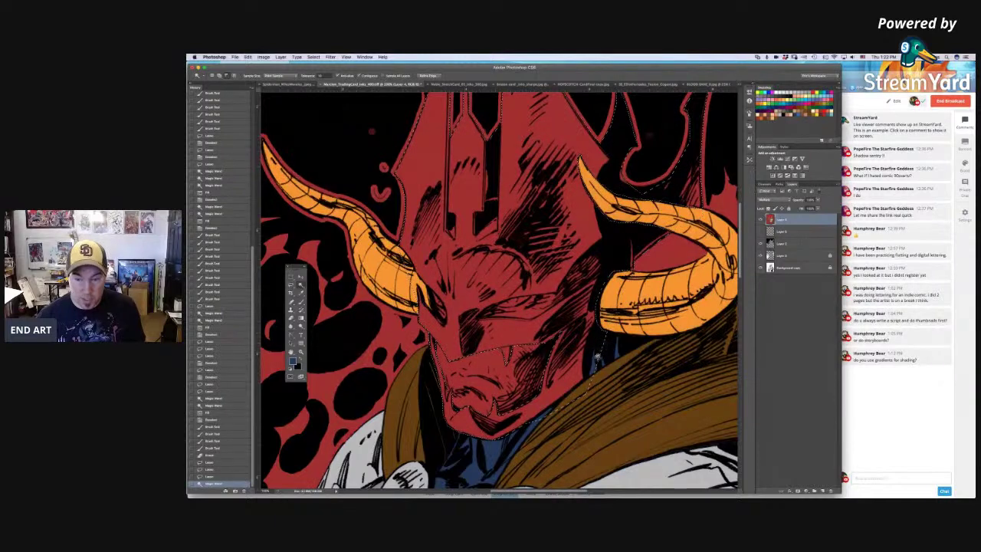
pyautogui.keyDown('alt'); pyautogui.click(595, 365); pyautogui.keyUp('alt')
pyautogui.keyDown('alt'); pyautogui.click(573, 398); pyautogui.keyUp('alt')
pyautogui.keyDown('alt'); pyautogui.click(548, 424); pyautogui.keyUp('alt')
pyautogui.scroll(2, 495, 356)
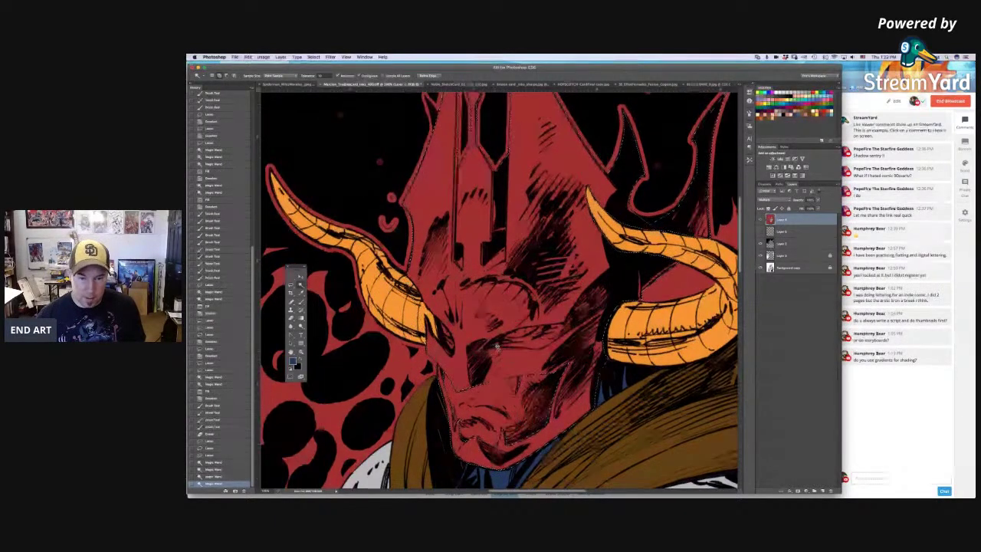
pyautogui.press('l')
pyautogui.press('w')
pyautogui.keyDown('alt'); pyautogui.click(427, 322); pyautogui.keyUp('alt')
pyautogui.press('l')
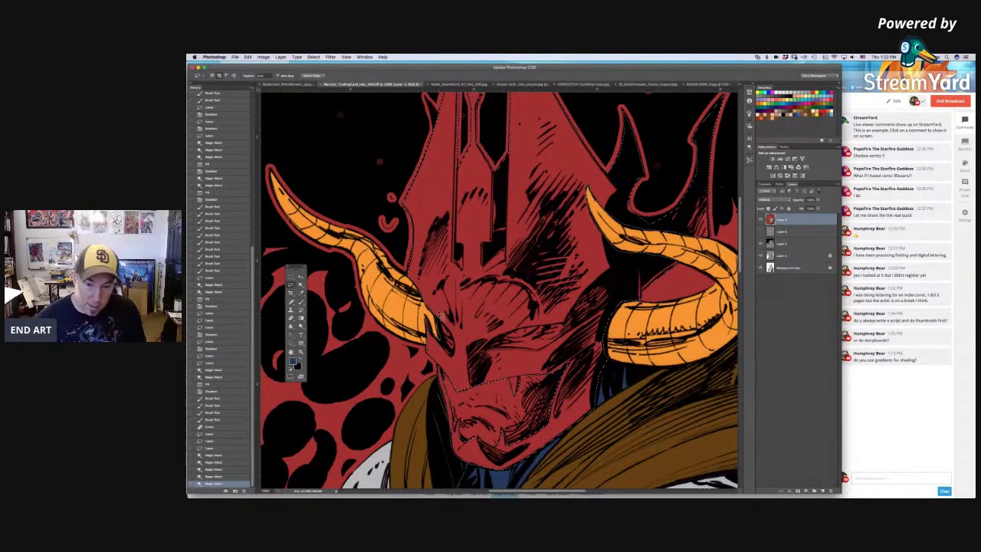
# Step: Subtract both eye openings from the helmet selection with the Lasso, following the inked outlines of the mask
pyautogui.moveTo(438, 322); pyautogui.dragTo(444, 327)
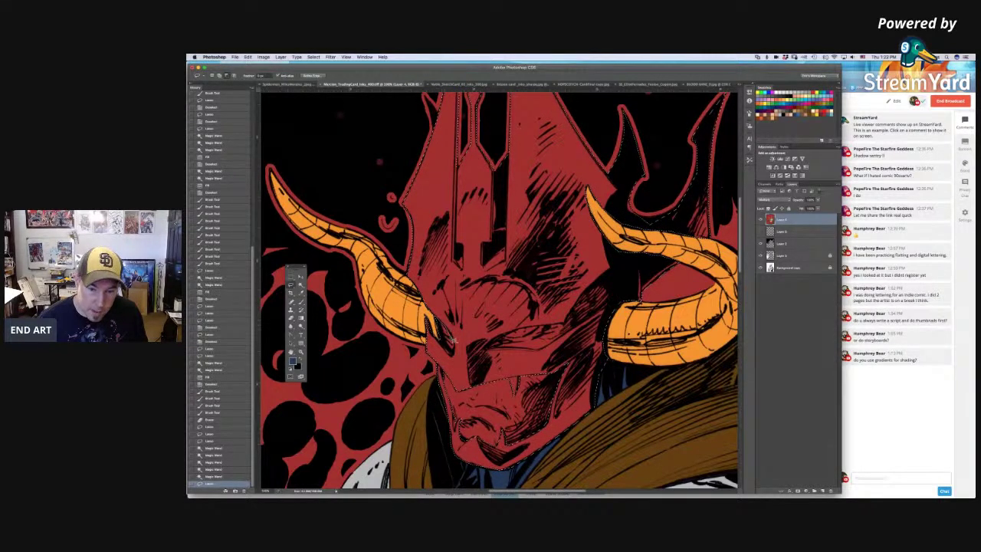
pyautogui.moveTo(448, 349)
pyautogui.mouseDown()
pyautogui.moveTo(437, 328)
pyautogui.moveTo(460, 311)
pyautogui.mouseUp()
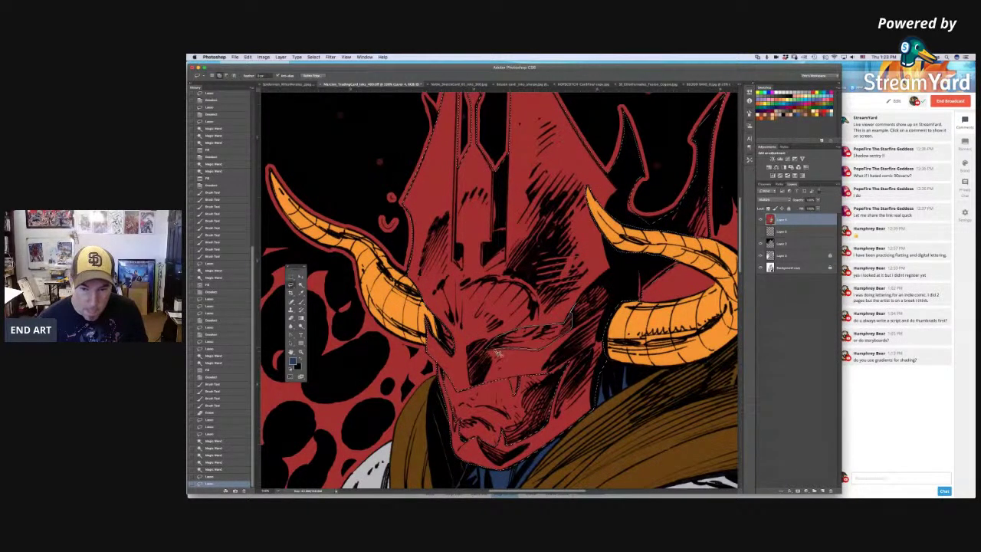
pyautogui.moveTo(497, 351); pyautogui.dragTo(506, 342)
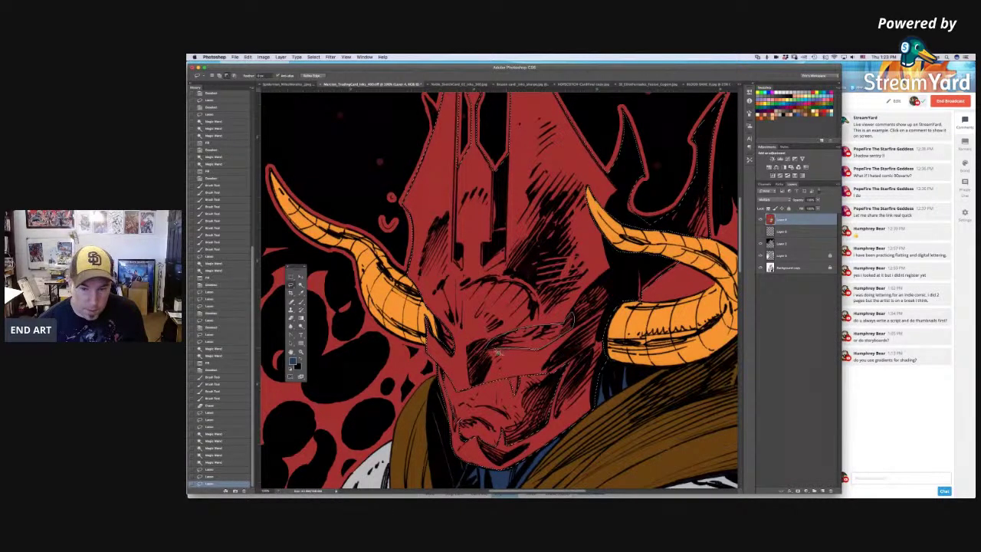
pyautogui.moveTo(490, 353); pyautogui.dragTo(495, 342)
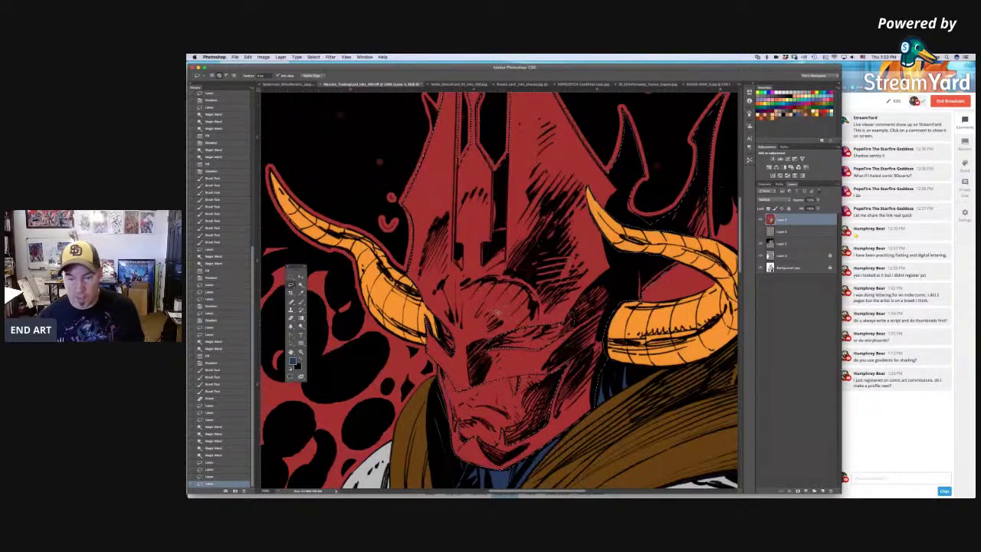
# Step: Refine the lasso selection around the exposed mouth and chin so the mask's fangs and jaw points belong to the helmet
pyautogui.scroll(-2, 493, 329)
pyautogui.hscroll(1, 493, 330)
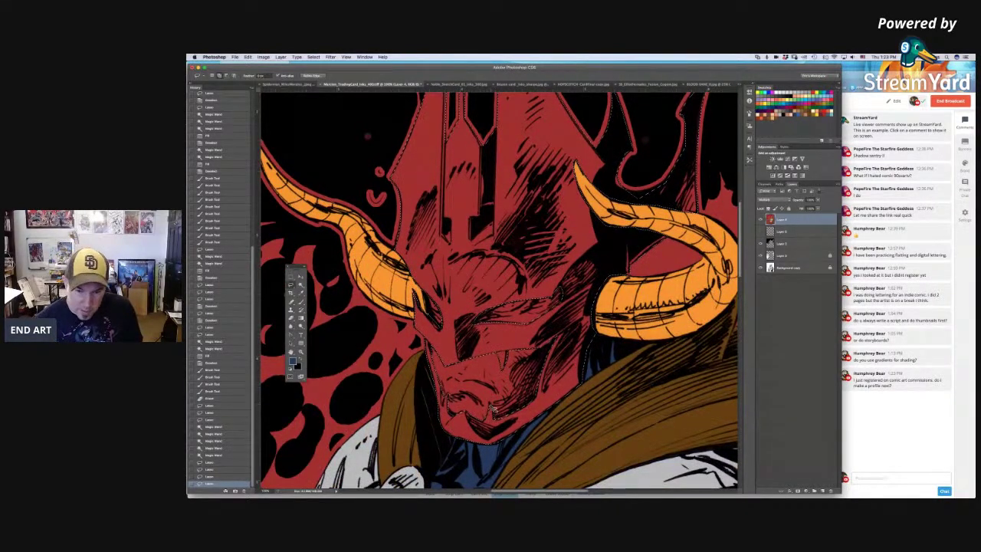
pyautogui.moveTo(491, 408); pyautogui.dragTo(501, 405)
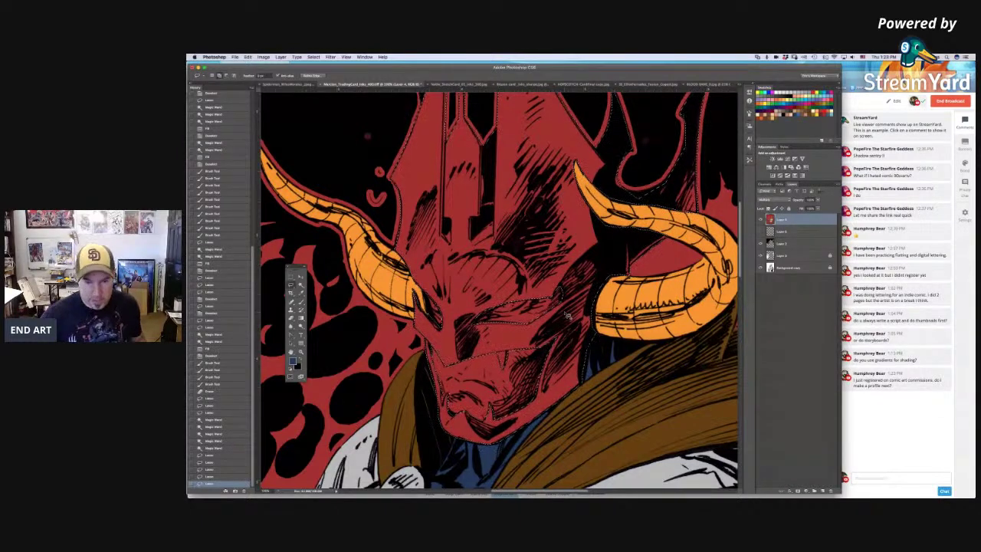
pyautogui.press('super+plus')
pyautogui.moveTo(415, 448); pyautogui.dragTo(424, 344)
pyautogui.press('super+minus')
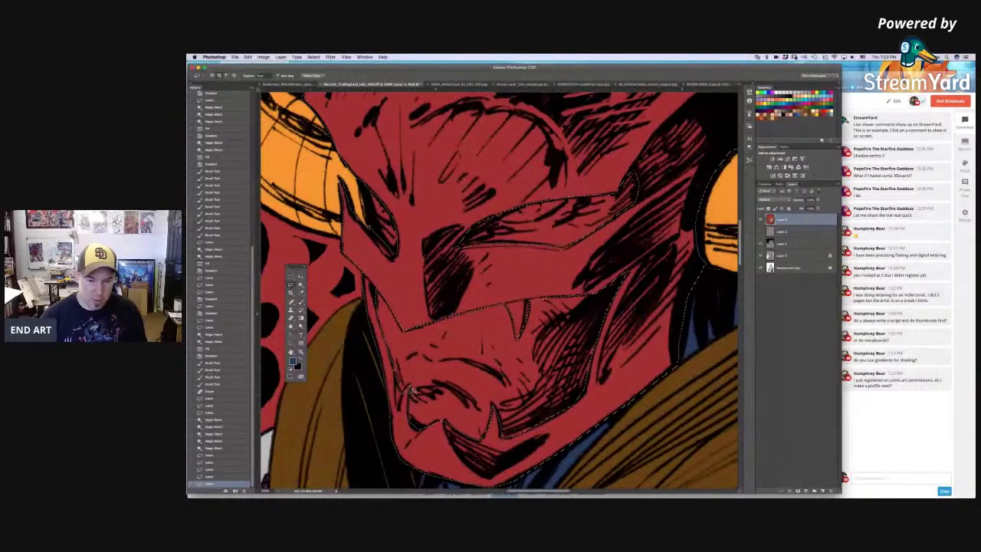
pyautogui.moveTo(409, 391)
pyautogui.mouseDown()
pyautogui.moveTo(418, 394)
pyautogui.moveTo(407, 438)
pyautogui.mouseUp()
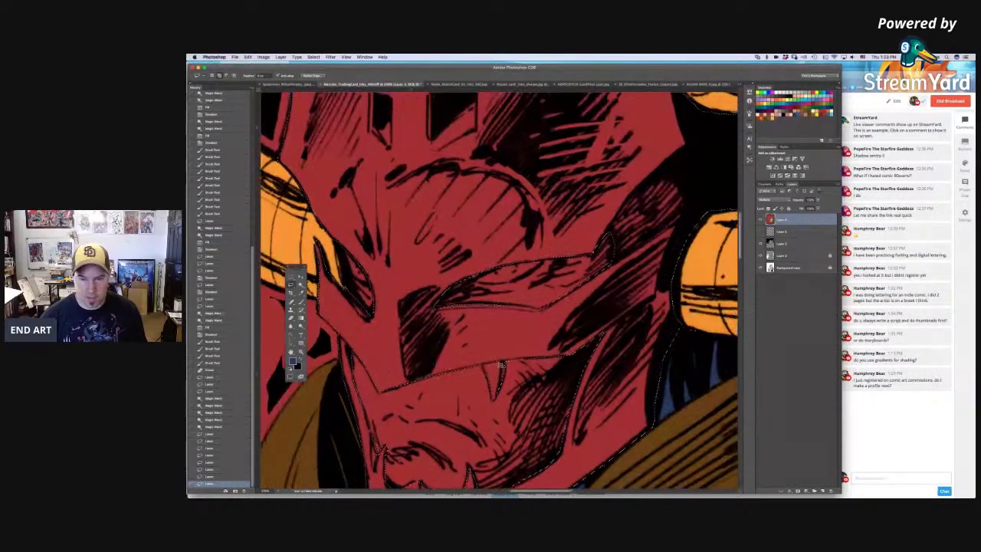
pyautogui.moveTo(469, 375); pyautogui.dragTo(524, 370)
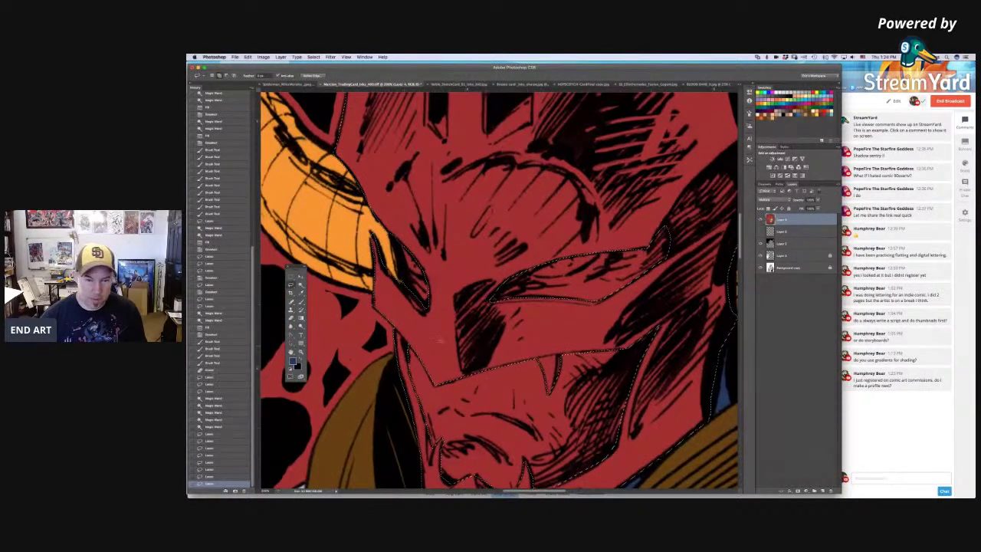
# Step: Sample the light grey of the shoulder armour, fill the selected helmet with it and deselect
pyautogui.press('super+minus')
pyautogui.press('super+minus')
pyautogui.press('super+minus')
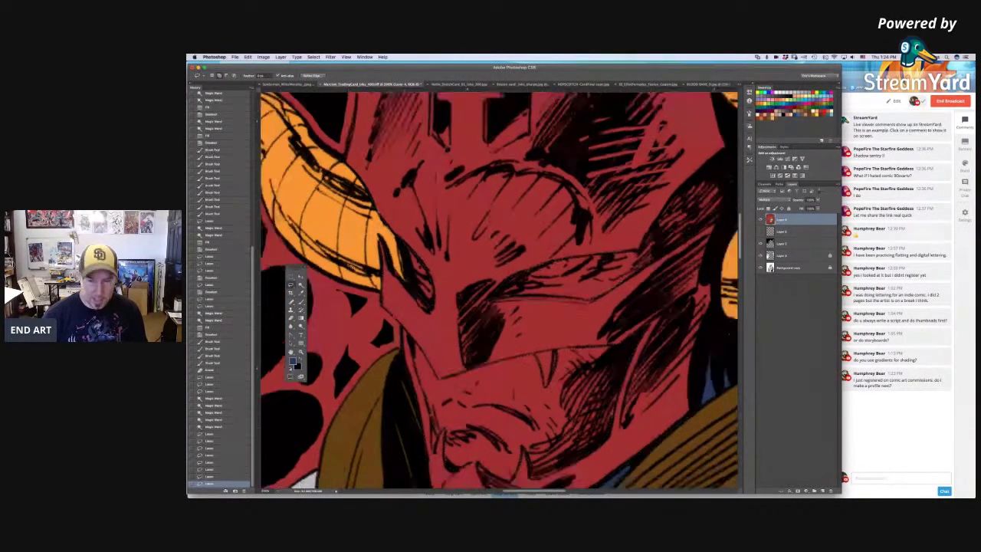
pyautogui.press('super+minus')
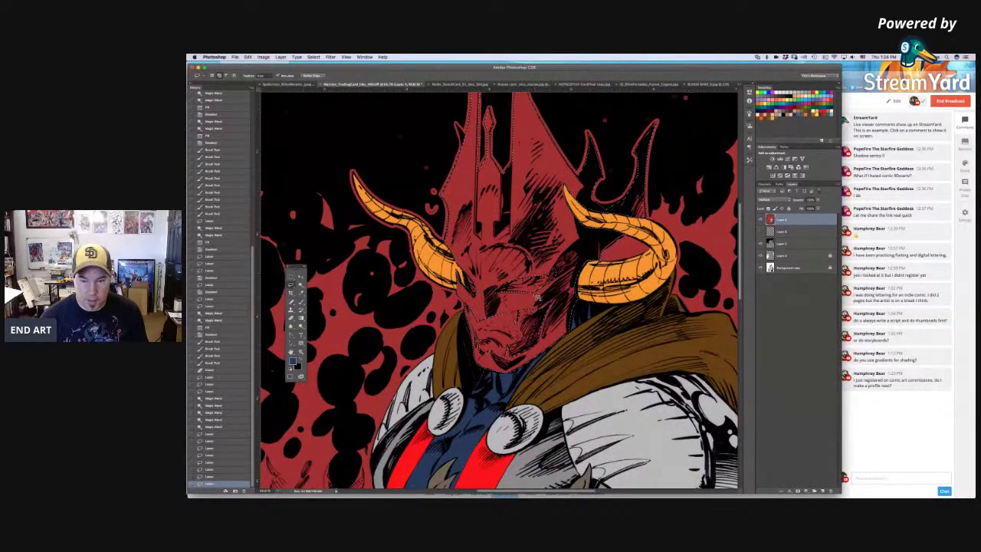
pyautogui.press('b')
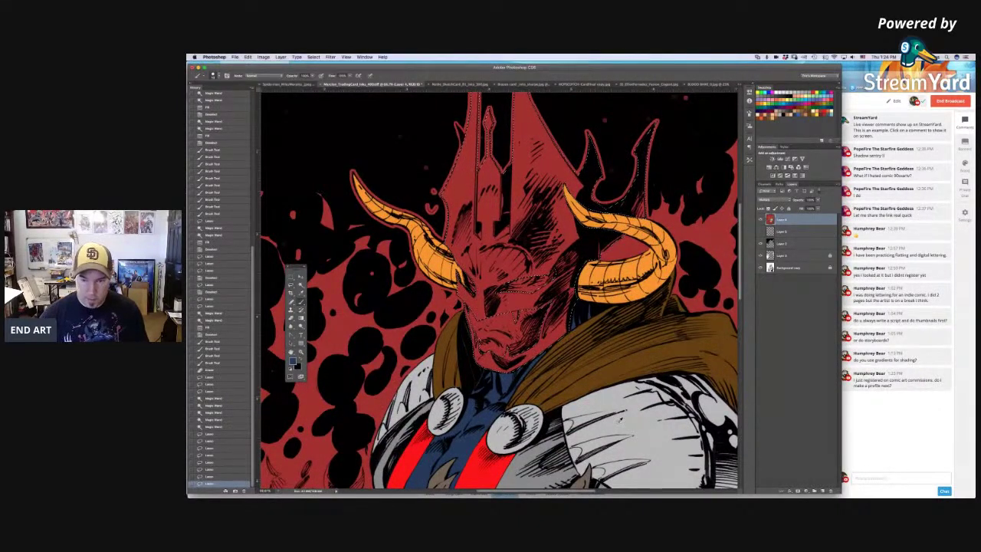
pyautogui.press('Delete')
pyautogui.press('super+d')
# Step: Select the larger red eye opening with the Magic Wand, fill it with a peach skin tone swatch and deselect
pyautogui.scroll(3, 498, 291)
pyautogui.press('w')
pyautogui.click(522, 331)
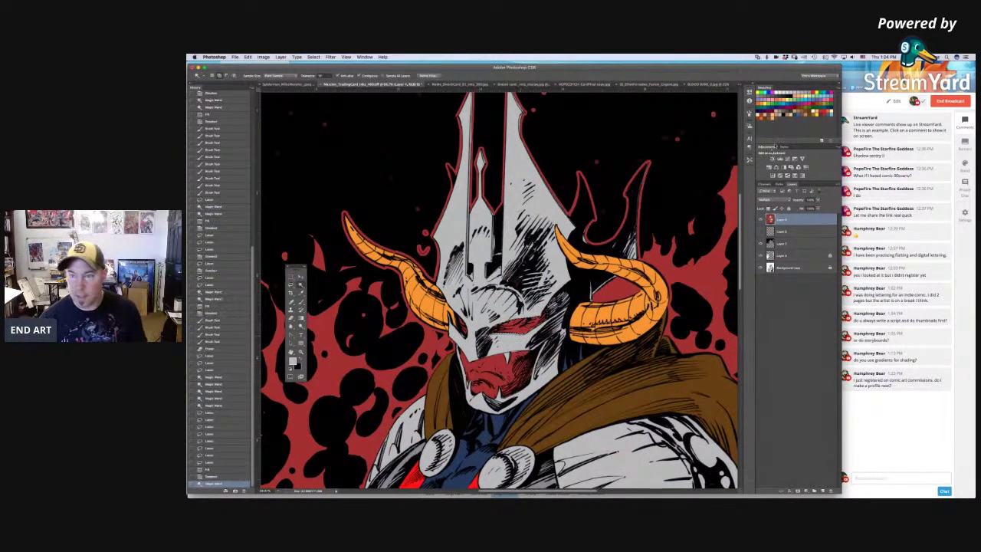
pyautogui.click(782, 114)
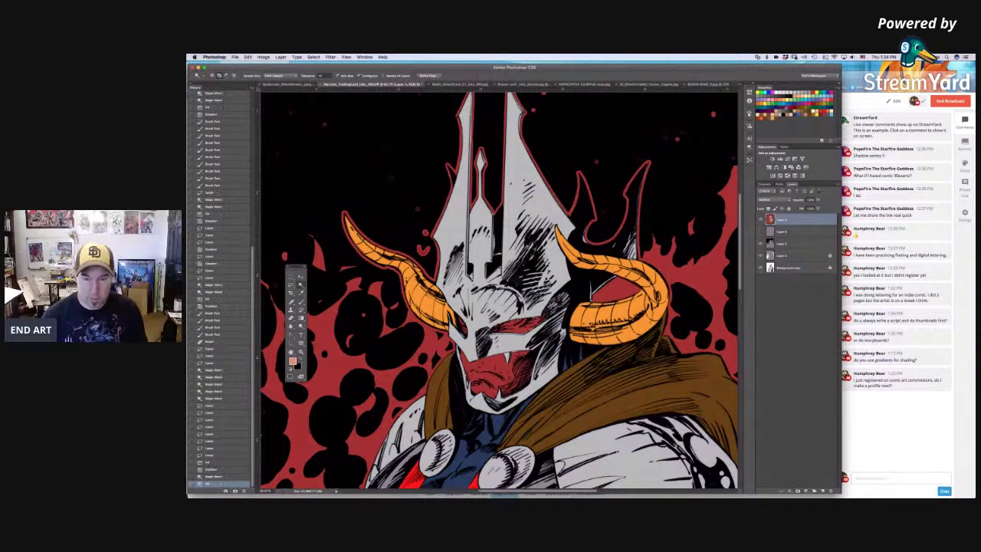
pyautogui.hotkey('alt', 'BackSpace')
pyautogui.hotkey('ctrl', 'd')
# Step: Select the smaller eye opening and the exposed lower face, fill them with the same peach skin tone and deselect
pyautogui.click(457, 325)
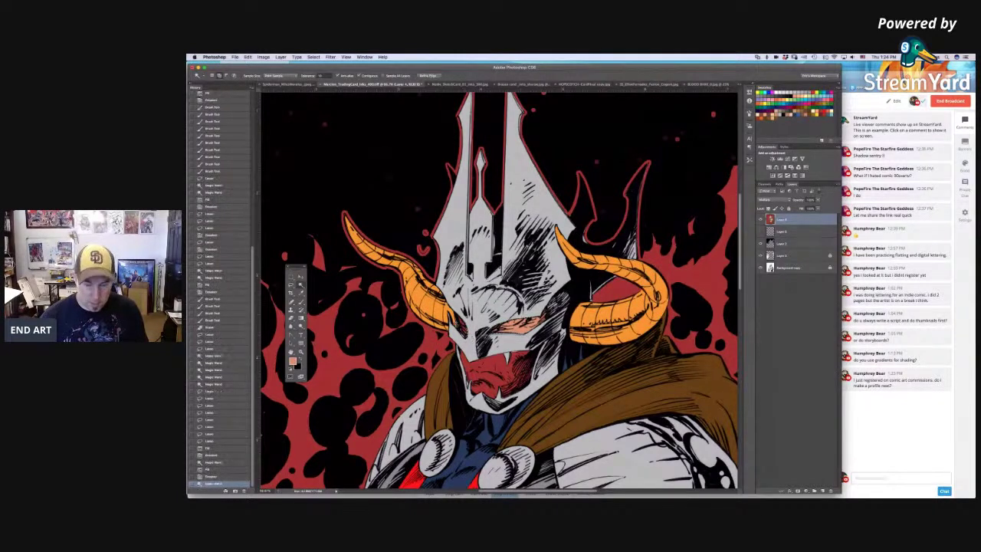
pyautogui.keyDown('shift'); pyautogui.click(460, 326); pyautogui.keyUp('shift')
pyautogui.keyDown('shift'); pyautogui.click(458, 323); pyautogui.keyUp('shift')
pyautogui.keyDown('shift'); pyautogui.click(497, 380); pyautogui.keyUp('shift')
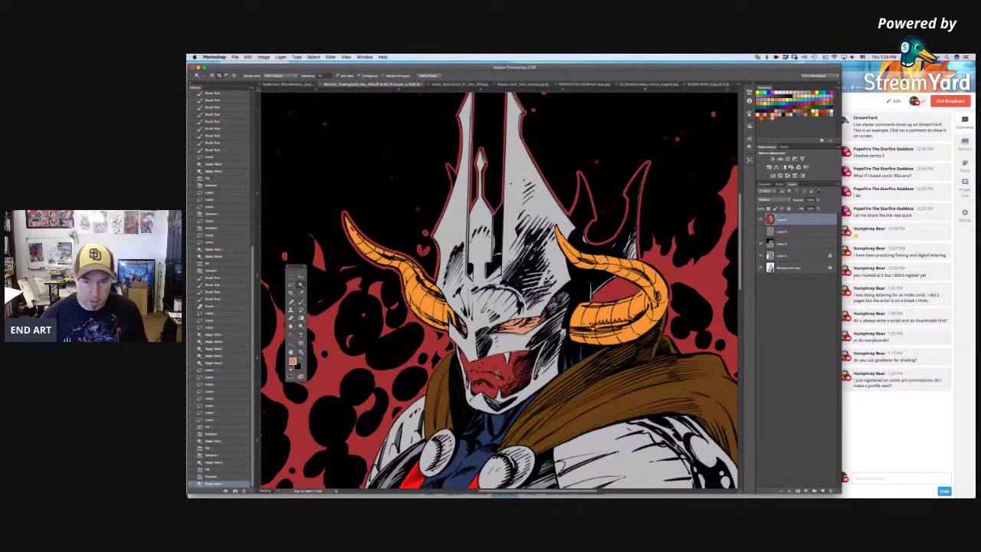
pyautogui.hotkey('alt', 'BackSpace')
pyautogui.press('super+d')
# Step: Sample the dark red outline colour and brush over the grey spill along the right tall prong's barbed outer edge
pyautogui.scroll(3, 499, 292)
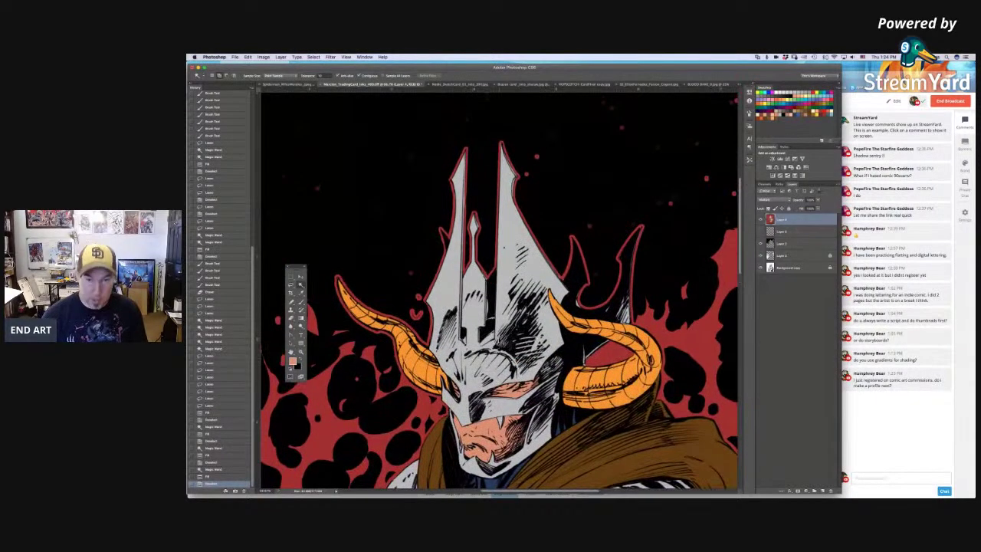
pyautogui.press('super+equal')
pyautogui.press('super+equal')
pyautogui.scroll(10, 360, 263)
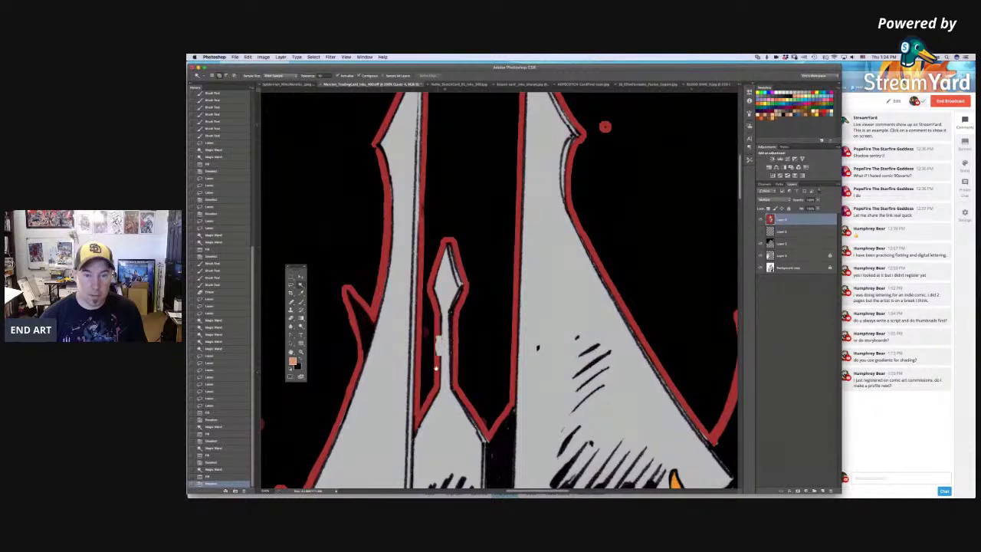
pyautogui.press('b')
pyautogui.keyDown('alt'); pyautogui.click(383, 249); pyautogui.keyUp('alt')
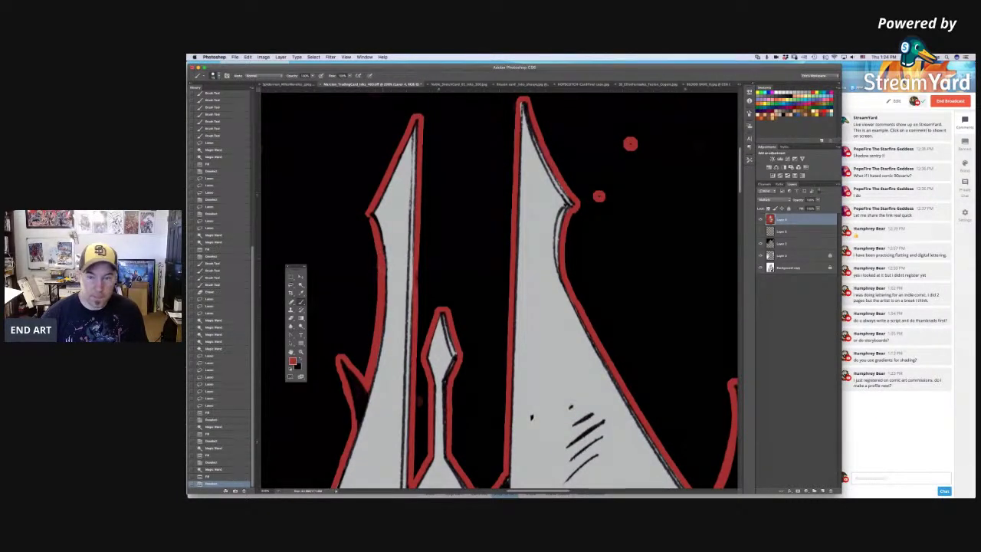
pyautogui.moveTo(558, 162); pyautogui.dragTo(570, 192)
pyautogui.moveTo(574, 200); pyautogui.dragTo(563, 270)
pyautogui.moveTo(568, 284); pyautogui.dragTo(590, 330)
pyautogui.moveTo(562, 224); pyautogui.dragTo(563, 185)
pyautogui.moveTo(559, 179)
pyautogui.mouseDown()
pyautogui.moveTo(553, 167)
pyautogui.moveTo(565, 175)
pyautogui.mouseUp()
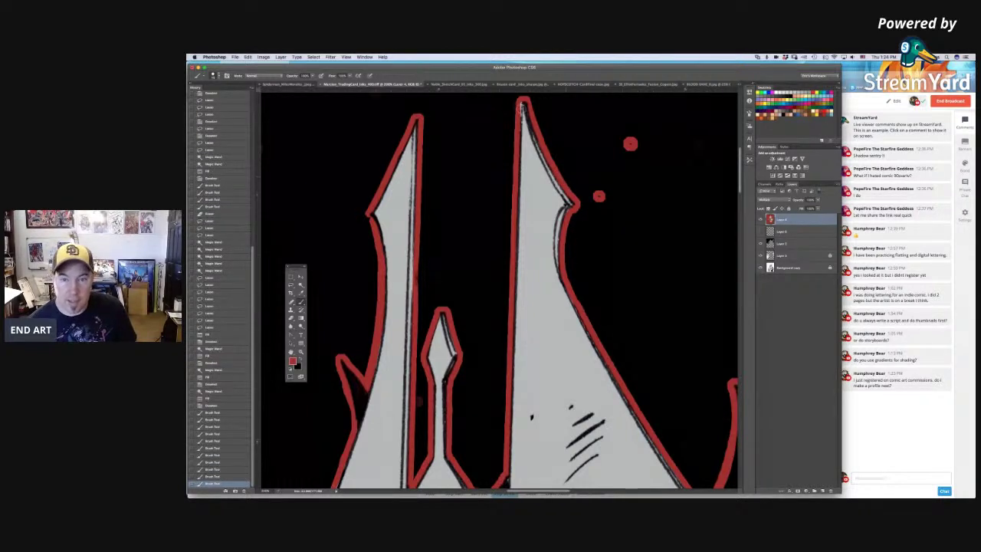
# Step: Touch up the dark red outline at the right prong's tip and down its outer slope to the side spike's notch
pyautogui.moveTo(519, 108); pyautogui.dragTo(517, 116)
pyautogui.moveTo(518, 106); pyautogui.dragTo(518, 114)
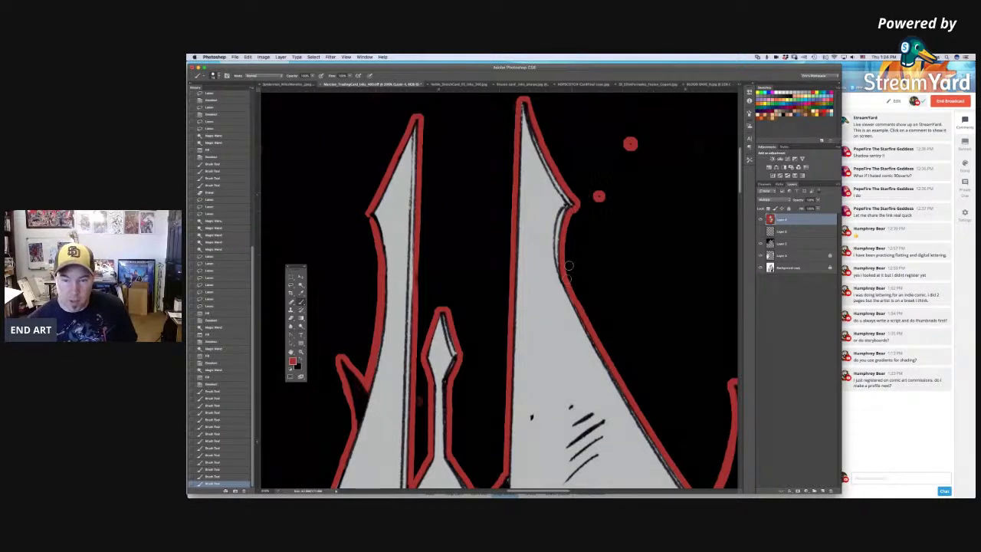
pyautogui.moveTo(569, 290); pyautogui.dragTo(581, 313)
pyautogui.scroll(-5, 587, 322)
pyautogui.hscroll(4, 587, 322)
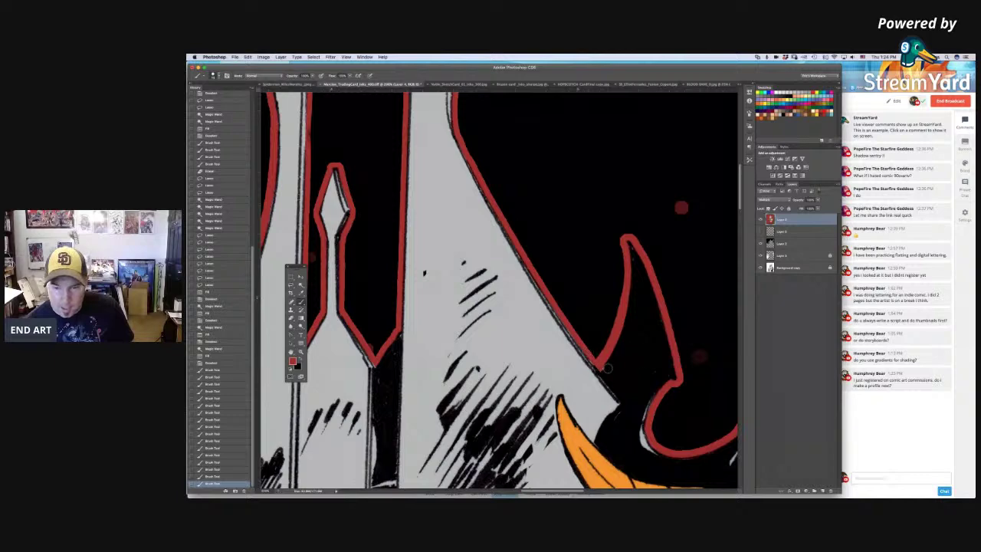
pyautogui.click(566, 240)
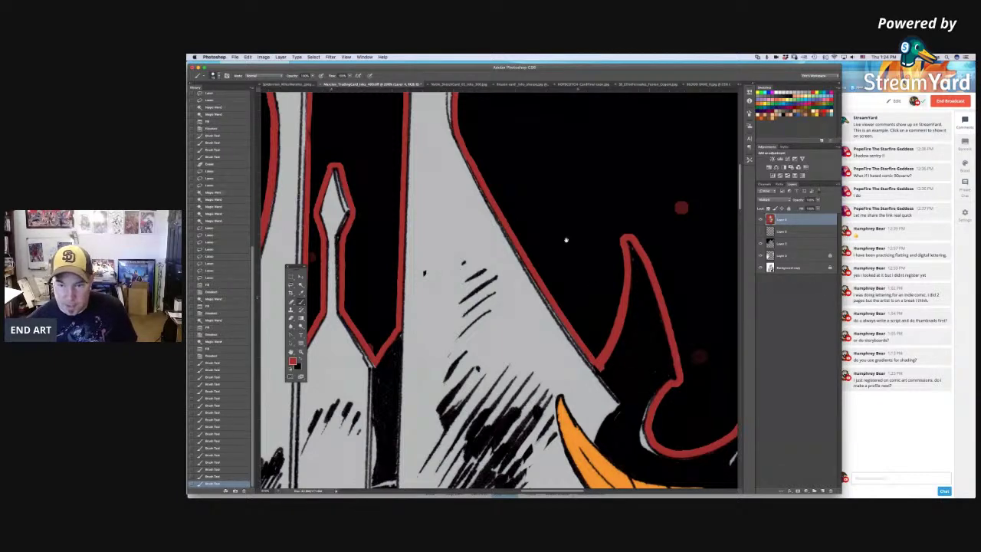
# Step: Examine the side spikes, horns, recoloured helmet and face, and the chest panels for remaining colouring errors
pyautogui.scroll(-3, 596, 308)
pyautogui.hscroll(3, 596, 308)
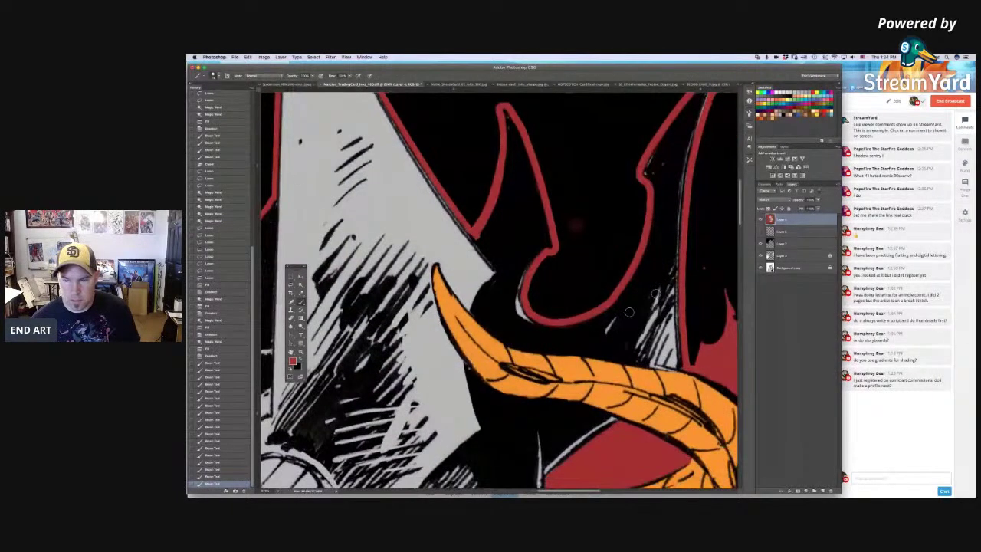
pyautogui.scroll(-5, 625, 345)
pyautogui.hscroll(-1, 624, 345)
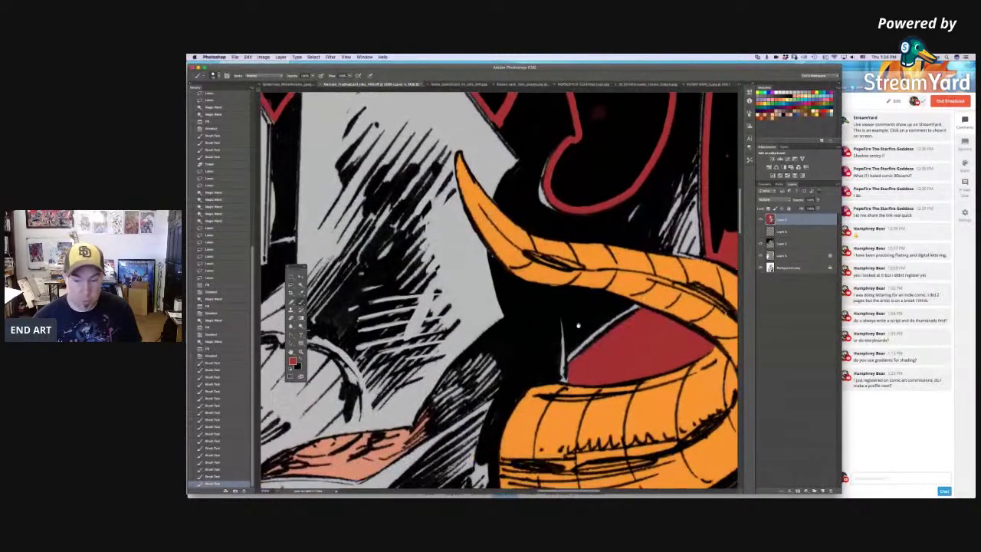
pyautogui.moveTo(581, 357); pyautogui.dragTo(575, 354)
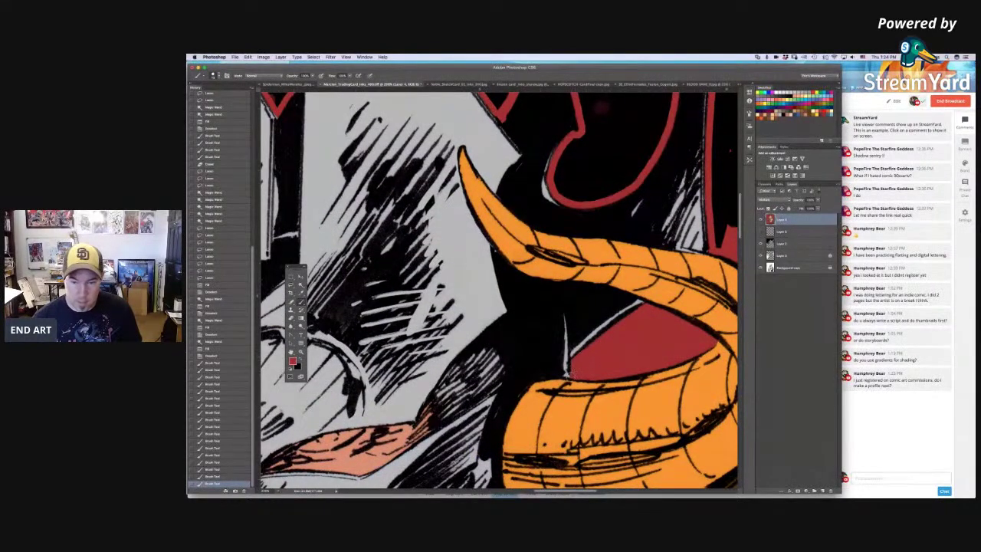
pyautogui.press('super+minus')
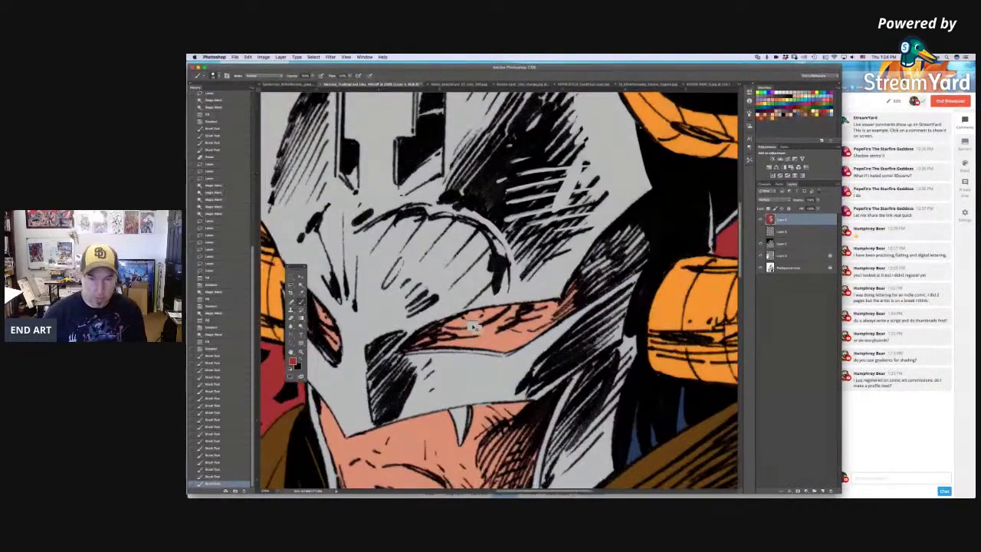
pyautogui.press('super+minus')
pyautogui.press('super+minus')
pyautogui.press('super+plus')
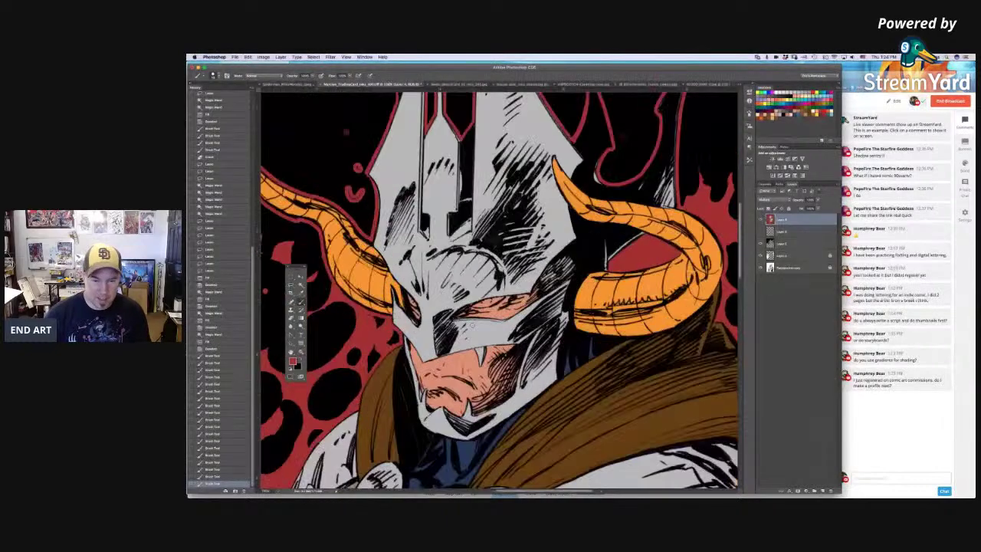
pyautogui.press('super+minus')
pyautogui.press('super+minus')
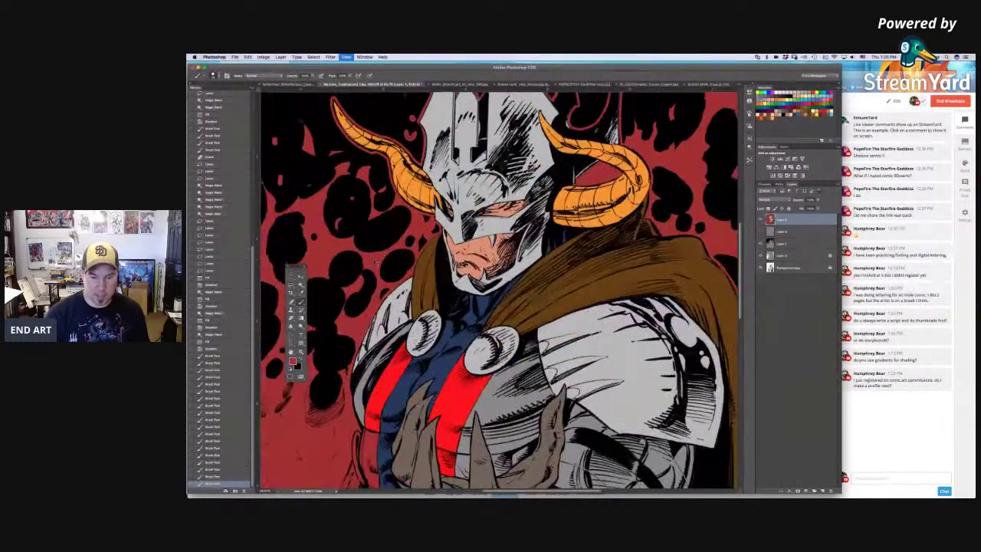
pyautogui.press('super+plus')
pyautogui.press('super+plus')
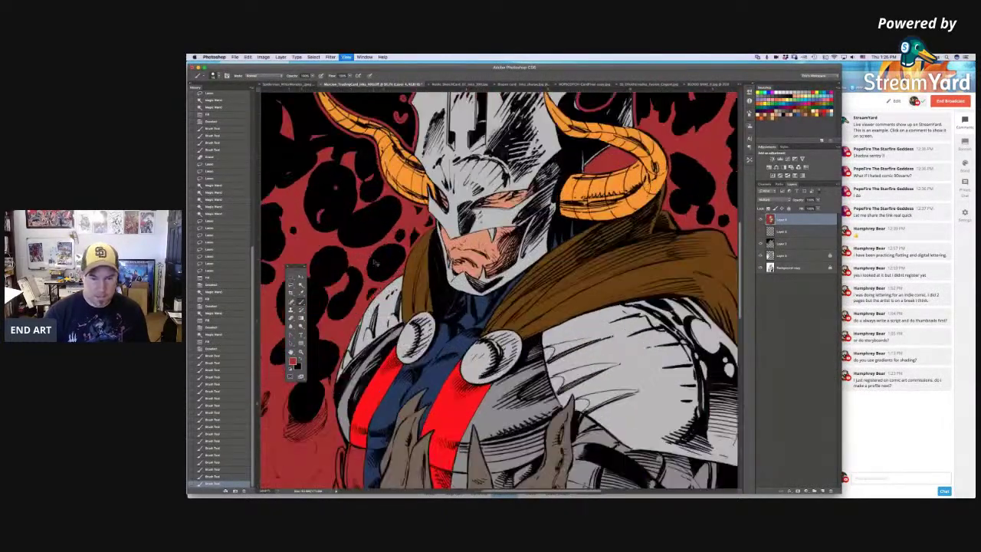
pyautogui.press('super+minus')
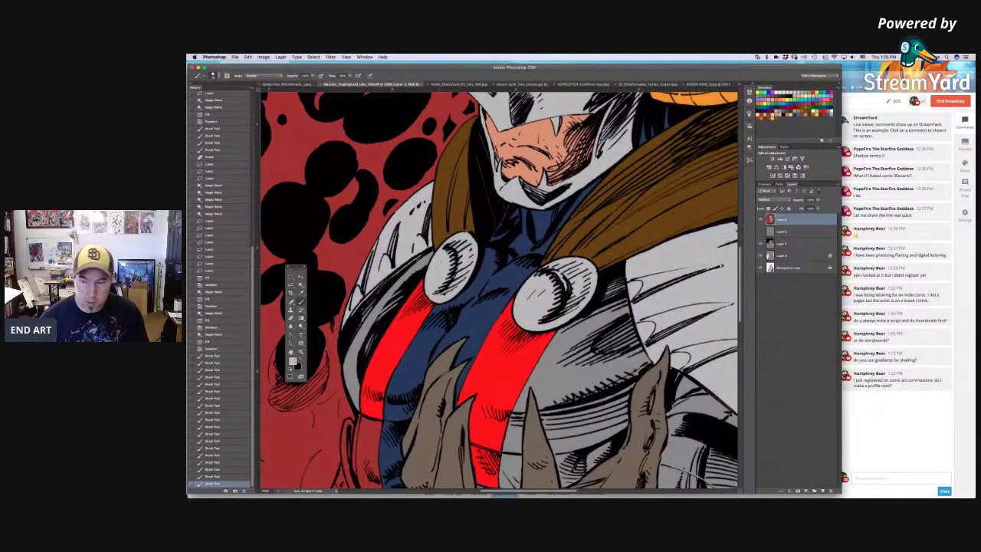
# Step: Brush light grey over the narrow curved band beside the torso, below the chest armour, and touch up its edge
pyautogui.scroll(-5, 498, 292)
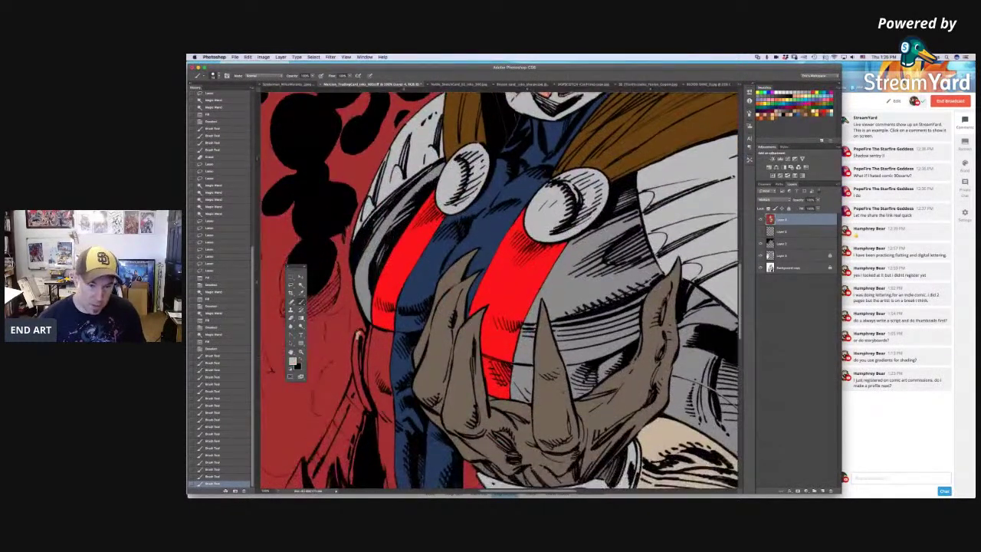
pyautogui.moveTo(357, 343); pyautogui.dragTo(354, 363)
pyautogui.moveTo(354, 349); pyautogui.dragTo(369, 409)
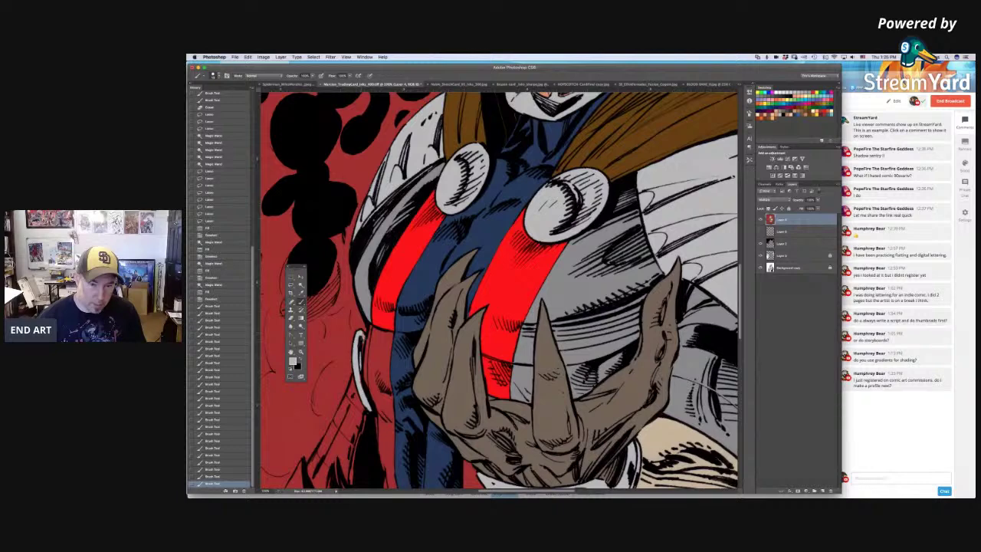
pyautogui.moveTo(363, 383); pyautogui.dragTo(367, 397)
pyautogui.moveTo(364, 390); pyautogui.dragTo(369, 400)
pyautogui.moveTo(379, 306); pyautogui.dragTo(359, 172)
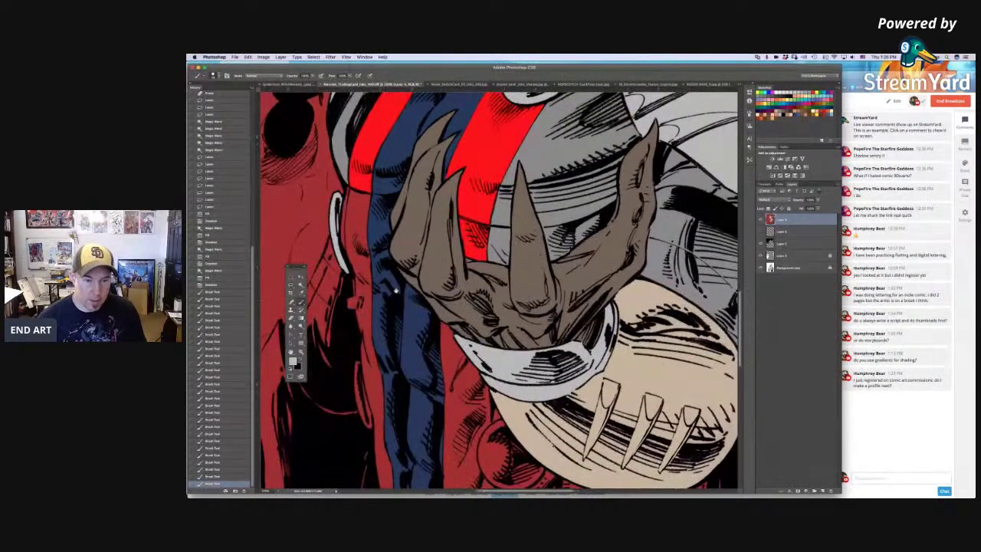
pyautogui.moveTo(356, 303); pyautogui.dragTo(473, 274)
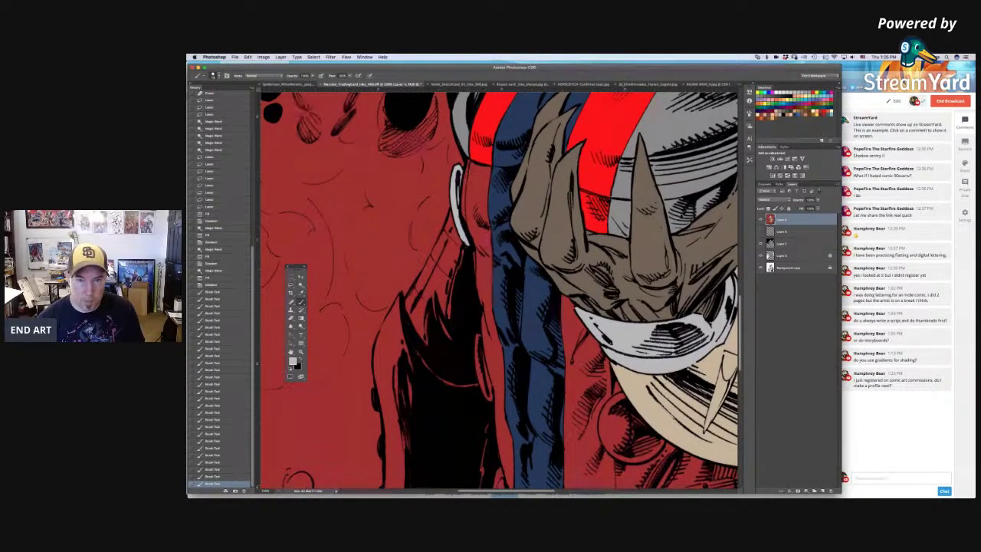
pyautogui.moveTo(466, 166); pyautogui.dragTo(465, 184)
pyautogui.moveTo(465, 185); pyautogui.dragTo(466, 232)
pyautogui.moveTo(466, 231); pyautogui.dragTo(470, 246)
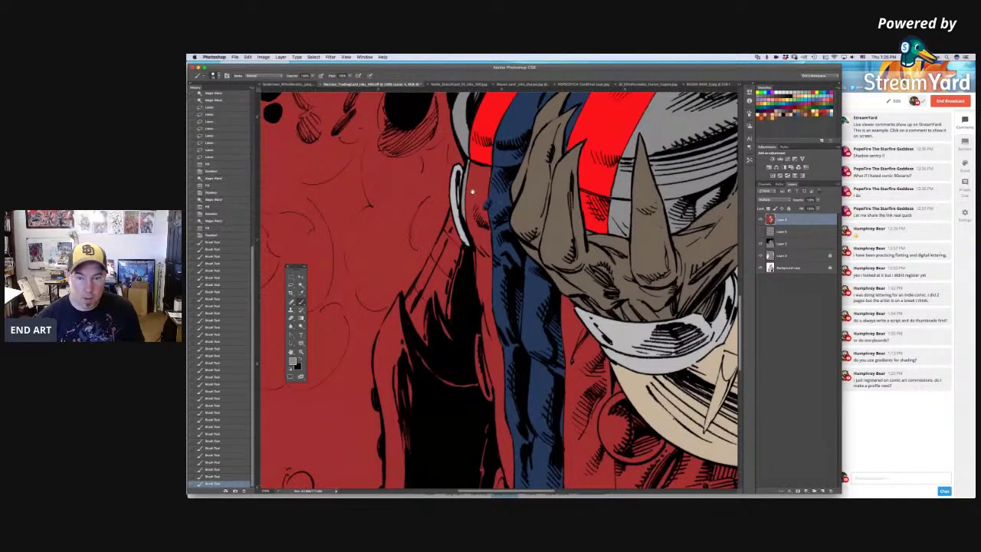
# Step: Lasso the heavily shadowed shape below the light grey band and subtract the band from the selection
pyautogui.moveTo(473, 193); pyautogui.dragTo(443, 144)
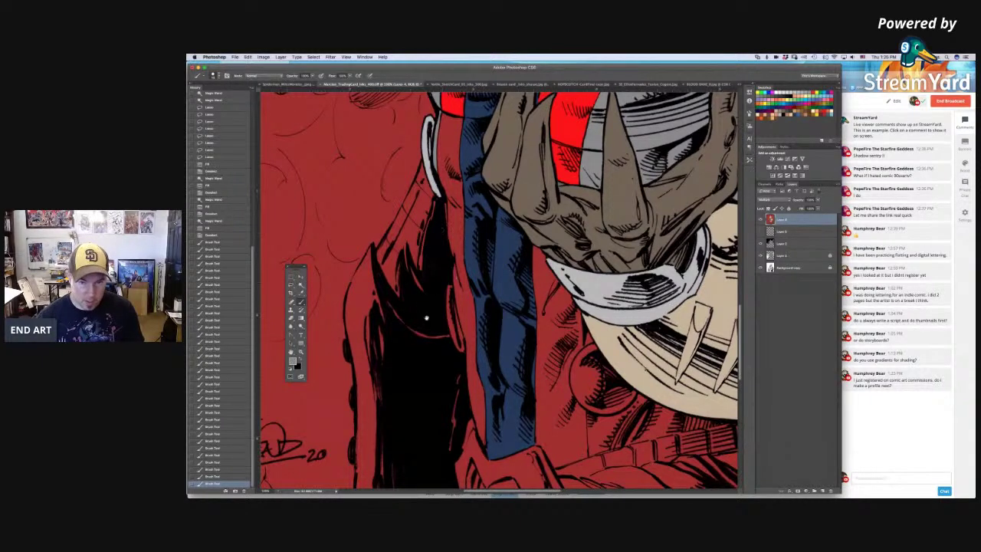
pyautogui.moveTo(428, 315); pyautogui.dragTo(426, 357)
pyautogui.press('l')
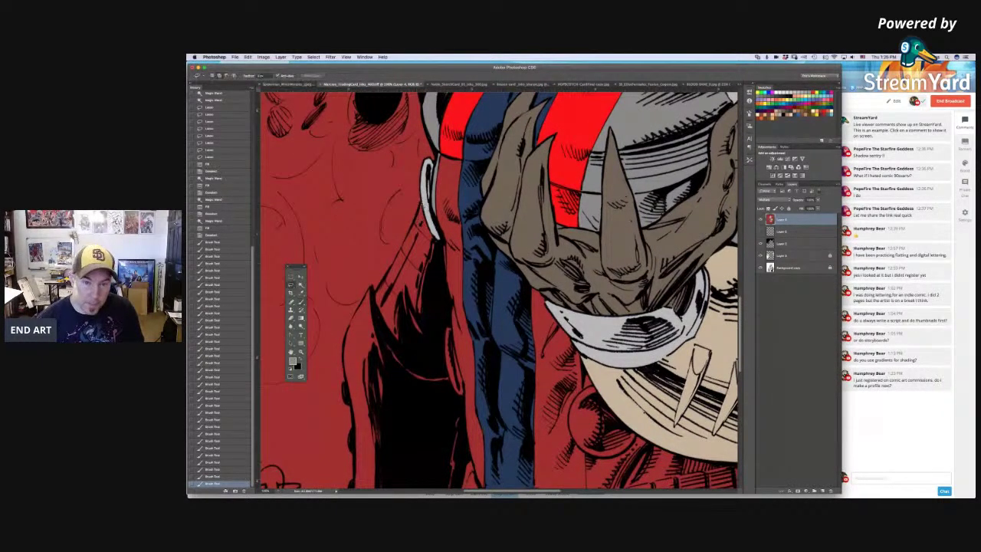
pyautogui.moveTo(424, 204)
pyautogui.mouseDown()
pyautogui.moveTo(345, 351)
pyautogui.moveTo(358, 488)
pyautogui.moveTo(367, 358)
pyautogui.moveTo(359, 329)
pyautogui.moveTo(356, 346)
pyautogui.mouseUp()
pyautogui.moveTo(357, 383)
pyautogui.mouseDown()
pyautogui.moveTo(356, 444)
pyautogui.moveTo(375, 497)
pyautogui.moveTo(374, 443)
pyautogui.mouseUp()
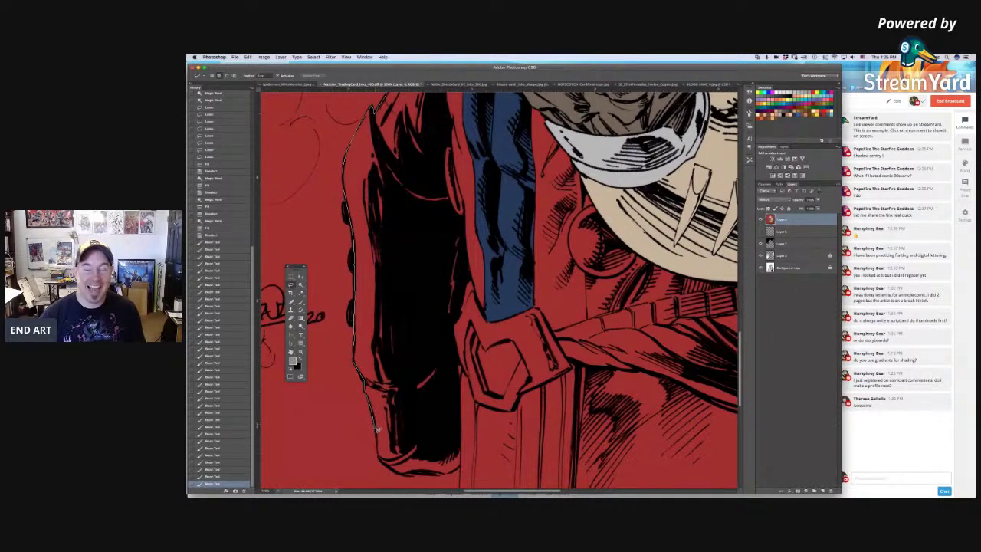
pyautogui.moveTo(378, 443)
pyautogui.mouseDown()
pyautogui.moveTo(391, 470)
pyautogui.moveTo(421, 478)
pyautogui.moveTo(447, 477)
pyautogui.moveTo(464, 451)
pyautogui.moveTo(456, 331)
pyautogui.moveTo(467, 220)
pyautogui.moveTo(442, 56)
pyautogui.moveTo(448, 238)
pyautogui.moveTo(449, 202)
pyautogui.moveTo(423, 157)
pyautogui.mouseUp()
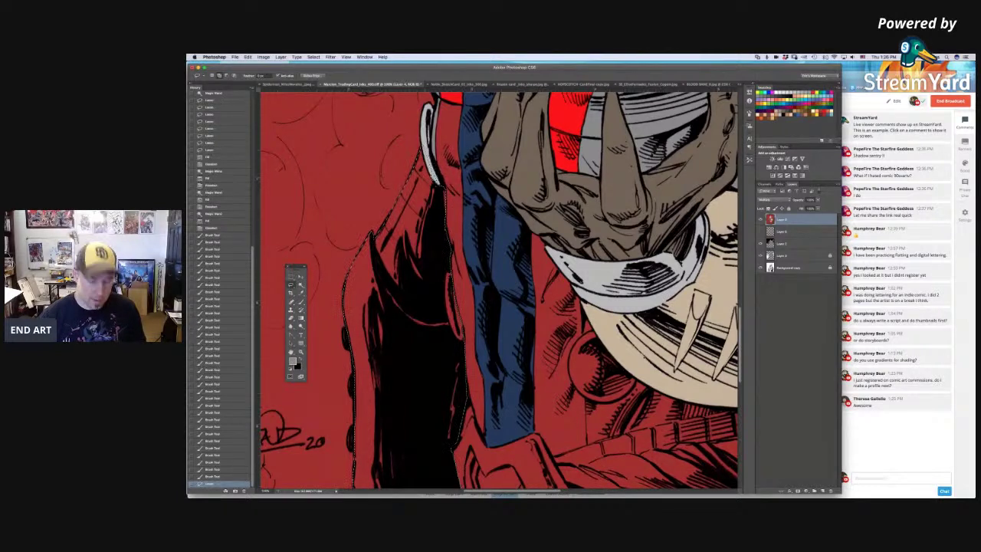
pyautogui.press('w')
pyautogui.keyDown('alt'); pyautogui.click(433, 167); pyautogui.keyUp('alt')
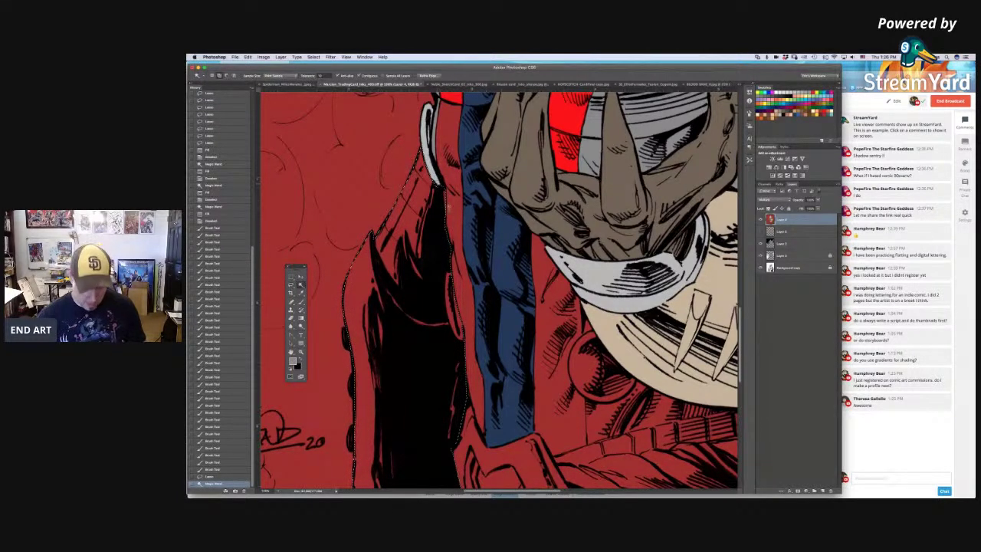
# Step: Fill the selected shadowed shape below the curved band with medium grey and deselect
pyautogui.press('b')
pyautogui.scroll(5, 549, 182)
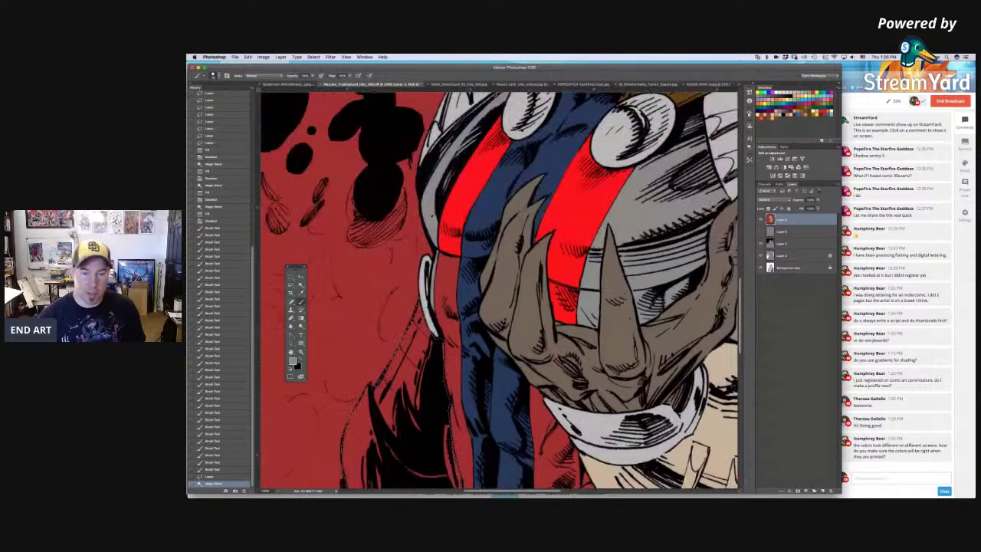
pyautogui.hotkey('alt', 'BackSpace')
pyautogui.scroll(-4, 498, 291)
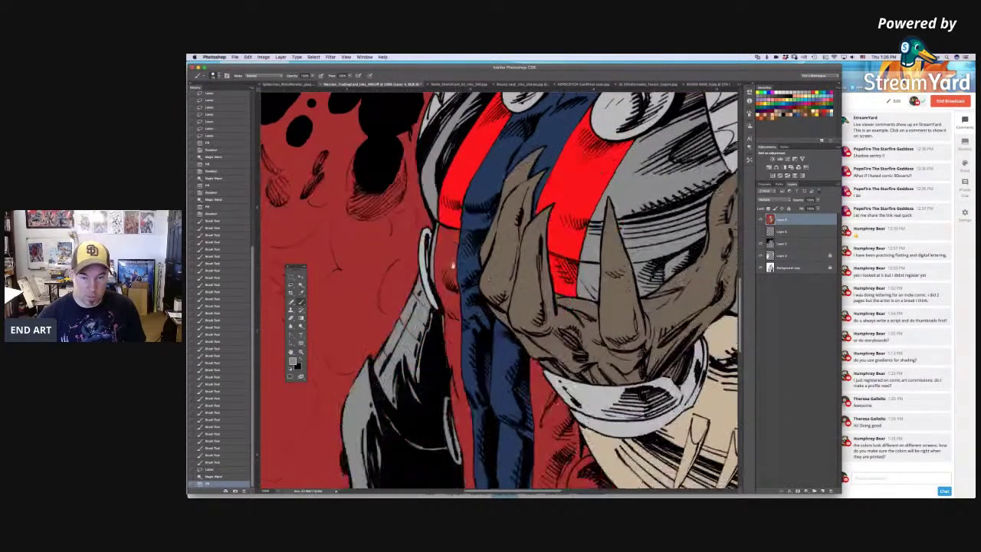
pyautogui.press('super+d')
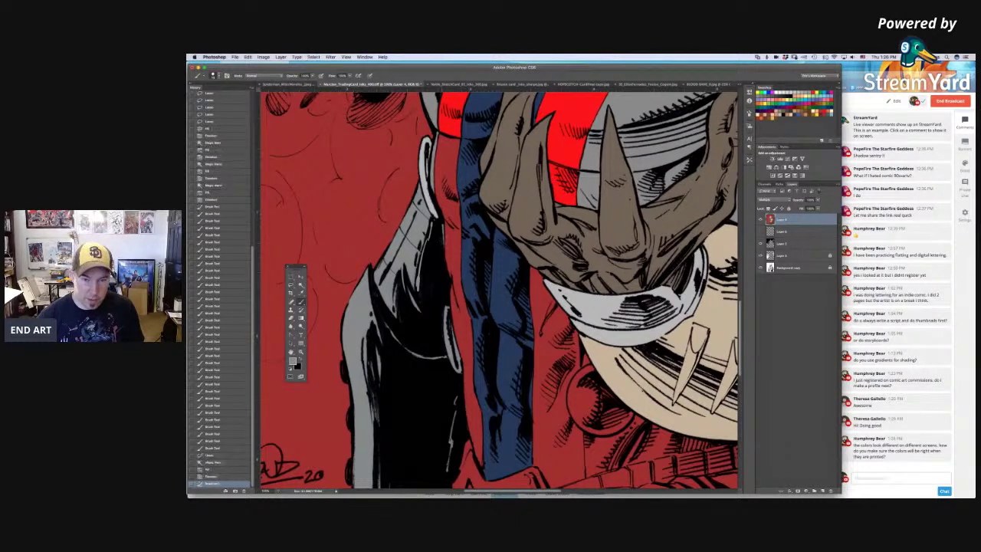
# Step: Select the dark red flat area, brush the chest panel's bright red down the narrow strip beside the blue torso panel, and deselect
pyautogui.press('w')
pyautogui.click(458, 261)
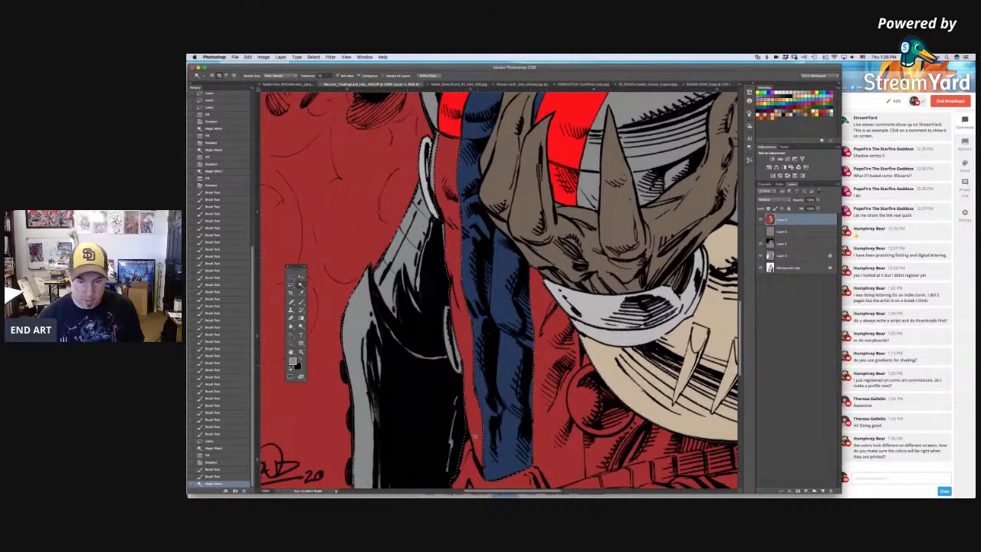
pyautogui.press('b')
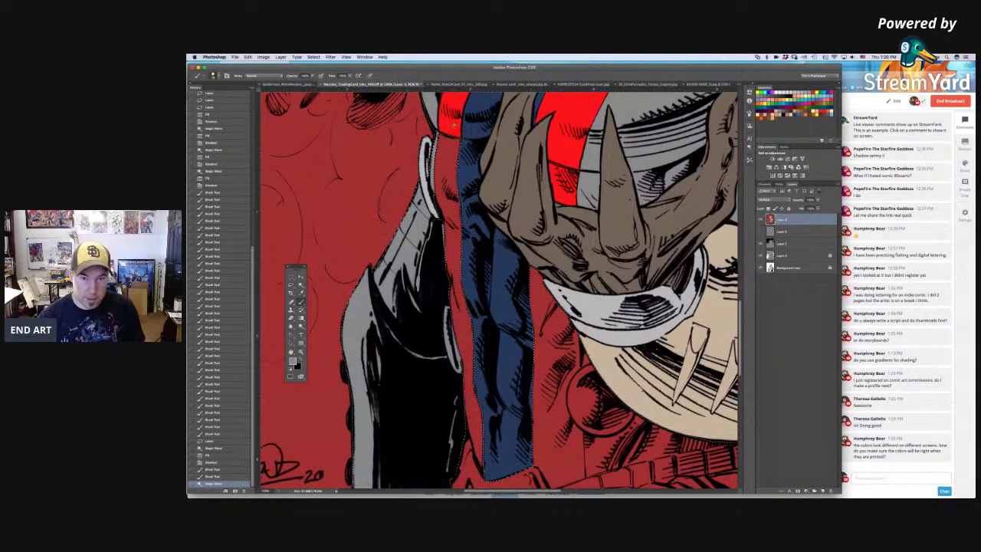
pyautogui.rightClick(461, 176)
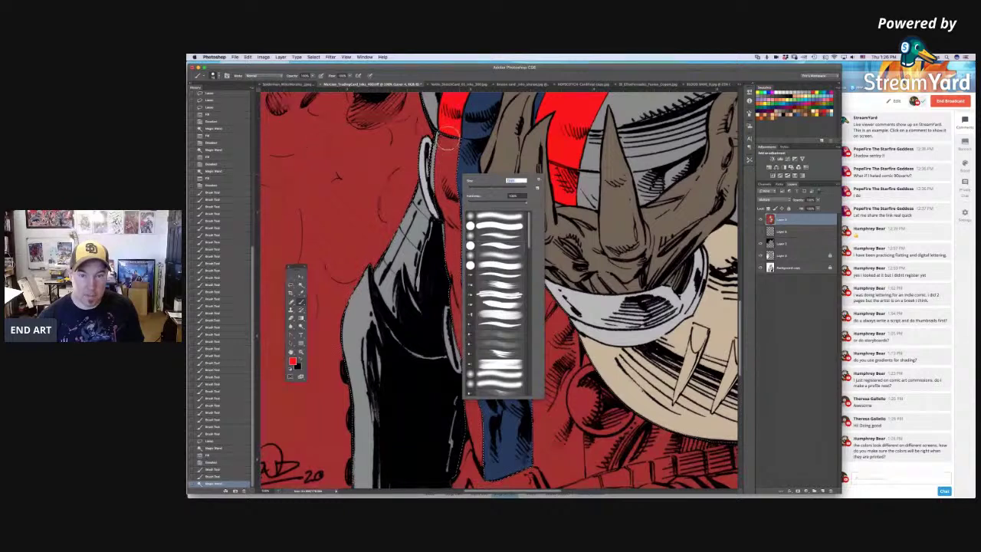
pyautogui.press('Return')
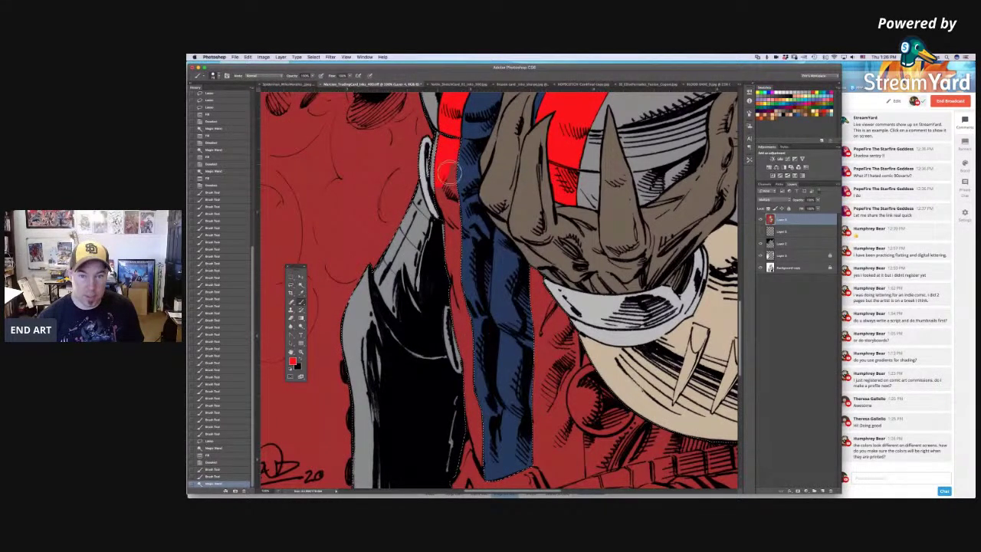
pyautogui.moveTo(452, 195)
pyautogui.mouseDown()
pyautogui.moveTo(452, 236)
pyautogui.moveTo(458, 207)
pyautogui.moveTo(454, 272)
pyautogui.moveTo(447, 246)
pyautogui.moveTo(448, 217)
pyautogui.moveTo(485, 468)
pyautogui.mouseUp()
pyautogui.moveTo(477, 400); pyautogui.dragTo(487, 438)
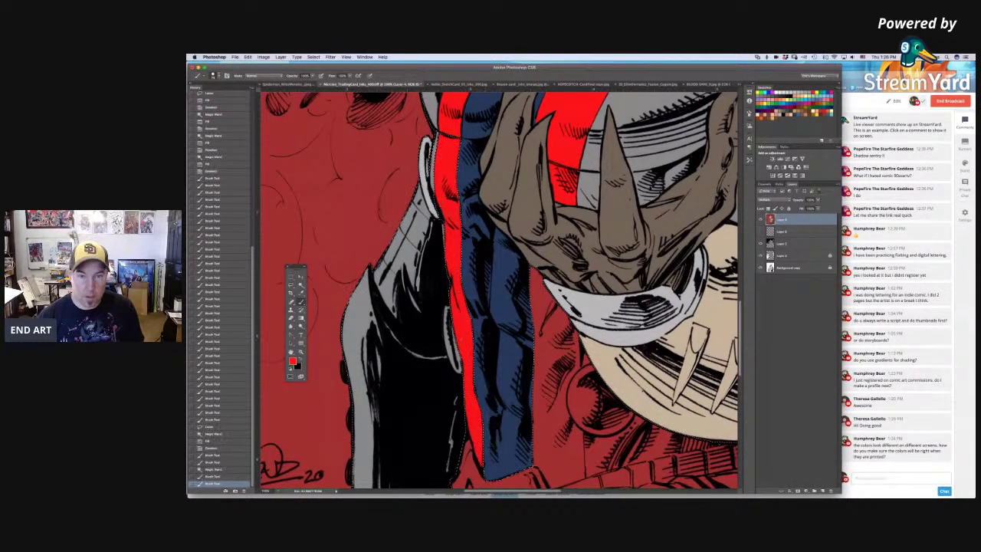
pyautogui.press('super+d')
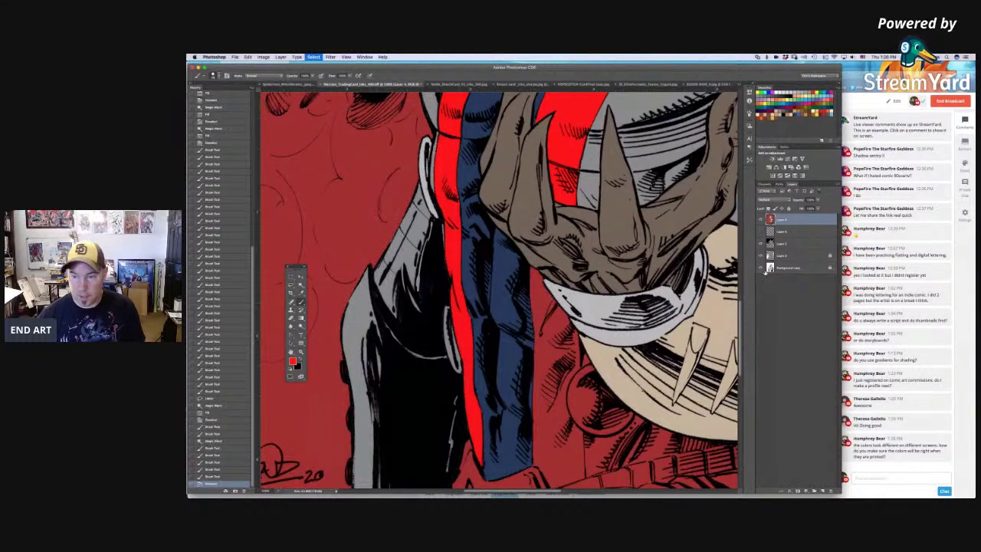
# Step: Check the flats with the ink line art hidden and shown, and touch up the bright red strip where it meets the chest panel
pyautogui.click(762, 268)
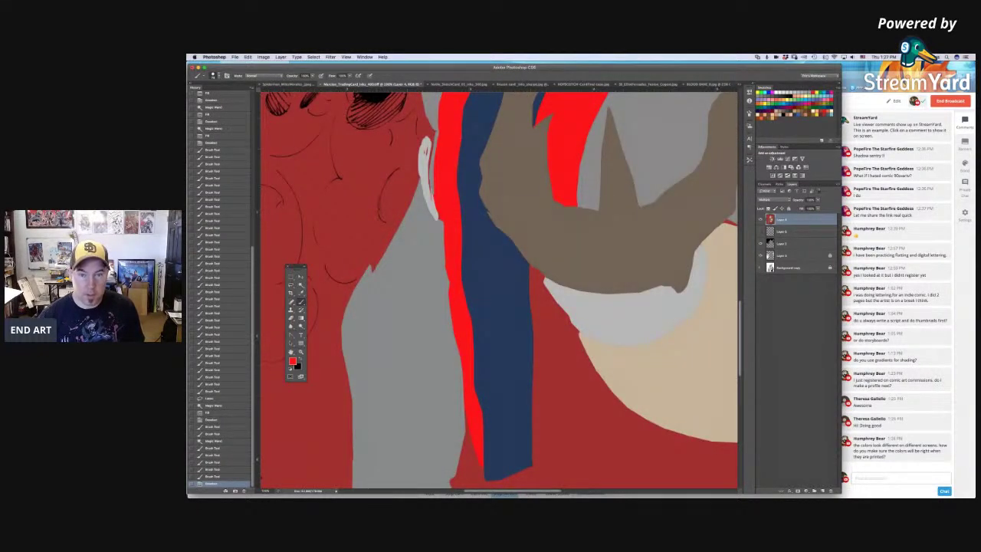
pyautogui.click(762, 268)
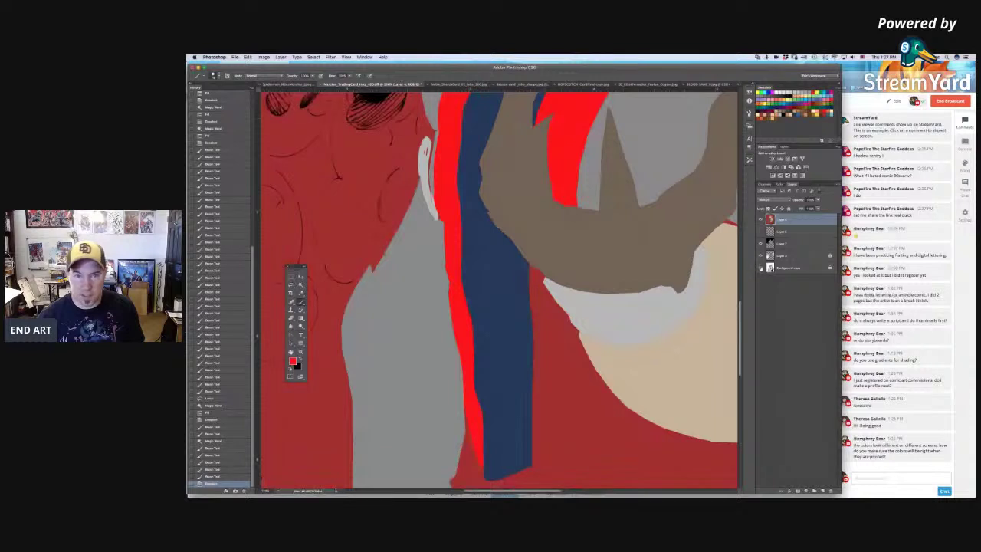
pyautogui.click(761, 268)
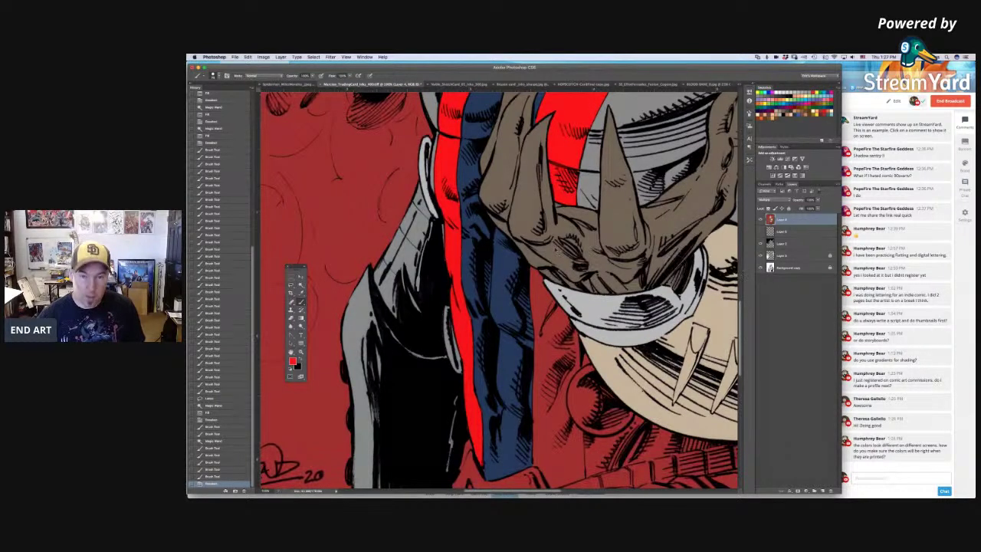
pyautogui.press('super+d')
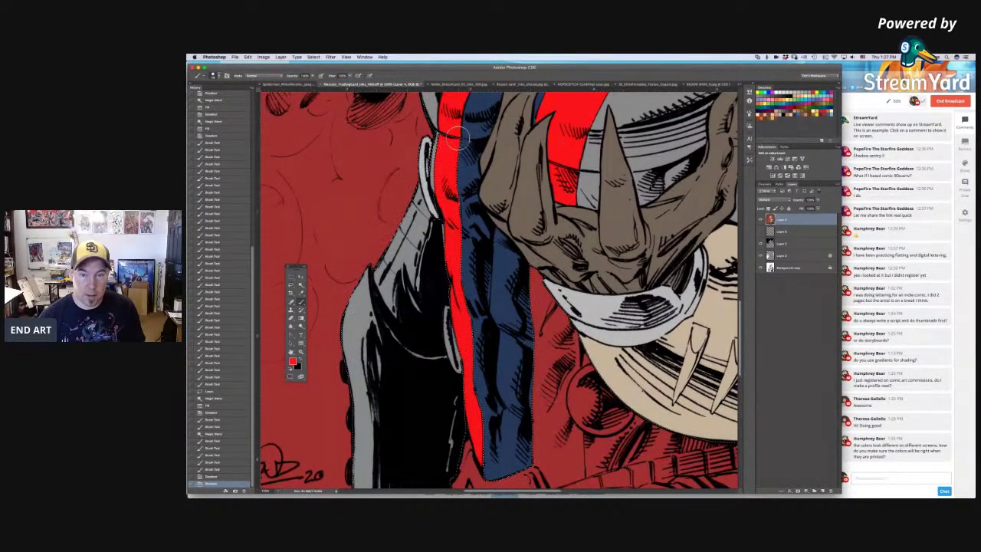
pyautogui.click(464, 150)
pyautogui.click(761, 268)
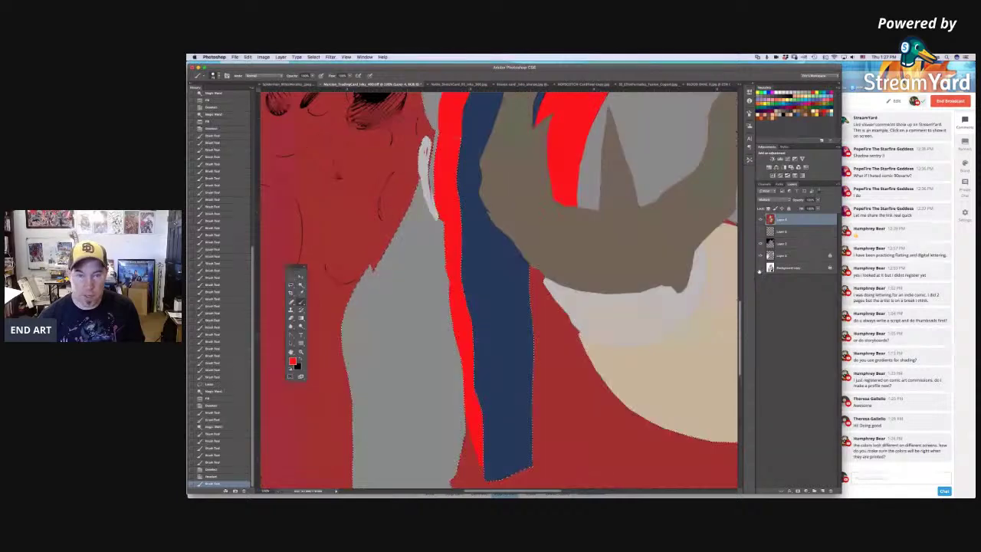
pyautogui.click(761, 268)
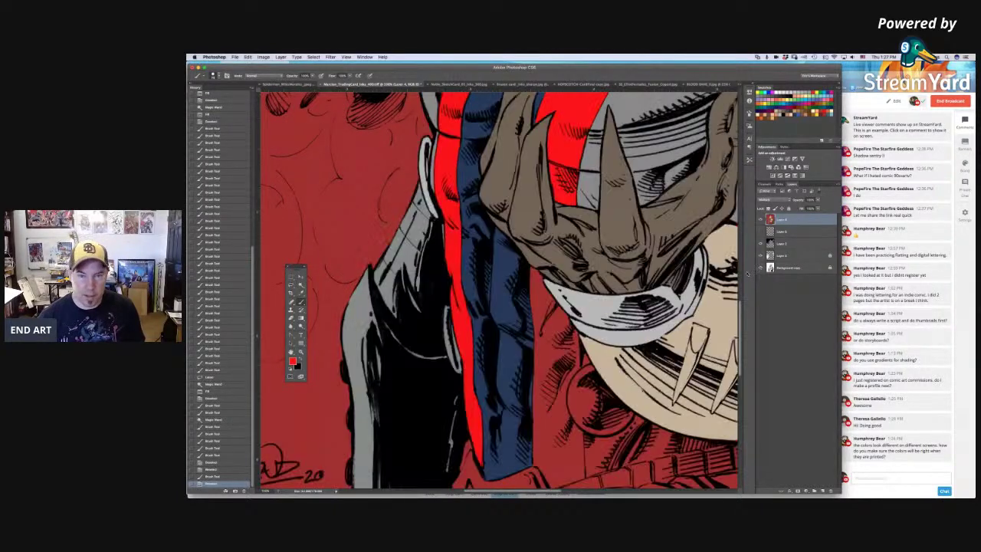
pyautogui.moveTo(453, 140); pyautogui.dragTo(457, 138)
# Step: Select the round stud below the wrist cuff without the overlapping tan shape, fill it with light grey and deselect
pyautogui.scroll(-3, 475, 257)
pyautogui.hscroll(5, 475, 257)
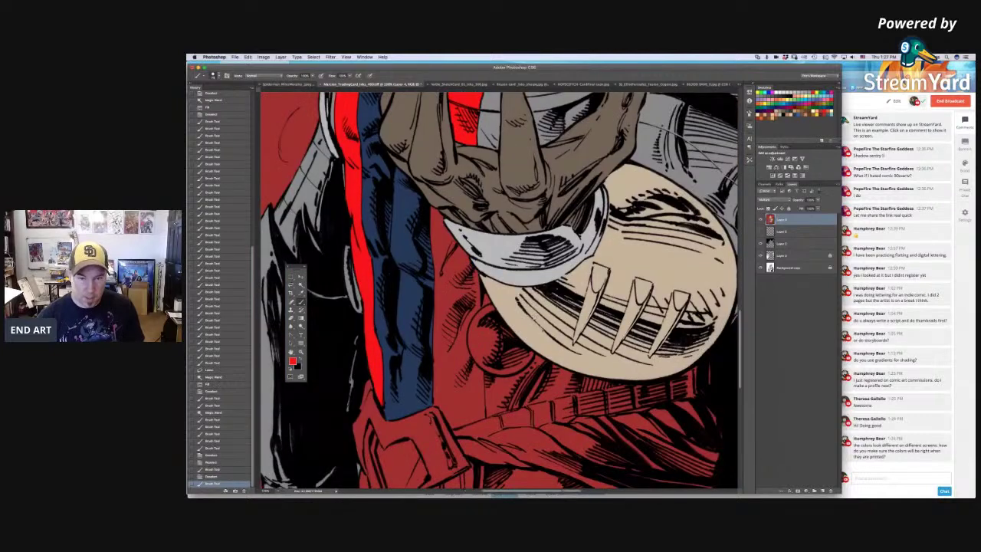
pyautogui.press('l')
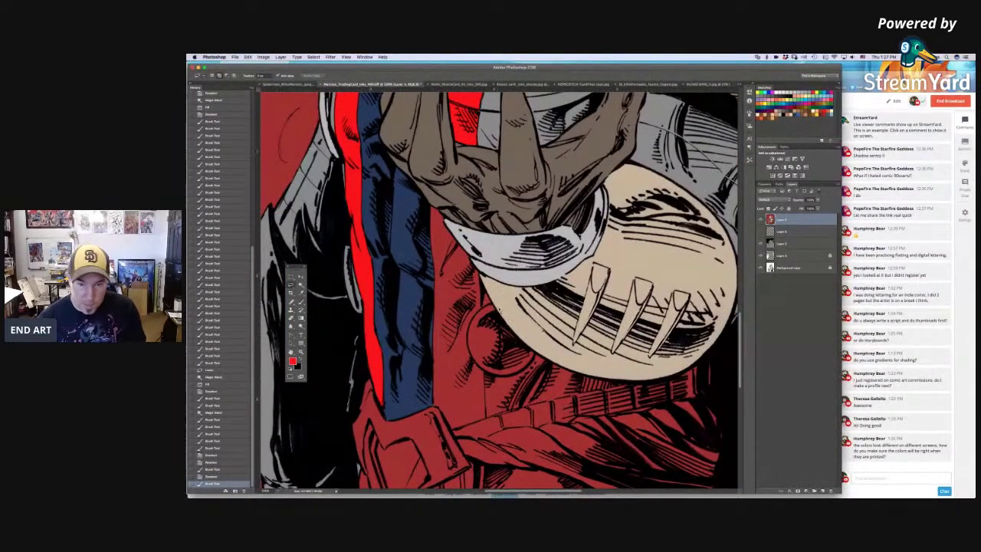
pyautogui.moveTo(488, 309); pyautogui.dragTo(472, 332)
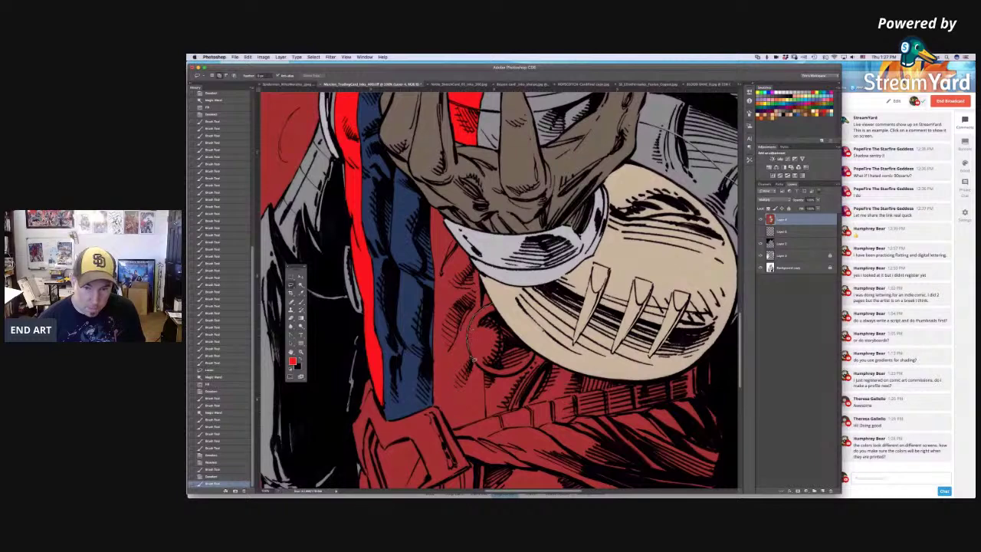
pyautogui.moveTo(484, 372)
pyautogui.mouseDown()
pyautogui.moveTo(519, 388)
pyautogui.moveTo(499, 370)
pyautogui.moveTo(494, 387)
pyautogui.moveTo(539, 358)
pyautogui.mouseUp()
pyautogui.moveTo(529, 312); pyautogui.dragTo(516, 331)
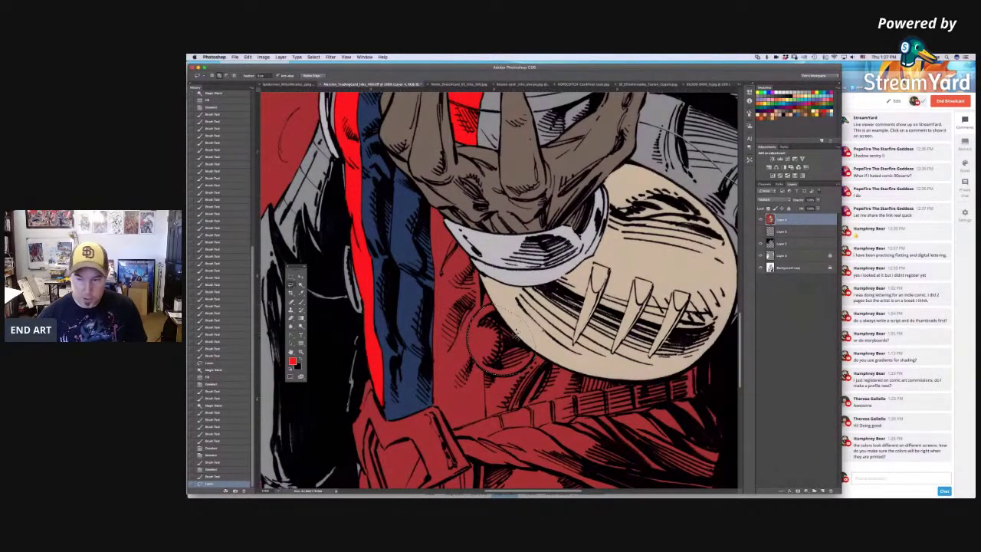
pyautogui.press('b')
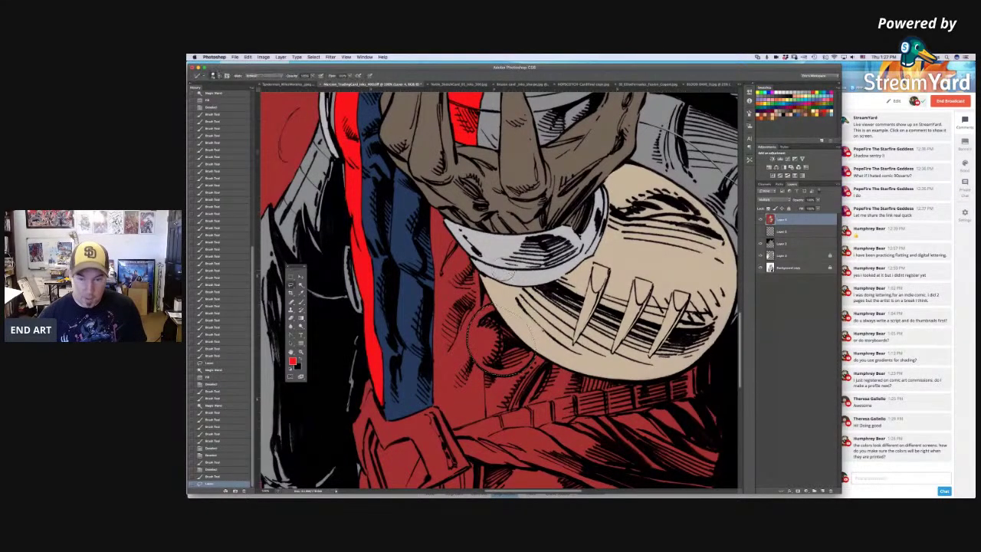
pyautogui.press('w')
pyautogui.click(521, 328)
pyautogui.hotkey('alt', 'BackSpace')
pyautogui.press('super+d')
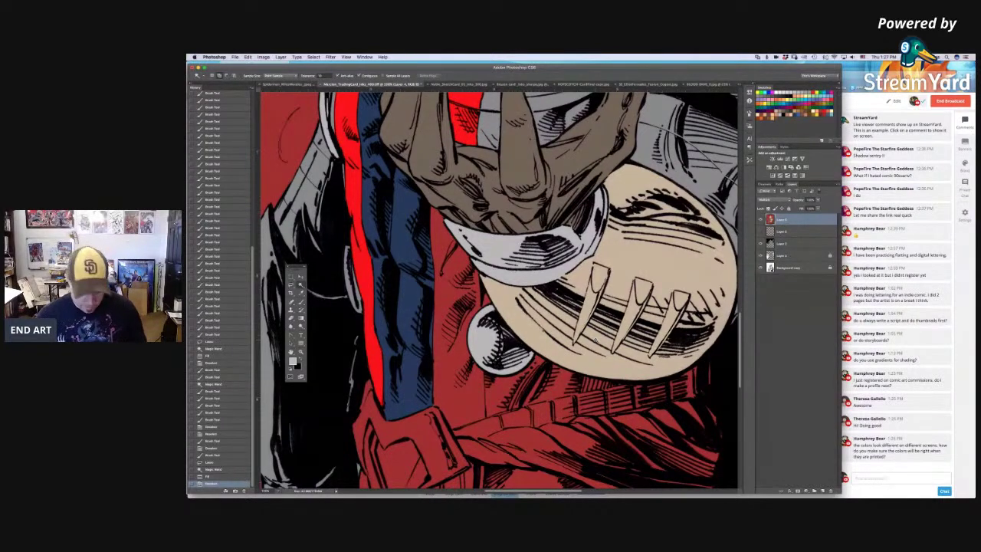
# Step: Lasso the small spot on the border between the bright red strip and the blue torso panel, fill it with black and deselect
pyautogui.press('super+plus')
pyautogui.press('super+plus')
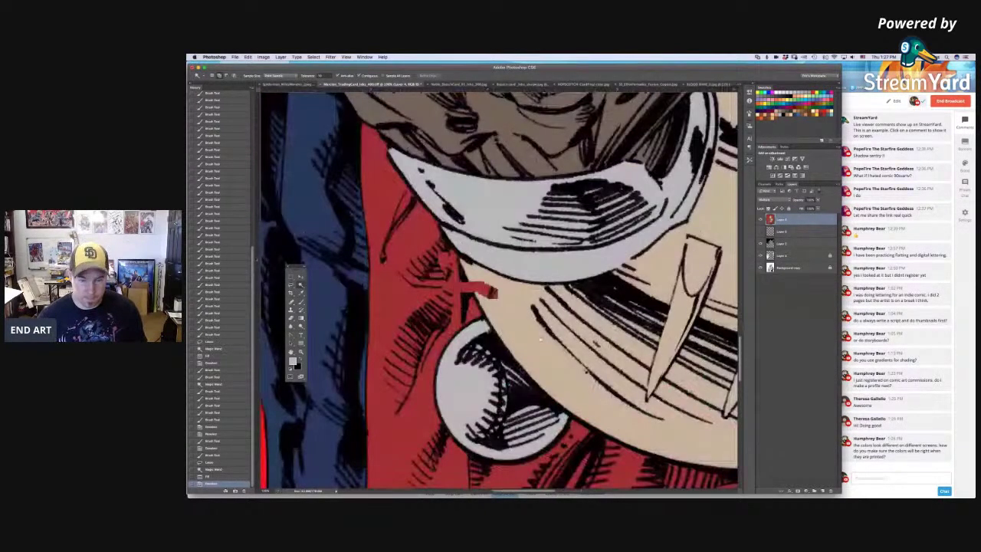
pyautogui.scroll(3, 479, 337)
pyautogui.press('super+minus')
pyautogui.press('super+plus')
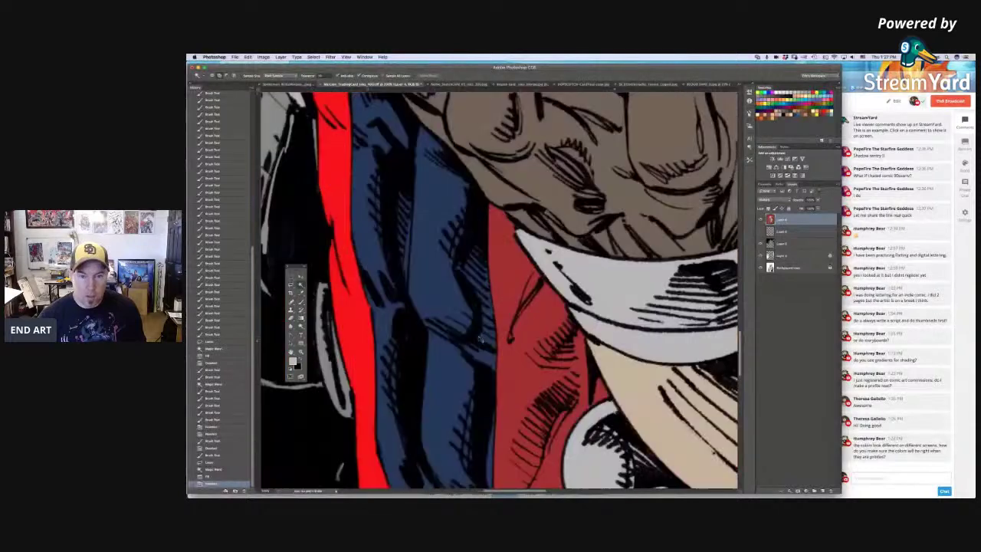
pyautogui.scroll(3, 479, 337)
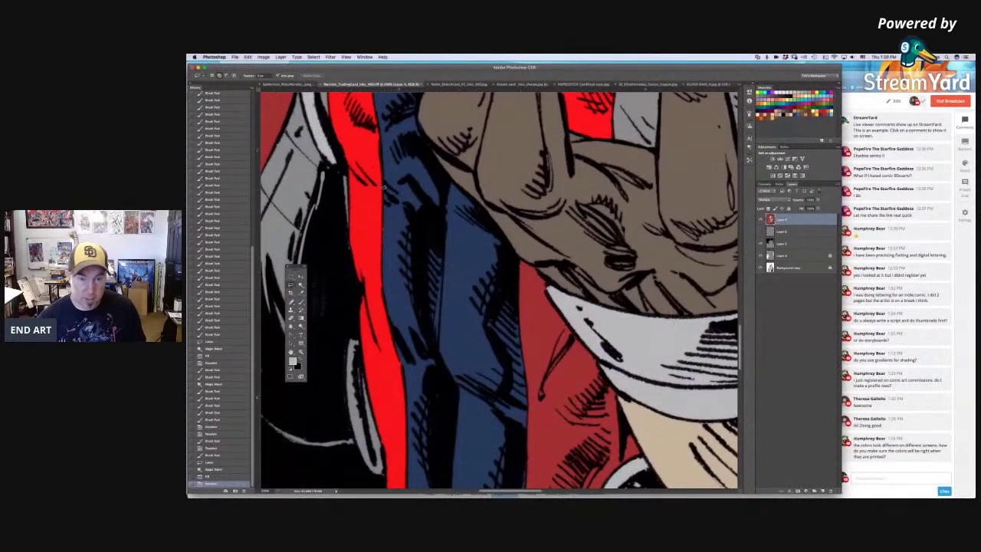
pyautogui.moveTo(386, 192)
pyautogui.mouseDown()
pyautogui.moveTo(387, 271)
pyautogui.moveTo(400, 210)
pyautogui.moveTo(382, 172)
pyautogui.mouseUp()
pyautogui.press('b')
pyautogui.press('d')
pyautogui.hotkey('alt', 'BackSpace')
pyautogui.press('super+d')
pyautogui.scroll(3, 464, 306)
pyautogui.hscroll(-1, 464, 307)
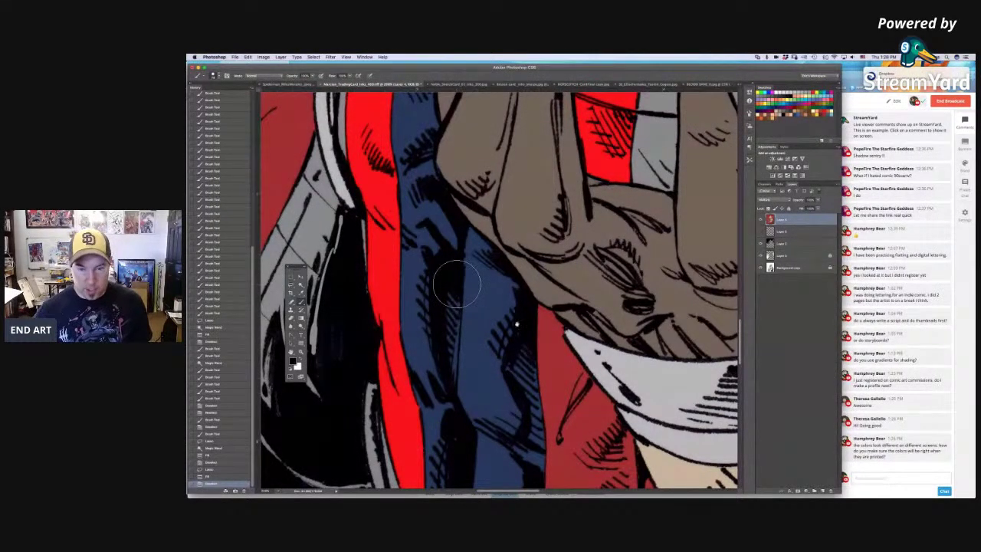
# Step: Review the flats across the torso and the whole figure, and check the image's colour mode
pyautogui.scroll(-3, 457, 284)
pyautogui.hscroll(3, 457, 283)
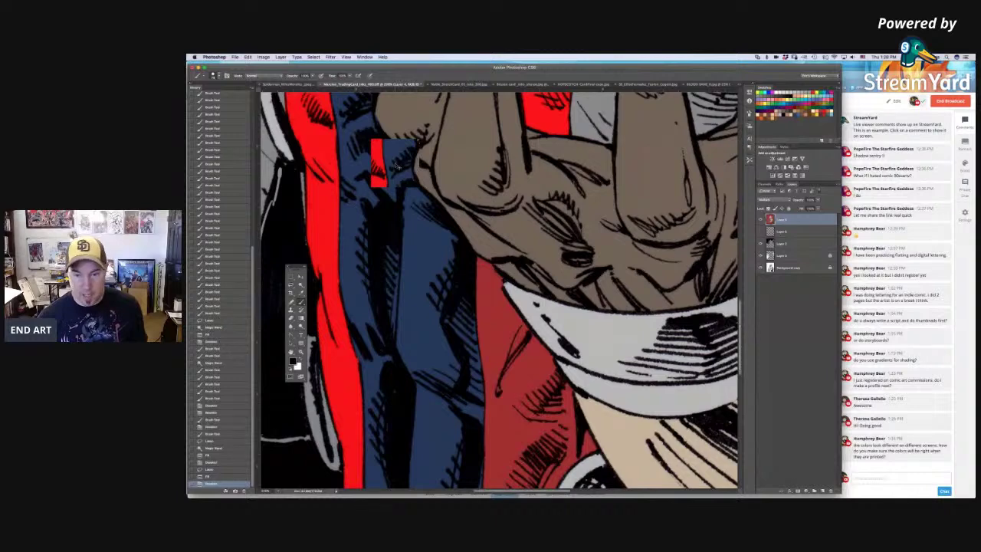
pyautogui.scroll(-4, 397, 165)
pyautogui.scroll(5, 485, 263)
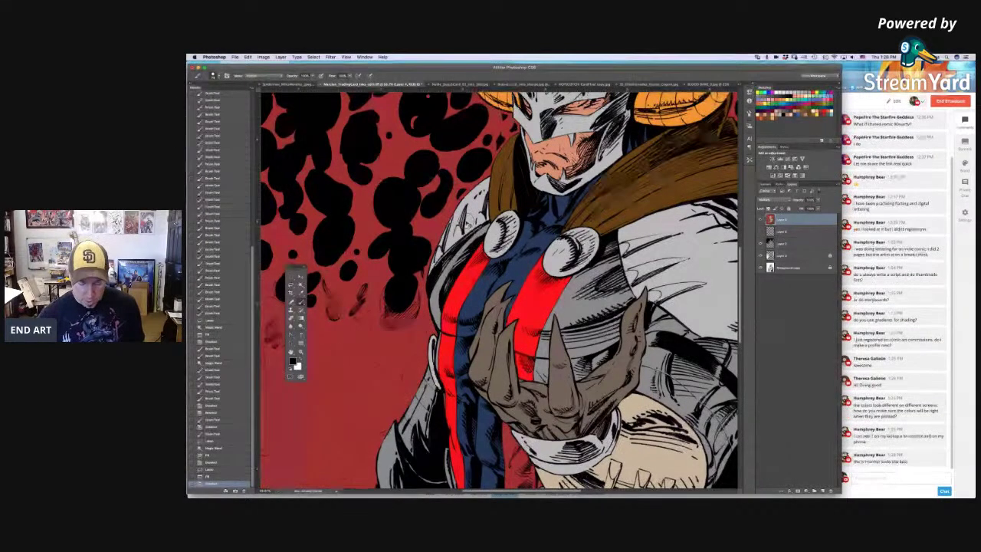
pyautogui.scroll(-2, 492, 278)
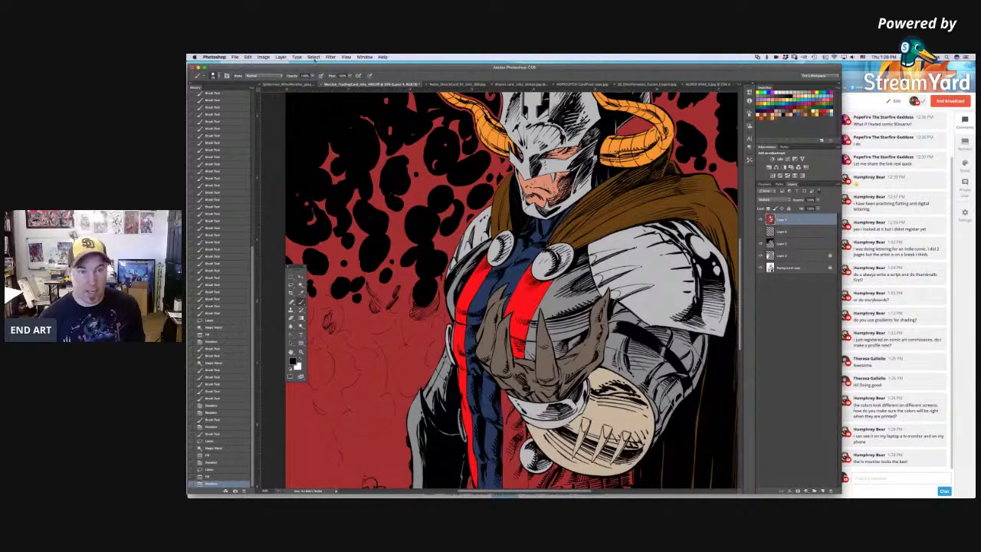
pyautogui.click(264, 59)
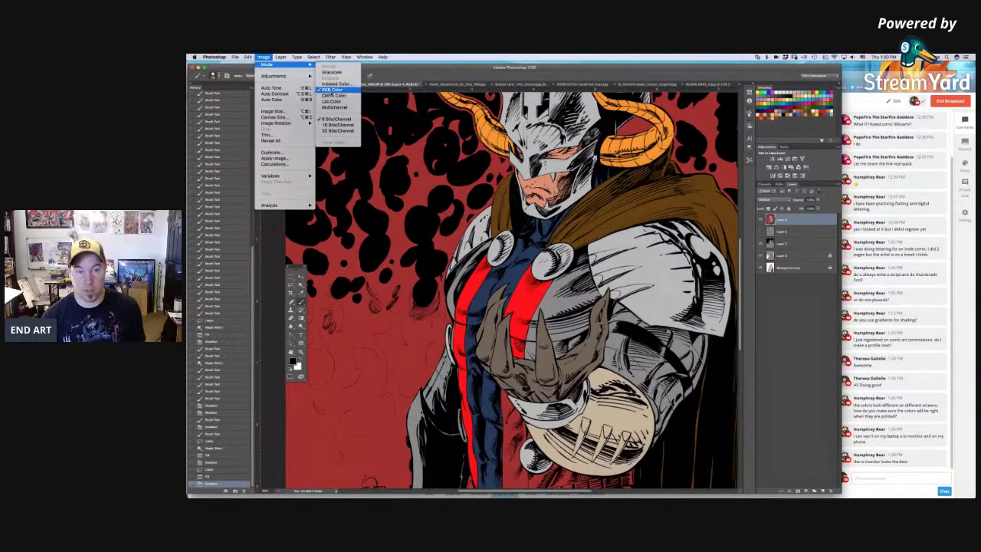
pyautogui.click(332, 90)
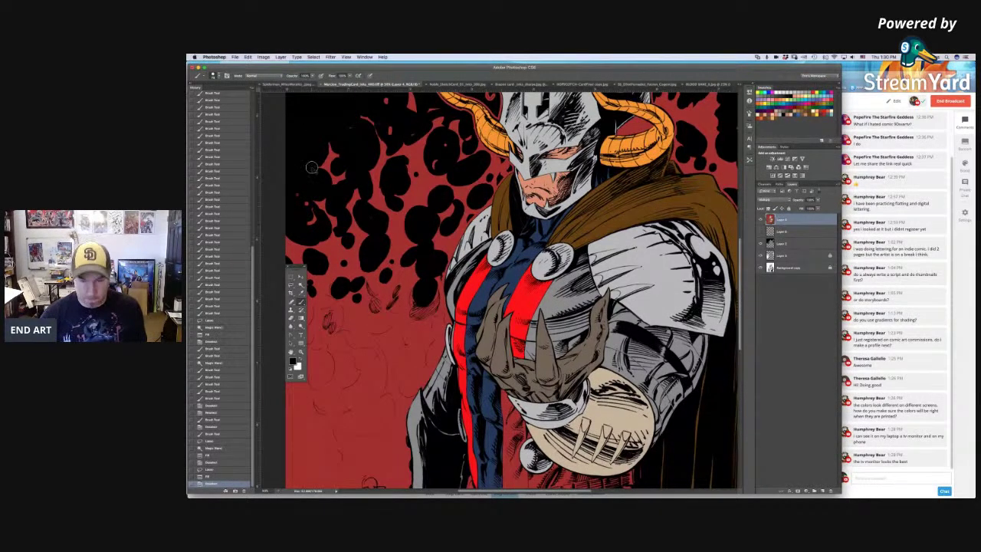
# Step: Lasso around the belt buckle, the segmented belt and the panel between the round stud and the belt
pyautogui.press('super+plus')
pyautogui.moveTo(502, 339); pyautogui.dragTo(464, 270)
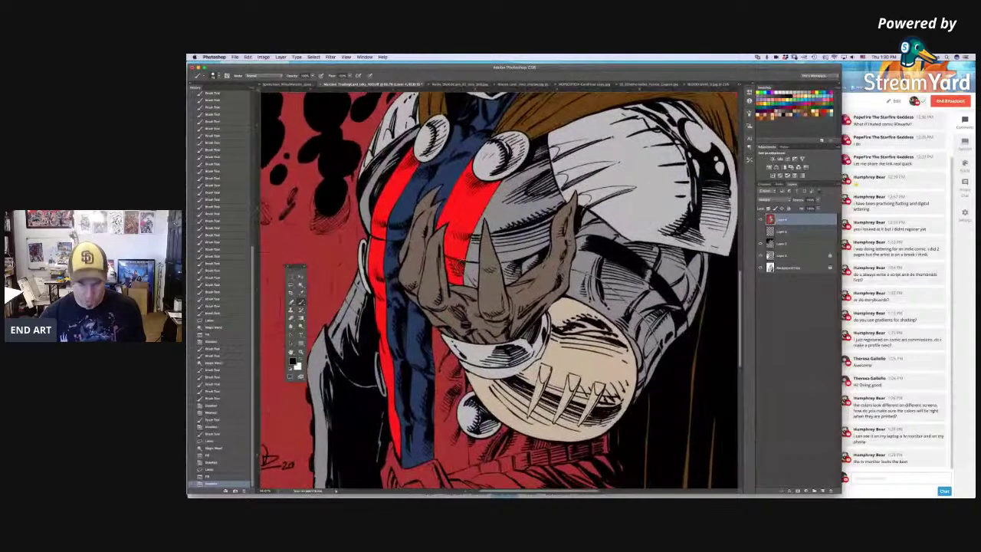
pyautogui.press('super+minus')
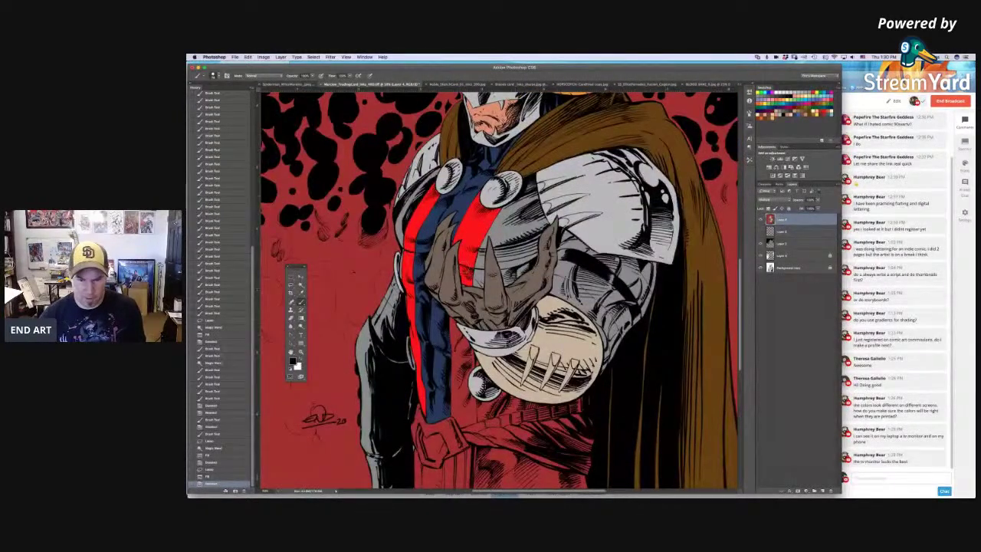
pyautogui.press('super+plus')
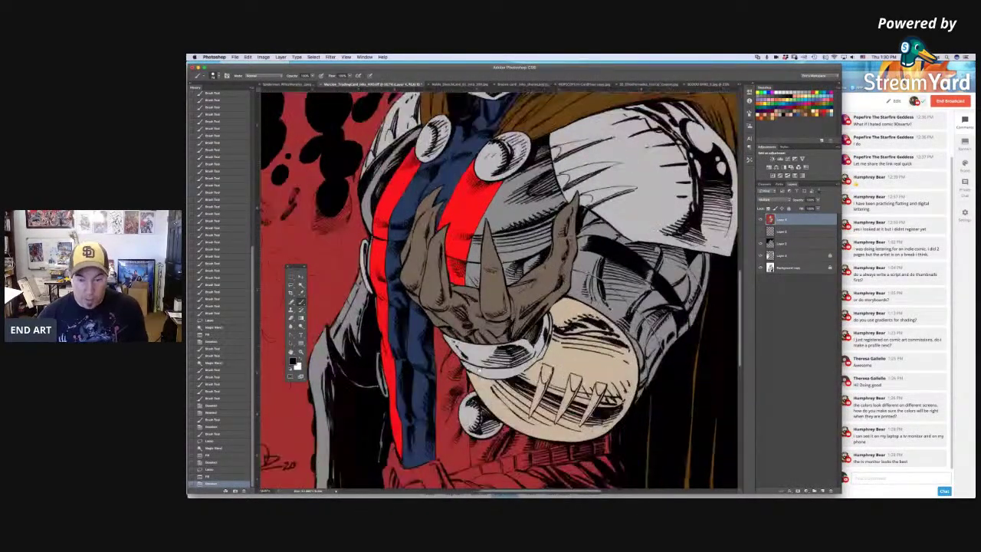
pyautogui.moveTo(422, 410); pyautogui.dragTo(411, 310)
pyautogui.press('super+plus')
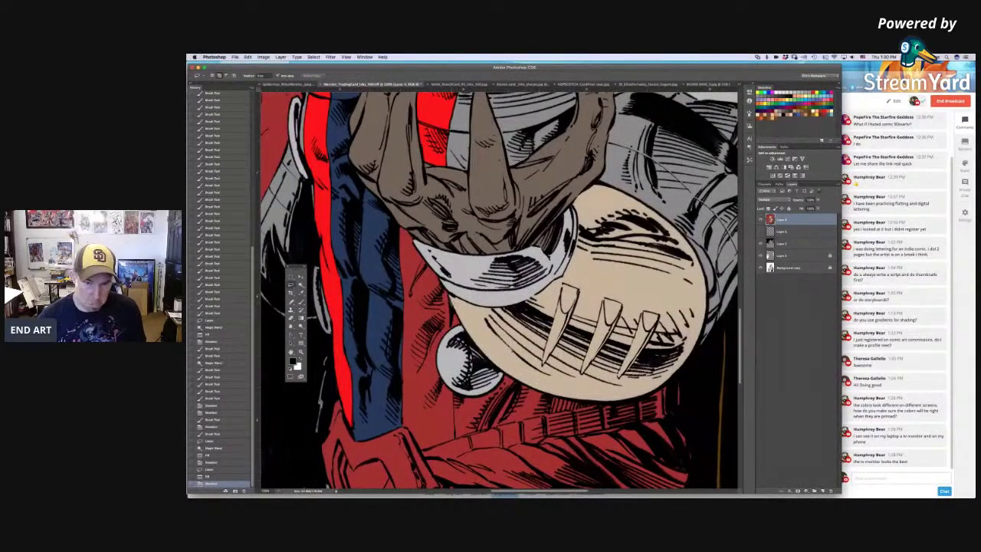
pyautogui.moveTo(455, 308)
pyautogui.mouseDown()
pyautogui.moveTo(460, 336)
pyautogui.moveTo(465, 328)
pyautogui.mouseUp()
pyautogui.moveTo(457, 397)
pyautogui.mouseDown()
pyautogui.moveTo(458, 444)
pyautogui.moveTo(421, 456)
pyautogui.moveTo(395, 412)
pyautogui.moveTo(342, 401)
pyautogui.moveTo(326, 441)
pyautogui.moveTo(325, 486)
pyautogui.moveTo(349, 400)
pyautogui.moveTo(325, 360)
pyautogui.moveTo(346, 407)
pyautogui.moveTo(390, 421)
pyautogui.moveTo(381, 417)
pyautogui.moveTo(395, 397)
pyautogui.moveTo(438, 376)
pyautogui.moveTo(428, 349)
pyautogui.moveTo(439, 345)
pyautogui.moveTo(672, 305)
pyautogui.moveTo(659, 274)
pyautogui.moveTo(628, 286)
pyautogui.moveTo(546, 259)
pyautogui.moveTo(461, 206)
pyautogui.moveTo(463, 281)
pyautogui.mouseUp()
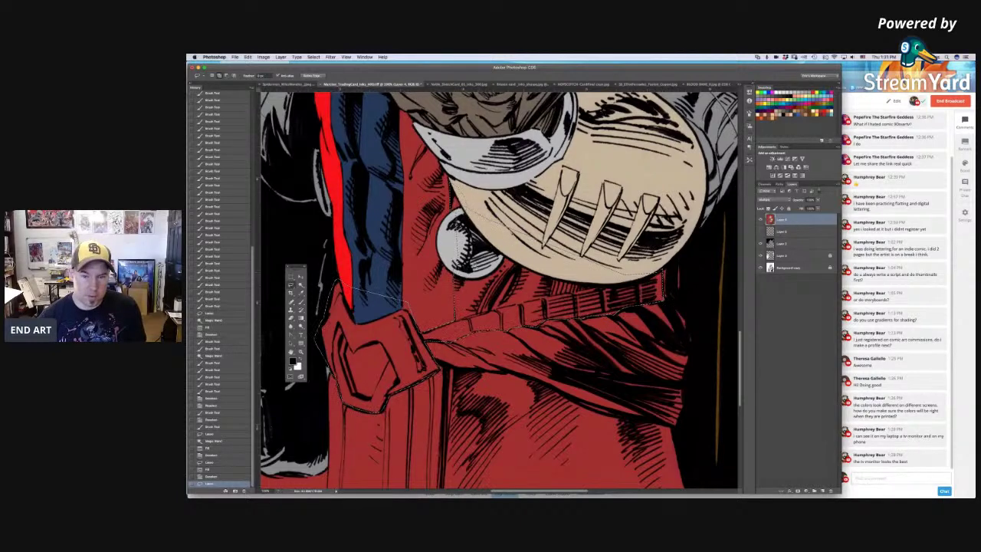
# Step: Subtract the stud, tan sphere, bright red strip, blue panel and outer black areas from the belt selection with the Magic Wand
pyautogui.press('w')
pyautogui.click(483, 257)
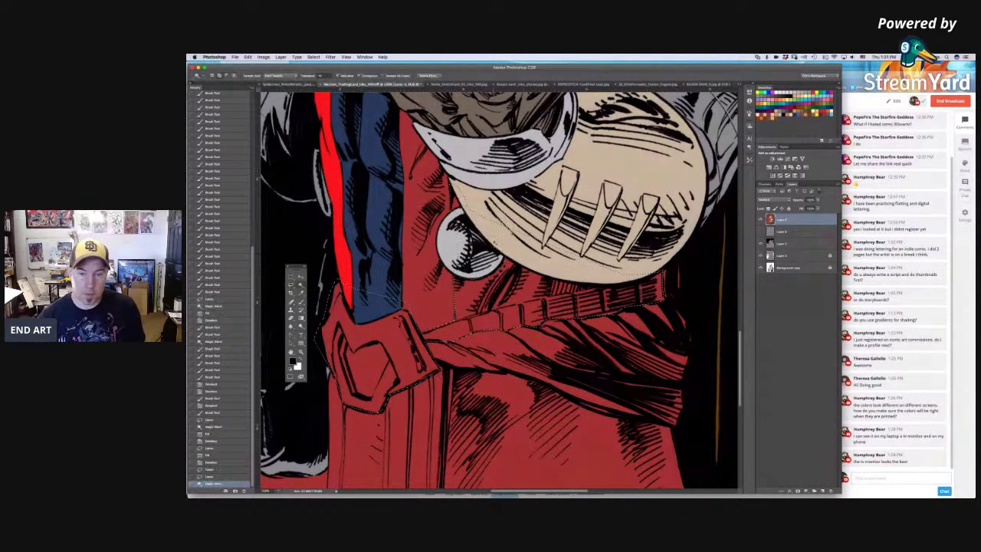
pyautogui.keyDown('alt'); pyautogui.click(494, 236); pyautogui.keyUp('alt')
pyautogui.press('b')
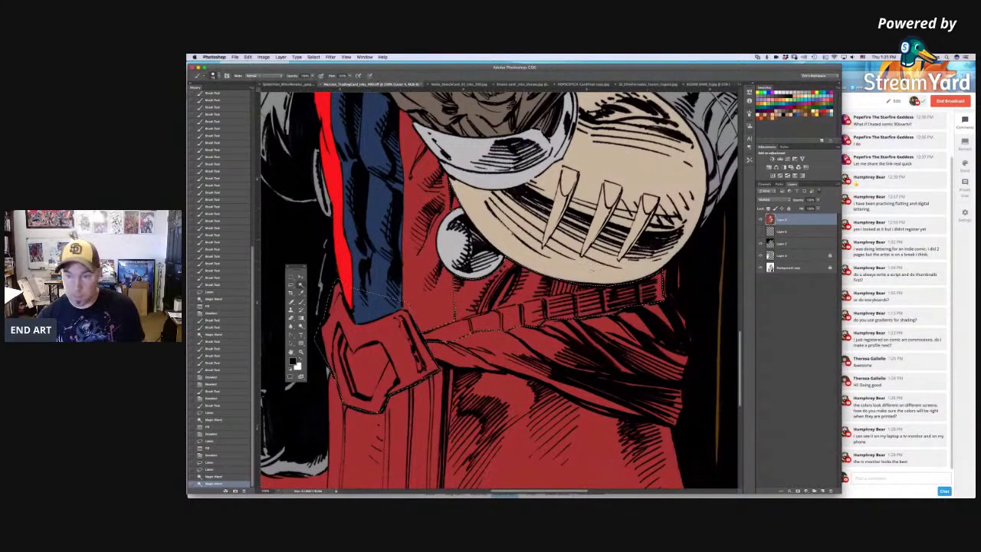
pyautogui.press('w')
pyautogui.keyDown('shift'); pyautogui.click(351, 308); pyautogui.keyUp('shift')
pyautogui.keyDown('shift'); pyautogui.click(385, 316); pyautogui.keyUp('shift')
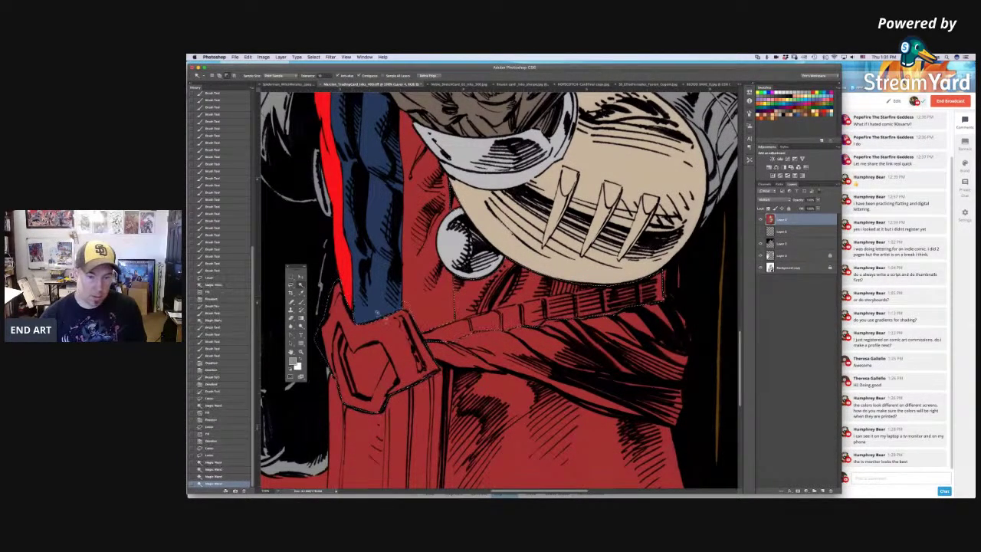
pyautogui.keyDown('shift'); pyautogui.click(311, 340); pyautogui.keyUp('shift')
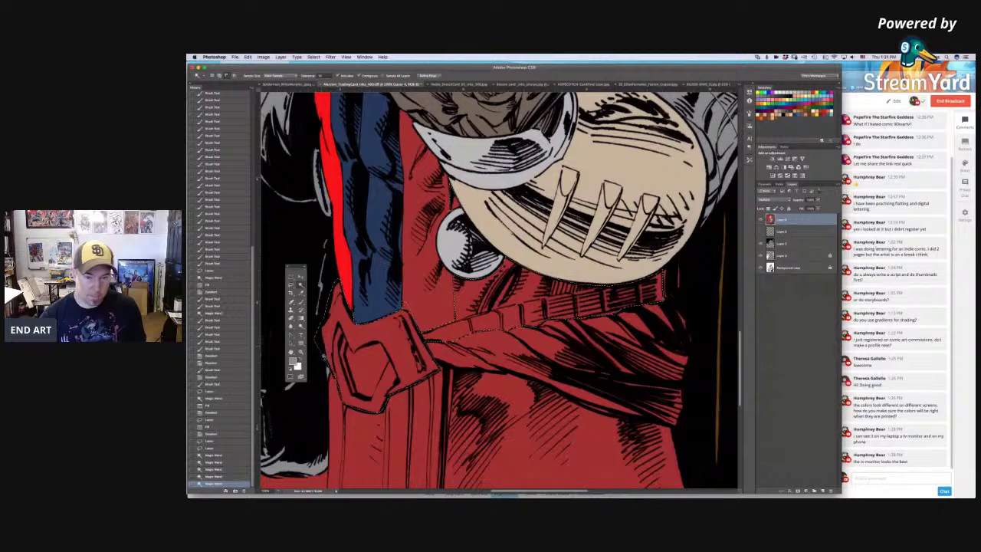
pyautogui.keyDown('shift'); pyautogui.click(319, 347); pyautogui.keyUp('shift')
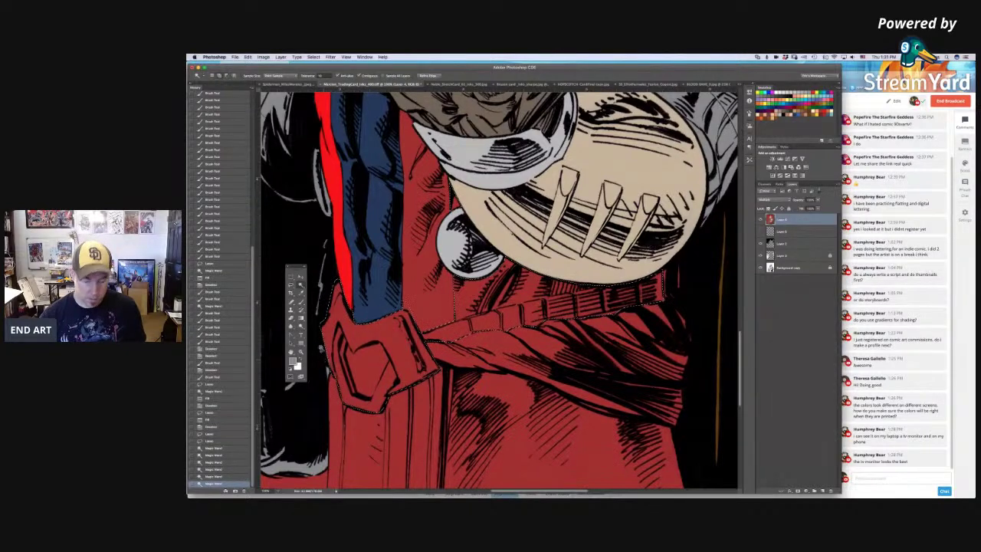
# Step: Try filling the belt and buckle selection with white and with grey, and check the foreground grey in the colour picker
pyautogui.press('super+BackSpace')
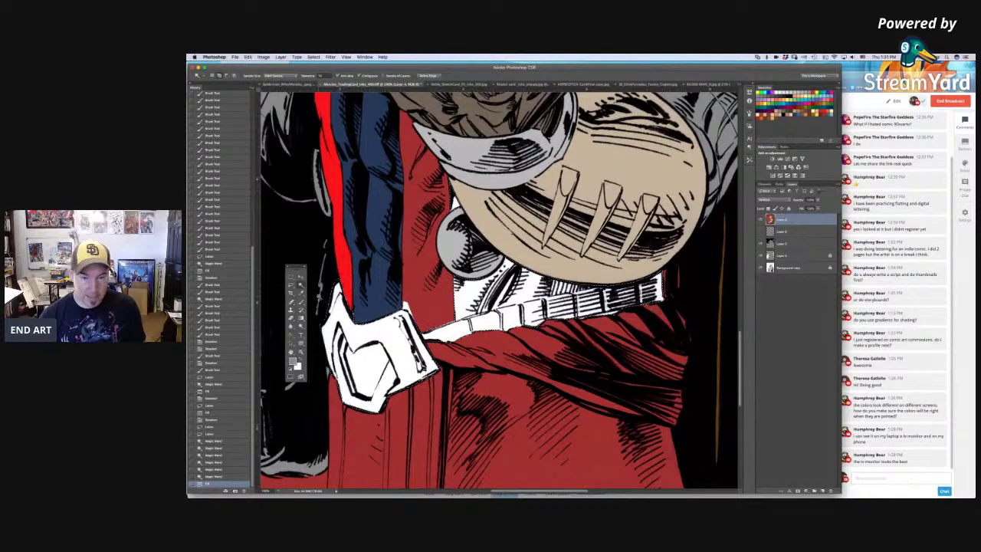
pyautogui.moveTo(406, 335); pyautogui.dragTo(445, 331)
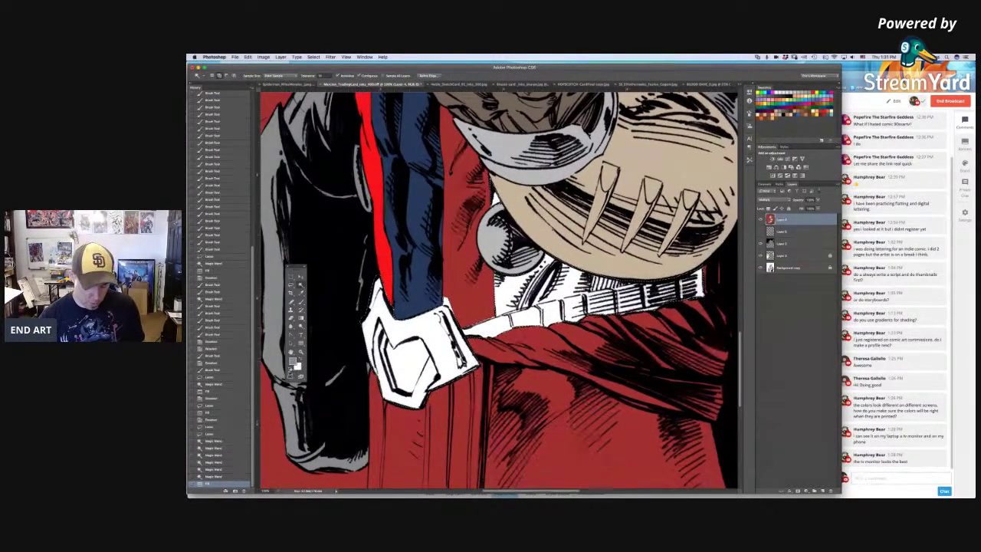
pyautogui.hotkey('alt', 'BackSpace')
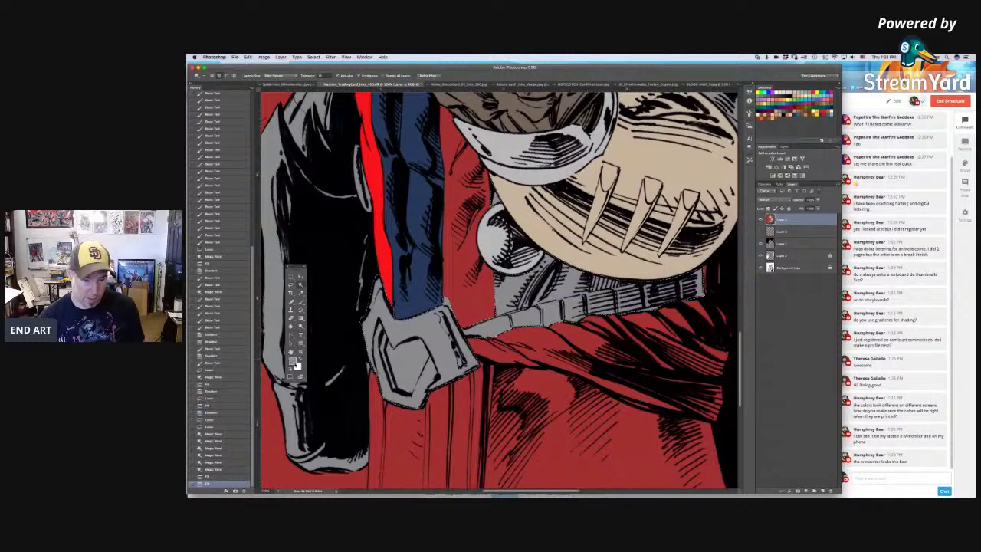
pyautogui.click(292, 360)
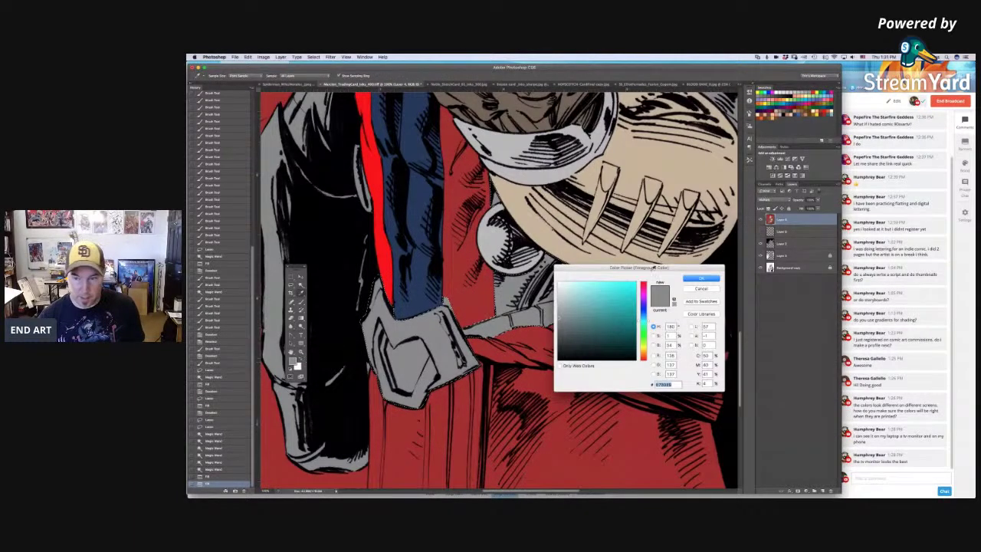
pyautogui.click(700, 289)
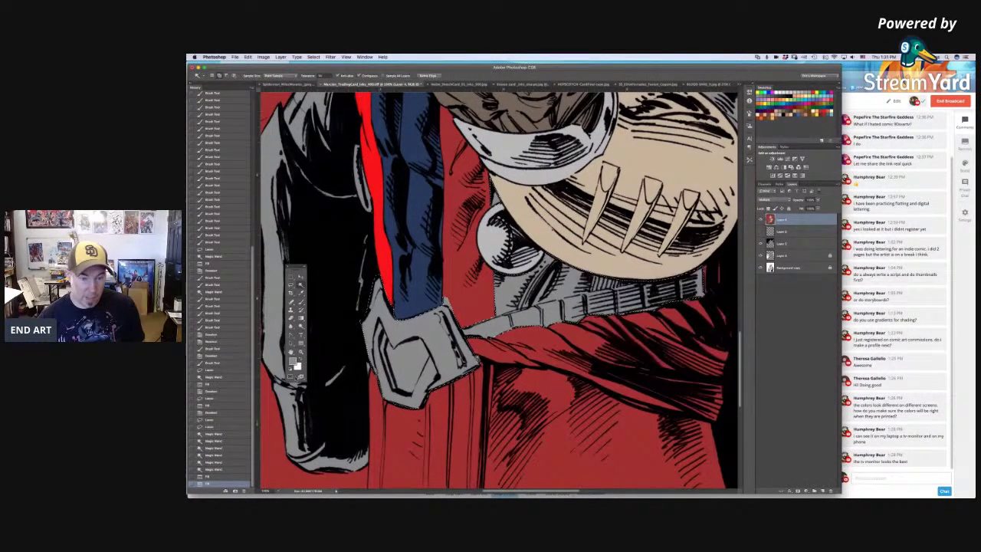
# Step: Undo the belt's white and grey fills, and try to subtract the dark red area beside the buckle with the Magic Wand
pyautogui.press('super+d')
pyautogui.click(322, 362)
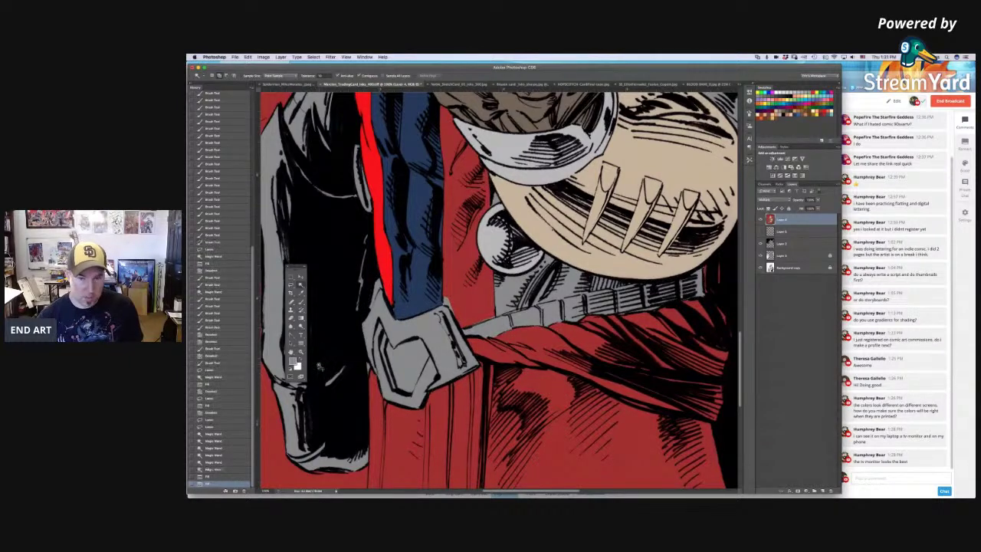
pyautogui.click(400, 357)
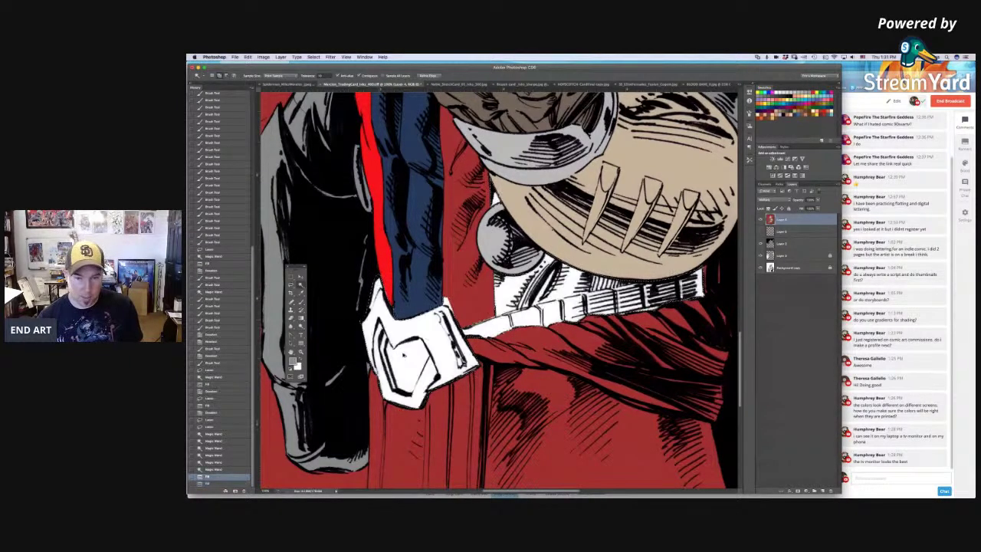
pyautogui.click(447, 303)
pyautogui.click(627, 197)
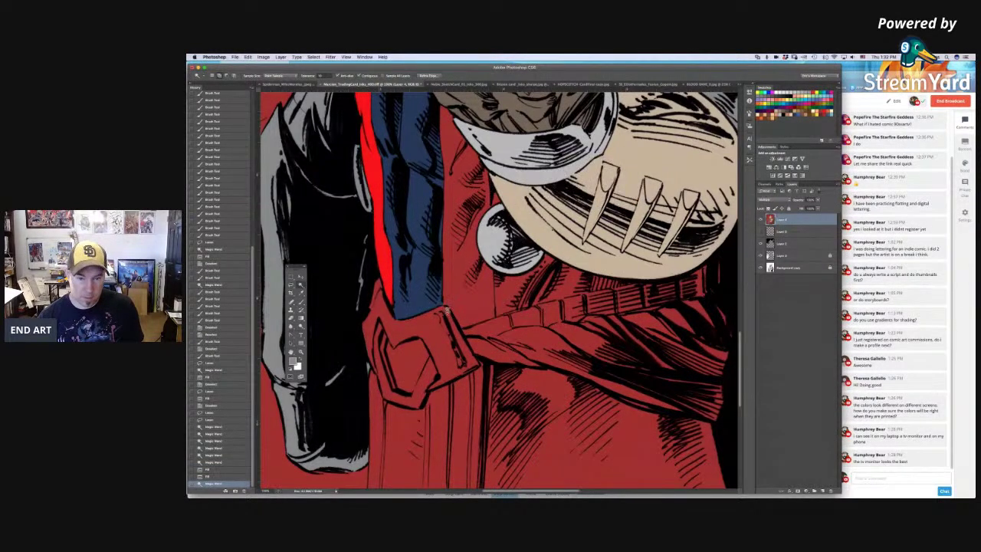
pyautogui.click(231, 462)
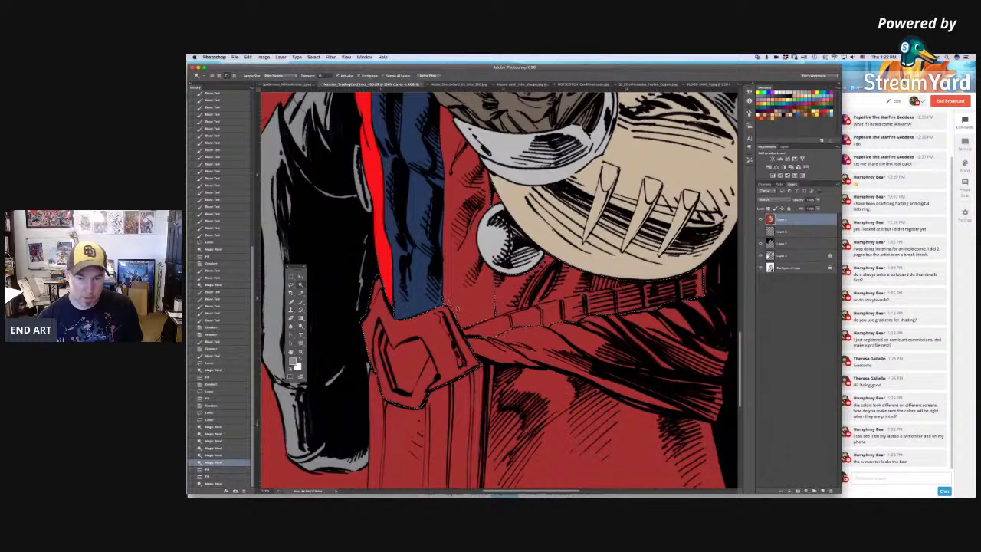
pyautogui.click(458, 307)
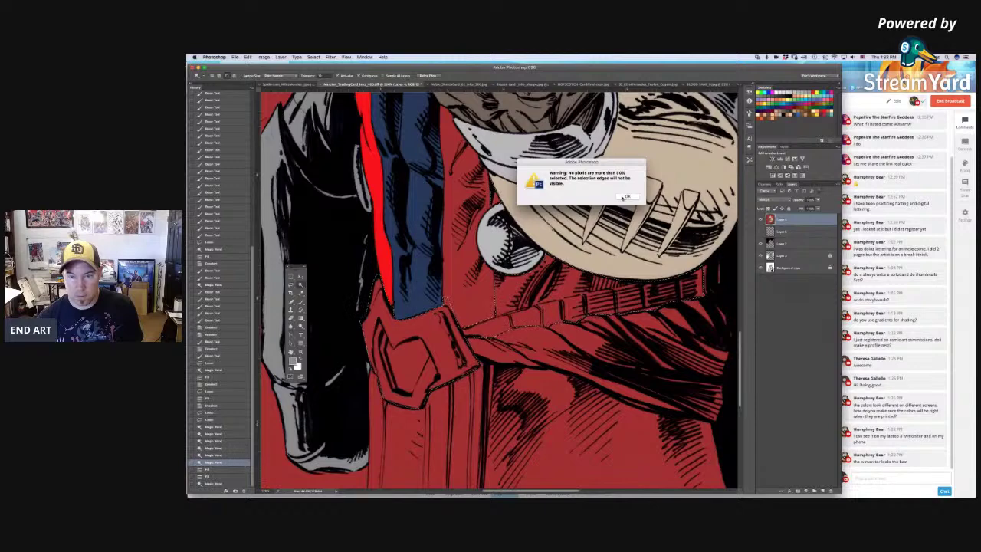
pyautogui.click(624, 197)
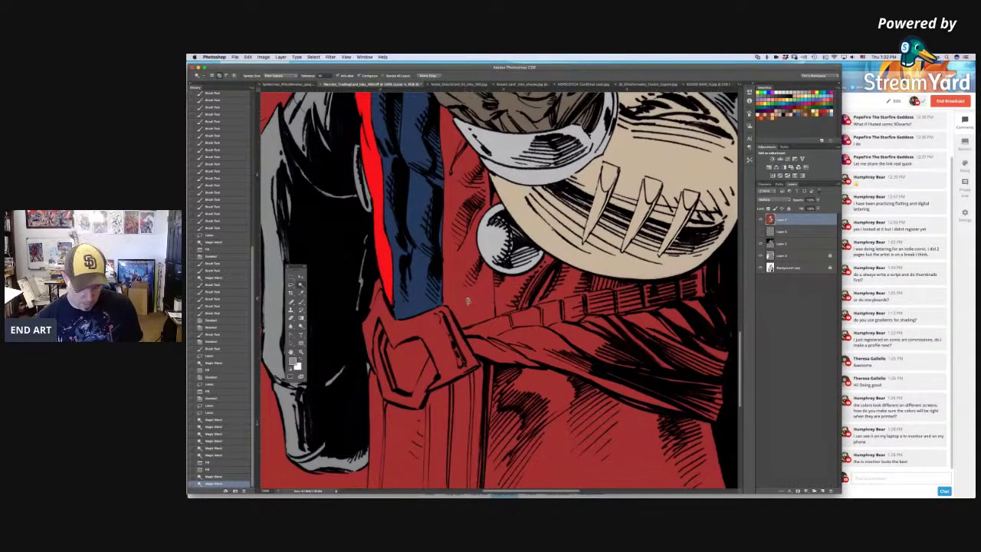
pyautogui.click(469, 303)
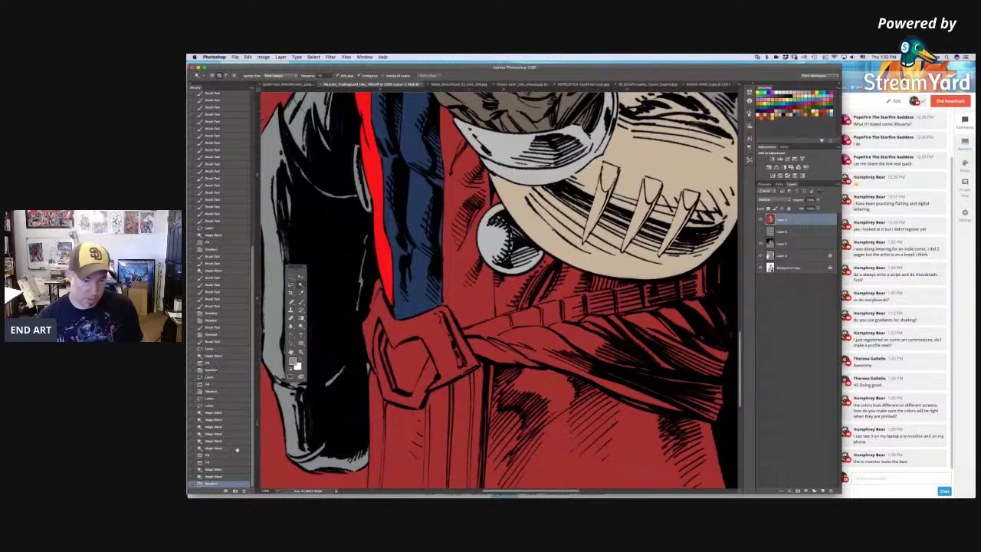
# Step: Restore the belt selection, lasso out the spot at the buckle's upper corner, fill the selection with grey and deselect
pyautogui.click(230, 448)
pyautogui.press('l')
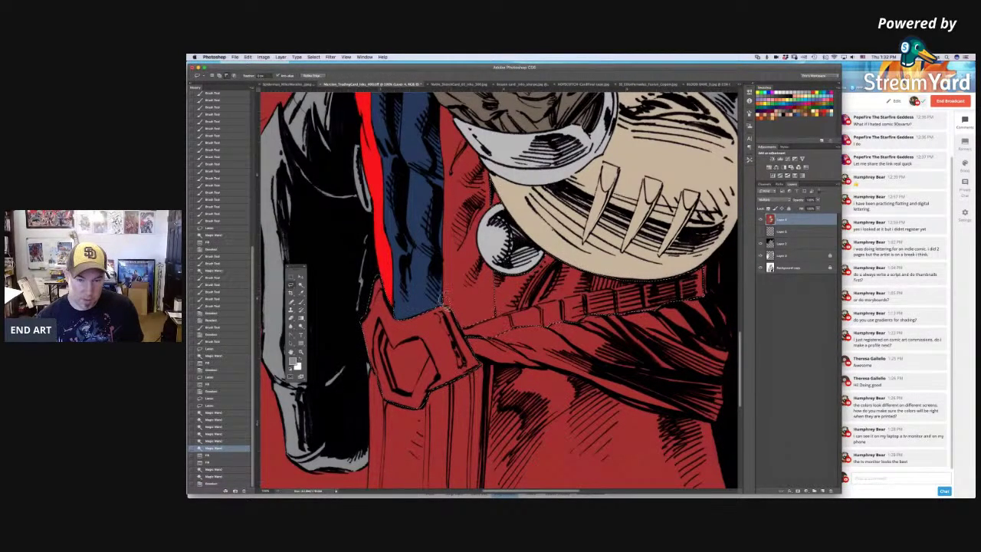
pyautogui.moveTo(452, 312); pyautogui.dragTo(463, 284)
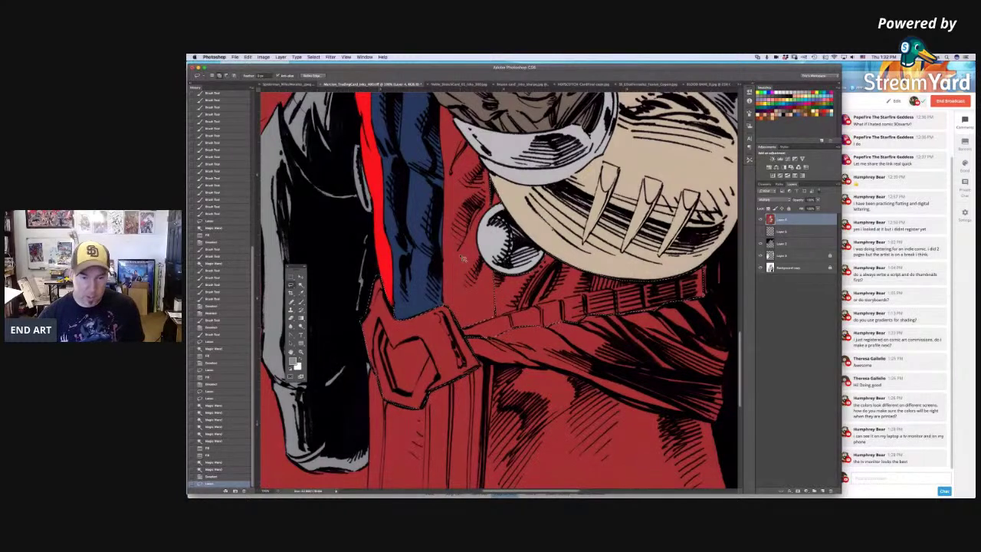
pyautogui.hotkey('alt', 'BackSpace')
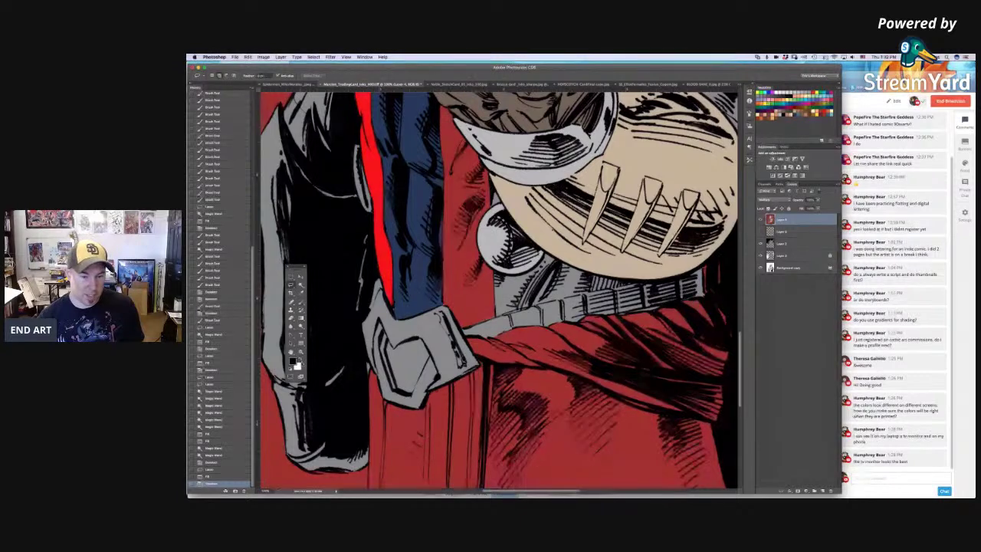
# Step: Sample the dark red and brush it along the edges of the red panel where it meets the belt below the stud
pyautogui.click(299, 359)
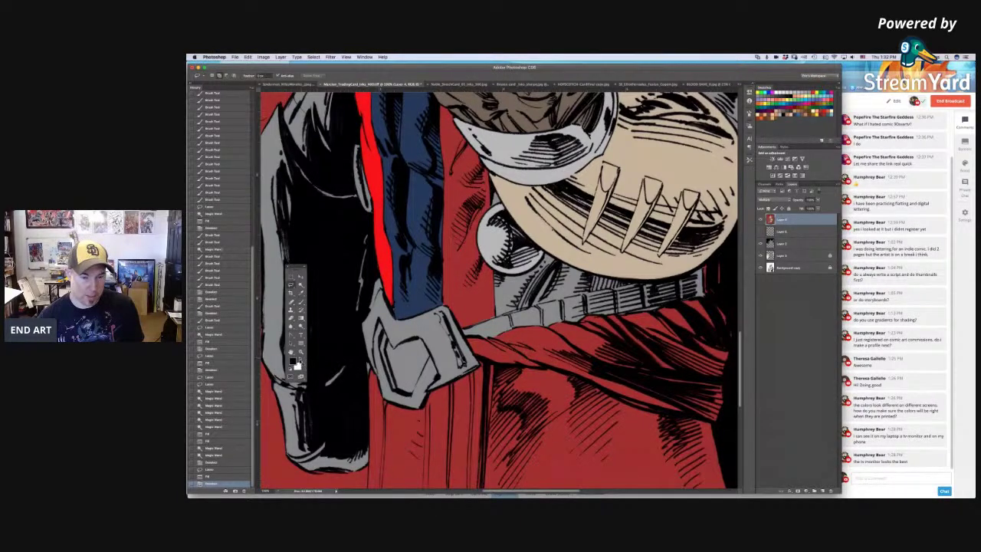
pyautogui.click(291, 367)
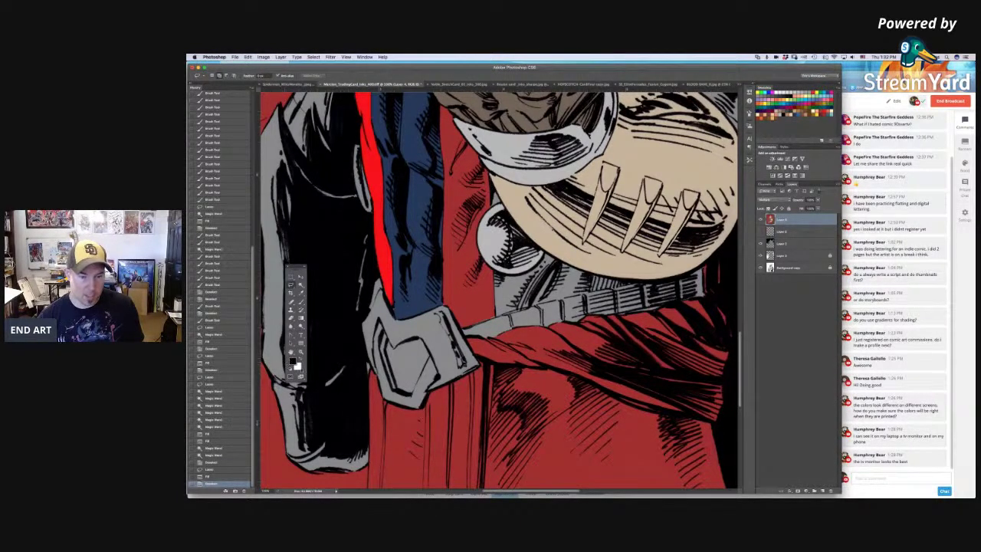
pyautogui.click(290, 318)
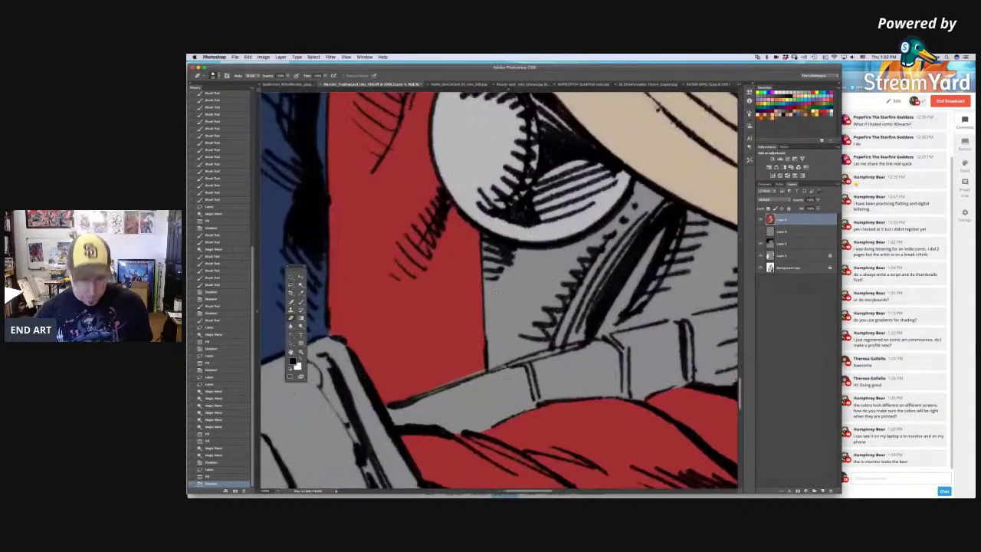
pyautogui.keyDown('alt'); pyautogui.click(457, 323); pyautogui.keyUp('alt')
pyautogui.rightClick(513, 287)
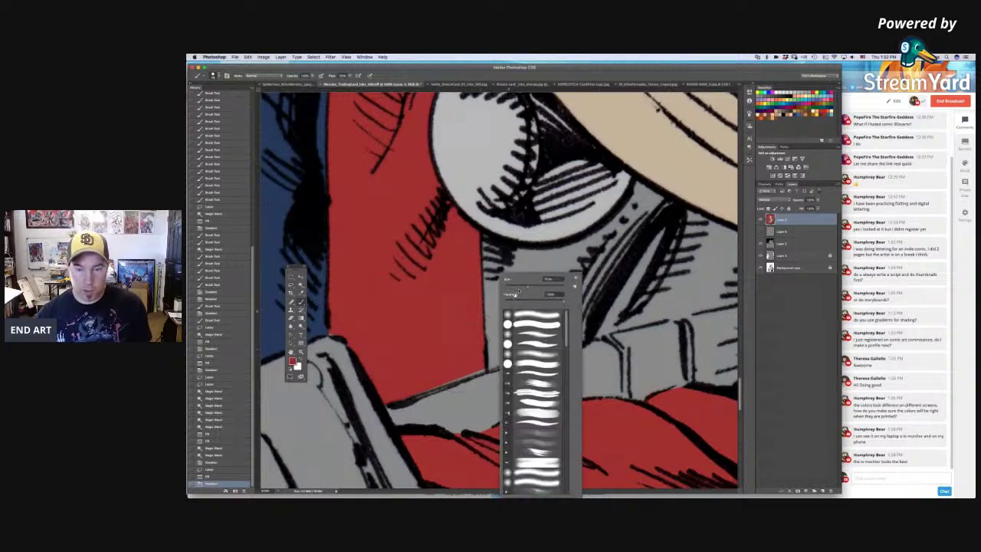
pyautogui.click(430, 382)
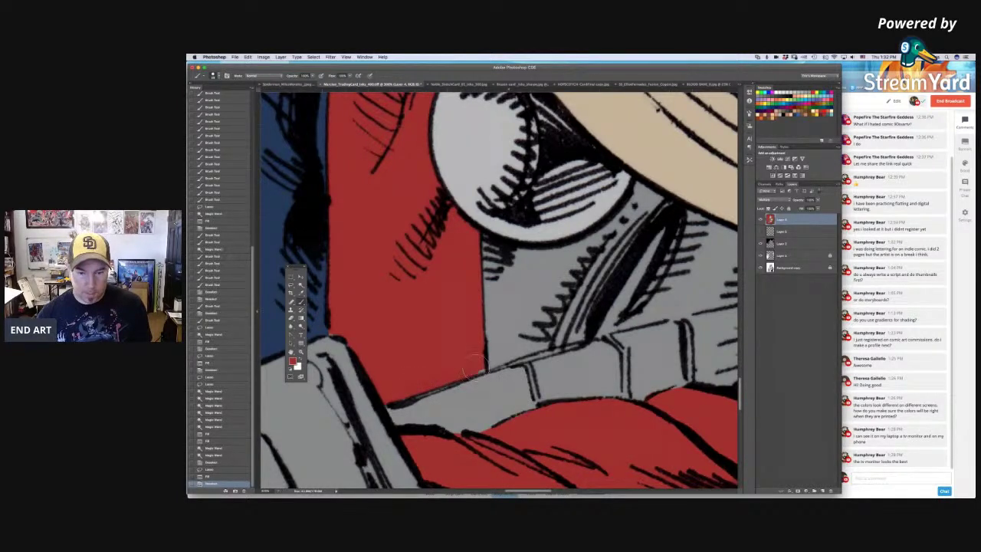
pyautogui.moveTo(464, 373)
pyautogui.mouseDown()
pyautogui.moveTo(473, 370)
pyautogui.moveTo(463, 364)
pyautogui.mouseUp()
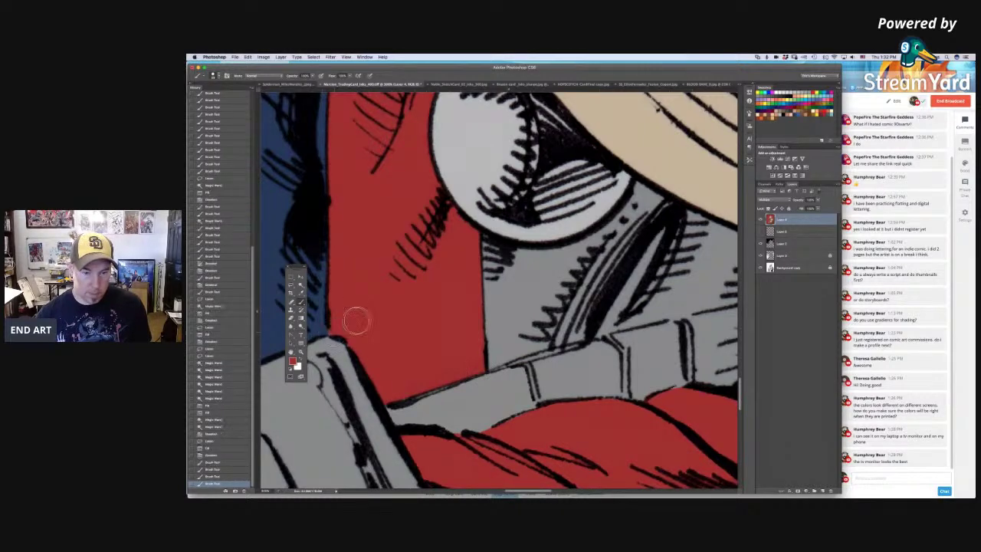
# Step: Fill the dark red panel beside the blue strip with the sampled bright red, and touch up the edge beneath the hand with its brown
pyautogui.scroll(5, 357, 322)
pyautogui.press('super+minus')
pyautogui.press('super+minus')
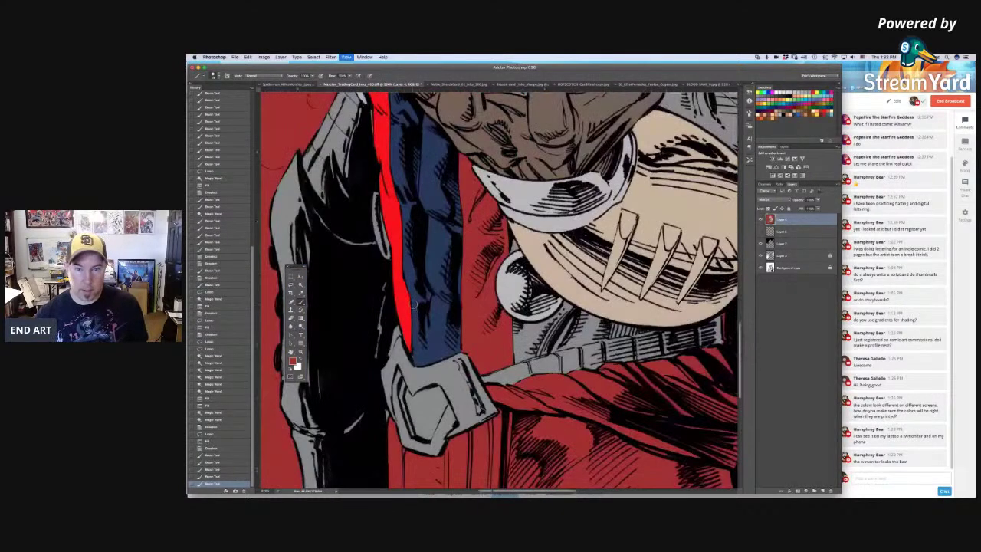
pyautogui.press('w')
pyautogui.click(487, 295)
pyautogui.press('b')
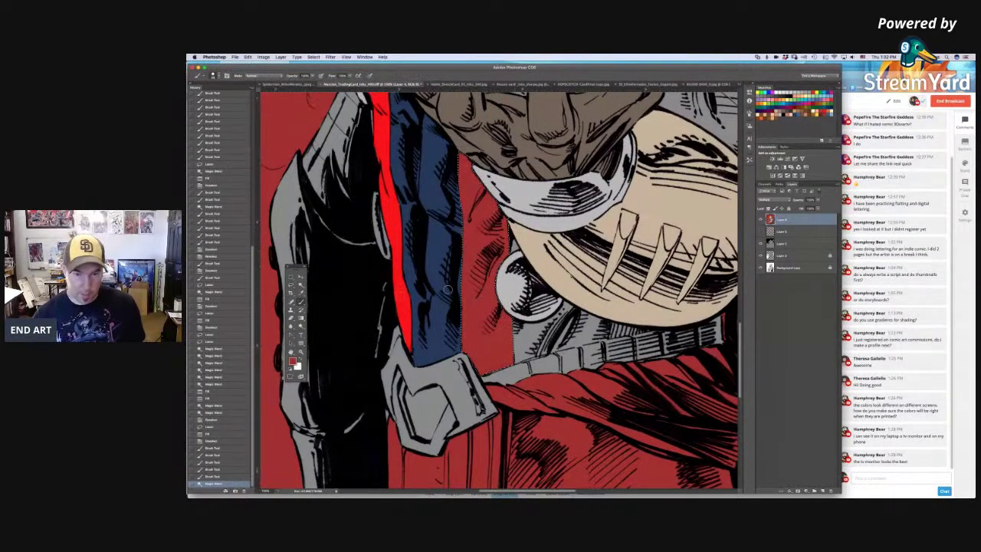
pyautogui.keyDown('alt'); pyautogui.click(402, 301); pyautogui.keyUp('alt')
pyautogui.hotkey('alt', 'BackSpace')
pyautogui.press('super+d')
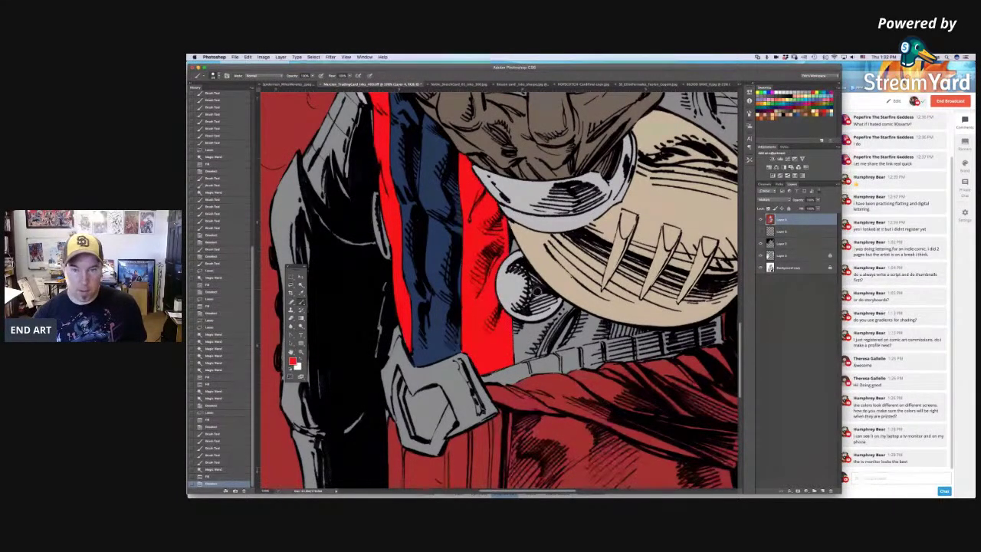
pyautogui.keyDown('alt'); pyautogui.click(470, 151); pyautogui.keyUp('alt')
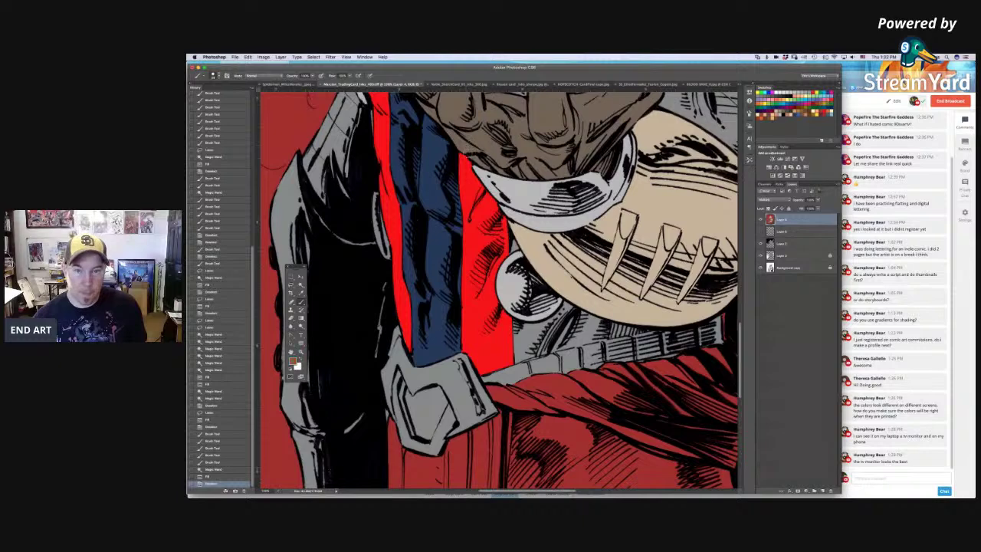
pyautogui.moveTo(471, 153); pyautogui.dragTo(466, 157)
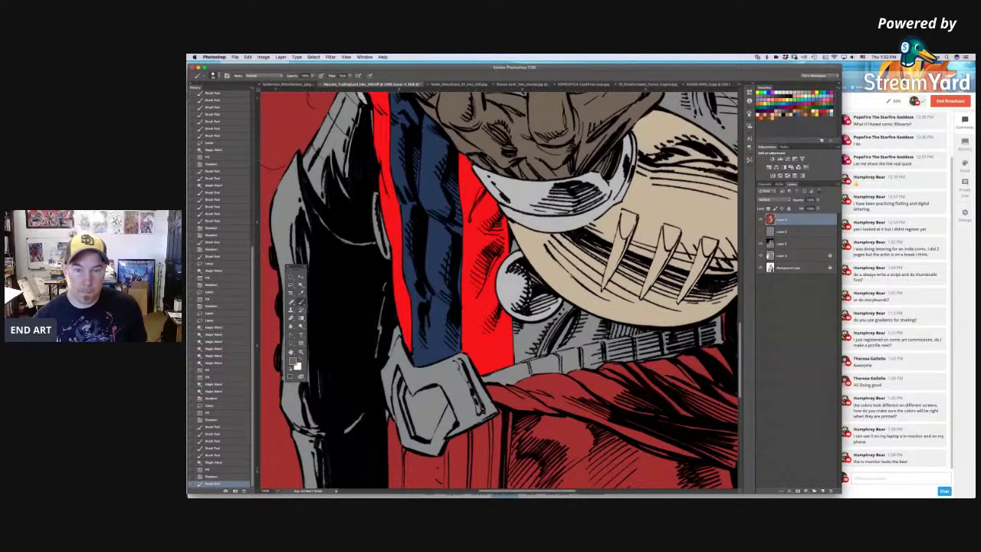
# Step: Lasso the thigh area below the sash, fill it with the belt's grey and deselect
pyautogui.scroll(-5, 506, 314)
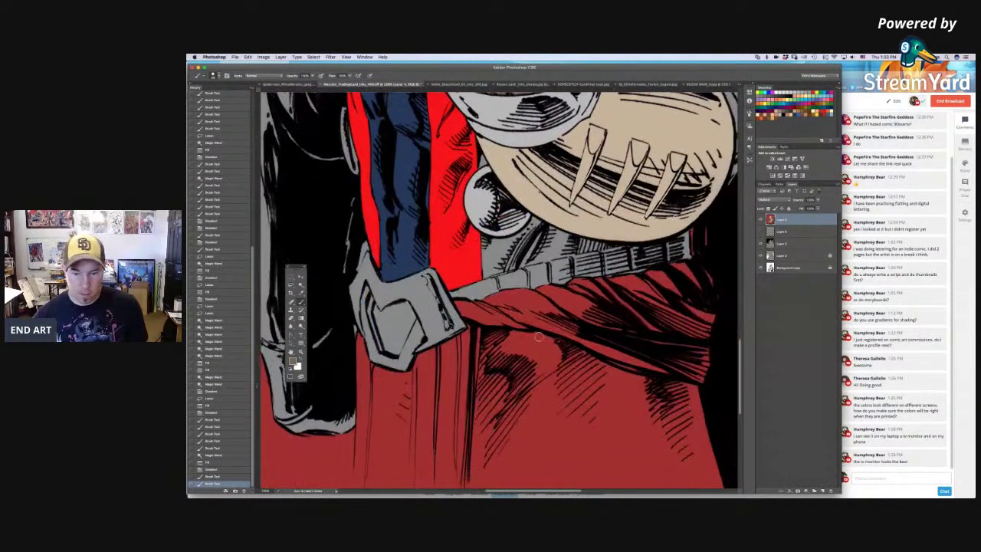
pyautogui.moveTo(449, 403); pyautogui.dragTo(552, 306)
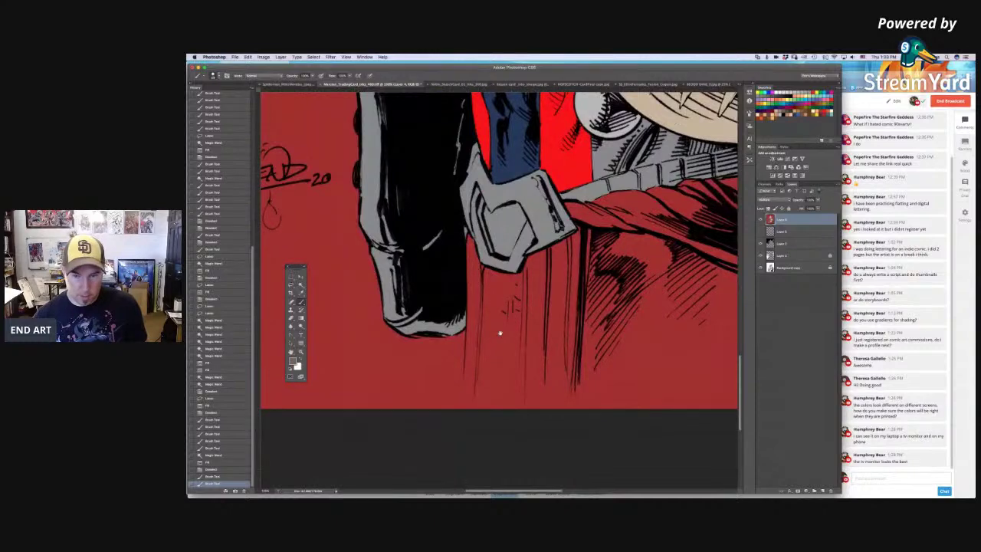
pyautogui.moveTo(499, 333); pyautogui.dragTo(438, 391)
pyautogui.scroll(-2, 498, 338)
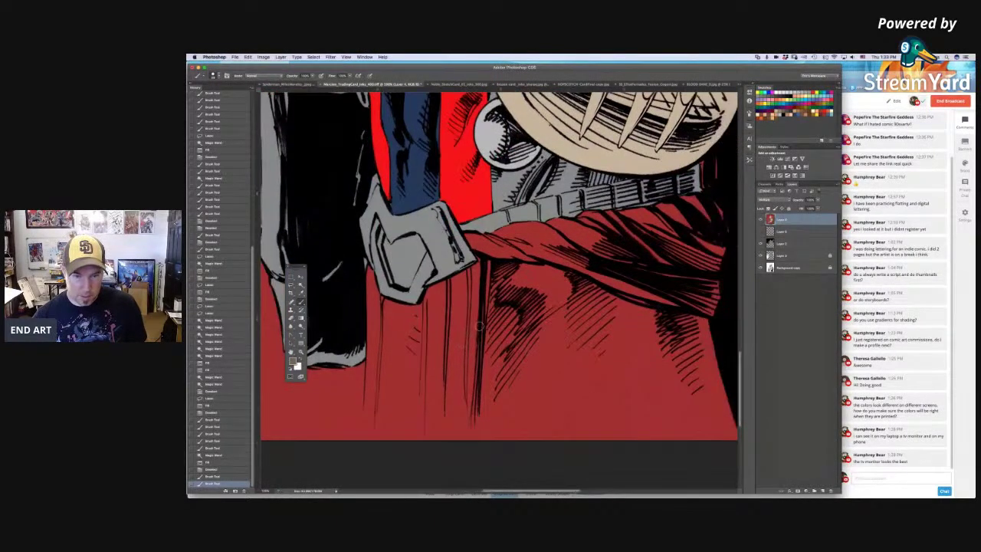
pyautogui.press('l')
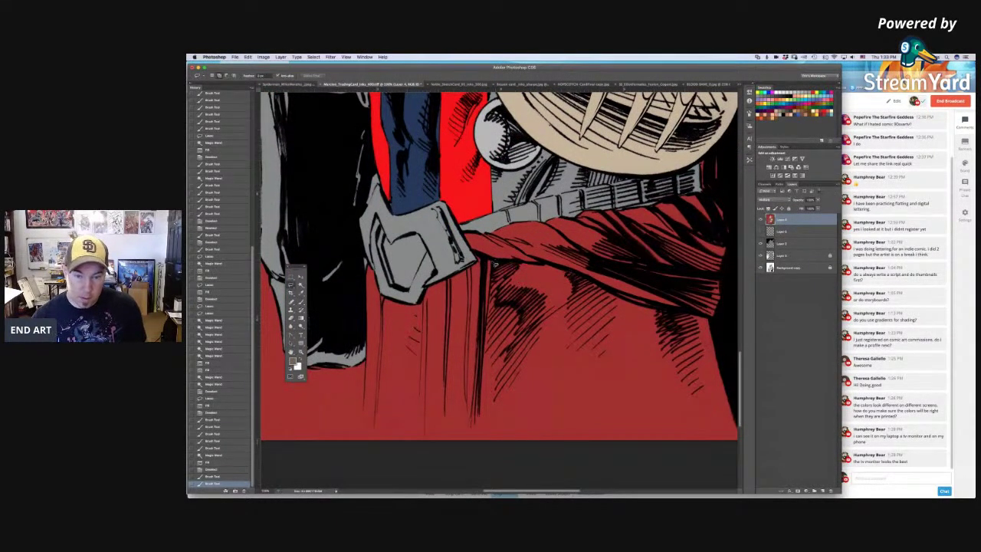
pyautogui.moveTo(493, 278)
pyautogui.mouseDown()
pyautogui.moveTo(482, 421)
pyautogui.moveTo(512, 433)
pyautogui.moveTo(725, 431)
pyautogui.moveTo(737, 354)
pyautogui.moveTo(717, 326)
pyautogui.moveTo(553, 266)
pyautogui.moveTo(494, 263)
pyautogui.mouseUp()
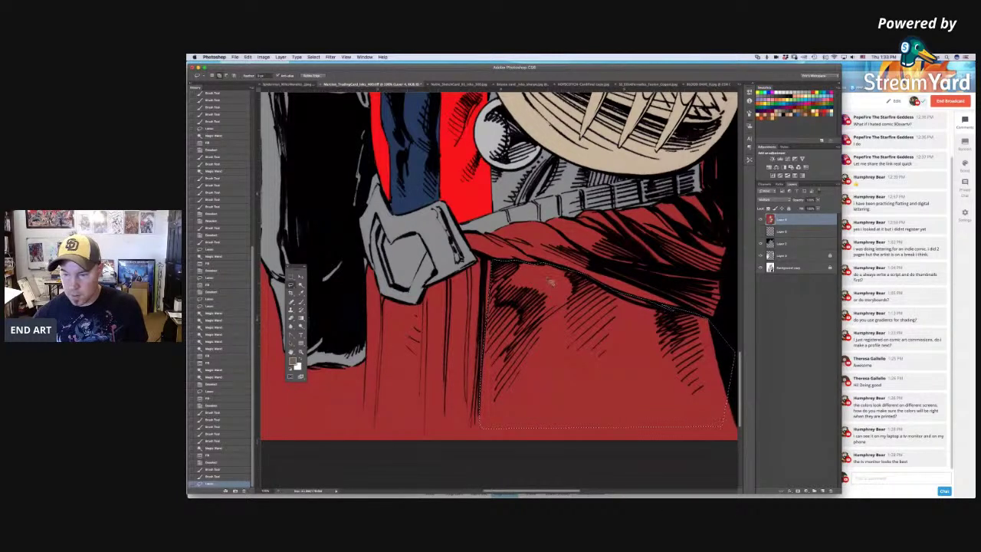
pyautogui.moveTo(541, 295)
pyautogui.mouseDown()
pyautogui.moveTo(548, 289)
pyautogui.moveTo(545, 308)
pyautogui.mouseUp()
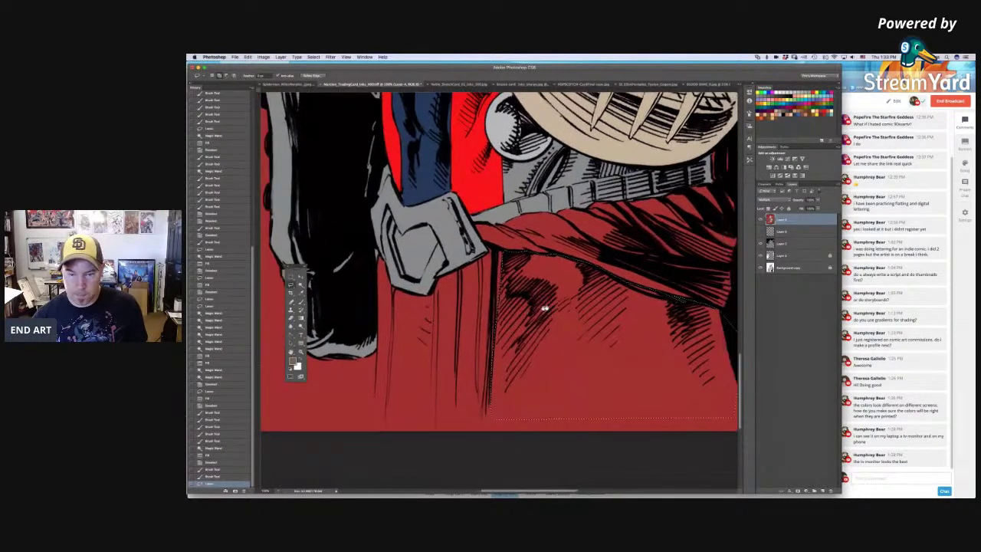
pyautogui.hscroll(3, 545, 308)
pyautogui.press('b')
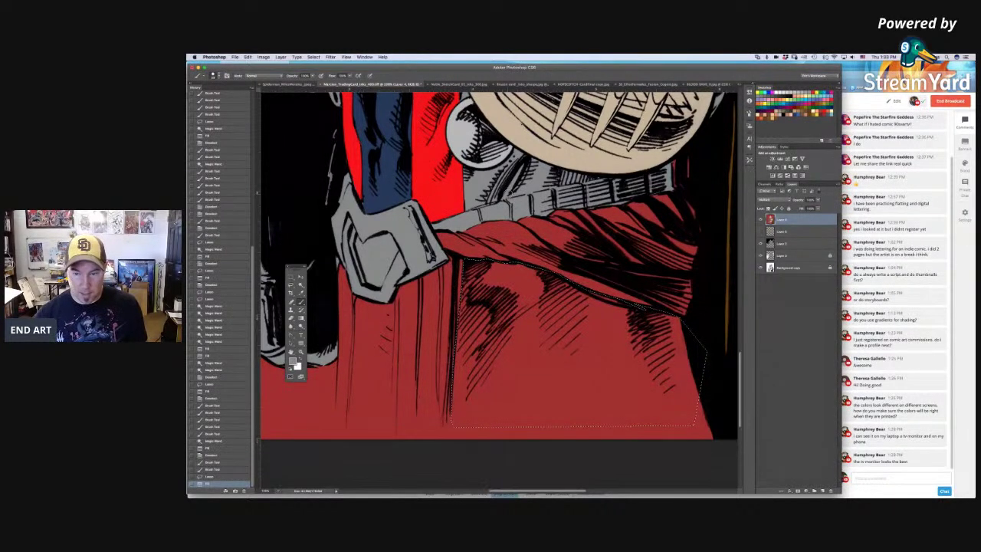
pyautogui.hotkey('alt', 'BackSpace')
pyautogui.hotkey('ctrl', 'd')
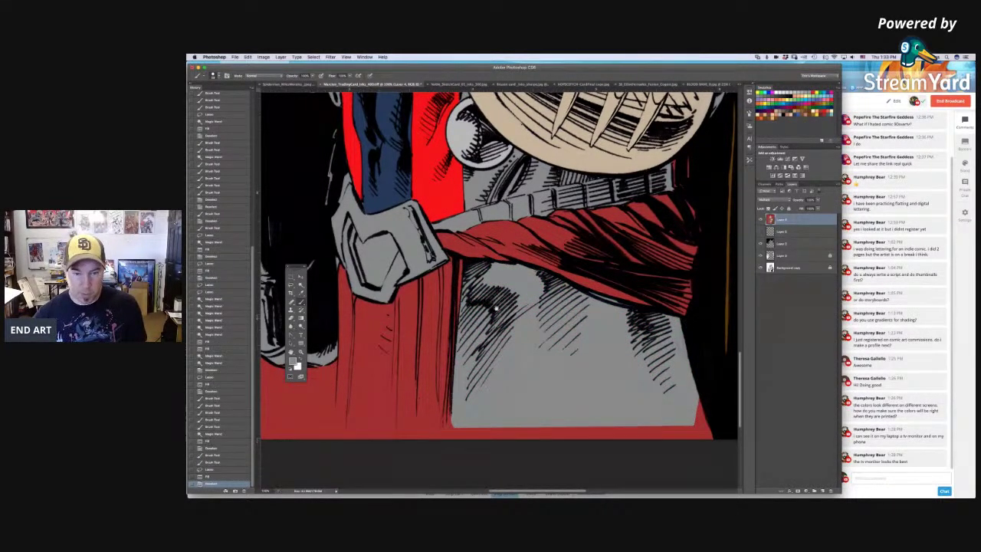
# Step: Lasso the sash and the cloth hanging below the buckle, and subtract the grey buckle, belt and thigh areas with the Magic Wand
pyautogui.scroll(2, 502, 314)
pyautogui.hscroll(-2, 502, 314)
pyautogui.press('l')
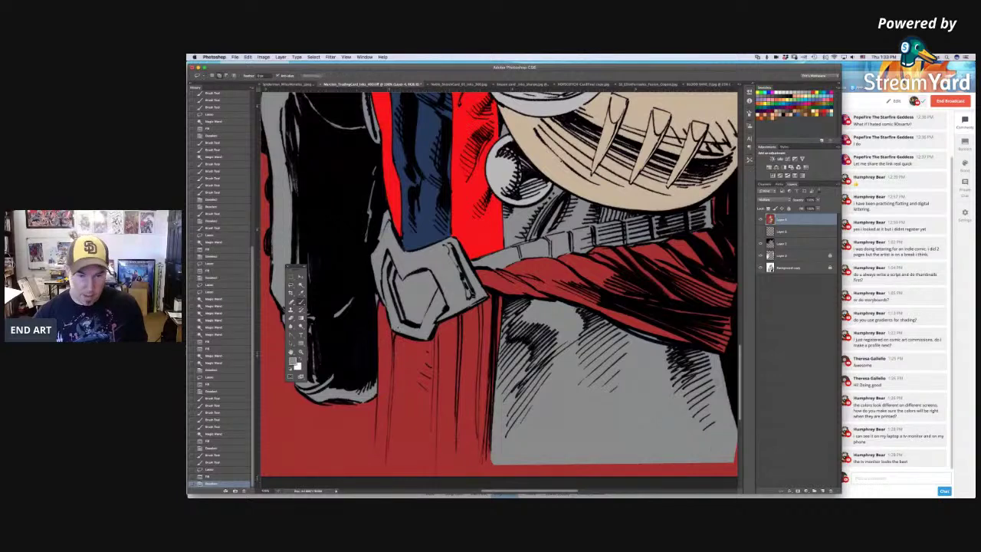
pyautogui.moveTo(379, 306)
pyautogui.mouseDown()
pyautogui.moveTo(378, 483)
pyautogui.moveTo(495, 486)
pyautogui.moveTo(507, 301)
pyautogui.moveTo(499, 295)
pyautogui.moveTo(737, 368)
pyautogui.moveTo(737, 308)
pyautogui.moveTo(684, 293)
pyautogui.moveTo(695, 290)
pyautogui.moveTo(703, 243)
pyautogui.moveTo(679, 227)
pyautogui.moveTo(460, 253)
pyautogui.moveTo(329, 303)
pyautogui.moveTo(361, 290)
pyautogui.mouseUp()
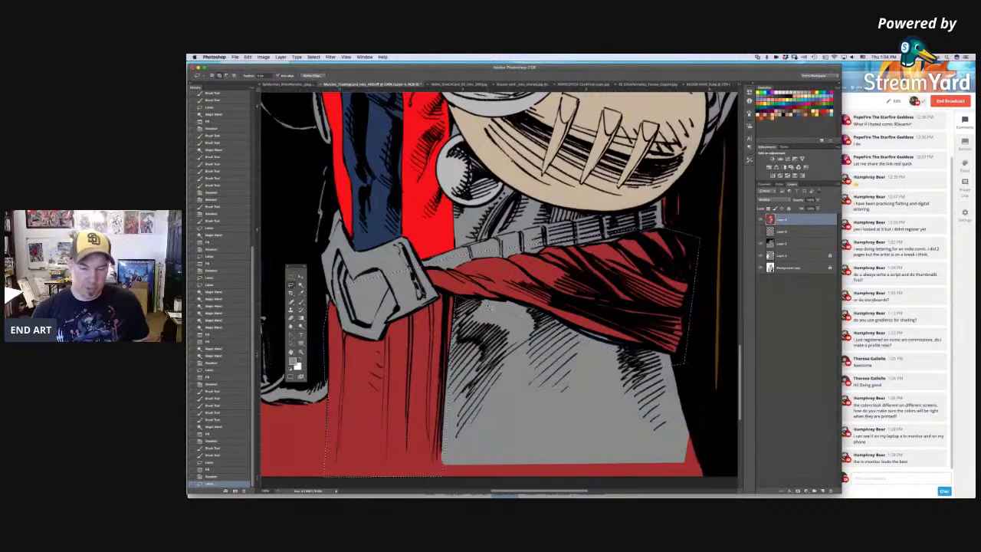
pyautogui.scroll(-5, 488, 306)
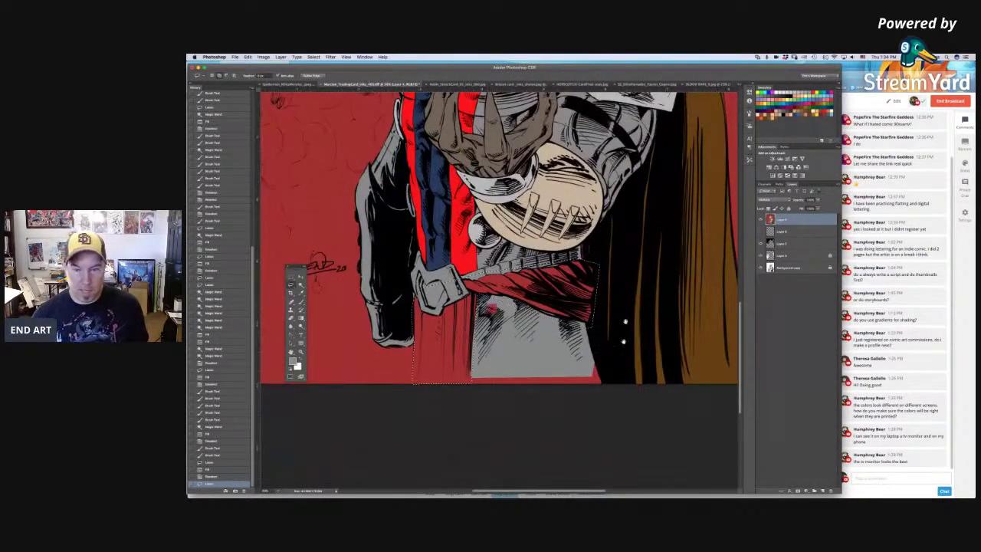
pyautogui.scroll(5, 626, 322)
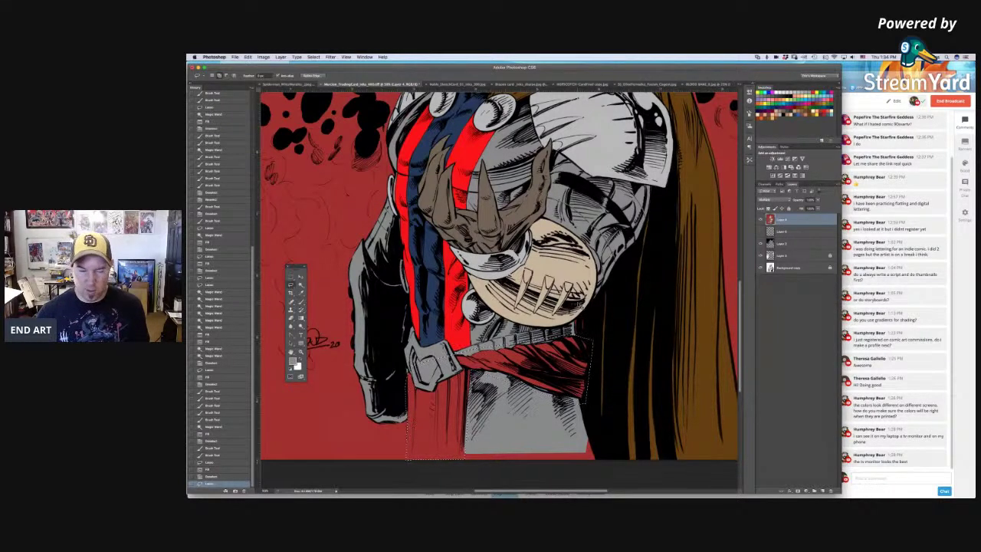
pyautogui.scroll(1, 521, 292)
pyautogui.scroll(-10, 498, 291)
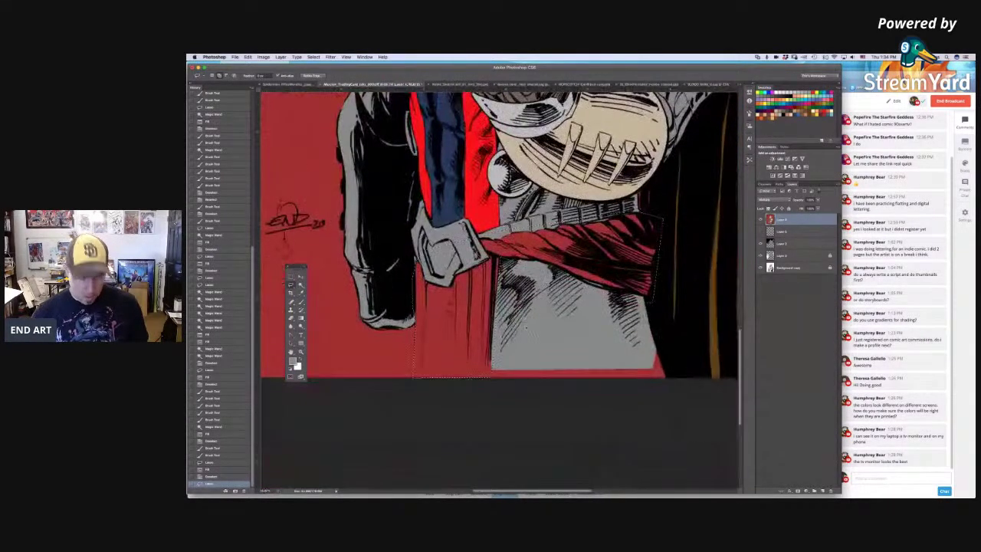
pyautogui.keyDown('alt'); pyautogui.click(471, 254); pyautogui.keyUp('alt')
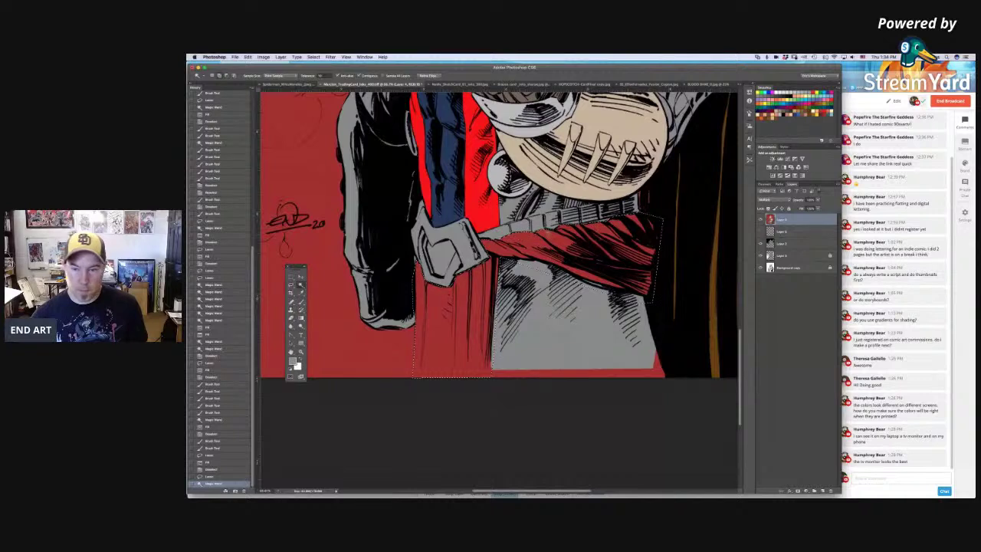
pyautogui.keyDown('alt'); pyautogui.click(620, 314); pyautogui.keyUp('alt')
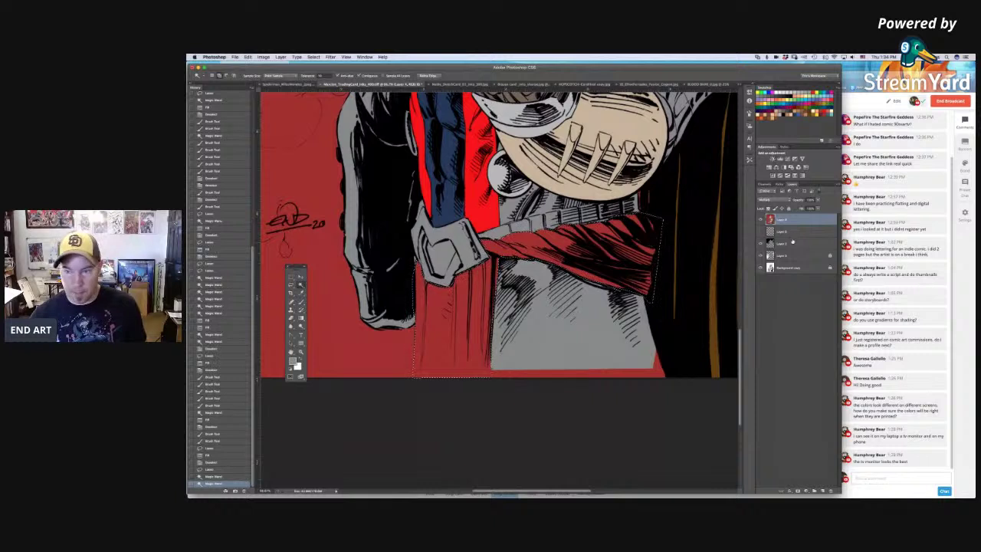
# Step: Fill the sash and hanging cloth selection with the bright red sampled from the panel above the belt, and deselect
pyautogui.press('b')
pyautogui.keyDown('alt'); pyautogui.click(491, 218); pyautogui.keyUp('alt')
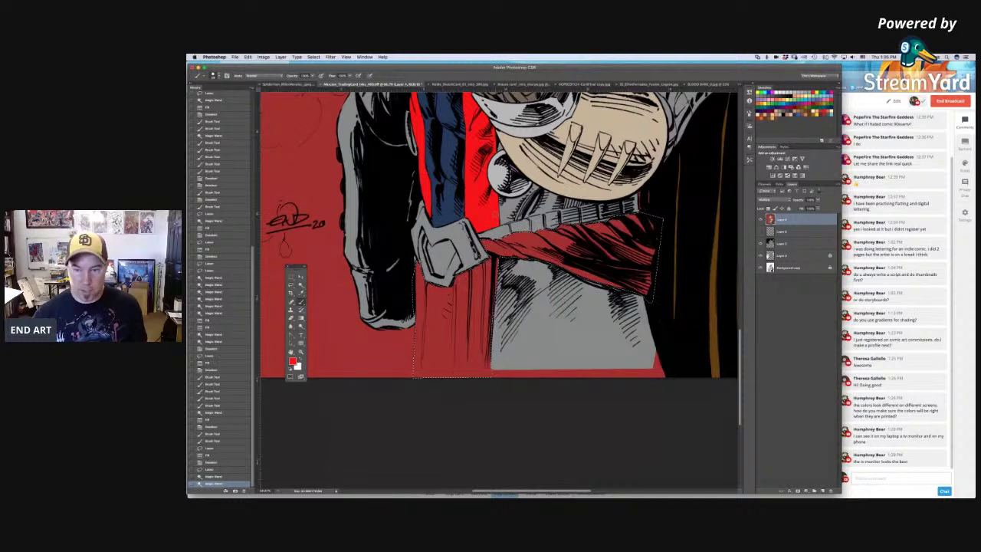
pyautogui.hotkey('alt', 'BackSpace')
pyautogui.hotkey('ctrl', 'd')
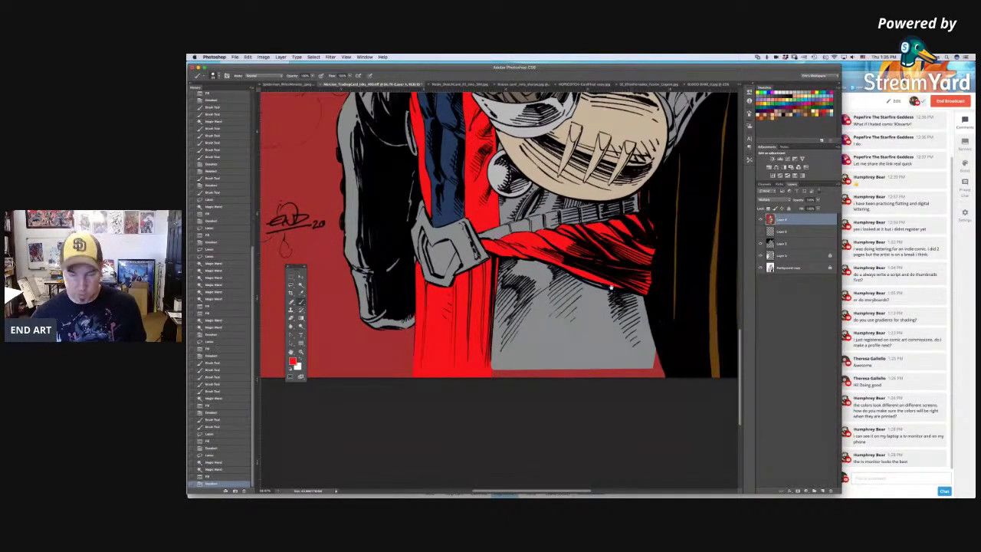
# Step: Lasso the dark red sliver beyond the belt's end, trim it with the Magic Wand, fill it with the cape's brown and deselect
pyautogui.press('l')
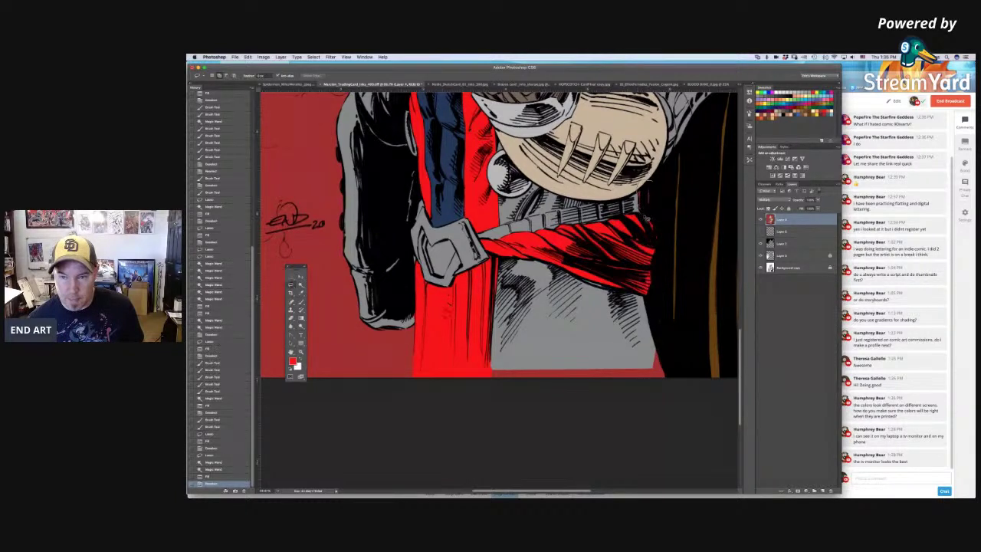
pyautogui.press('w')
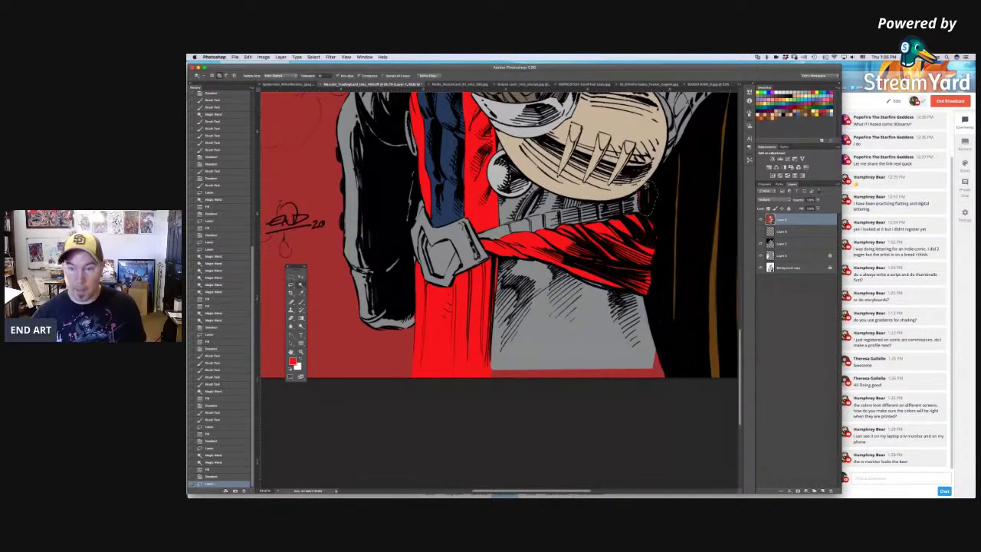
pyautogui.click(642, 186)
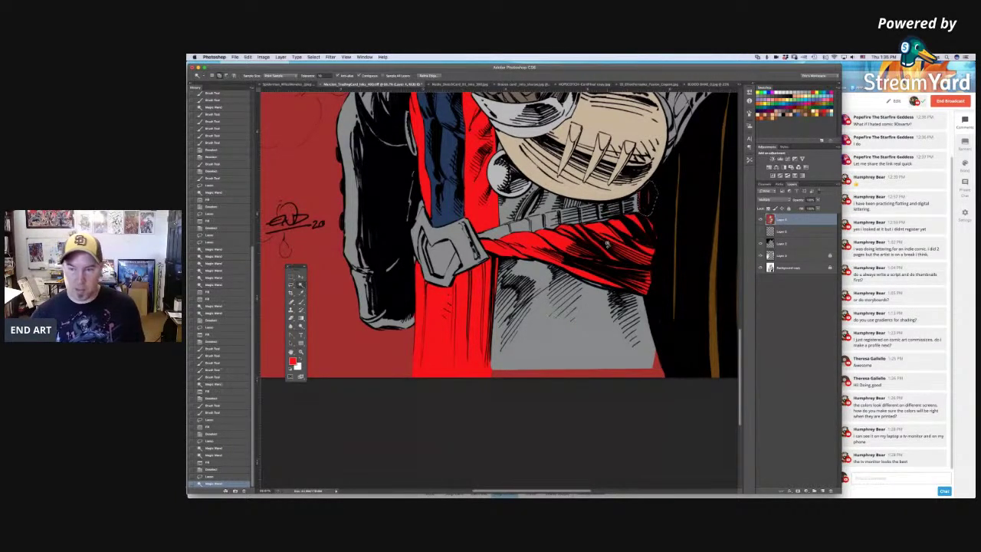
pyautogui.press('b')
pyautogui.keyDown('alt'); pyautogui.click(716, 334); pyautogui.keyUp('alt')
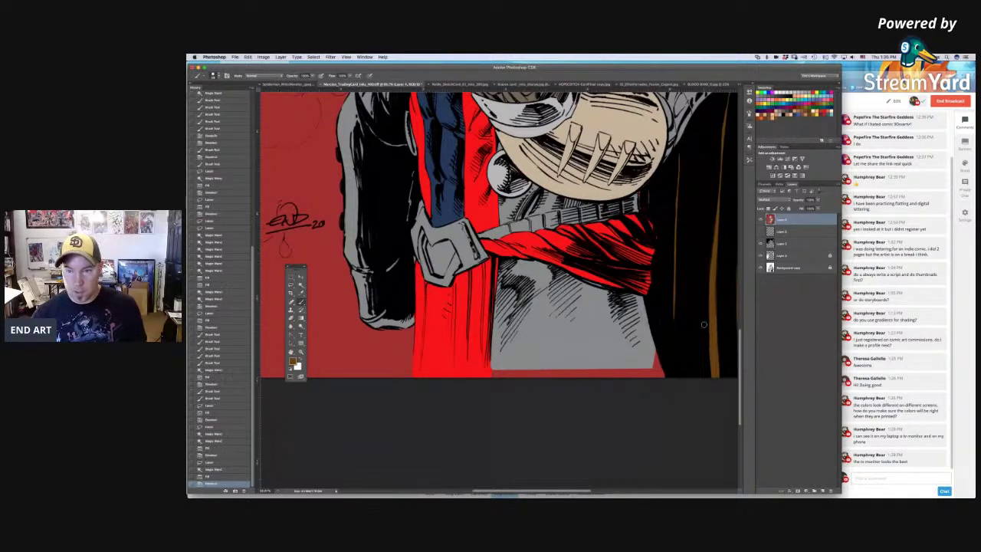
# Step: Brush grey over the end of the belt, just above the sash, to clean up its edge
pyautogui.scroll(3, 606, 319)
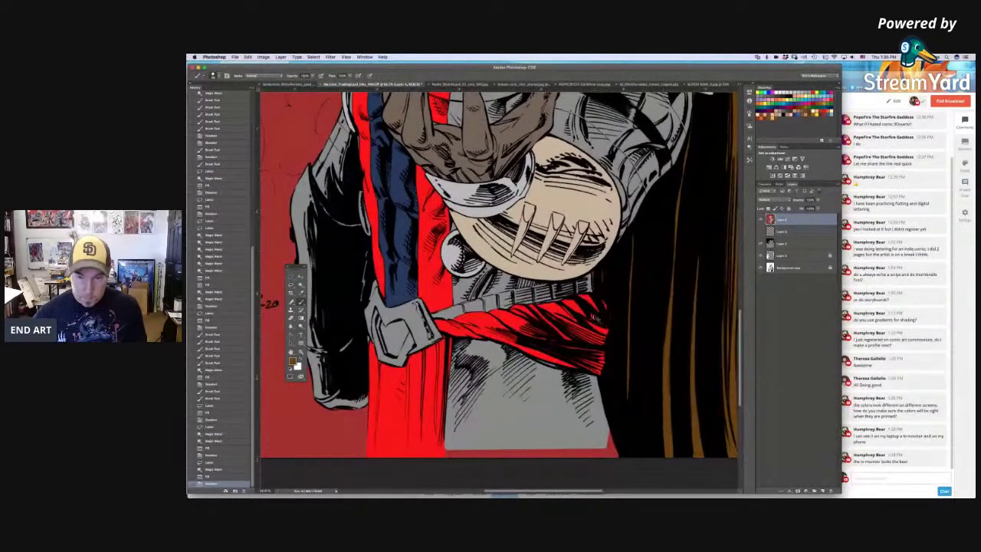
pyautogui.scroll(3, 605, 319)
pyautogui.scroll(-3, 552, 316)
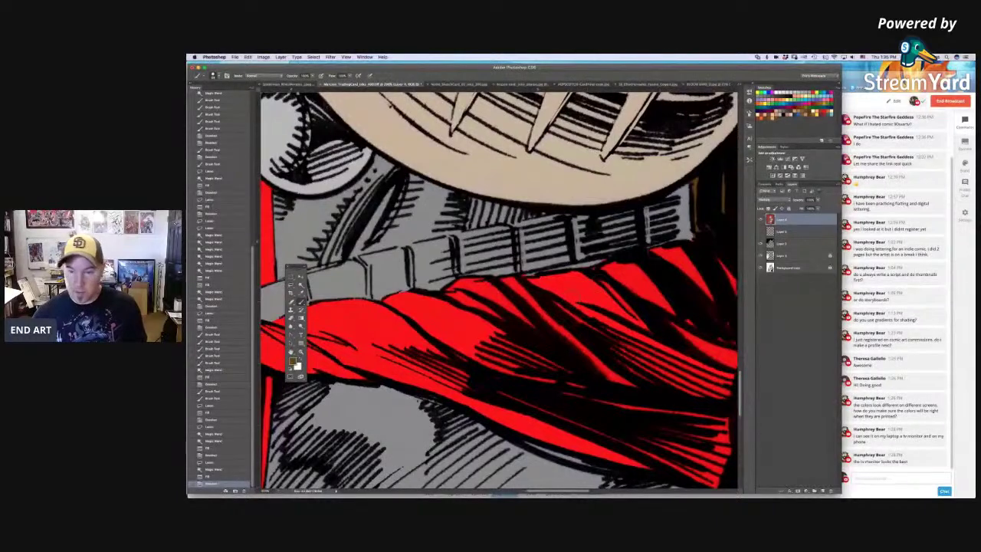
pyautogui.click(693, 238)
pyautogui.click(688, 238)
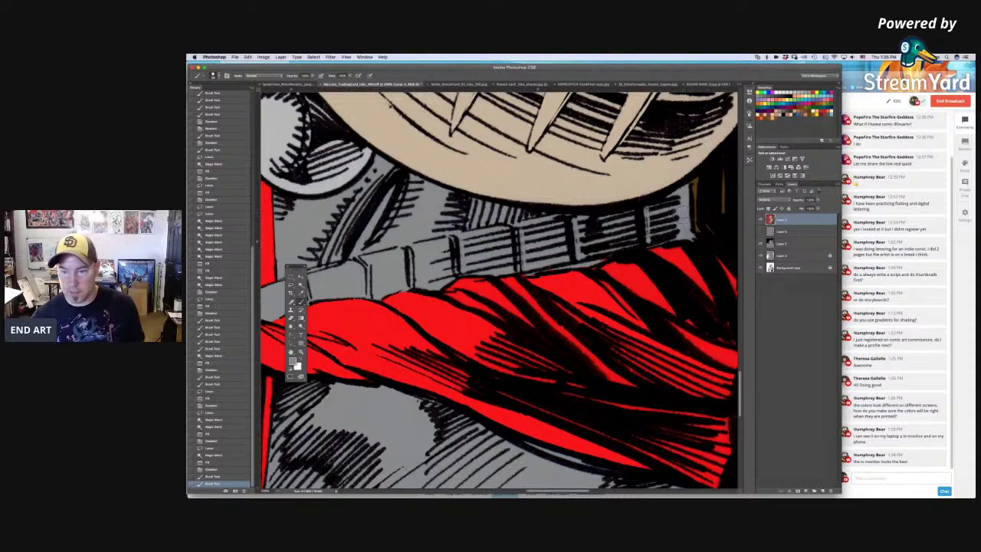
# Step: Brush grey along the belt's lower edge above the sash and over the buckle to clean up their flat colour
pyautogui.click(524, 275)
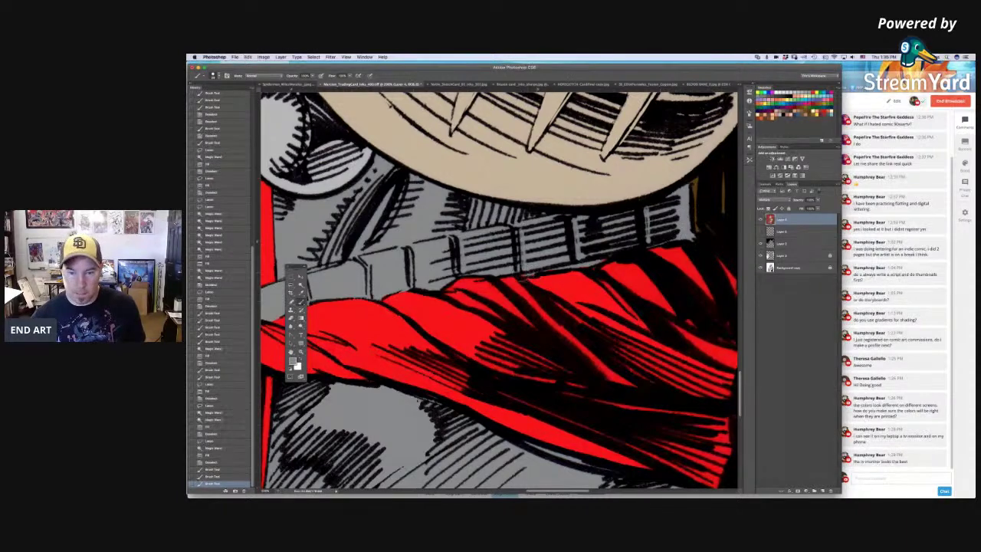
pyautogui.click(555, 270)
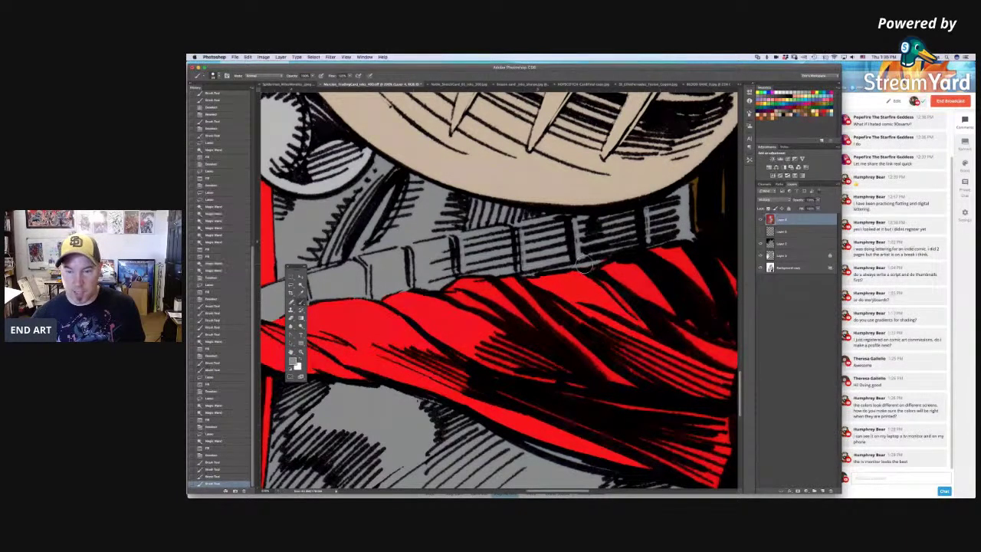
pyautogui.click(620, 252)
pyautogui.moveTo(610, 257); pyautogui.dragTo(738, 259)
pyautogui.moveTo(447, 292); pyautogui.dragTo(509, 269)
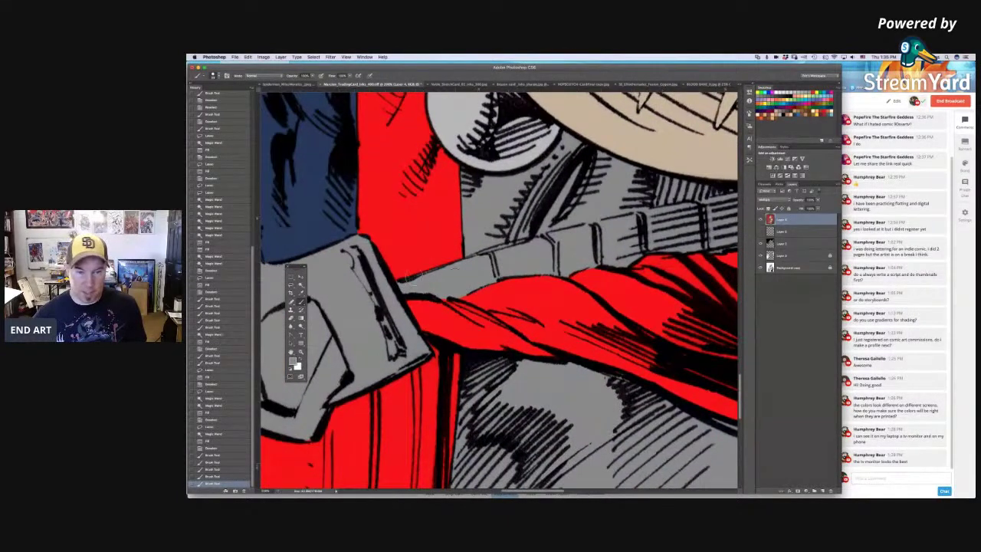
pyautogui.moveTo(422, 279); pyautogui.dragTo(560, 227)
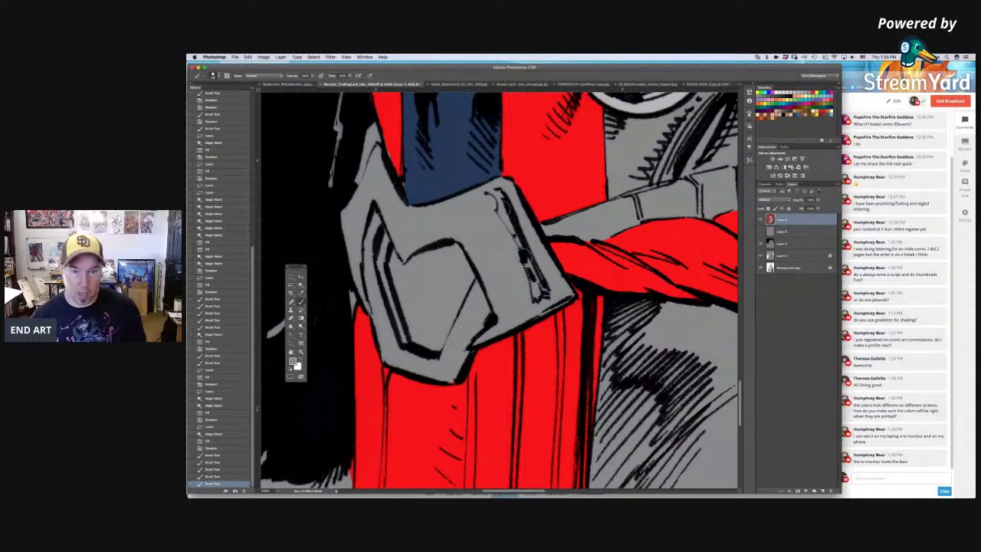
pyautogui.moveTo(495, 214); pyautogui.dragTo(536, 310)
# Step: Sample the blue of the central torso panel and brush it along the panel's edges above the buckle
pyautogui.keyDown('alt'); pyautogui.click(436, 240); pyautogui.keyUp('alt')
pyautogui.moveTo(432, 239); pyautogui.dragTo(439, 269)
pyautogui.moveTo(440, 269); pyautogui.dragTo(449, 283)
pyautogui.keyDown('alt'); pyautogui.click(454, 275); pyautogui.keyUp('alt')
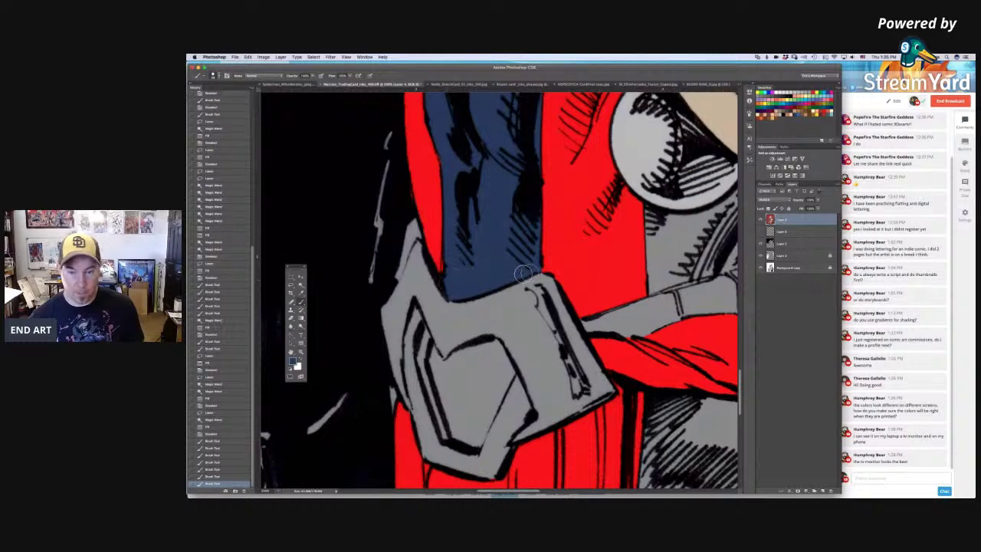
pyautogui.moveTo(442, 144); pyautogui.dragTo(445, 157)
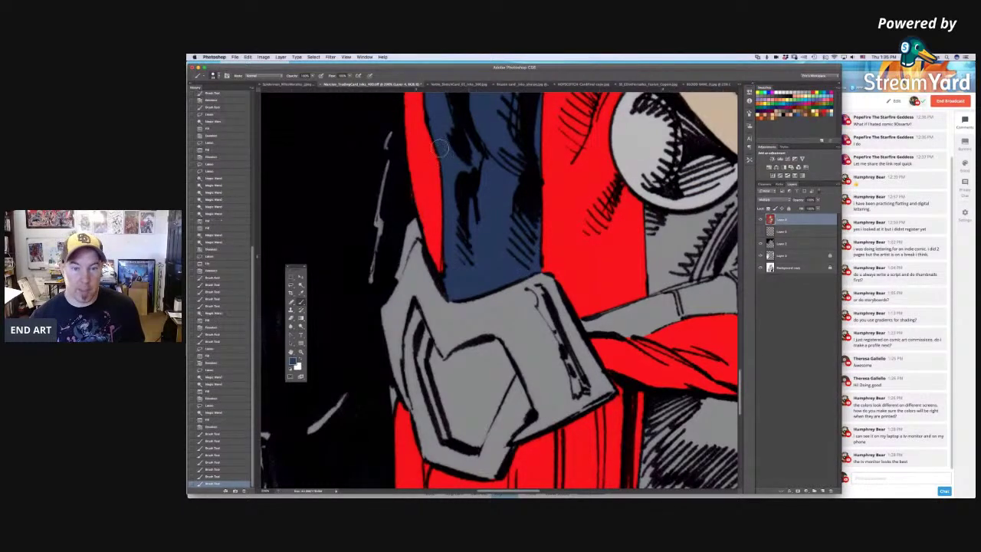
pyautogui.scroll(5, 504, 284)
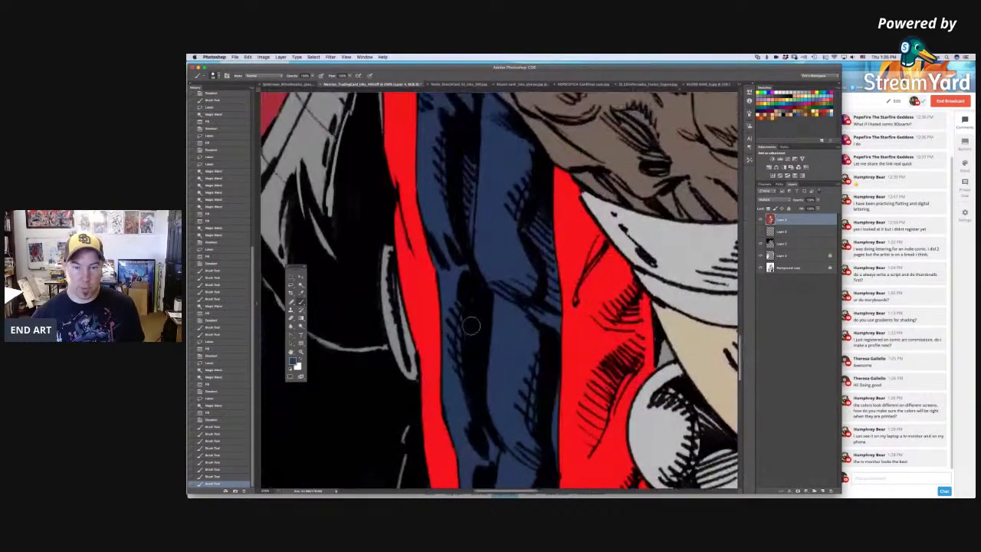
pyautogui.click(441, 262)
# Step: Brush the same blue along the torso panel's edge beside the clawed hand, up towards the cape's round clasps
pyautogui.scroll(10, 452, 253)
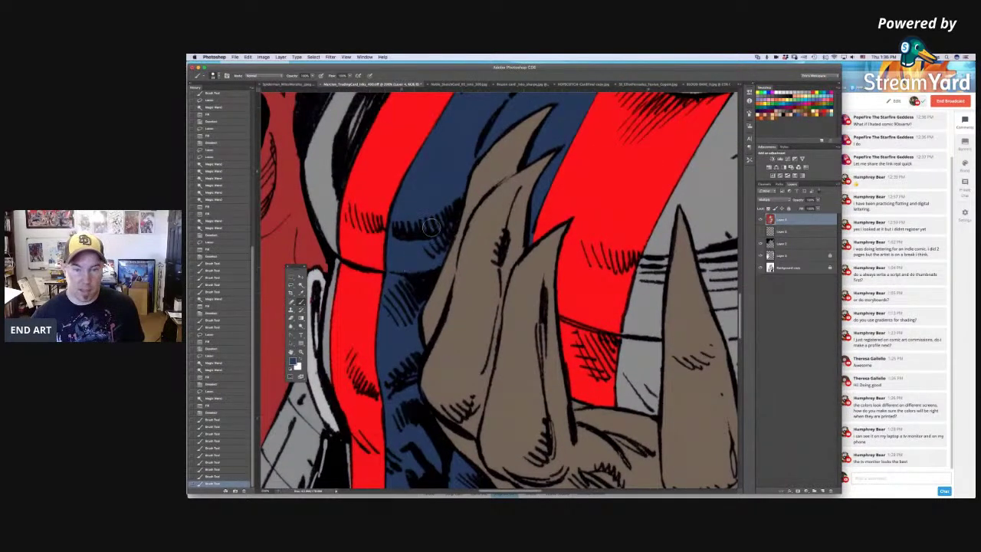
pyautogui.click(383, 313)
pyautogui.click(387, 320)
pyautogui.click(386, 330)
pyautogui.click(387, 349)
pyautogui.click(383, 336)
pyautogui.click(383, 345)
pyautogui.click(383, 368)
pyautogui.click(414, 242)
pyautogui.scroll(5, 402, 277)
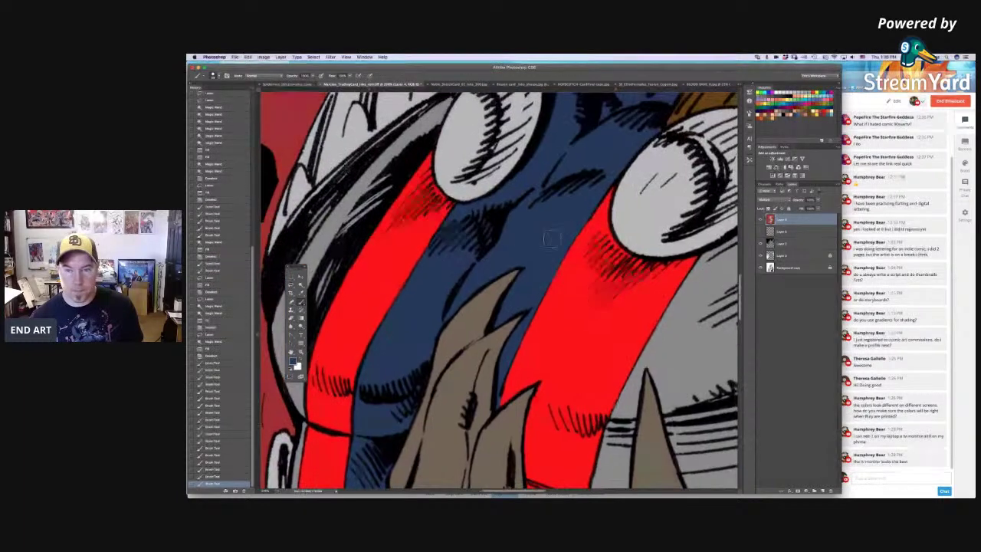
pyautogui.scroll(3, 534, 262)
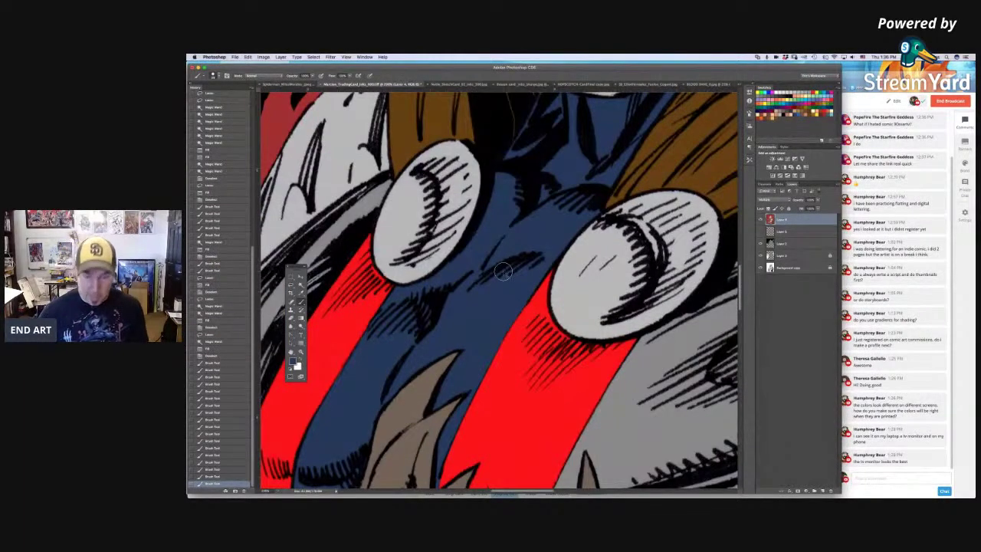
# Step: Lasso the eye shapes inside both of the helmet's eye openings, adding the second eye to the selection
pyautogui.press('super+minus')
pyautogui.press('super+minus')
pyautogui.press('super+minus')
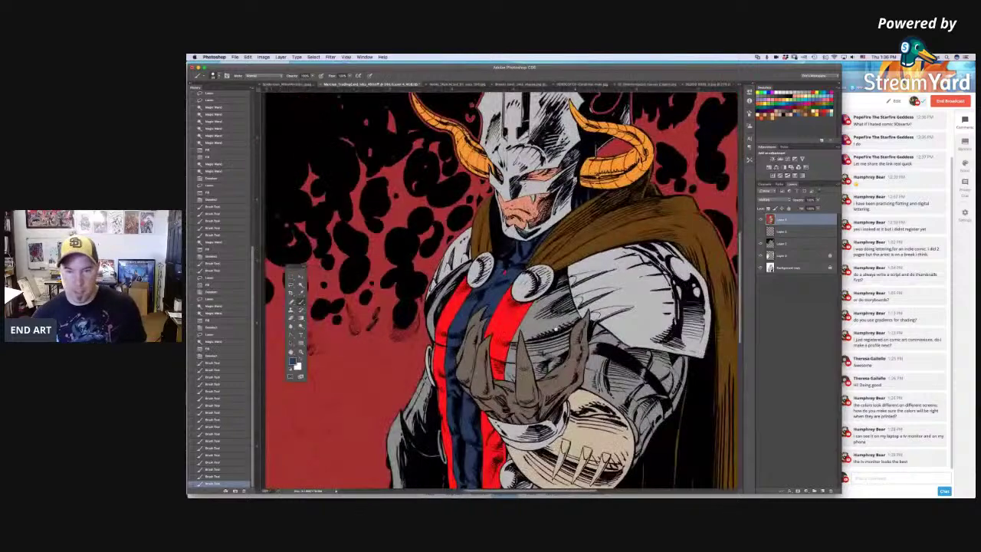
pyautogui.press('super+minus')
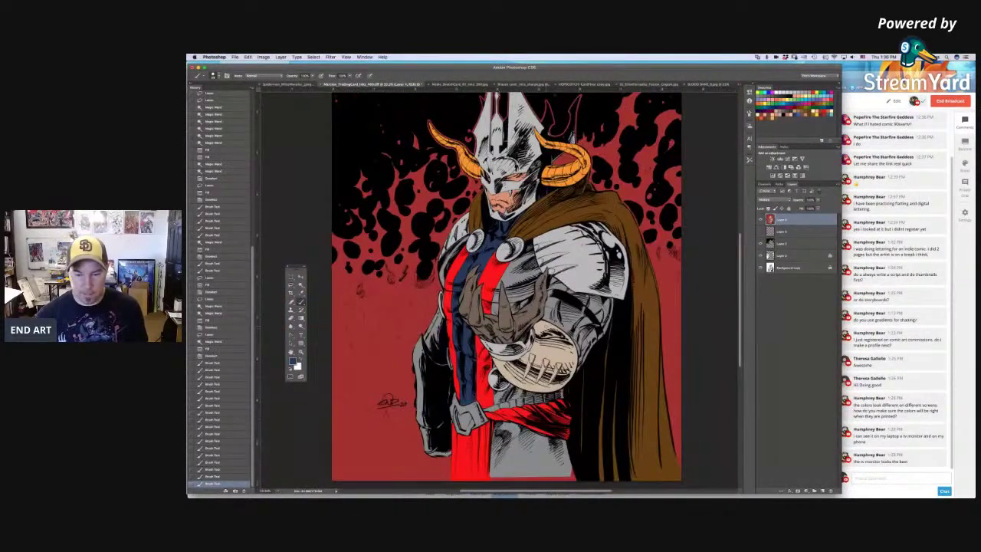
pyautogui.press('super+plus')
pyautogui.press('super+plus')
pyautogui.press('super+plus')
pyautogui.moveTo(457, 104); pyautogui.dragTo(459, 377)
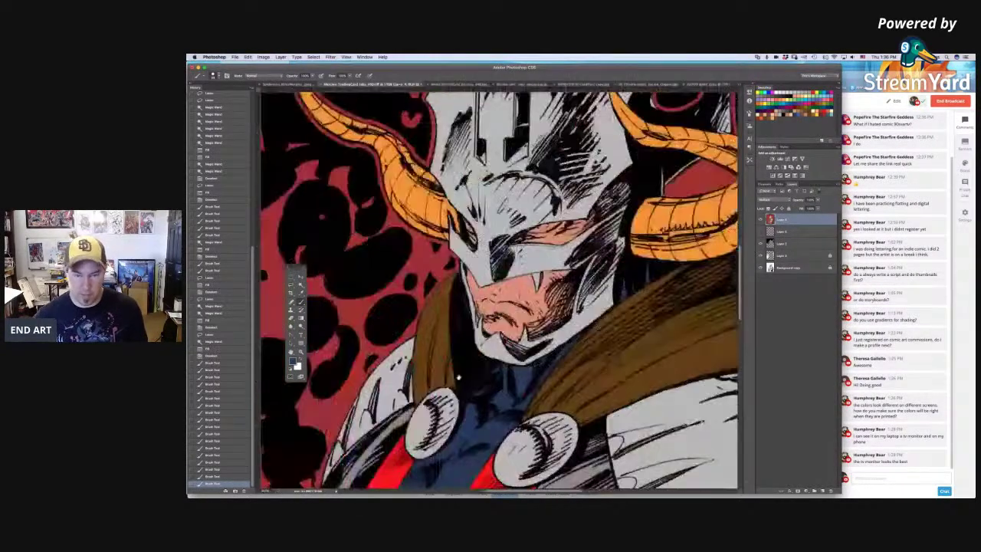
pyautogui.press('super+plus')
pyautogui.press('super+plus')
pyautogui.moveTo(555, 142); pyautogui.dragTo(548, 335)
pyautogui.press('l')
pyautogui.moveTo(575, 300); pyautogui.dragTo(674, 281)
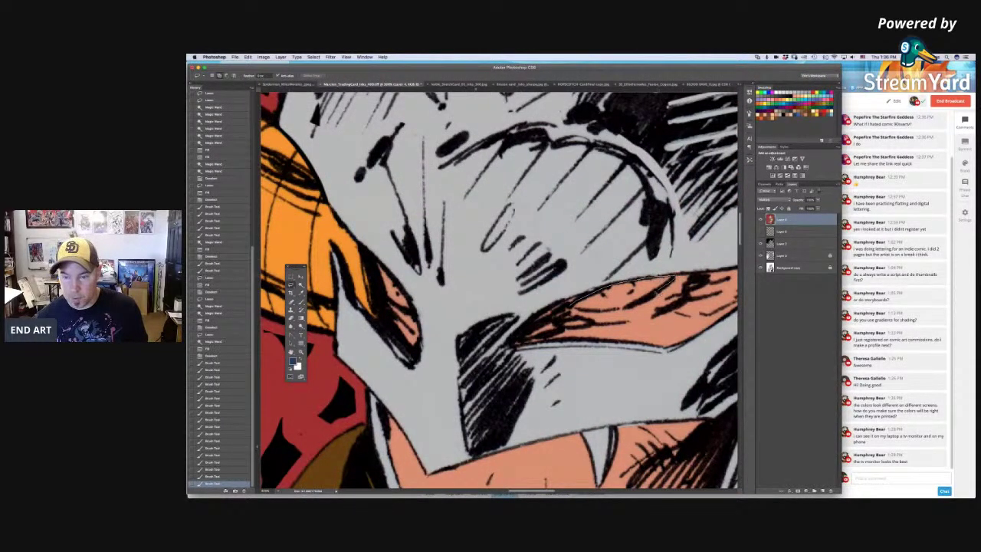
pyautogui.moveTo(674, 280); pyautogui.dragTo(677, 283)
pyautogui.moveTo(395, 279)
pyautogui.mouseDown()
pyautogui.moveTo(383, 265)
pyautogui.moveTo(397, 310)
pyautogui.moveTo(414, 313)
pyautogui.moveTo(390, 273)
pyautogui.mouseUp()
pyautogui.moveTo(393, 306); pyautogui.dragTo(410, 308)
# Step: Try an orange swatch as the fill for both eyes, replace it with bright red, and deselect
pyautogui.click(768, 98)
pyautogui.hotkey('alt', 'BackSpace')
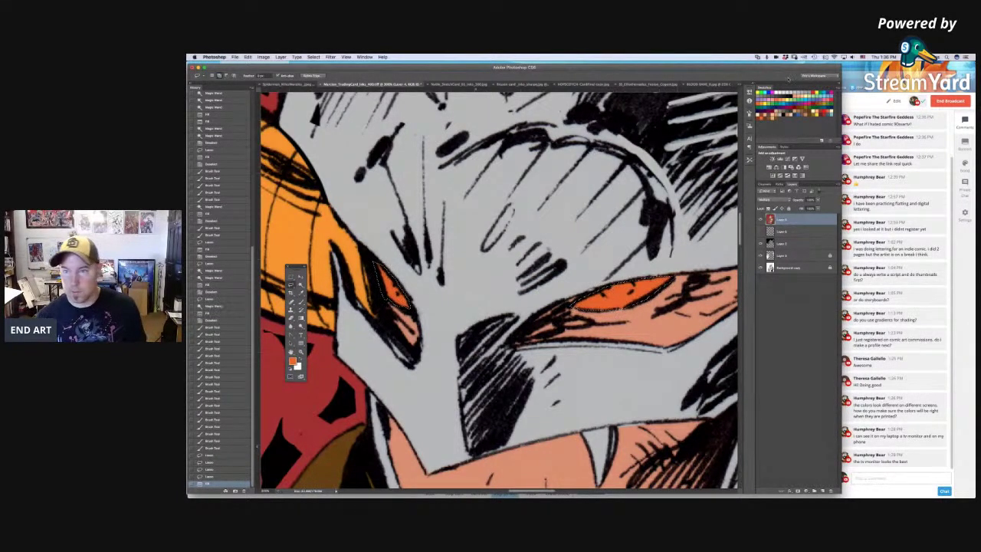
pyautogui.click(825, 110)
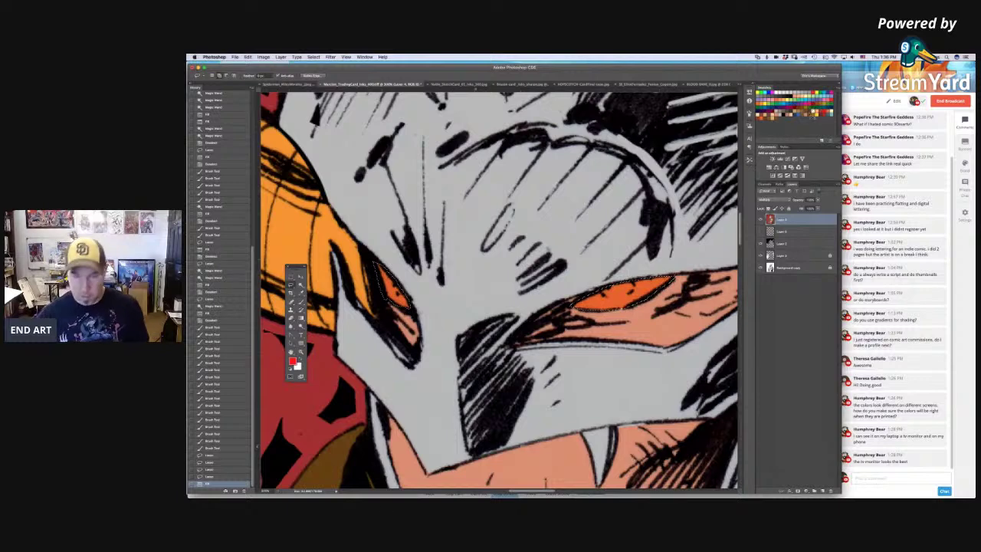
pyautogui.hotkey('alt', 'BackSpace')
pyautogui.hotkey('ctrl', 'd')
pyautogui.hotkey('ctrl', '0')
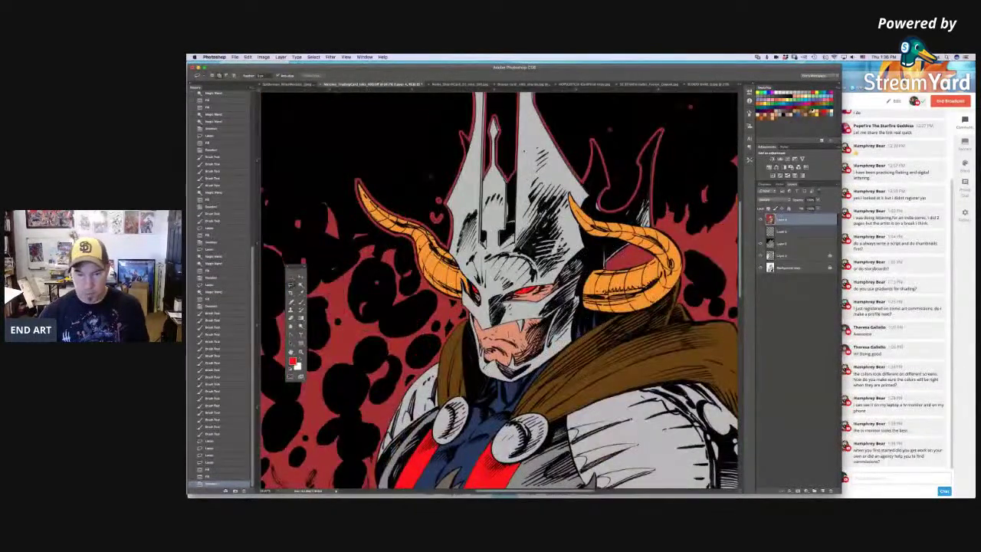
pyautogui.hotkey('ctrl', '0')
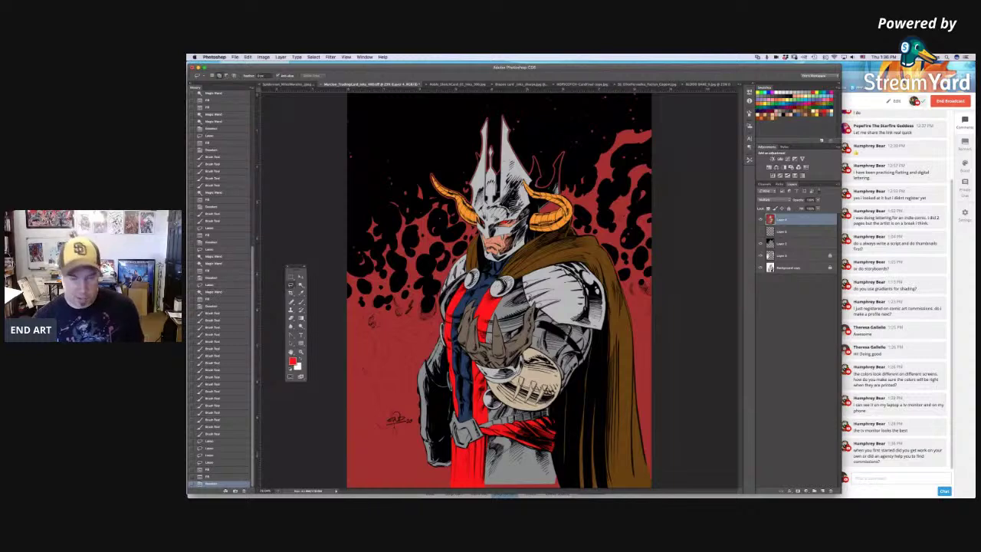
pyautogui.press('super+Tab')
pyautogui.press('super+Tab')
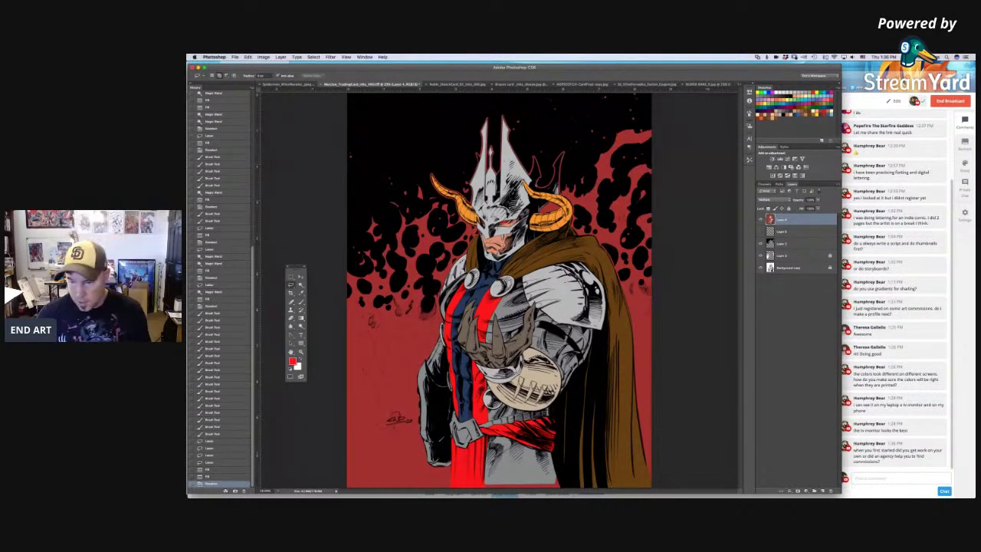
# Step: Lasso the dark band around the upper arm, subtracting the neighbouring clawed hand with the Magic Wand and extending the selection down the band
pyautogui.press('super+plus')
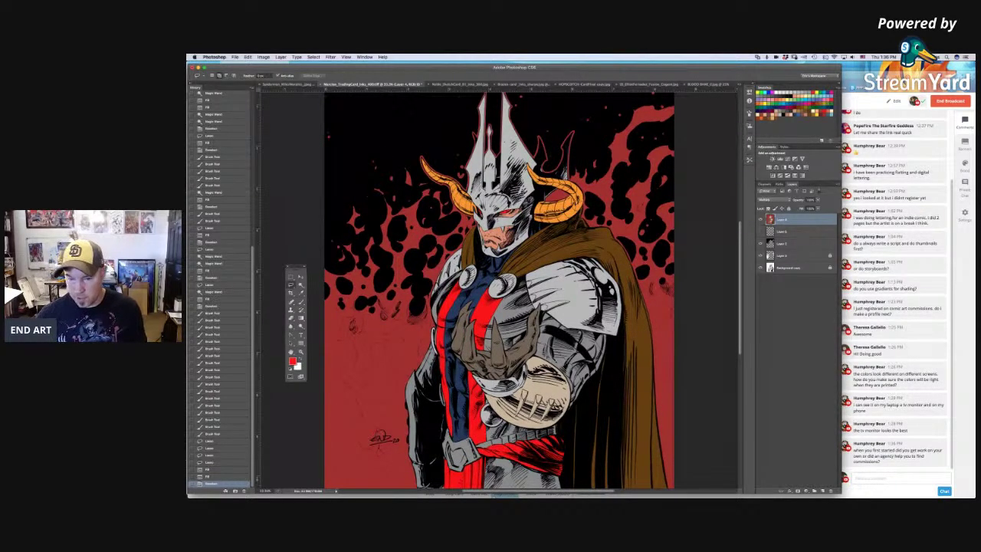
pyautogui.press('super+plus')
pyautogui.press('super+plus')
pyautogui.press('super+plus')
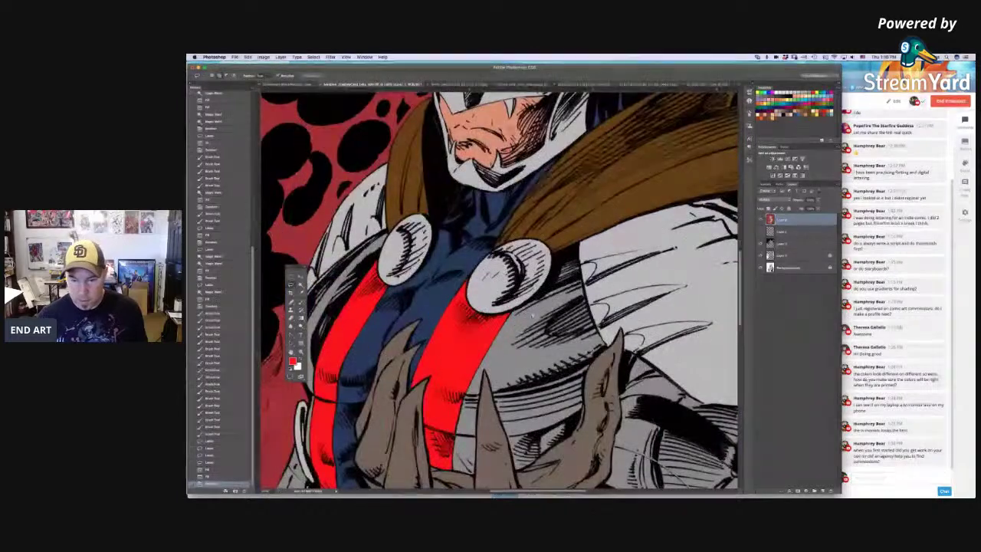
pyautogui.scroll(-3, 498, 292)
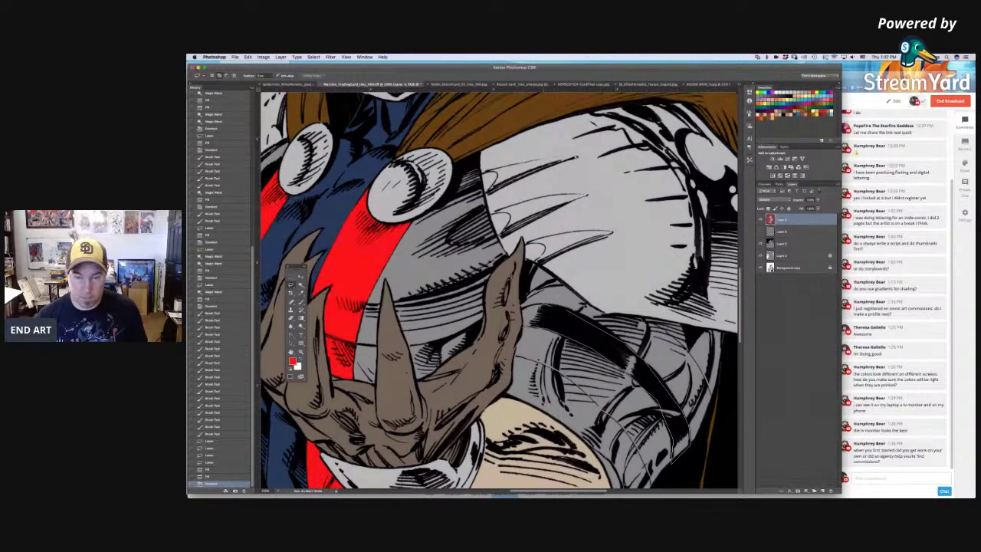
pyautogui.moveTo(529, 308)
pyautogui.mouseDown()
pyautogui.moveTo(518, 318)
pyautogui.moveTo(527, 326)
pyautogui.mouseUp()
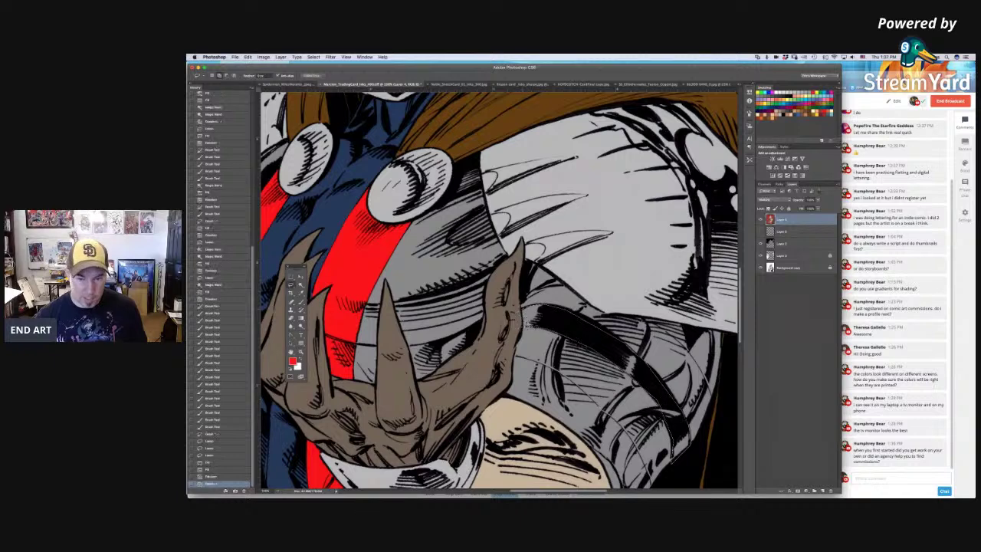
pyautogui.press('w')
pyautogui.keyDown('alt'); pyautogui.click(519, 319); pyautogui.keyUp('alt')
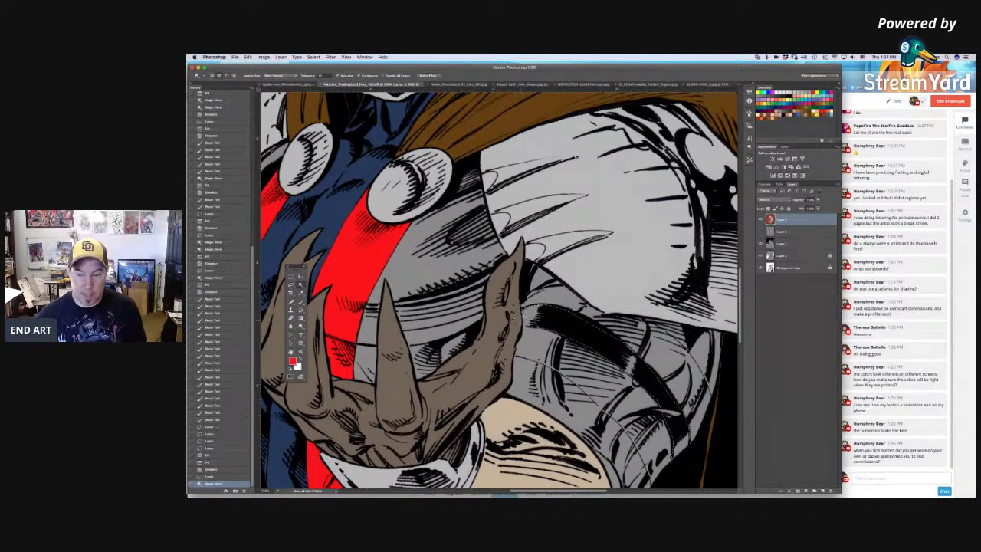
pyautogui.scroll(-3, 585, 344)
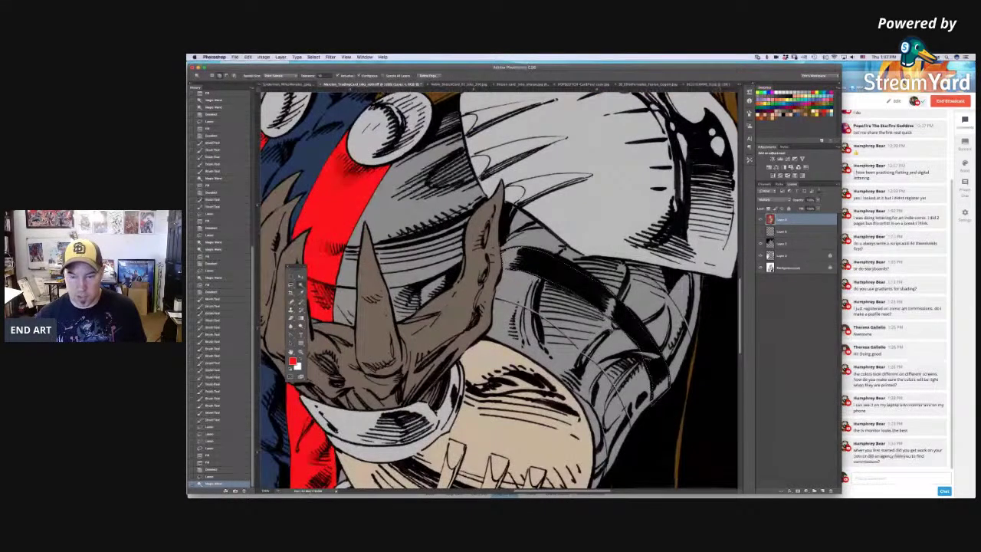
pyautogui.press('l')
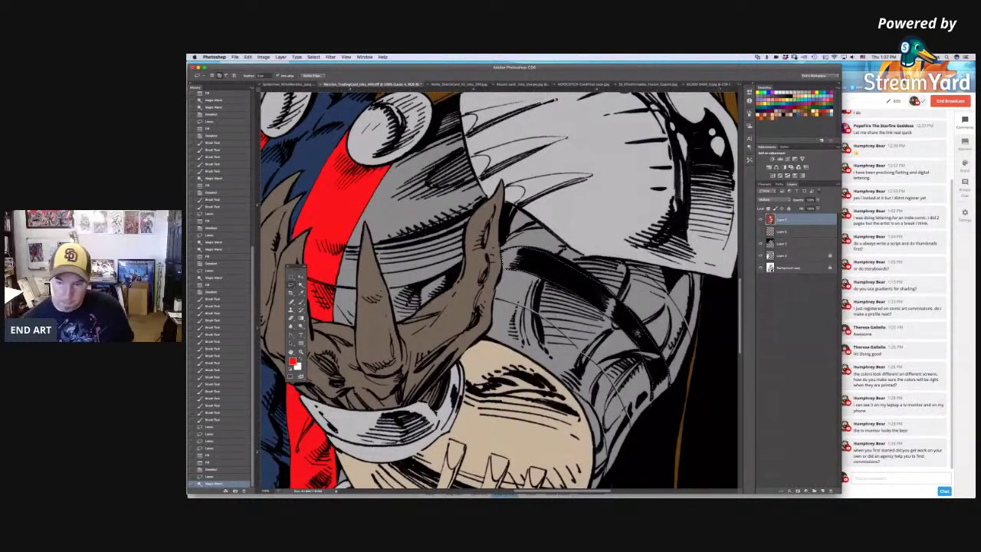
pyautogui.moveTo(645, 351)
pyautogui.mouseDown()
pyautogui.moveTo(635, 333)
pyautogui.moveTo(648, 360)
pyautogui.moveTo(640, 343)
pyautogui.mouseUp()
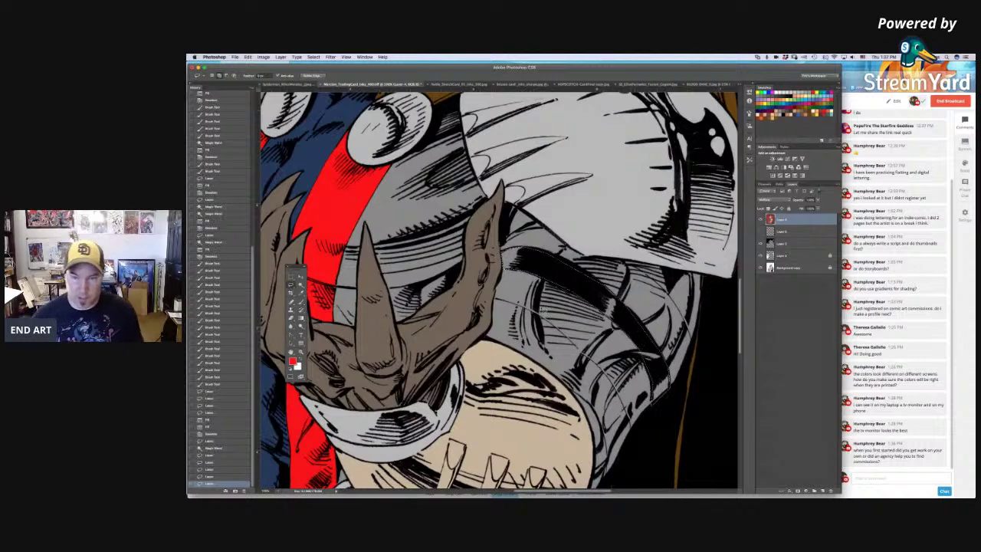
# Step: Fill the selected arm band with the blue sampled from the torso panel, and deselect
pyautogui.scroll(3, 541, 335)
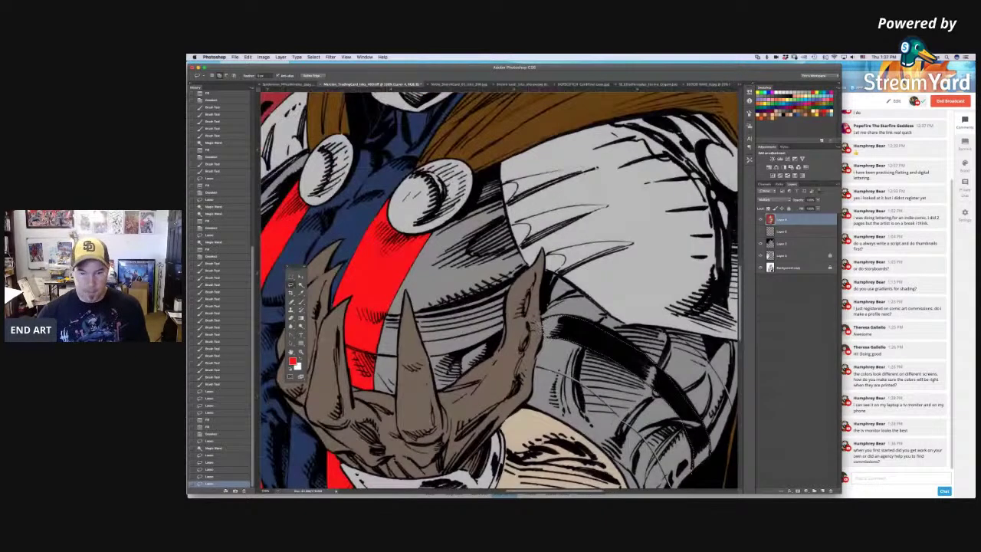
pyautogui.press('b')
pyautogui.keyDown('alt'); pyautogui.click(346, 228); pyautogui.keyUp('alt')
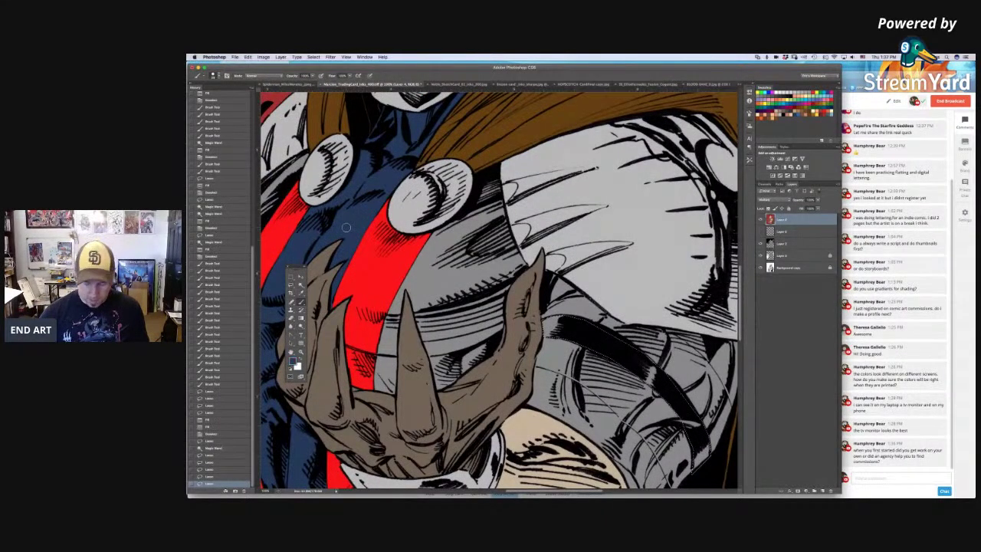
pyautogui.hotkey('alt', 'BackSpace')
pyautogui.hotkey('ctrl', 'd')
# Step: Select the grey upper arm between the shoulder plate and the blue band with the Magic Wand, fill it with the torso's bright red, and deselect
pyautogui.moveTo(613, 337); pyautogui.dragTo(624, 360)
pyautogui.hscroll(3, 585, 340)
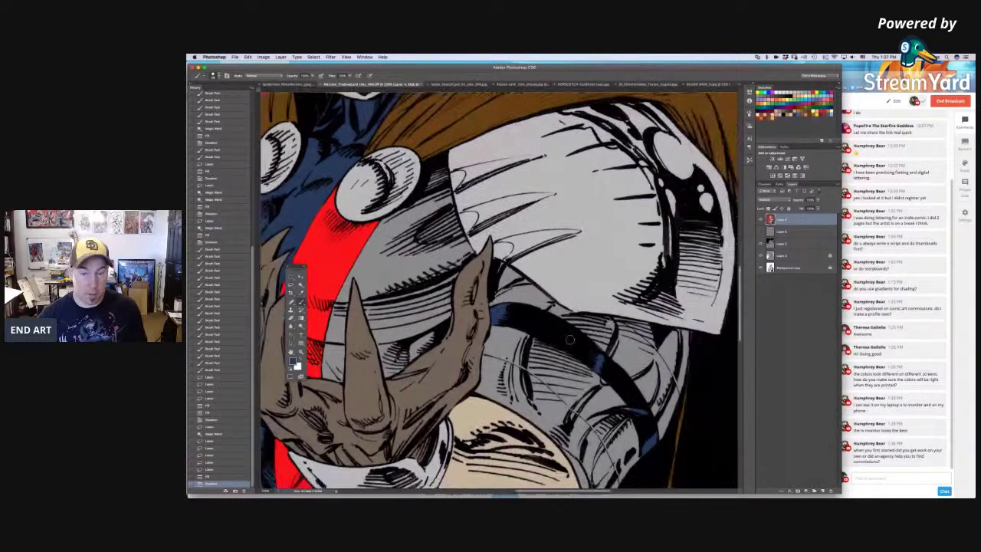
pyautogui.press('w')
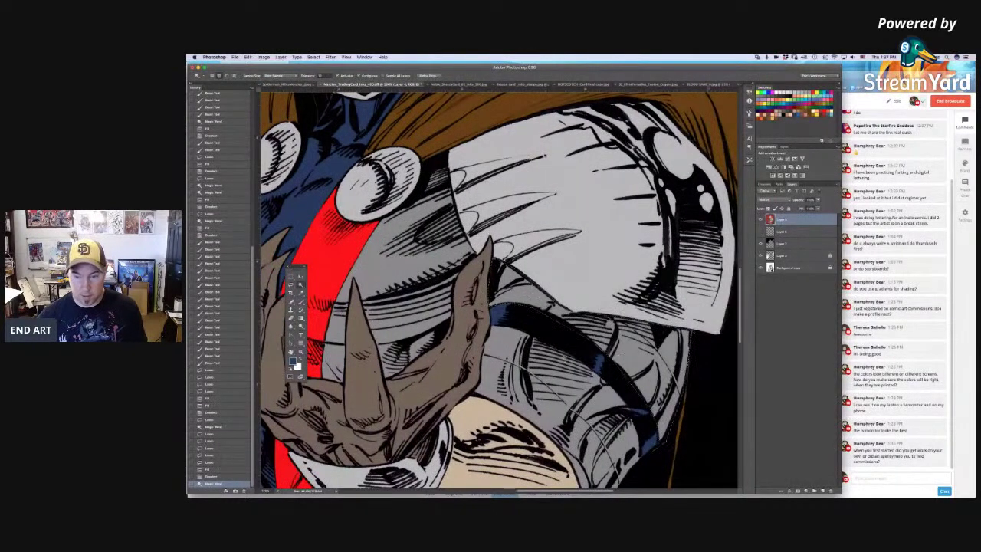
pyautogui.press('b')
pyautogui.keyDown('alt'); pyautogui.click(345, 246); pyautogui.keyUp('alt')
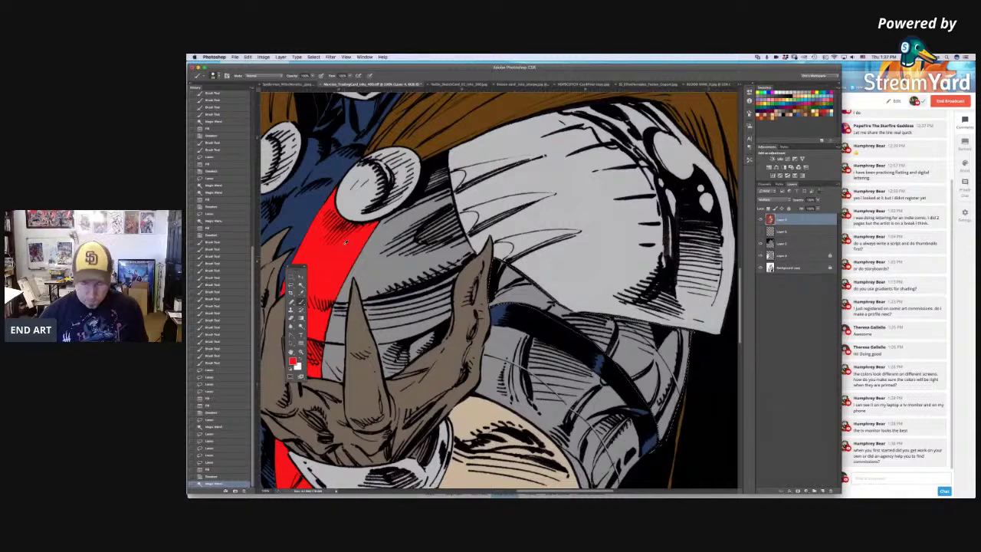
pyautogui.hotkey('alt', 'BackSpace')
pyautogui.hotkey('ctrl', 'd')
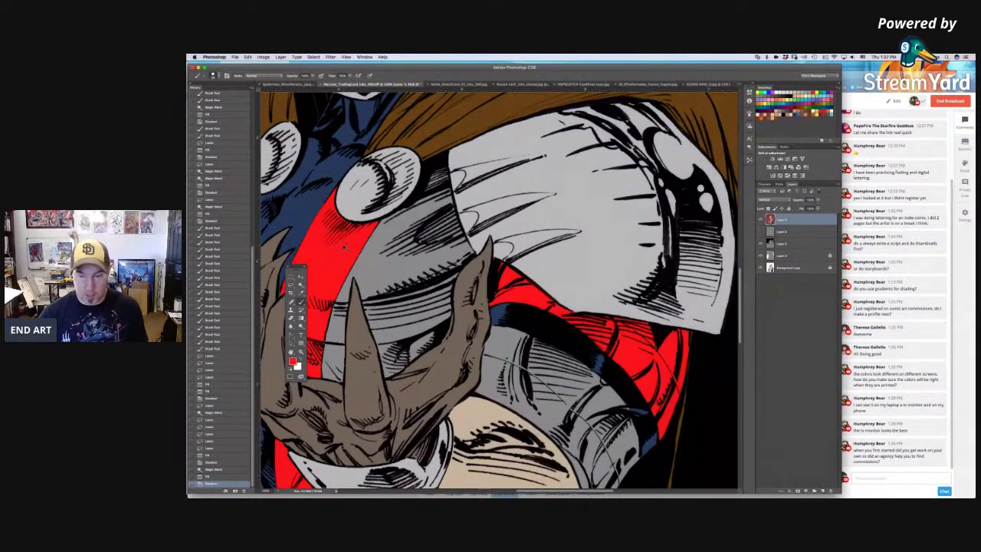
pyautogui.hotkey('ctrl', '-')
pyautogui.hotkey('ctrl', '-')
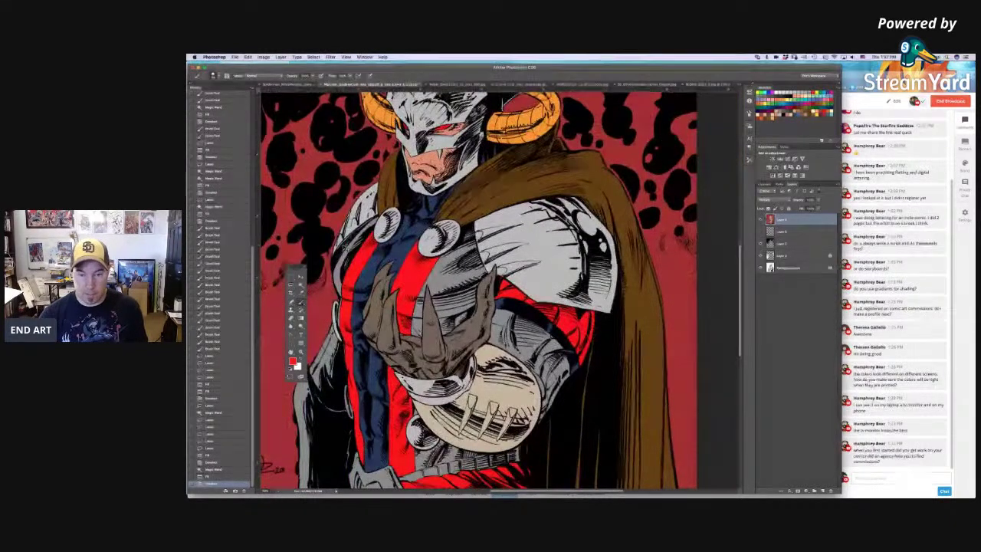
pyautogui.hotkey('ctrl', '+')
pyautogui.hotkey('ctrl', '+')
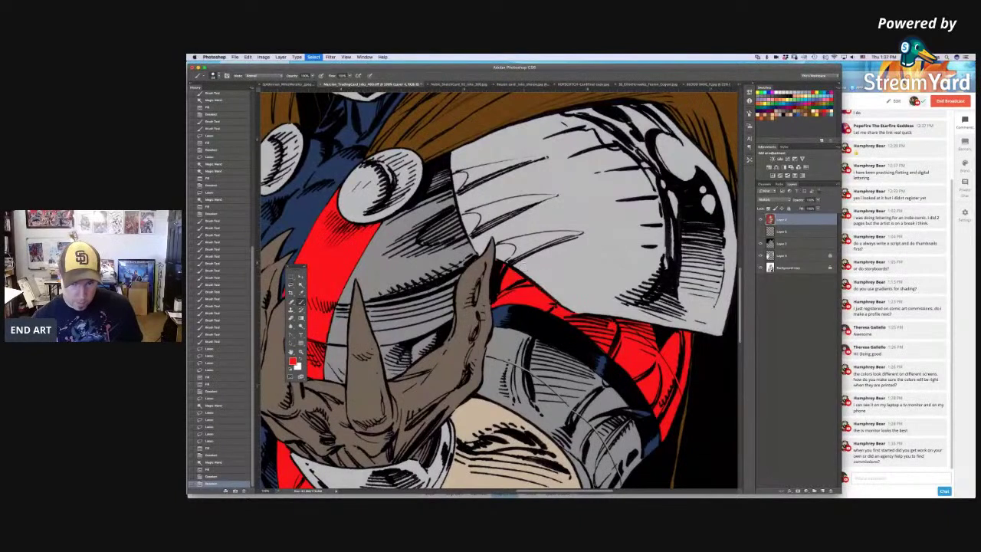
# Step: Restore the last upper-arm selection, dab sampled grey beside the raised clawed fingertip, and deselect
pyautogui.hotkey('ctrl', 'shift', 'd')
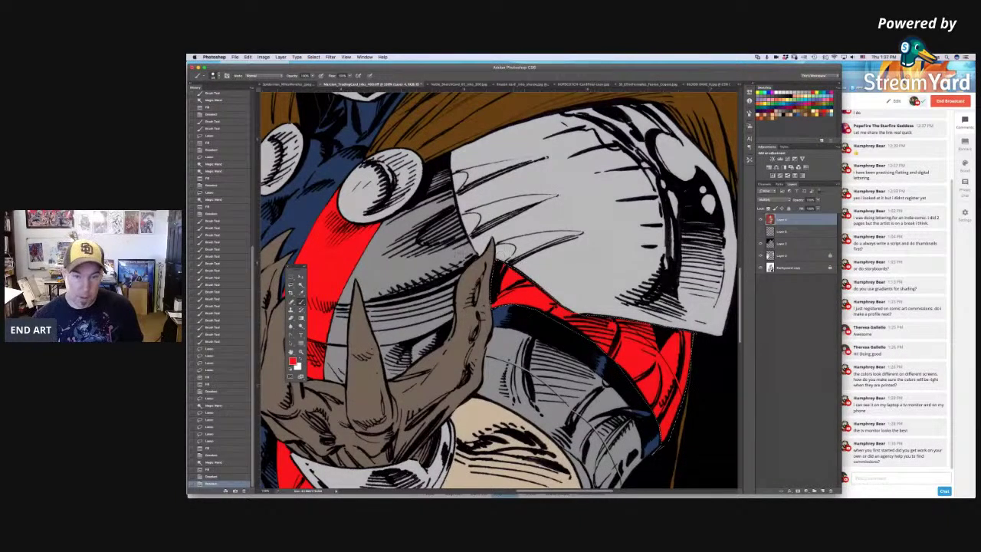
pyautogui.keyDown('alt'); pyautogui.click(462, 253); pyautogui.keyUp('alt')
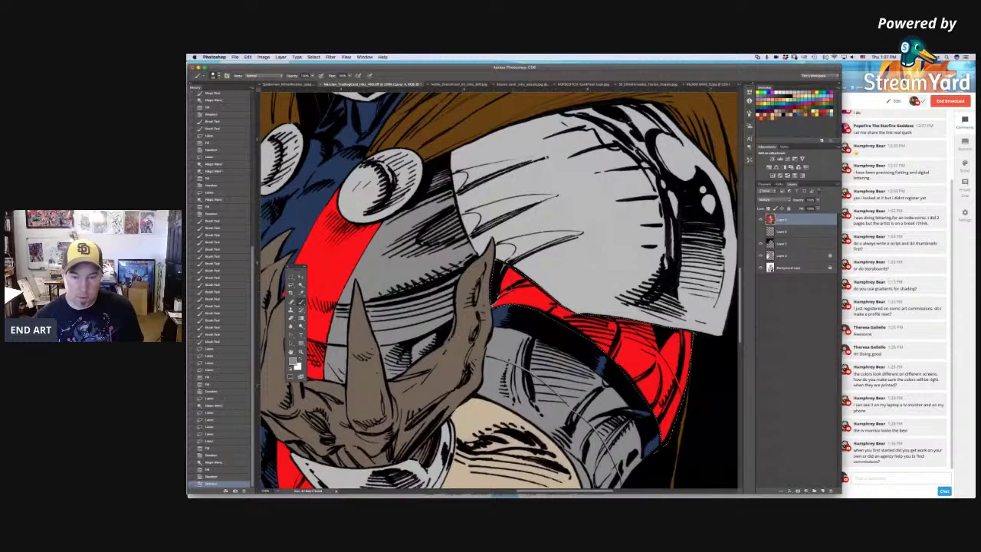
pyautogui.click(509, 247)
pyautogui.press('super+d')
# Step: Hide the line-art and black background layers so that only the flat colours of the whole figure show
pyautogui.hscroll(-5, 535, 298)
pyautogui.press('super+minus')
pyautogui.press('super+minus')
pyautogui.press('super+minus')
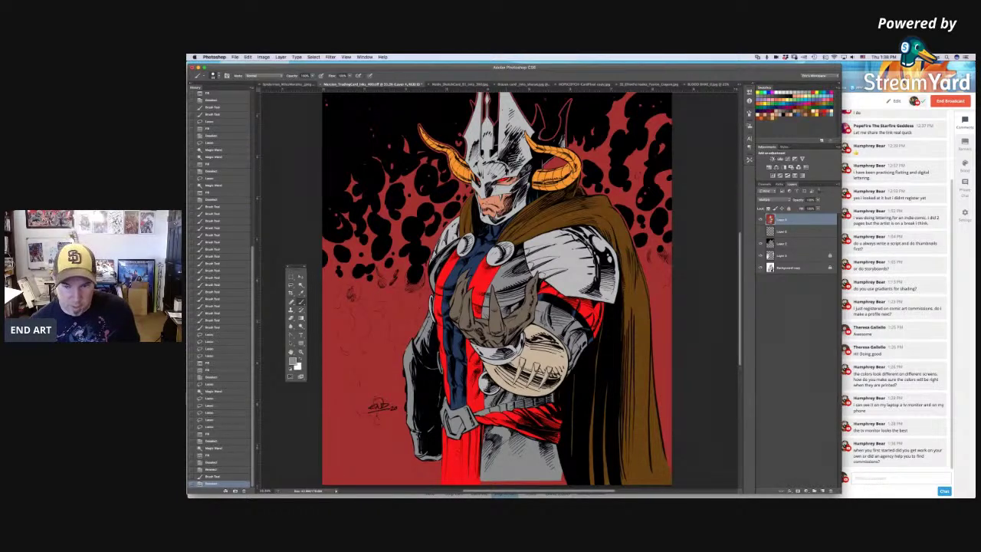
pyautogui.moveTo(530, 338); pyautogui.dragTo(546, 399)
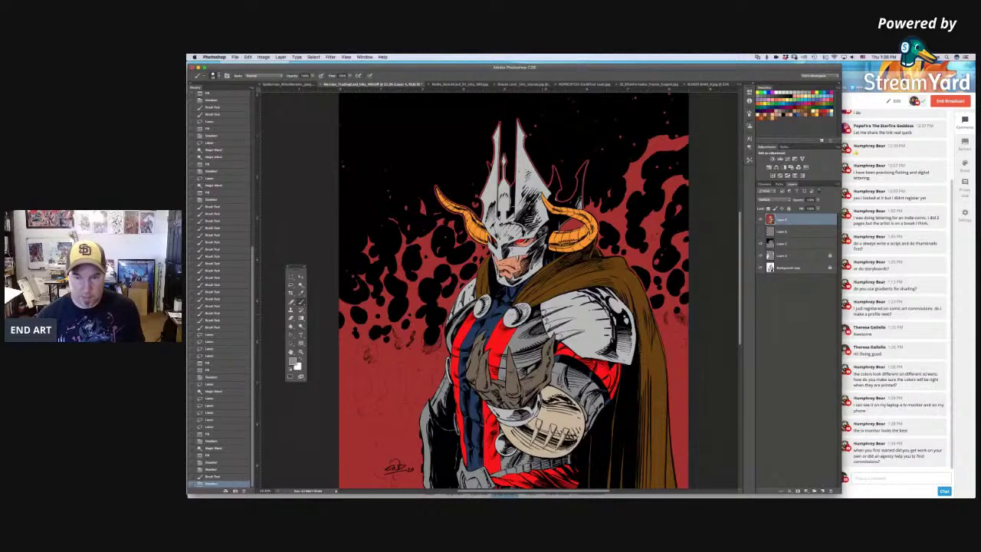
pyautogui.press('super+minus')
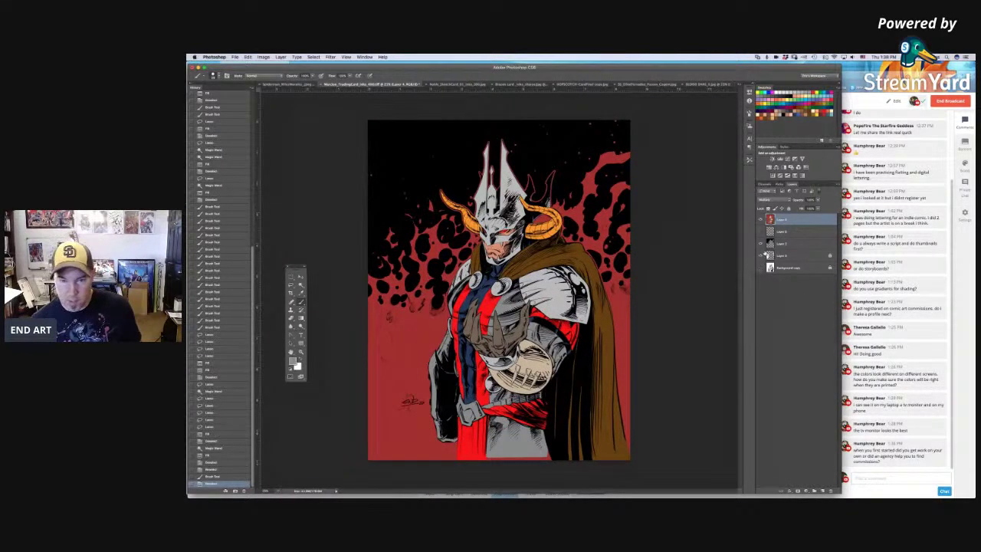
pyautogui.click(761, 255)
pyautogui.click(760, 243)
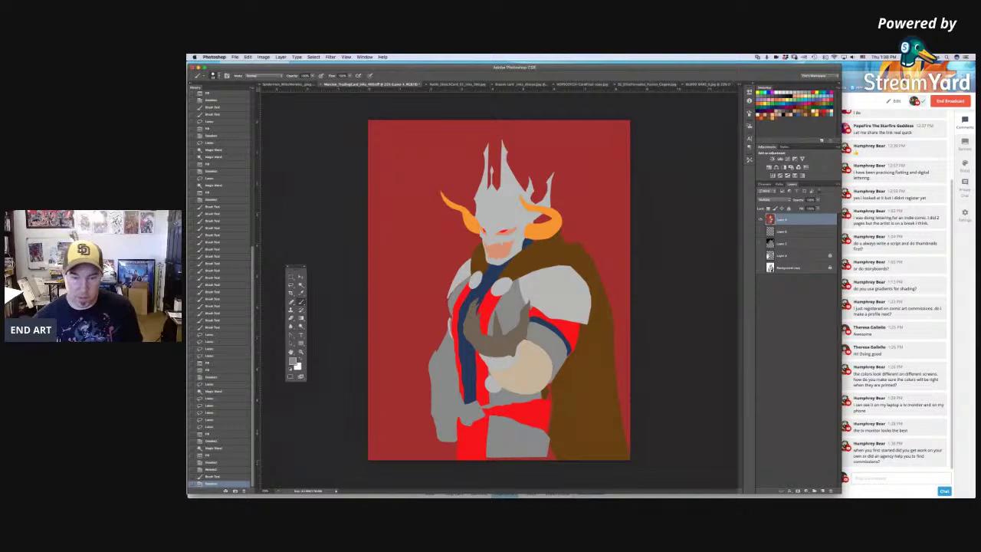
# Step: Examine the flats around the jaw, collar and round clasps for uncoloured gaps, comparing them with the inked line art
pyautogui.scroll(3, 506, 278)
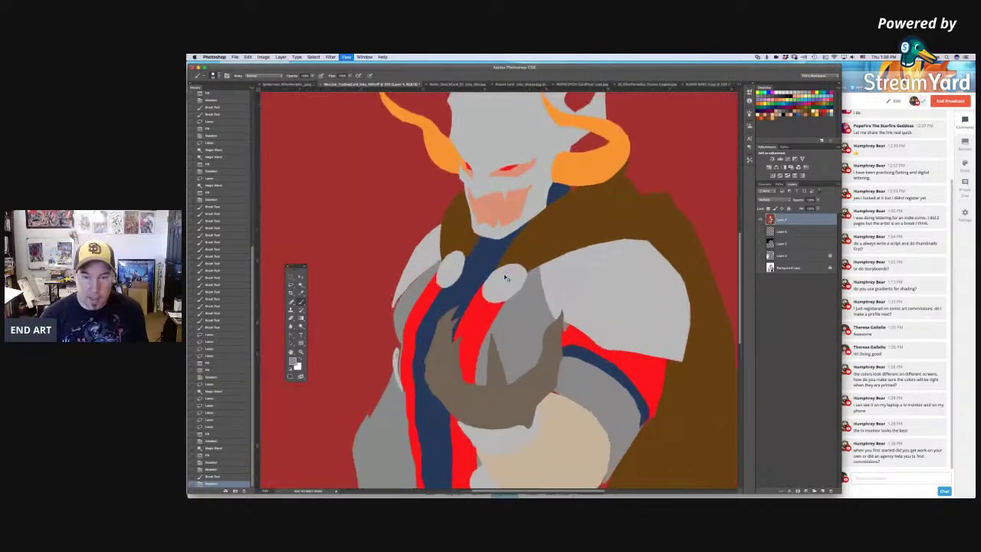
pyautogui.press('super+plus')
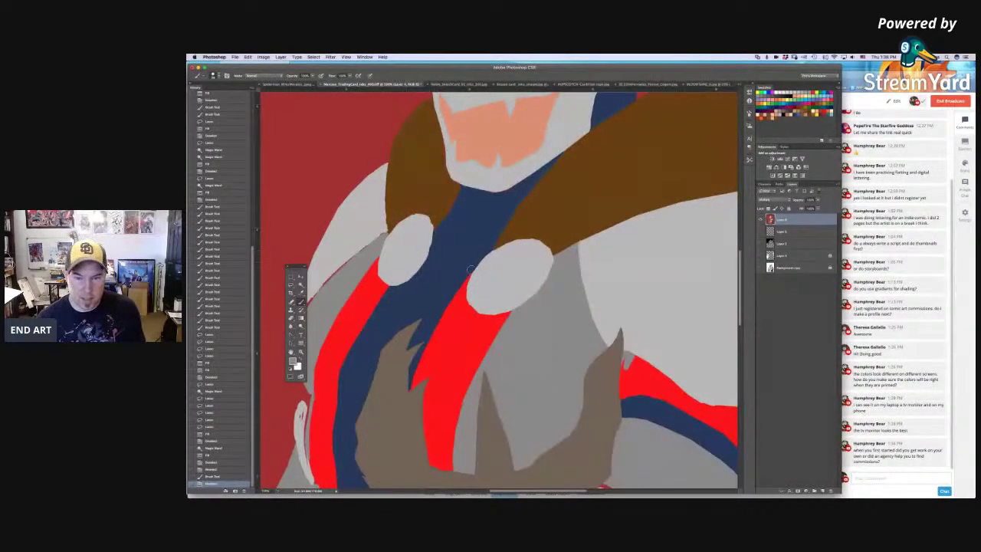
pyautogui.moveTo(445, 146); pyautogui.dragTo(460, 252)
pyautogui.press('super+plus')
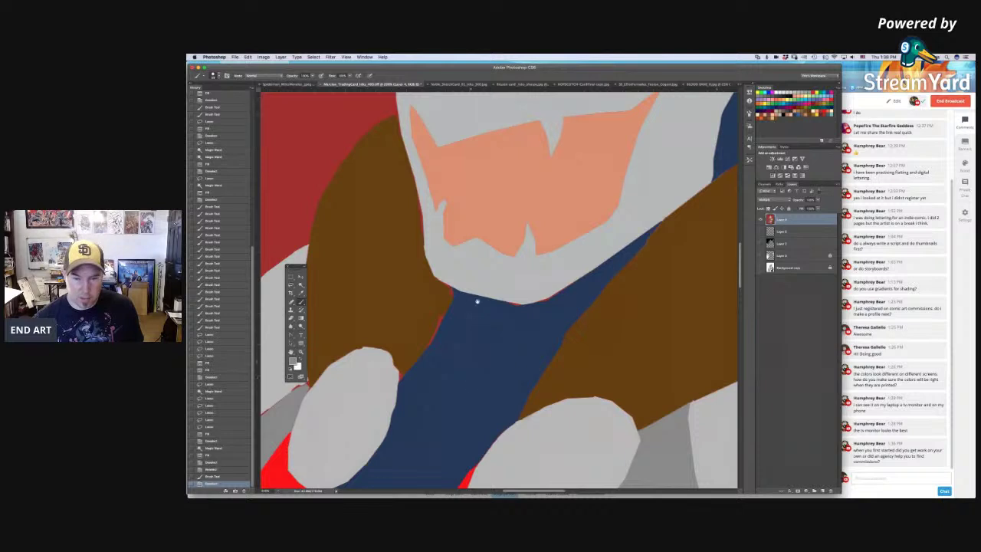
pyautogui.scroll(-5, 478, 299)
pyautogui.scroll(3, 458, 243)
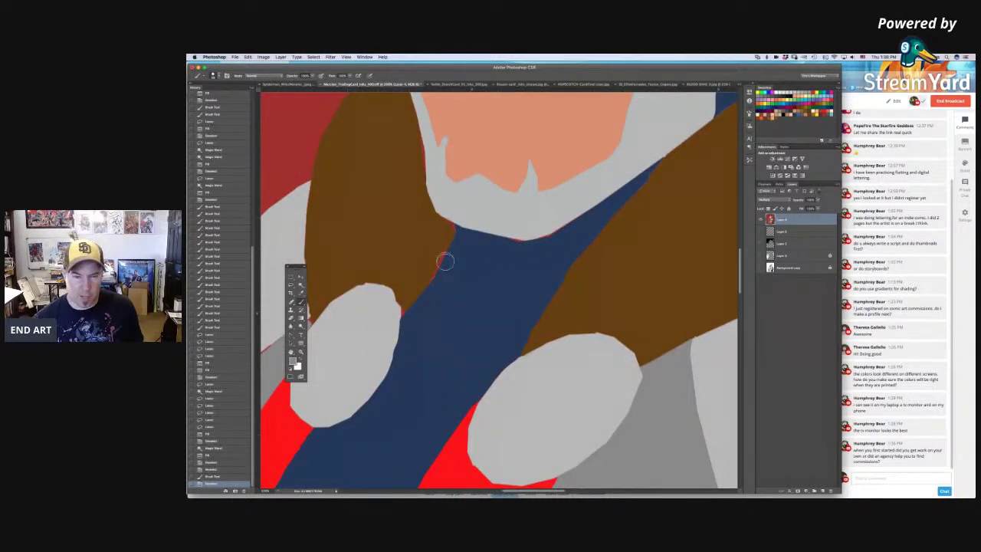
pyautogui.hscroll(-3, 473, 298)
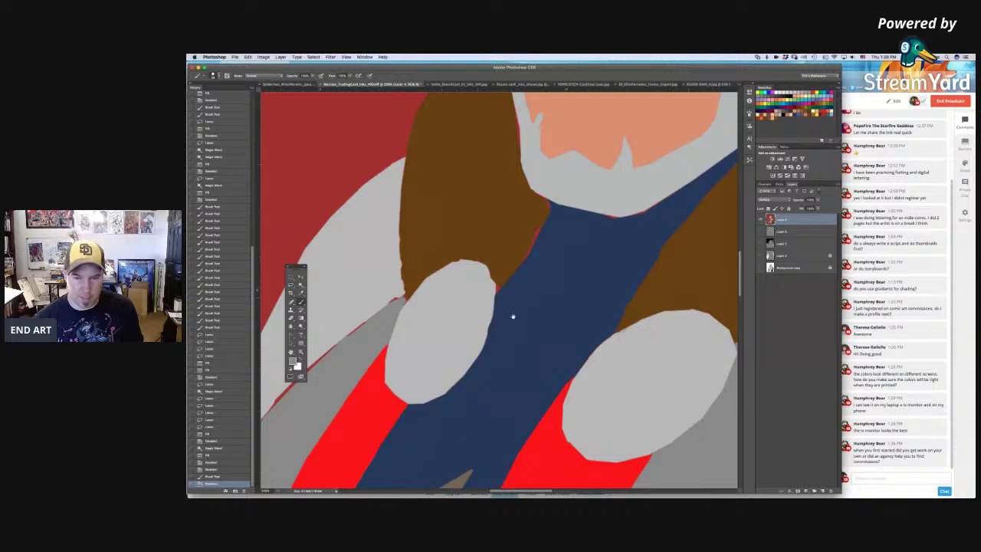
pyautogui.scroll(-5, 513, 318)
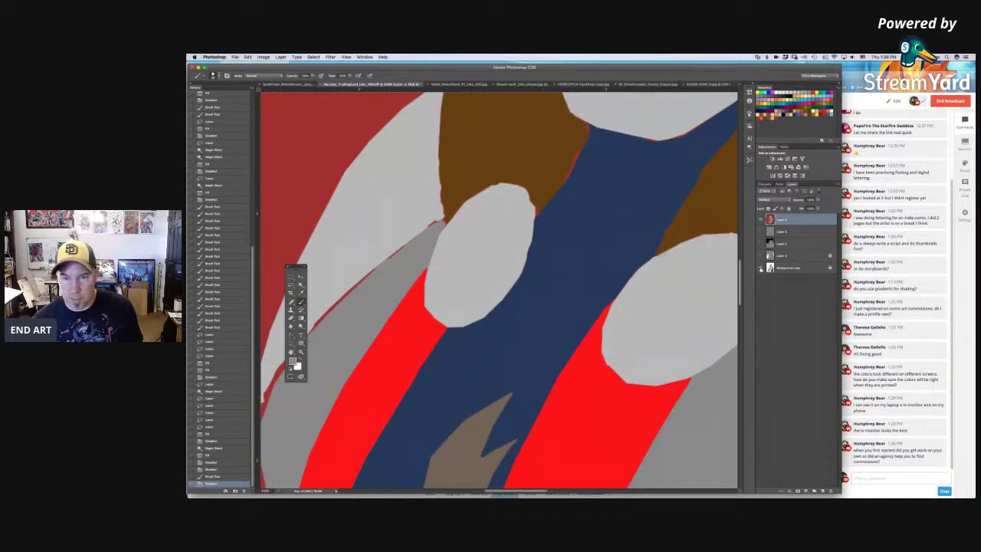
pyautogui.click(761, 268)
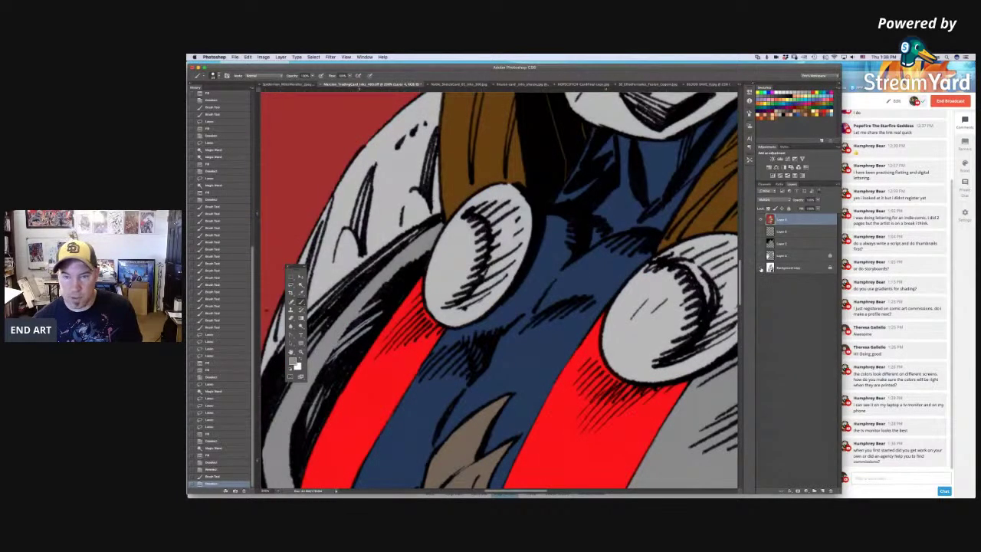
pyautogui.click(762, 268)
pyautogui.click(761, 268)
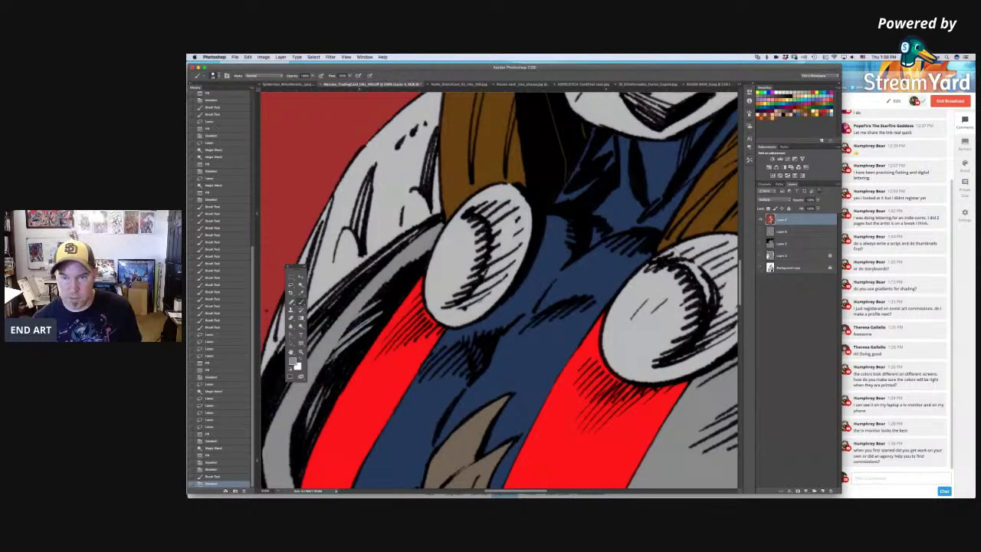
pyautogui.click(762, 267)
# Step: Paint the cape's sampled brown over the red sliver along the inner collar edge and above the second round clasp
pyautogui.keyDown('alt'); pyautogui.click(575, 150); pyautogui.keyUp('alt')
pyautogui.moveTo(571, 157)
pyautogui.mouseDown()
pyautogui.moveTo(554, 182)
pyautogui.moveTo(564, 182)
pyautogui.mouseUp()
pyautogui.click(568, 181)
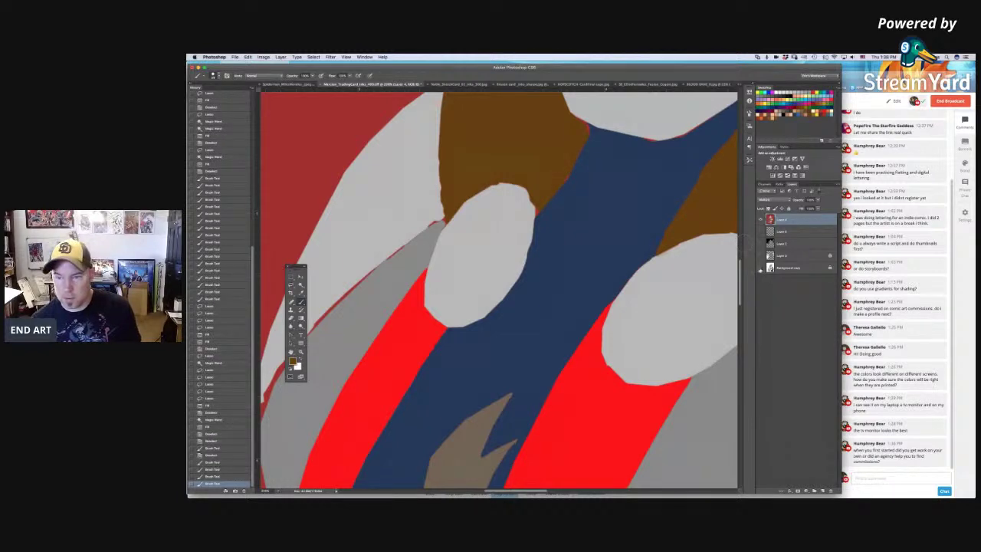
pyautogui.click(761, 269)
pyautogui.click(760, 268)
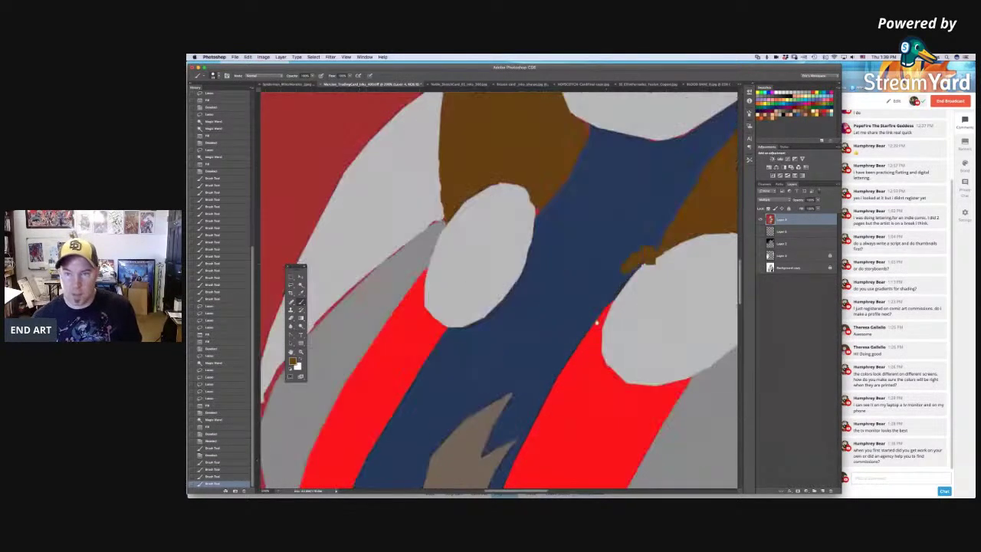
# Step: Inspect the flats from the helmet down to the belt for gaps, and show the inks over them again
pyautogui.scroll(8, 613, 307)
pyautogui.scroll(4, 591, 374)
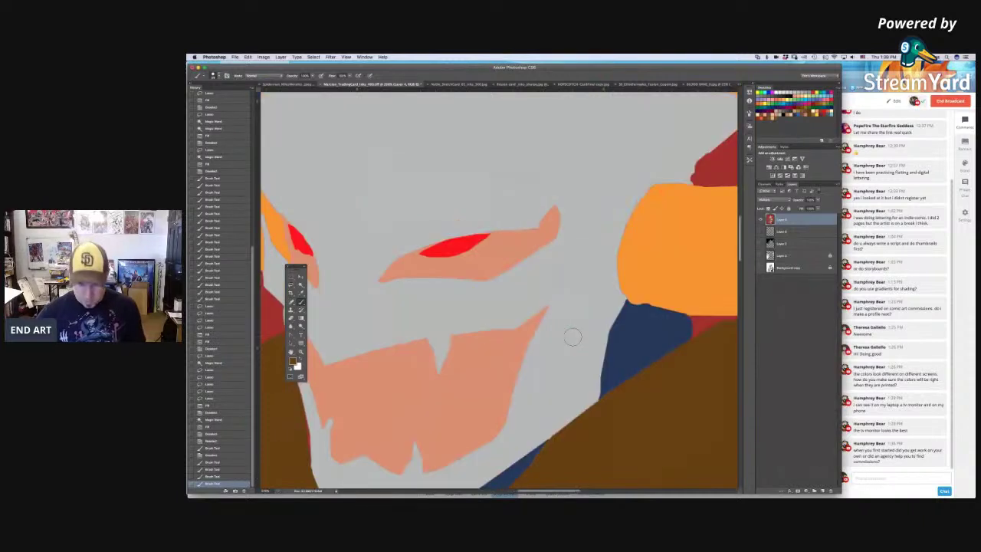
pyautogui.scroll(-5, 575, 340)
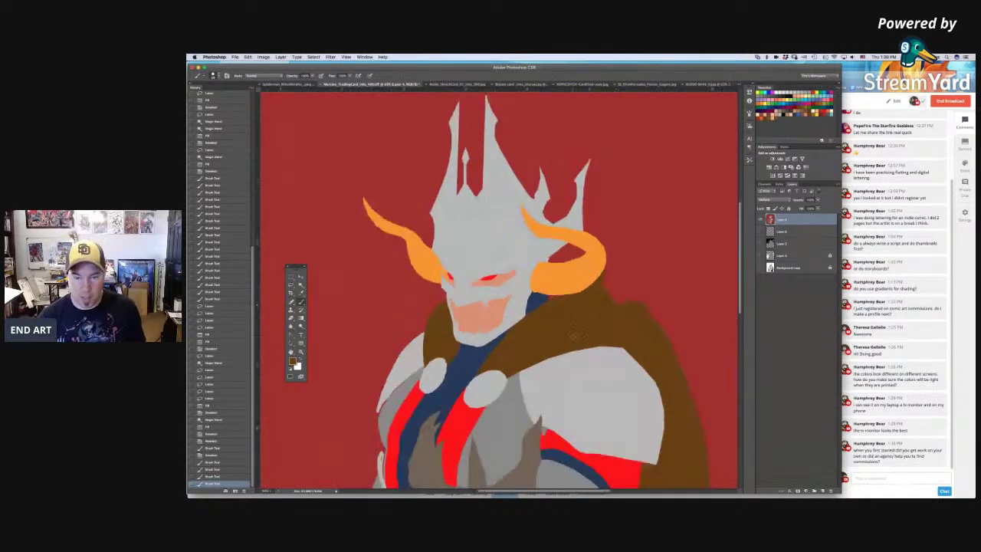
pyautogui.scroll(-5, 545, 279)
pyautogui.scroll(-2, 562, 401)
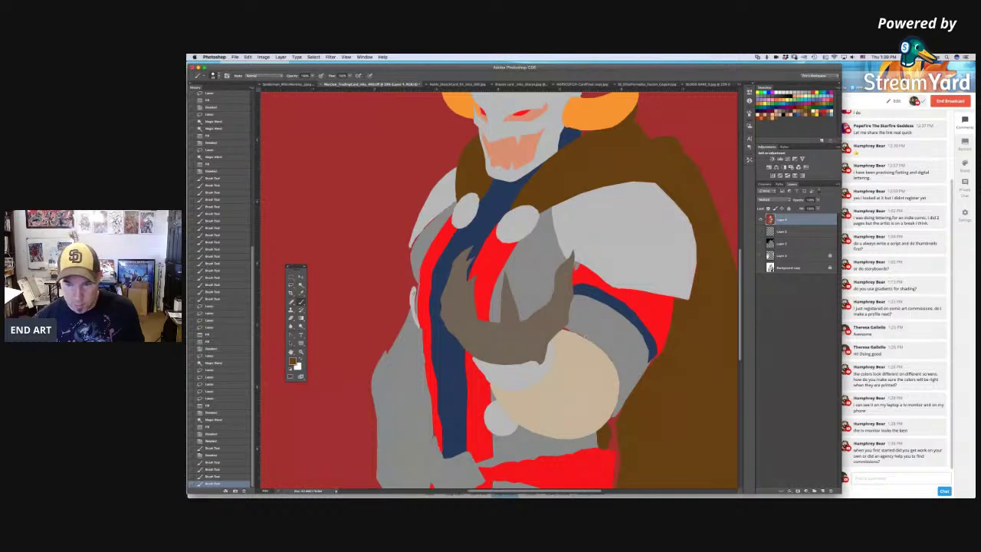
pyautogui.scroll(-2, 567, 386)
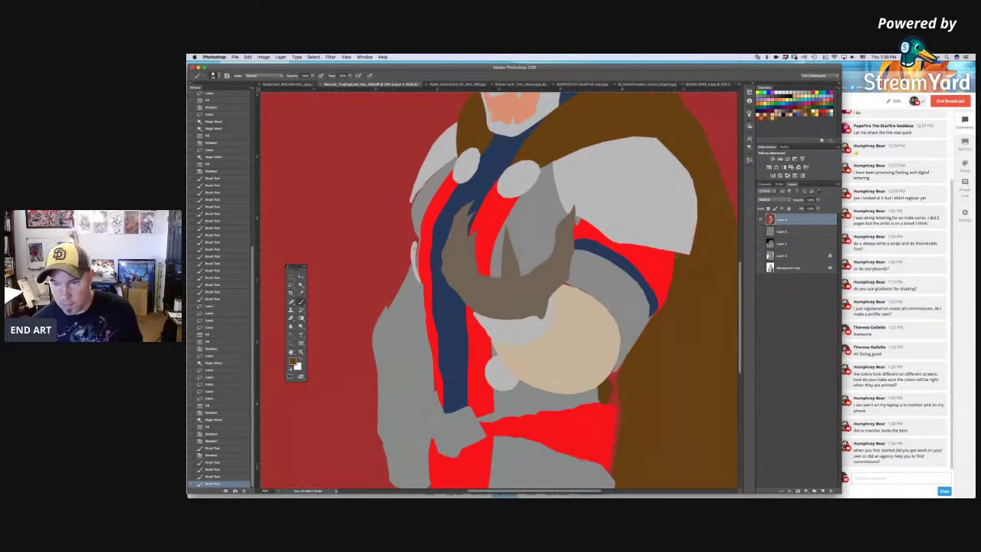
pyautogui.click(760, 268)
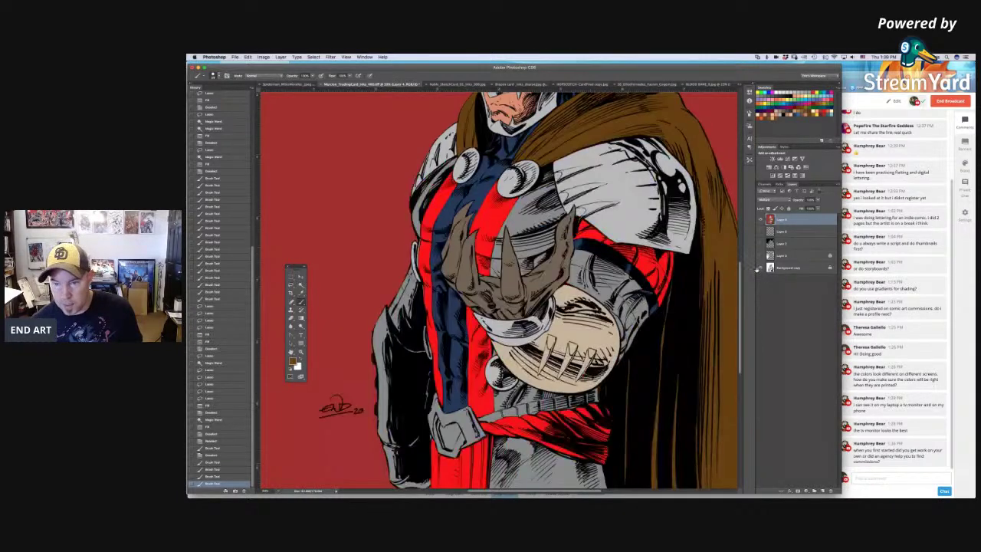
# Step: Hide the inks and paint sampled cape brown along the large shoulder plate's lower and outer edges and down the adjoining cape
pyautogui.press('super+equal')
pyautogui.press('super+equal')
pyautogui.press('super+equal')
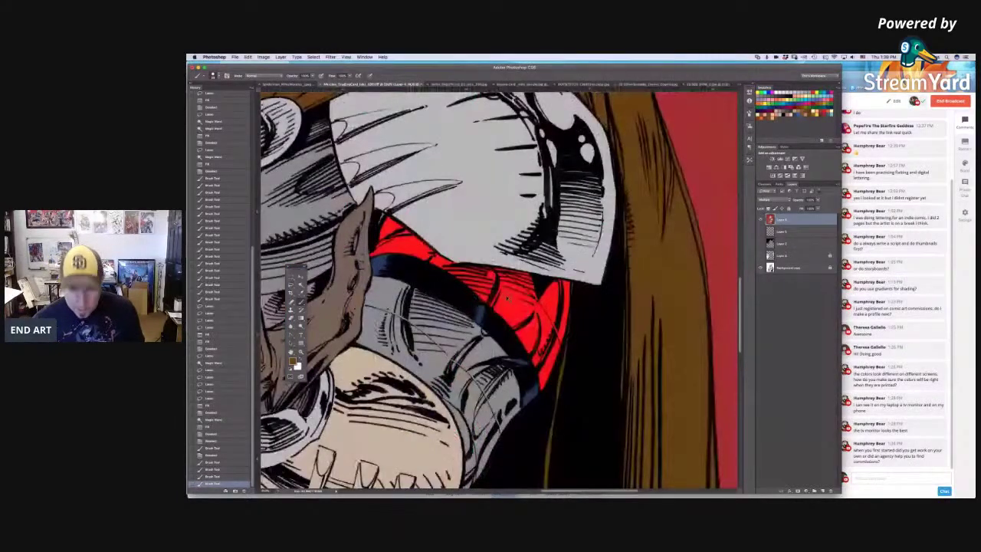
pyautogui.press('super+plus')
pyautogui.press('super+plus')
pyautogui.moveTo(539, 295); pyautogui.dragTo(371, 295)
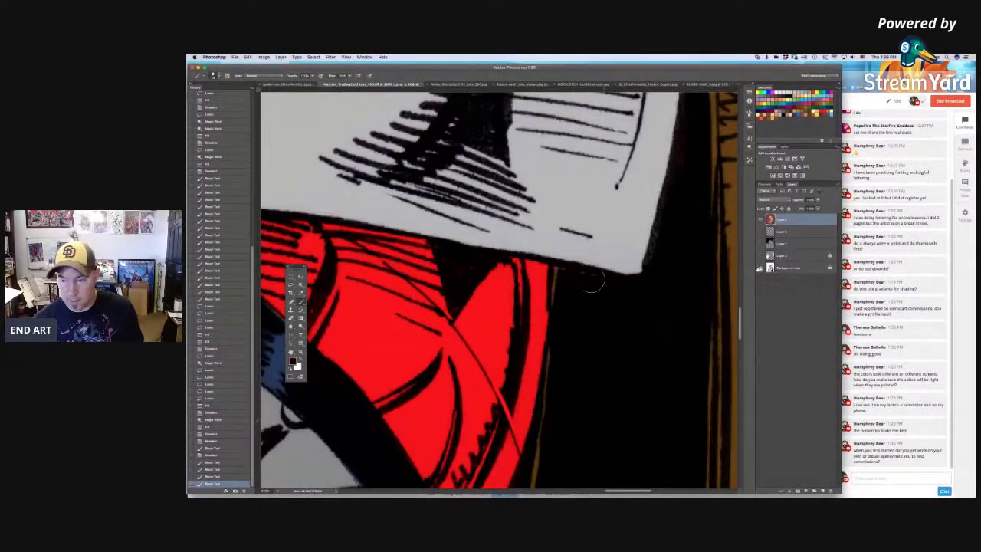
pyautogui.keyDown('alt'); pyautogui.click(624, 317); pyautogui.keyUp('alt')
pyautogui.click(760, 268)
pyautogui.moveTo(562, 277)
pyautogui.mouseDown()
pyautogui.moveTo(557, 328)
pyautogui.moveTo(564, 272)
pyautogui.moveTo(669, 261)
pyautogui.moveTo(669, 232)
pyautogui.mouseUp()
pyautogui.moveTo(682, 184)
pyautogui.mouseDown()
pyautogui.moveTo(641, 295)
pyautogui.moveTo(617, 483)
pyautogui.mouseUp()
pyautogui.moveTo(268, 124); pyautogui.dragTo(525, 279)
# Step: Review the whole figure down to the legs, comparing the flat colours with and without the inks
pyautogui.press('super+minus')
pyautogui.press('super+minus')
pyautogui.press('super+minus')
pyautogui.press('super+minus')
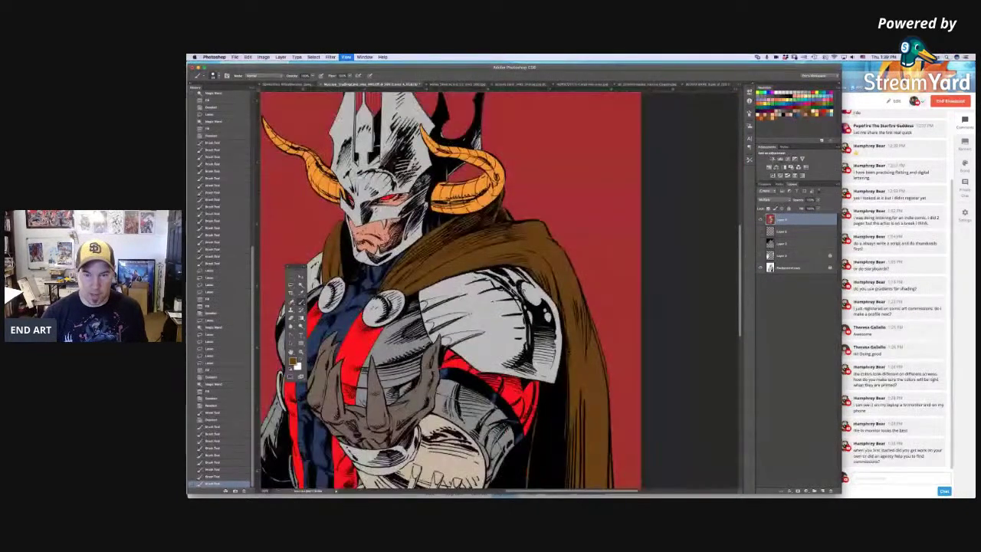
pyautogui.moveTo(564, 288); pyautogui.dragTo(612, 261)
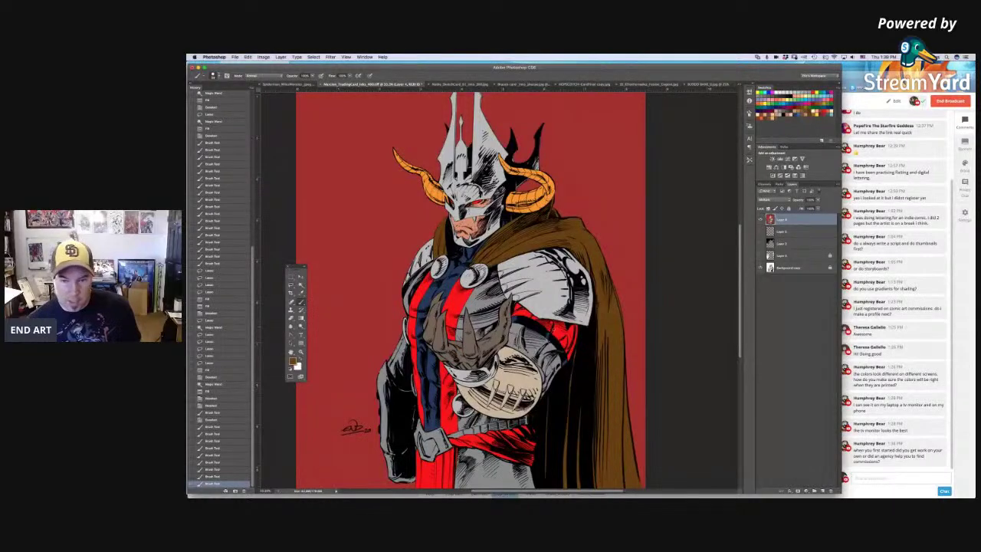
pyautogui.moveTo(566, 329); pyautogui.dragTo(587, 267)
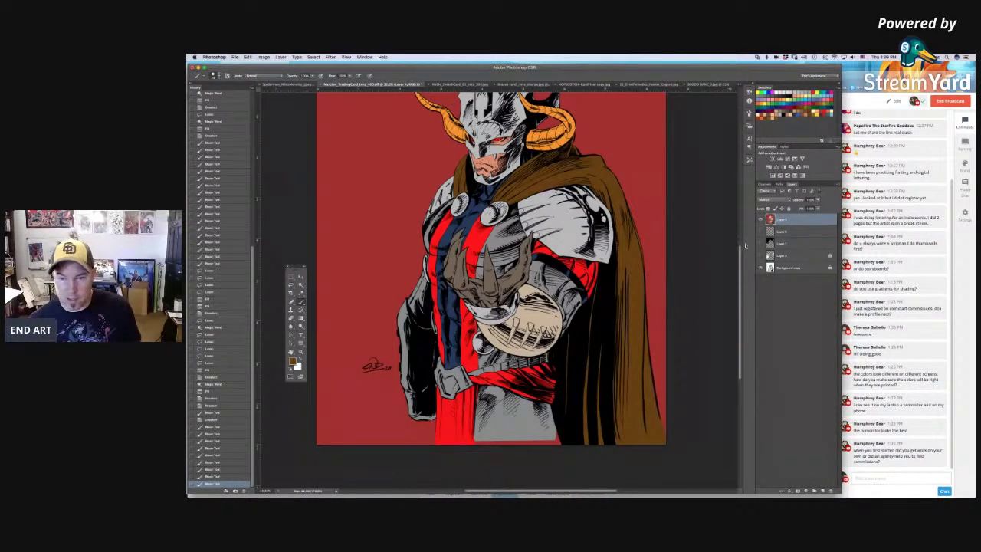
pyautogui.scroll(3, 639, 247)
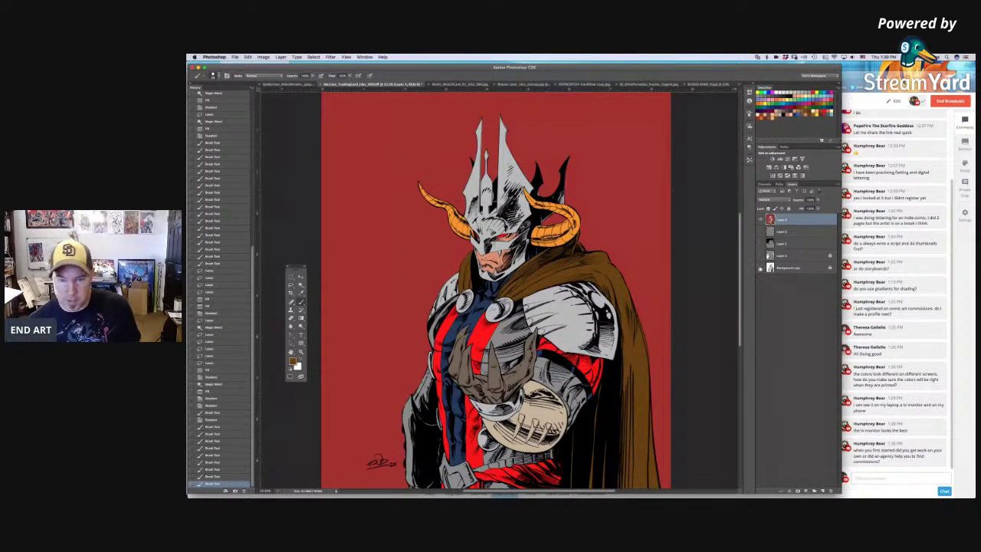
pyautogui.click(762, 267)
pyautogui.scroll(-3, 574, 334)
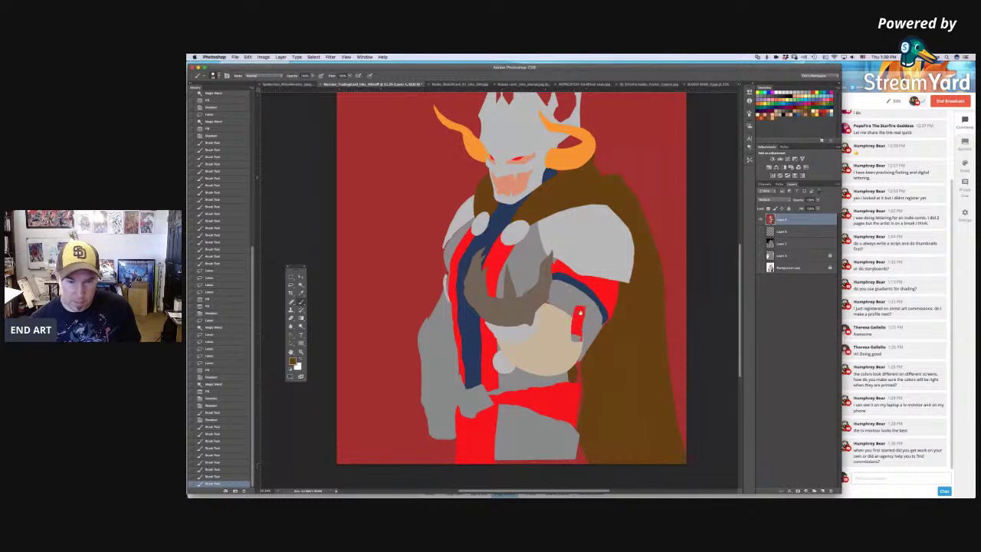
pyautogui.scroll(-3, 574, 334)
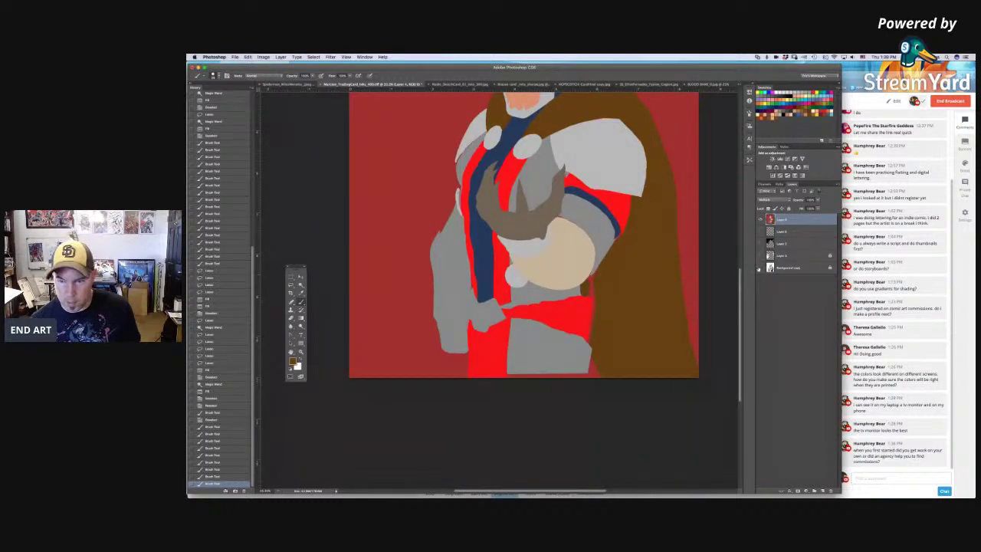
pyautogui.click(762, 267)
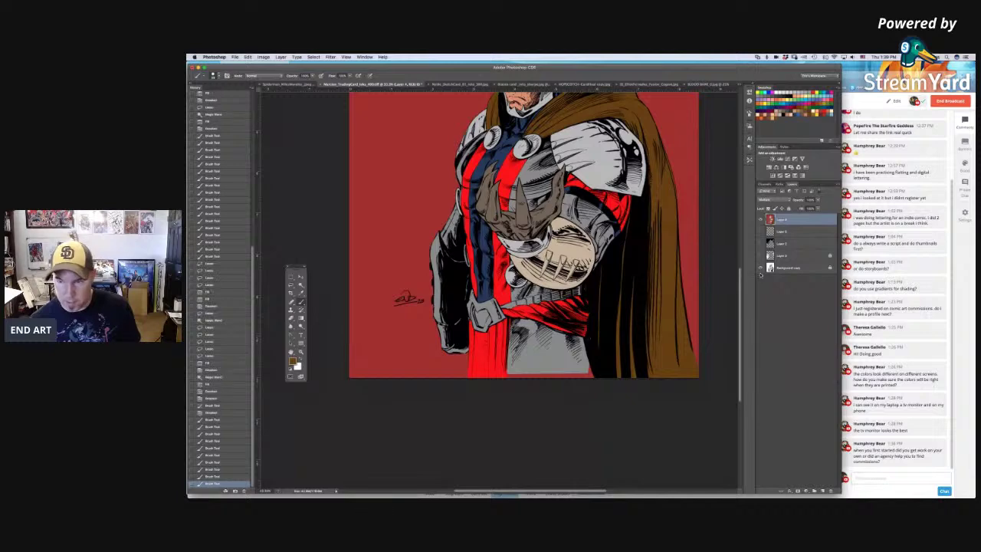
pyautogui.click(762, 268)
pyautogui.click(762, 267)
pyautogui.click(762, 267)
# Step: Clean the waist sash's edges with the inks hidden, using its sampled red at the cape-side end and the leg's sampled grey below
pyautogui.press('super+plus')
pyautogui.press('super+plus')
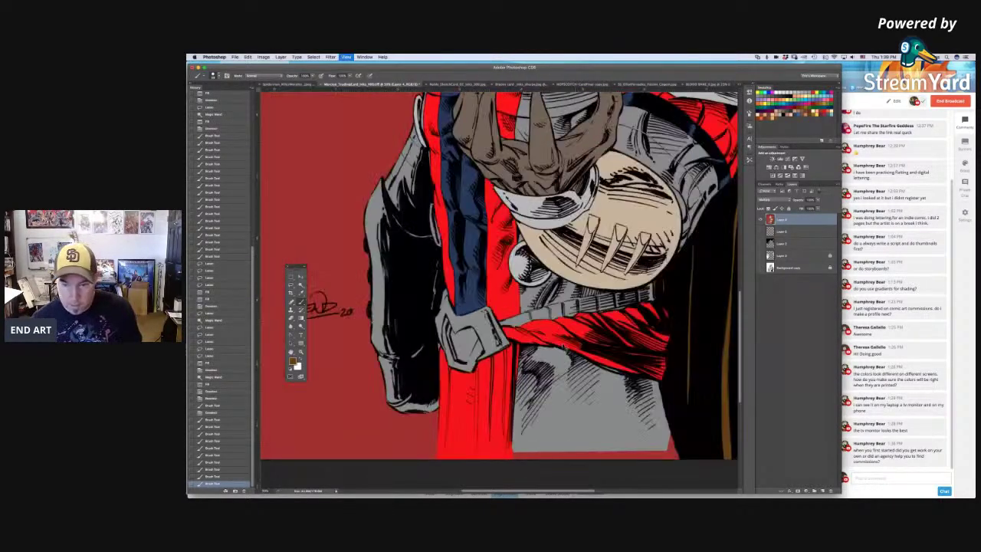
pyautogui.moveTo(531, 284); pyautogui.dragTo(605, 340)
pyautogui.press('super+z')
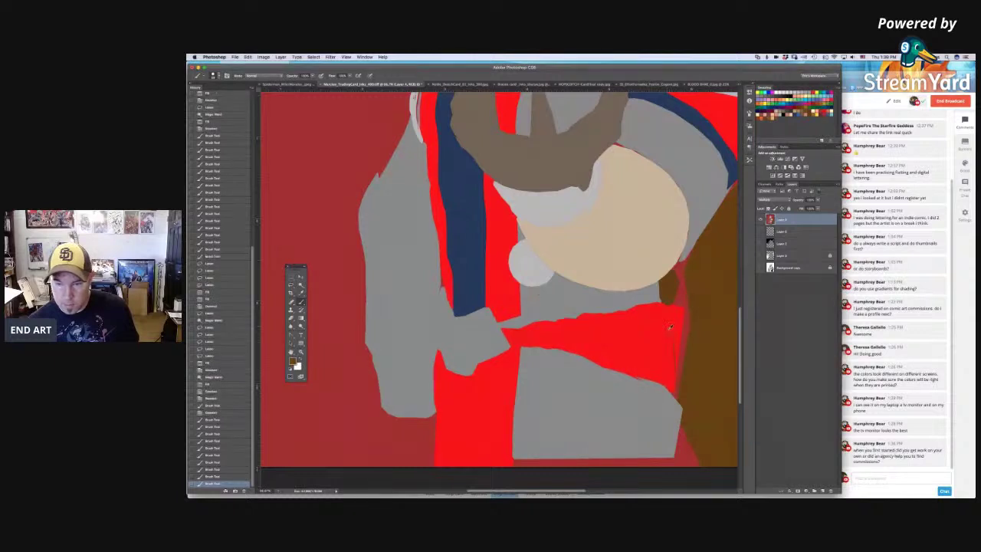
pyautogui.moveTo(672, 382); pyautogui.dragTo(677, 374)
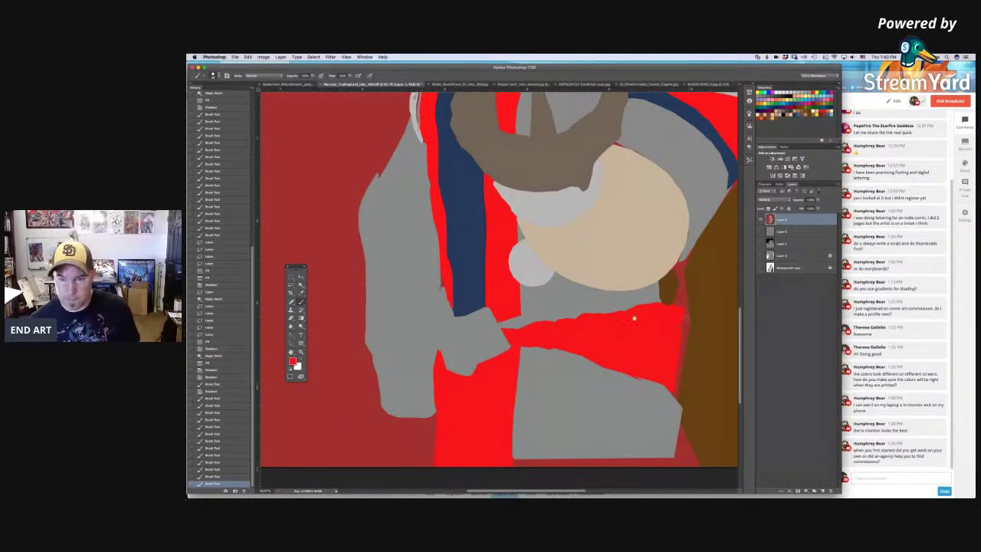
pyautogui.hscroll(2, 634, 317)
pyautogui.hscroll(-2, 604, 331)
pyautogui.scroll(-1, 604, 331)
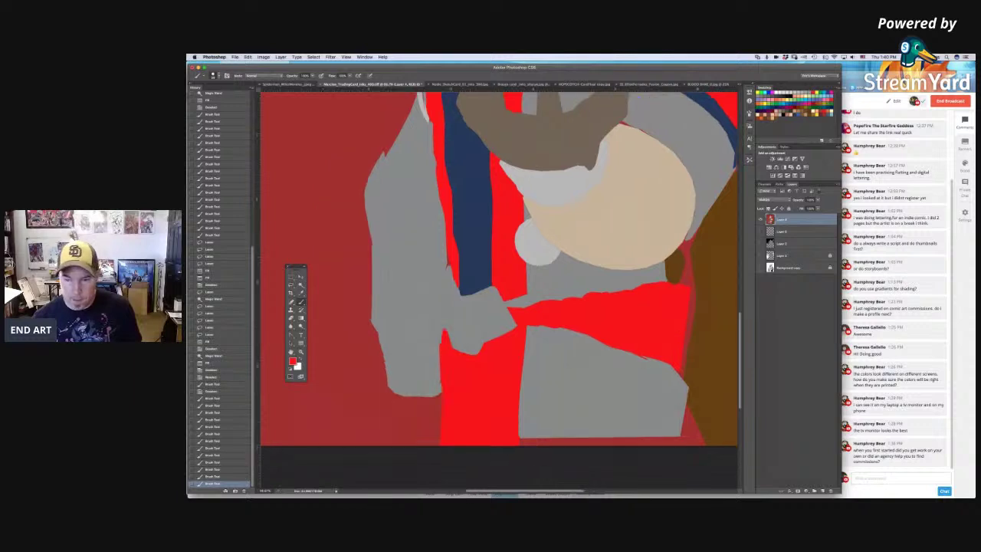
pyautogui.keyDown('alt'); pyautogui.click(645, 358); pyautogui.keyUp('alt')
pyautogui.click(645, 358)
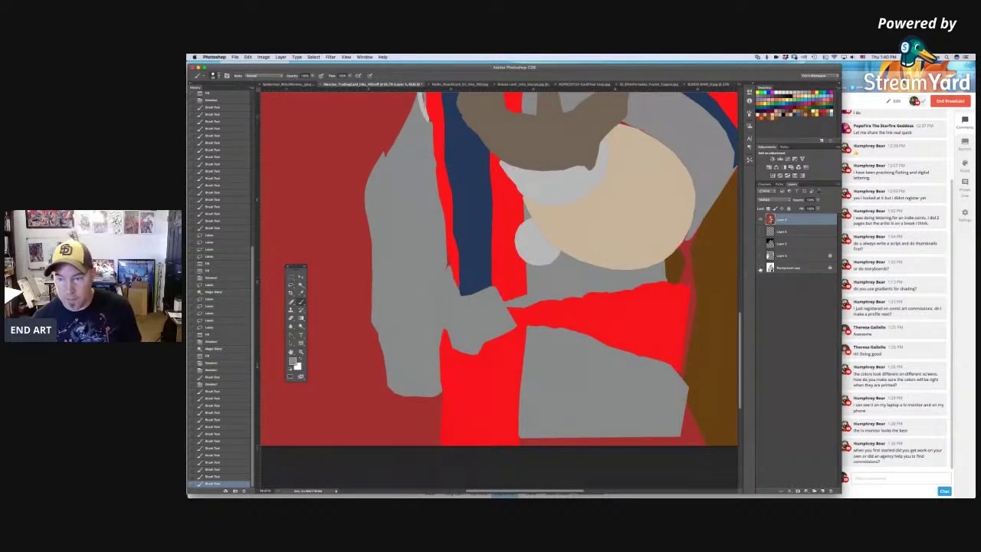
# Step: Check the flats from the sash up to the helmet with the inks hidden, and show the inks over the full page again
pyautogui.click(760, 268)
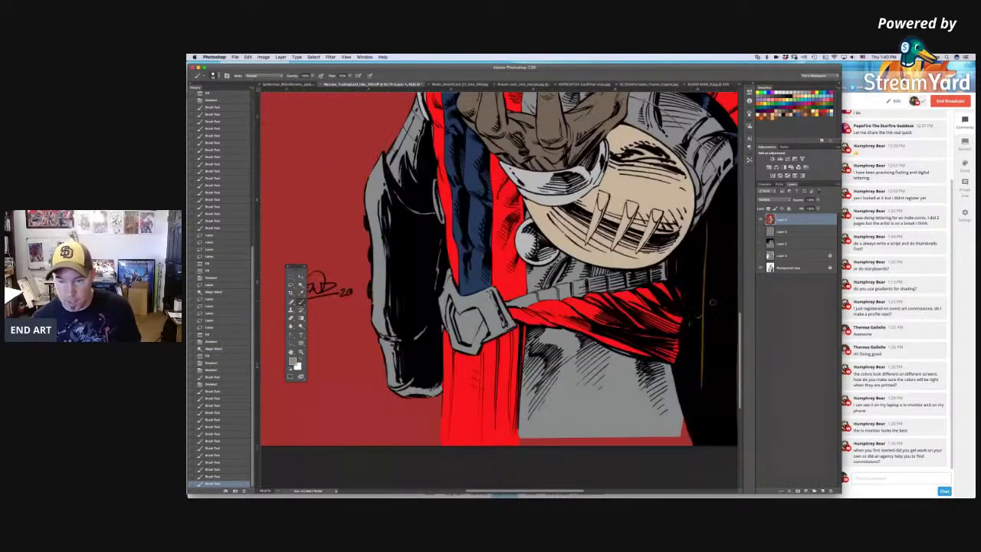
pyautogui.click(760, 269)
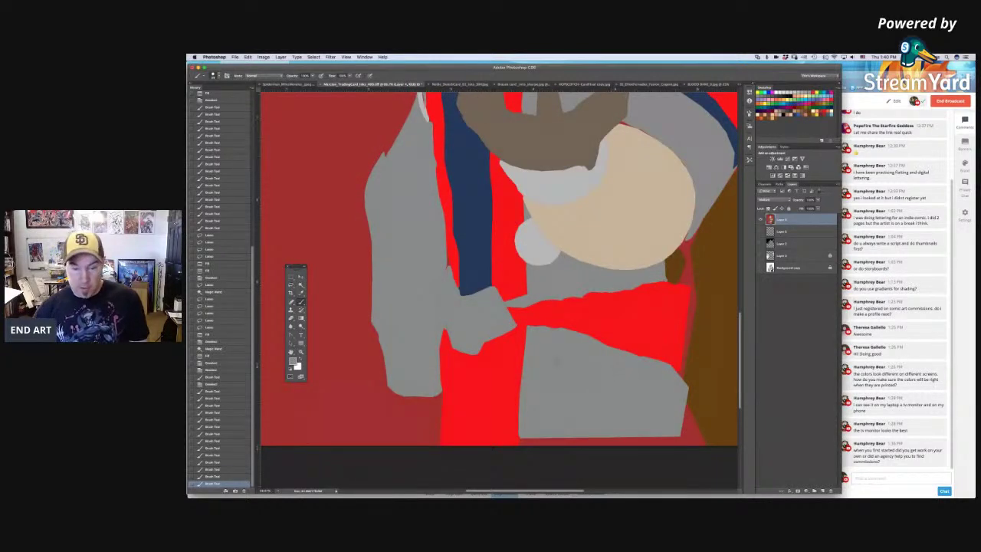
pyautogui.scroll(5, 419, 285)
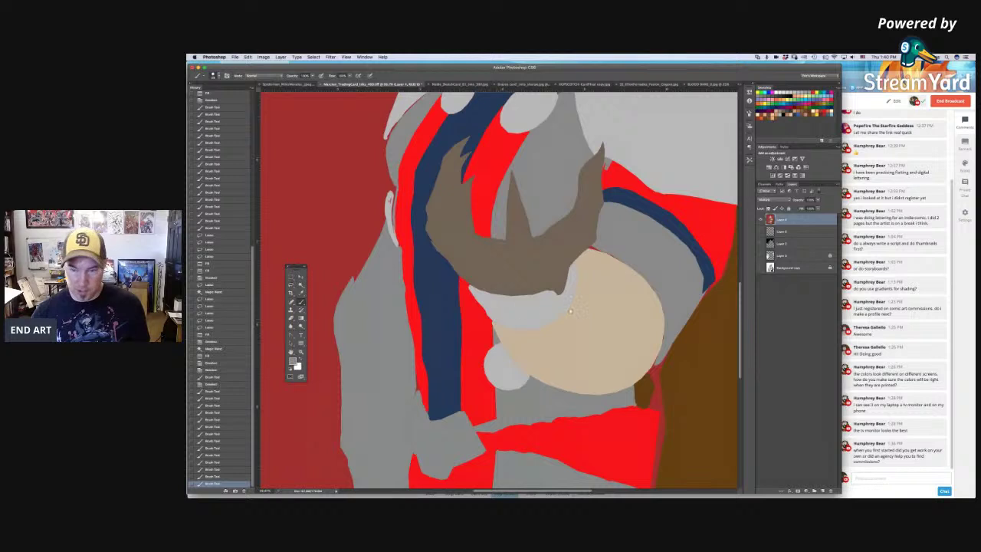
pyautogui.scroll(5, 562, 321)
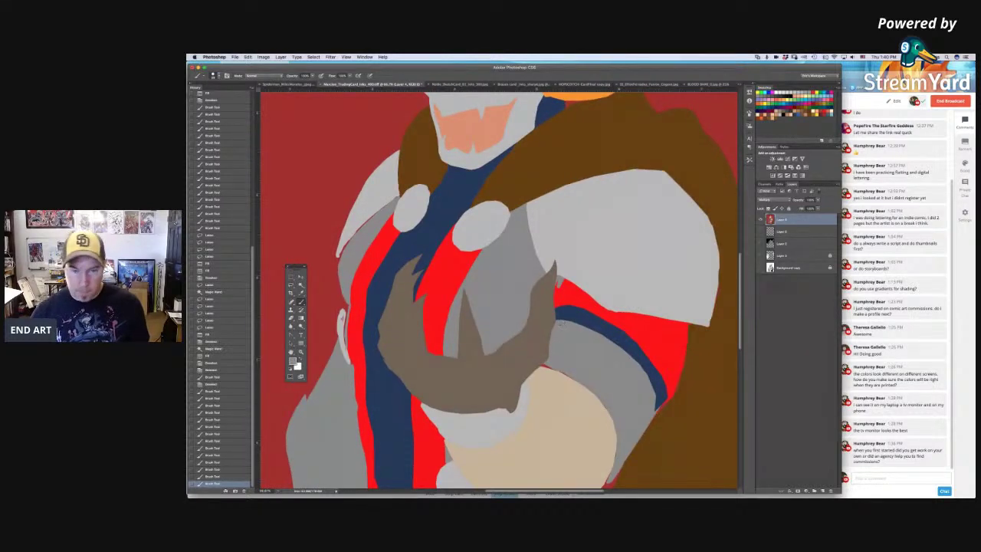
pyautogui.scroll(5, 458, 292)
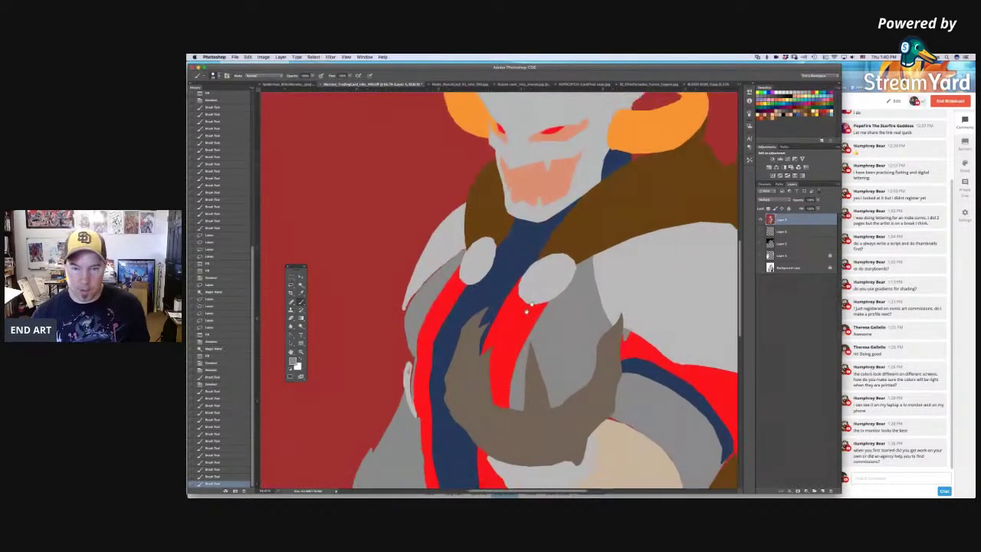
pyautogui.scroll(5, 549, 276)
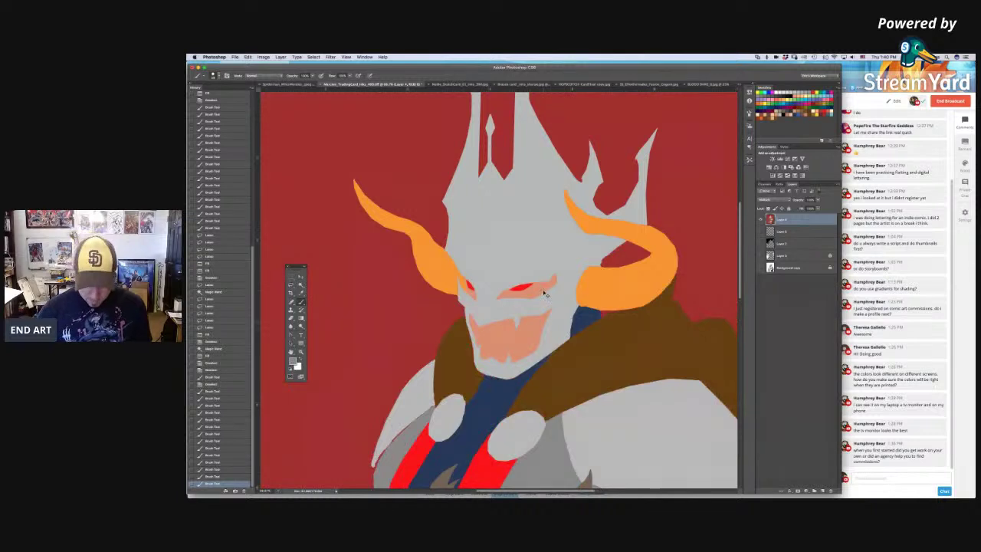
pyautogui.press('super+0')
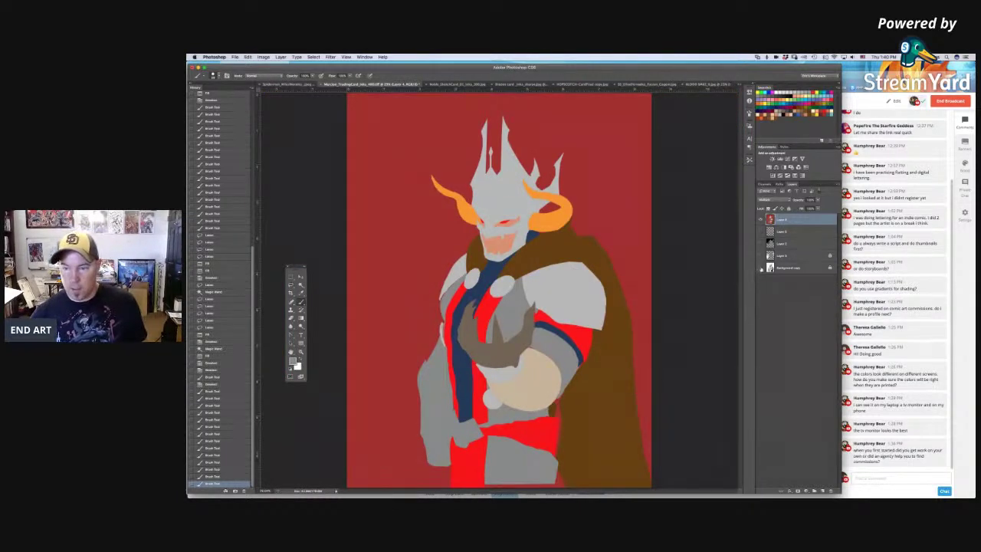
pyautogui.click(760, 268)
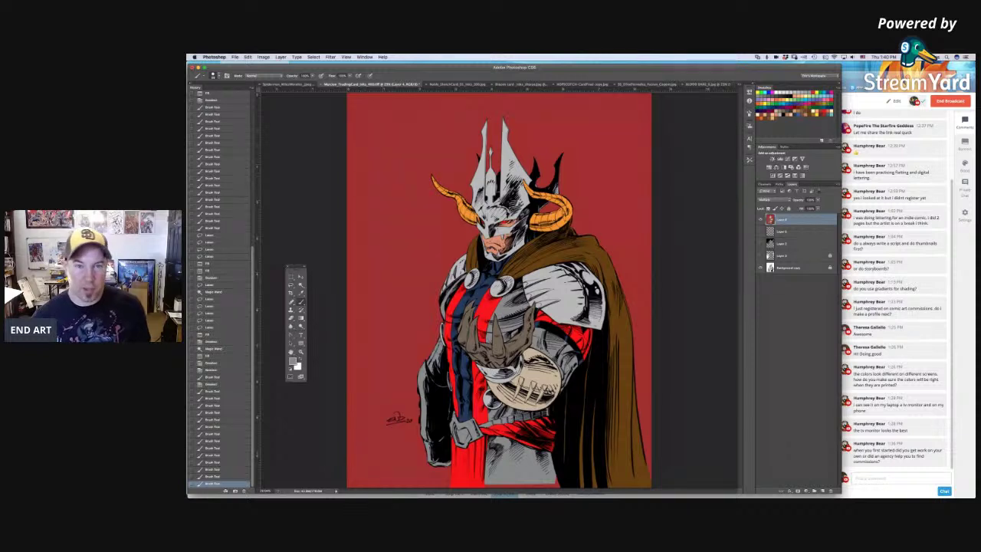
# Step: Compare the flatted horned warrior with the finished colour piece of the grey-haired gunman standing in water
pyautogui.click(452, 85)
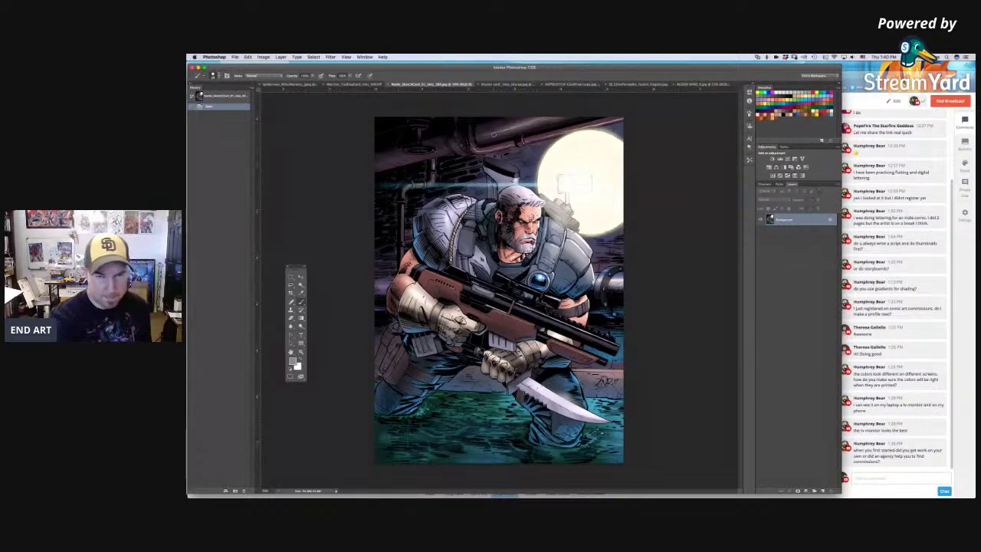
pyautogui.click(355, 86)
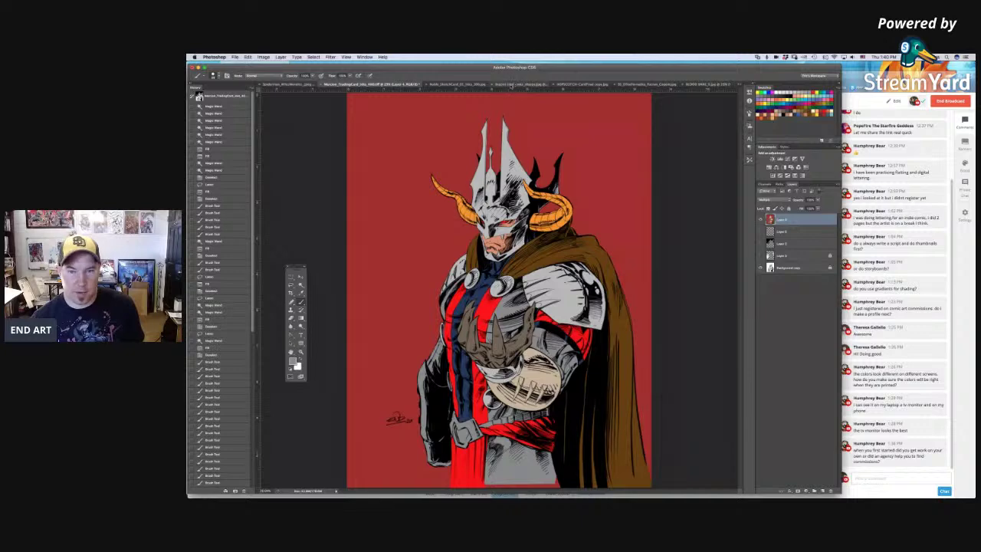
pyautogui.click(442, 86)
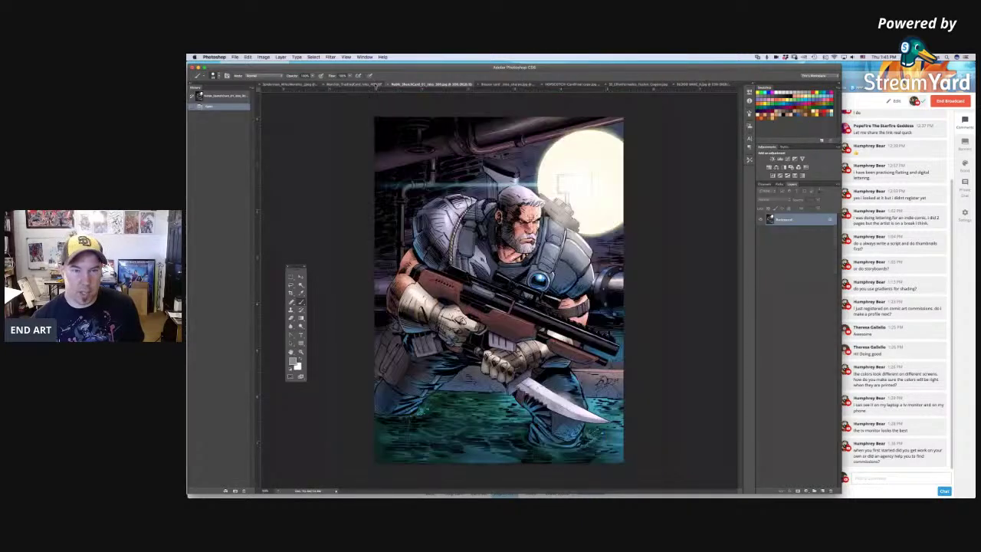
pyautogui.click(456, 84)
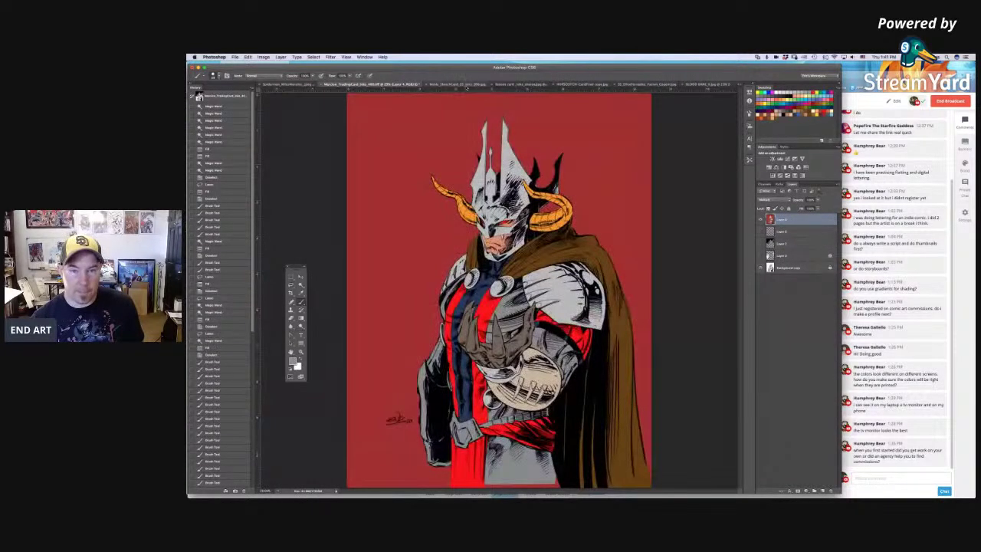
pyautogui.click(464, 85)
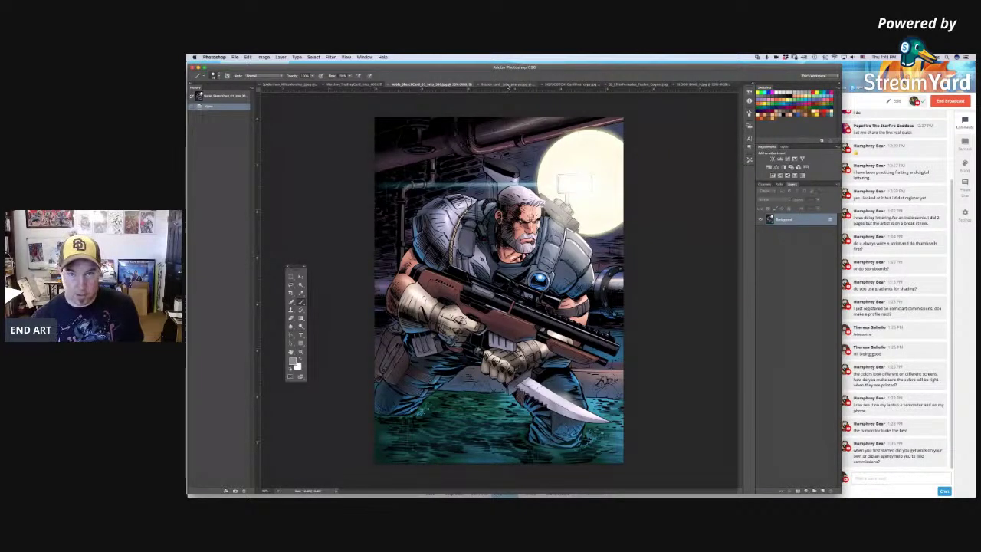
# Step: View the finished colour cards of the glowing-sword fighter and the plaid-skirted swordswoman at a larger size
pyautogui.click(507, 85)
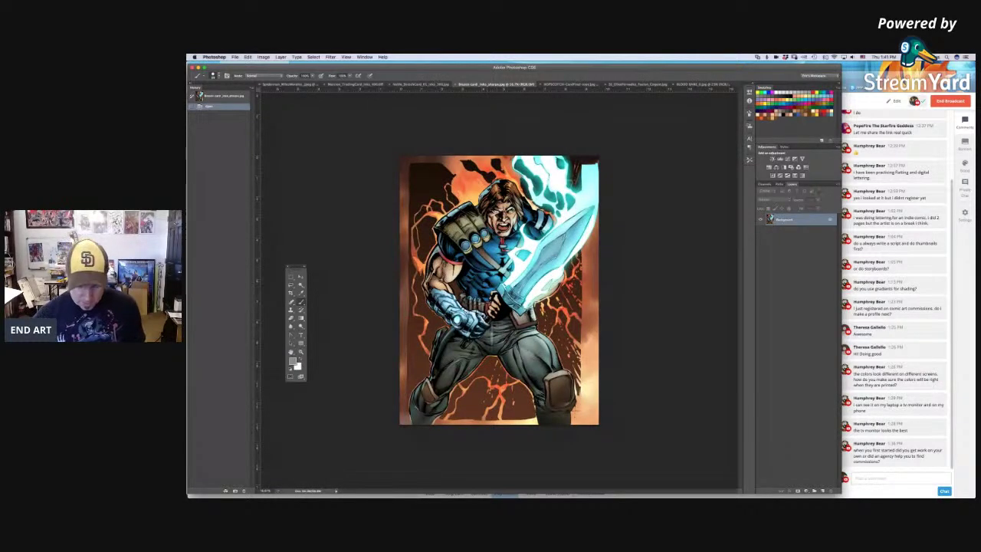
pyautogui.press('super+plus')
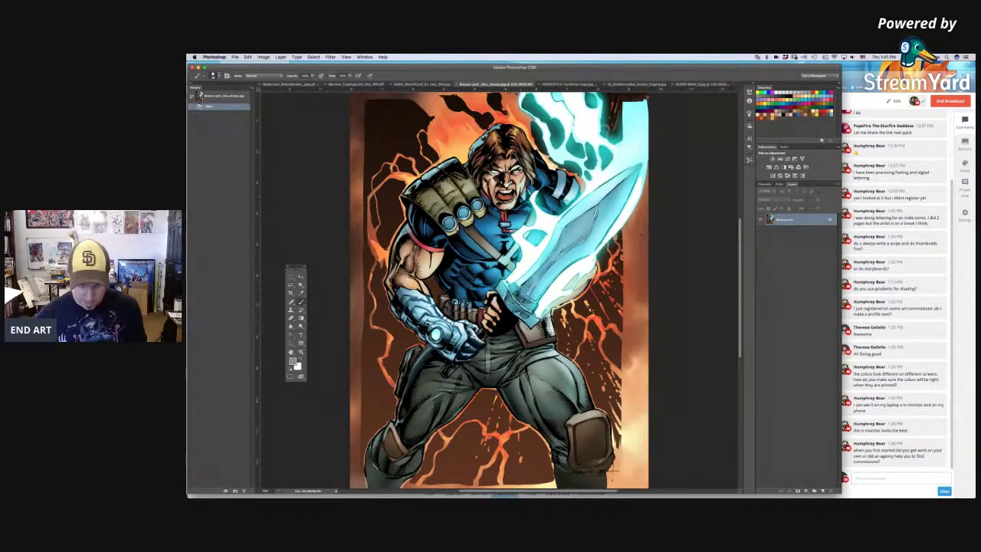
pyautogui.press('super+minus')
pyautogui.press('super+plus')
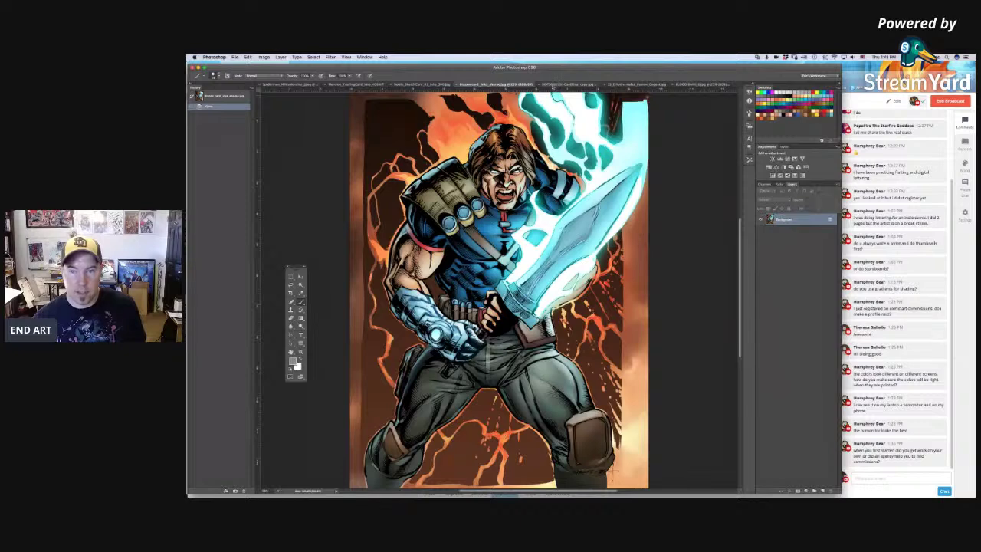
pyautogui.click(554, 85)
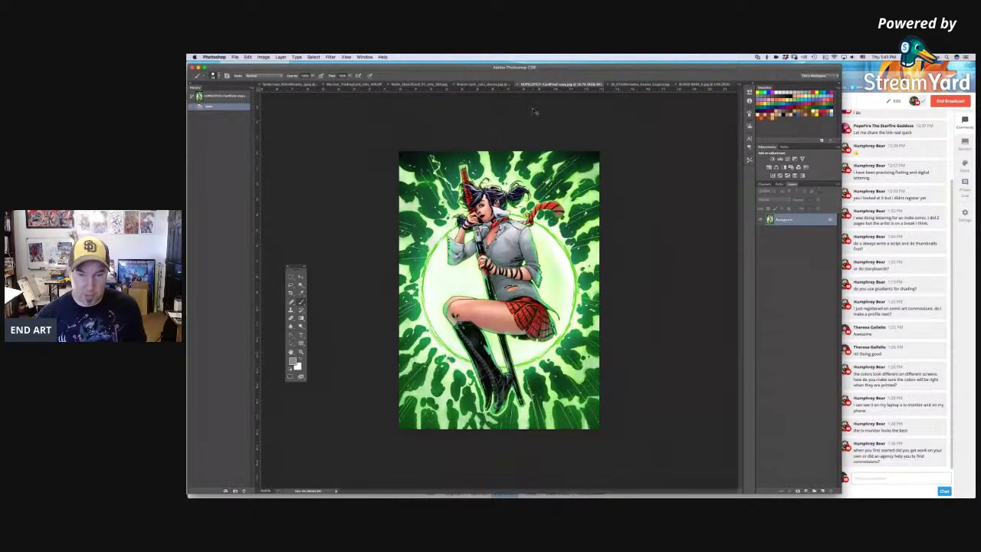
pyautogui.press('super+plus')
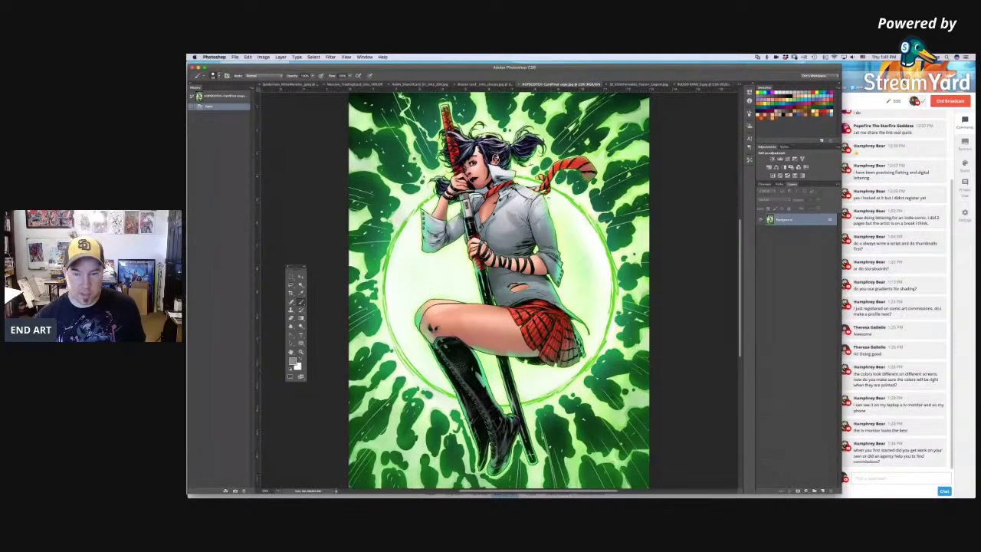
# Step: View the finished colour pieces of the two leaping brawlers and the red-clawed man, checking the latter at two sizes
pyautogui.click(626, 85)
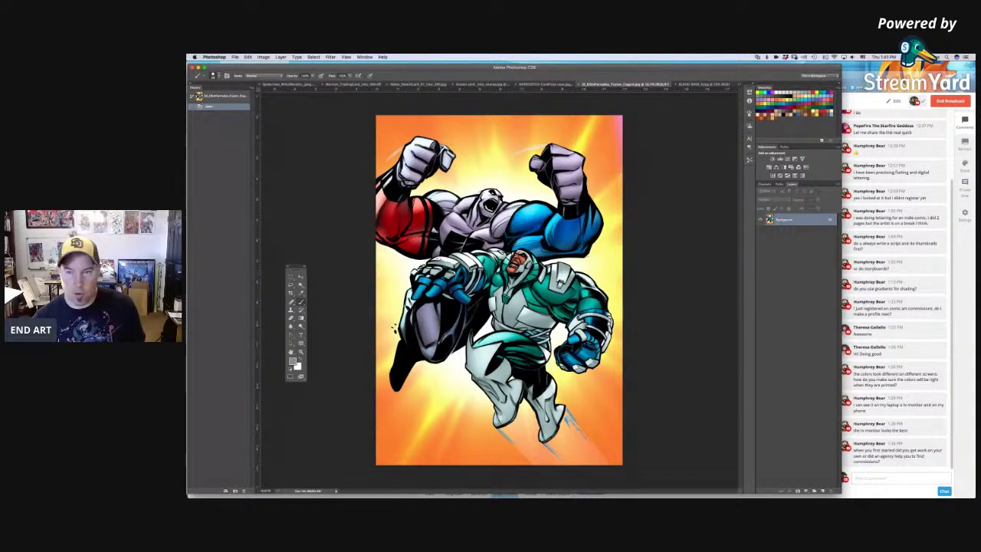
pyautogui.click(687, 87)
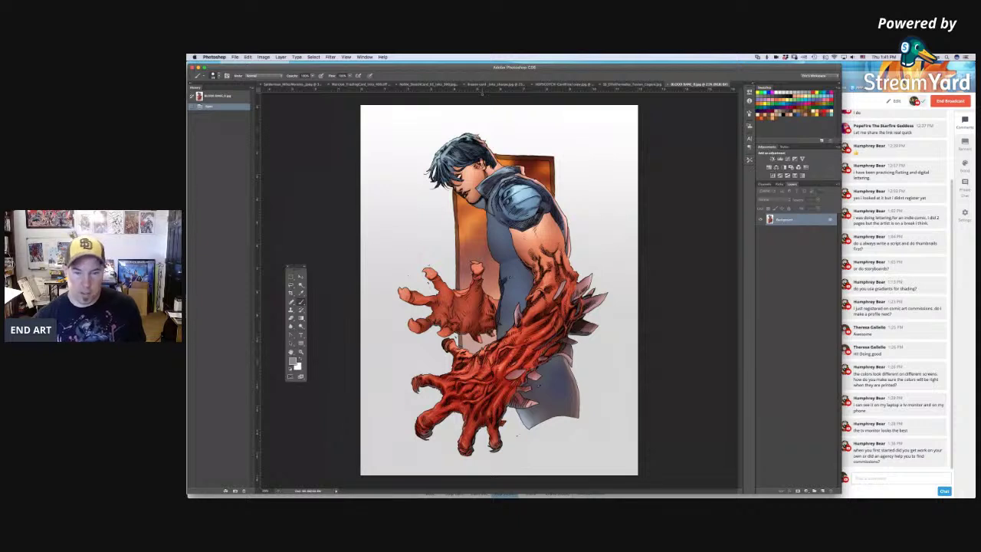
pyautogui.press('super+minus')
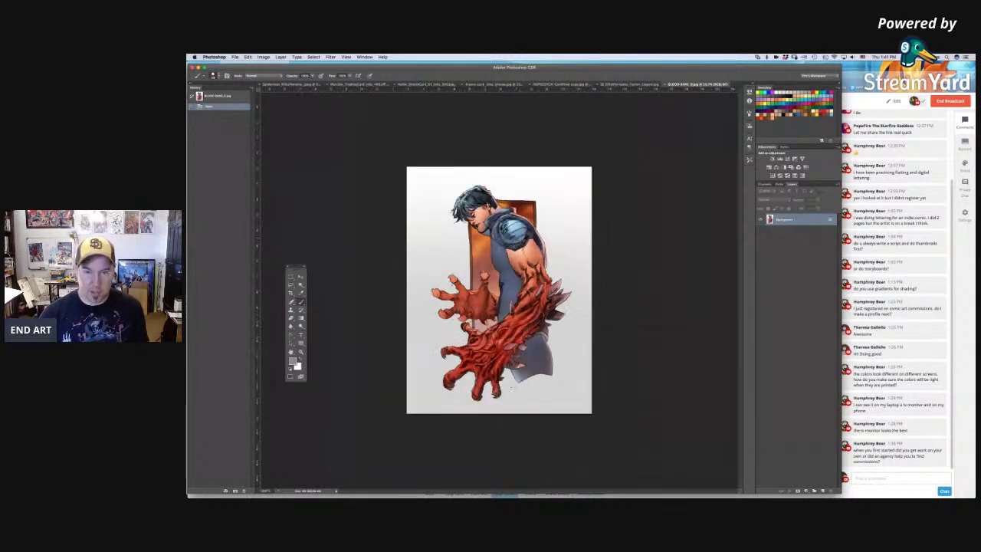
pyautogui.press('super+plus')
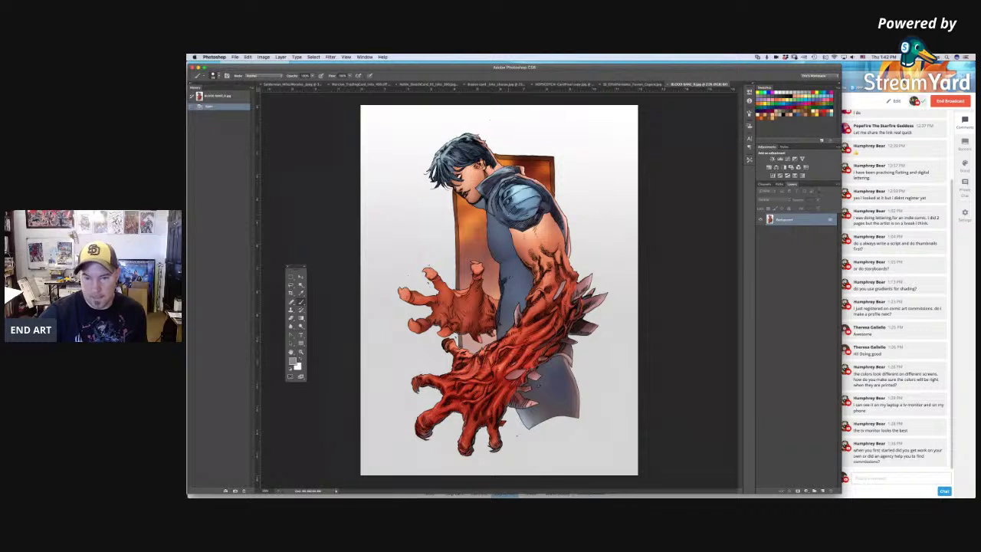
# Step: In the Spiderman document, compare the inks with and without the light-blue overlay, and isolate the framed Deadpool drawing in black
pyautogui.click(301, 85)
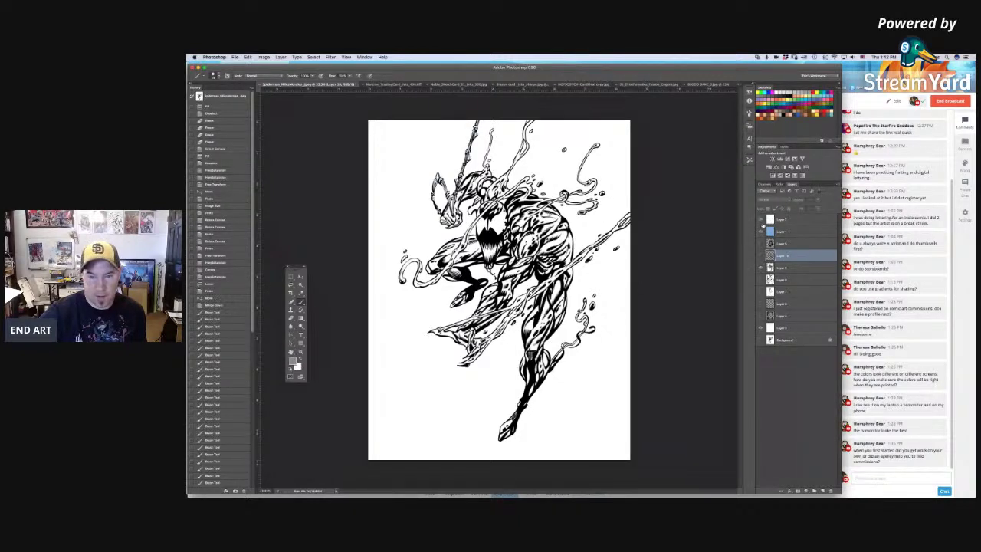
pyautogui.click(762, 229)
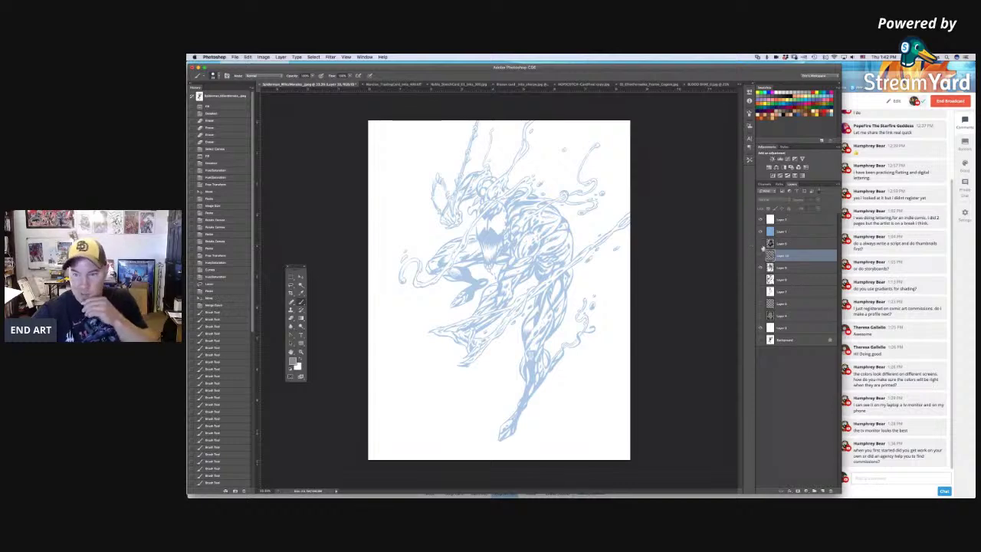
pyautogui.click(761, 280)
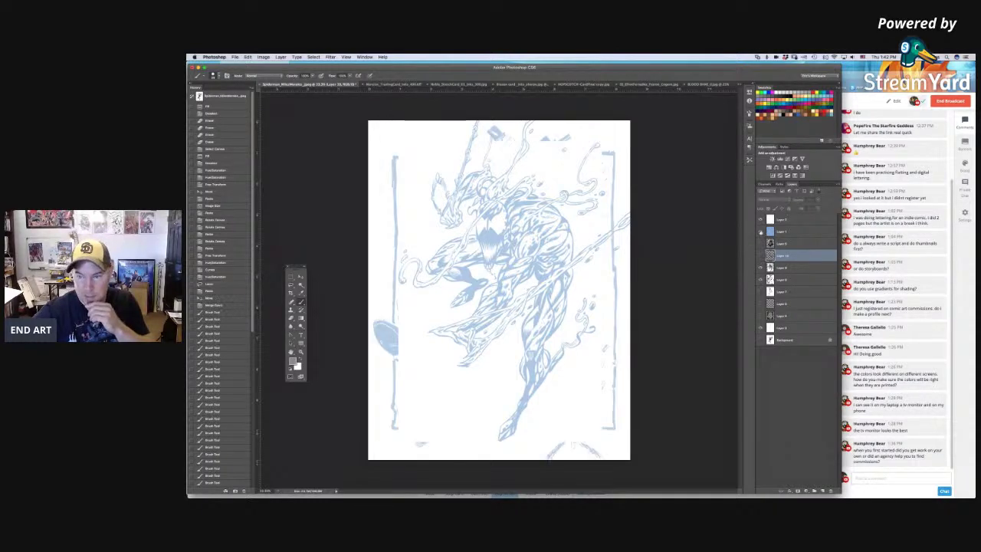
pyautogui.click(761, 221)
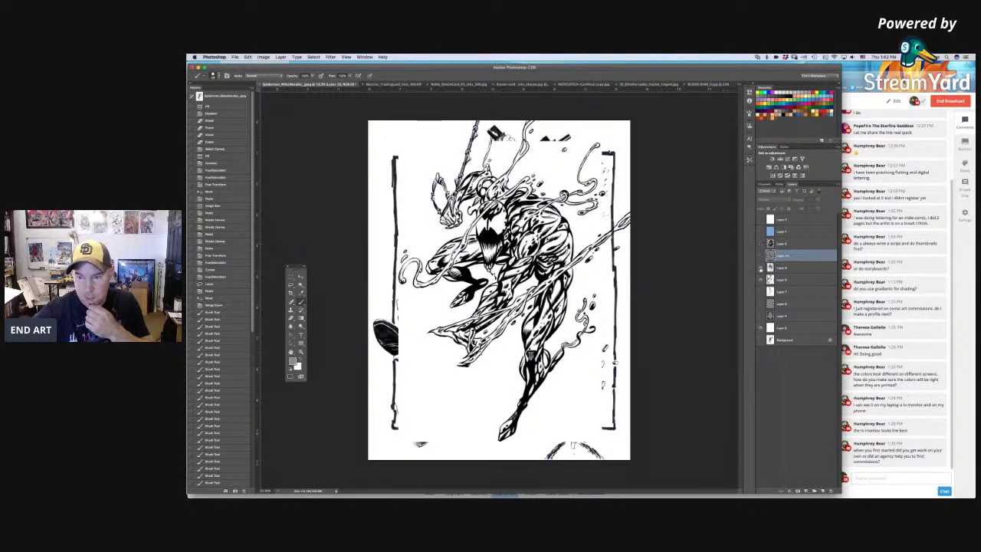
pyautogui.click(760, 268)
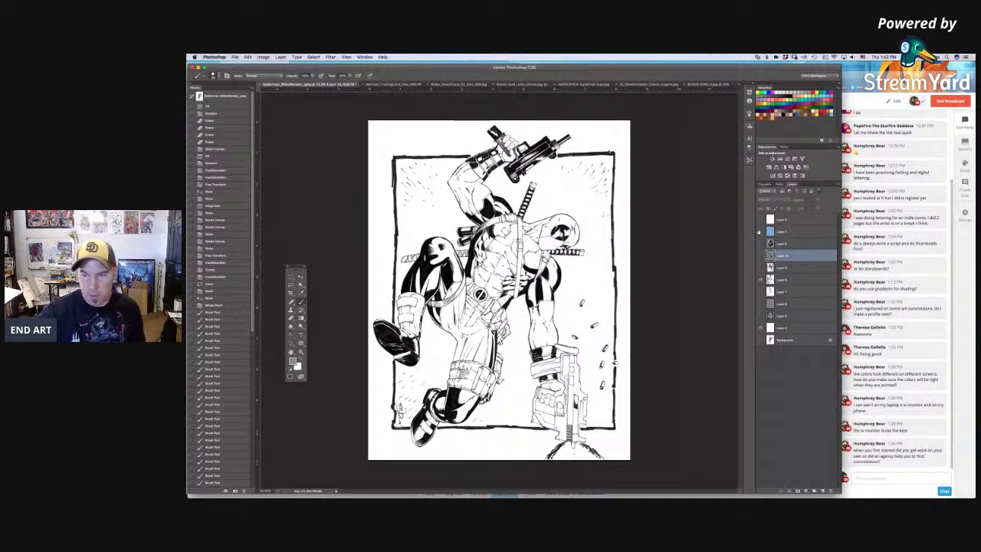
# Step: Compare the framed and standing Deadpool drawings under the light-blue overlay, and show the framed one in plain black again
pyautogui.click(761, 230)
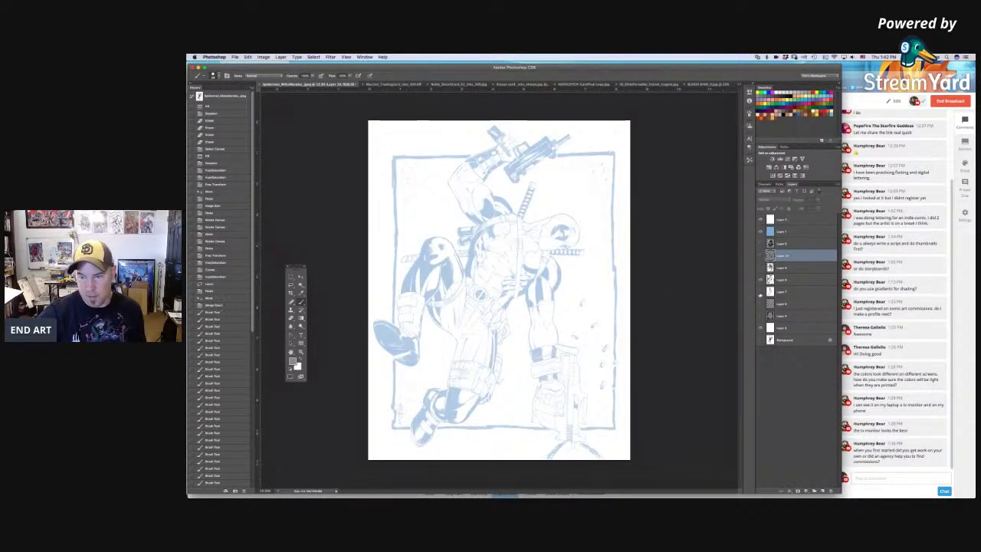
pyautogui.click(761, 281)
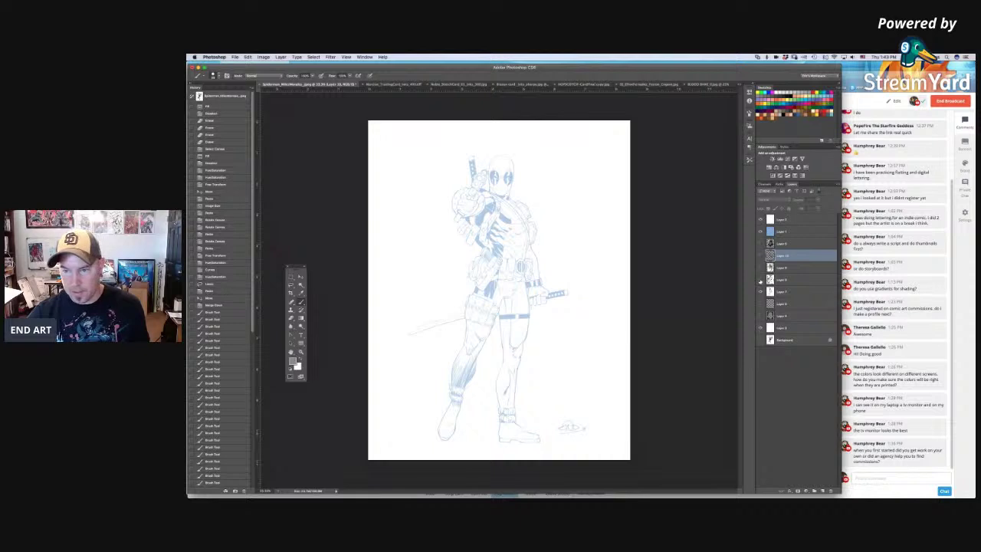
pyautogui.click(760, 284)
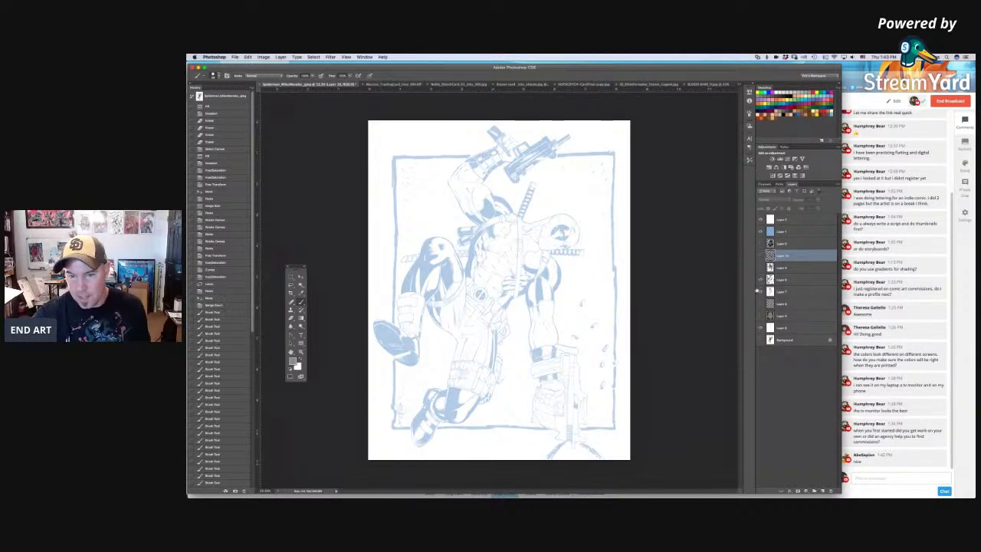
pyautogui.moveTo(762, 233); pyautogui.dragTo(762, 220)
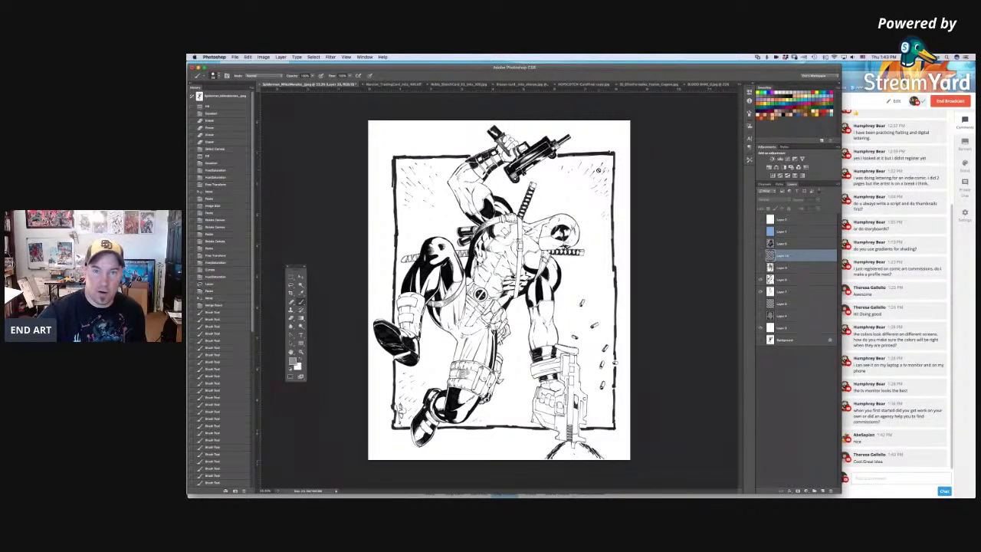
# Step: Return to the horned warrior document and rename its top colour layer to Flats
pyautogui.click(395, 85)
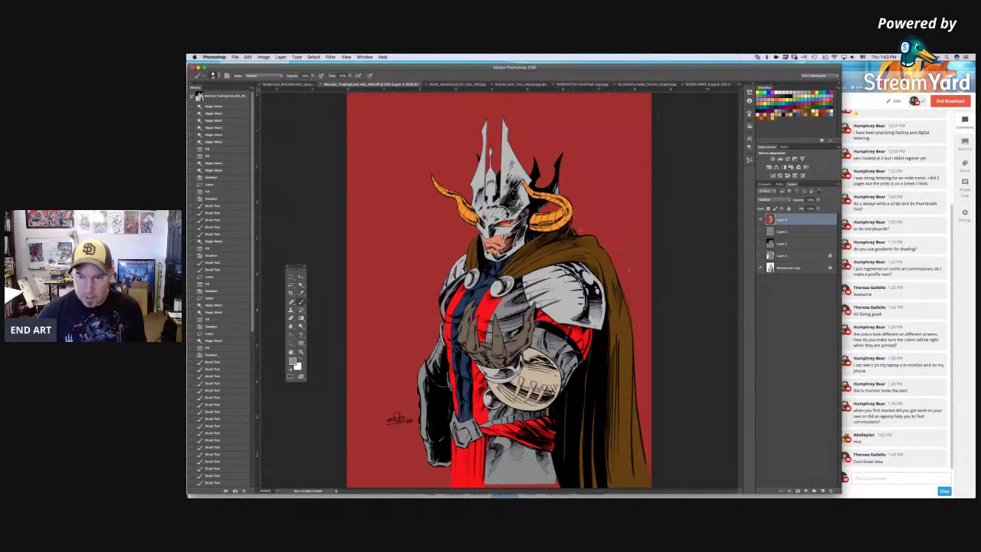
pyautogui.doubleClick(782, 221)
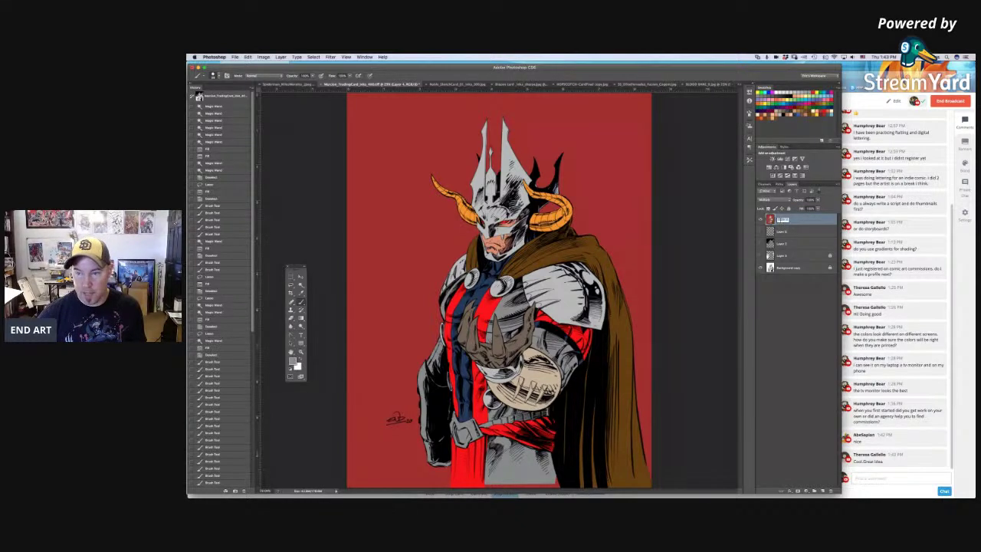
pyautogui.write('F')
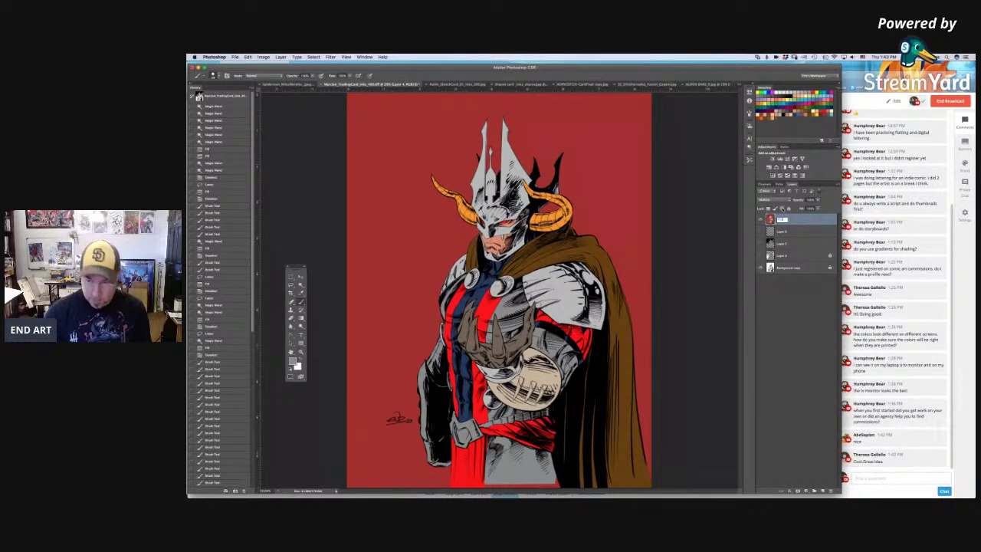
pyautogui.press('Return')
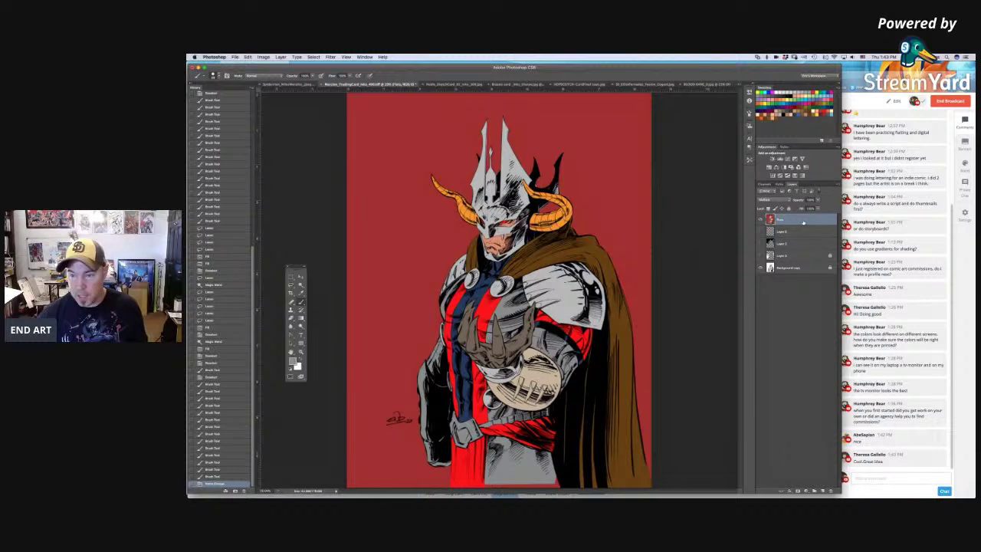
# Step: Duplicate the Flats layer above the original and rename the copy Color layer
pyautogui.moveTo(805, 221); pyautogui.dragTo(802, 215)
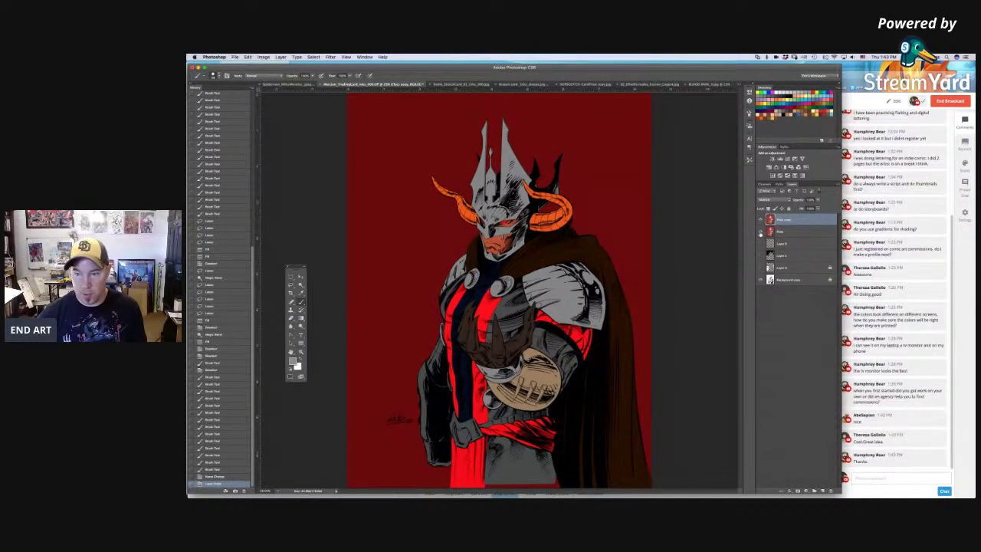
pyautogui.doubleClick(784, 220)
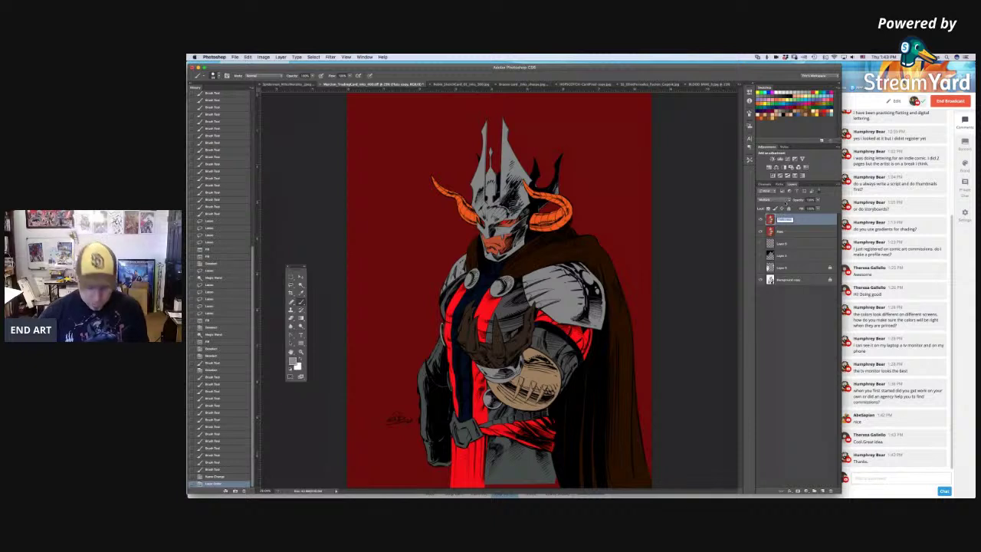
pyautogui.write('Co')
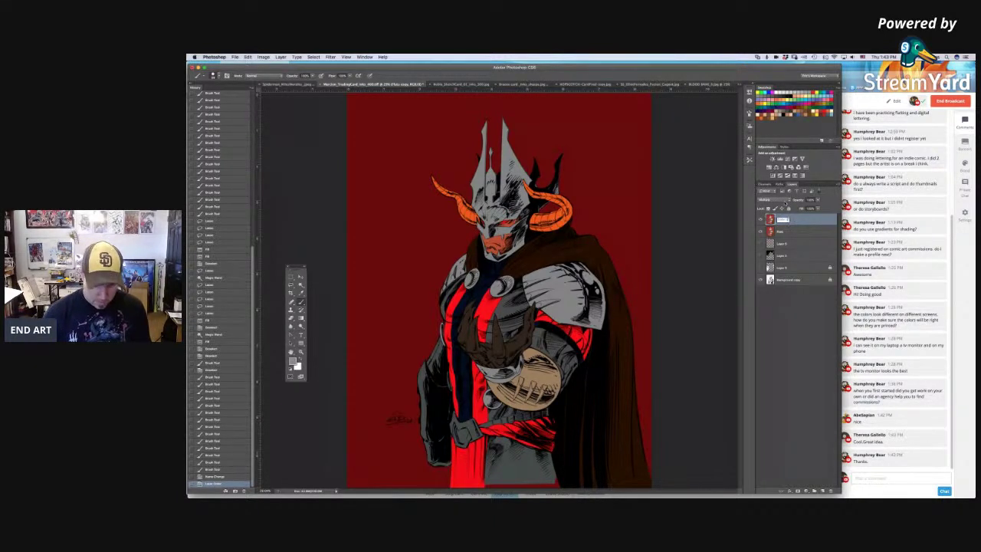
pyautogui.press('Return')
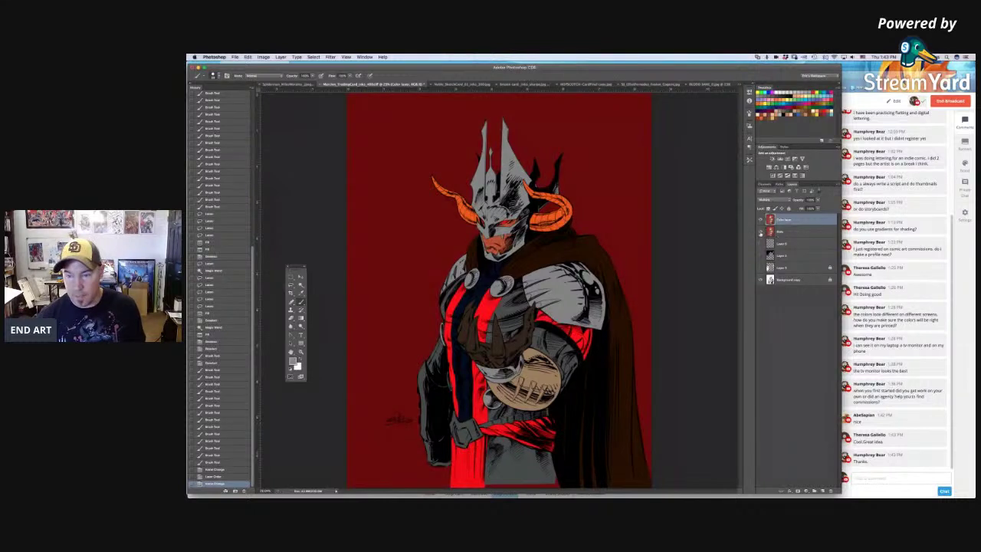
# Step: Check the Flats layer's visibility against the layer directly beneath it, and delete that unneeded lower layer
pyautogui.click(762, 232)
pyautogui.click(790, 233)
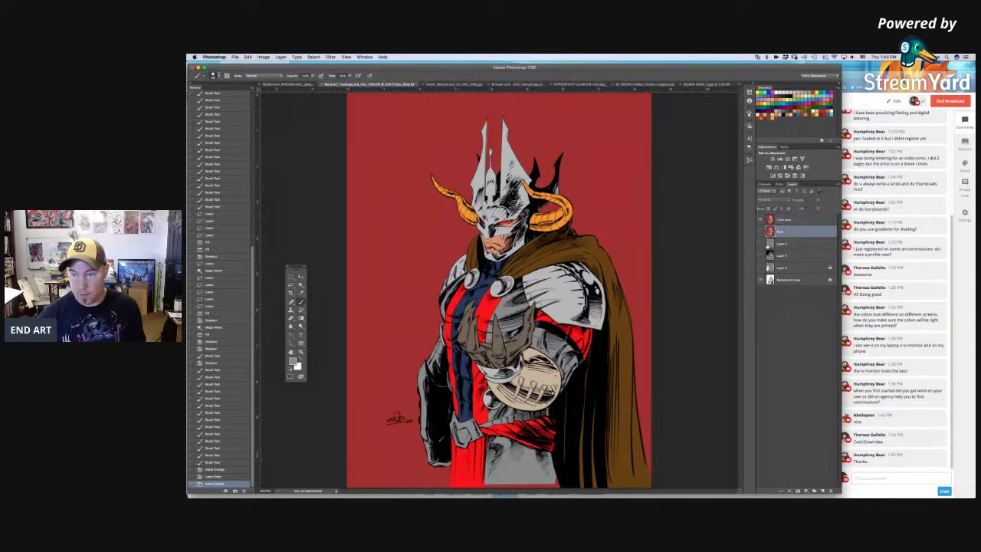
pyautogui.click(761, 244)
pyautogui.click(763, 244)
pyautogui.click(795, 244)
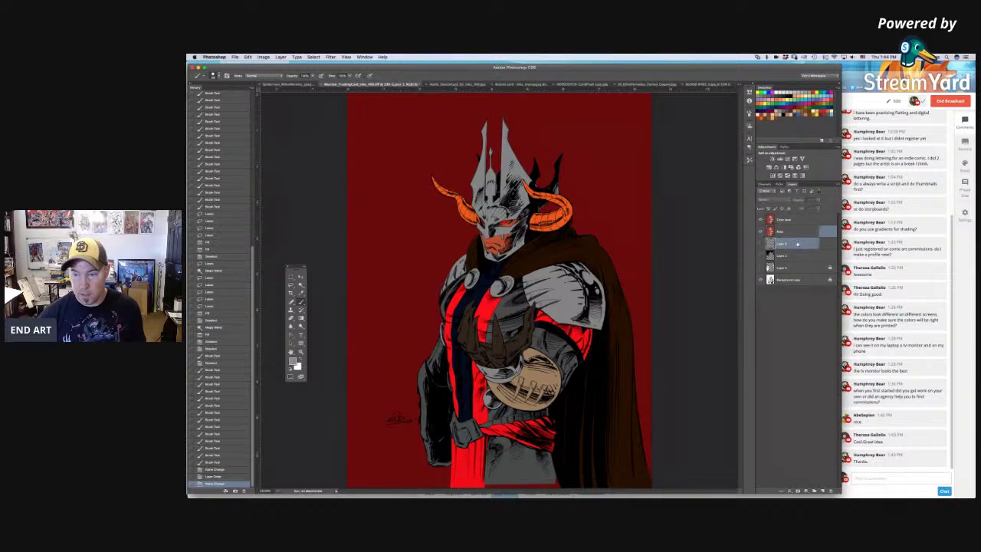
pyautogui.press('Delete')
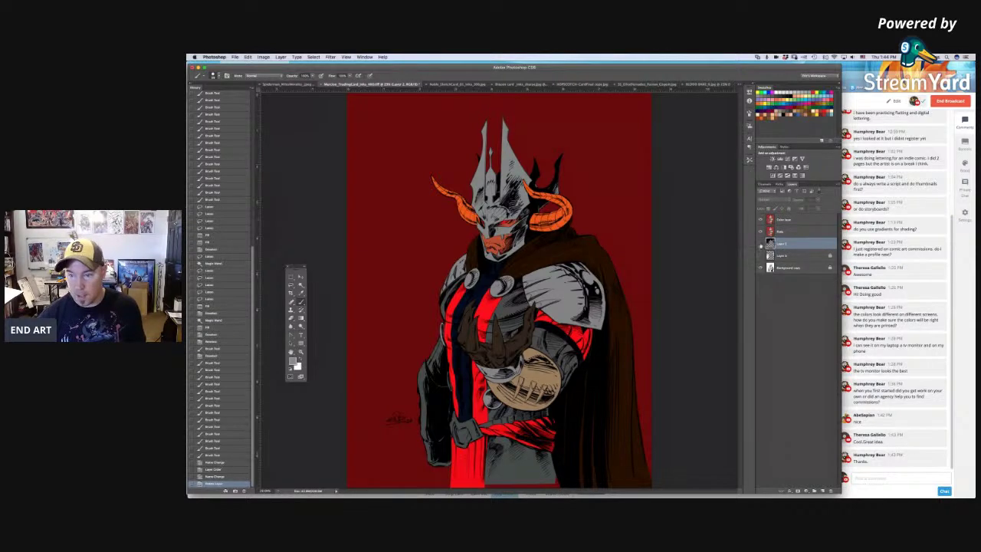
# Step: Show the black spotted background layer beneath Flats, and lock and hide the Flats layer
pyautogui.click(761, 233)
pyautogui.click(761, 244)
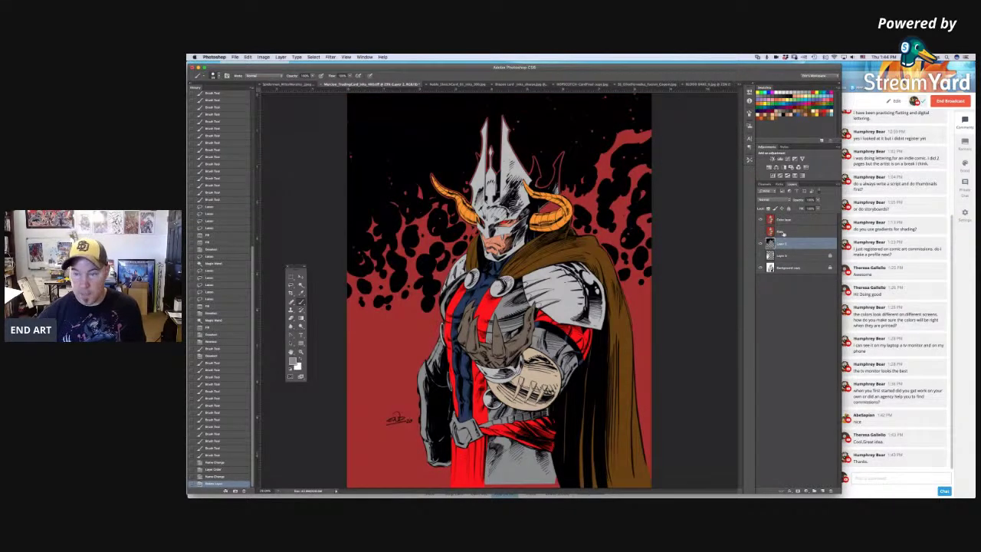
pyautogui.click(782, 232)
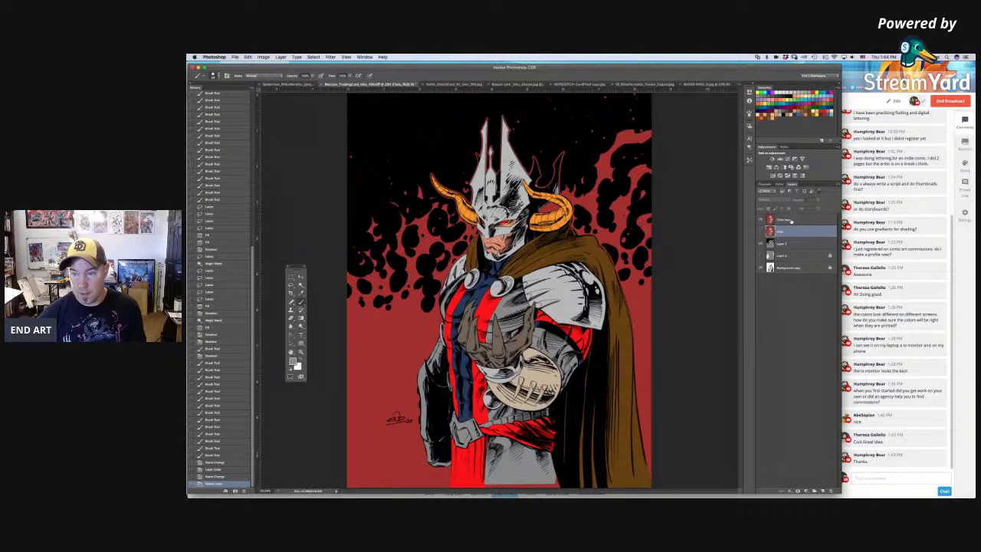
pyautogui.click(761, 244)
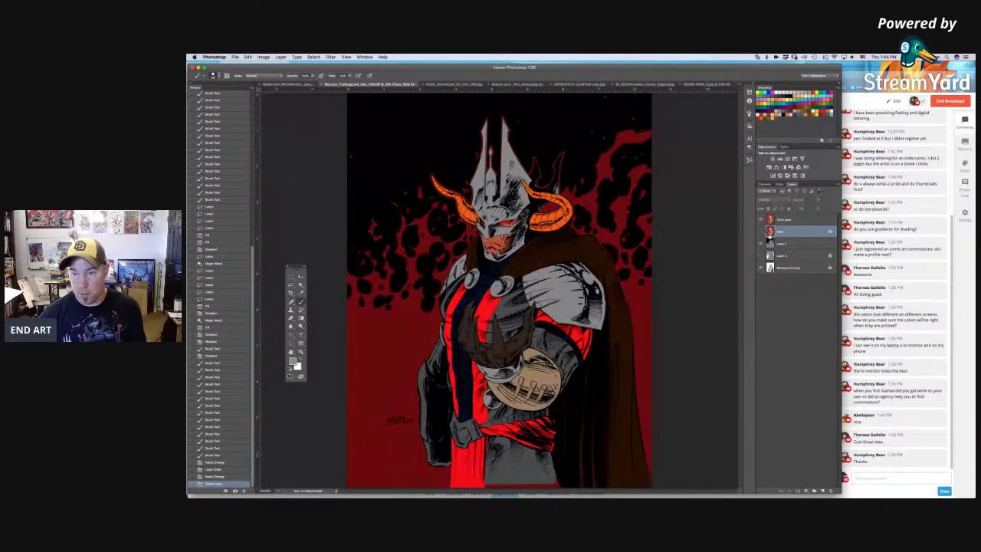
pyautogui.click(762, 244)
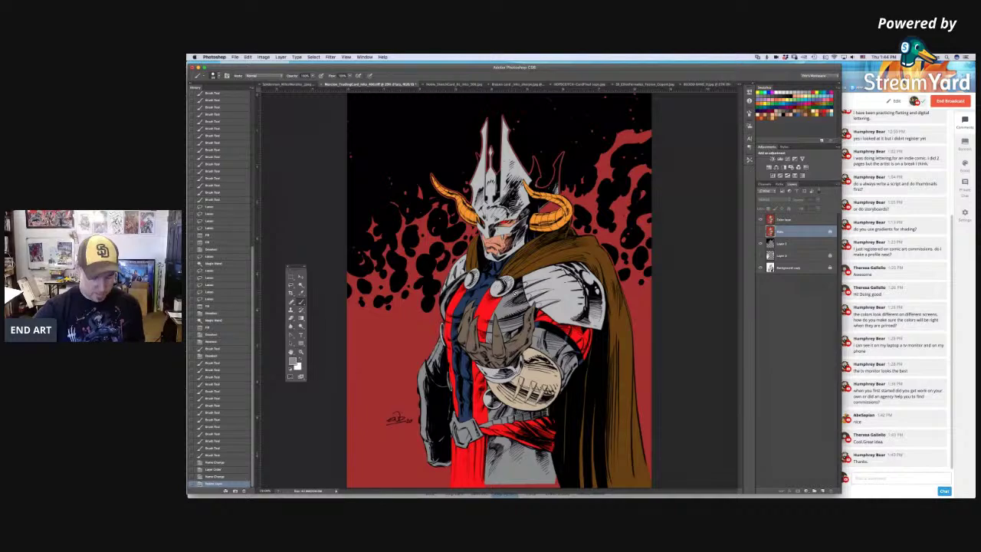
# Step: Switch to the StreamYard studio in Firefox and change the broadcast layout to the full-frame camera view
pyautogui.press('super+Tab')
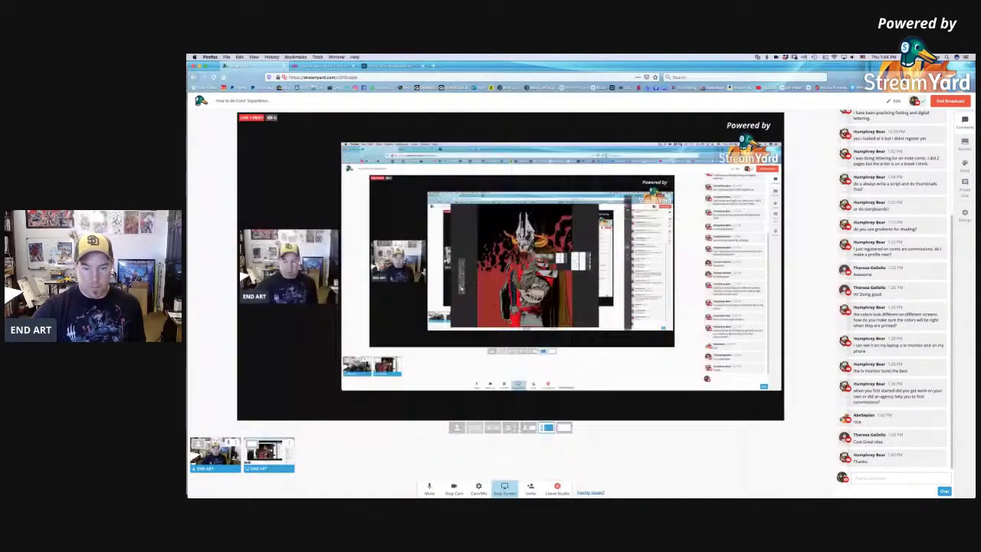
pyautogui.click(511, 427)
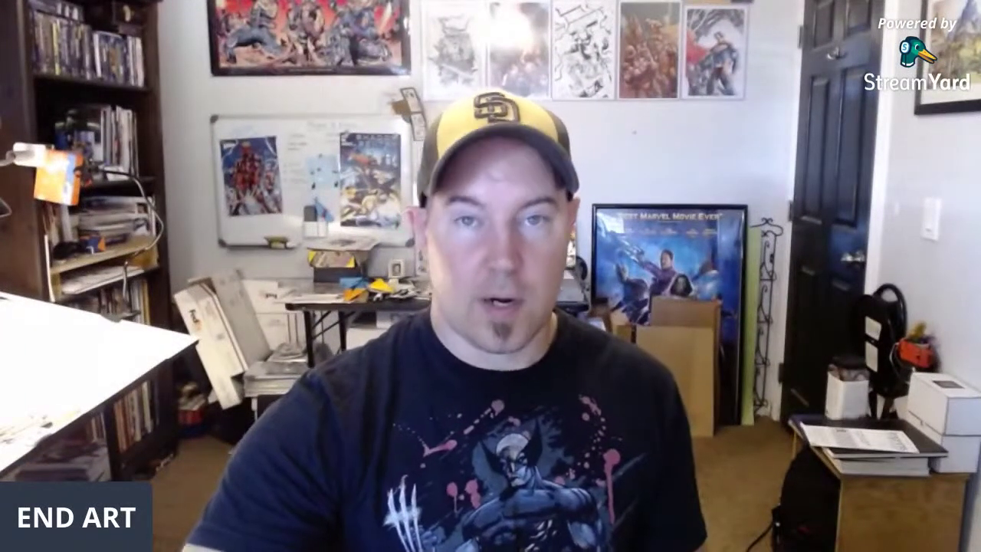